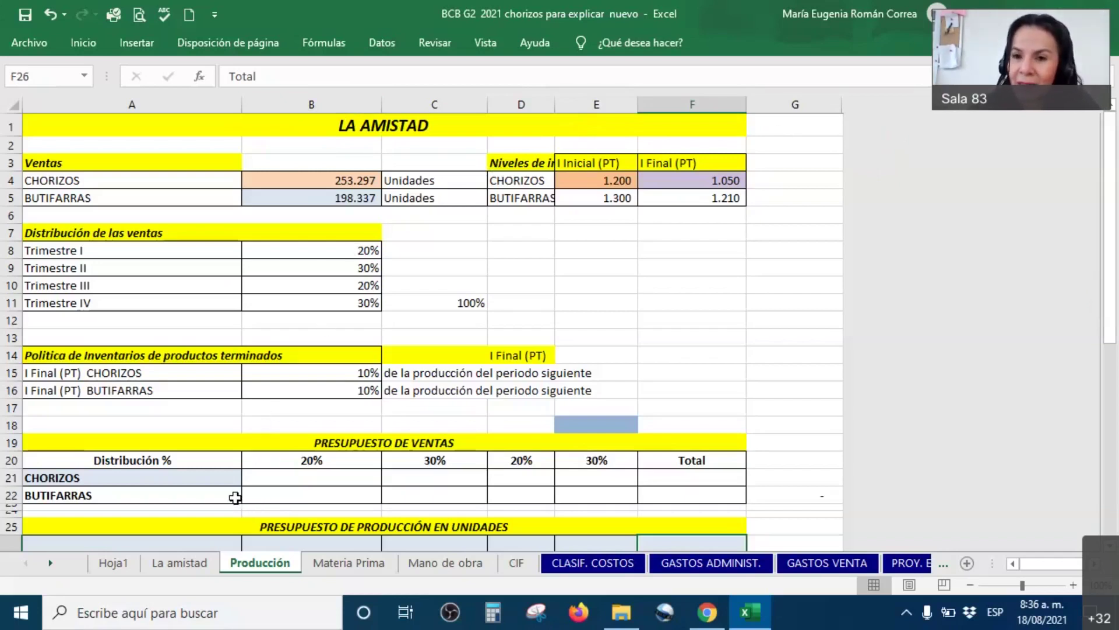
Review the chorizos sales projections on the La amistad sheet, covering least squares with its b formula, percentage increment and absolute increment
left_click(201, 563)
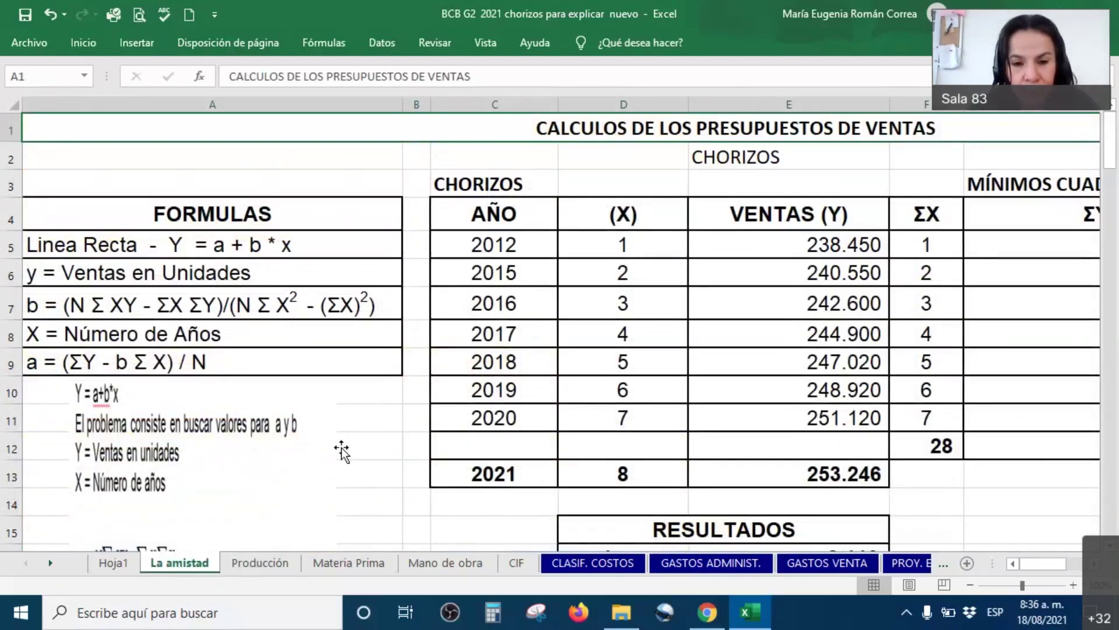
scroll(342, 449, "down", 3, "ctrl")
scroll(341, 447, "down", 1, "ctrl")
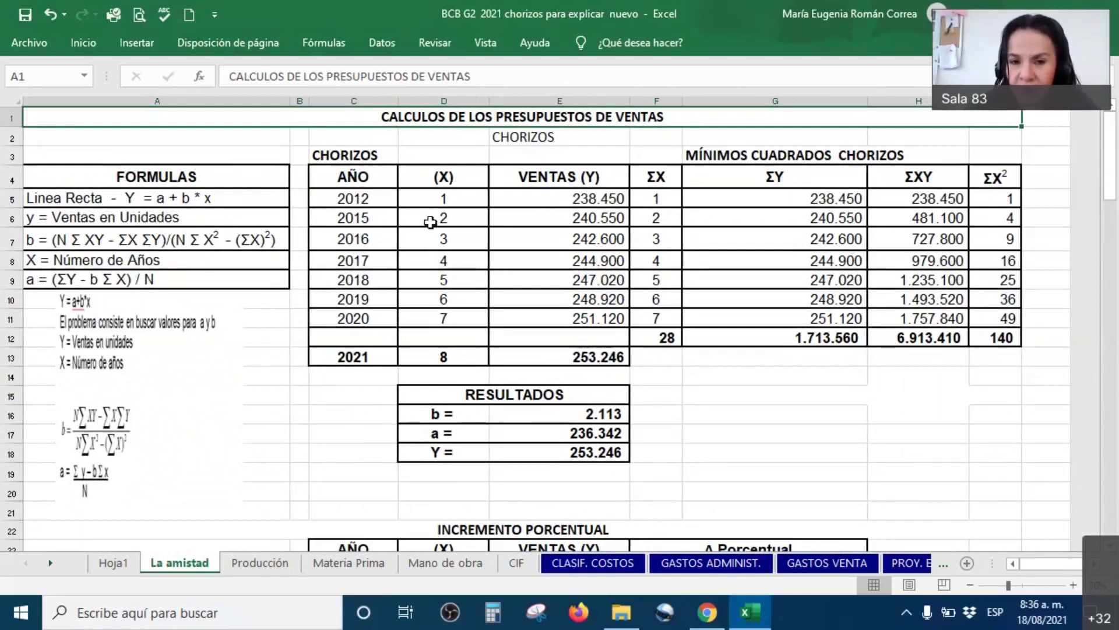
left_click(554, 140)
left_click(551, 412)
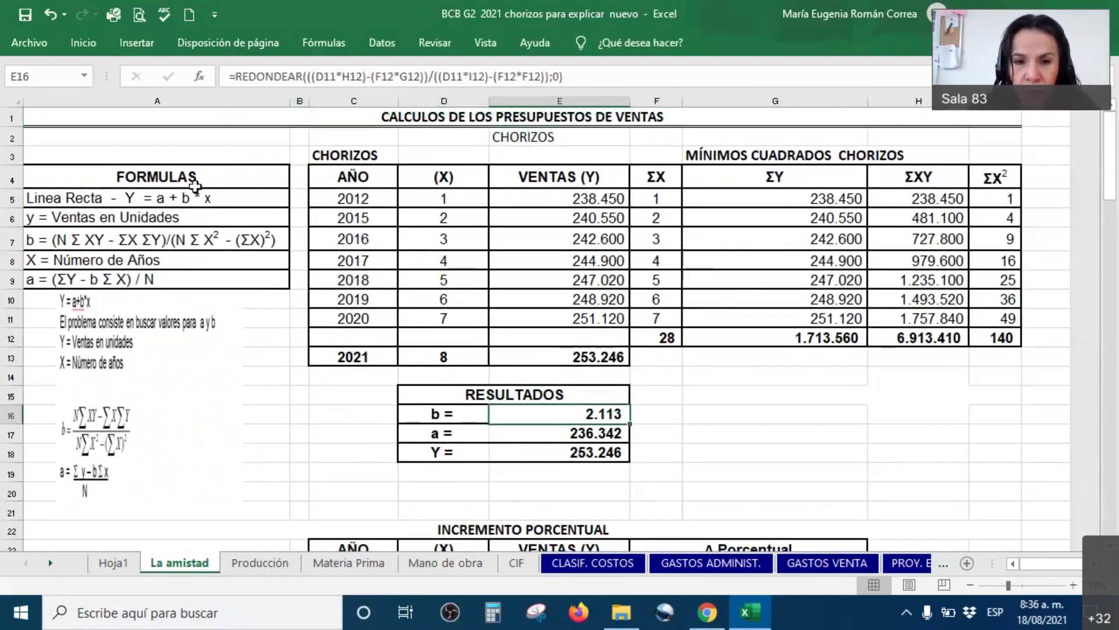
scroll(646, 341, "down", 3)
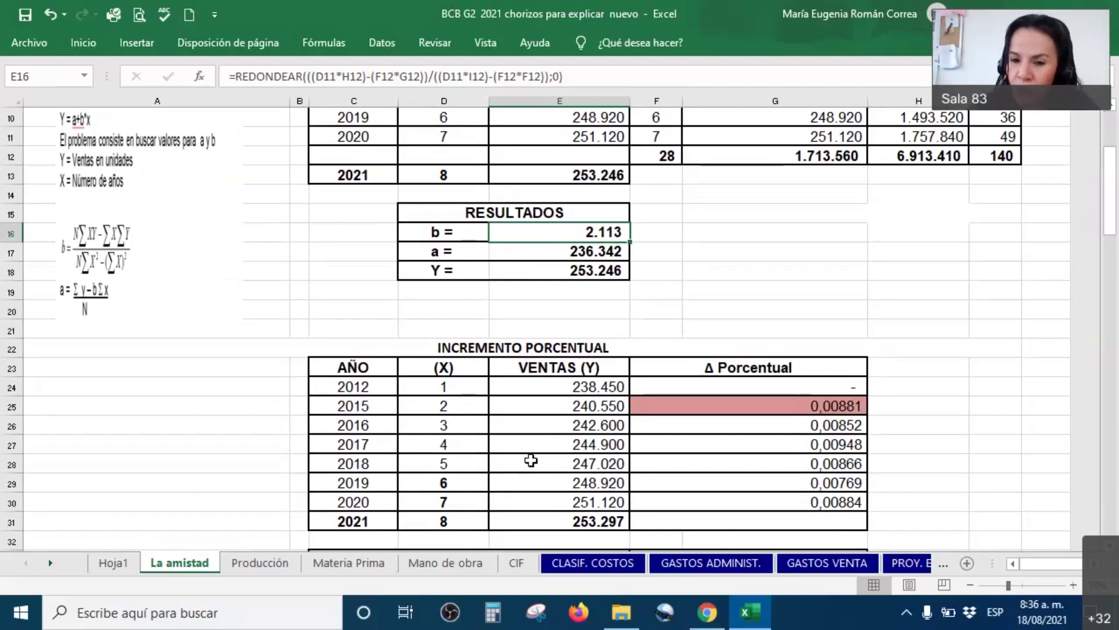
scroll(615, 426, "down", 6)
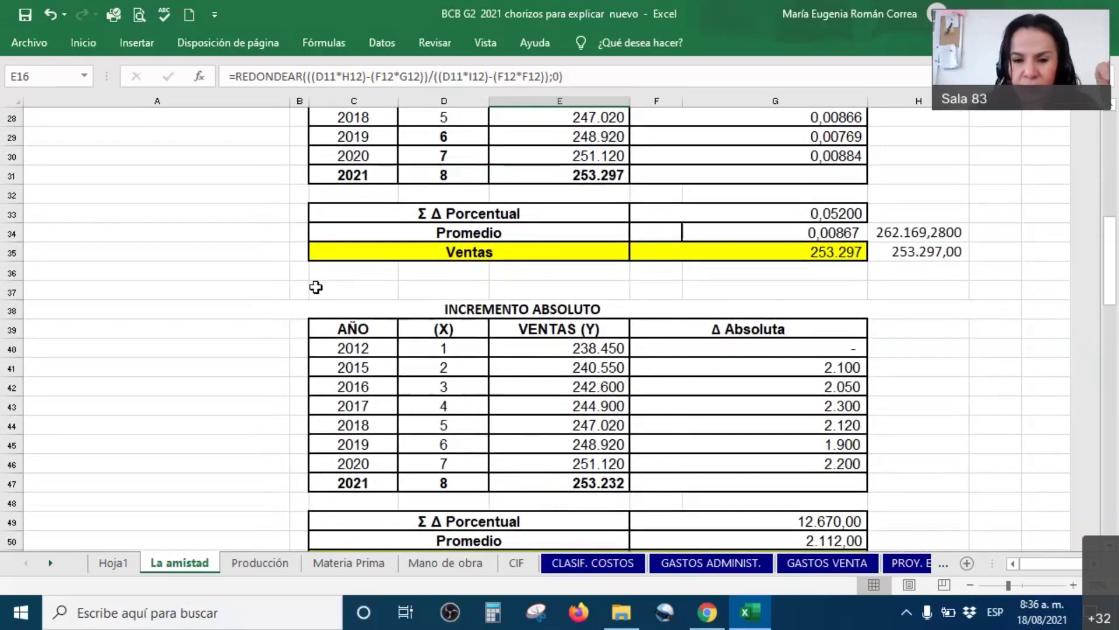
scroll(443, 262, "down", 7)
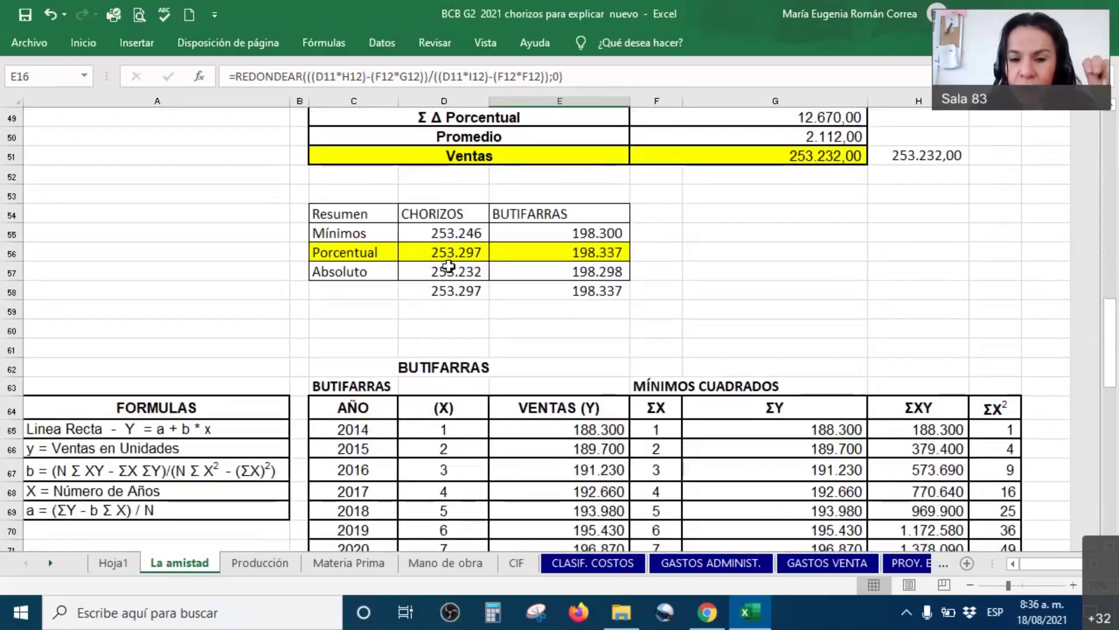
Review the butifarras sales projections by least squares, percentage increment and absolute increment on the same sheet
scroll(448, 266, "down", 2)
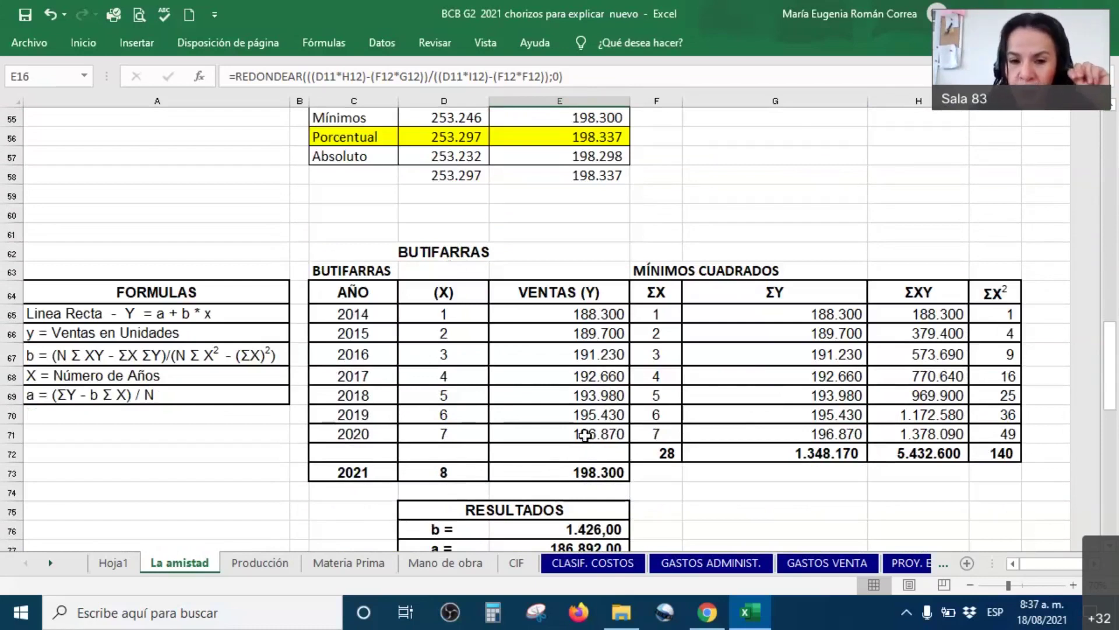
scroll(589, 431, "down", 4)
scroll(682, 399, "down", 5)
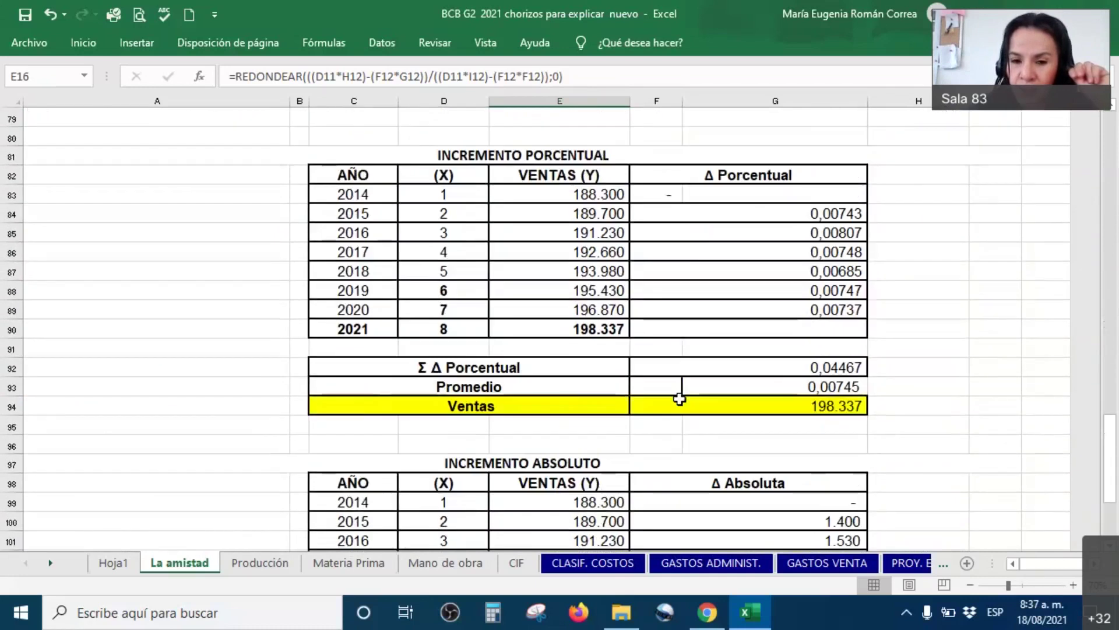
scroll(590, 415, "down", 3)
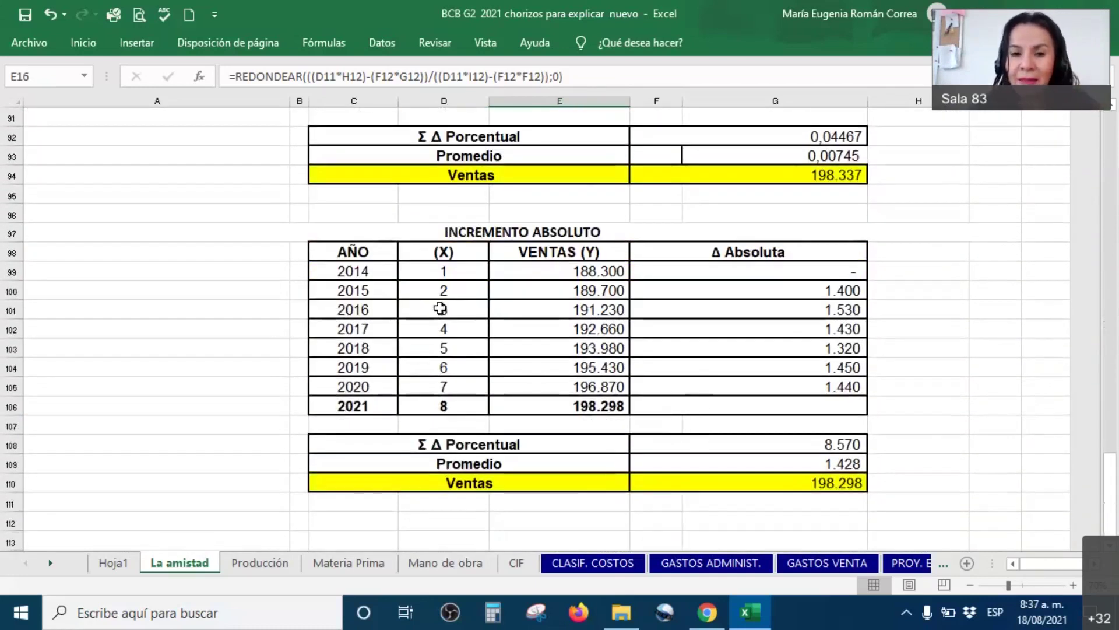
scroll(439, 308, "up", 9)
scroll(439, 307, "up", 6)
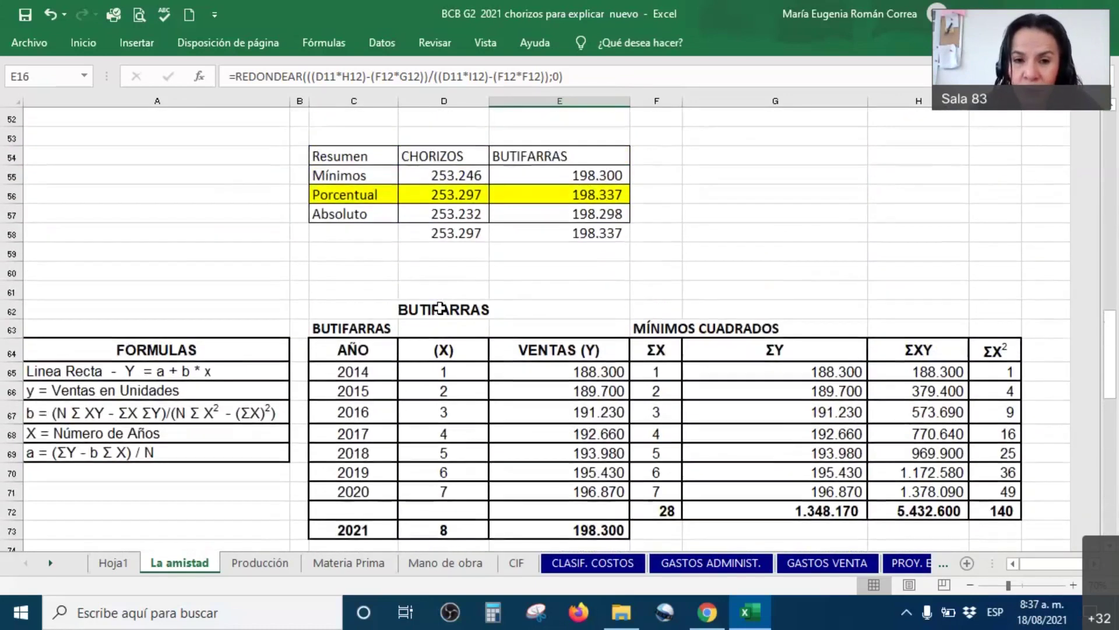
Examine the Resumen table of chorizos and butifarras forecasts, including the maximum values in D58:E58
left_click_drag(317, 269, 608, 327)
left_click_drag(465, 350, 611, 348)
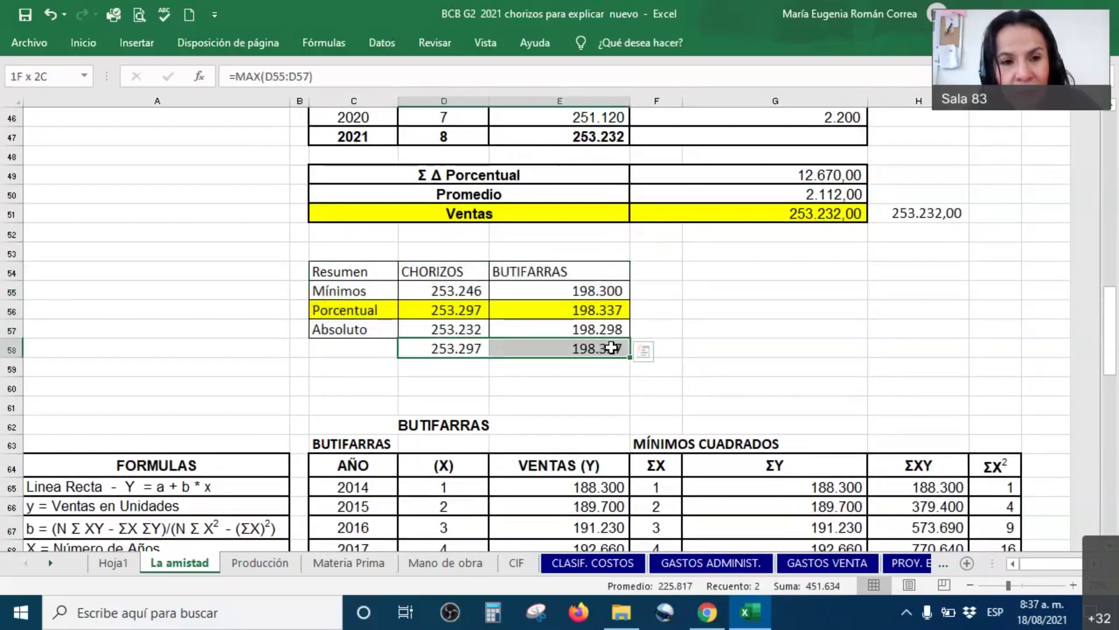
scroll(611, 347, "up", 2, "ctrl")
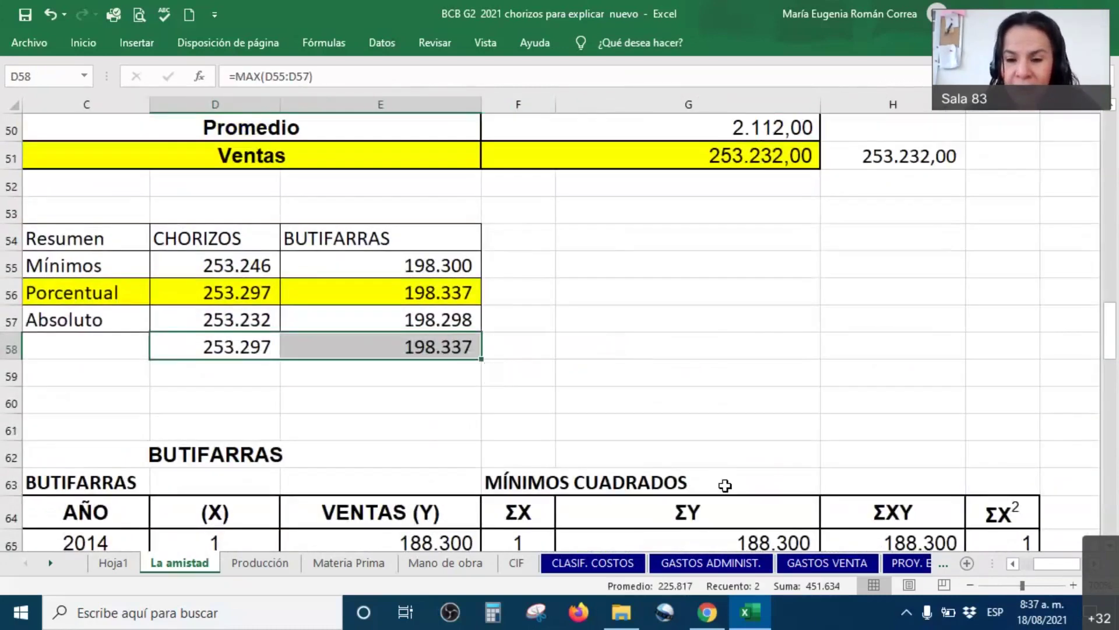
left_click(1091, 563)
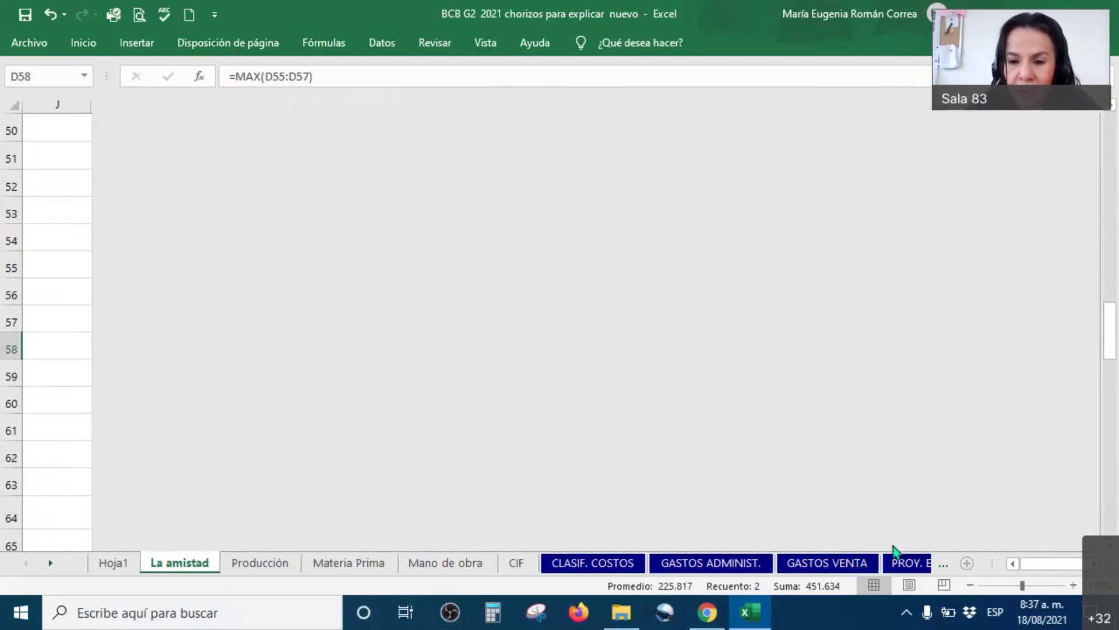
left_click_drag(989, 562, 648, 563)
left_click(645, 563)
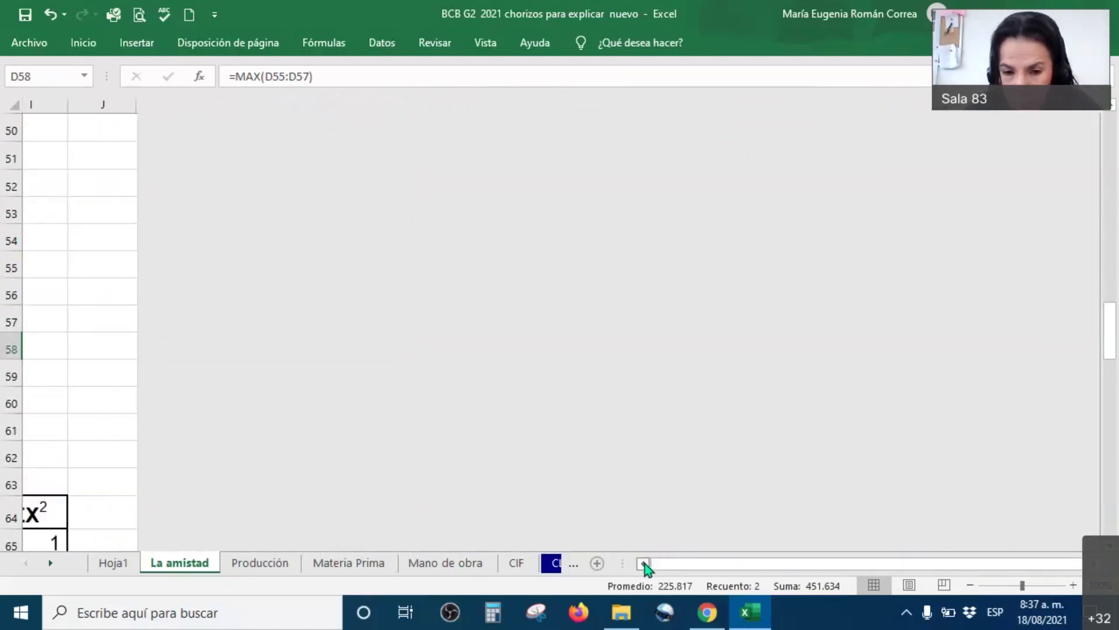
left_click(645, 563)
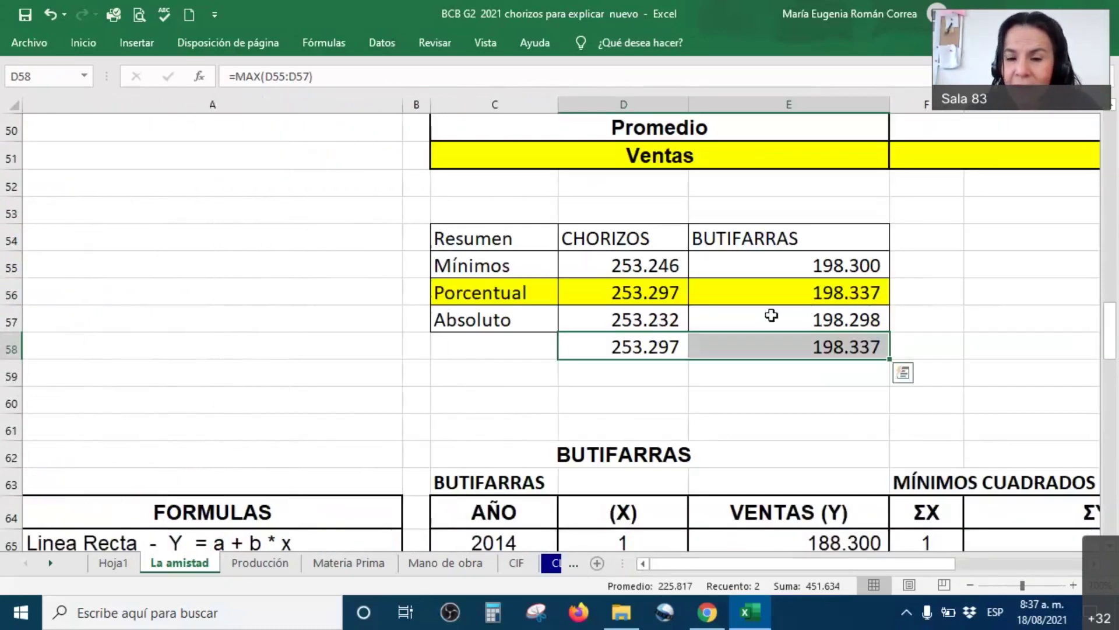
scroll(397, 312, "right", 2)
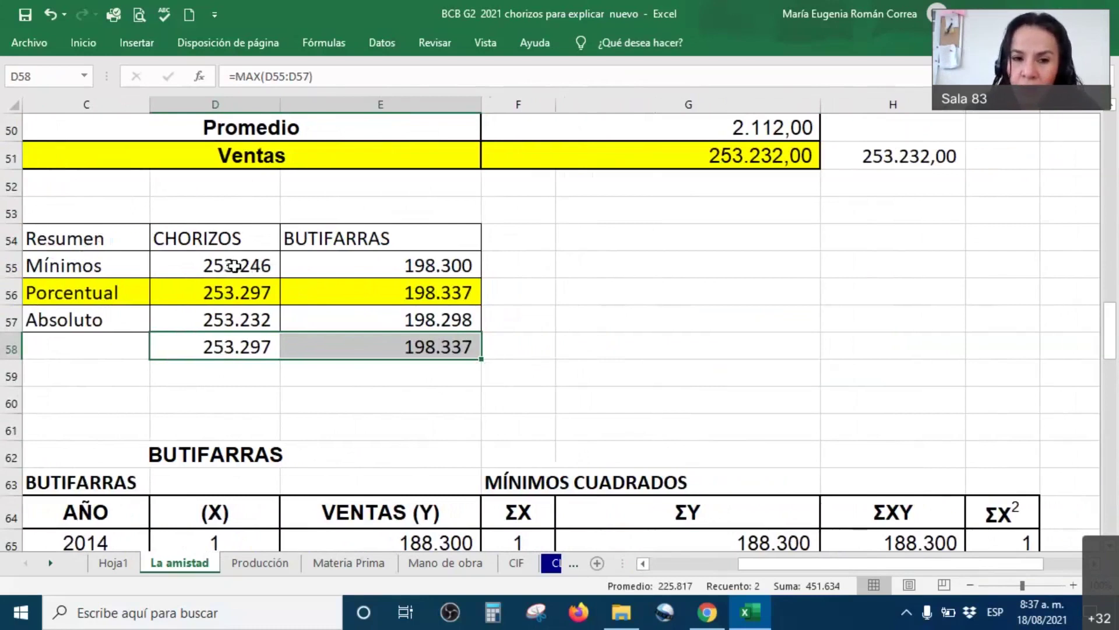
Compare the chorizos and butifarras figures of the Mínimos, Porcentual and Absoluto rows in the Resumen table
left_click_drag(233, 262, 425, 288)
left_click(220, 288)
left_click_drag(234, 318, 387, 317)
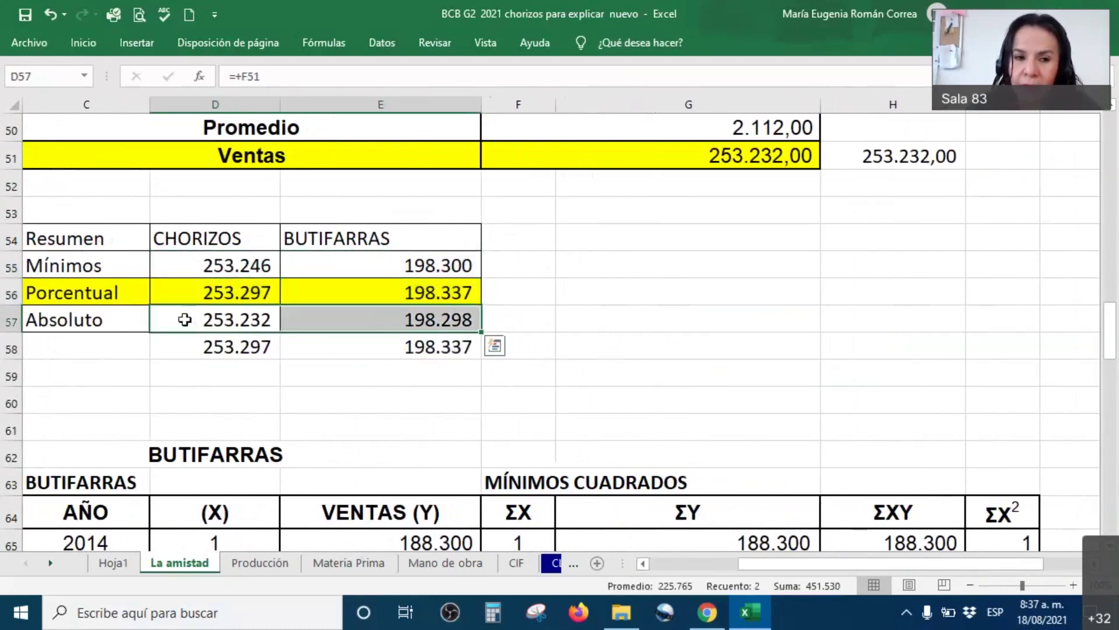
left_click_drag(207, 292, 416, 292)
left_click_drag(230, 263, 396, 270)
left_click_drag(230, 312, 367, 309)
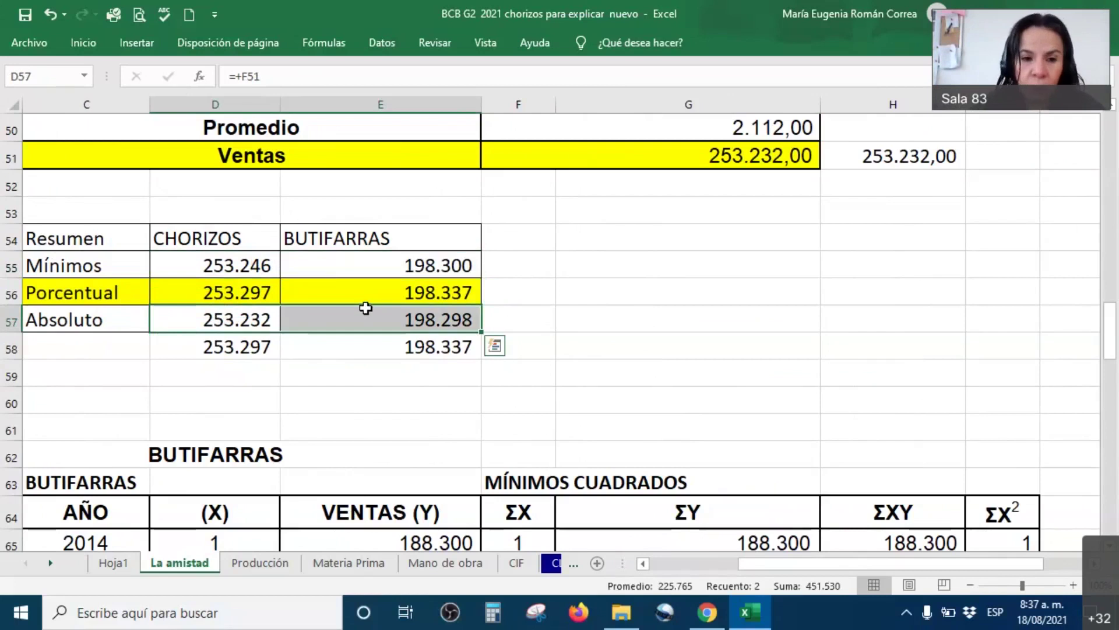
left_click_drag(111, 266, 445, 317)
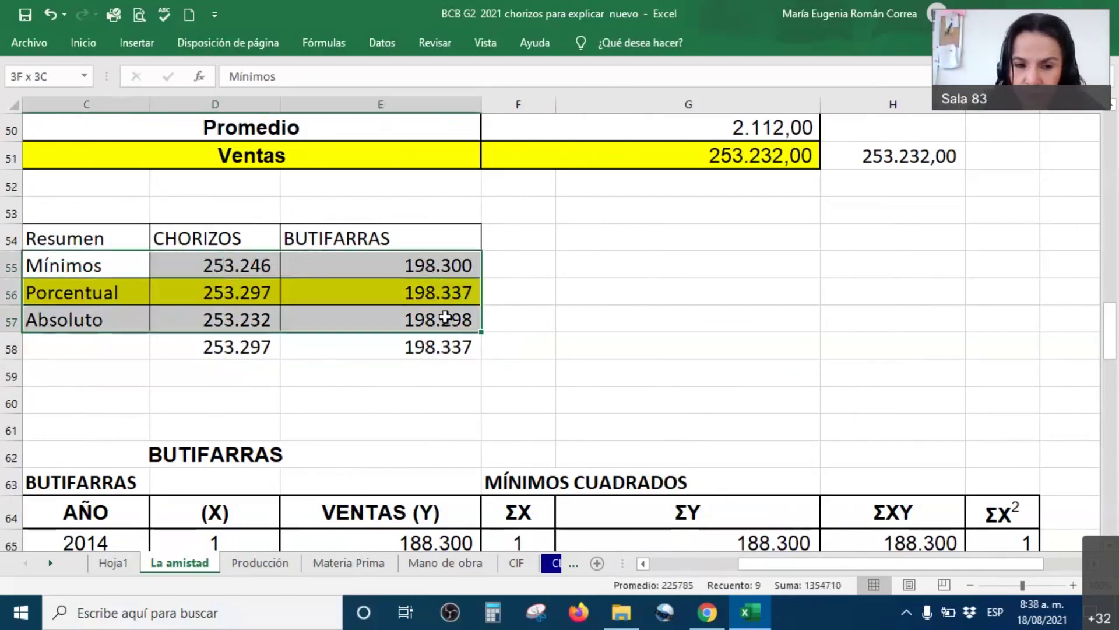
Examine the Porcentual forecast row against the Mínimos and Absoluto rows, checking the source references in D56 and D57
left_click_drag(216, 293, 439, 294)
left_click_drag(59, 293, 437, 284)
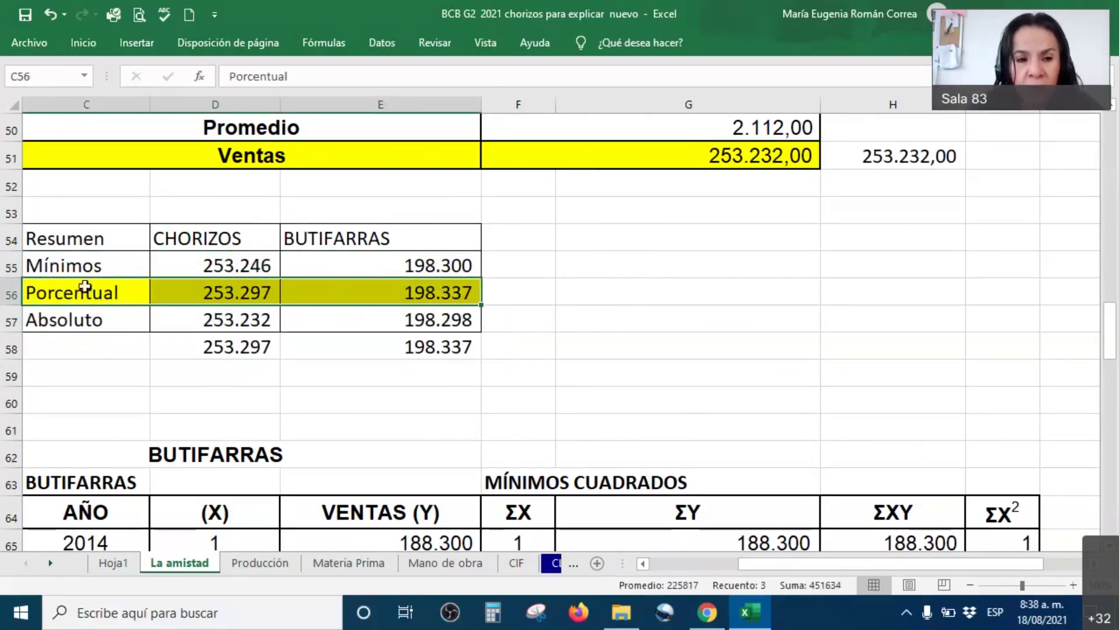
left_click_drag(80, 267, 404, 265)
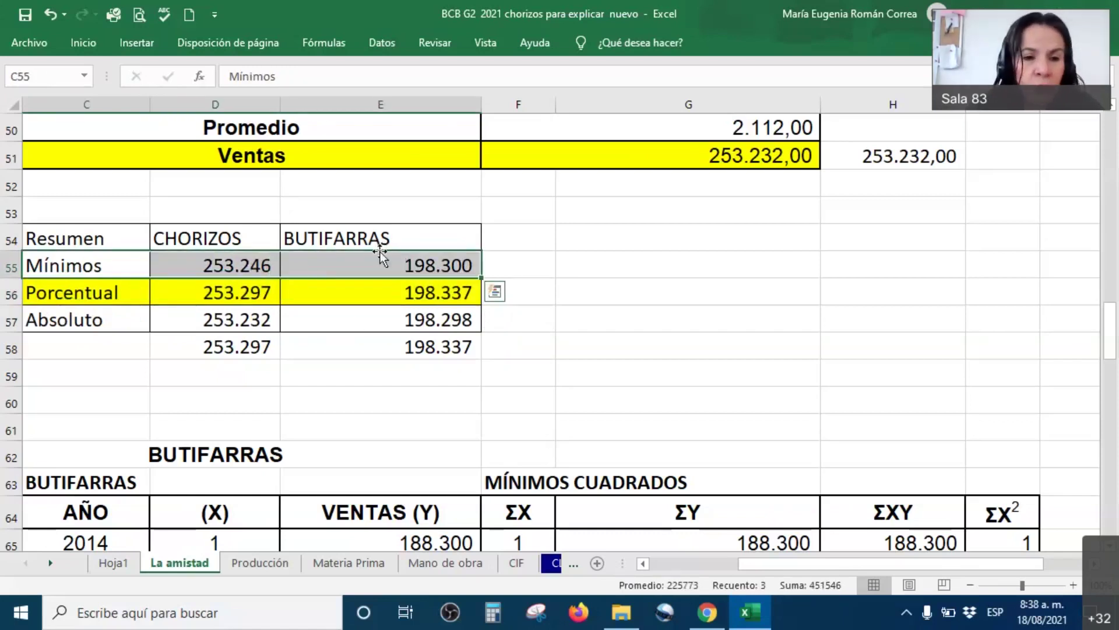
left_click_drag(93, 321, 408, 316)
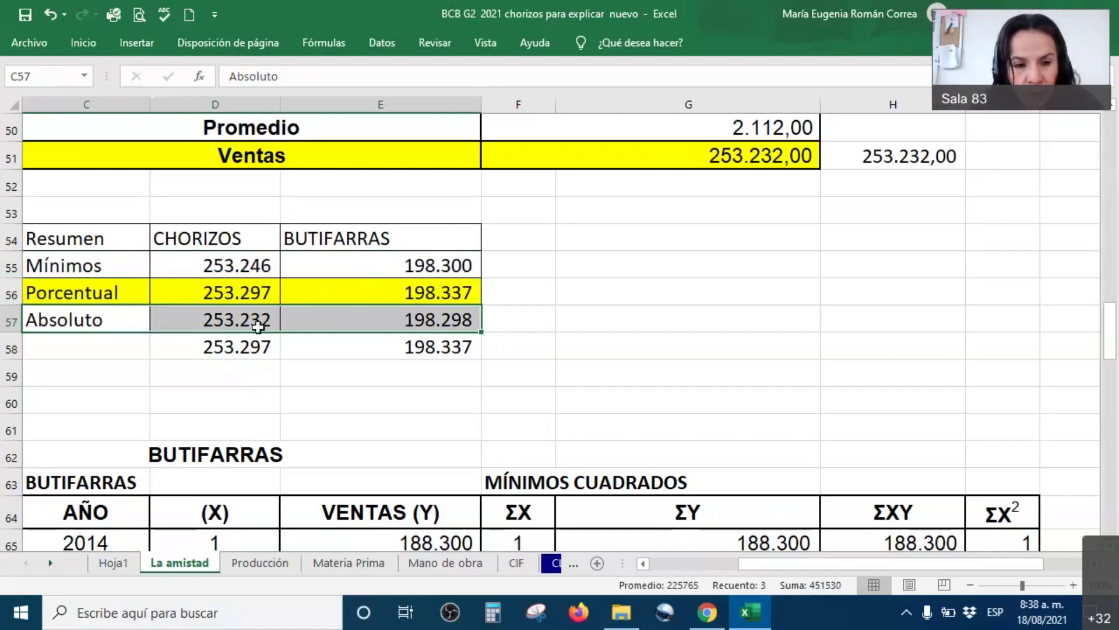
left_click_drag(257, 319, 251, 349)
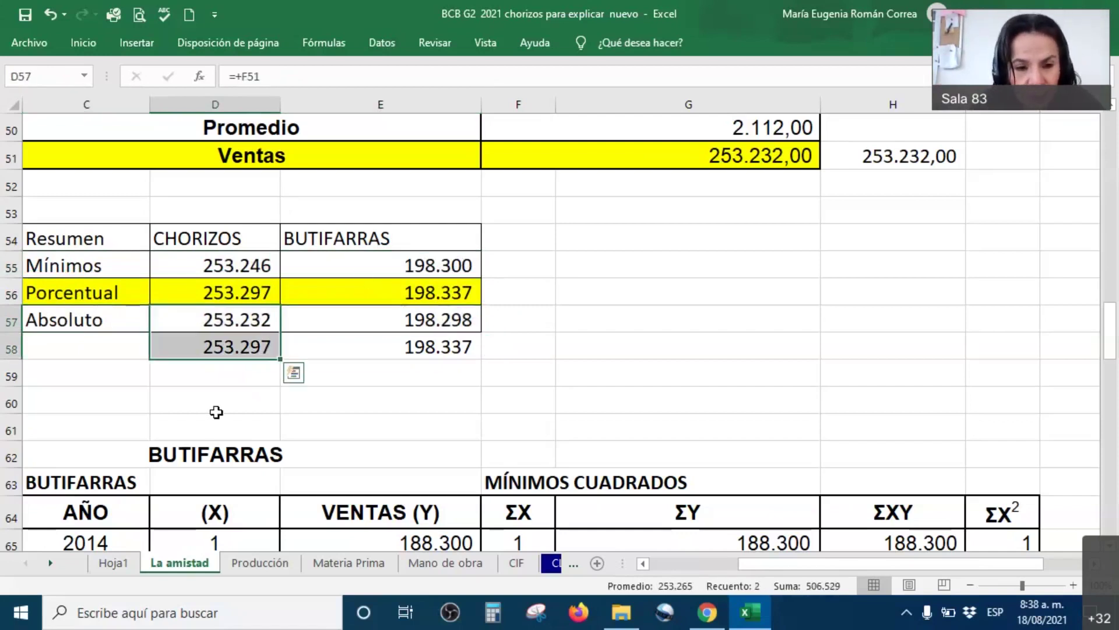
left_click(215, 319)
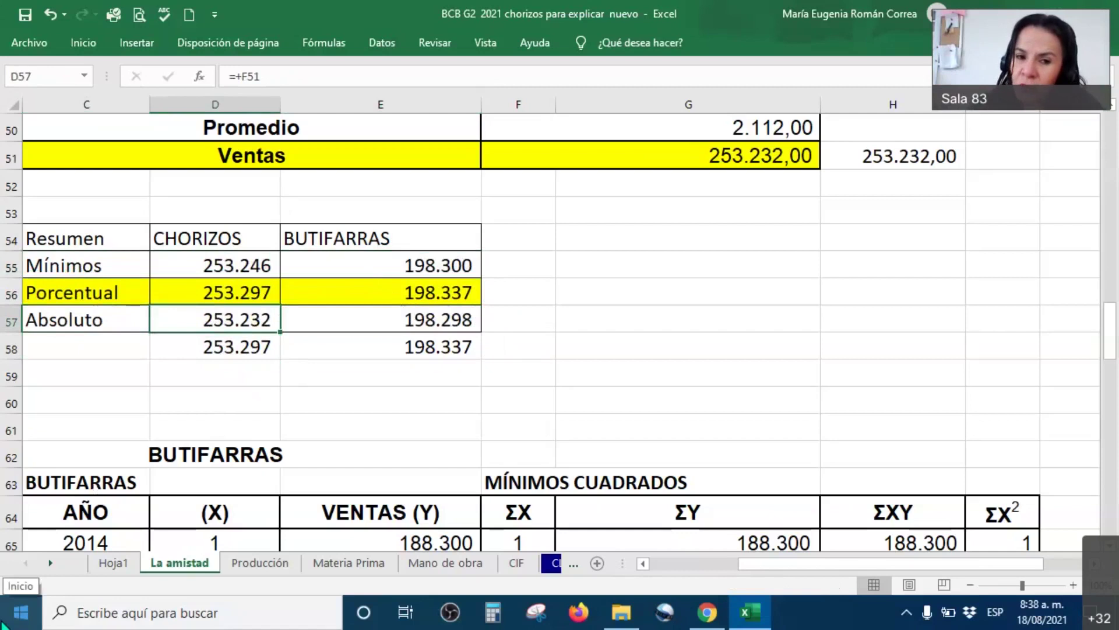
left_click(208, 293)
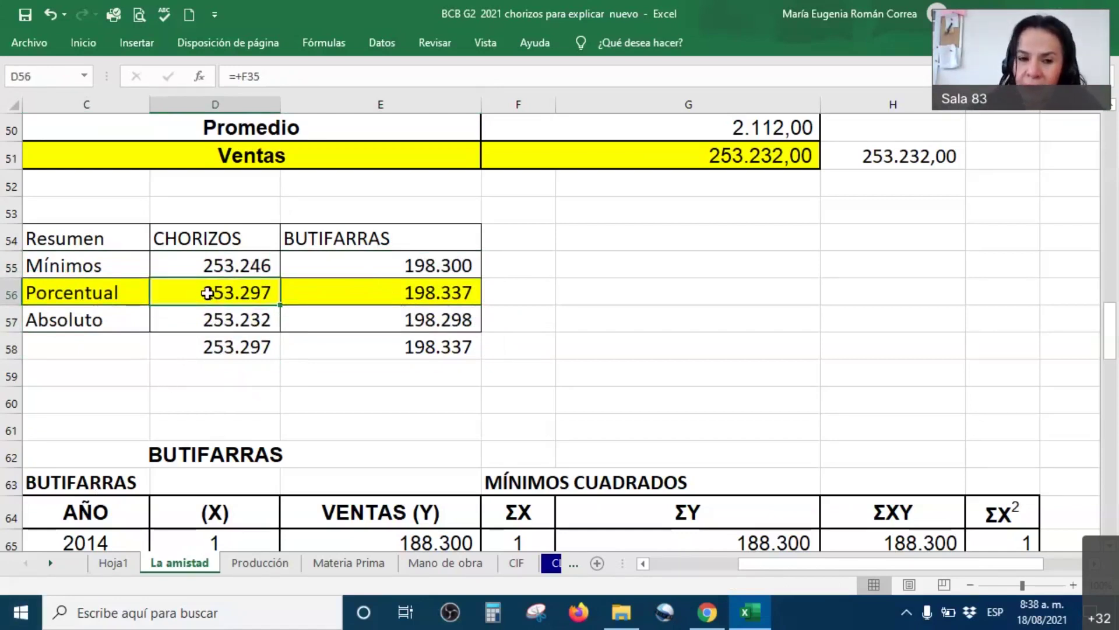
left_click_drag(114, 321, 425, 310)
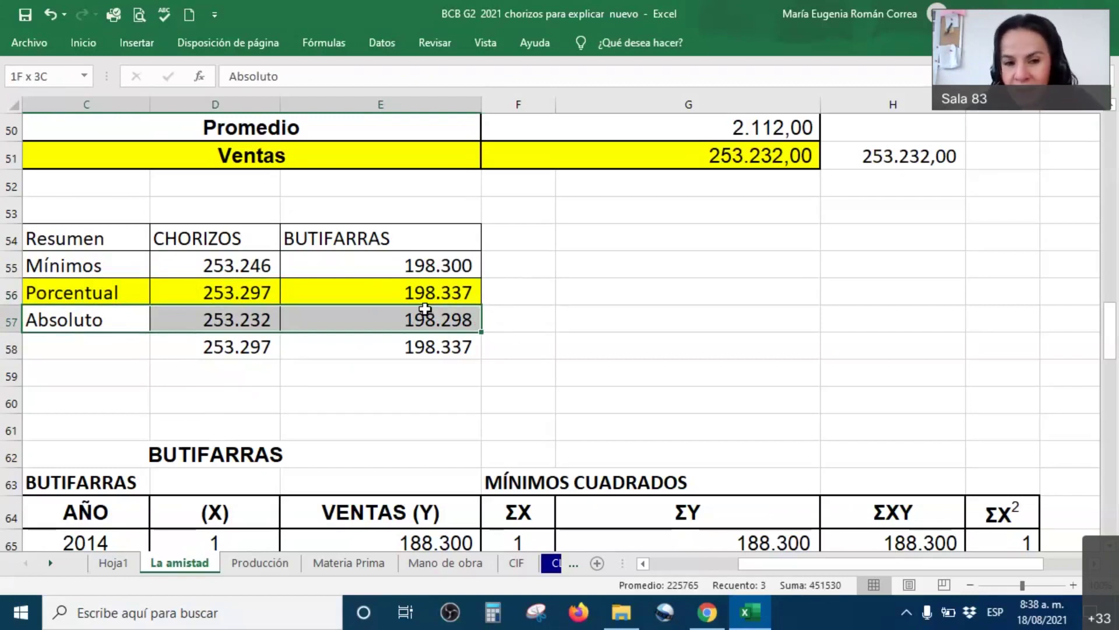
left_click_drag(137, 292, 379, 277)
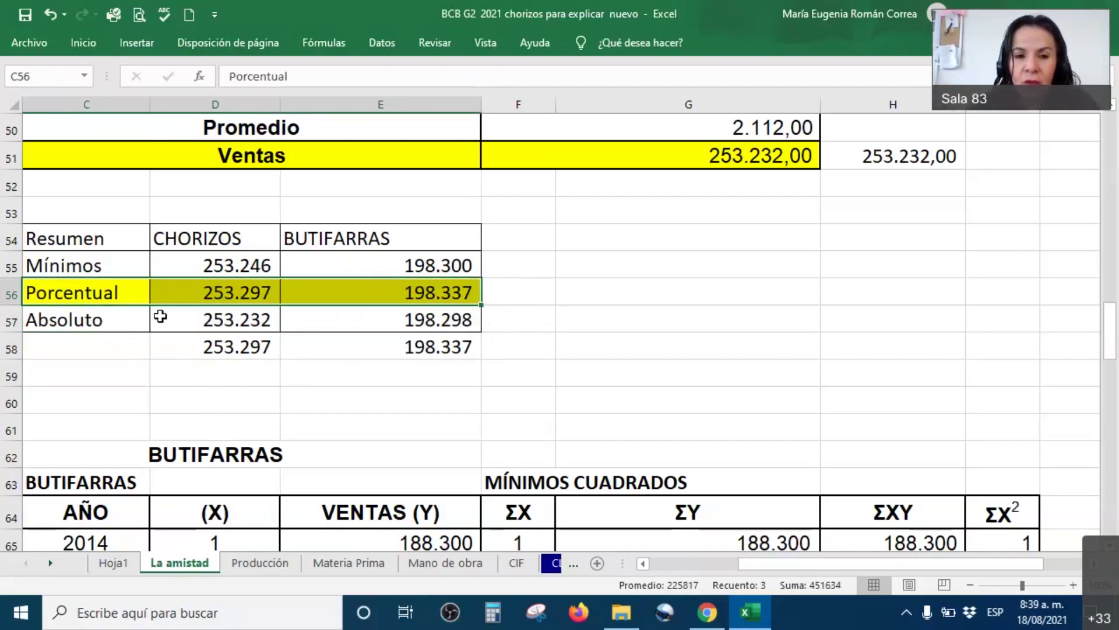
Inspect the MAX formula in D58 that picks the highest chorizos forecast, leaving the formula as it is
left_click(217, 266)
left_click_drag(183, 357, 446, 345)
left_click(431, 371)
left_click_drag(179, 348, 368, 348)
left_click(338, 392)
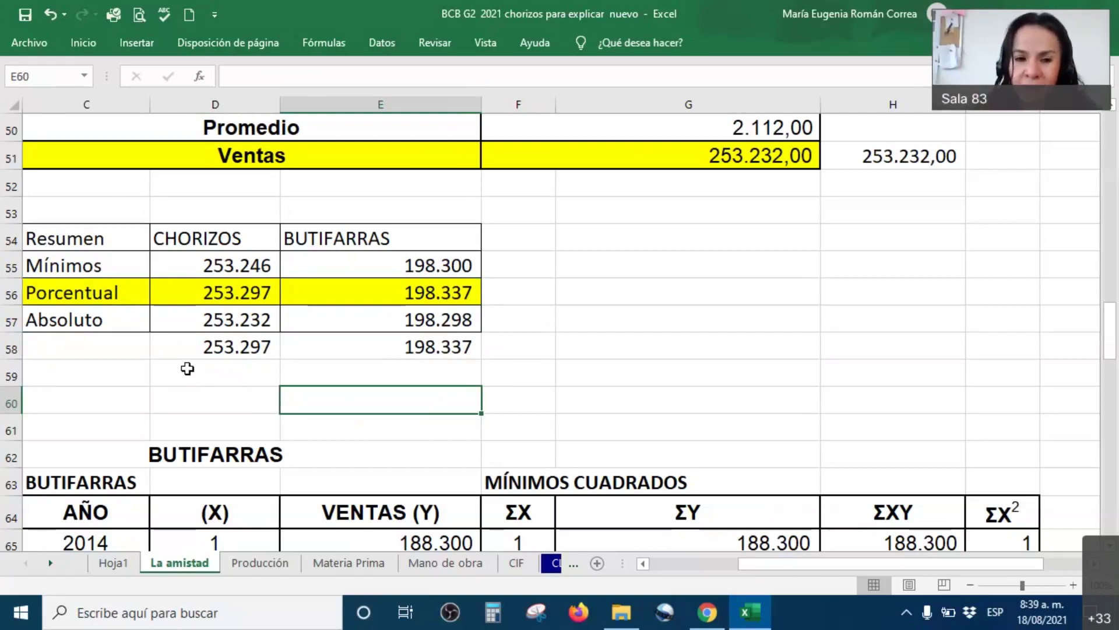
double_click(158, 348)
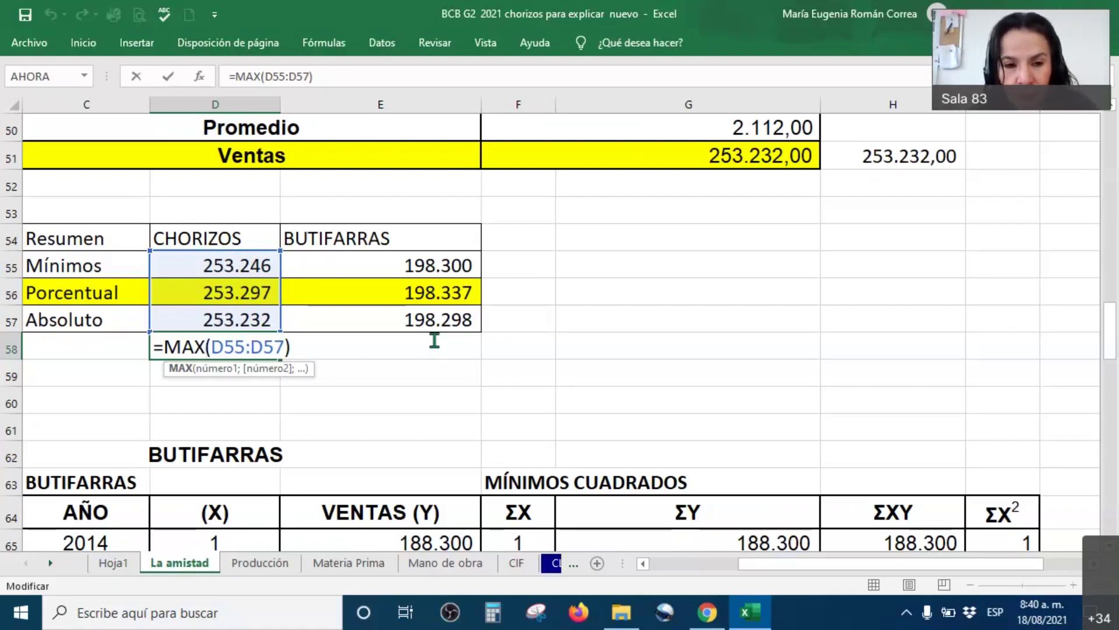
key("ctrl+Return")
left_click(452, 396)
scroll(387, 142, "up", 2)
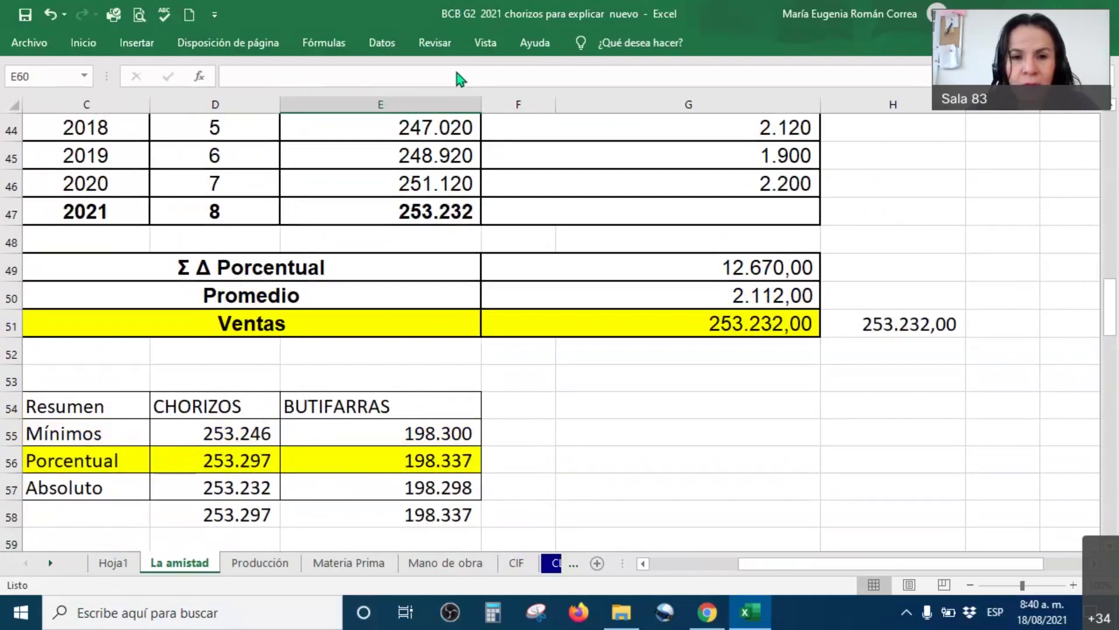
key("F2")
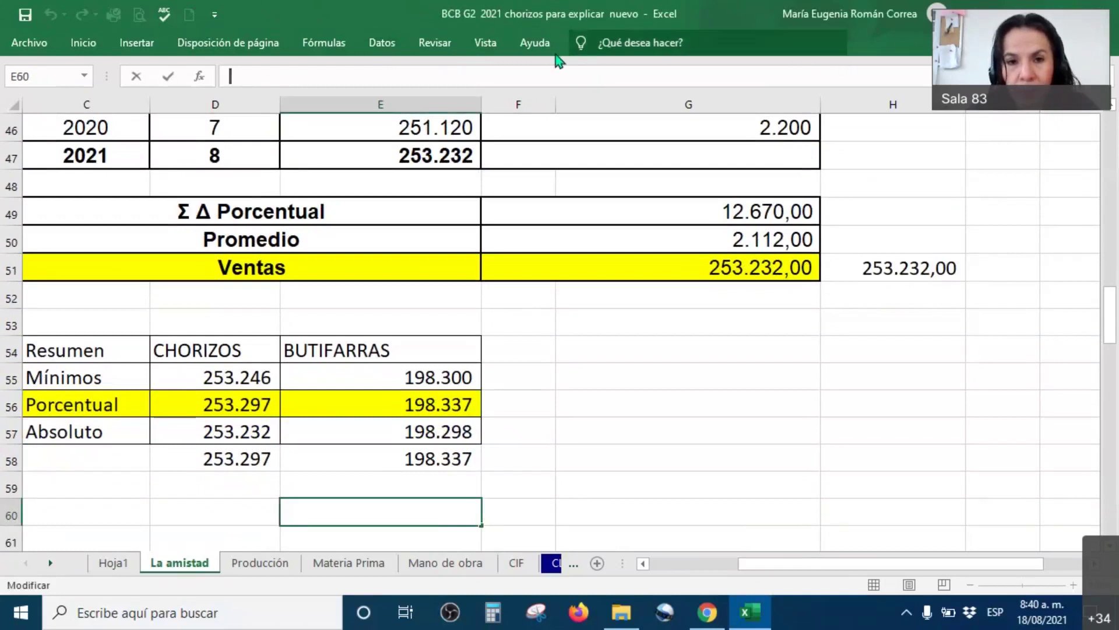
left_click(488, 54)
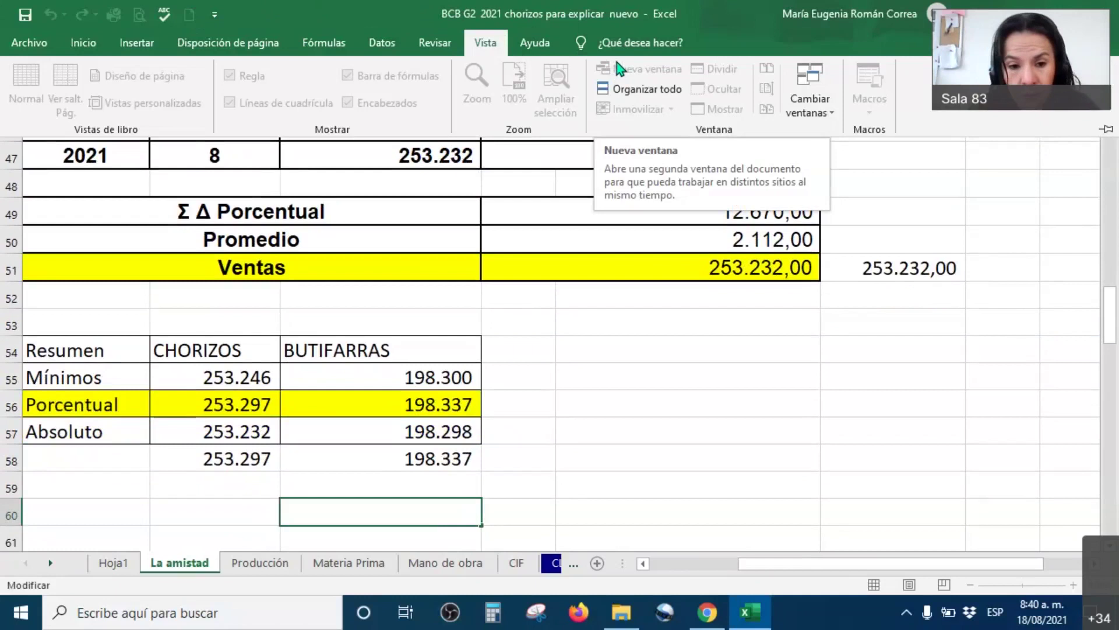
left_click(582, 362)
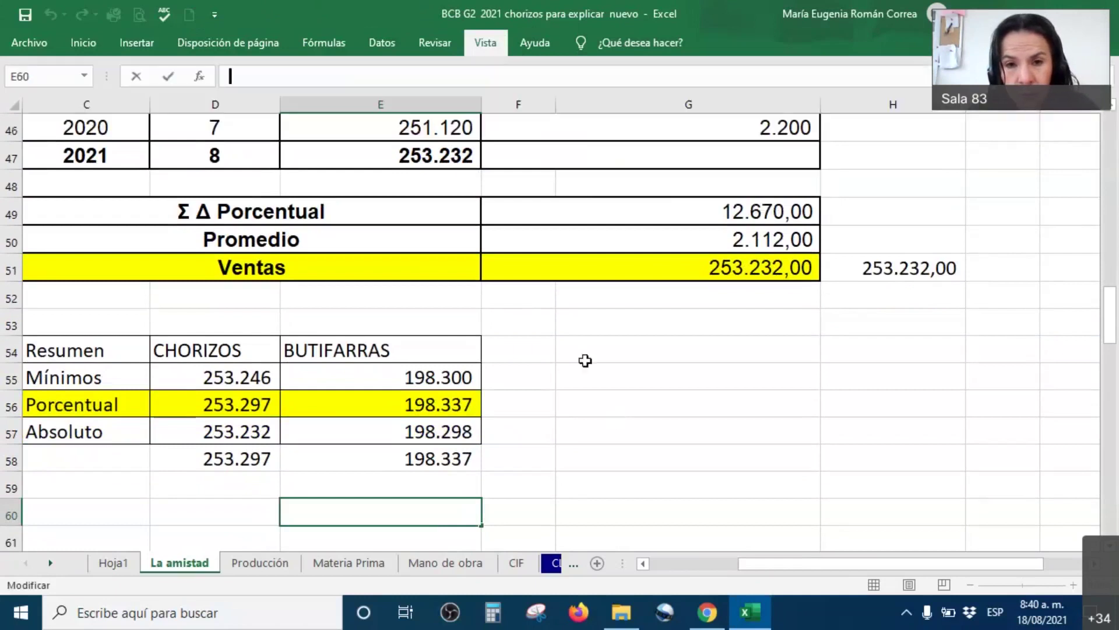
left_click(495, 43)
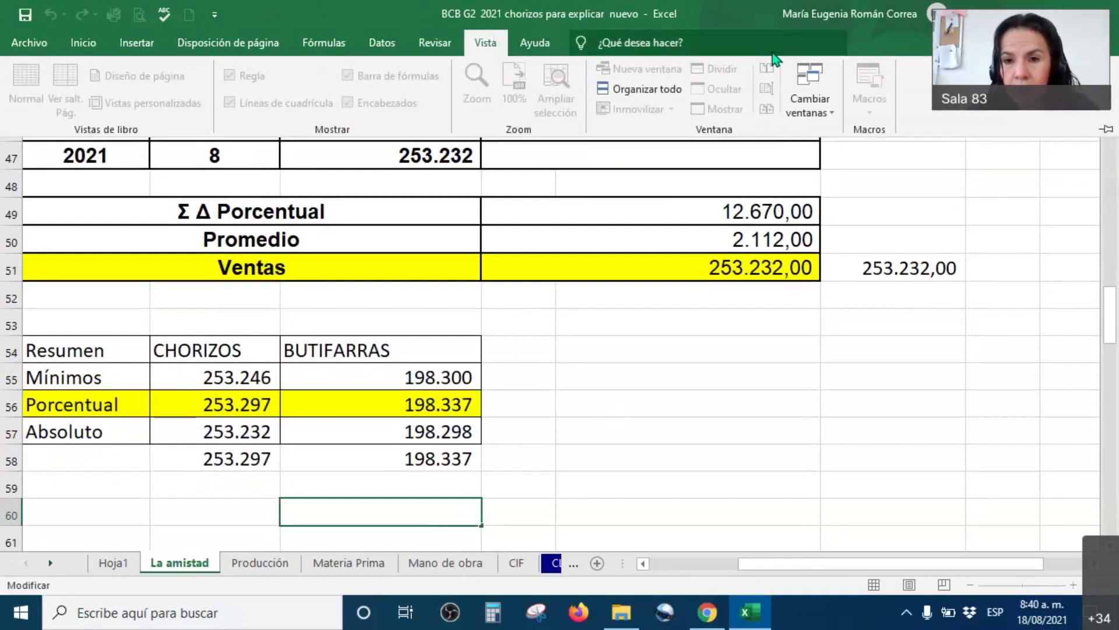
left_click(554, 257)
left_click_drag(687, 377, 688, 349)
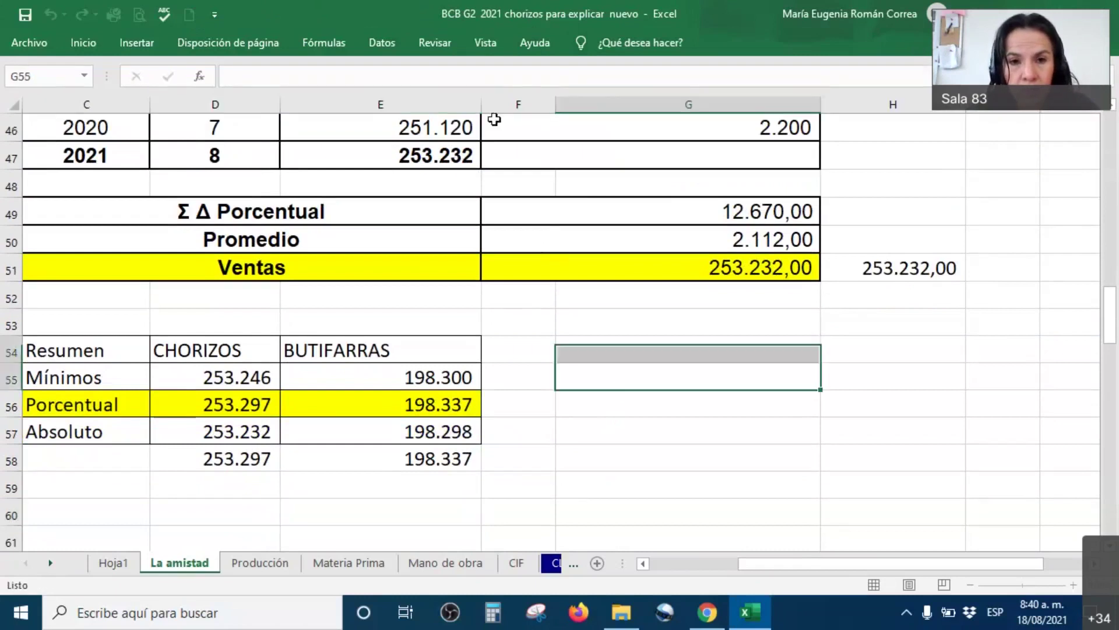
Split the sheet into an upper and a lower pane only, without a vertical split, and show the Resumen table in the lower pane
left_click(493, 47)
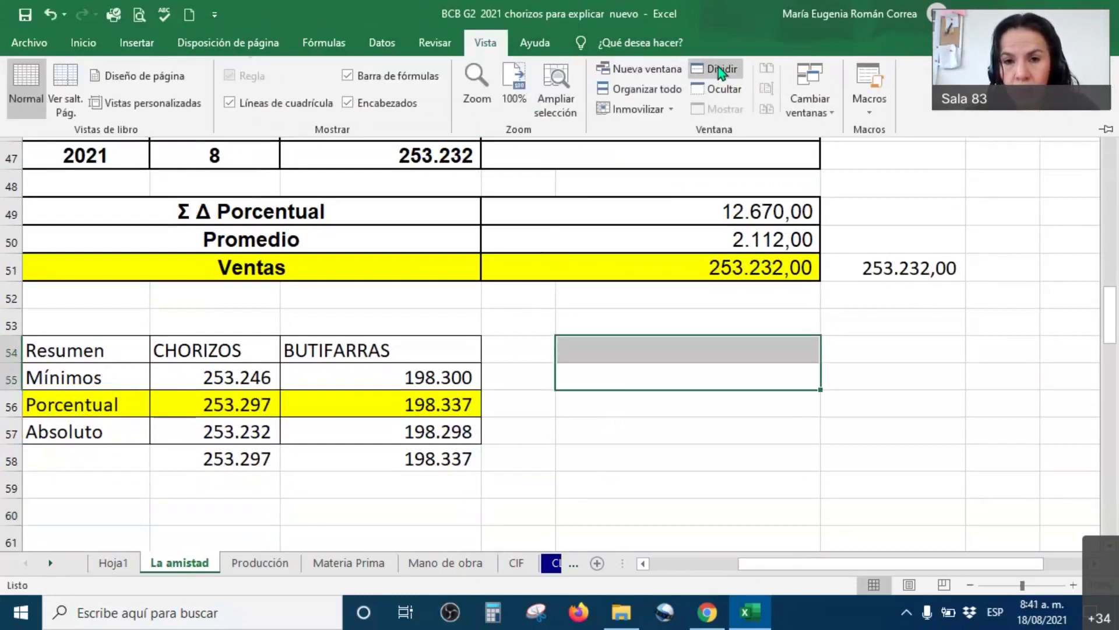
left_click(719, 67)
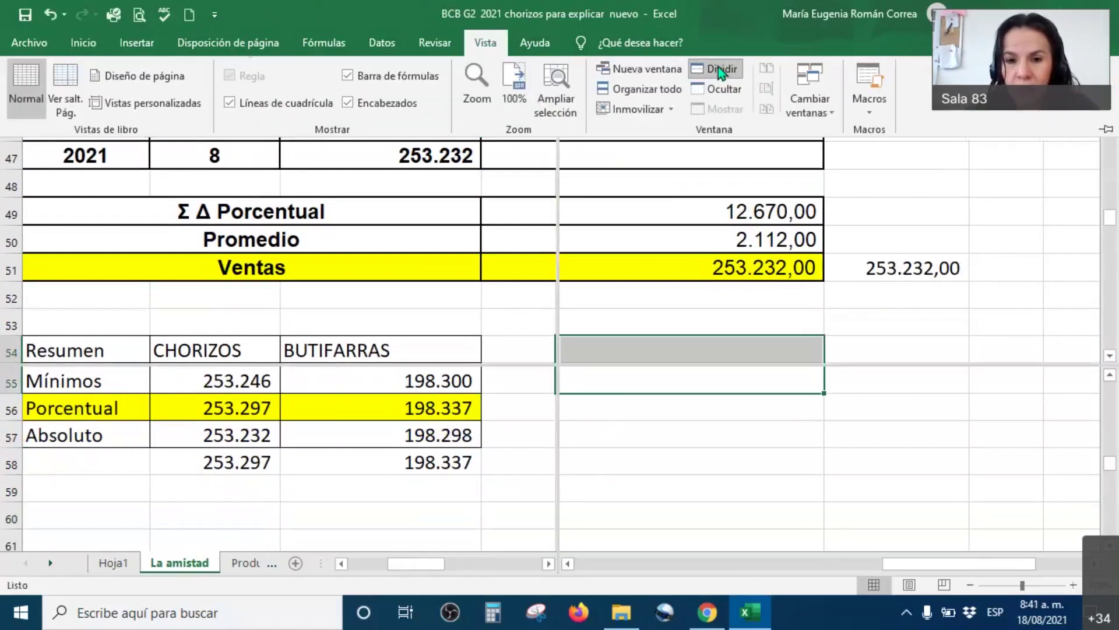
left_click(554, 225)
left_click(554, 220)
left_click_drag(370, 212, 26, 280)
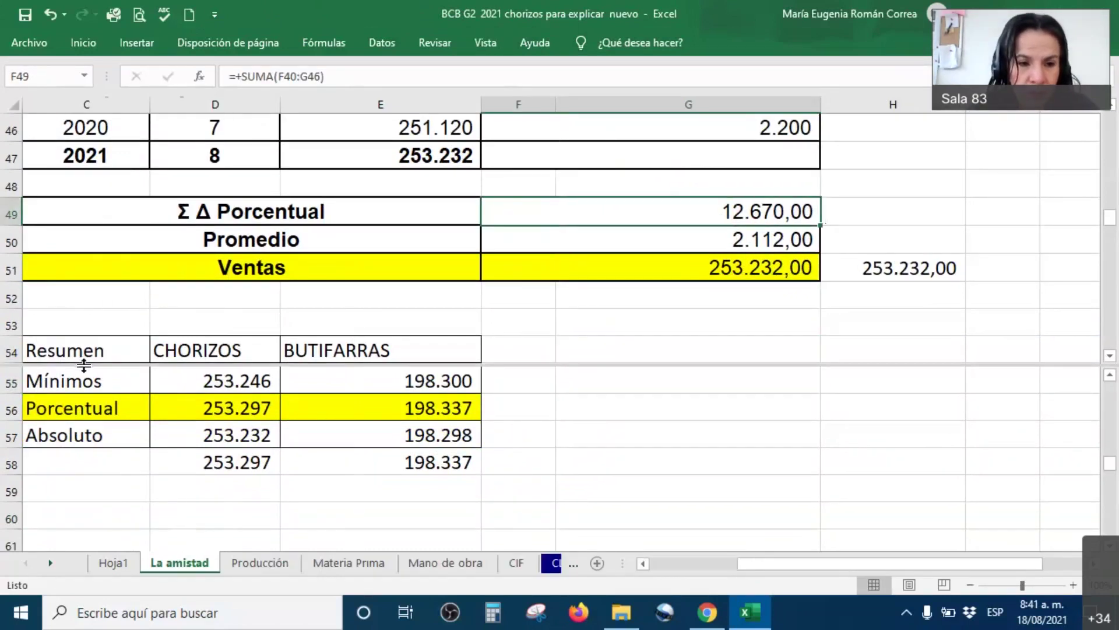
left_click_drag(85, 362, 110, 309)
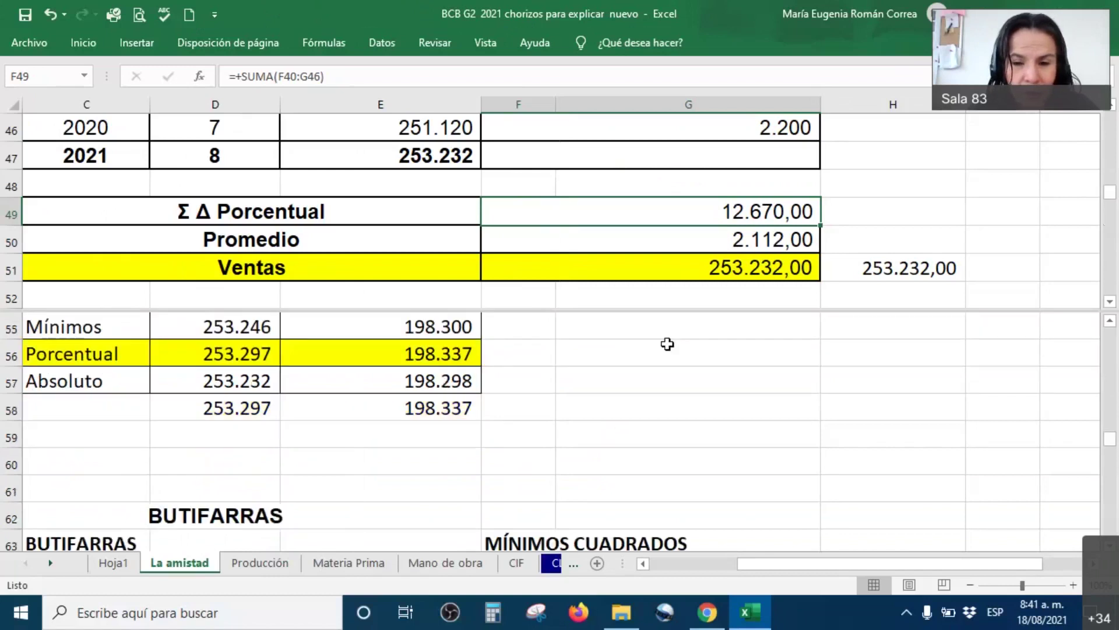
left_click(381, 354)
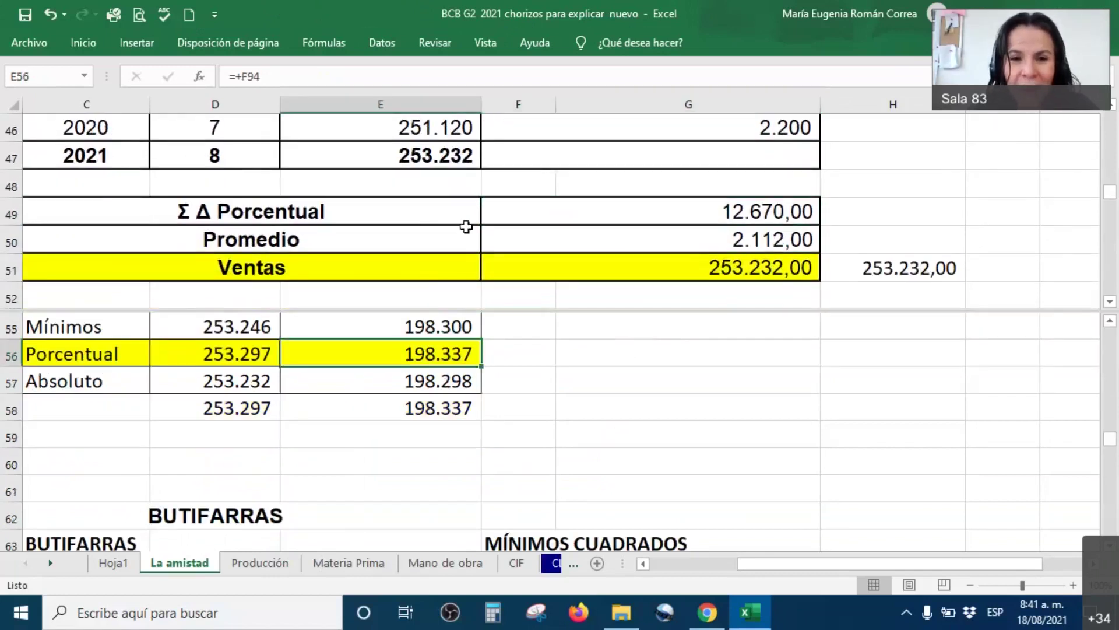
scroll(466, 226, "up", 5)
scroll(467, 231, "down", 5)
scroll(457, 254, "up", 1)
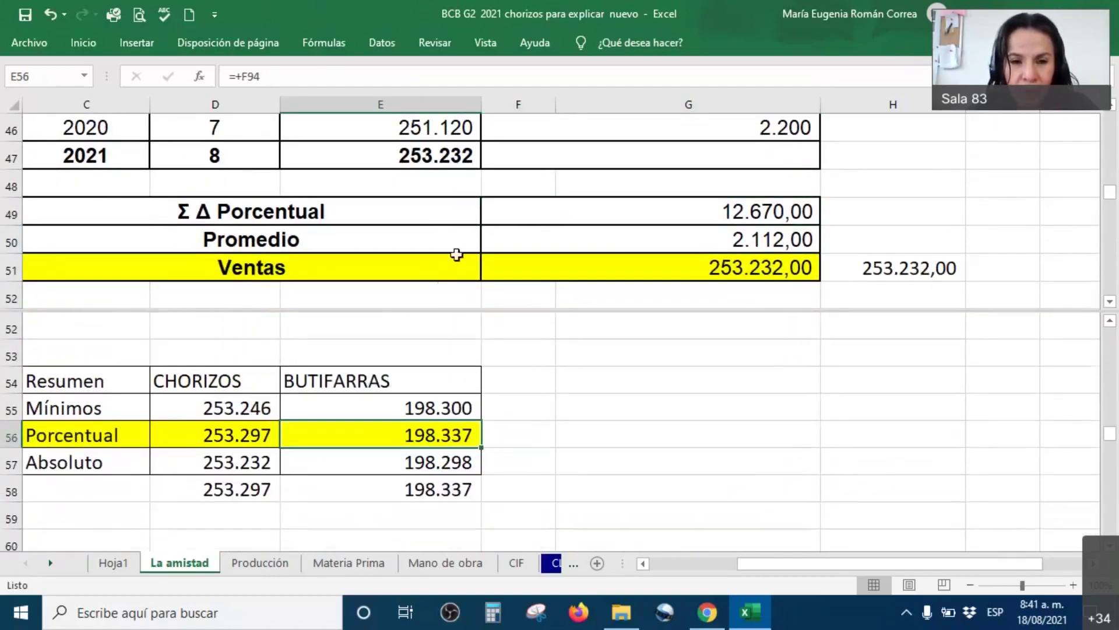
Examine the chorizos Mínimos Cuadrados table from row 3 in the upper pane, including its yearly sales and sum columns
left_click(589, 217)
scroll(584, 246, "down", 2, "ctrl")
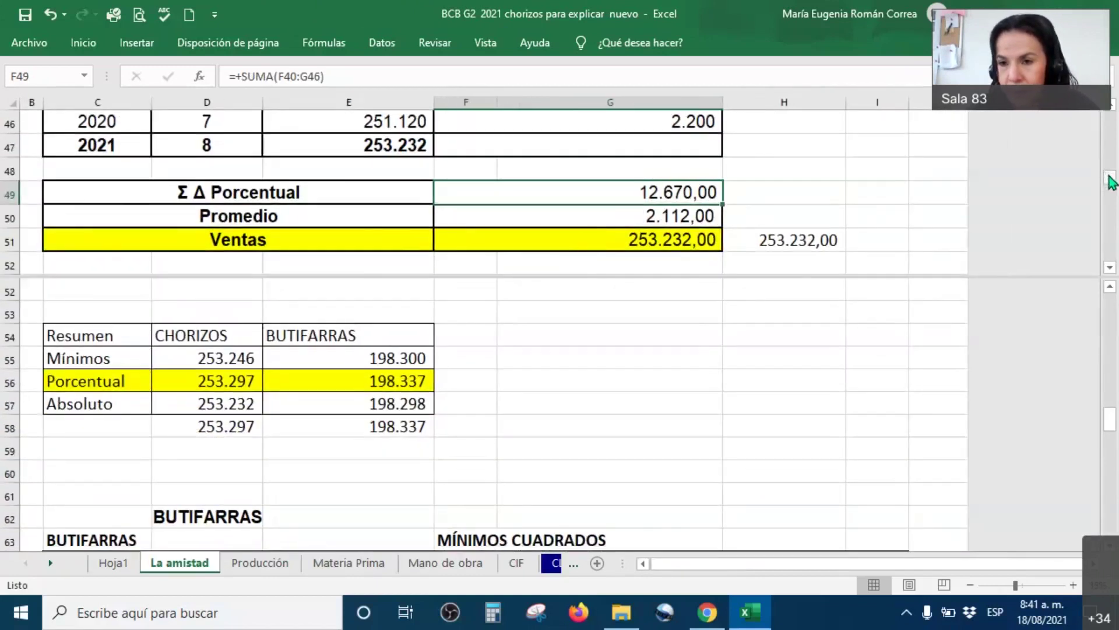
scroll(1111, 179, "up", 15)
left_click(547, 167)
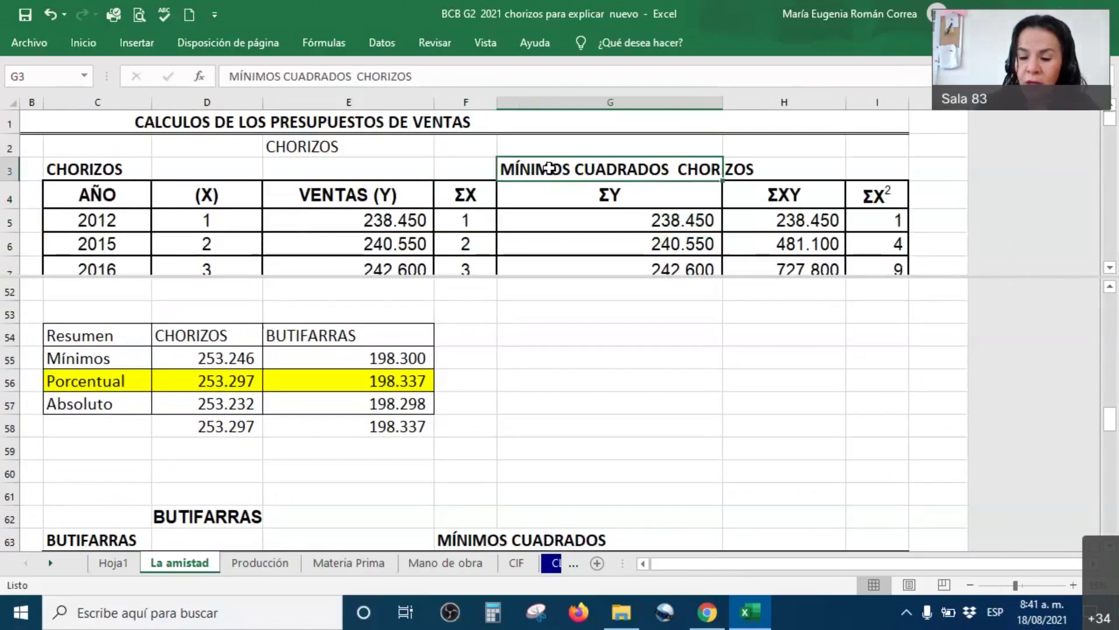
key("Down")
key("Down")
key("Down")
key("Down")
key("Down")
key("Down")
key("Down")
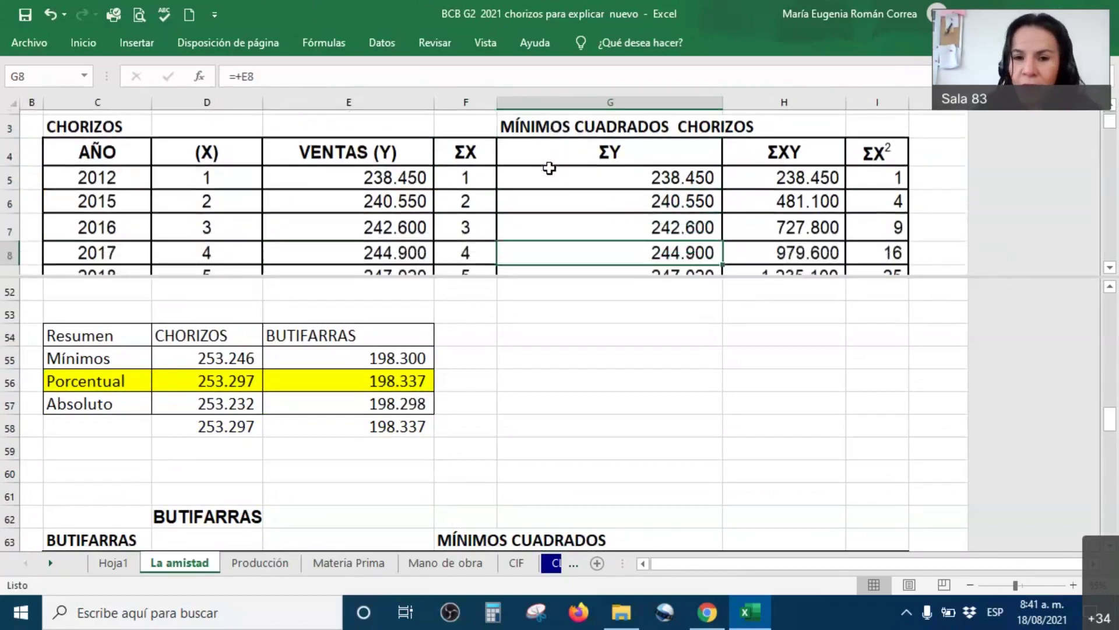
key("Left")
key("Left")
key("Left")
key("Left")
key("Left")
key("Left")
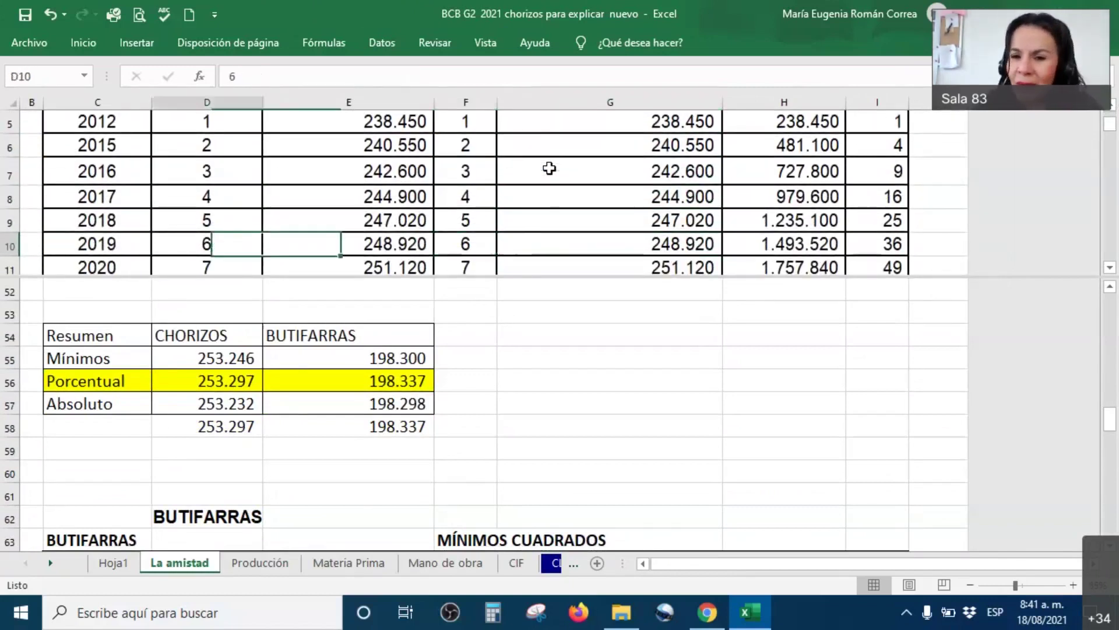
key("Right")
key("Right")
key("Right")
key("Right")
key("Right")
key("Right")
key("Right")
key("Right")
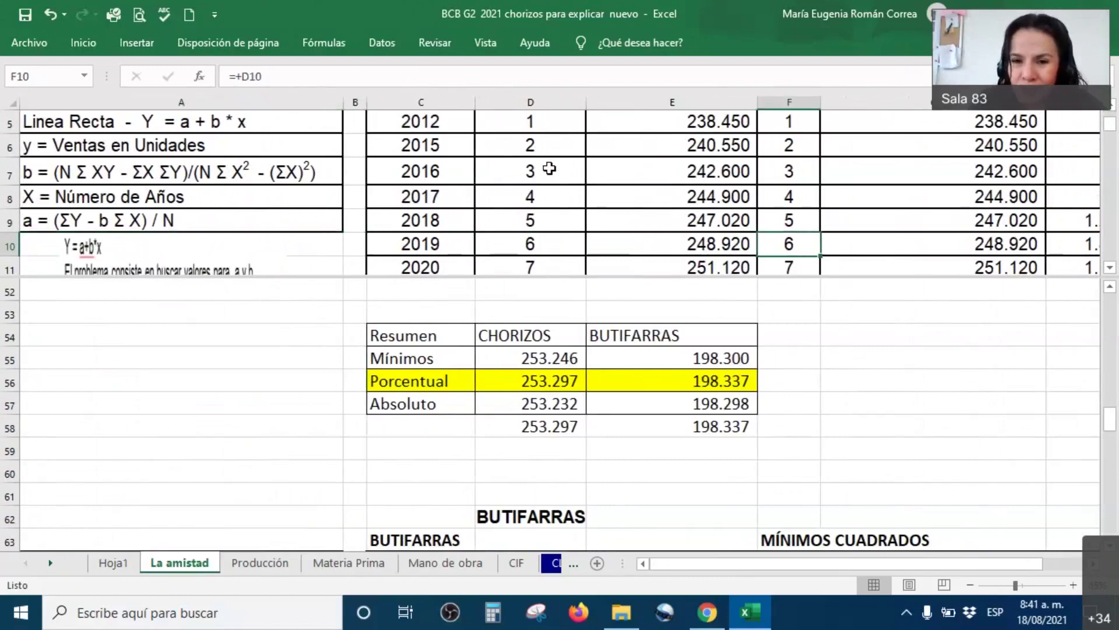
Examine the chorizos RESULTADOS table and compare the Y result in E18 with the Mínimos row of the Resumen table
key("Down")
key("Down")
key("Down")
key("Down")
key("Down")
key("Down")
key("Down")
key("Down")
key("Down")
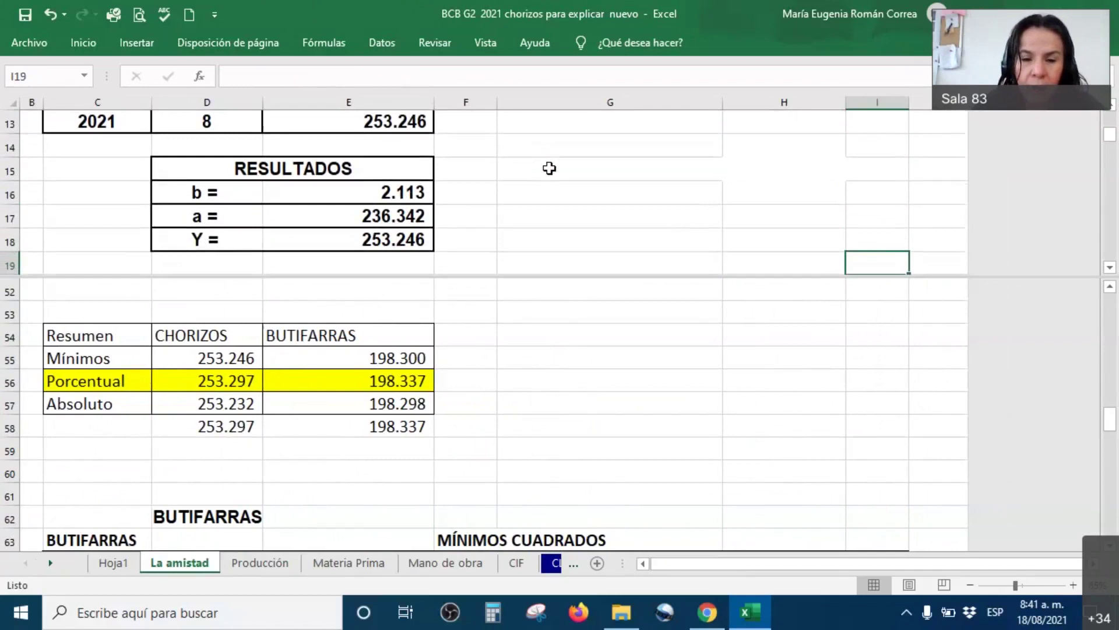
left_click(384, 240)
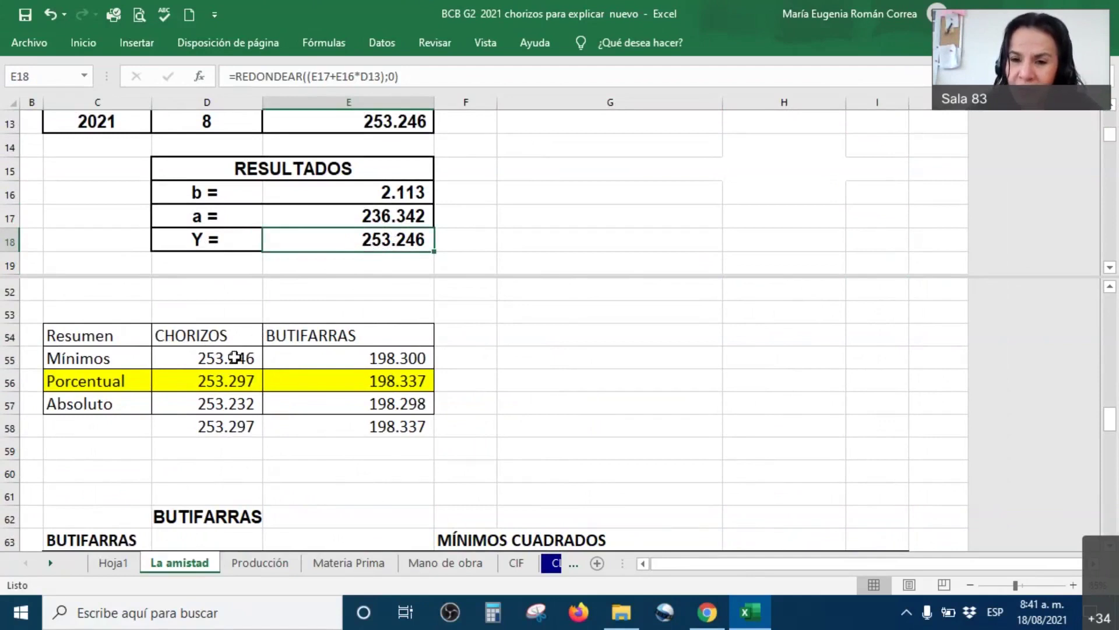
Review the chorizos Incremento Porcentual table and compare its Ventas result with the Porcentual row of the Resumen table
left_click(456, 243)
key("Down")
key("Down")
key("Down")
key("Down")
key("Down")
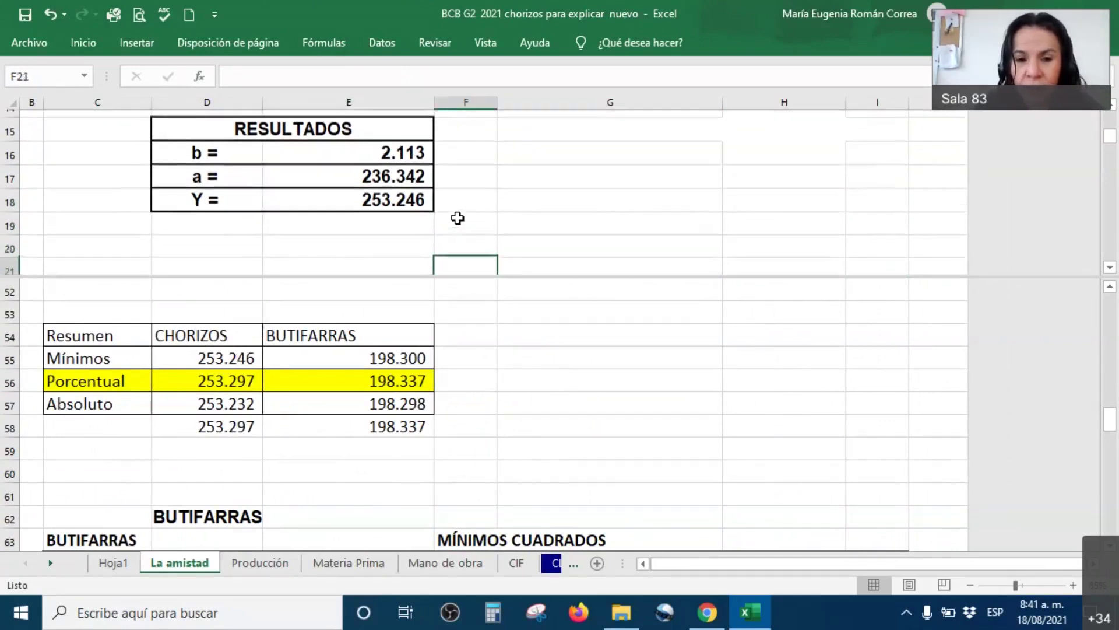
key("Down")
key("Down")
key("Down")
key("Down")
key("Down")
key("Down")
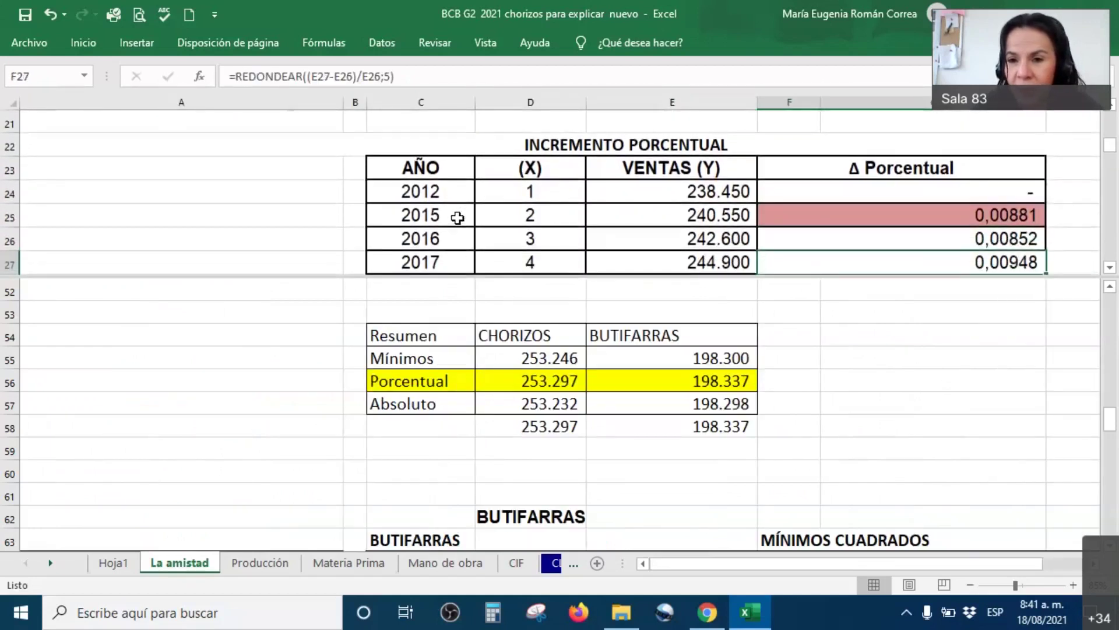
key("Down")
key("Down")
key("Down")
key("Down")
key("Down")
key("Down")
key("Down")
key("Down")
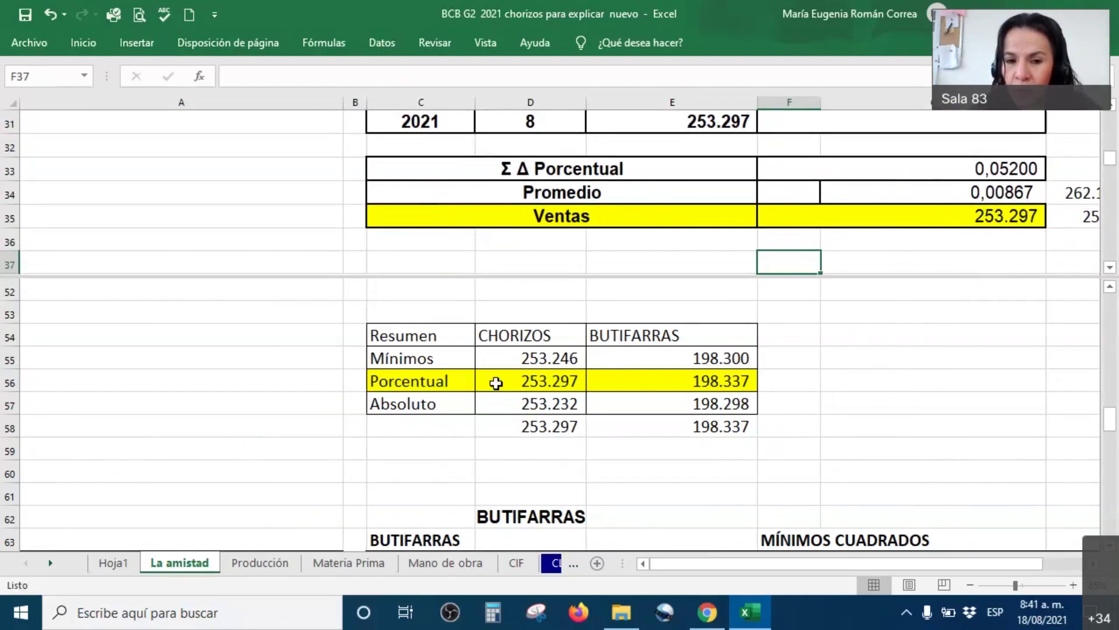
Review the chorizos Incremento Absoluto table and compare its Ventas result with the Absoluto row of the Resumen table
left_click(691, 225)
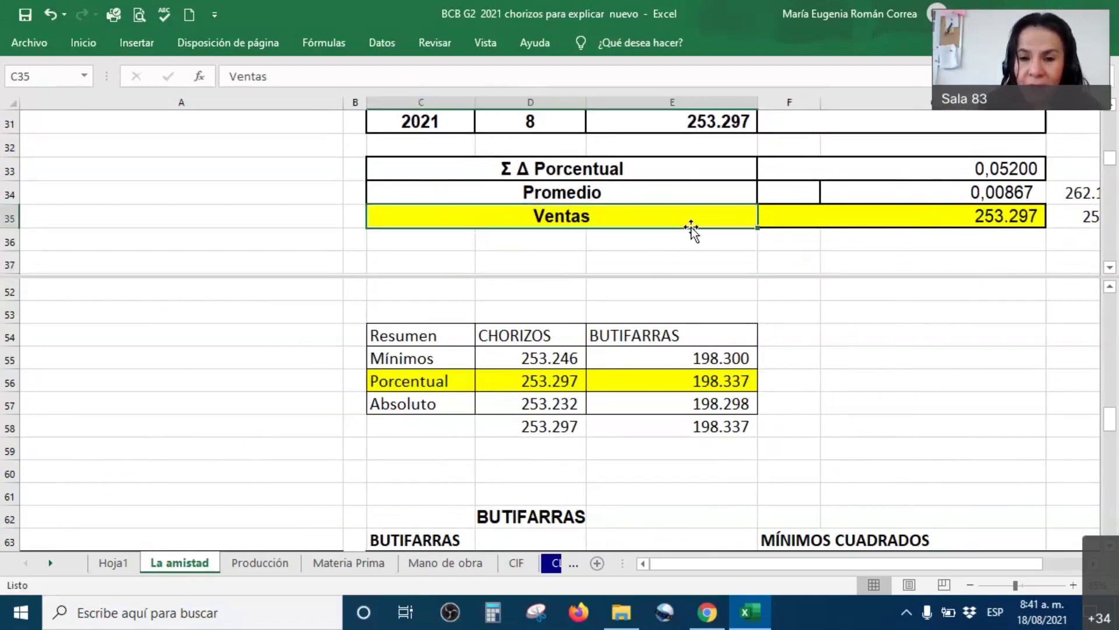
key("Down")
key("Down")
key("Down")
key("Down")
key("Down")
key("Down")
key("Down")
key("Down")
key("Down")
key("Down")
key("Down")
key("Down")
key("Down")
key("Down")
key("Down")
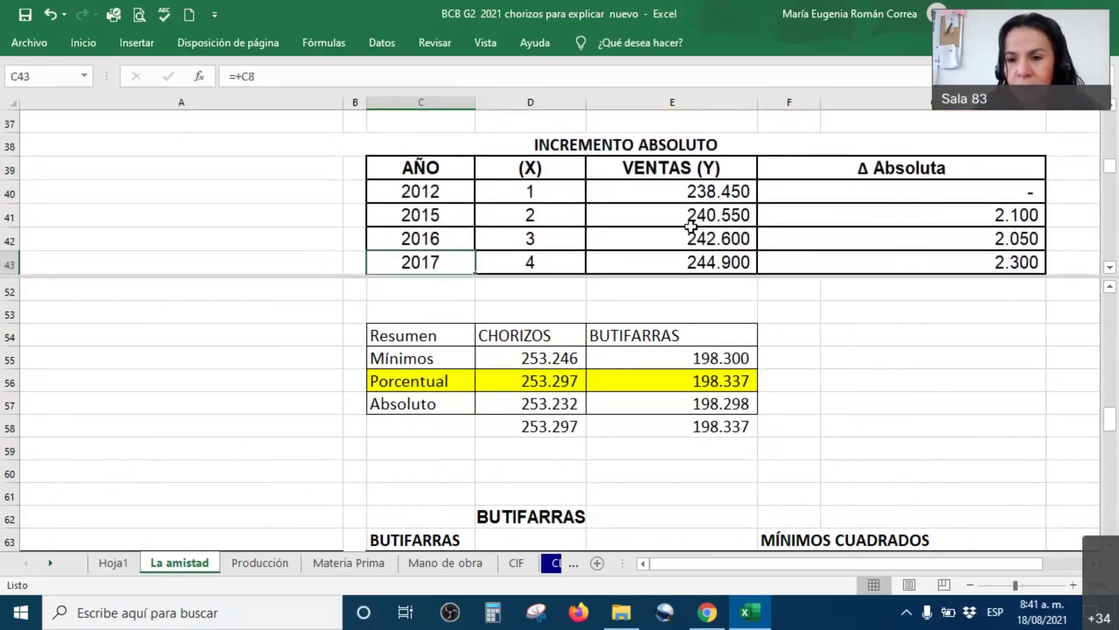
key("Down")
key("Down")
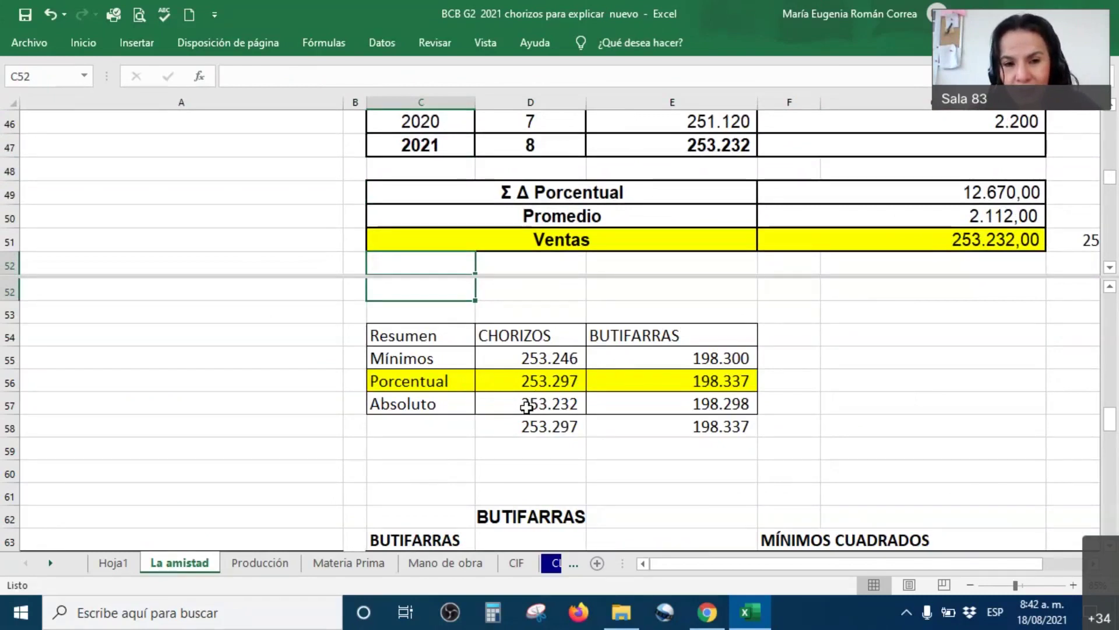
Show the Resumen table in the upper pane and examine the butifarras Mínimos Cuadrados table and its RESULTADOS in the lower pane
left_click(812, 362)
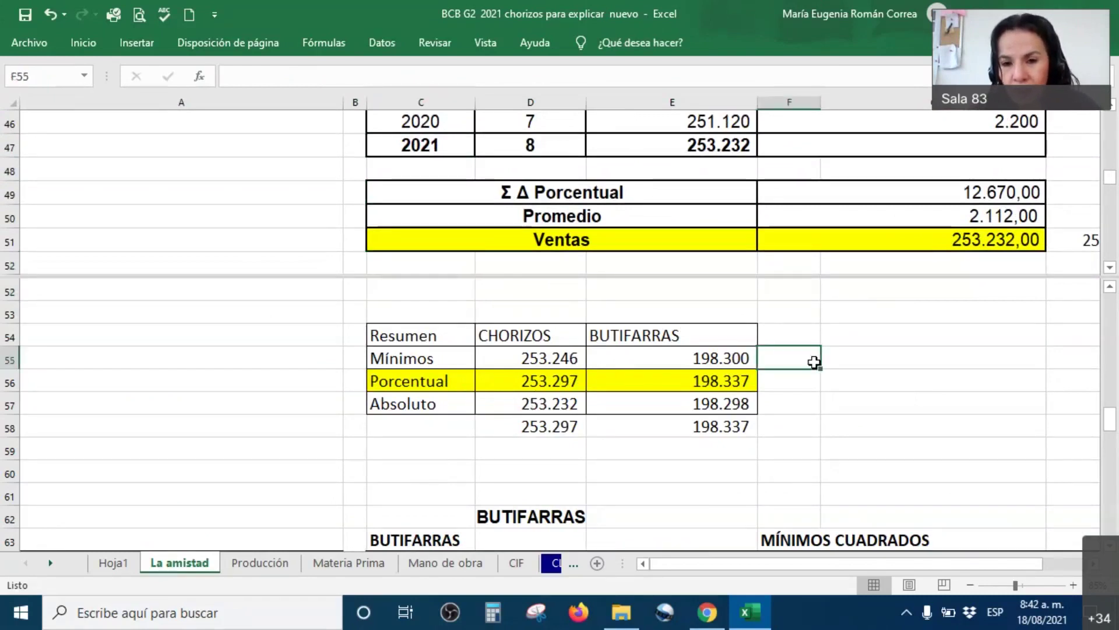
left_click(797, 220)
scroll(797, 219, "down", 3)
scroll(797, 219, "up", 1)
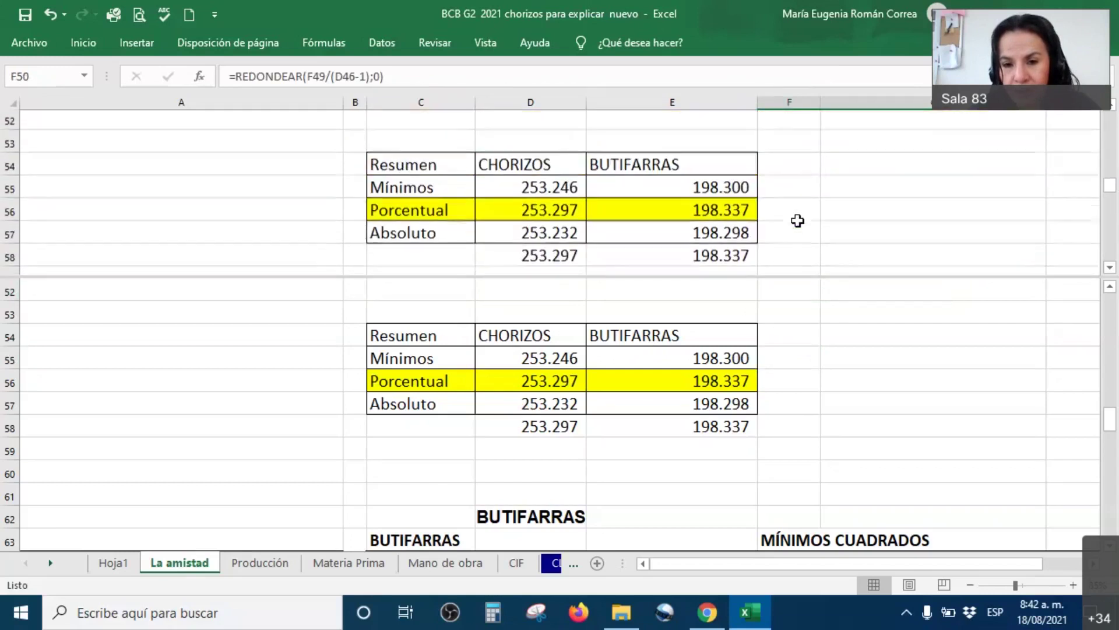
left_click(814, 414)
scroll(813, 410, "down", 5)
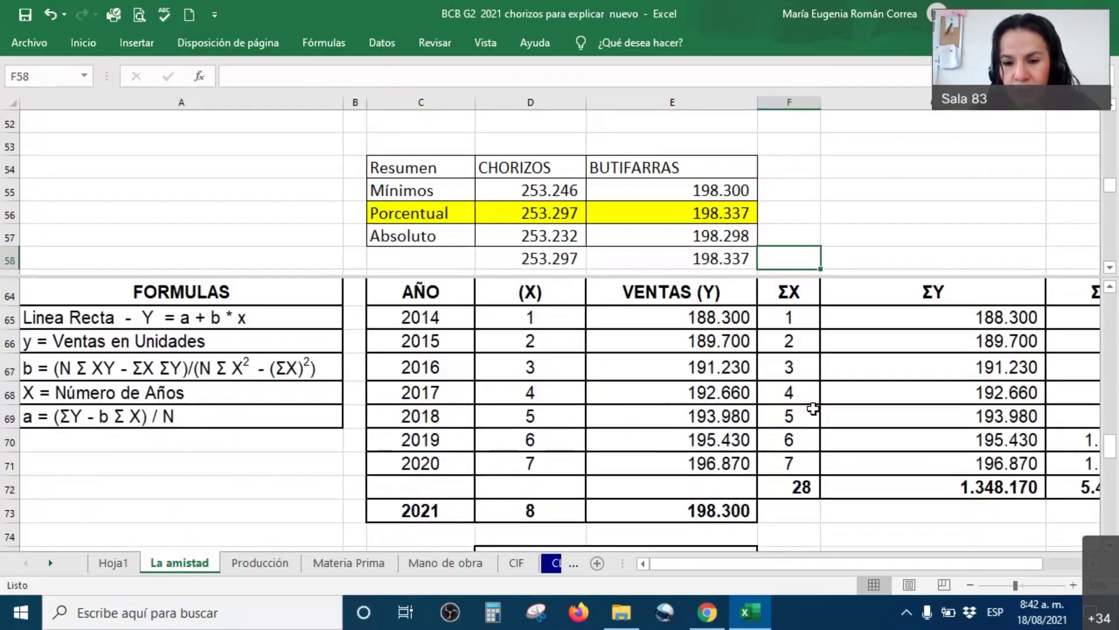
scroll(813, 410, "down", 1)
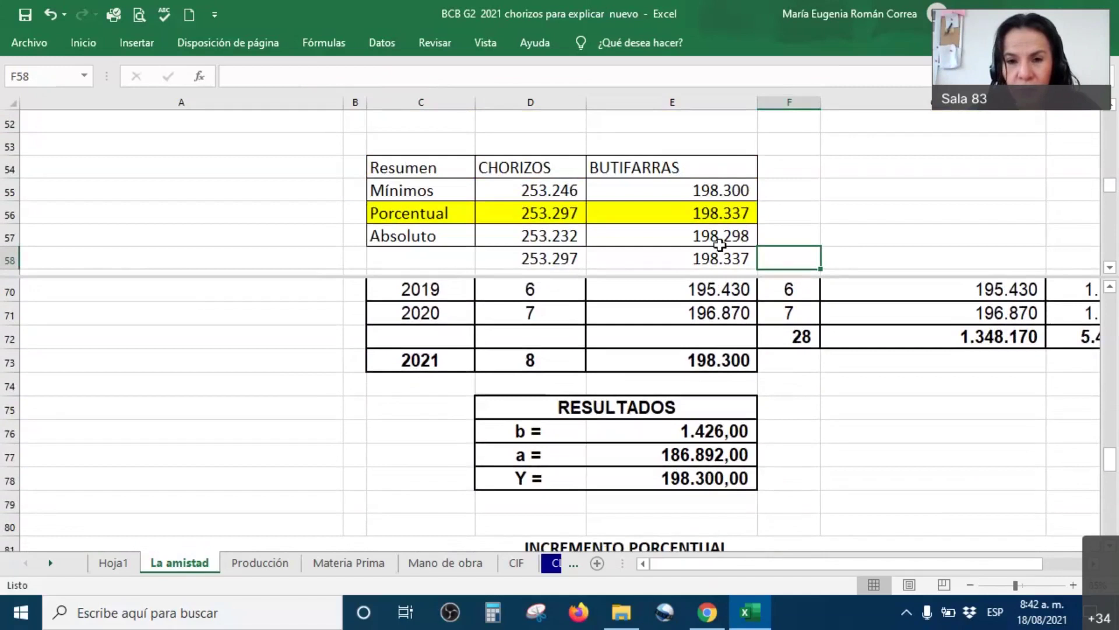
left_click(663, 430)
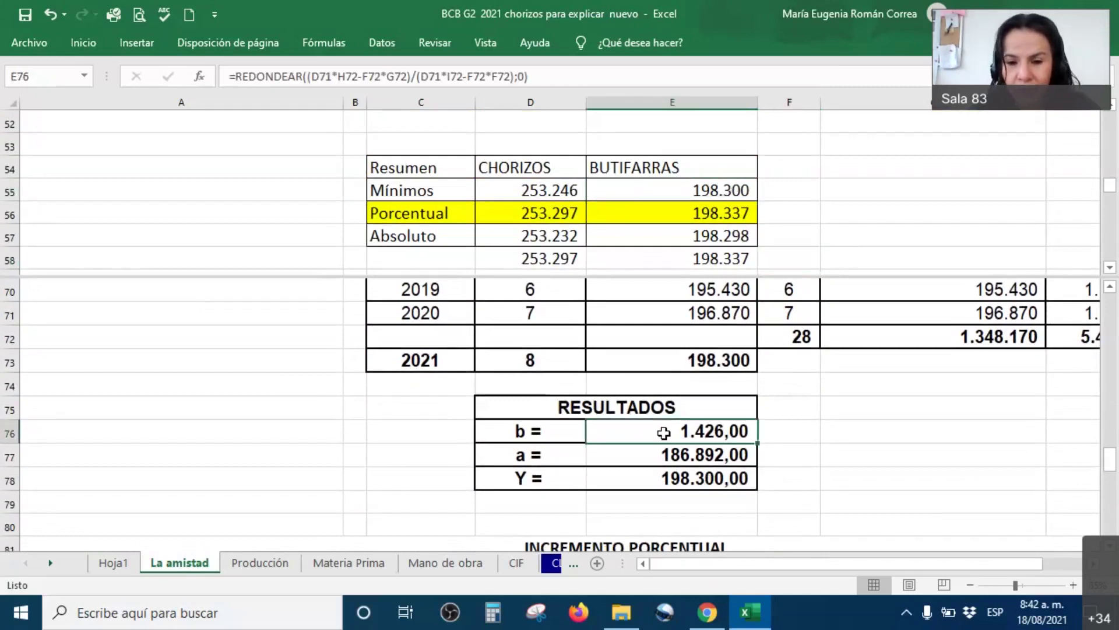
Compare the Ventas result of the butifarras Incremento Porcentual table with the reference in E56 of the Resumen table
scroll(664, 432, "down", 2)
scroll(664, 431, "down", 4)
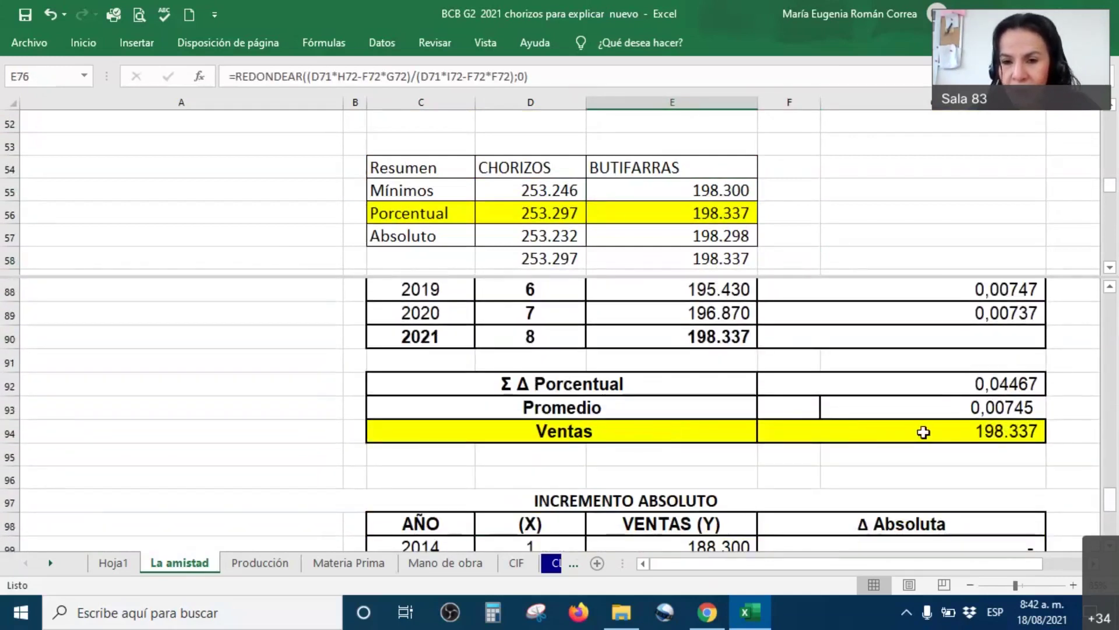
left_click(924, 432)
left_click(724, 216)
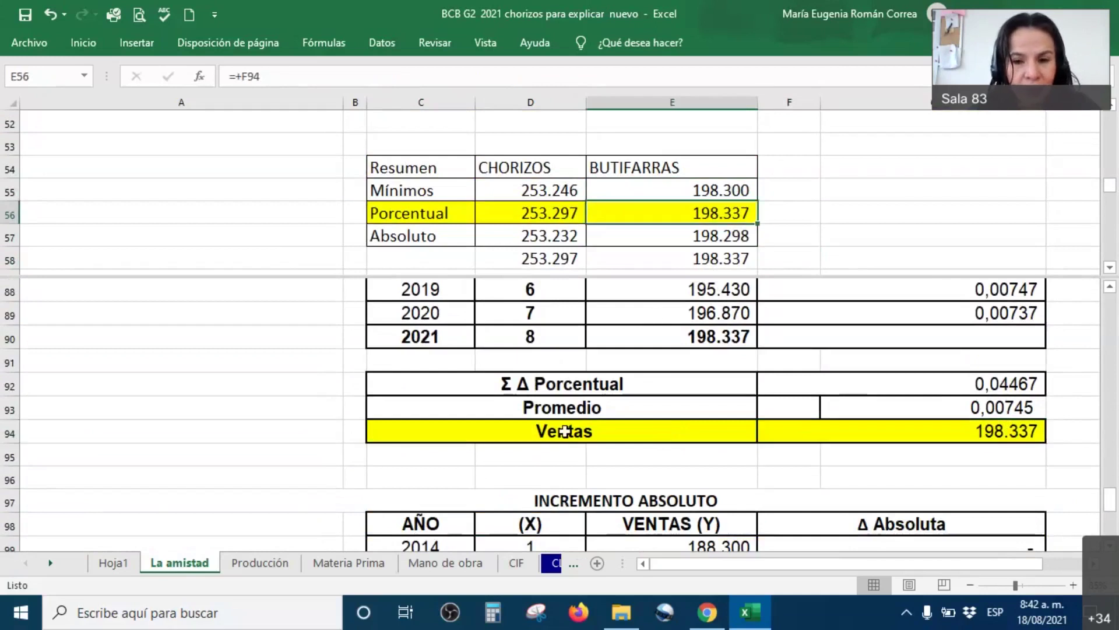
left_click(887, 404)
Compare the Ventas result of the butifarras Incremento Absoluto table with the reference in E57 of the Resumen table
scroll(887, 404, "down", 4)
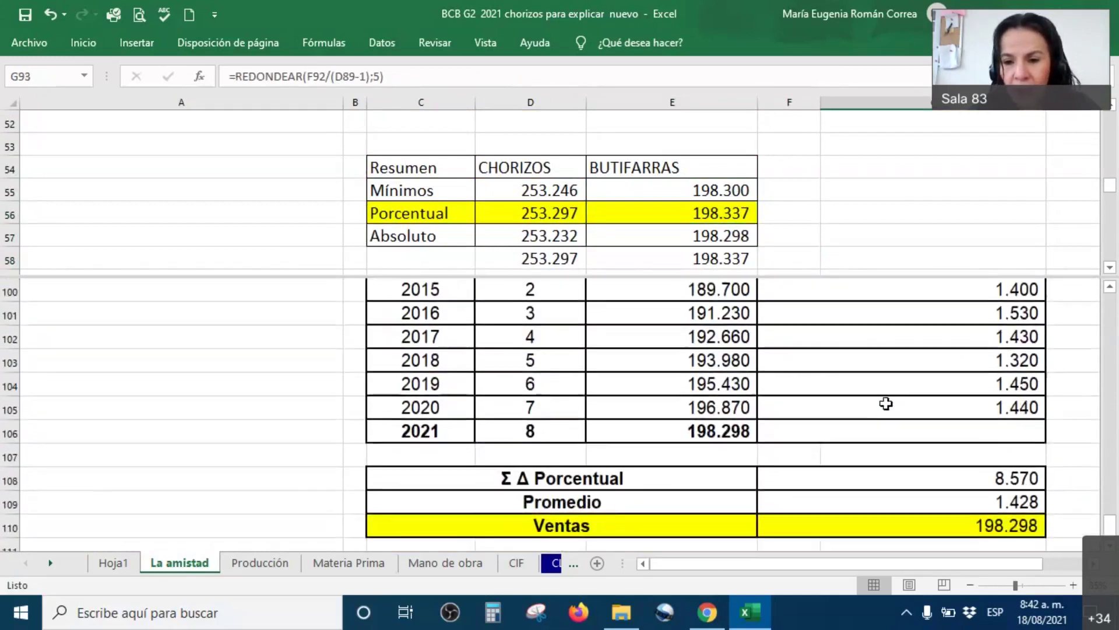
scroll(885, 408, "down", 1)
left_click(878, 455)
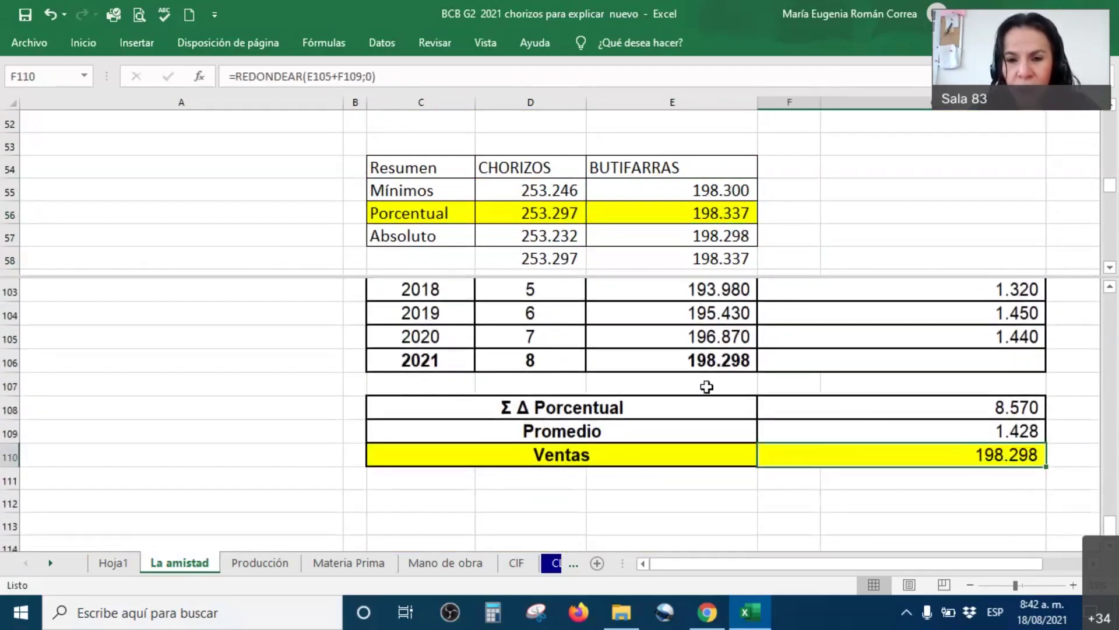
left_click(666, 255)
left_click(675, 235)
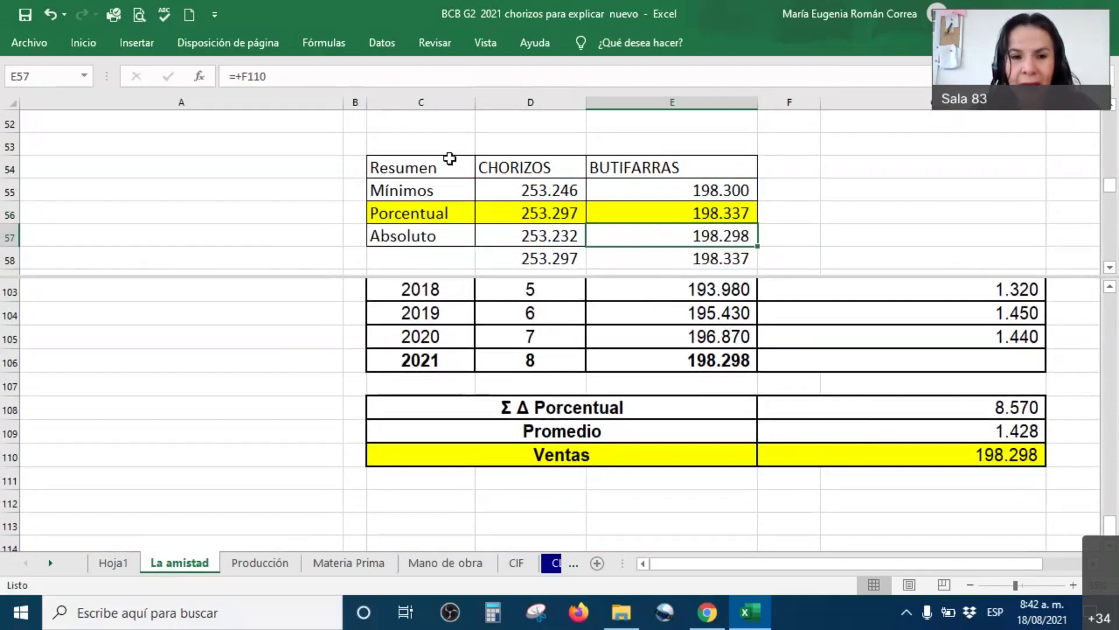
Enlarge the upper pane and clear the maximum values in D58:E58 below the Resumen table
left_click_drag(580, 274, 579, 386)
left_click_drag(537, 259, 733, 263)
key("Delete")
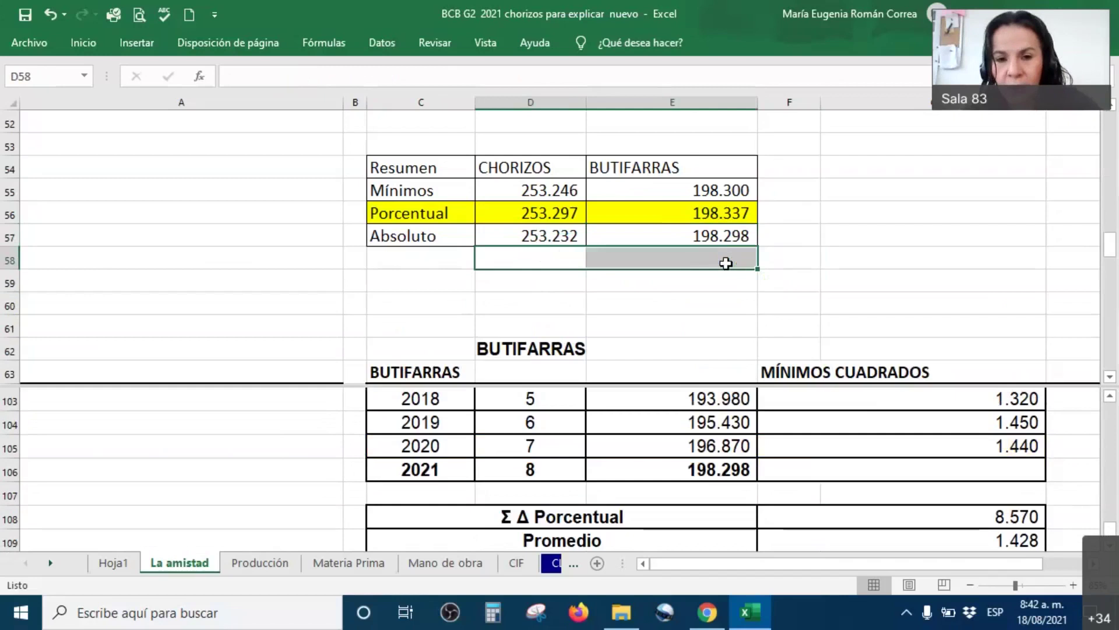
Enter =MAX(D55:D57) in D58 for the highest chorizos forecast and select the three forecasts in D55:D57
left_click(537, 255)
type("=M")
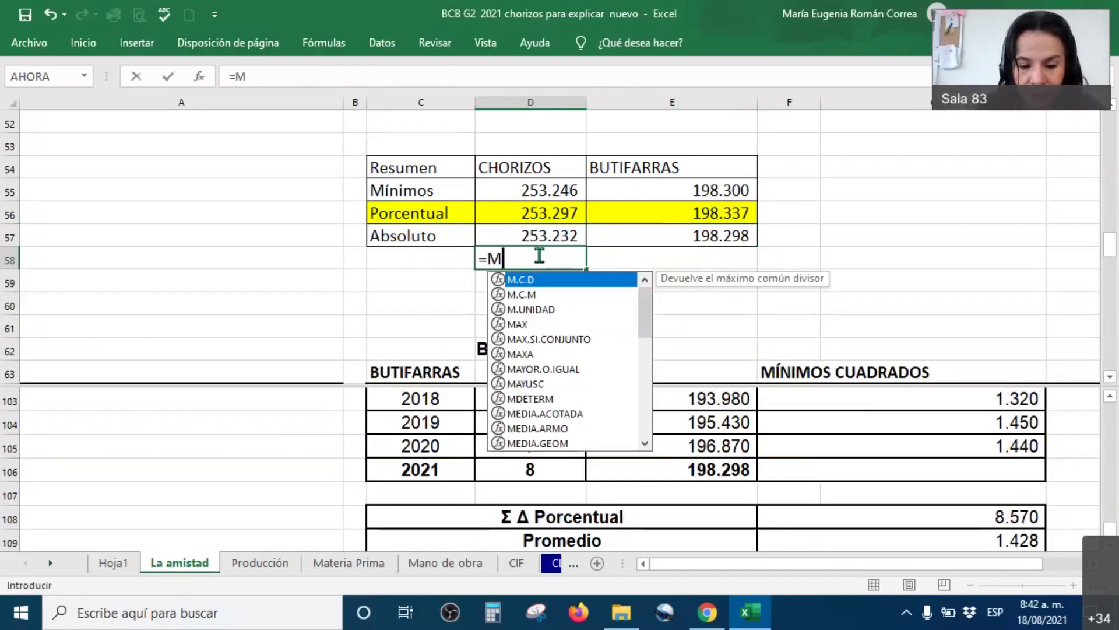
type("AX(")
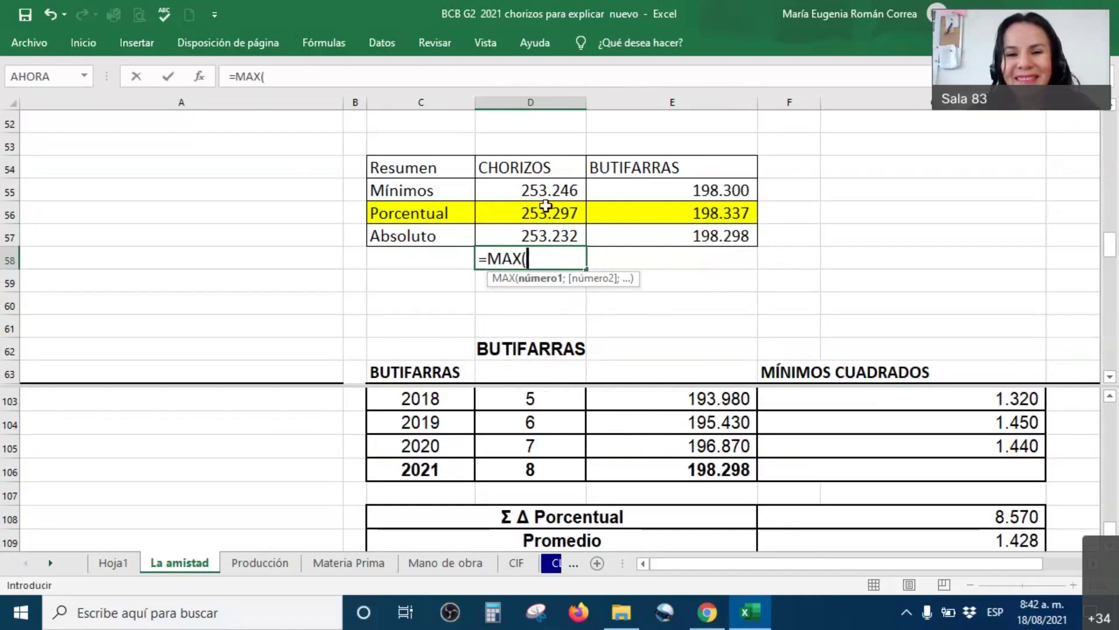
left_click_drag(551, 184, 563, 230)
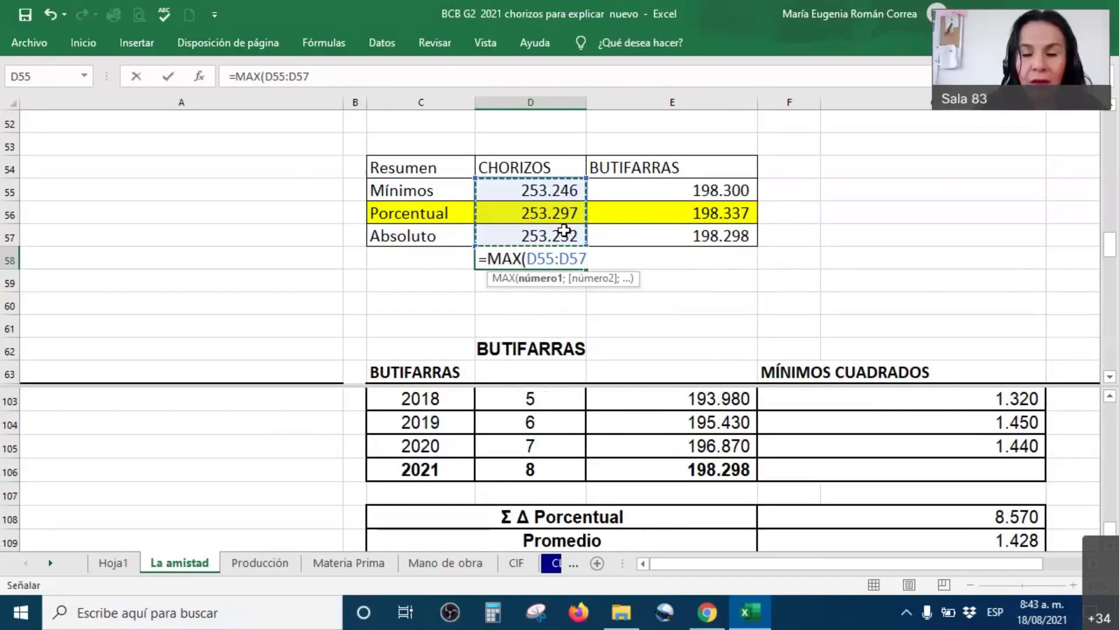
type(")")
key("Return")
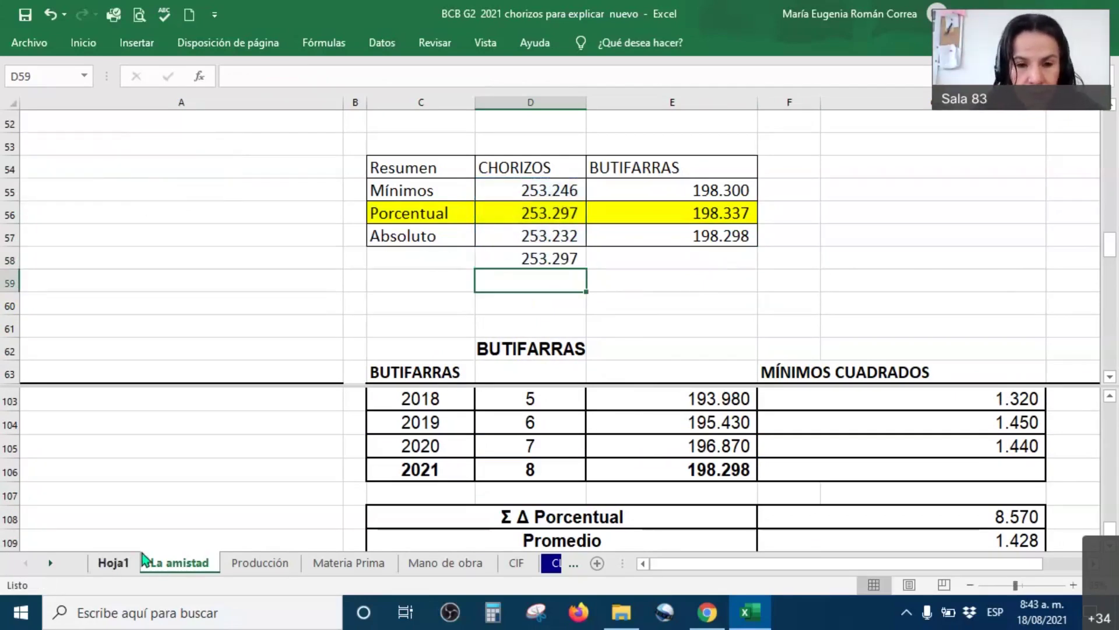
left_click_drag(539, 195, 543, 229)
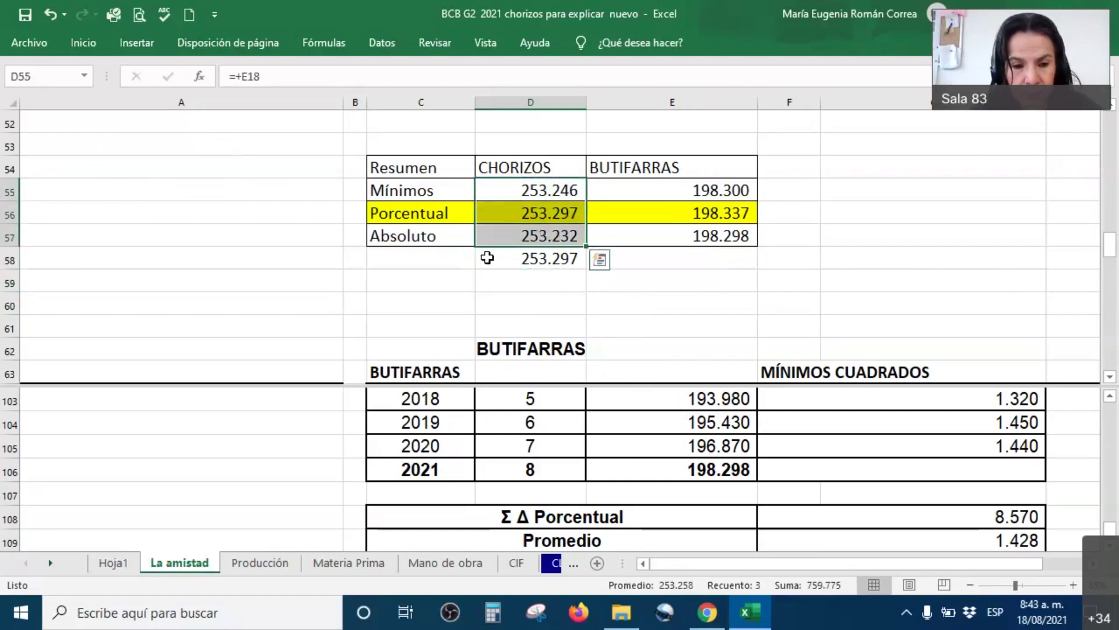
Copy the chorizos forecasts in D55:D57 into Hoja1 starting at D5 as values only, and fit column D to its contents
key("ctrl+c")
left_click(125, 563)
left_click(299, 188)
key("ctrl+v")
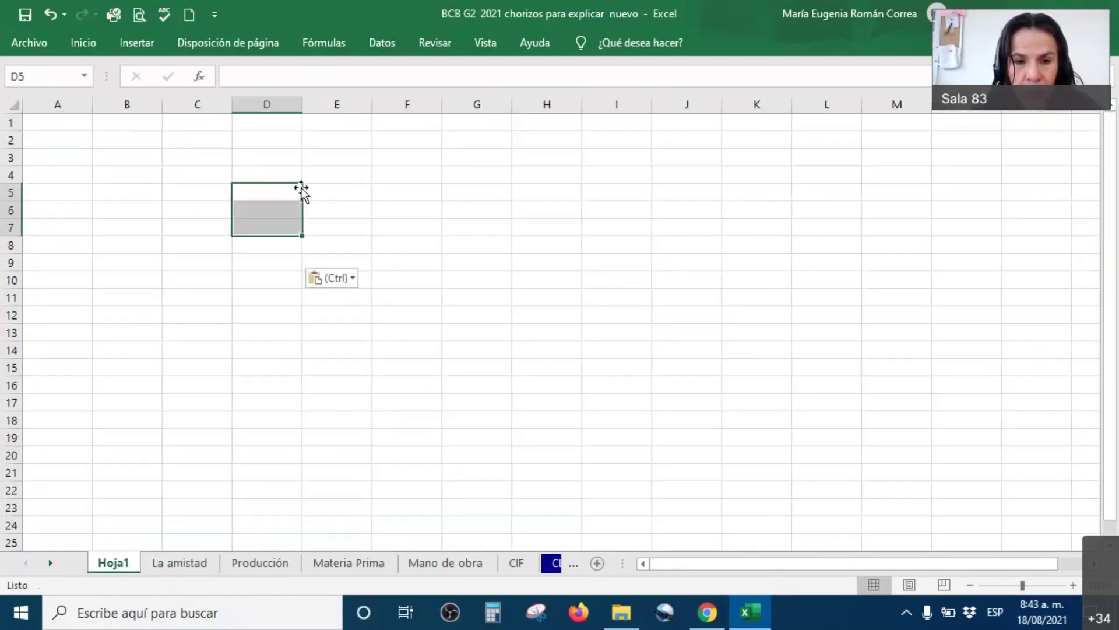
right_click(257, 193)
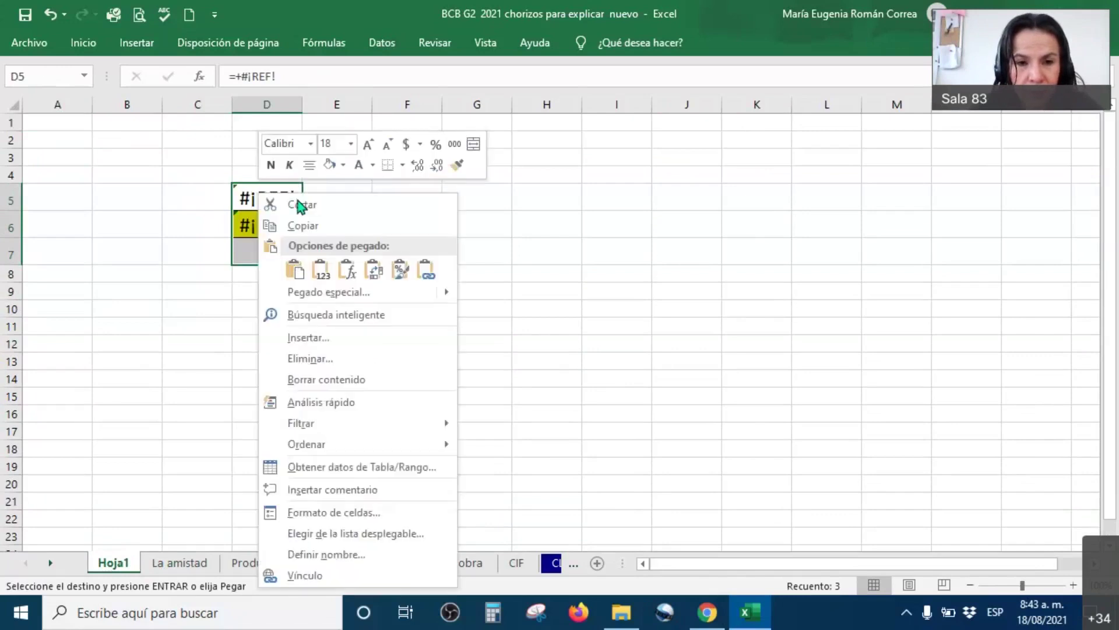
left_click(322, 268)
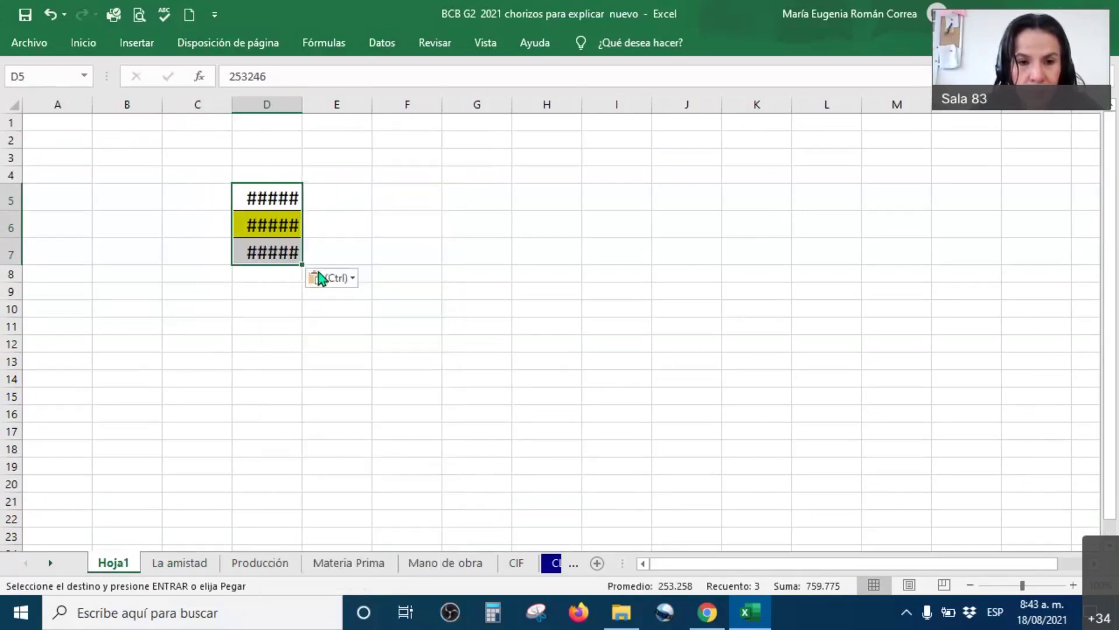
double_click(302, 104)
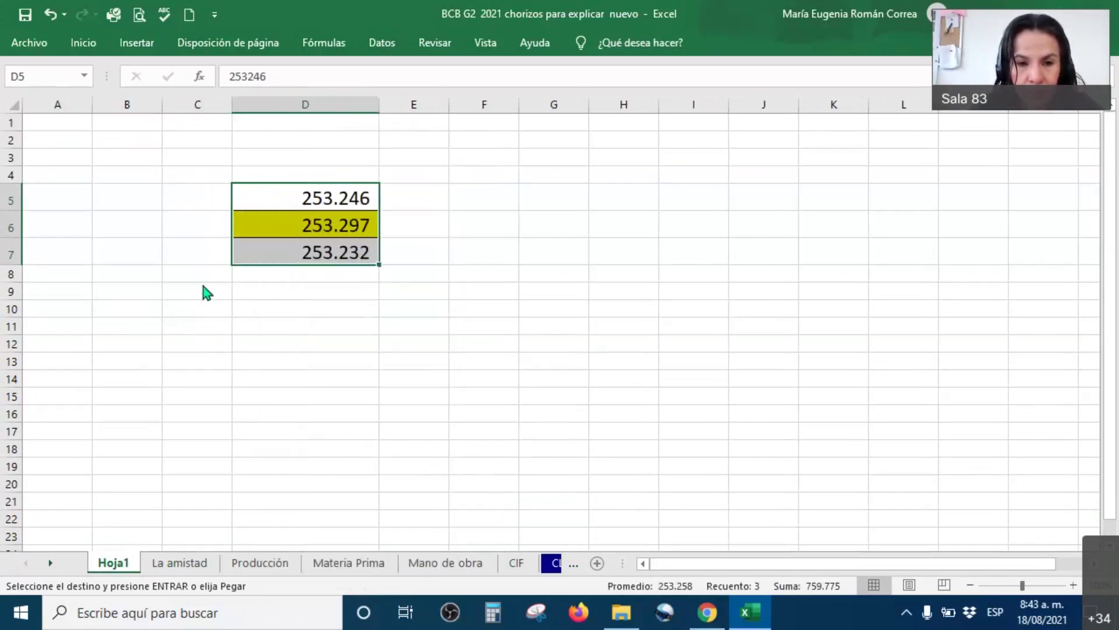
Enter =D7*1,032 in D8 of Hoja1 and fill the formula down to D20
left_click(353, 274)
type("=")
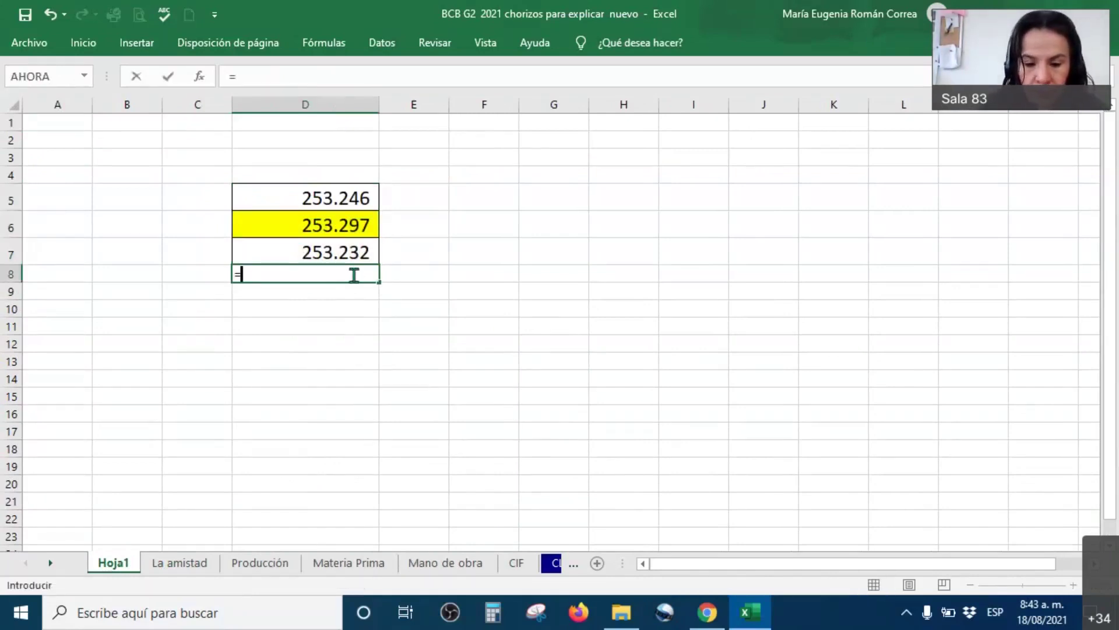
key("Up")
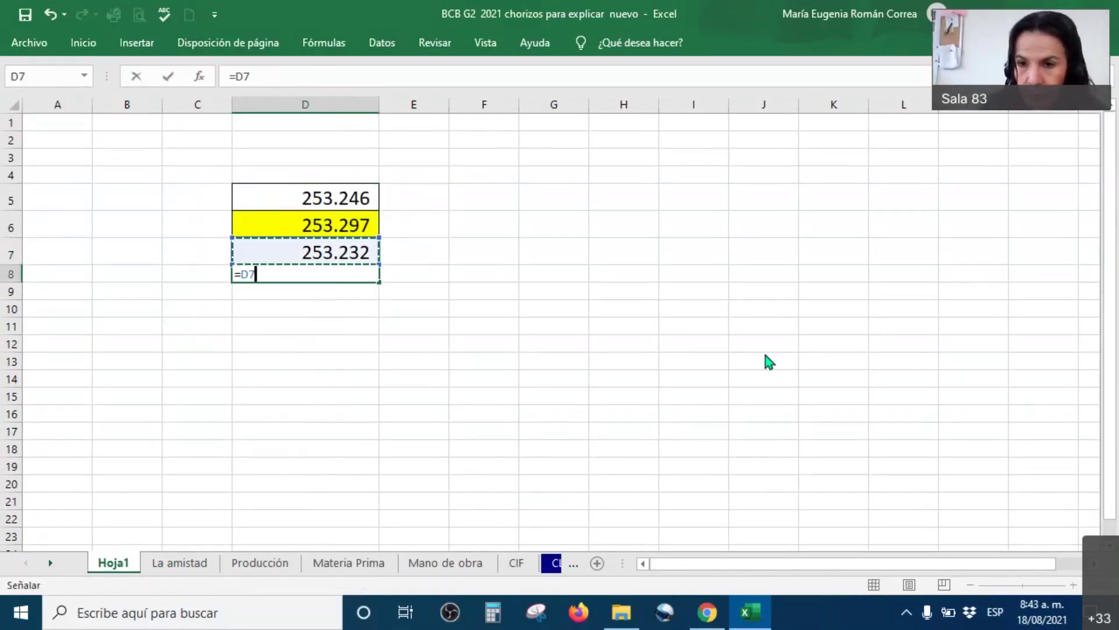
type("*1,032")
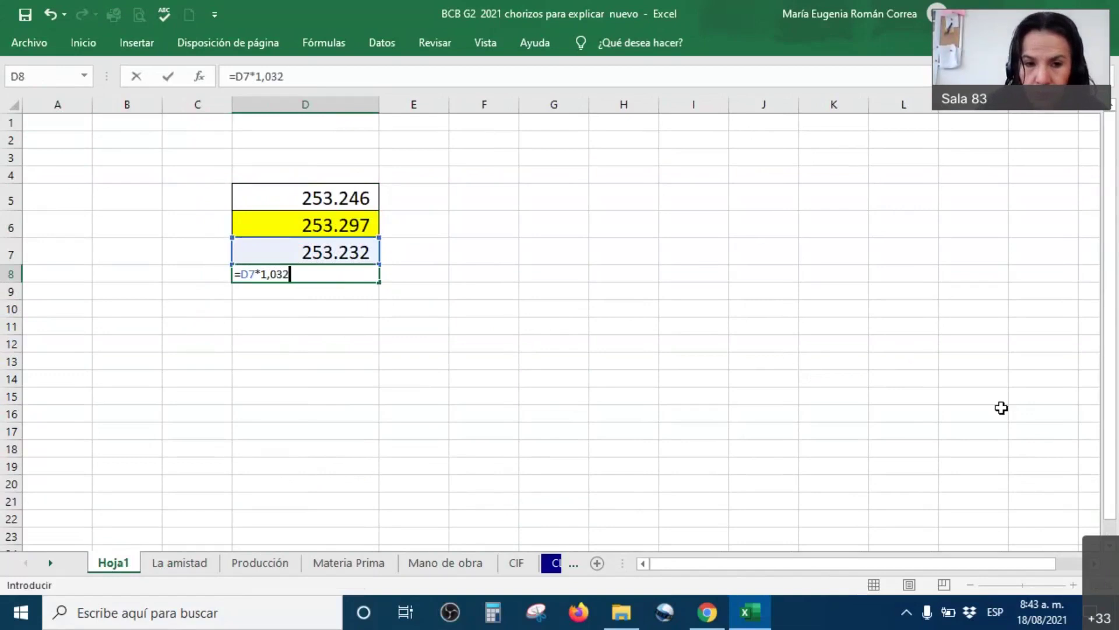
key("Return")
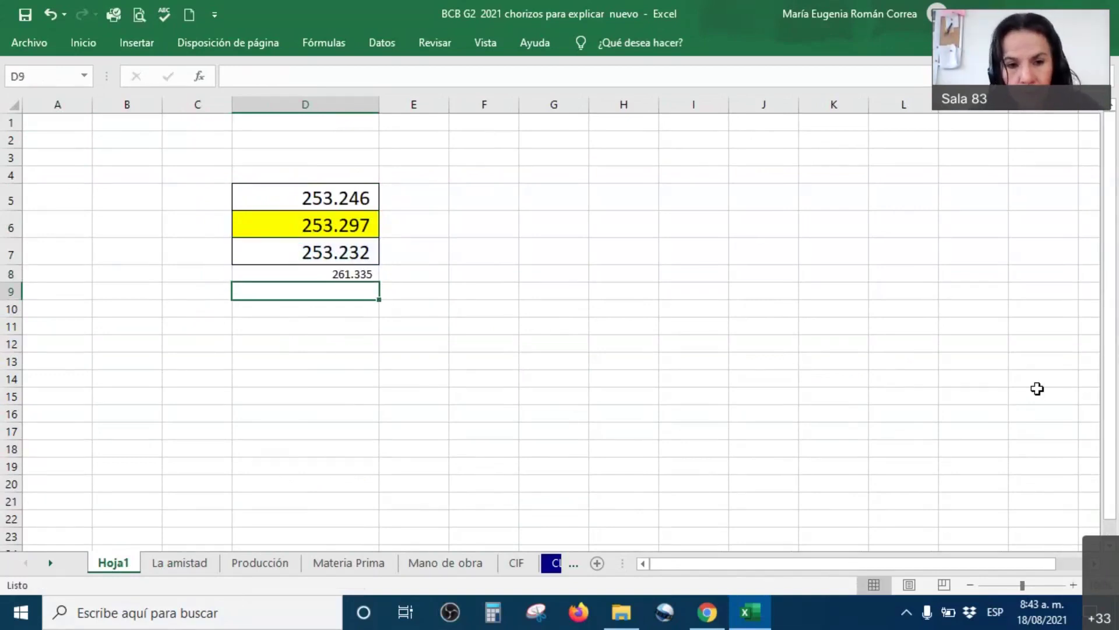
left_click(343, 279)
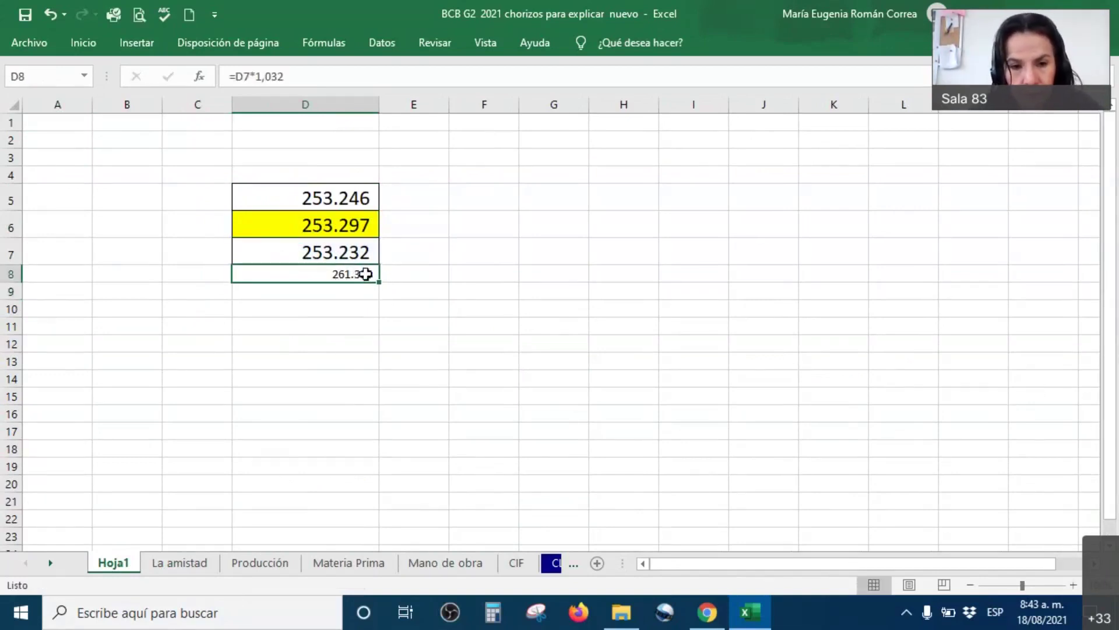
left_click_drag(380, 358, 368, 487)
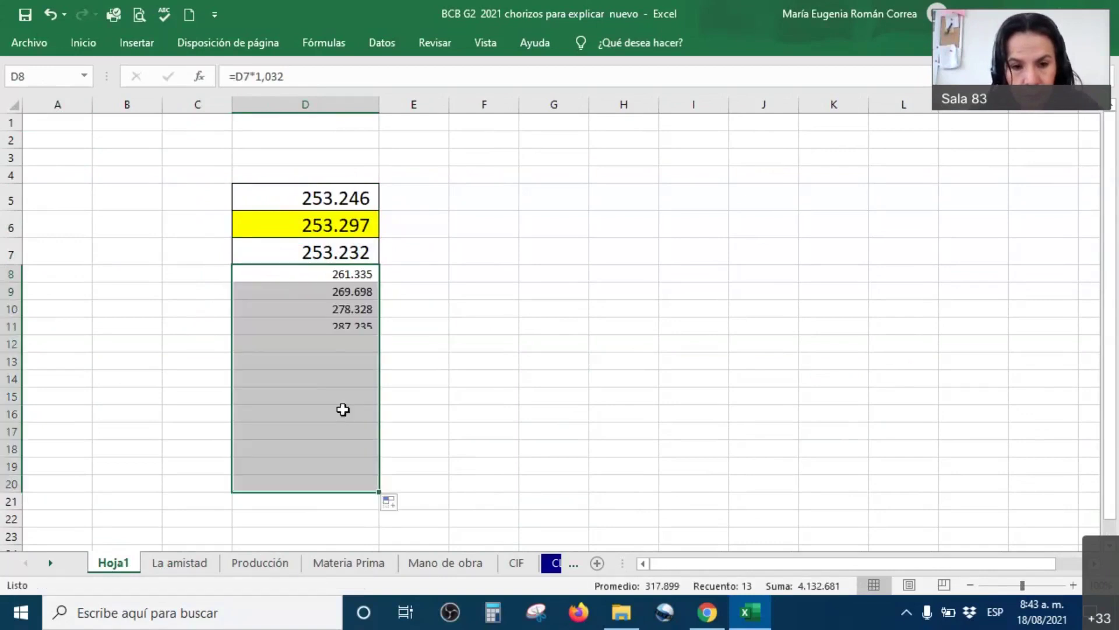
Change the multiplier to 0,98 in the D13 formula and to 1,036 in the D17 formula
left_click(320, 365)
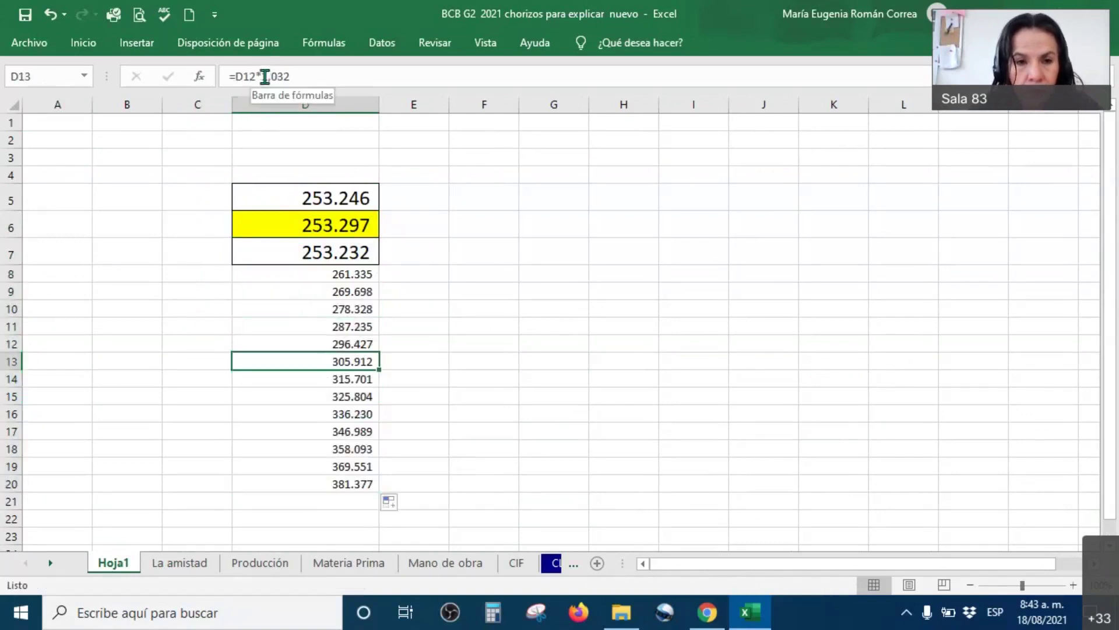
left_click_drag(261, 77, 313, 80)
type("0,98")
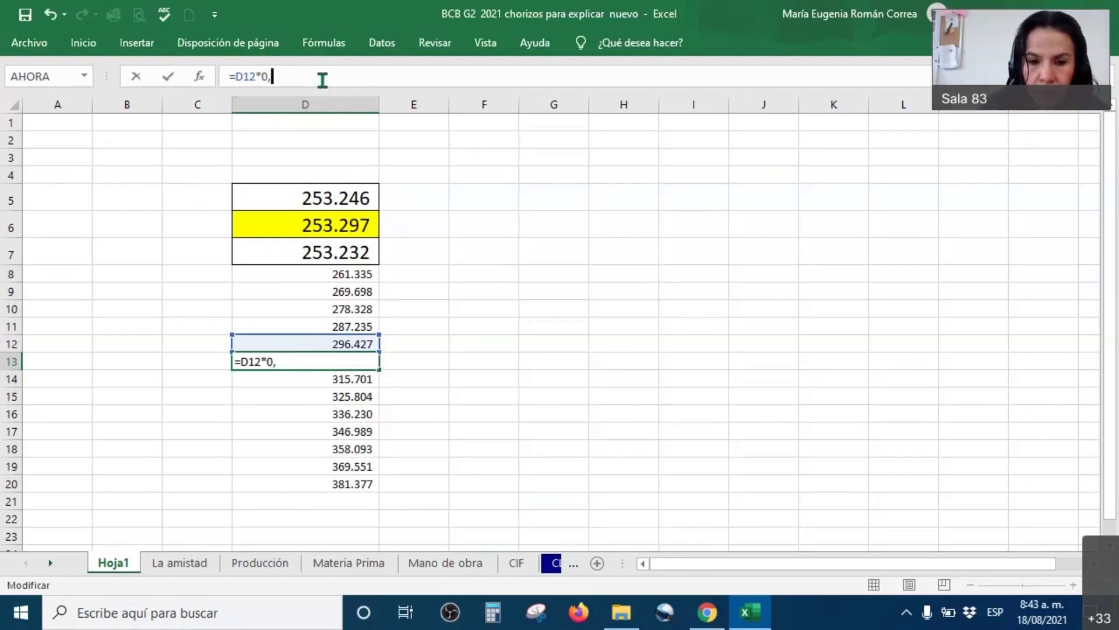
key("Return")
left_click(357, 430)
left_click(289, 77)
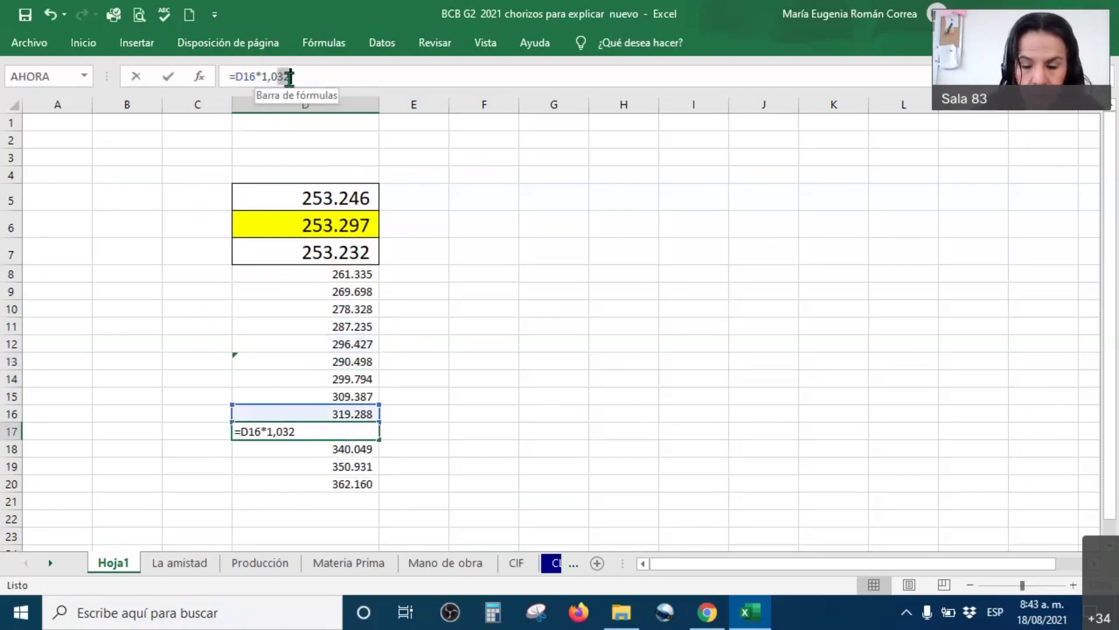
key("BackSpace")
type("6")
key("Return")
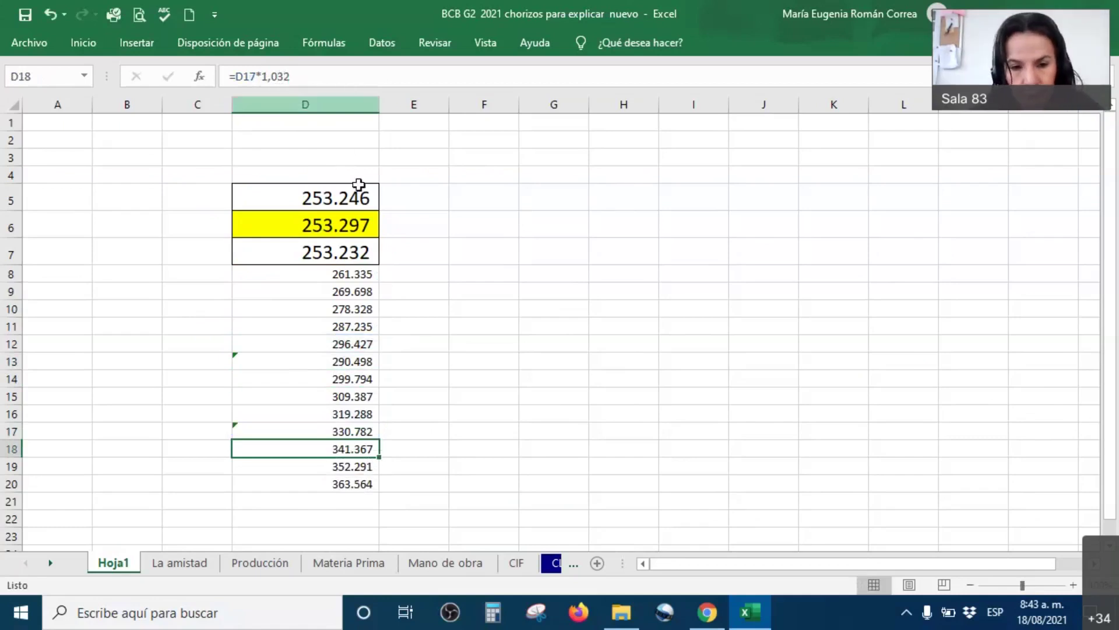
Copy the formatting of D5 to D6:D20 and make row 23 below the list taller
left_click_drag(350, 484, 345, 255)
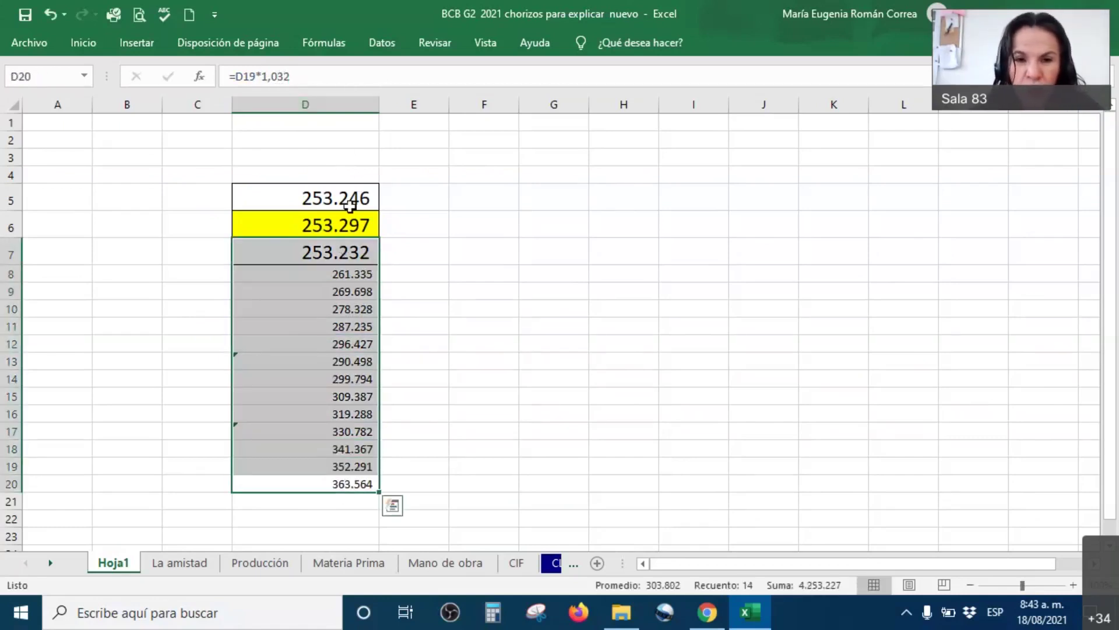
right_click(352, 191)
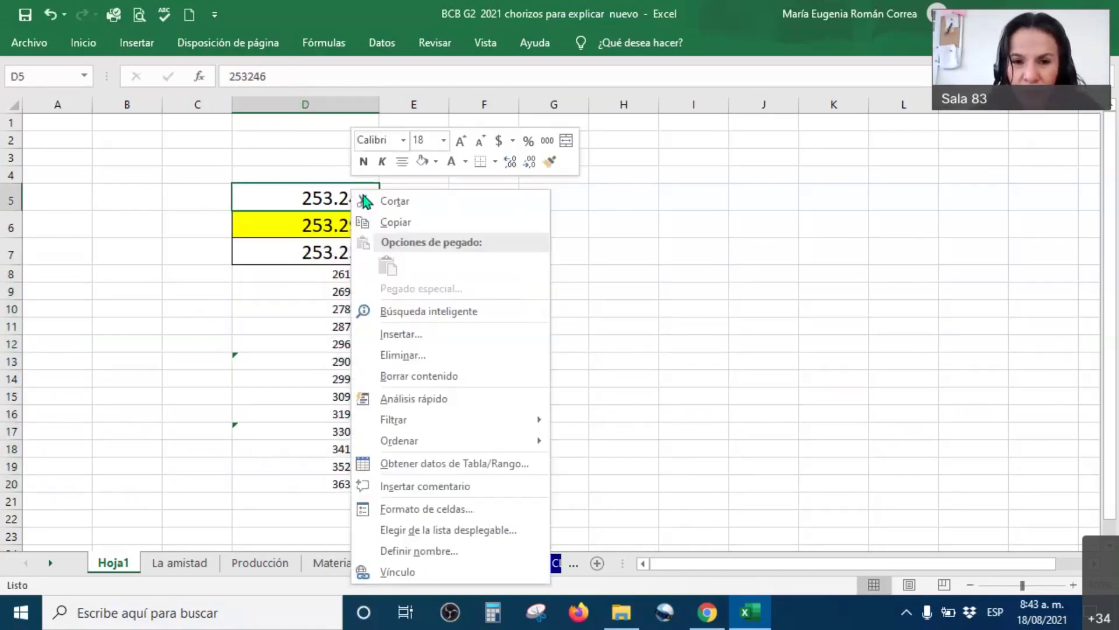
left_click(551, 166)
left_click_drag(335, 221, 344, 483)
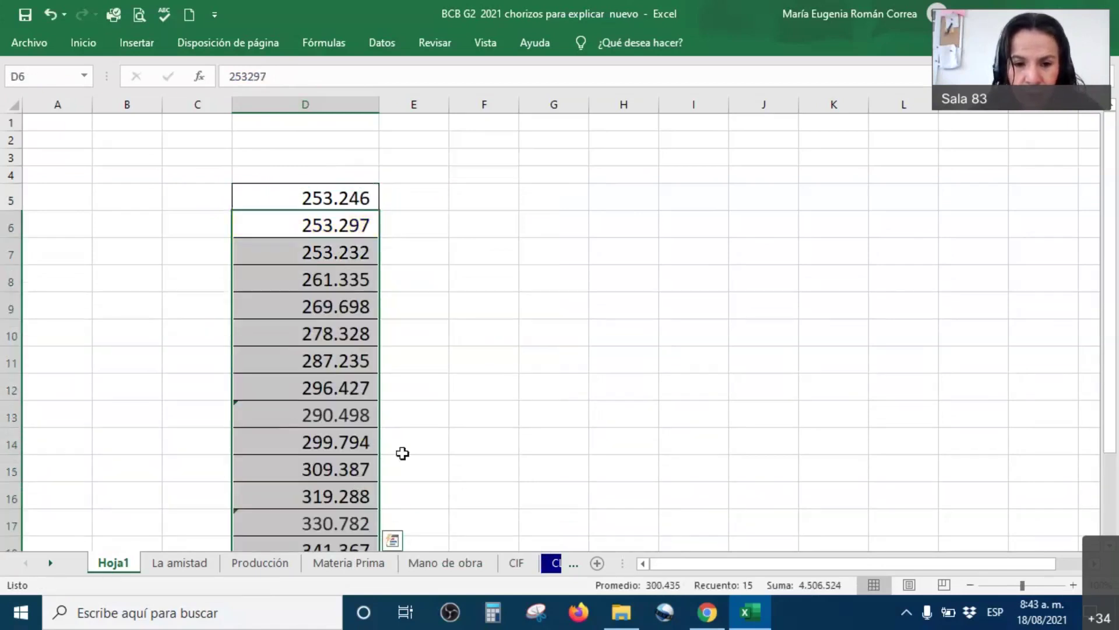
scroll(473, 396, "down", 2)
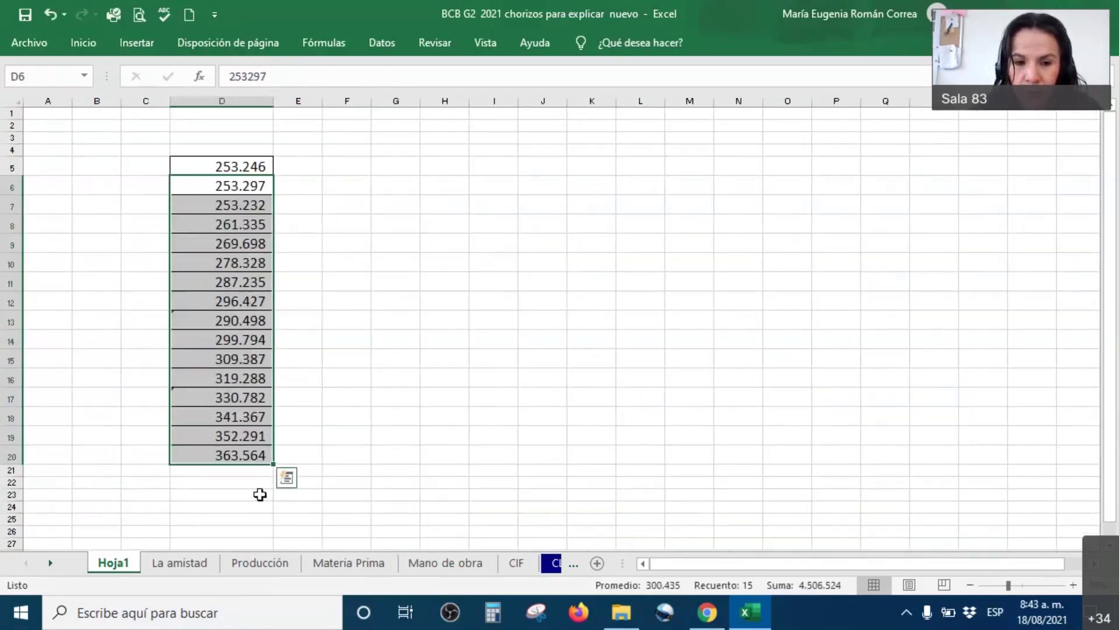
left_click(260, 494)
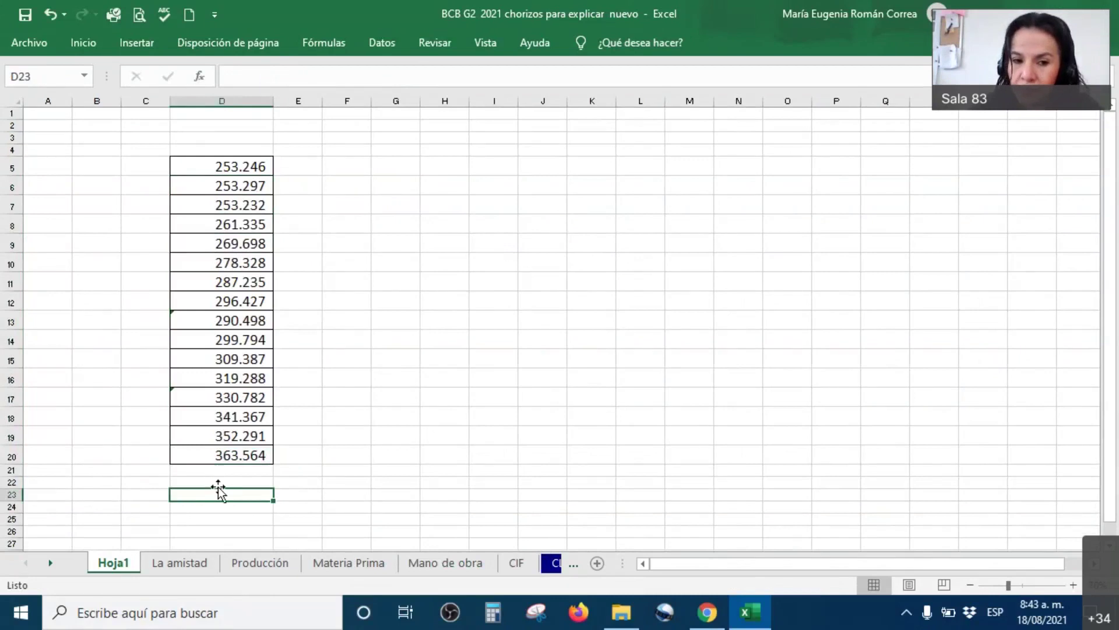
left_click_drag(10, 500, 11, 530)
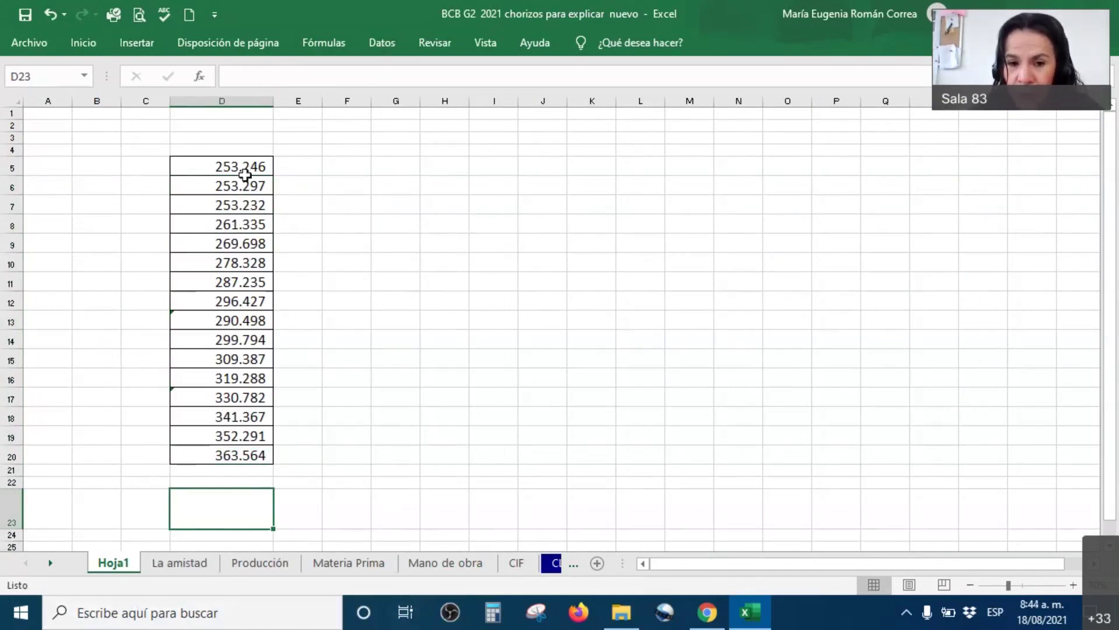
Enter =MAX(Hoja1!D5:D20) in G55 of the La amistad sheet, beside the Resumen table
left_click(175, 563)
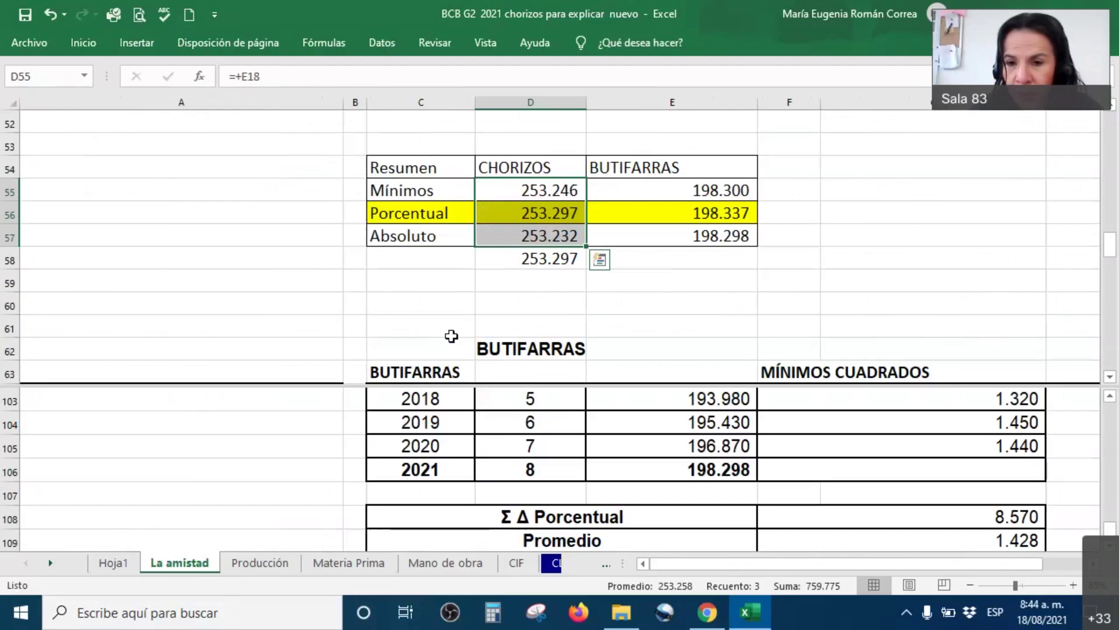
left_click(867, 193)
type("=")
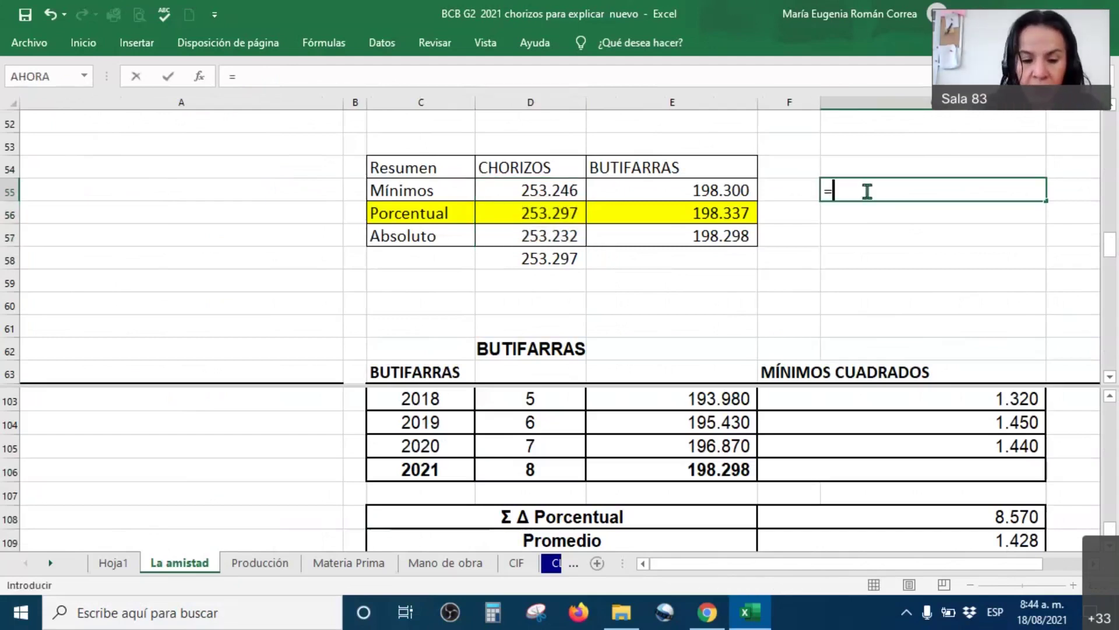
type("MAX(")
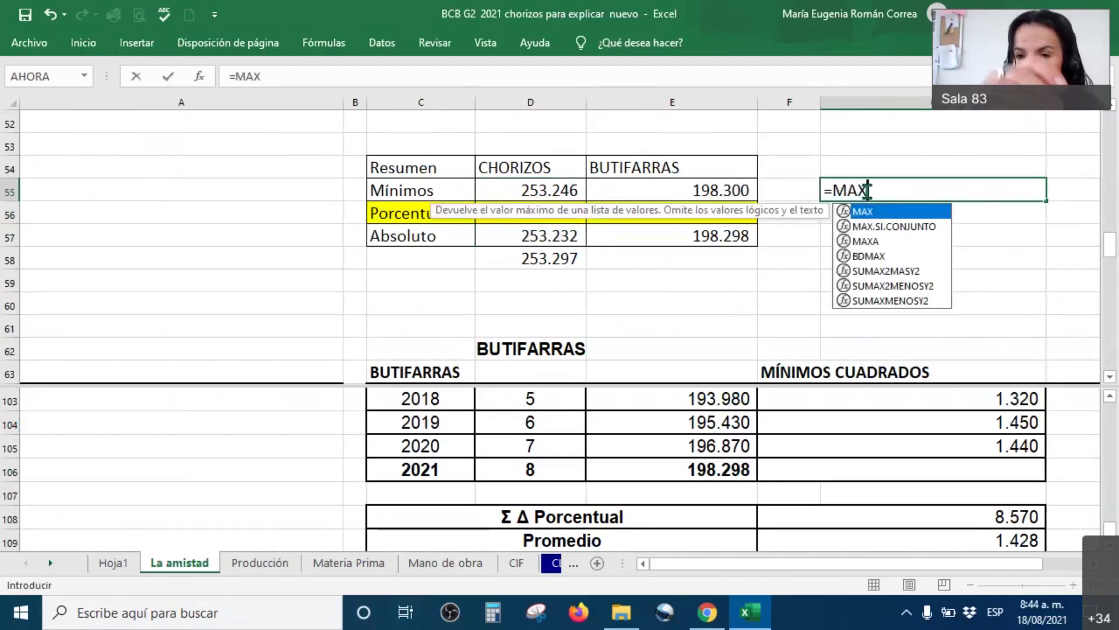
left_click(112, 564)
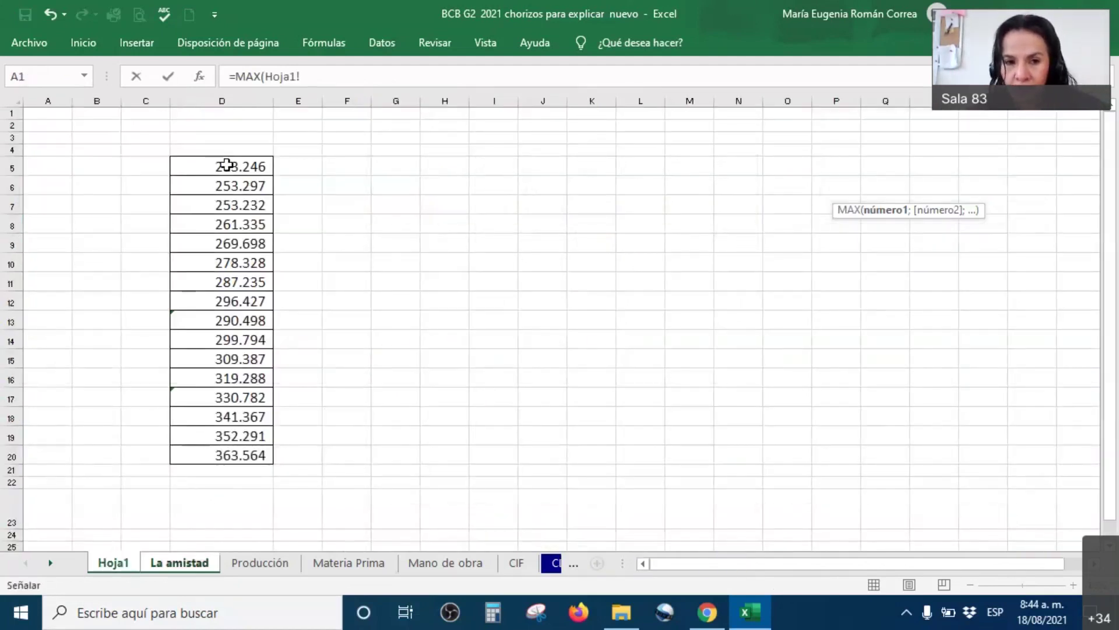
left_click_drag(227, 165, 232, 459)
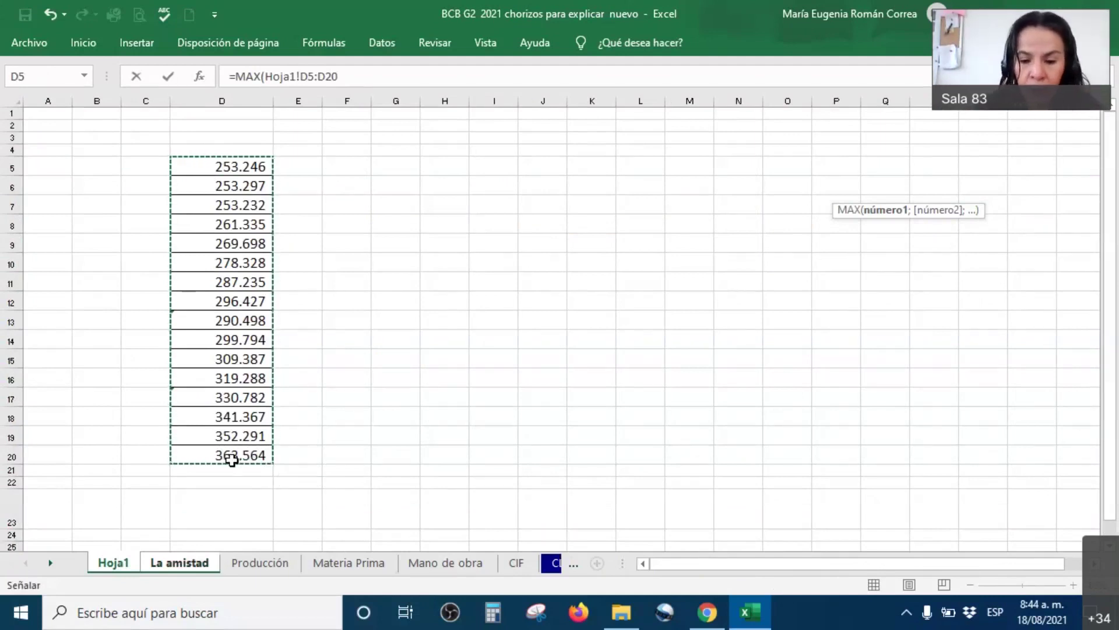
type(")")
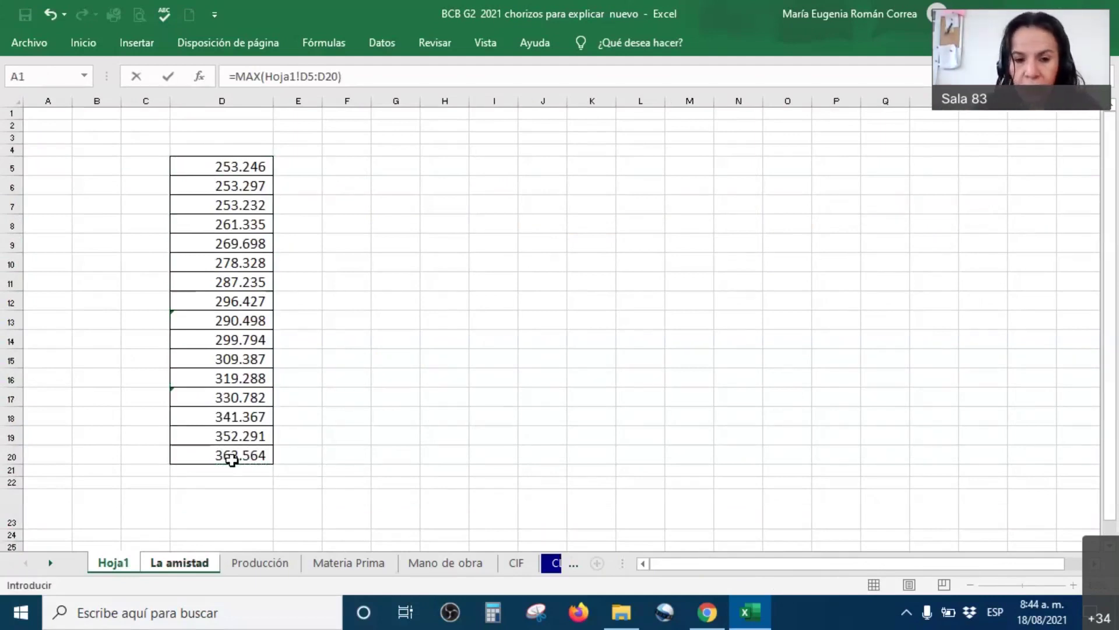
key("Return")
Format G55 with a thousands separator and no decimals
left_click(954, 189)
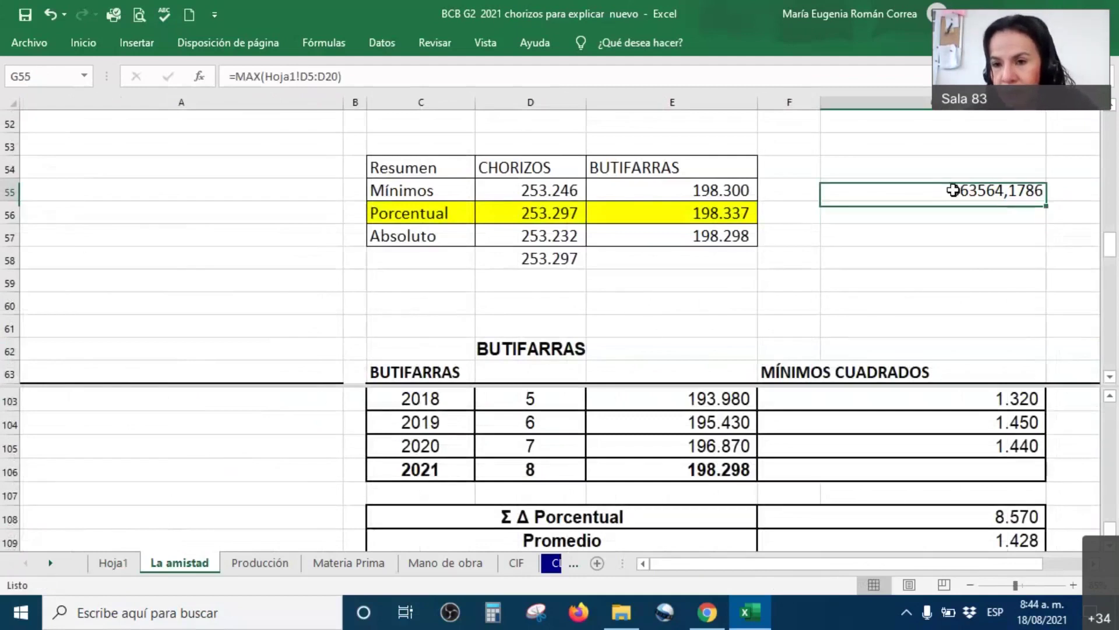
right_click(954, 189)
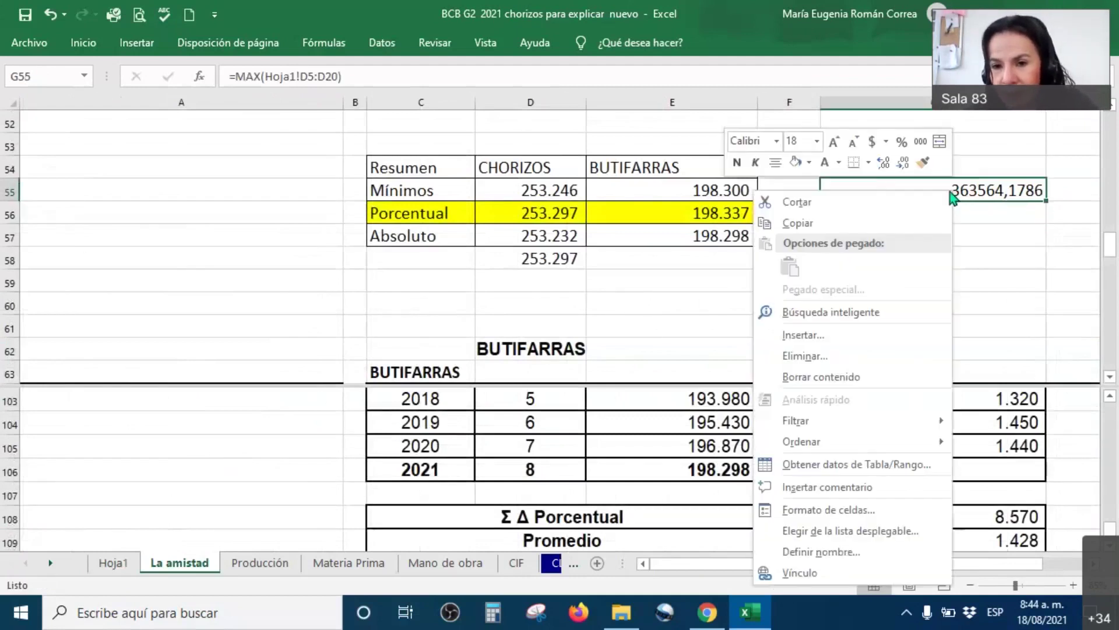
left_click(921, 141)
left_click(904, 162)
left_click(904, 162)
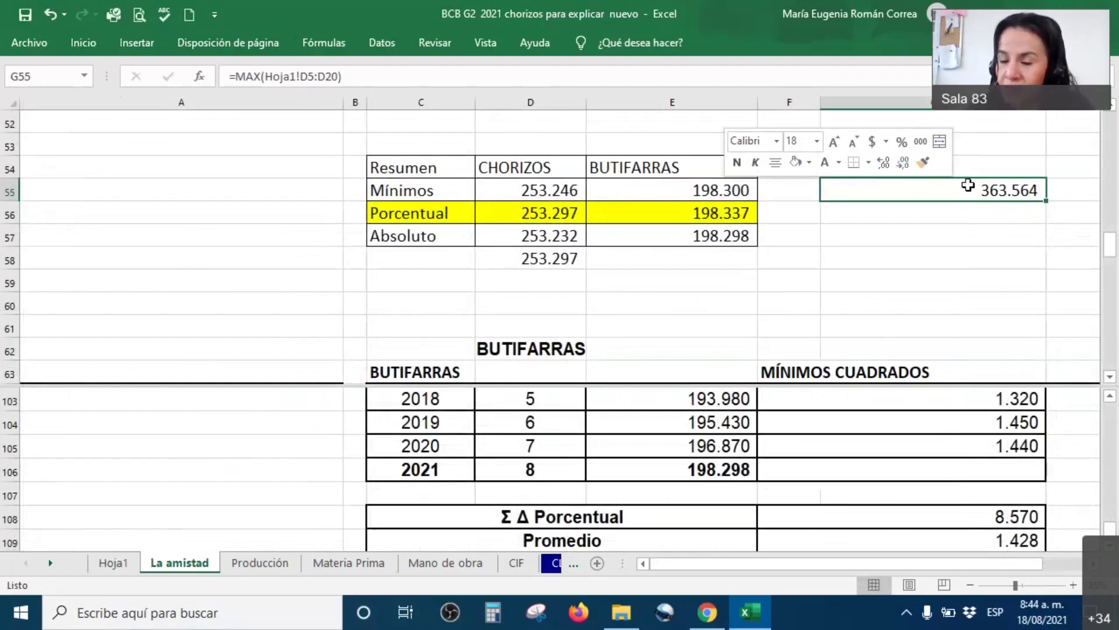
Enter =MAX(D5:D20) in D23 of Hoja1, below the list of values
left_click(117, 566)
type("=")
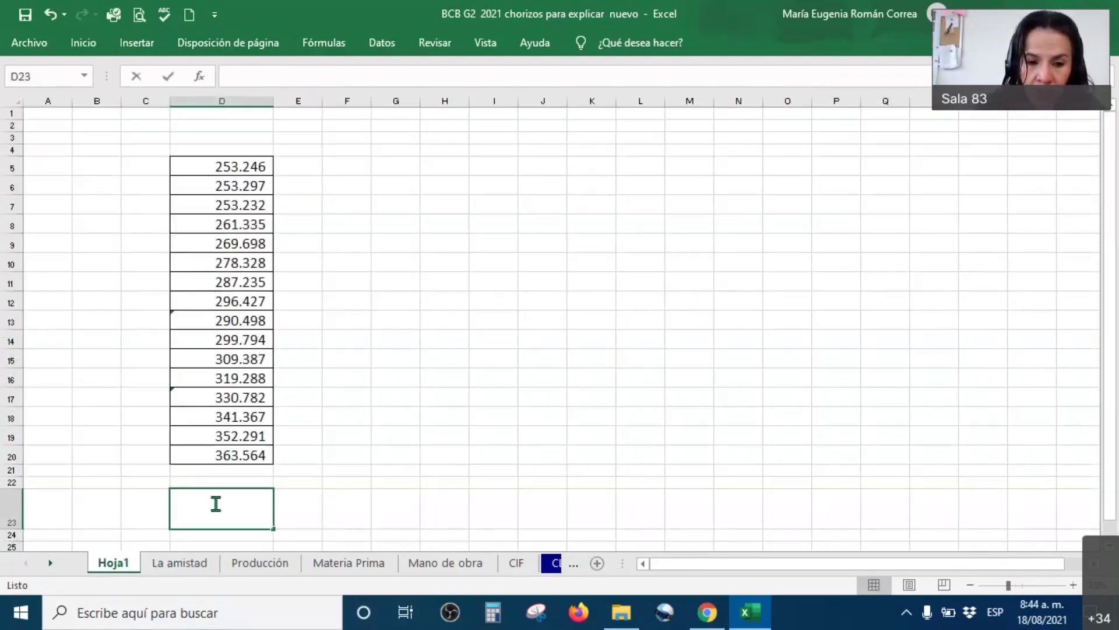
type("MAX(")
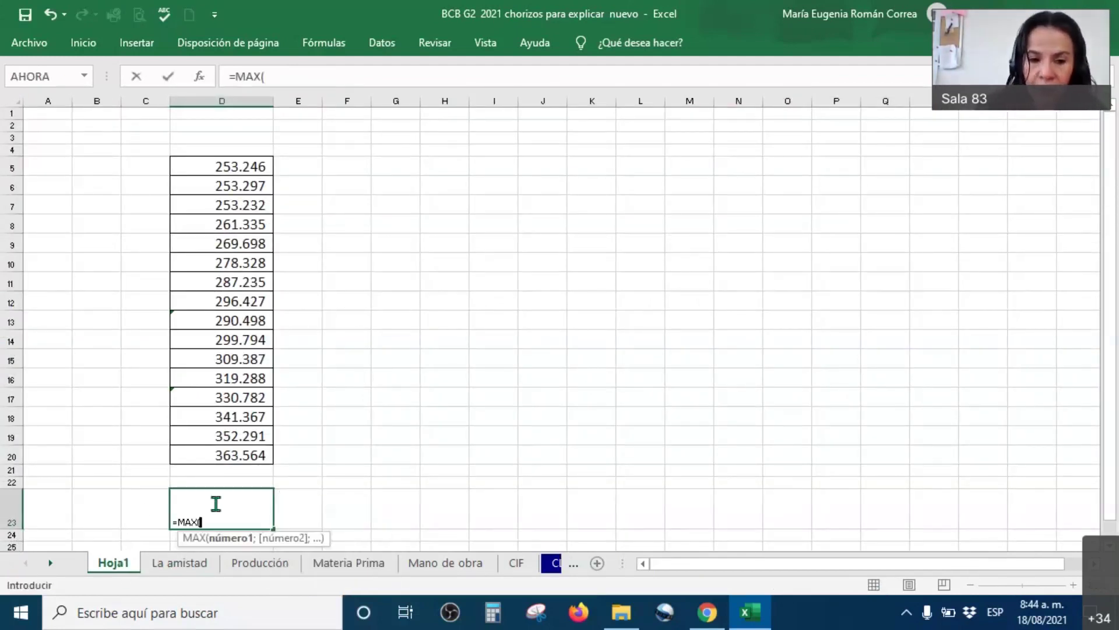
left_click_drag(230, 164, 211, 453)
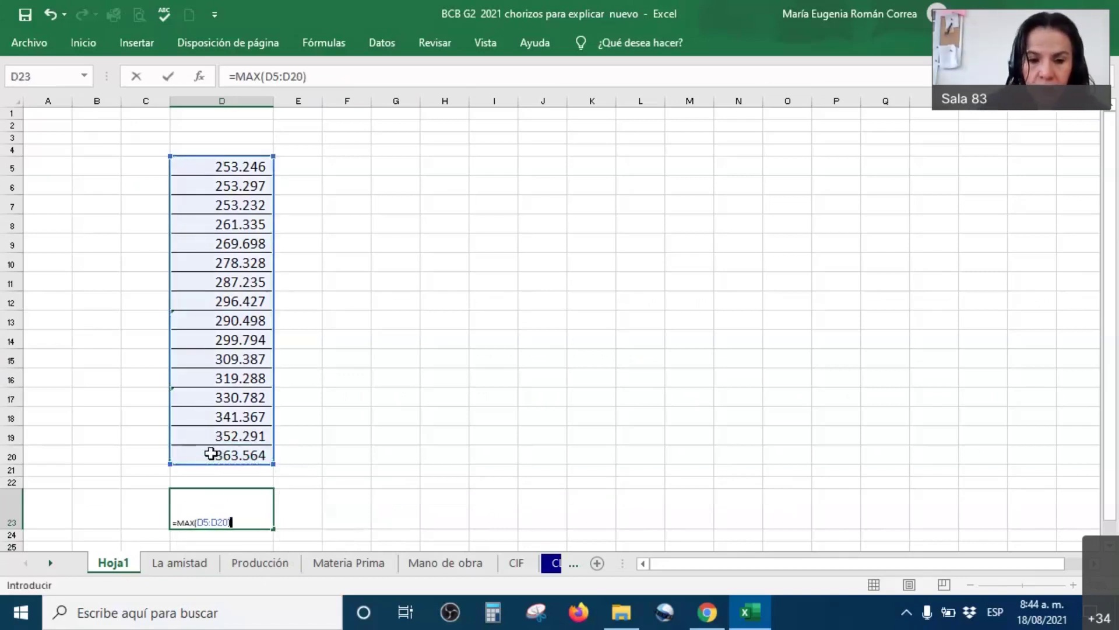
key("Return")
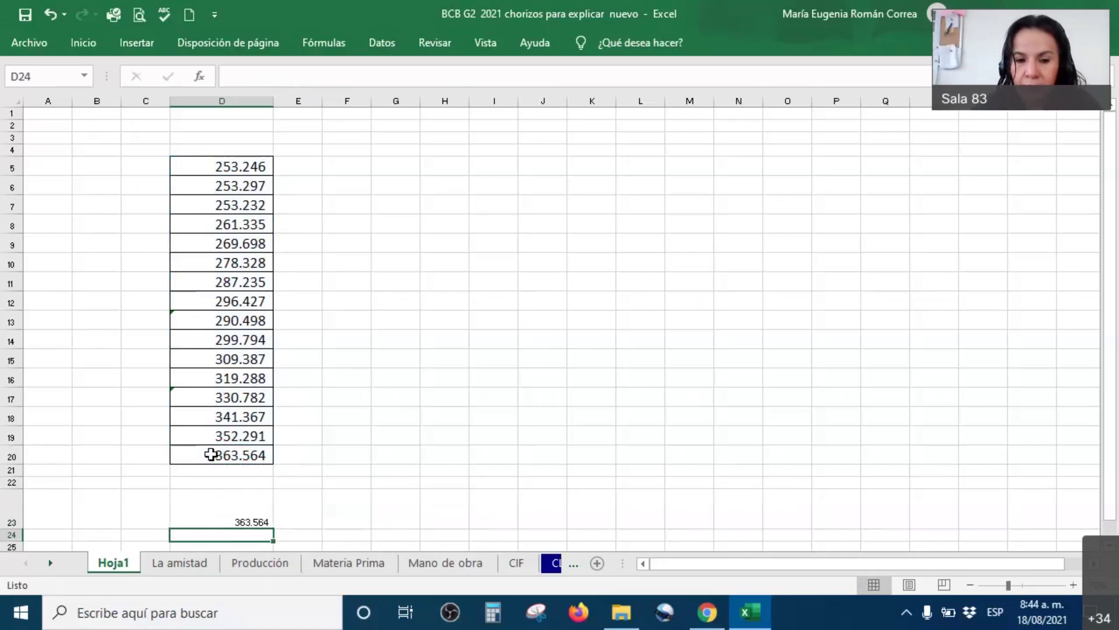
Increase the font size of the maximum in D23 to 22
left_click(231, 512)
right_click(233, 515)
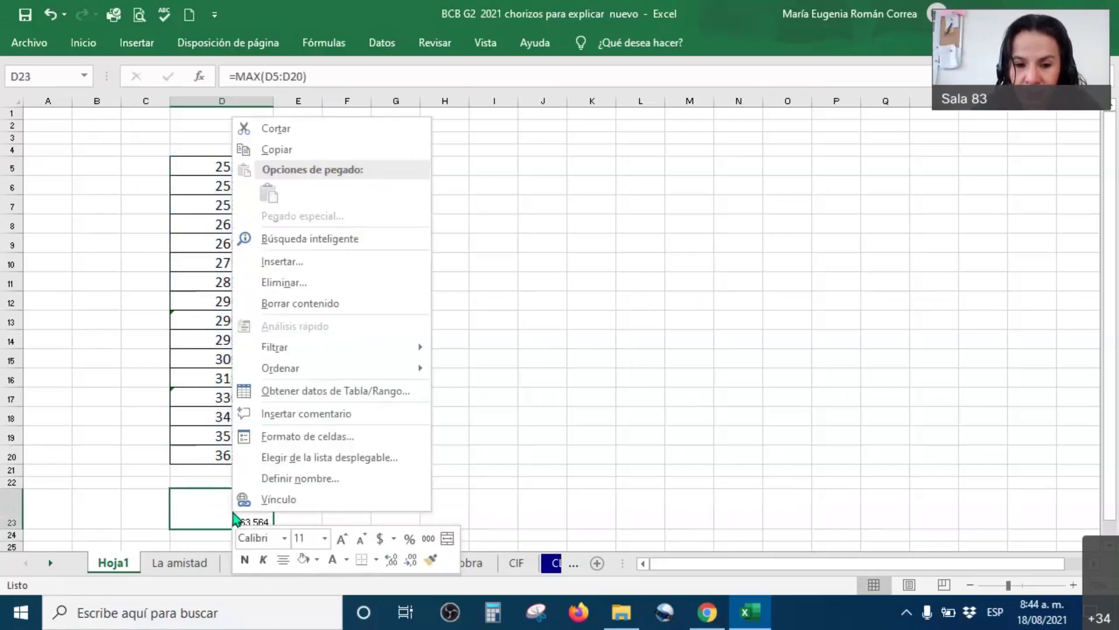
left_click(343, 538)
left_click(342, 538)
left_click(342, 538)
left_click(343, 538)
left_click(343, 538)
left_click(343, 538)
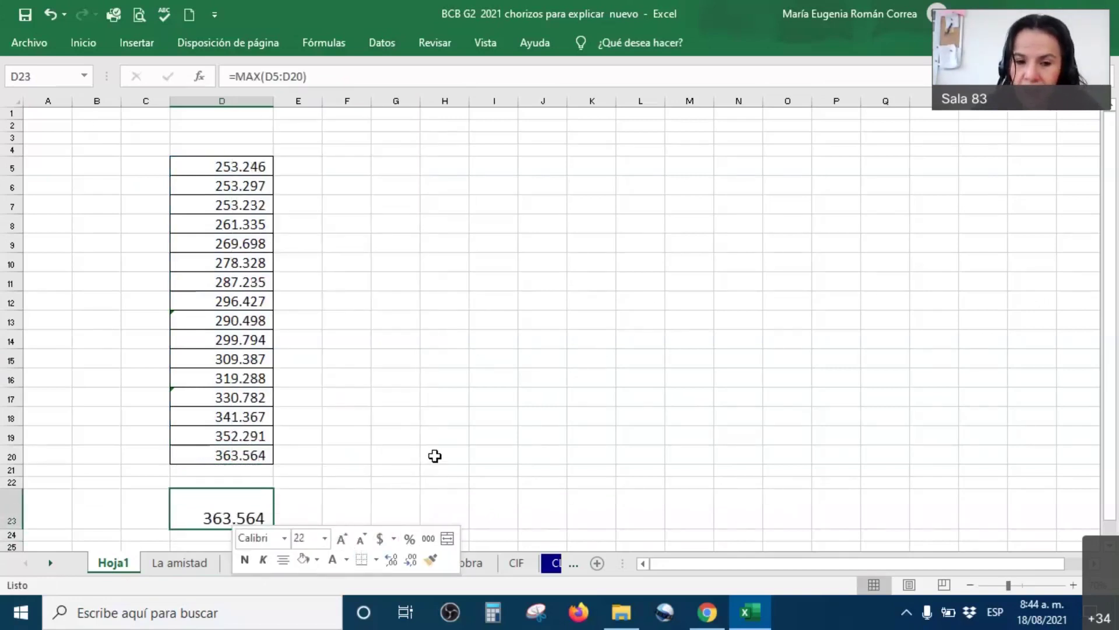
Delete the MAX formula from G55 beside the Resumen table on the La amistad sheet
left_click(435, 454)
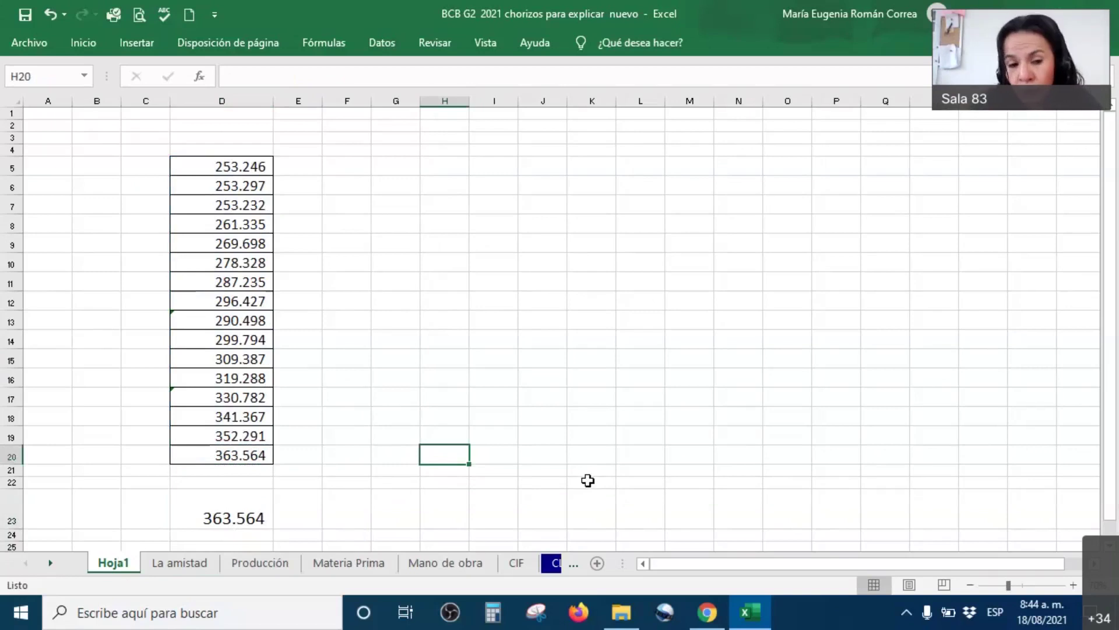
left_click(177, 564)
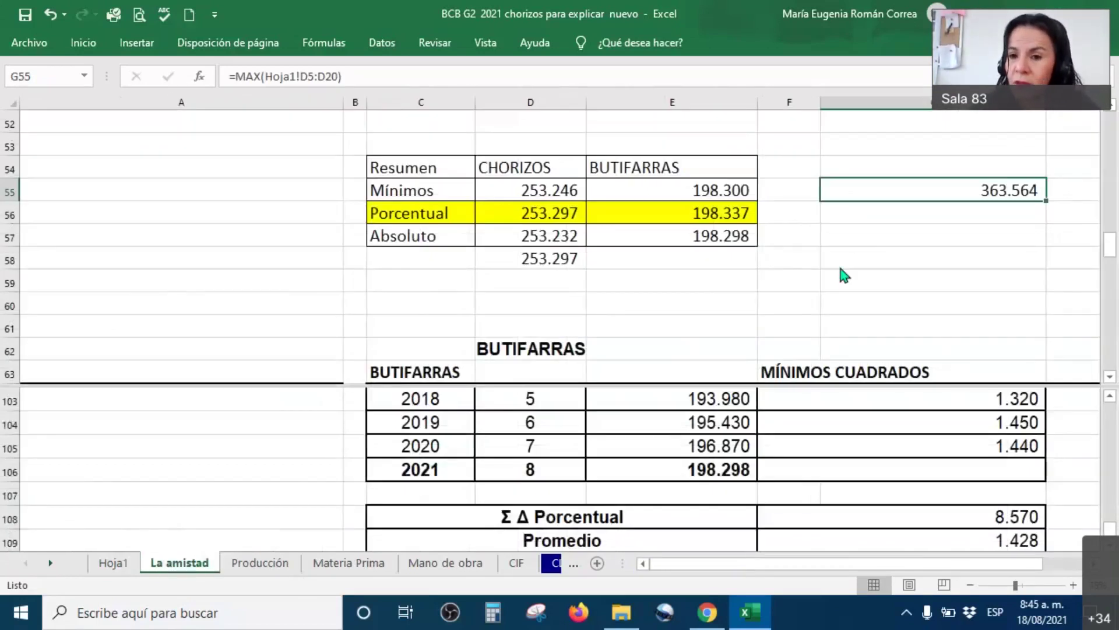
key("Delete")
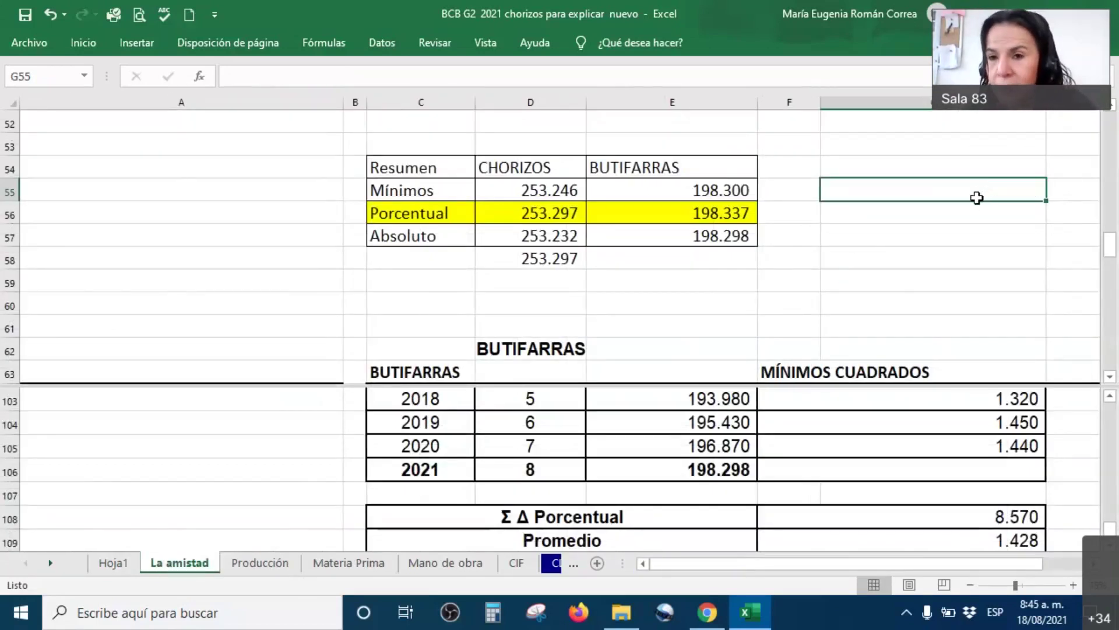
left_click(973, 261)
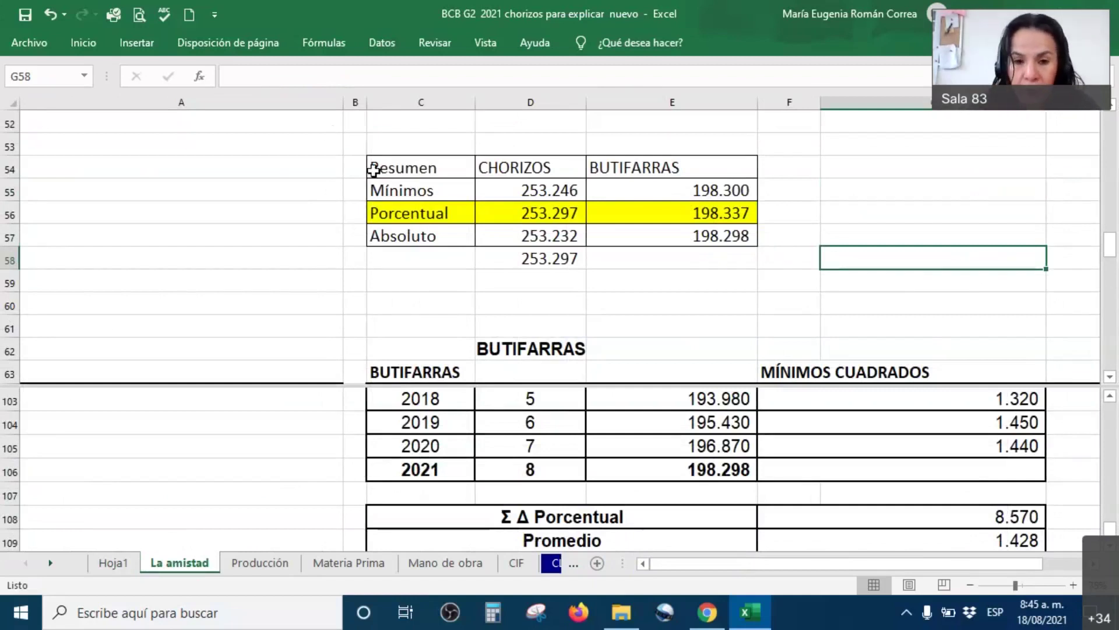
Open the Producción sheet and examine its PRESUPUESTO DE VENTAS table and the input data above it
left_click(261, 564)
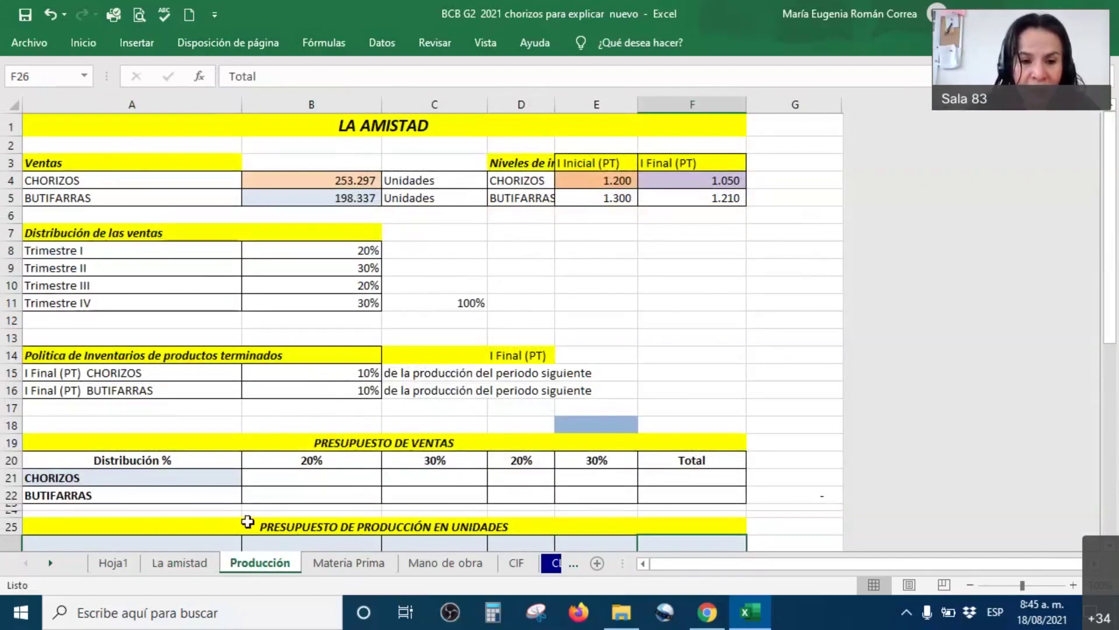
scroll(315, 491, "down", 2)
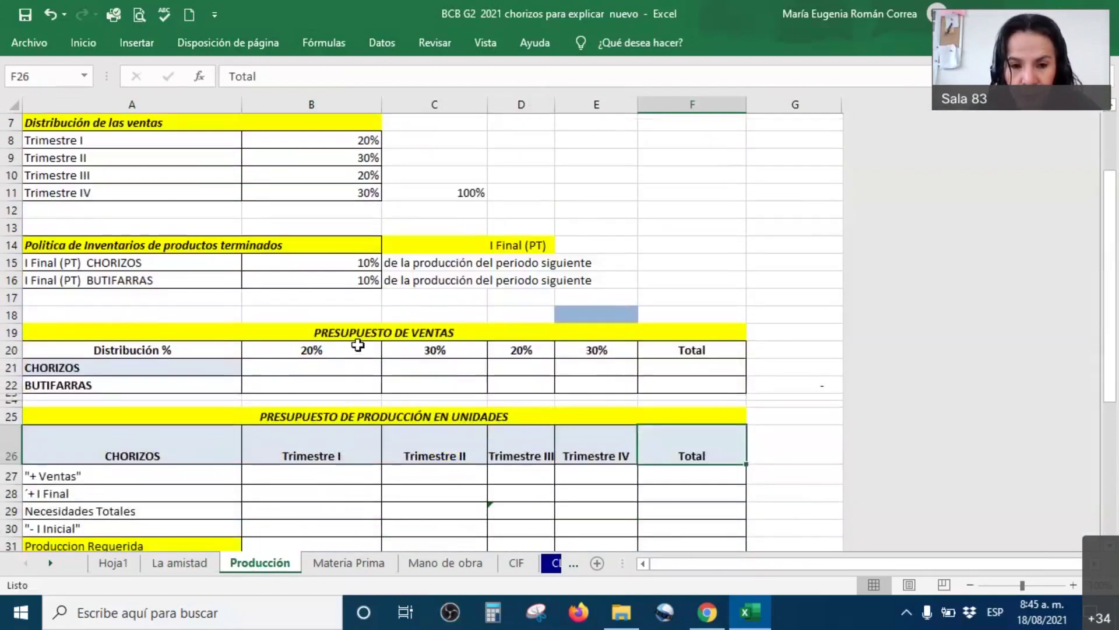
left_click(356, 334)
scroll(308, 320, "up", 2)
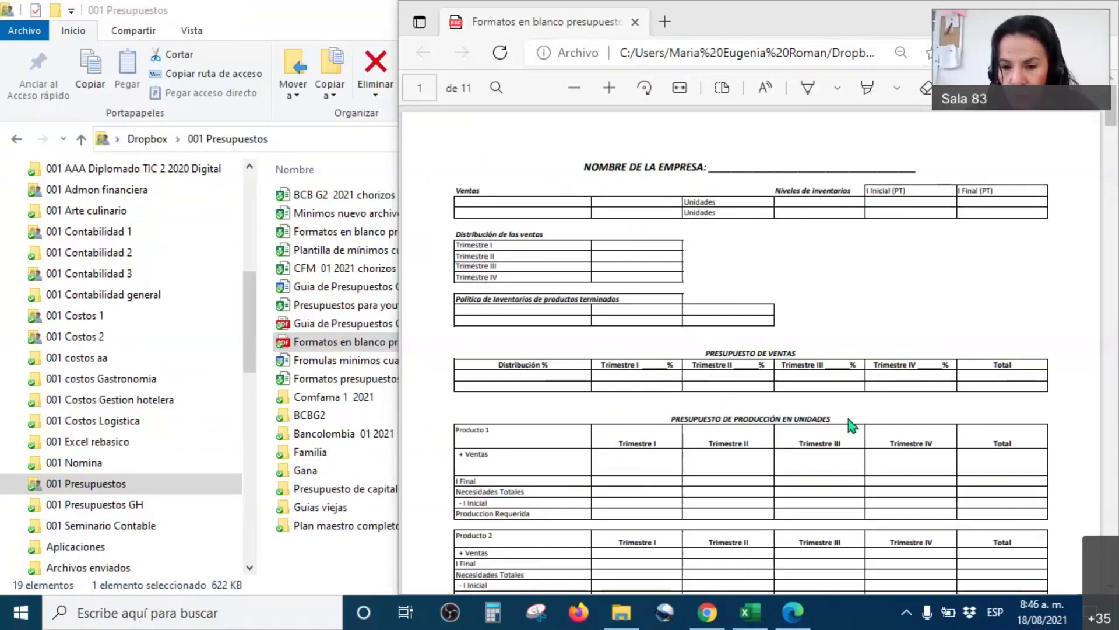
Widen the window of the blank budget formats PDF and review the tables on its first page
scroll(852, 425, "down", 4)
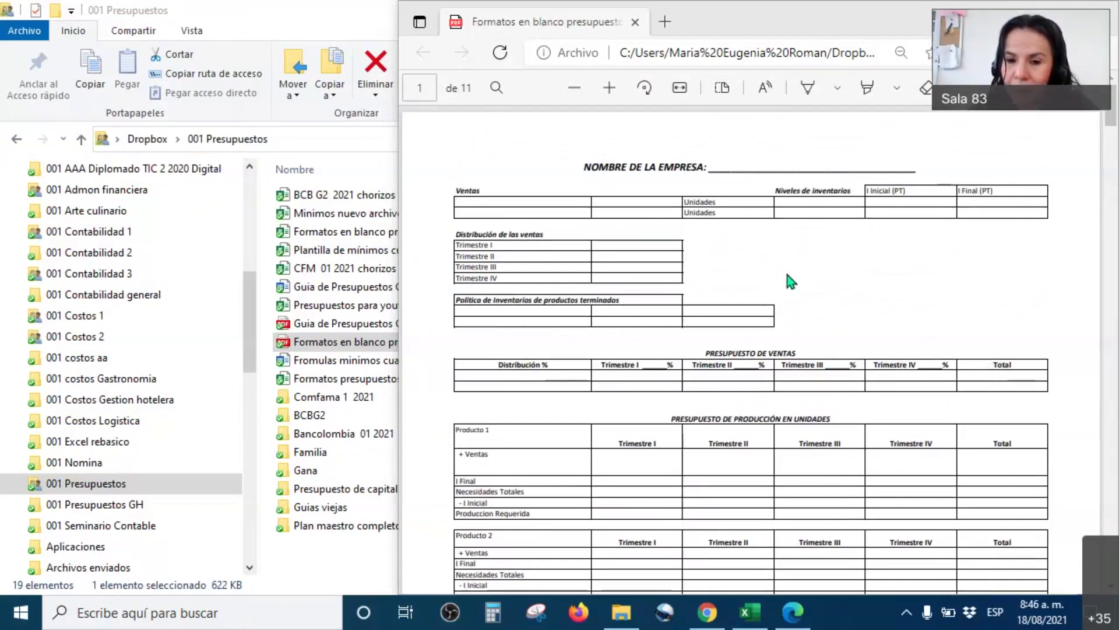
scroll(791, 282, "down", 1)
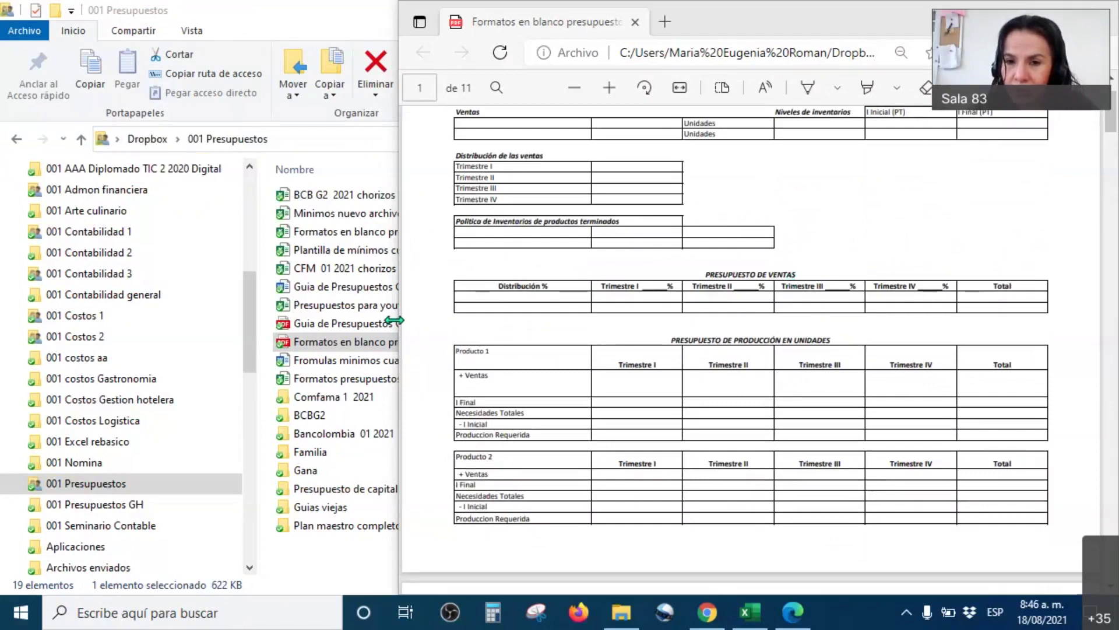
left_click_drag(395, 320, 6, 320)
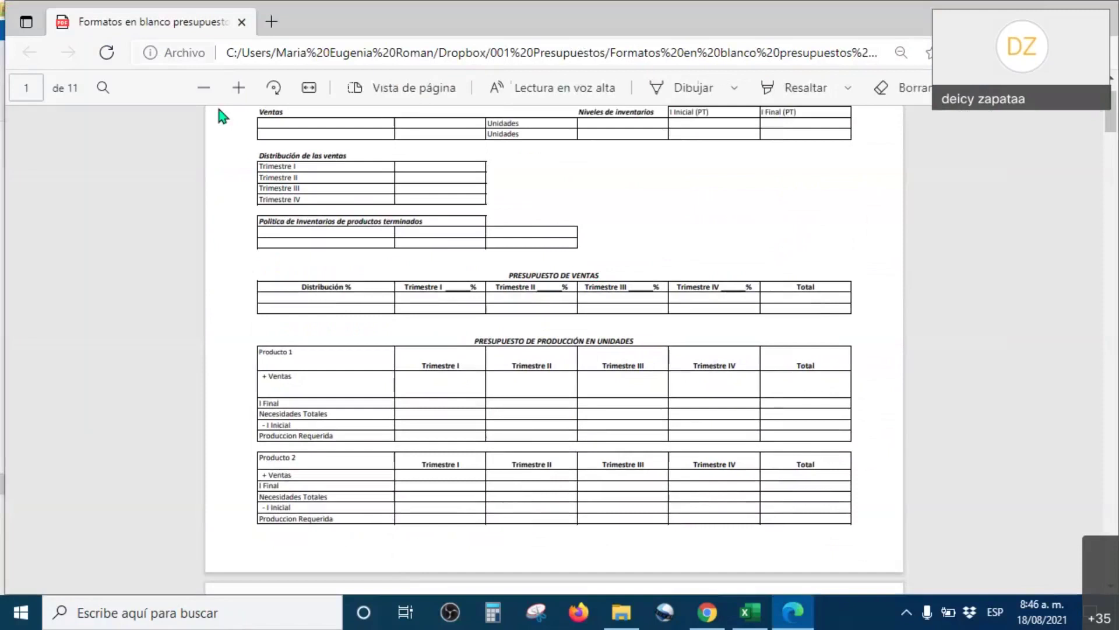
scroll(677, 255, "up", 1)
scroll(676, 250, "down", 1)
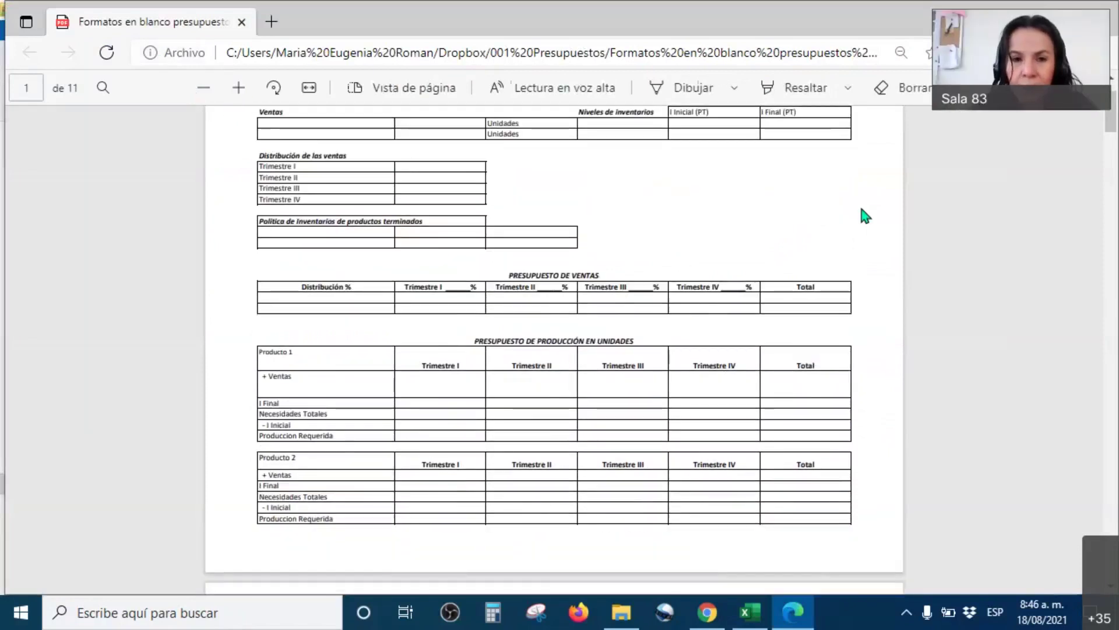
scroll(865, 215, "up", 1)
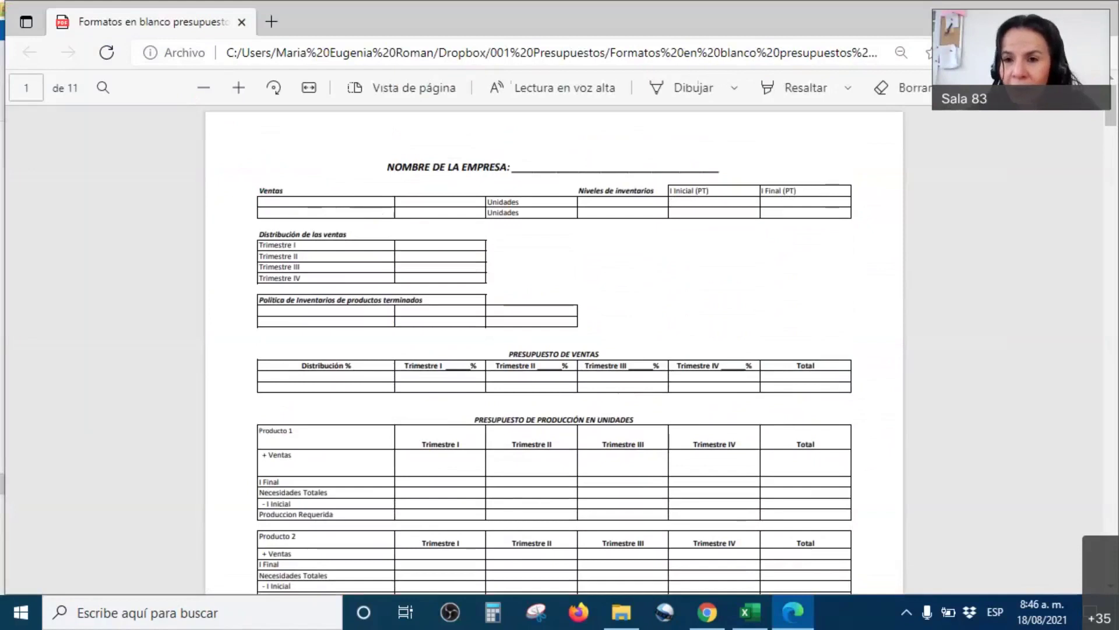
Draw red ticks on the Ventas heading and its quantity column, and a red box around the Niveles de inventarios table
left_click_drag(295, 196, 350, 142)
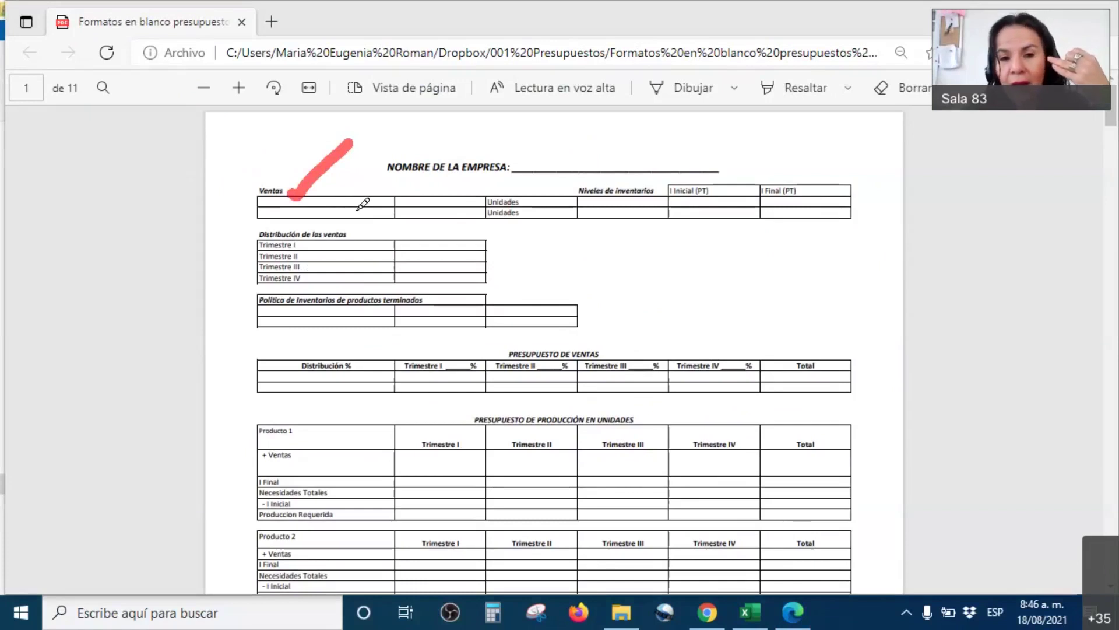
left_click_drag(432, 201, 456, 169)
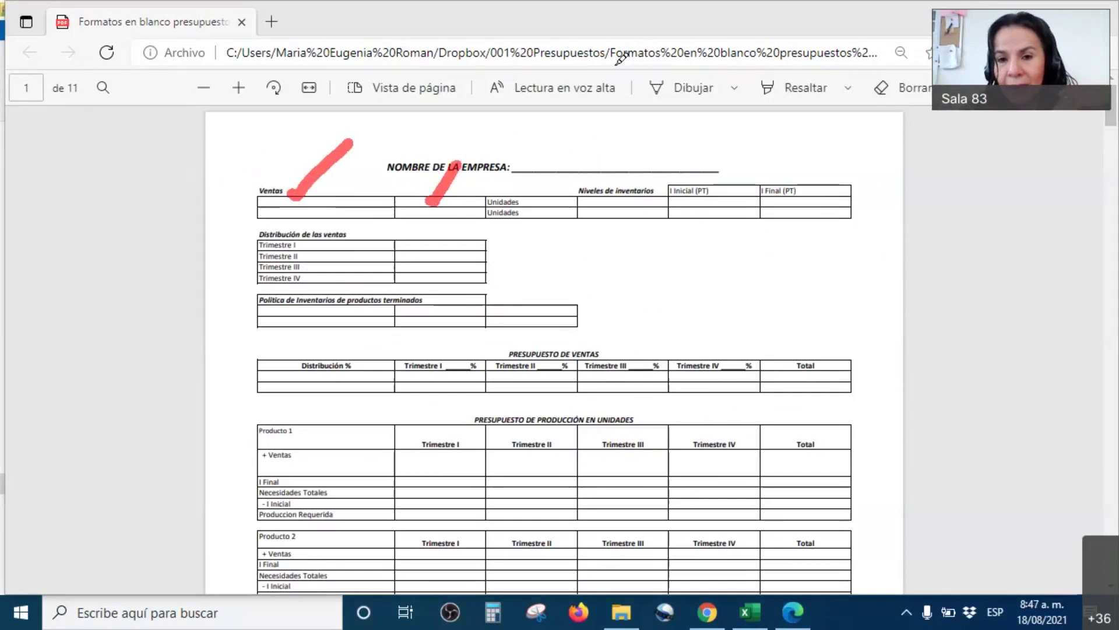
mouse_move(581, 156)
left_mouse_down()
mouse_move(576, 233)
mouse_move(875, 236)
mouse_move(885, 185)
left_mouse_up()
mouse_move(887, 147)
left_mouse_down()
mouse_move(586, 151)
mouse_move(576, 166)
left_mouse_up()
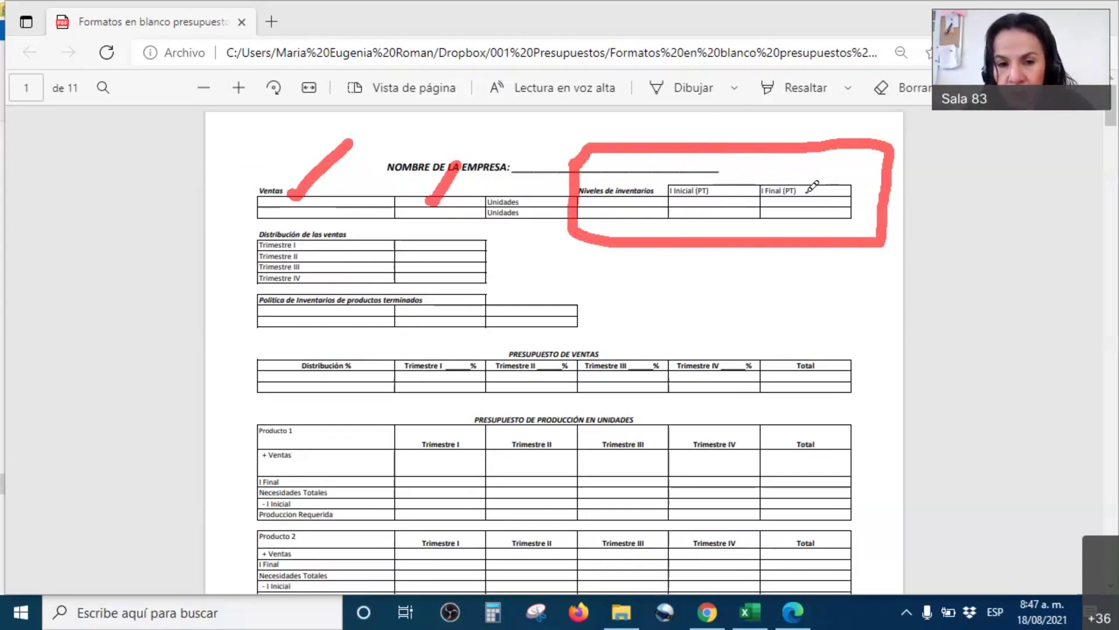
Box the Distribución de las ventas table in red, tick its four quarters, and clear all the drawn marks
mouse_move(232, 228)
left_mouse_down()
mouse_move(506, 233)
mouse_move(505, 288)
mouse_move(282, 286)
mouse_move(232, 261)
mouse_move(241, 230)
left_mouse_up()
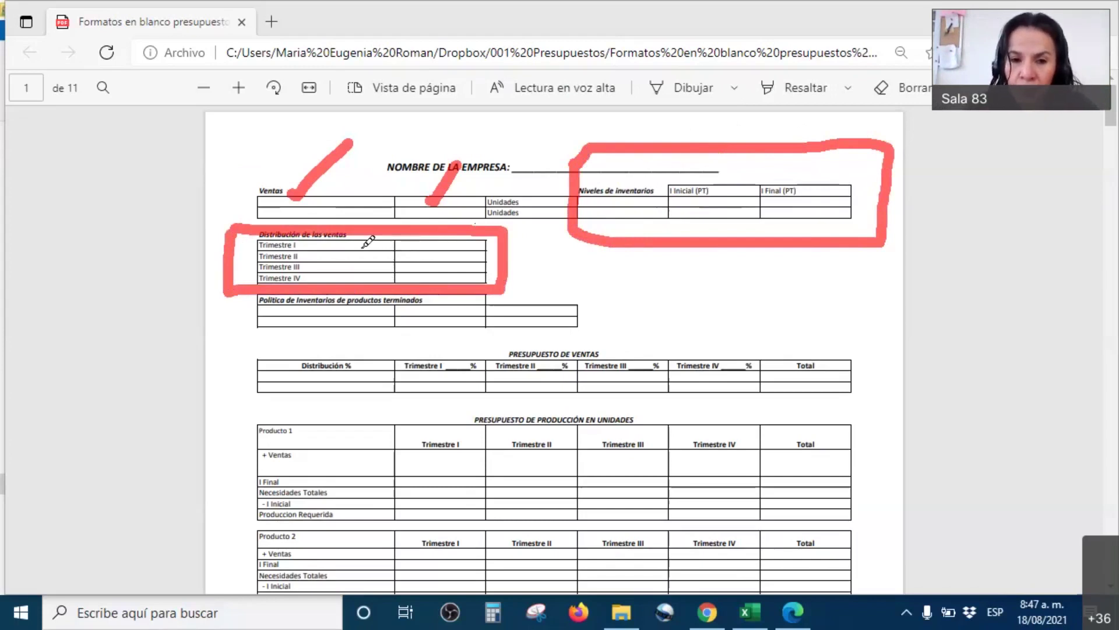
mouse_move(377, 208)
left_mouse_down()
mouse_move(364, 251)
mouse_move(325, 256)
mouse_move(358, 281)
left_mouse_up()
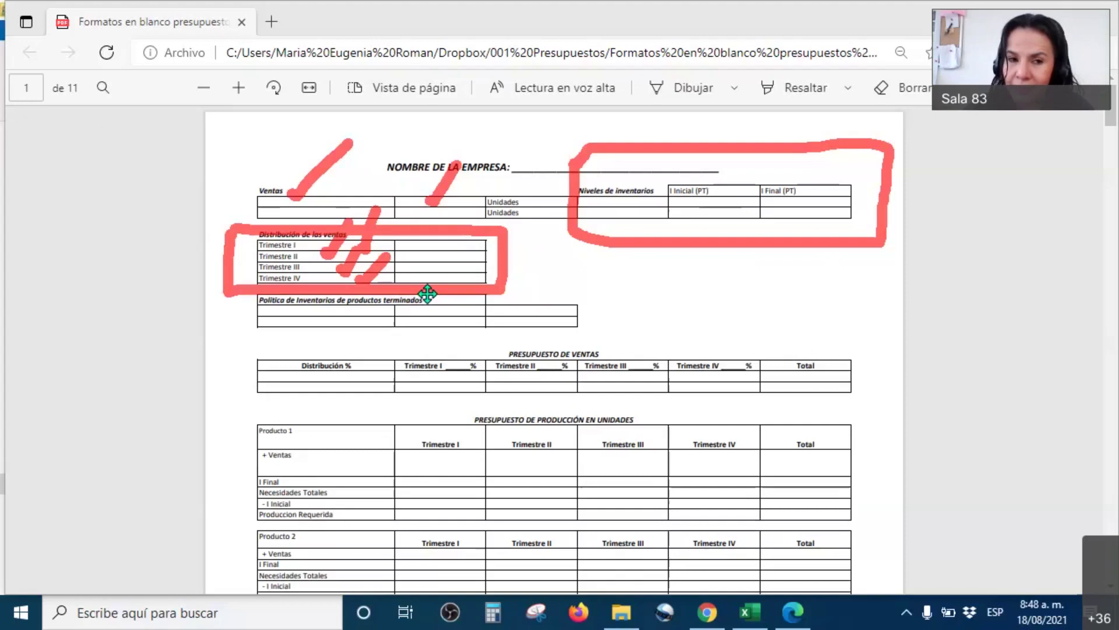
left_click(68, 146)
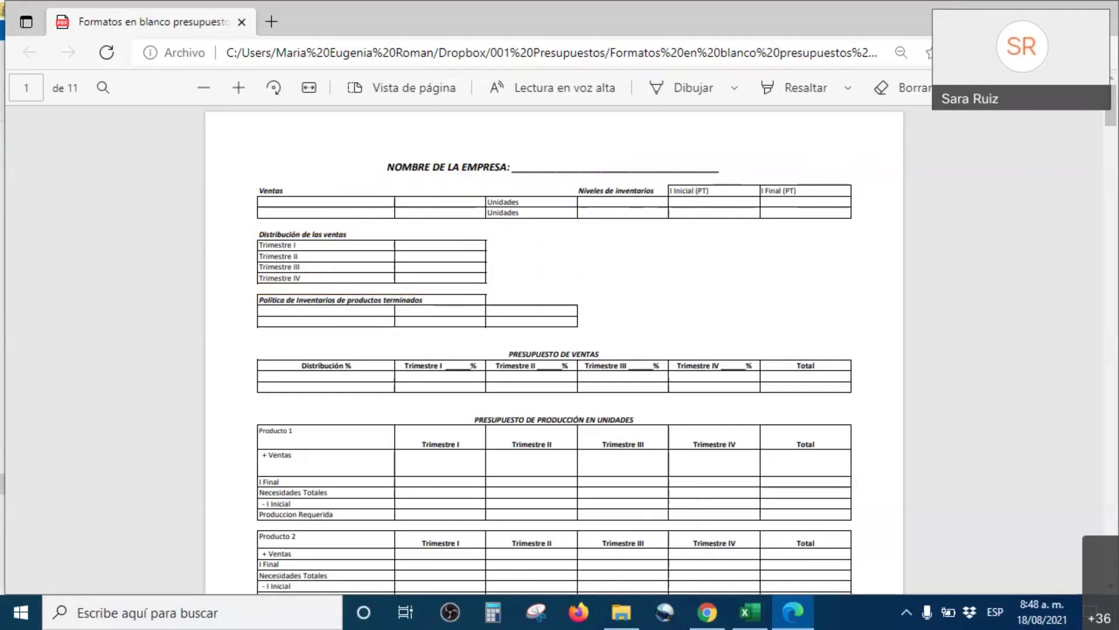
Switch to the Excel workbook and inspect the formulas behind the CHORIZOS and BUTIFARRAS sales in B4 and B5 of Producción
left_click(761, 622)
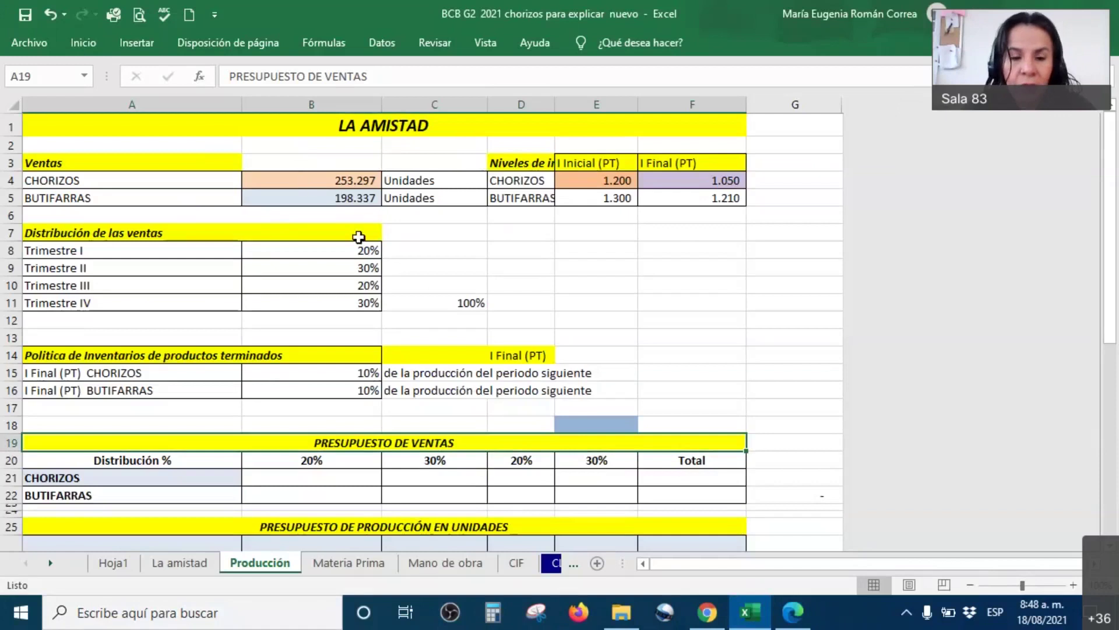
scroll(355, 234, "up", 1)
scroll(355, 233, "up", 1)
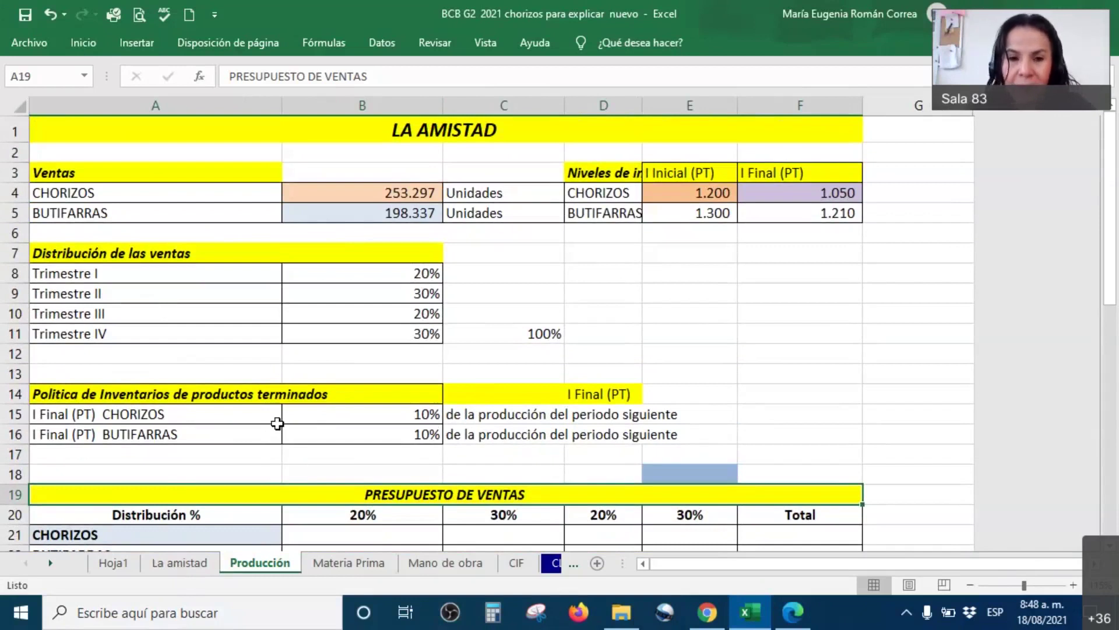
left_click(370, 213)
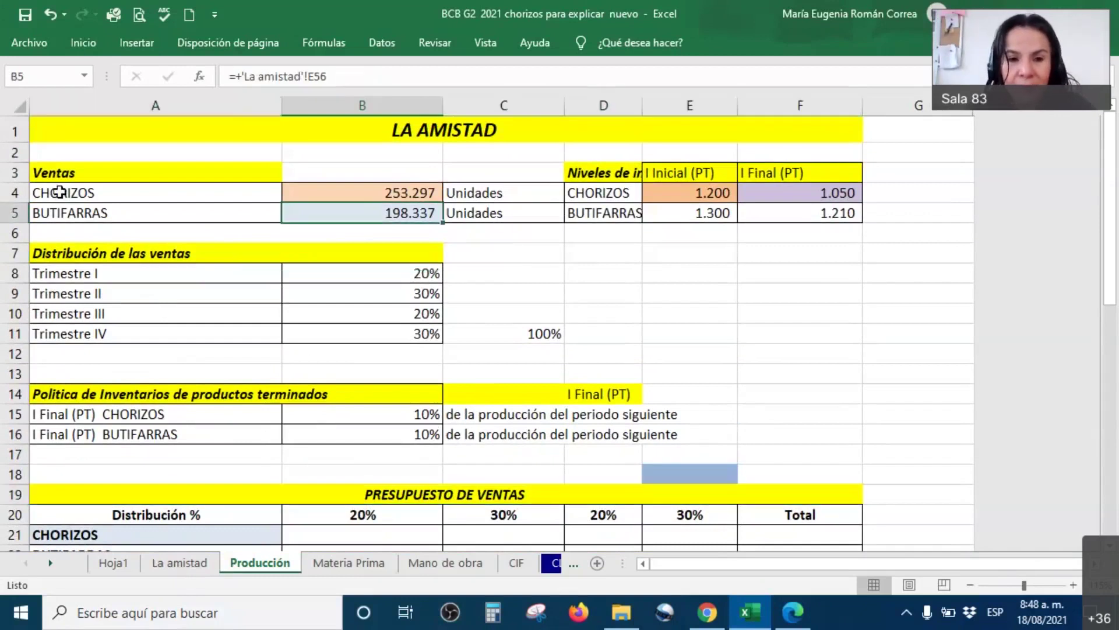
left_click(167, 190)
left_click(349, 194)
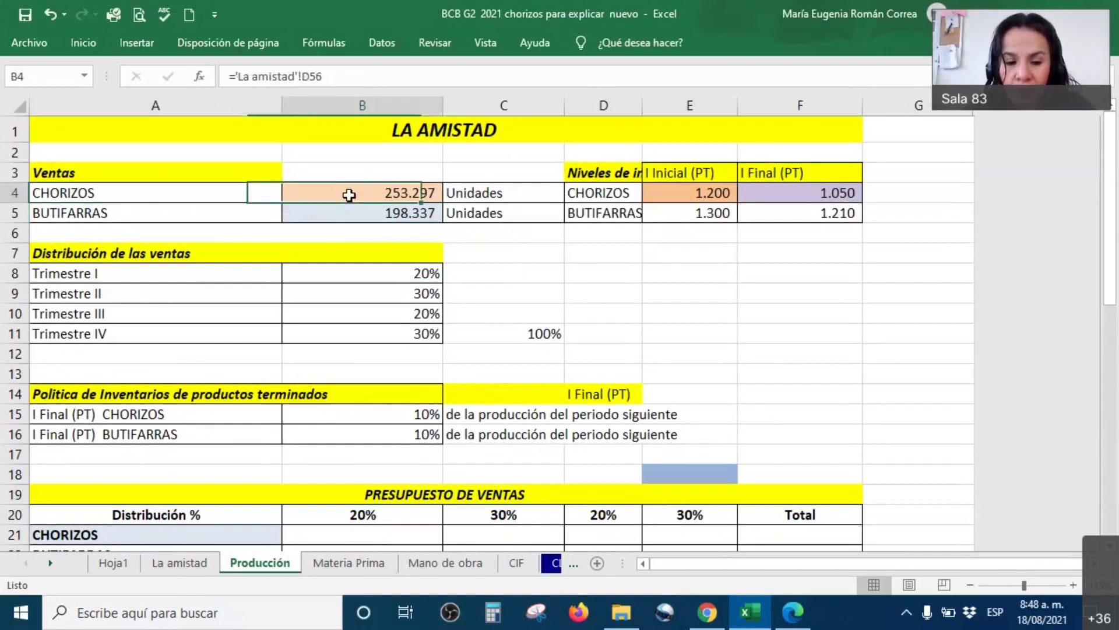
scroll(349, 194, "up", 2)
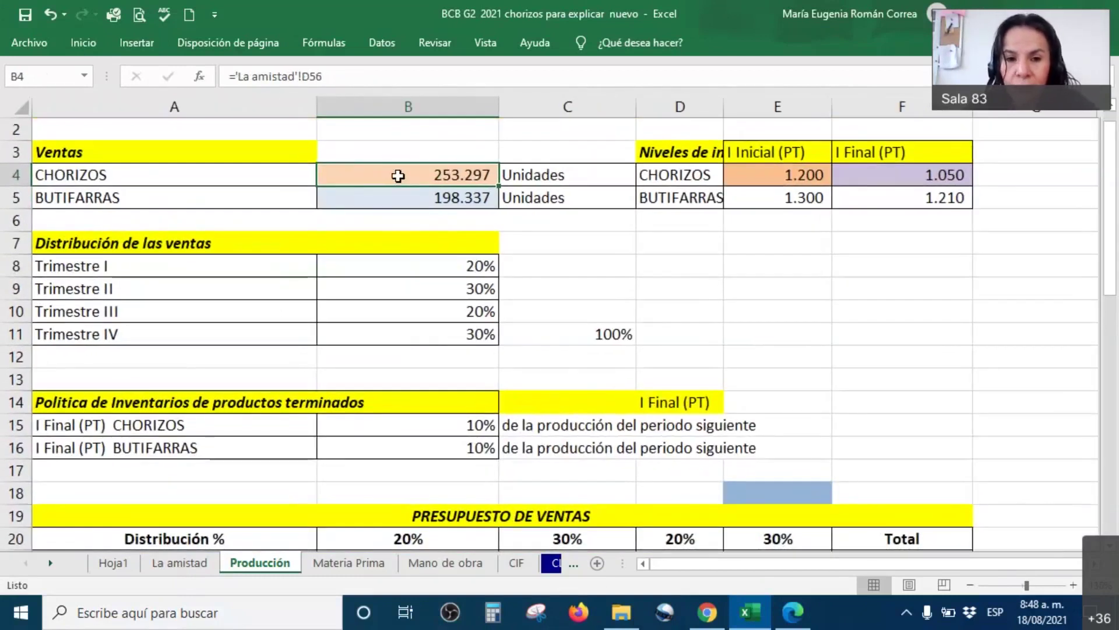
Format the sales quantities in B4:B5 with two decimals
left_click_drag(398, 176, 398, 195)
right_click(398, 195)
left_click(559, 165)
left_click(558, 164)
left_click(567, 288)
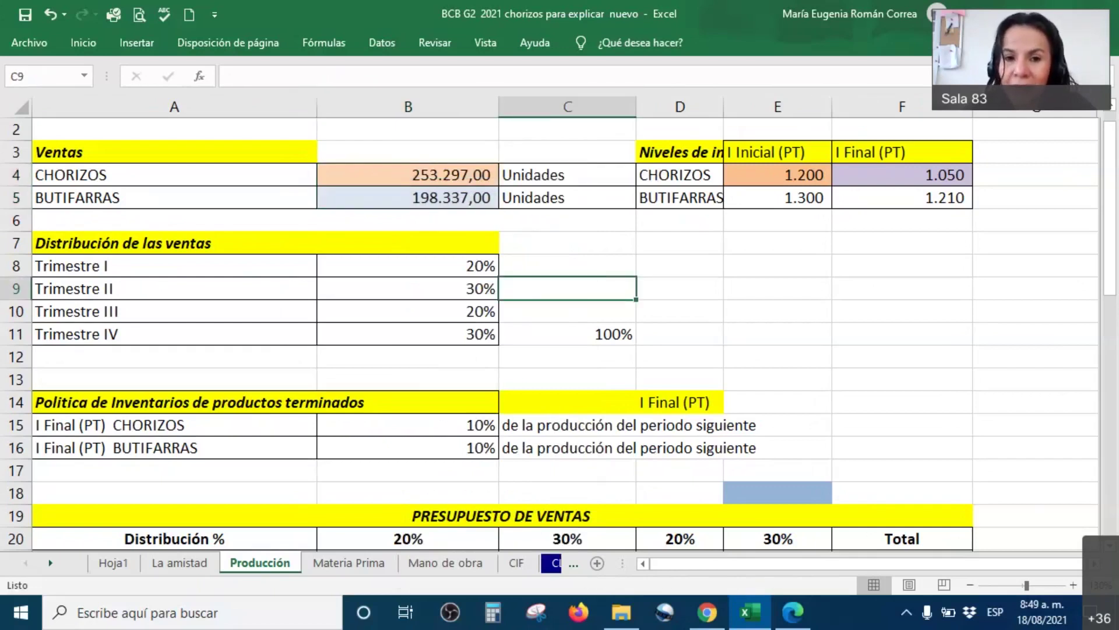
Draw red ticks beside the two sales quantities in B4 and B5, and clear the marks
left_click_drag(362, 164, 389, 129)
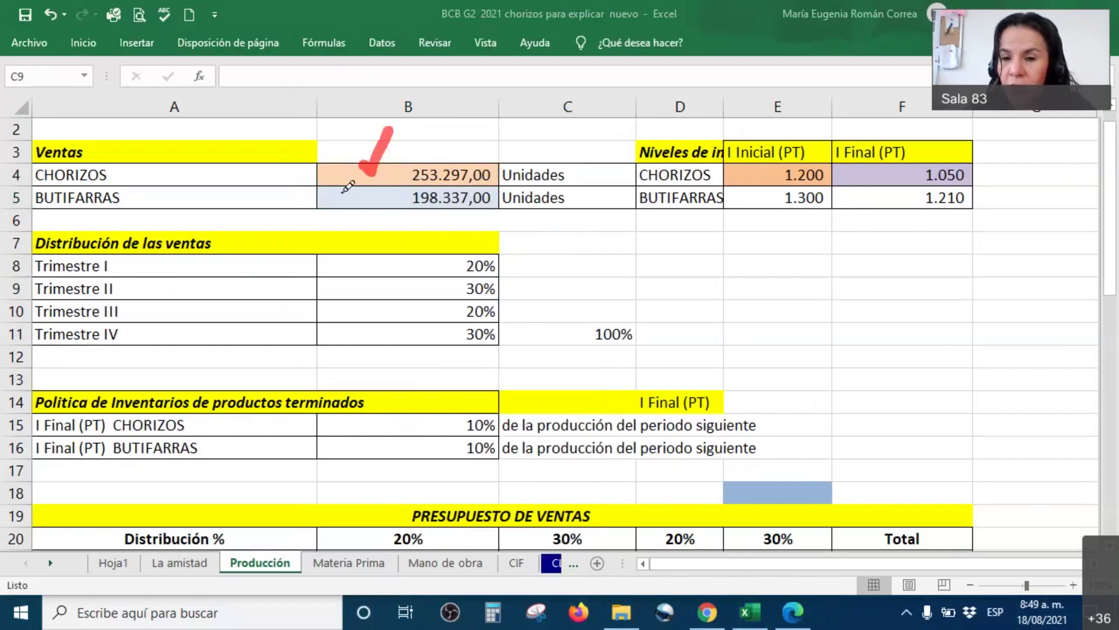
left_click_drag(352, 204, 373, 160)
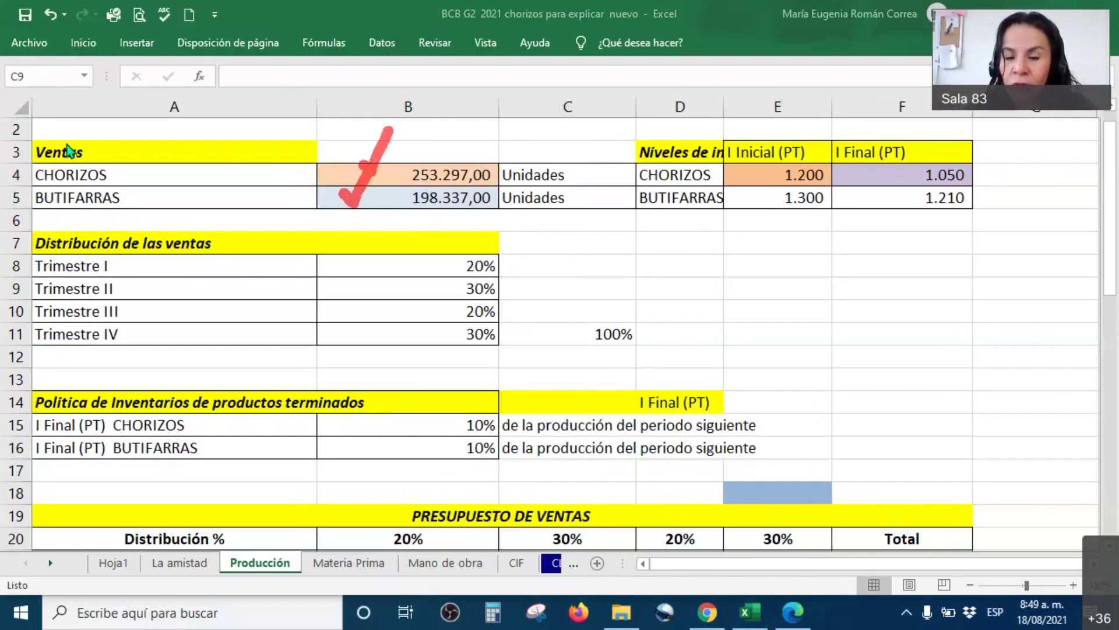
left_click(401, 177)
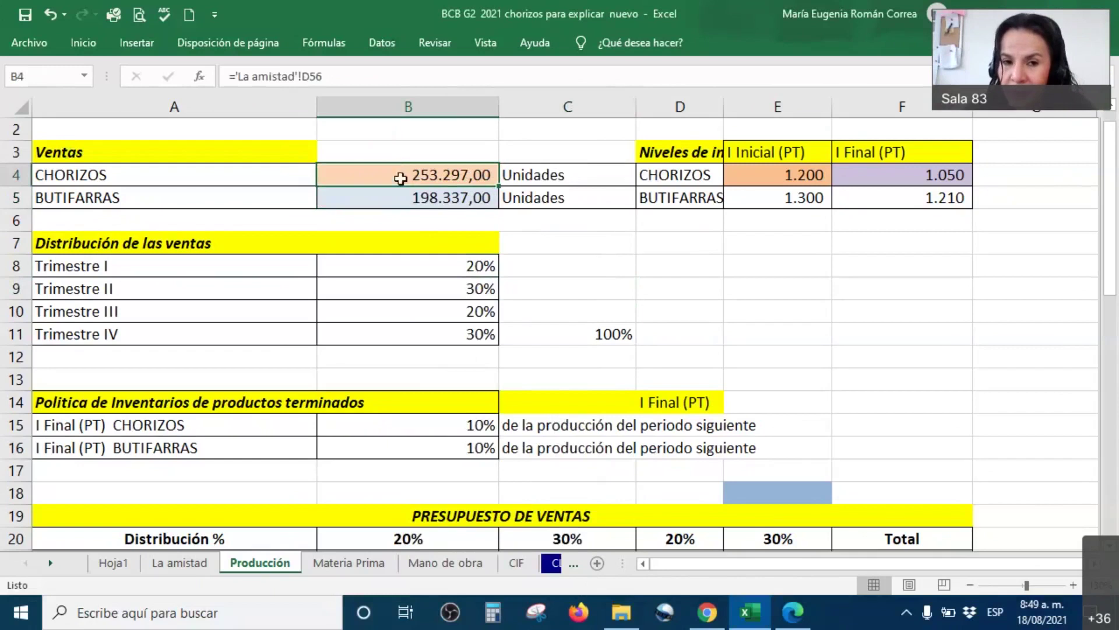
Remove both decimals from the sales quantities in B4:B5
left_click_drag(401, 177, 400, 191)
right_click(403, 191)
left_click(584, 165)
left_click(584, 165)
left_click(548, 242)
Point out the CHORIZOS and BUTIFARRAS sales rows by selecting A4:B4 and A5:B5 in turn
left_click(218, 173)
left_click_drag(218, 173, 377, 179)
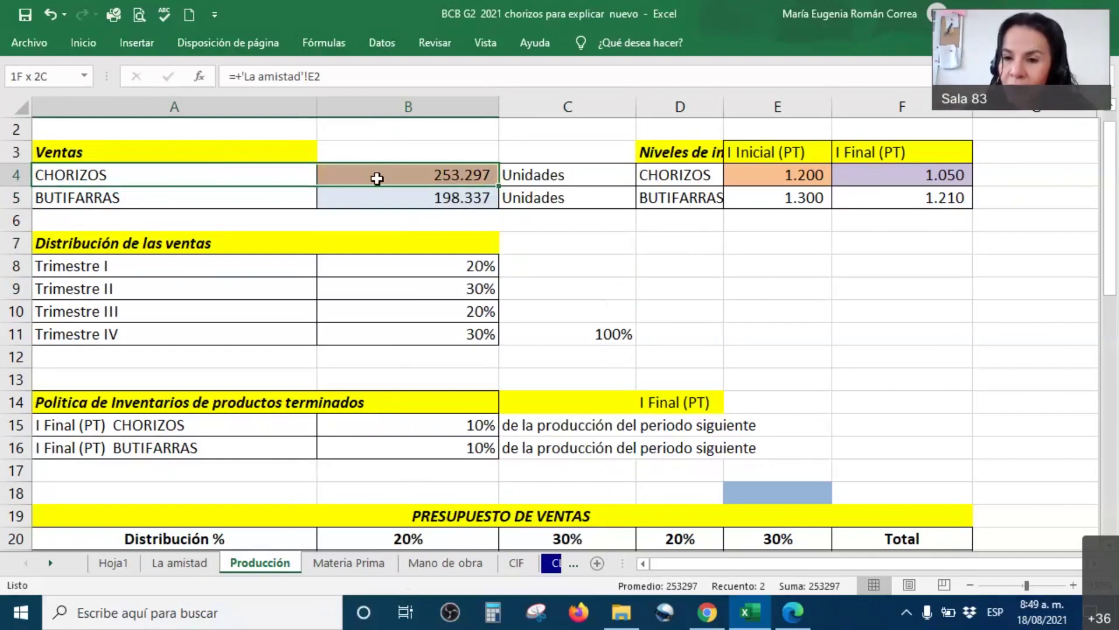
left_click_drag(377, 178, 377, 178)
left_click_drag(146, 200, 398, 202)
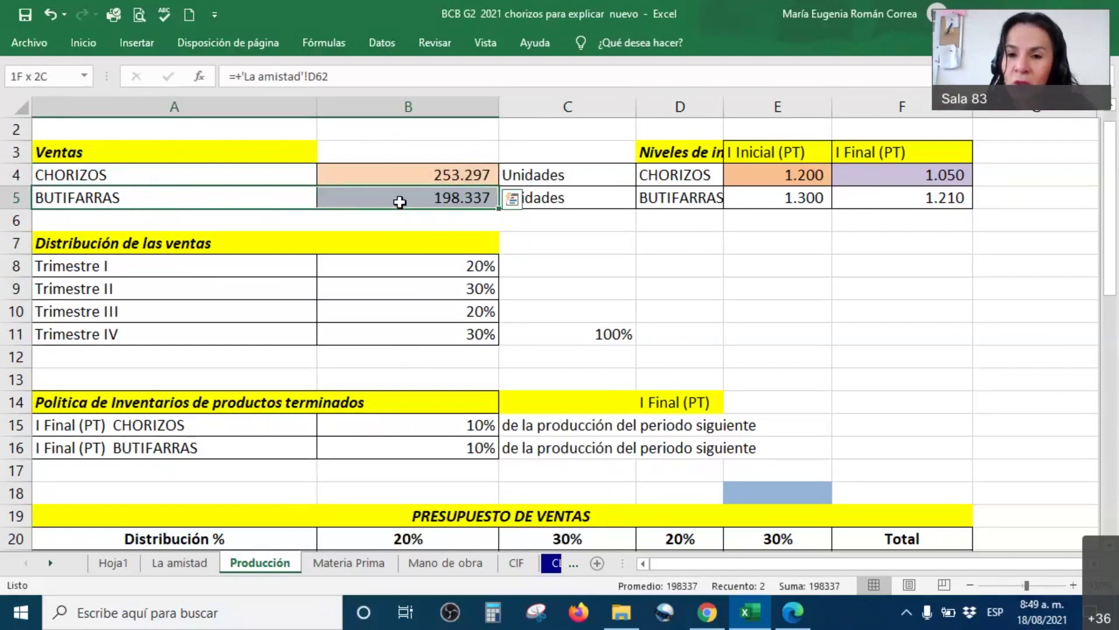
left_click_drag(399, 202, 399, 202)
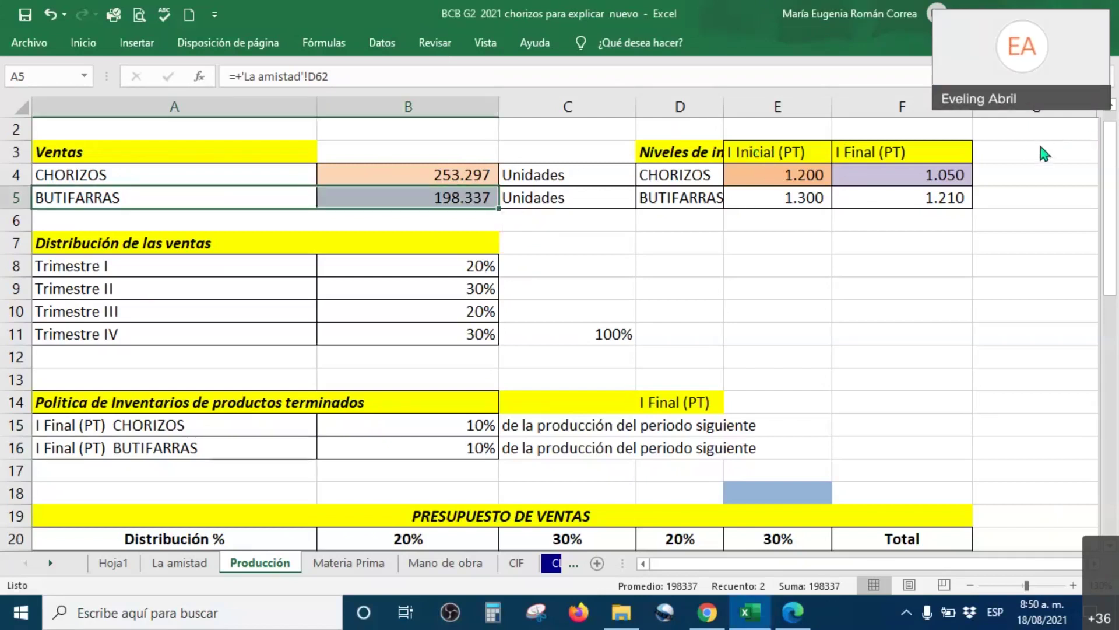
key("ctrl+v")
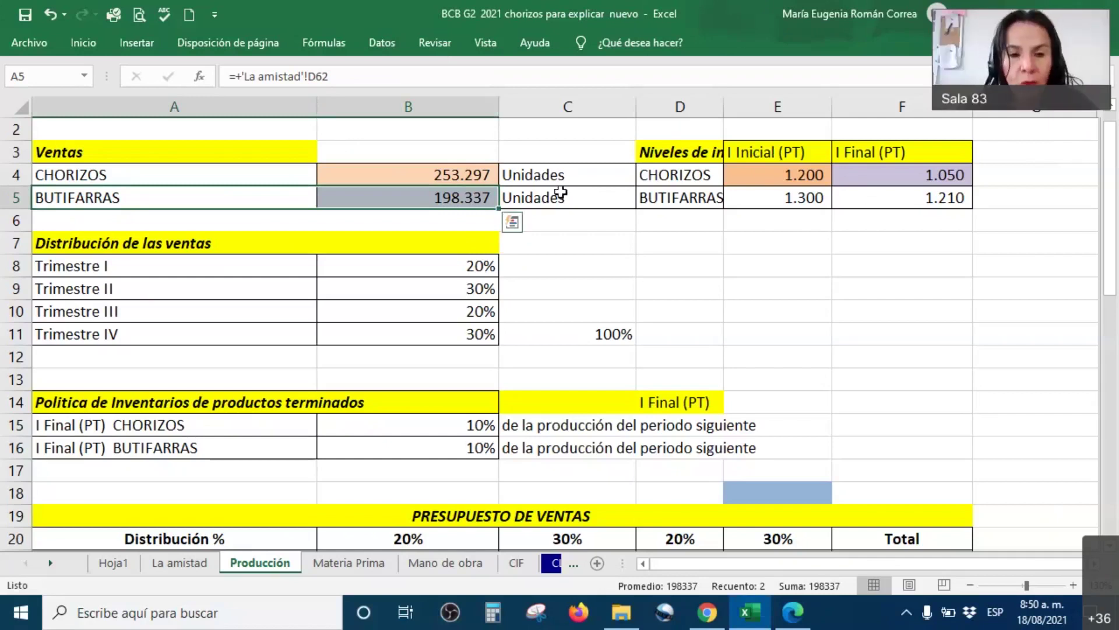
left_click(745, 221)
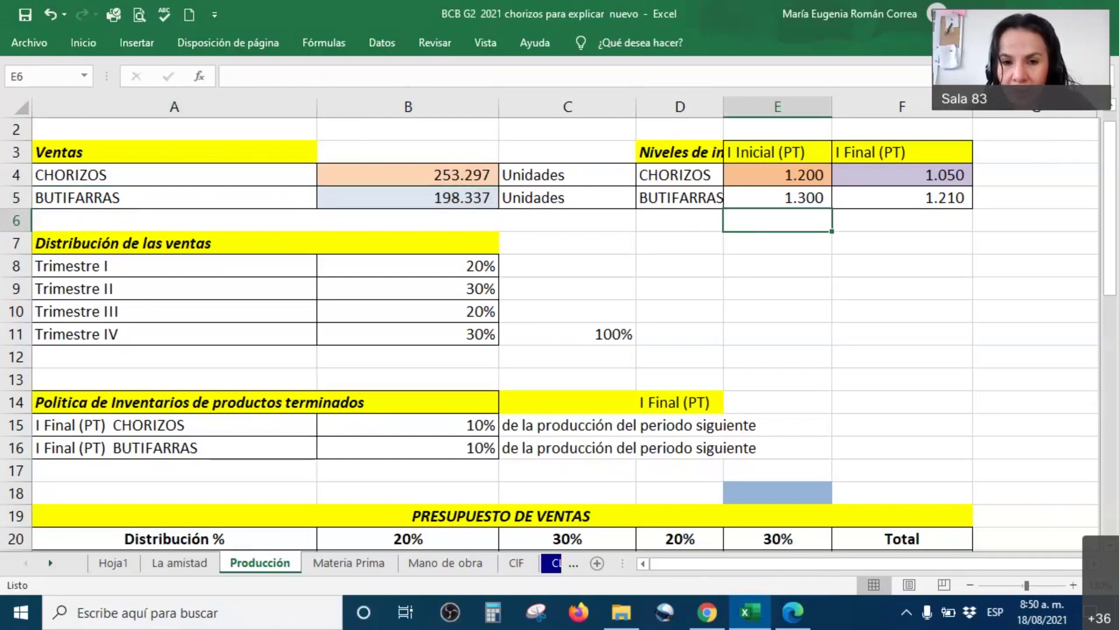
Frame the inventory levels in D3:F5 in red, tick the CHORIZOS and BUTIFARRAS labels and their initial and final inventories, and clear the marks
mouse_move(613, 119)
left_mouse_down()
mouse_move(1009, 214)
mouse_move(975, 111)
left_mouse_up()
left_click_drag(864, 91, 603, 96)
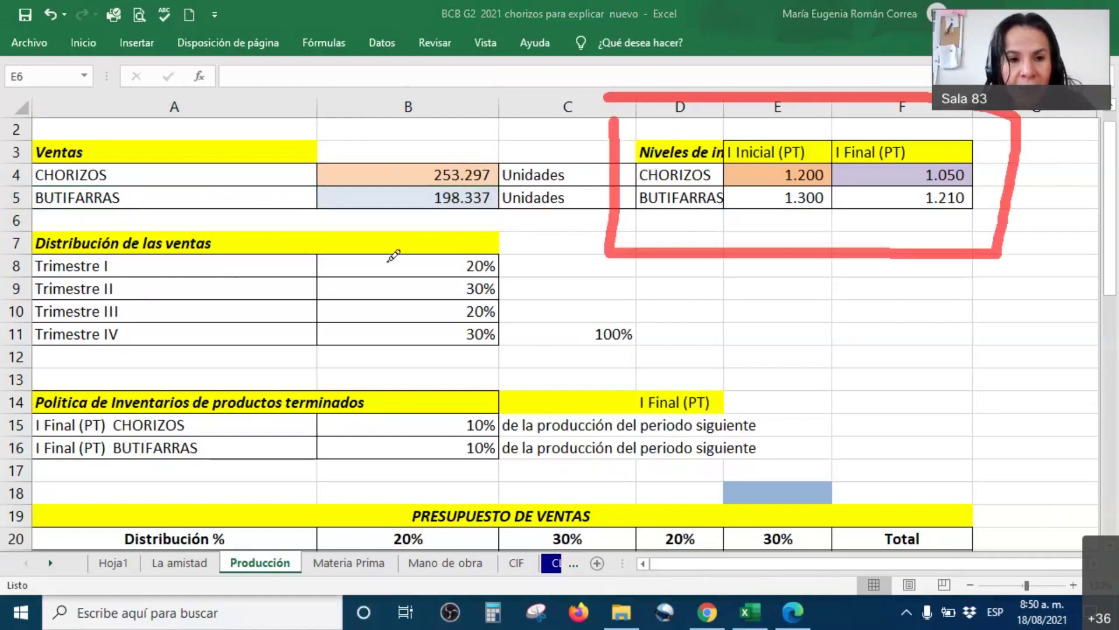
left_click_drag(680, 167, 741, 116)
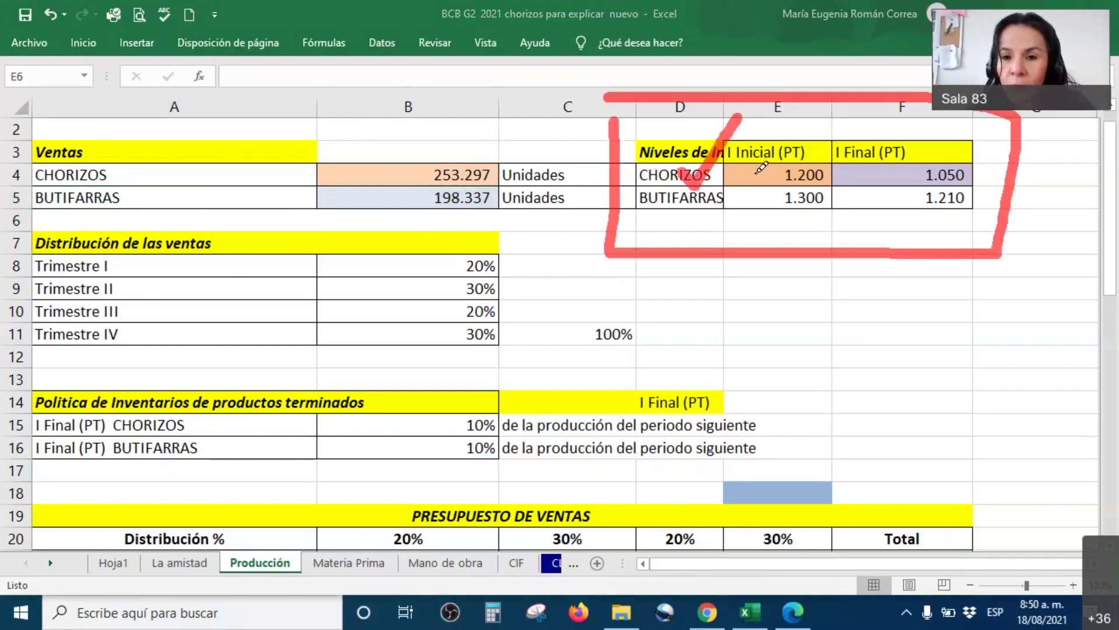
left_click_drag(757, 160, 795, 119)
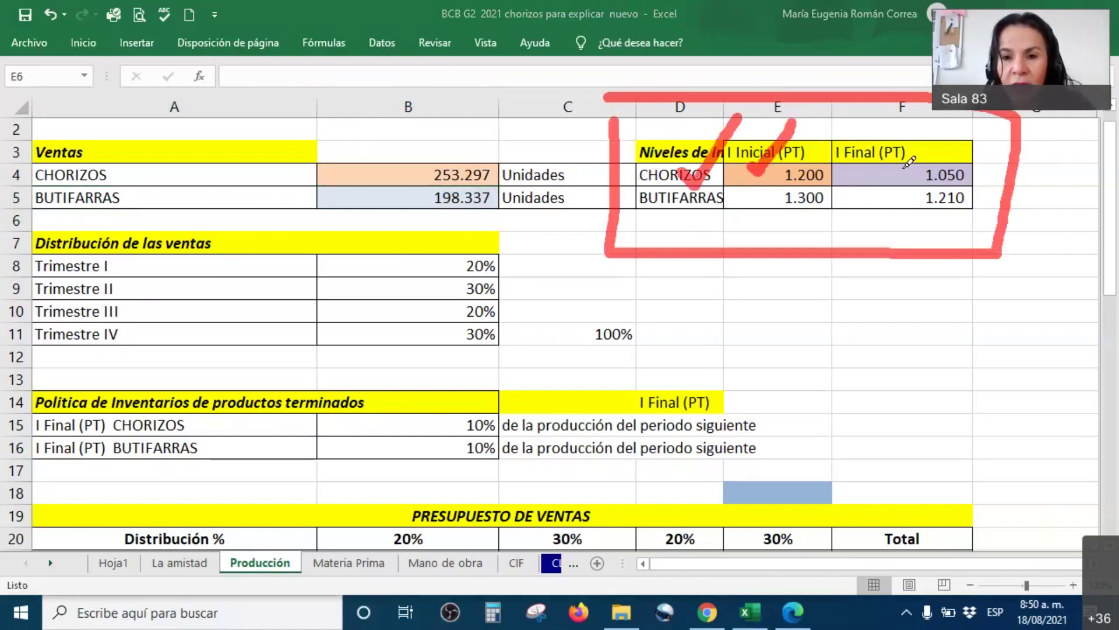
left_click_drag(884, 166, 939, 125)
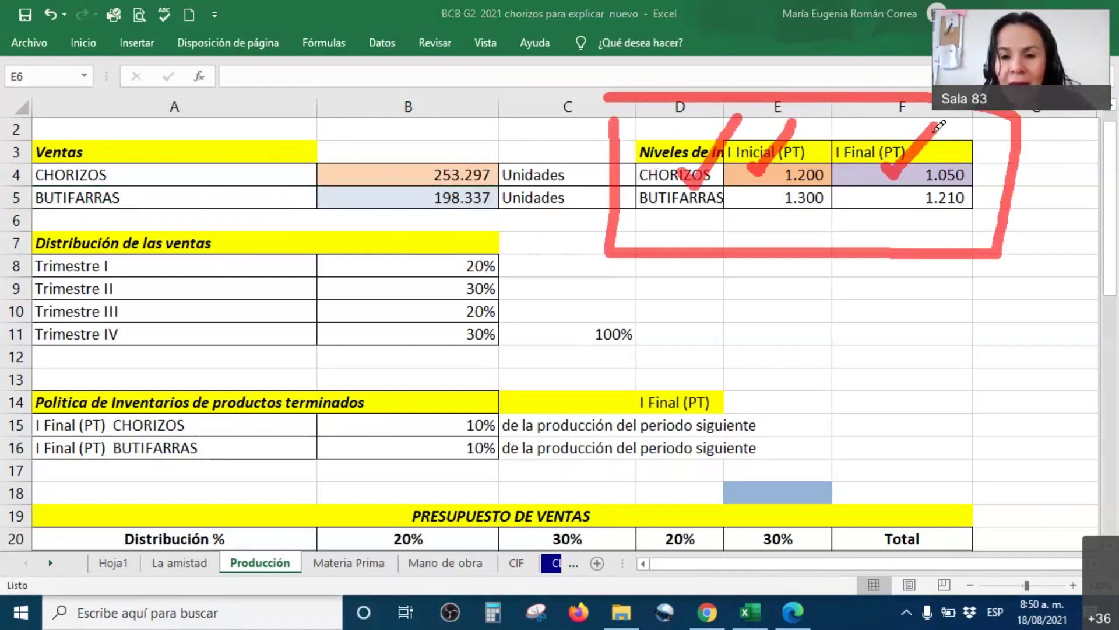
mouse_move(664, 211)
left_mouse_down()
mouse_move(676, 222)
mouse_move(697, 187)
left_mouse_up()
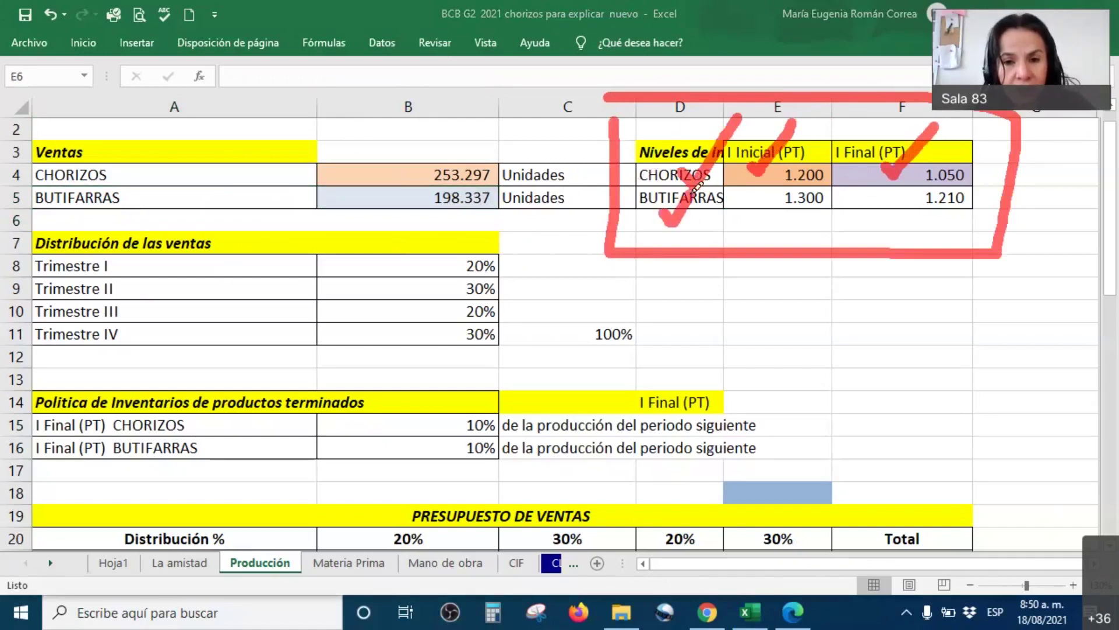
left_click_drag(761, 219, 799, 202)
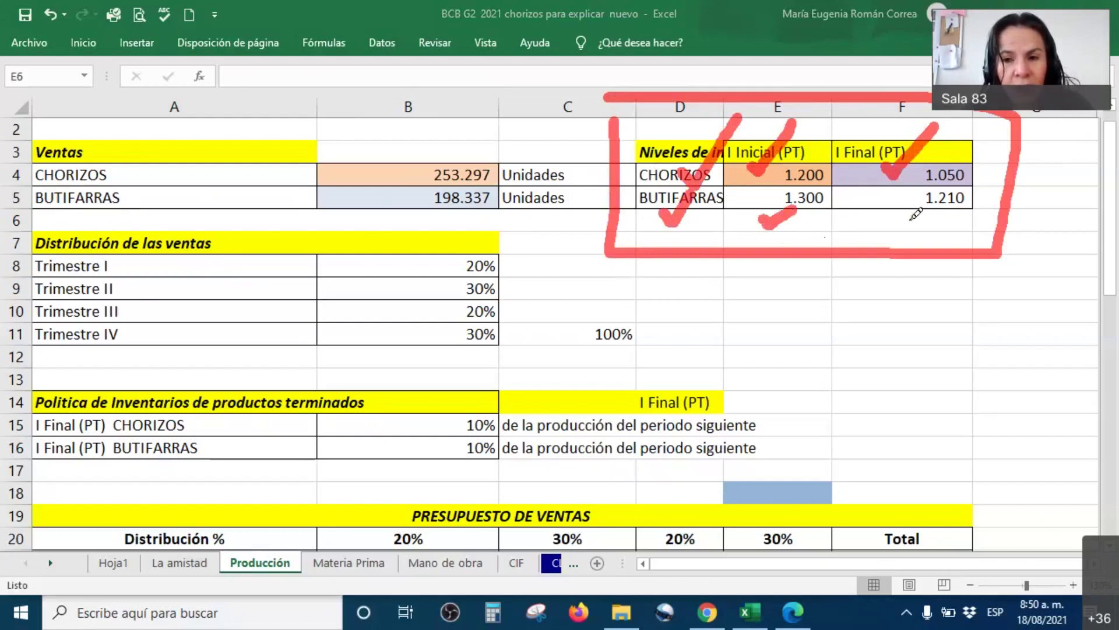
left_click_drag(902, 211, 969, 198)
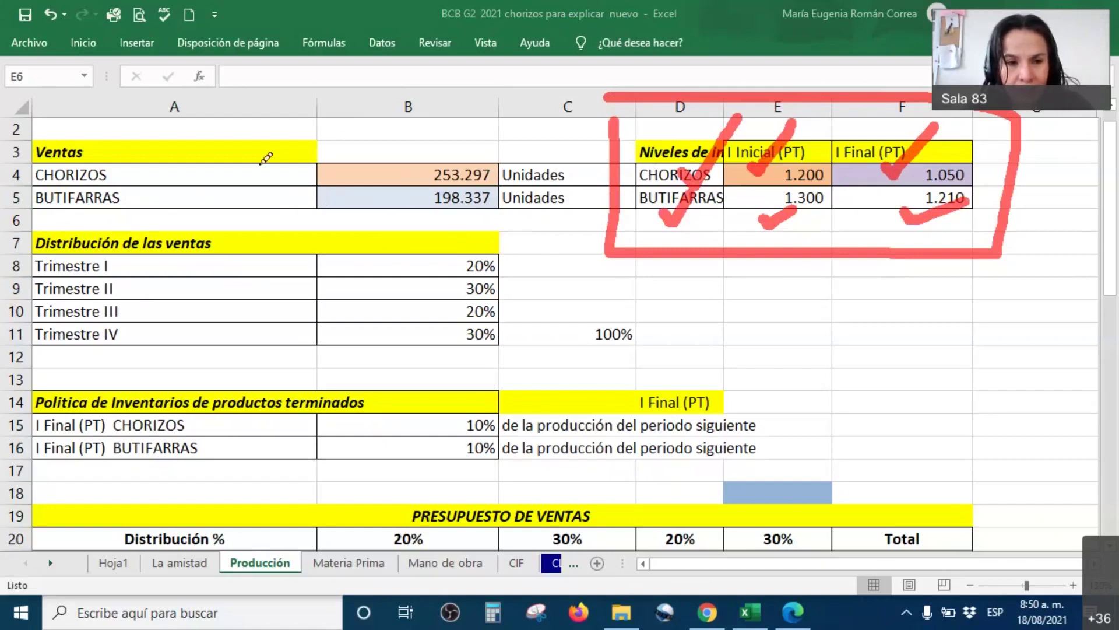
key("Escape")
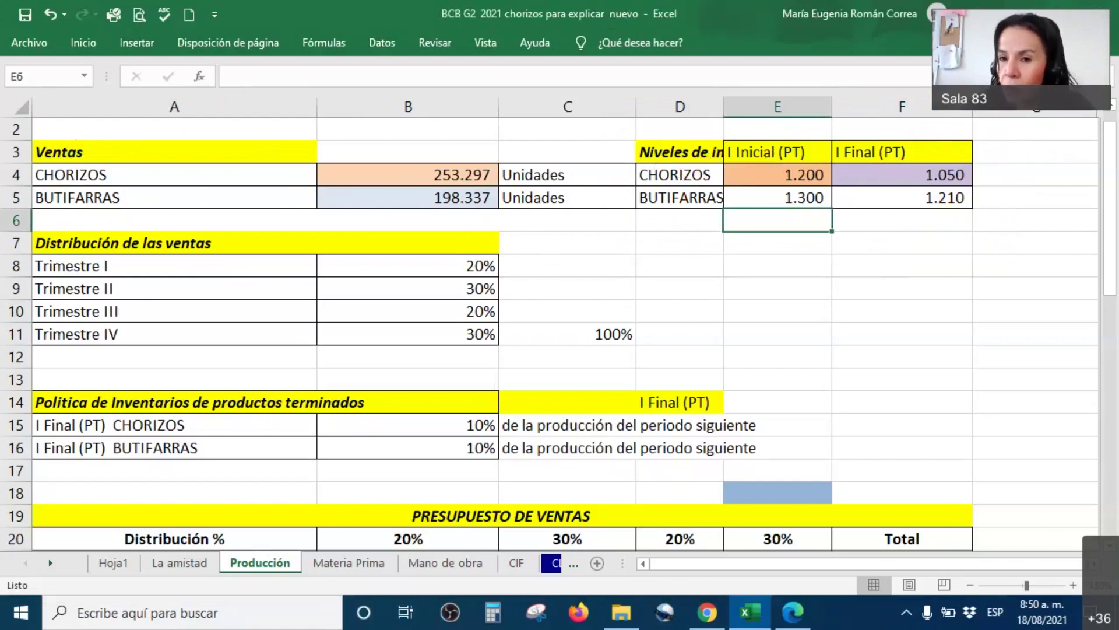
Circle the Distribución de las ventas table in red, tick its four quarterly percentages, and clear the marks
mouse_move(2, 206)
left_mouse_down()
mouse_move(537, 224)
mouse_move(544, 338)
mouse_move(454, 357)
mouse_move(34, 334)
mouse_move(3, 212)
left_mouse_up()
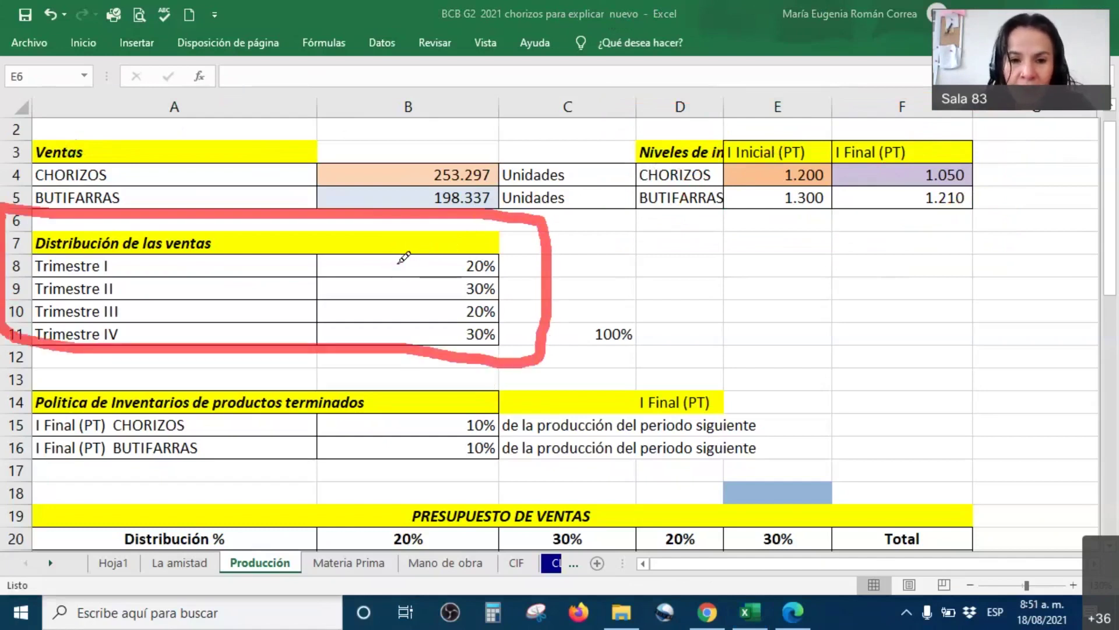
left_click_drag(389, 256, 434, 220)
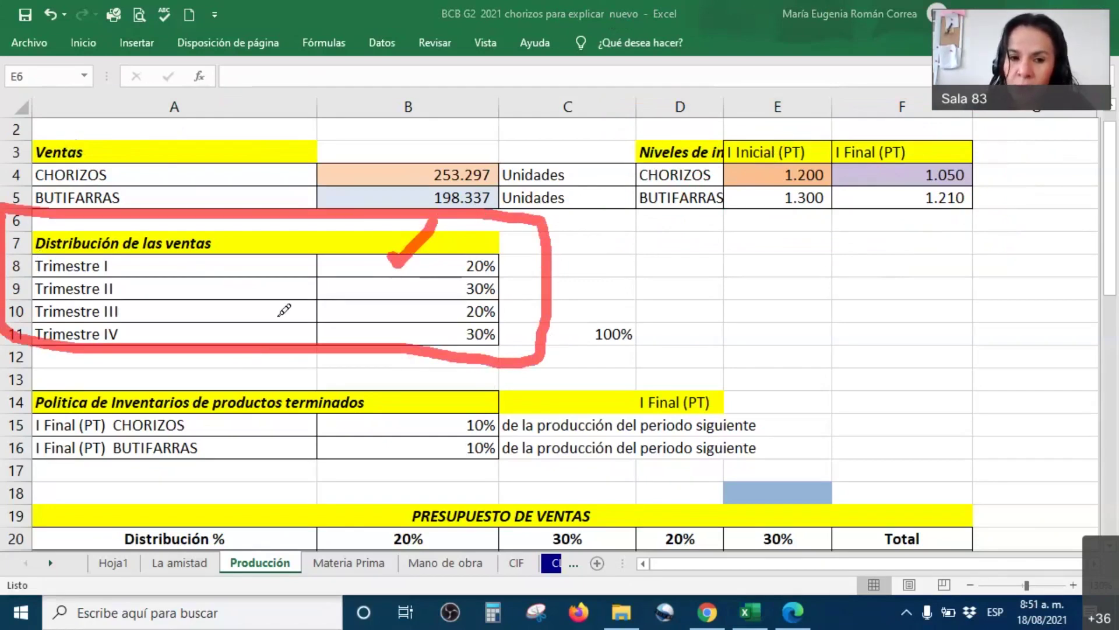
left_click_drag(330, 285, 380, 240)
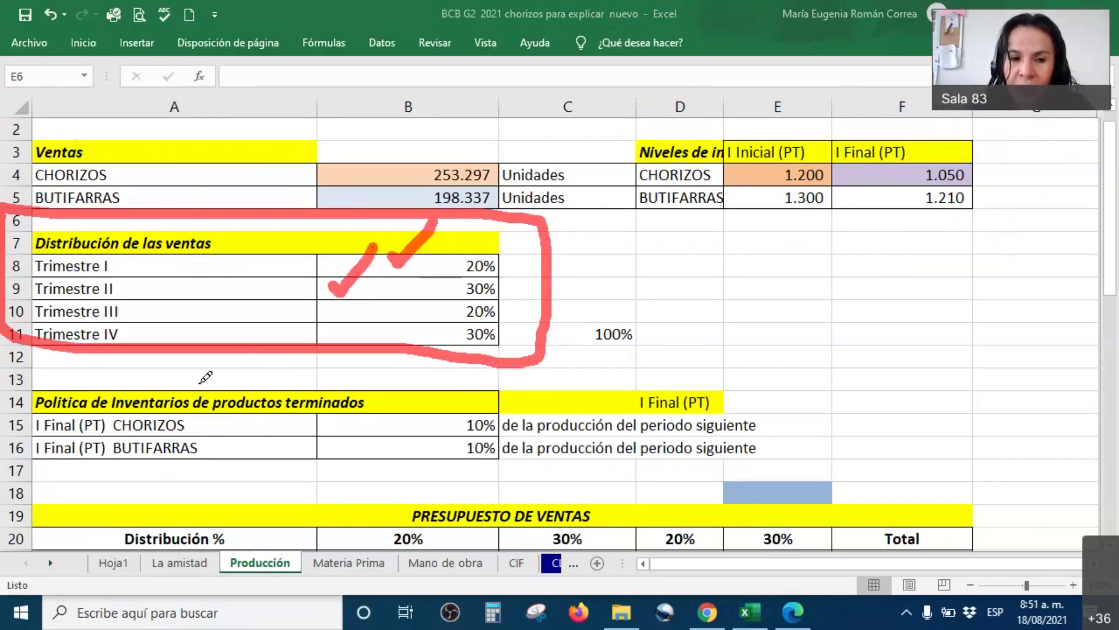
left_click_drag(361, 307, 402, 278)
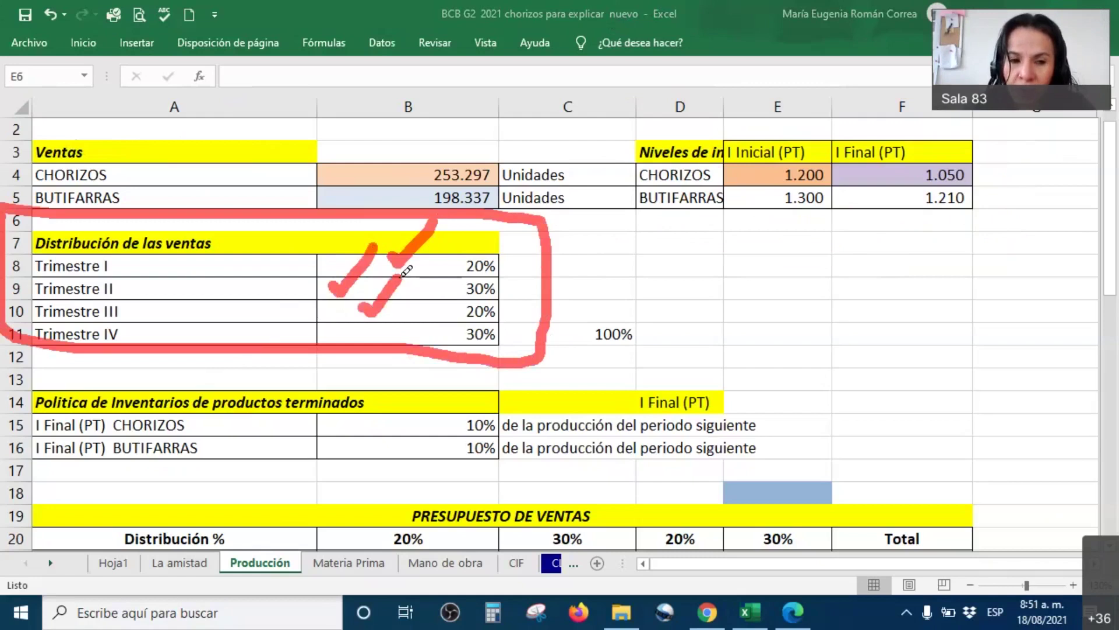
left_click_drag(409, 319, 450, 281)
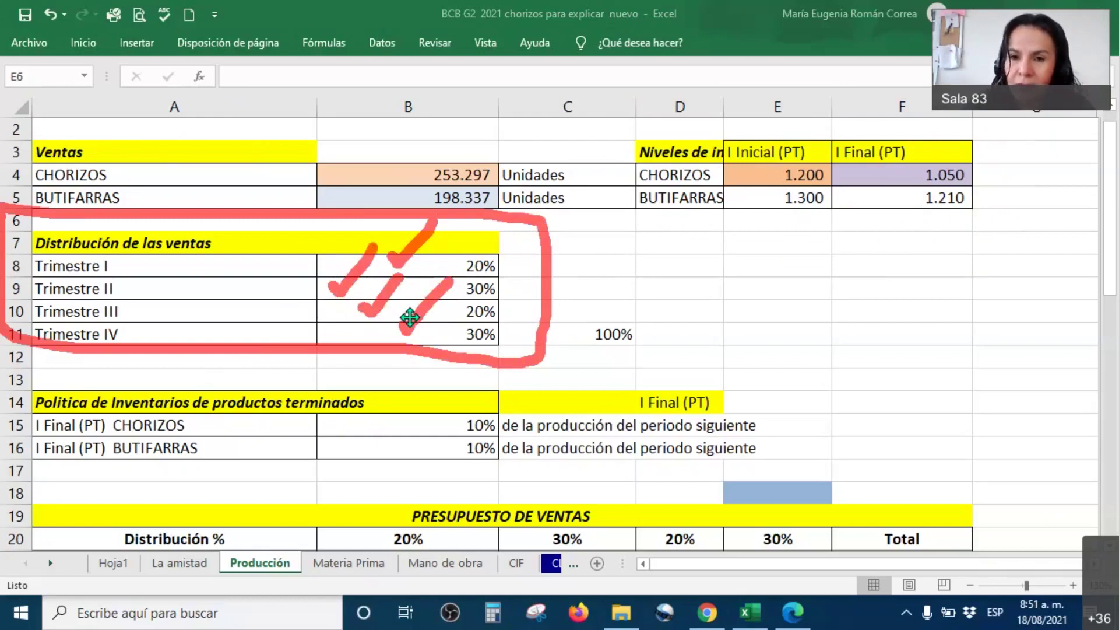
key("Escape")
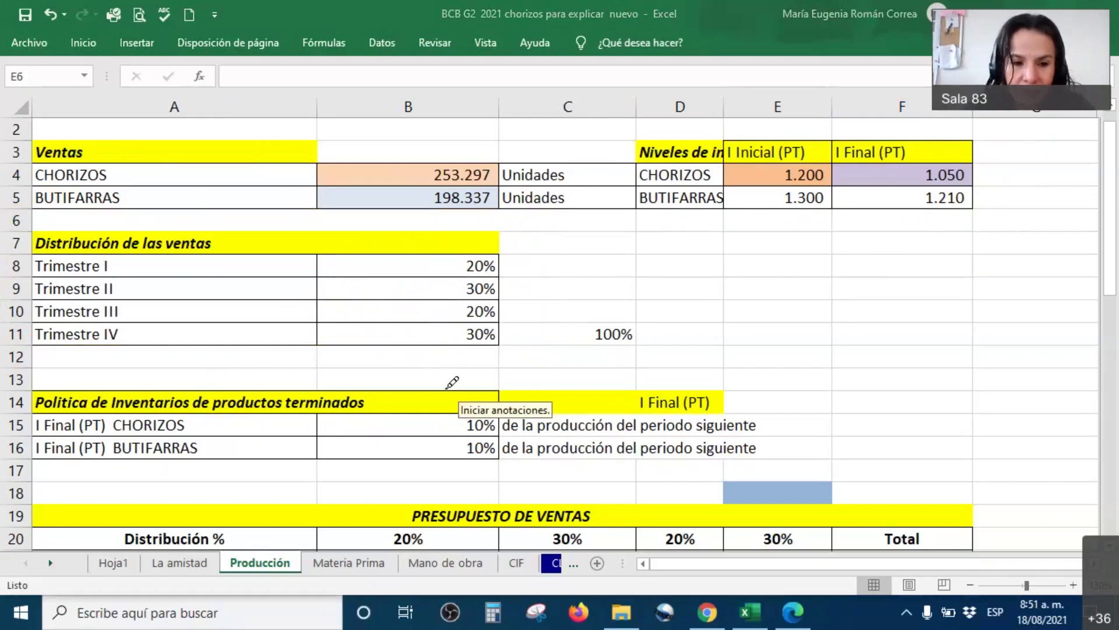
Circle the I Final (PT) note in C14:D15 in red, tick it and the CHORIZOS percentage, and clear the marks
scroll(408, 383, "down", 2)
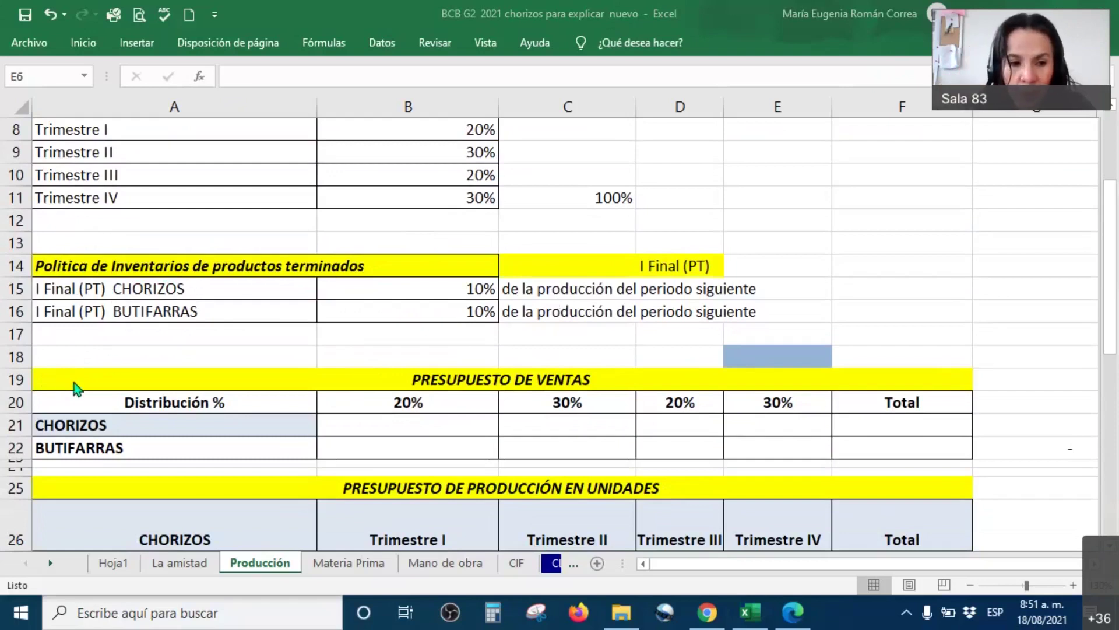
mouse_move(505, 295)
left_mouse_down()
mouse_move(788, 294)
mouse_move(723, 233)
mouse_move(494, 248)
mouse_move(489, 275)
mouse_move(510, 302)
left_mouse_up()
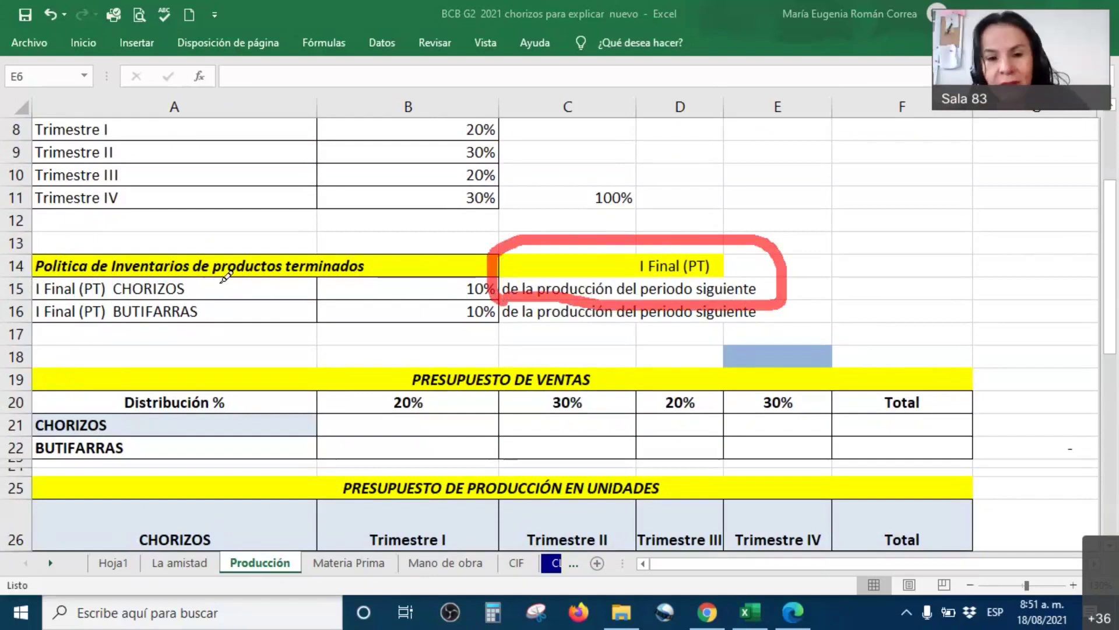
mouse_move(377, 289)
left_mouse_down()
mouse_move(389, 298)
mouse_move(436, 249)
left_mouse_up()
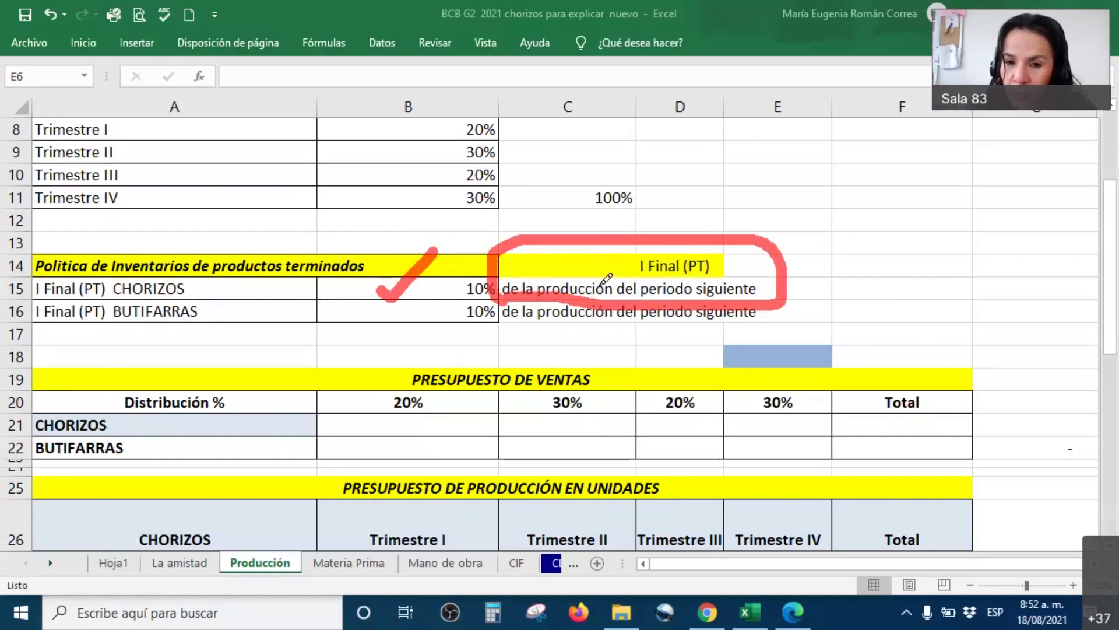
left_click_drag(585, 269, 665, 202)
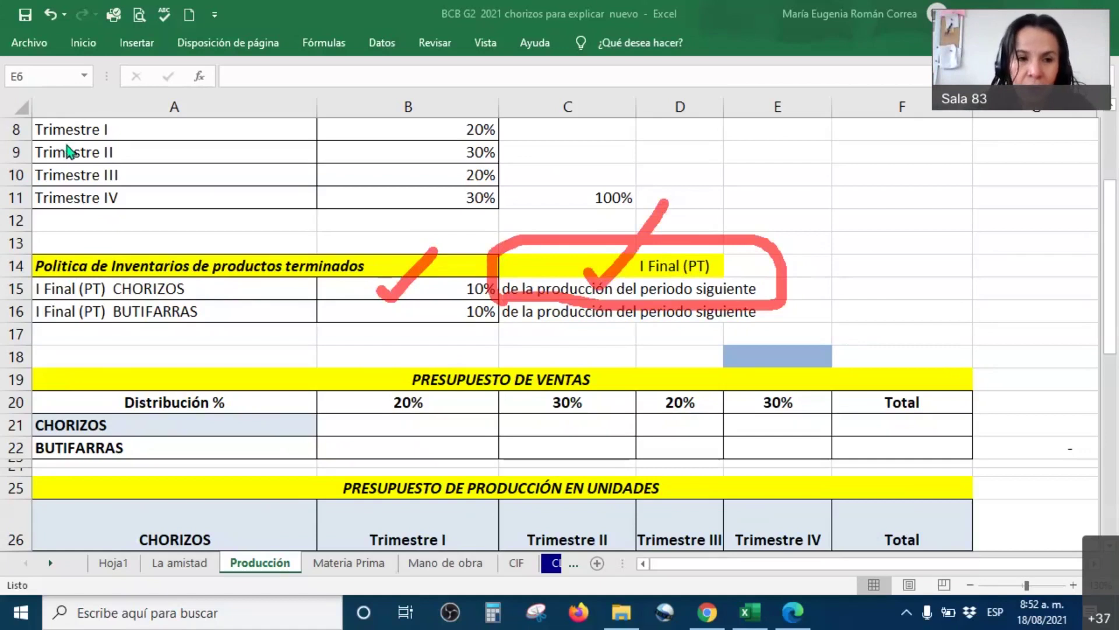
mouse_move(483, 289)
left_mouse_down()
mouse_move(487, 312)
mouse_move(768, 312)
mouse_move(468, 304)
mouse_move(474, 292)
mouse_move(465, 305)
left_mouse_up()
left_click(408, 314)
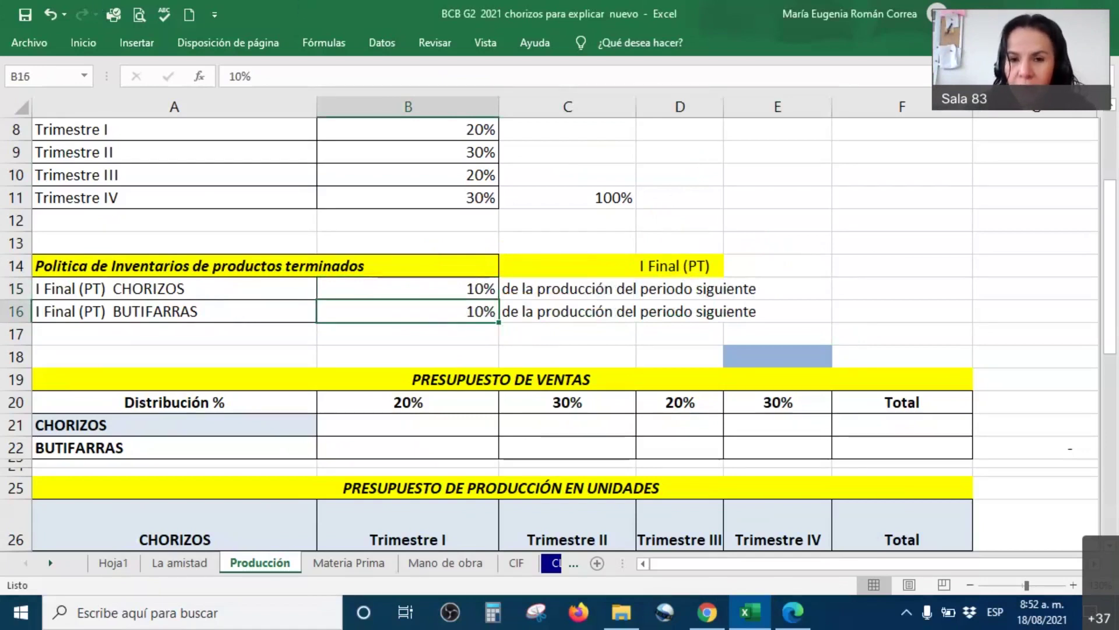
Point out the finished-product inventory policy by selecting I Final (PT) in D14, the notes in C15:D16 and the range B14:D16 in turn
scroll(598, 152, "up", 1)
scroll(598, 153, "up", 2)
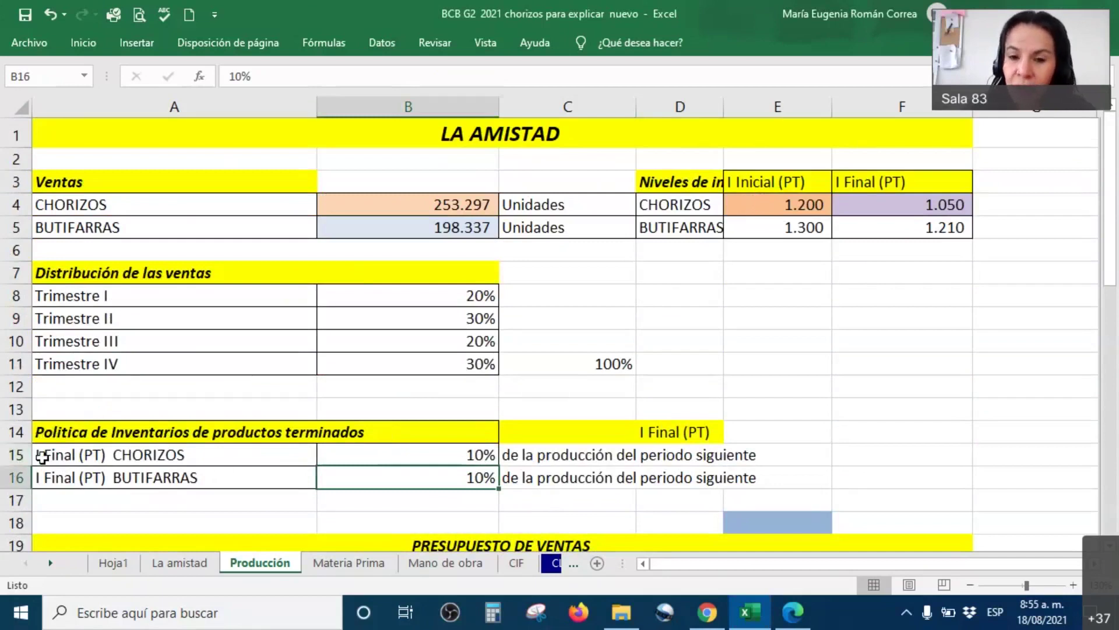
left_click_drag(653, 431, 647, 470)
left_click(653, 432)
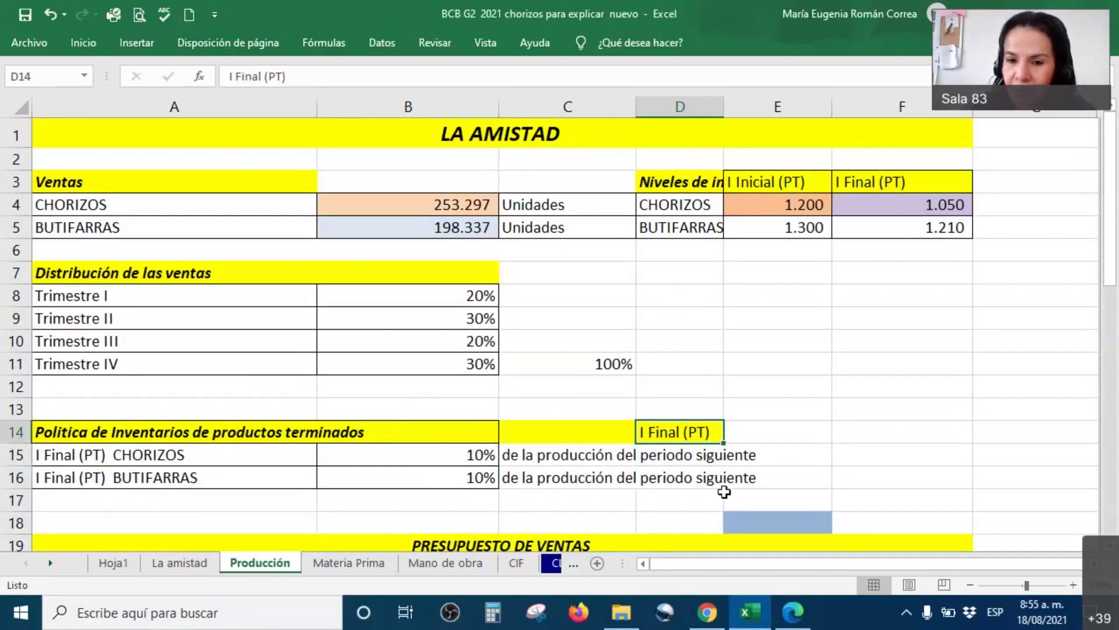
left_click_drag(534, 454, 666, 476)
key("ctrl+v")
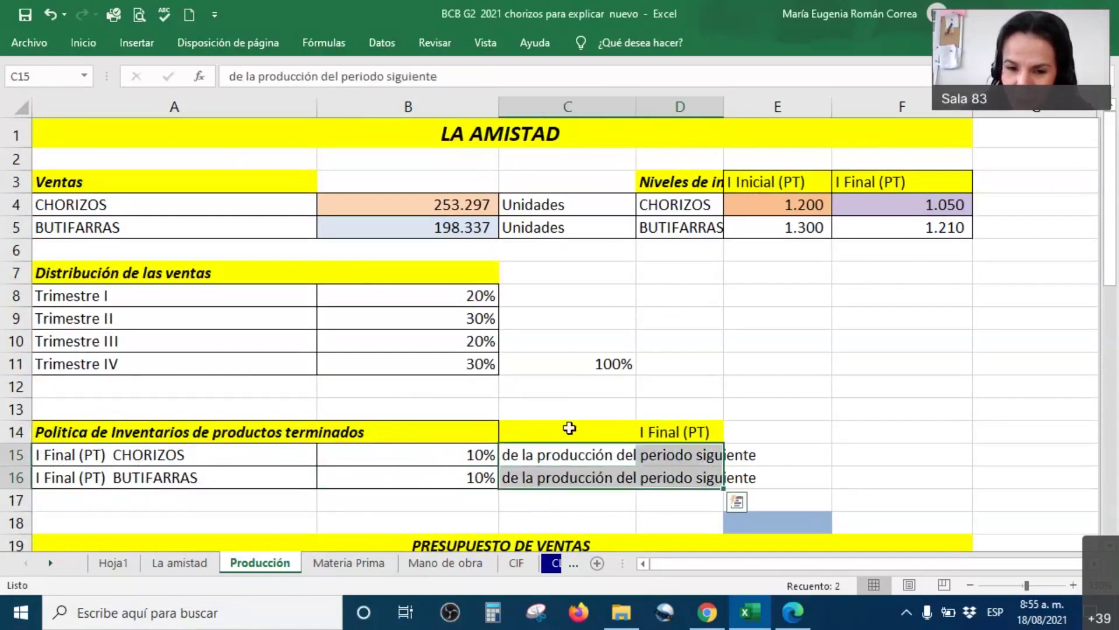
left_click(571, 433)
left_click_drag(469, 435, 647, 476)
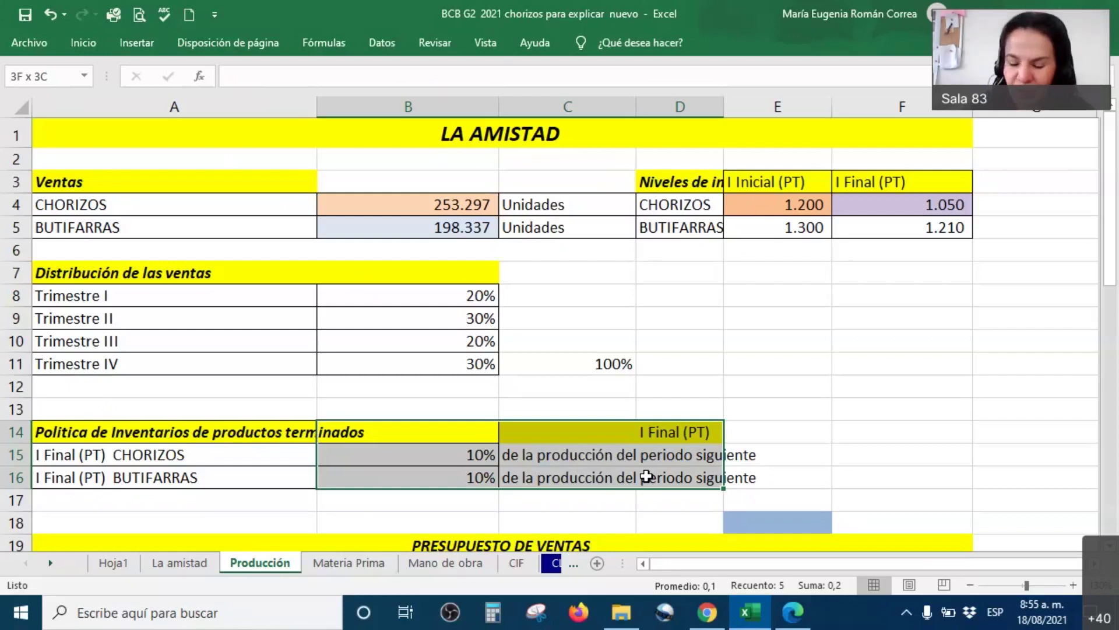
left_click_drag(646, 476, 646, 476)
left_click(417, 507)
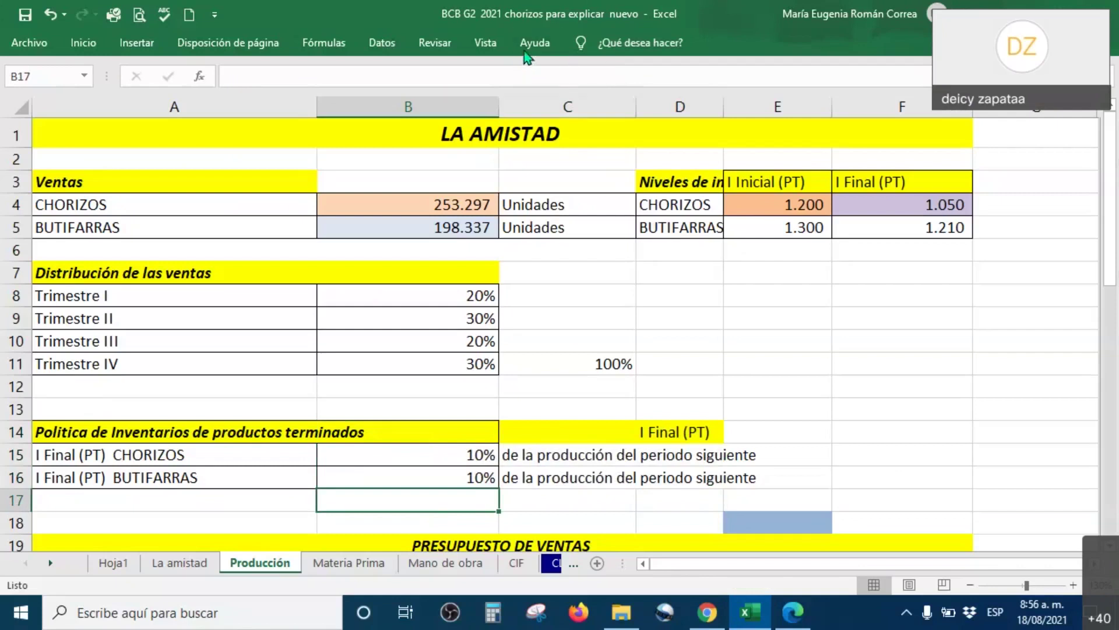
Split the worksheet window, remove the vertical divider, and move the horizontal one up to just below row 11
left_click(473, 53)
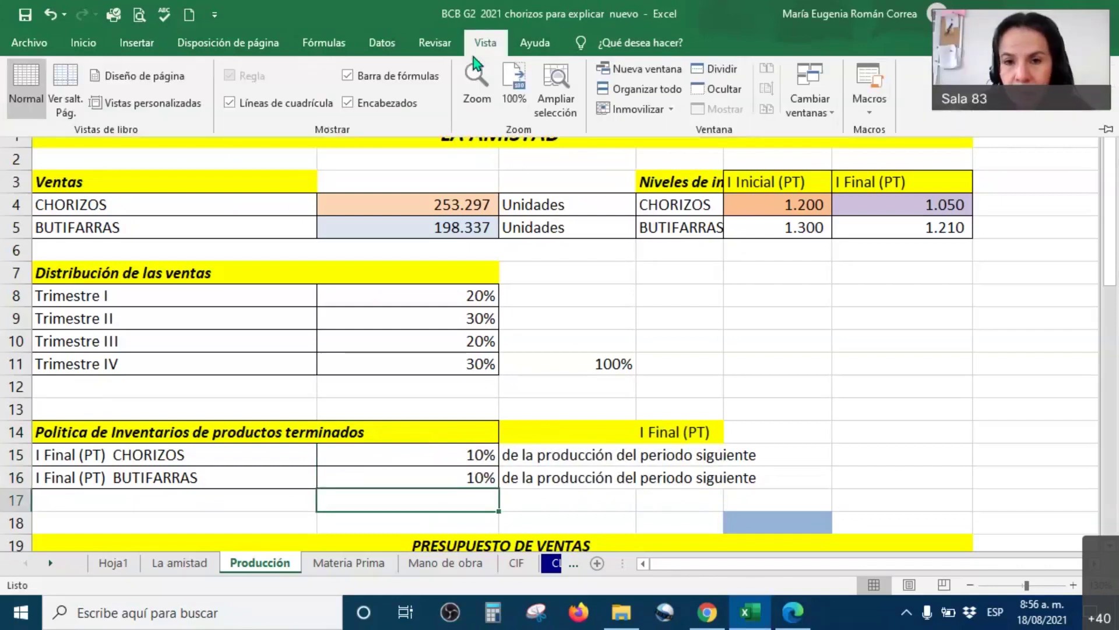
left_click(694, 70)
mouse_move(319, 273)
left_mouse_down()
mouse_move(111, 260)
mouse_move(318, 272)
left_mouse_up()
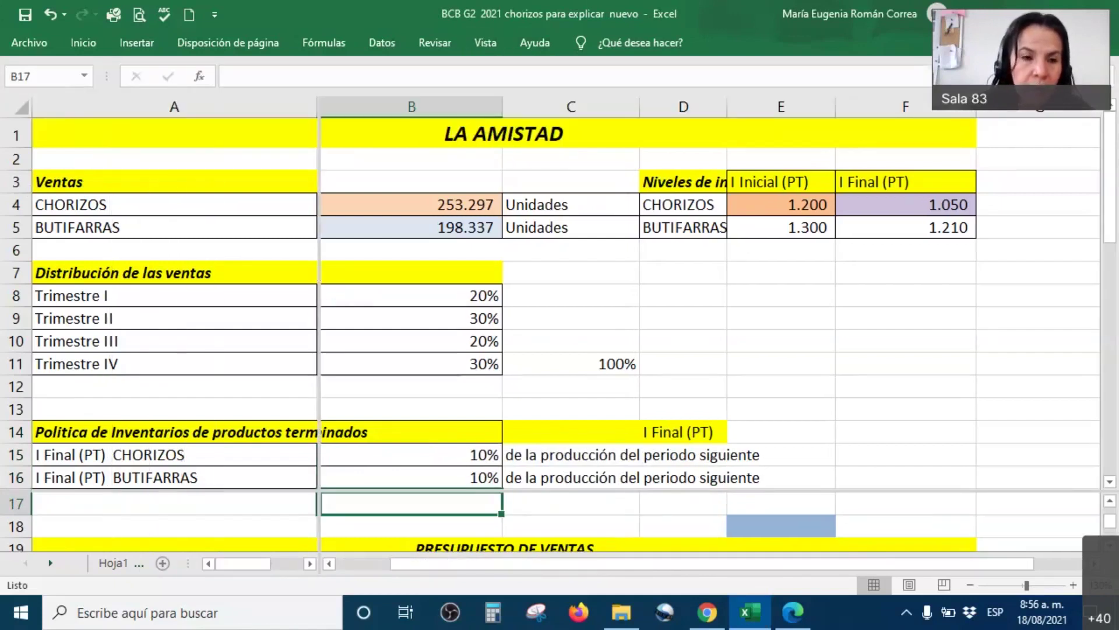
double_click(318, 273)
left_click_drag(367, 490, 400, 378)
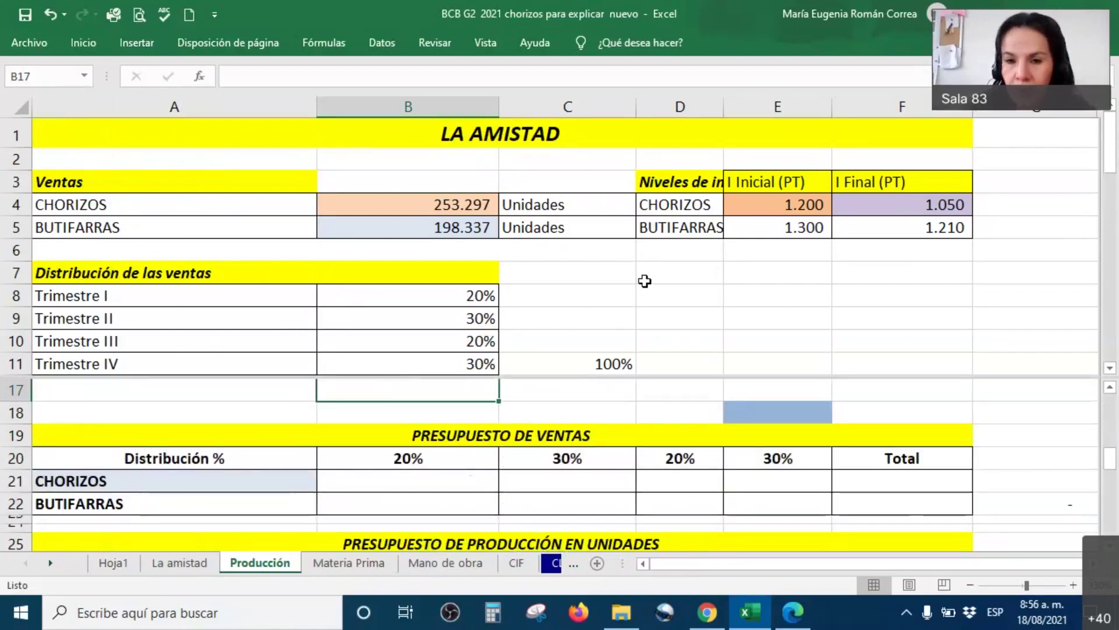
Arrange the split panes to show rows 7 to 12 above and the sales and production budget formats from row 17 below
scroll(629, 268, "down", 1)
left_click(583, 245)
scroll(582, 247, "down", 1)
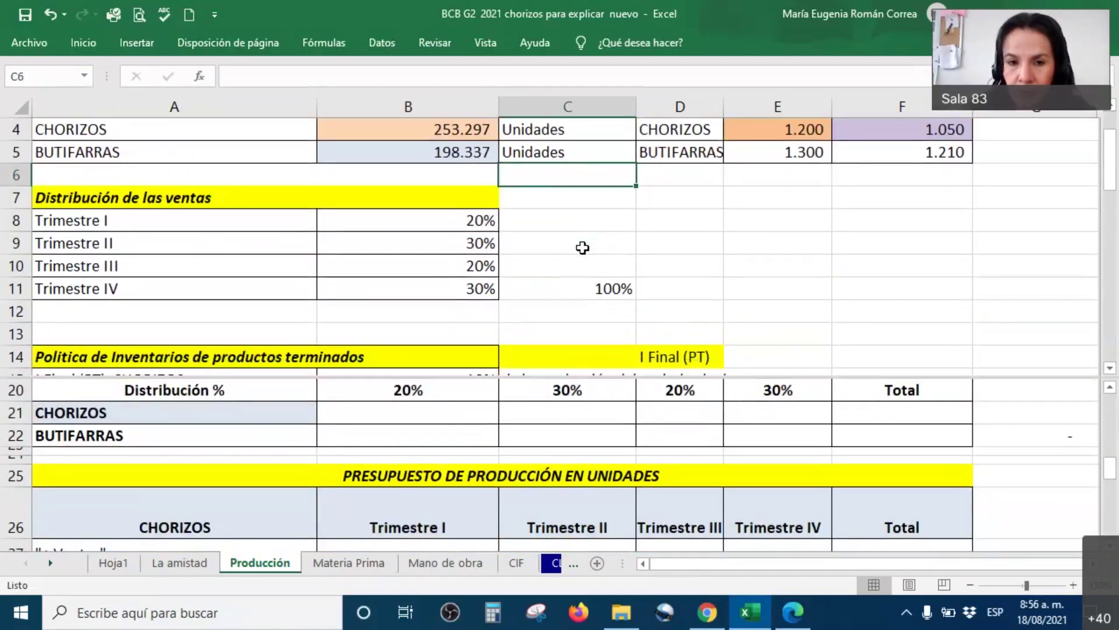
scroll(582, 248, "down", 1)
left_click_drag(549, 343, 564, 255)
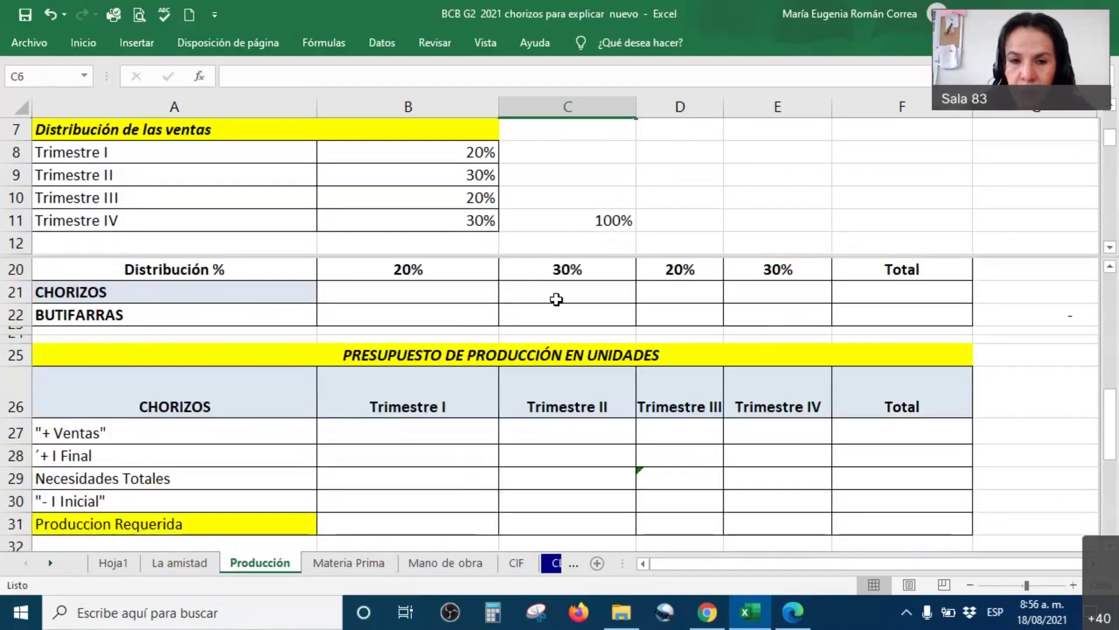
left_click(554, 309)
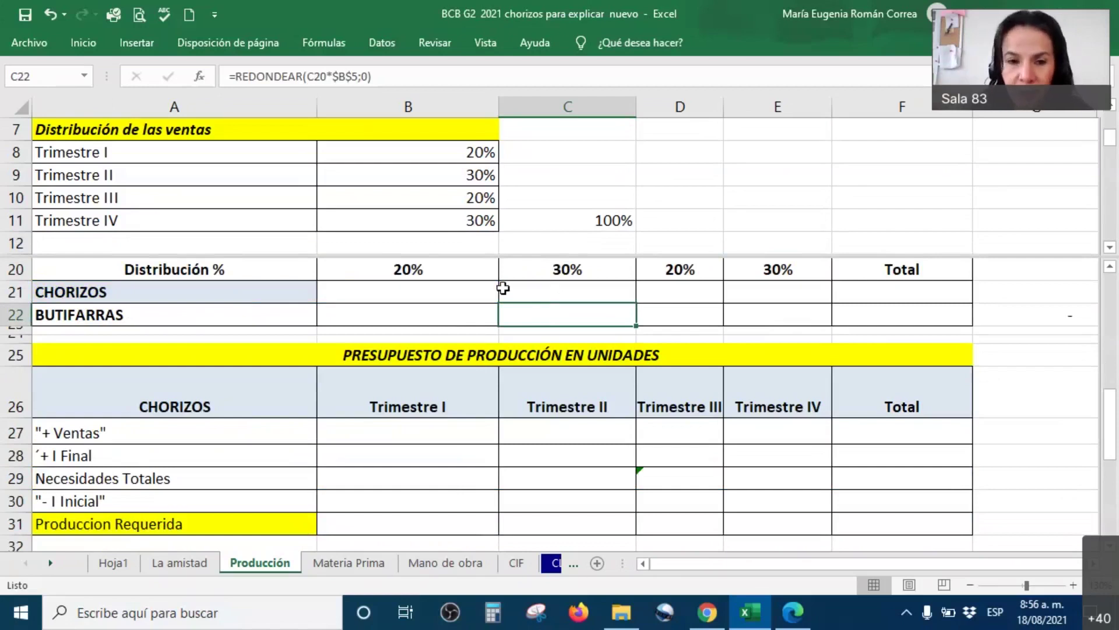
scroll(502, 317, "up", 1)
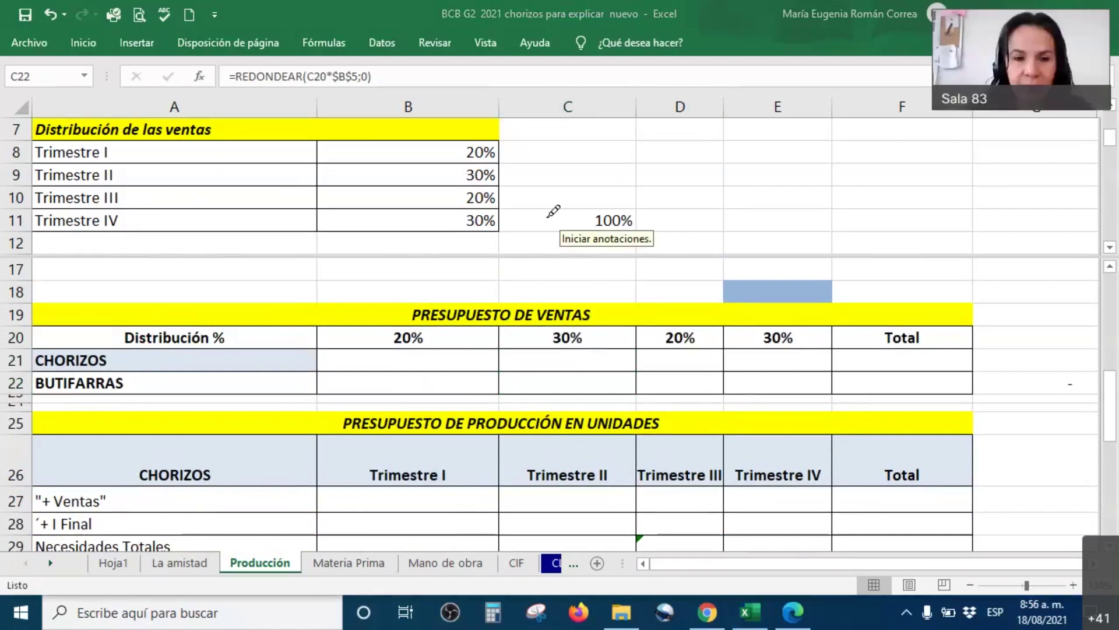
Mark in red the sales budget, its Distribución % label, and the matching Trimestre I percentages in B8 and B20
mouse_move(990, 316)
left_mouse_down()
mouse_move(995, 341)
mouse_move(1117, 254)
left_mouse_up()
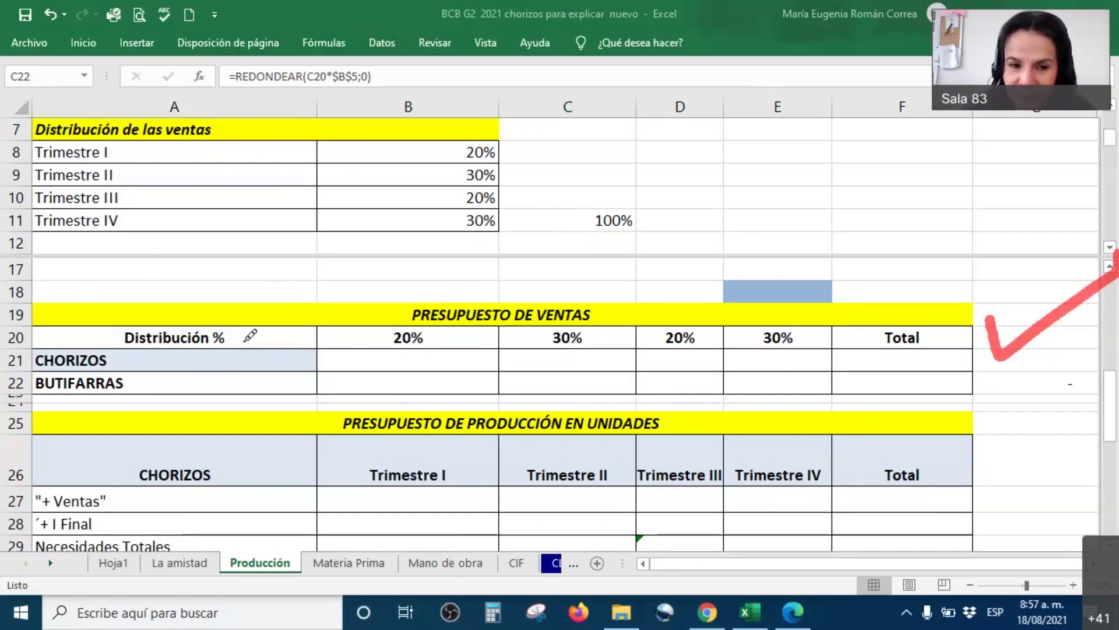
left_click_drag(267, 338, 354, 338)
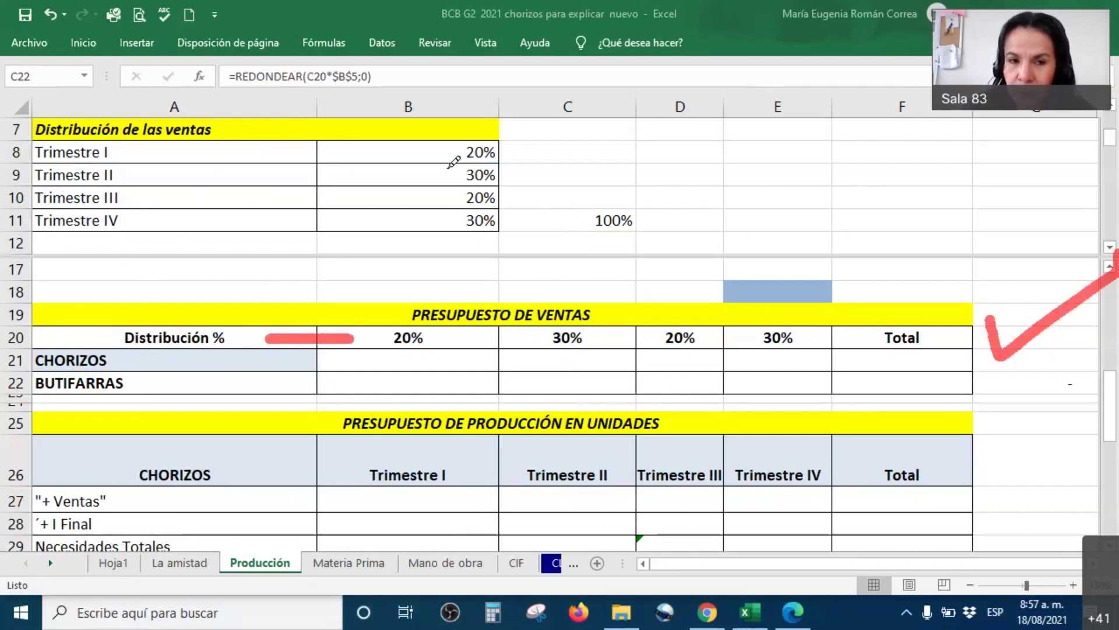
left_click_drag(495, 144, 533, 120)
left_click(447, 338)
left_click_drag(448, 338, 500, 302)
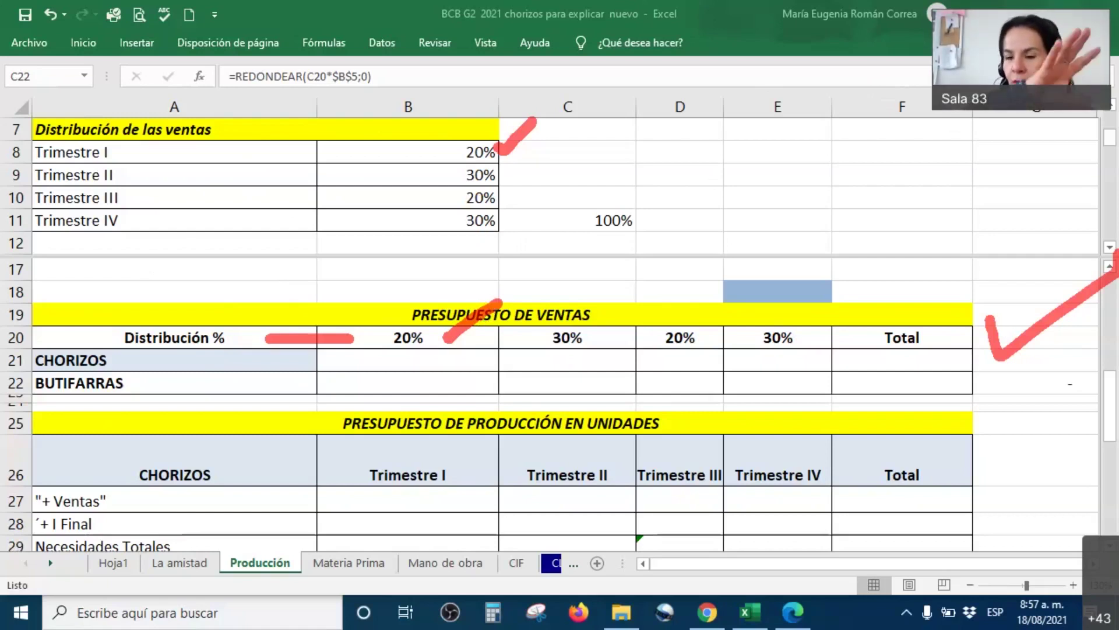
Link the sales budget's distribution percentages in B20 and C20 to the Trimestre I and Trimestre II values in B8 and B9
left_click(405, 341)
type("=+")
left_click(463, 153)
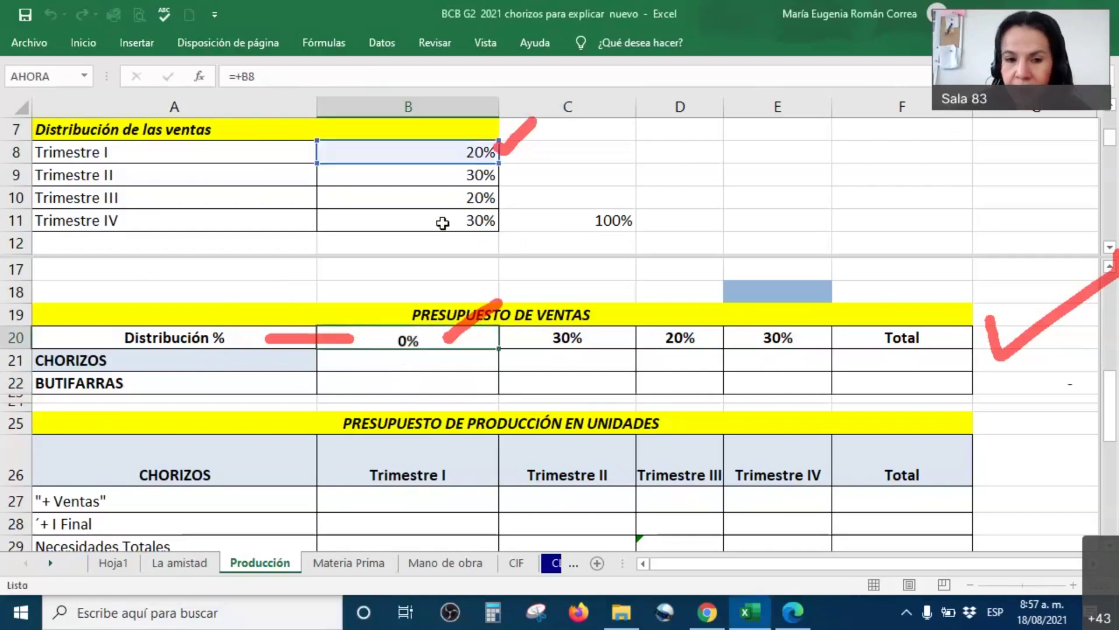
key("Return")
left_click(592, 339)
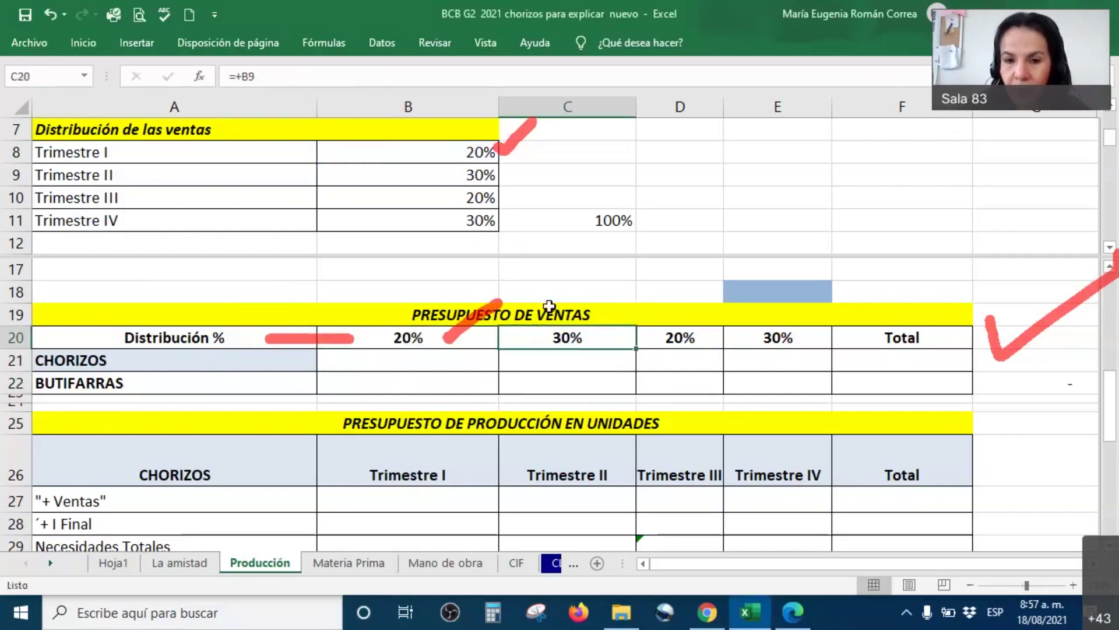
double_click(564, 339)
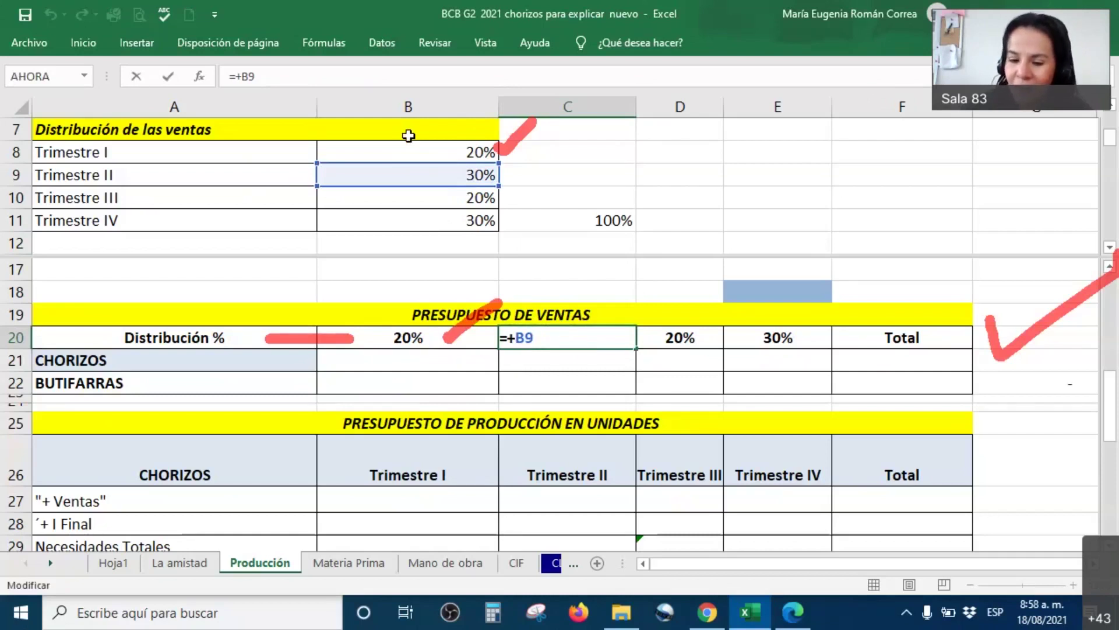
key("ctrl+Return")
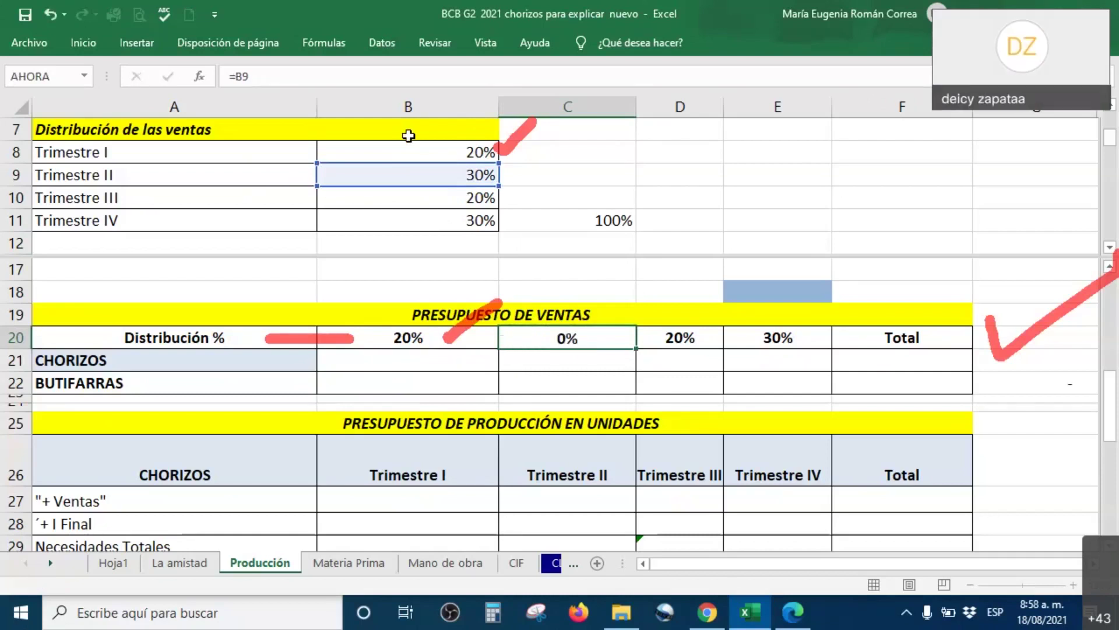
key("Return")
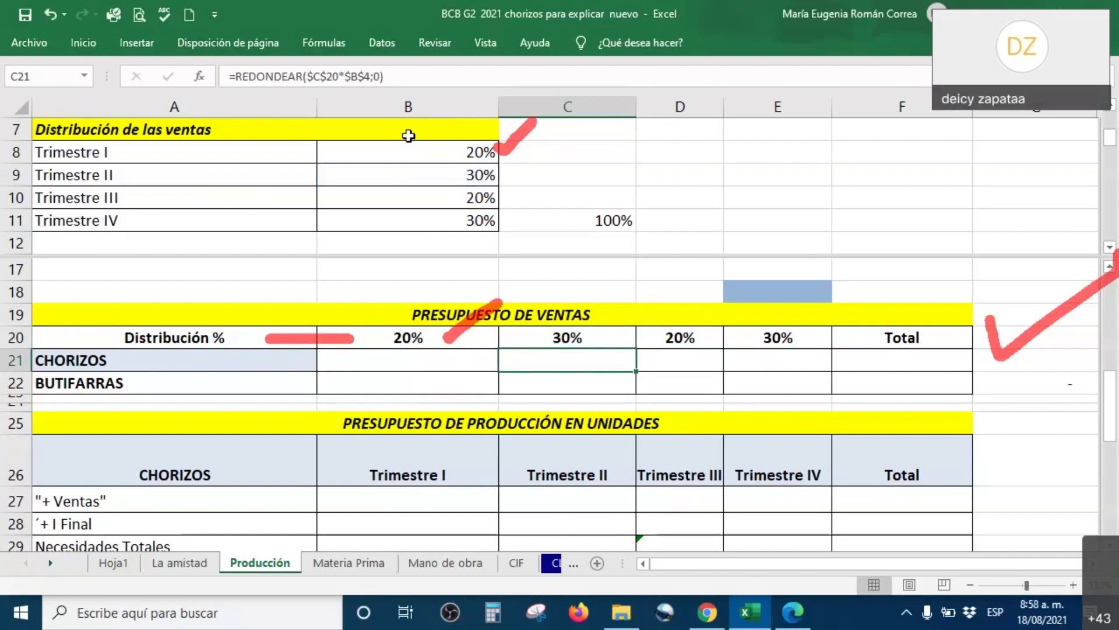
scroll(408, 135, "up", 1)
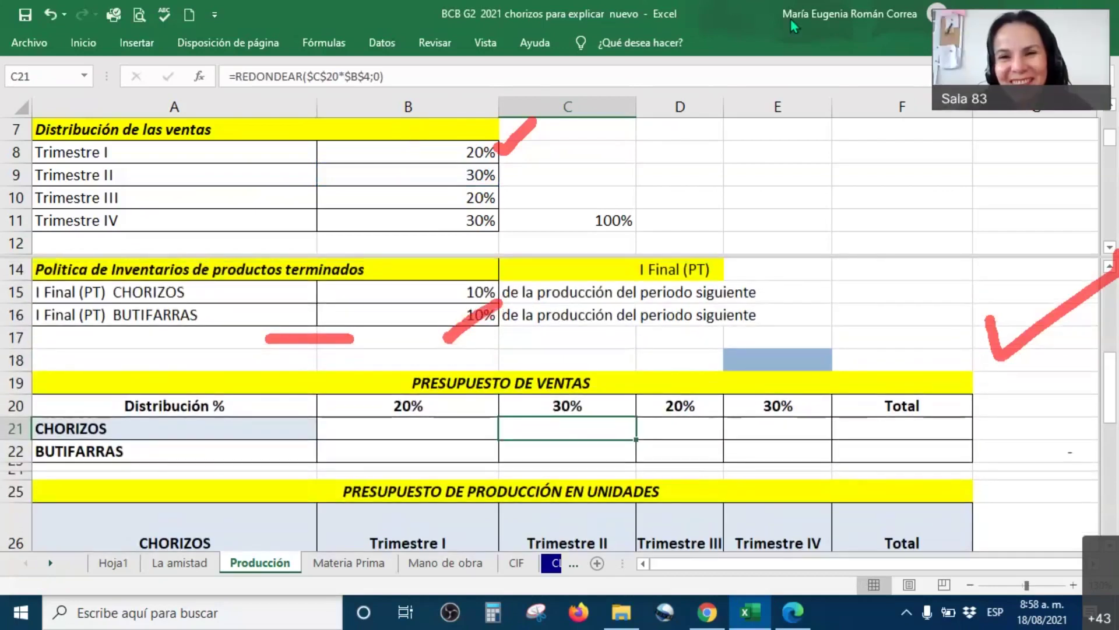
key("Up")
key("Up")
key("Up")
key("Up")
key("Up")
key("Up")
key("Up")
key("Up")
key("Up")
key("Up")
key("Up")
key("Left")
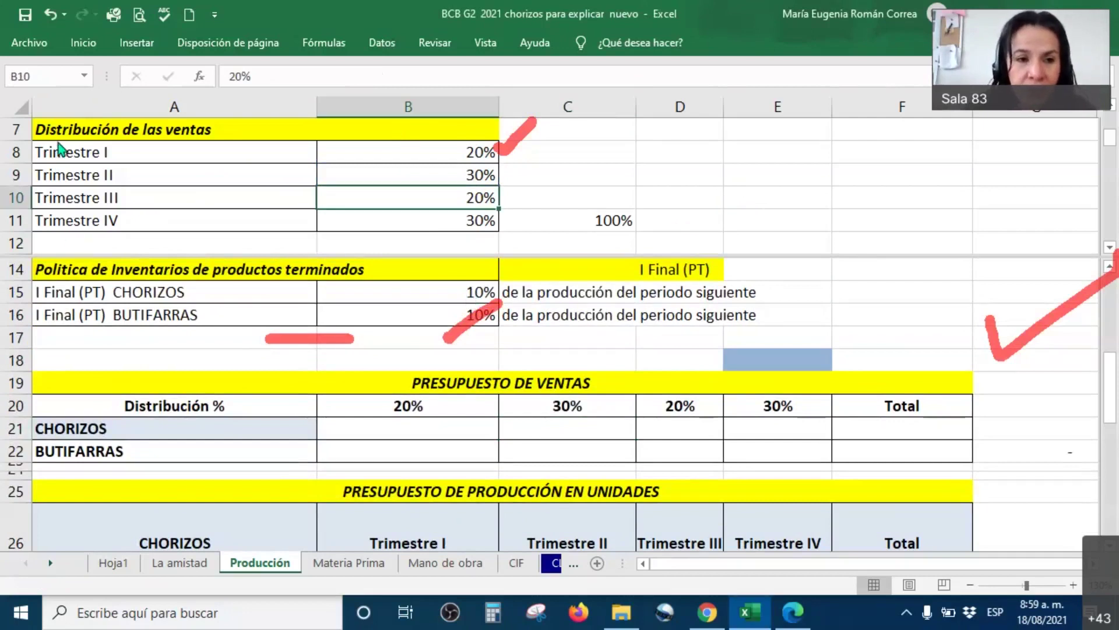
Clear the red marks and lower the horizontal split to show rows 1 to 9 above and the budget formats from row 17 below
left_click(310, 322)
left_click_drag(310, 397, 870, 452)
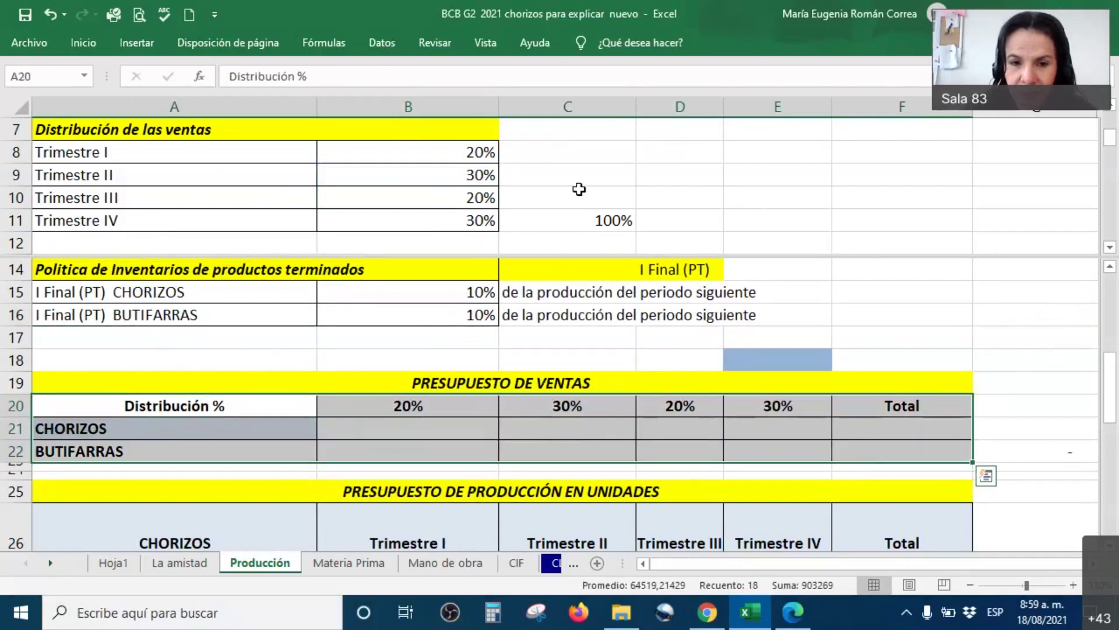
left_click(578, 189)
left_click_drag(532, 257, 531, 324)
left_click(568, 220)
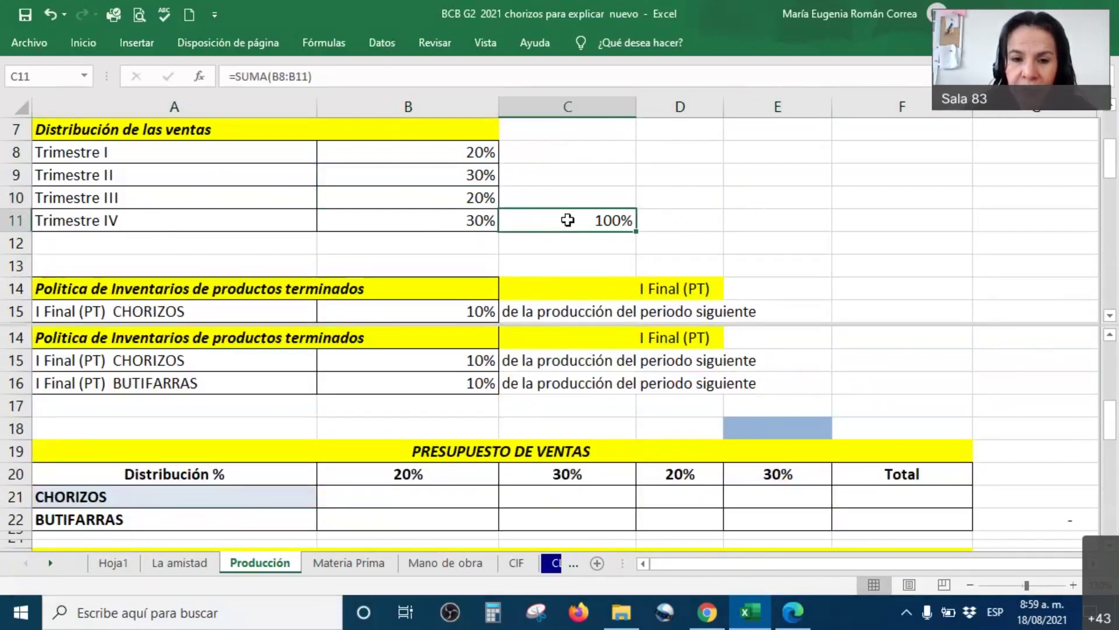
scroll(568, 220, "up", 2)
left_click(503, 369)
scroll(501, 368, "down", 1)
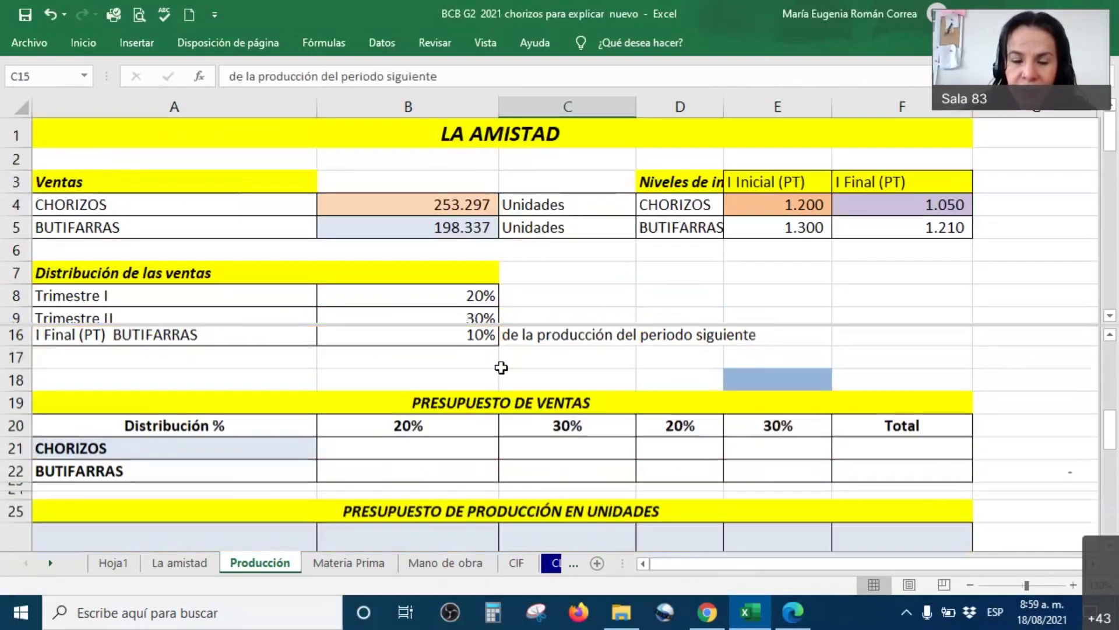
scroll(501, 367, "down", 1)
Enlarge the font to size 16 for the CHORIZOS sales in A4:B4 and the BUTIFARRAS sales amount in B5
left_click_drag(147, 203, 437, 207)
right_click(441, 204)
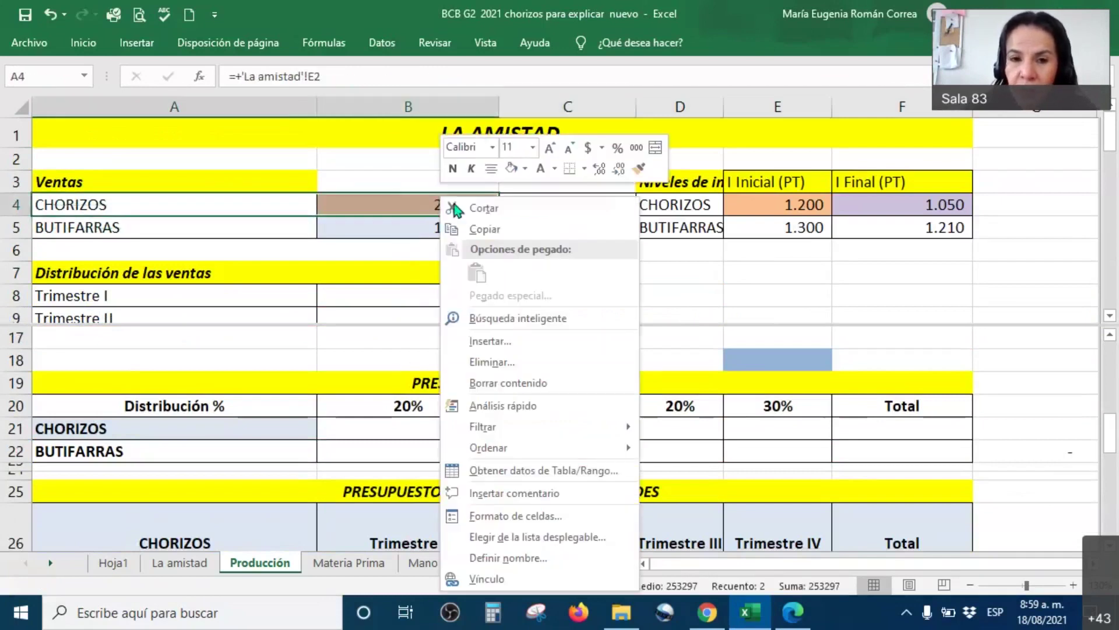
left_click(556, 153)
left_click(555, 153)
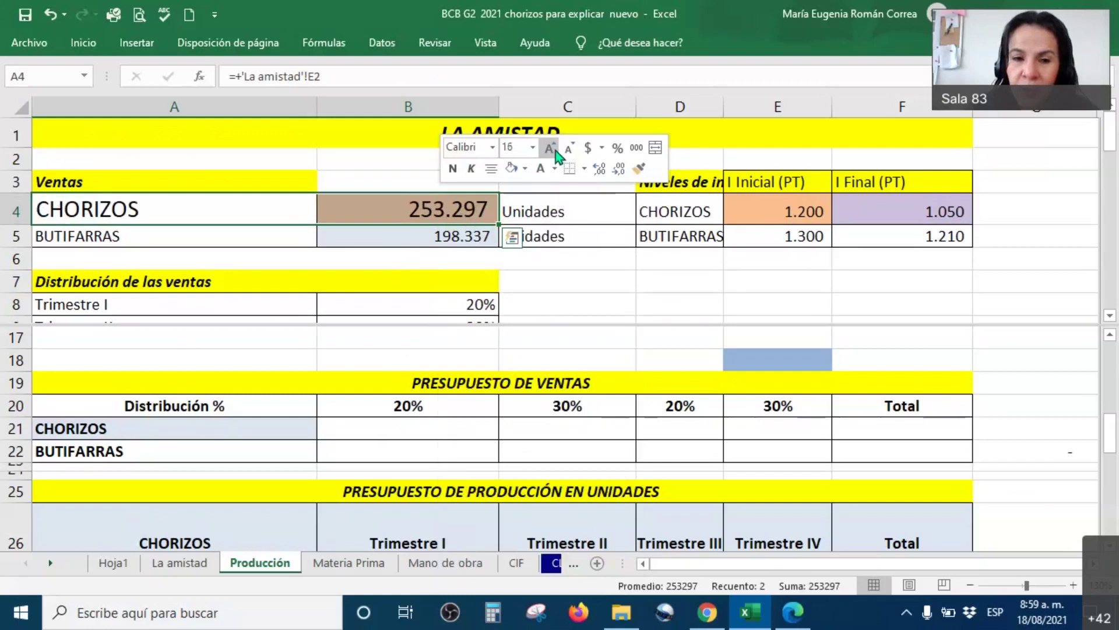
left_click(438, 235)
right_click(438, 235)
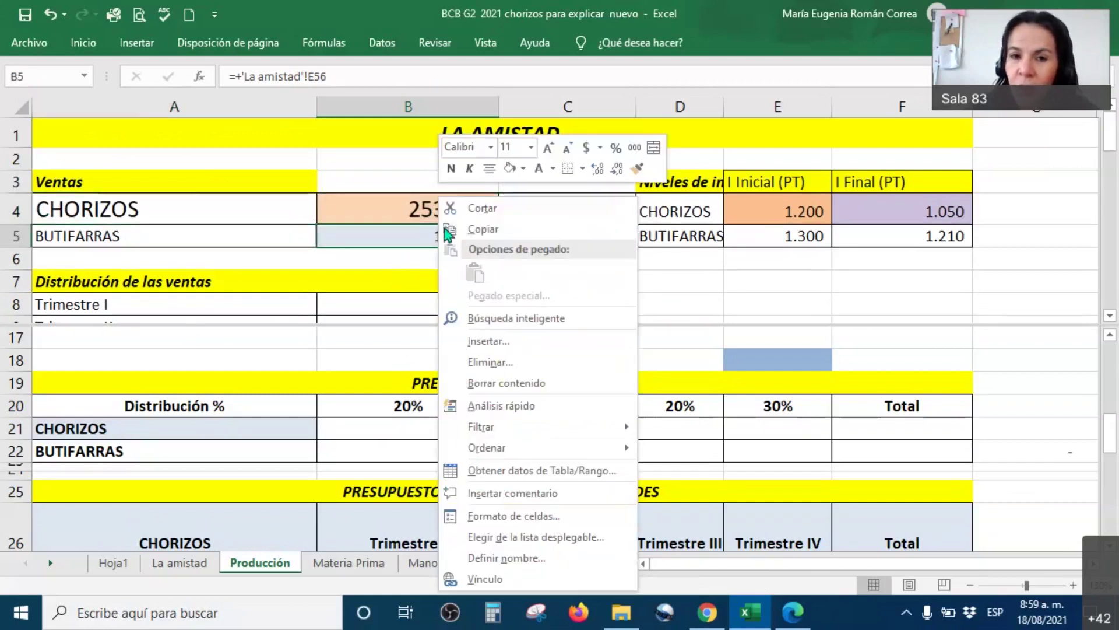
left_click(548, 150)
left_click(549, 151)
left_click(548, 151)
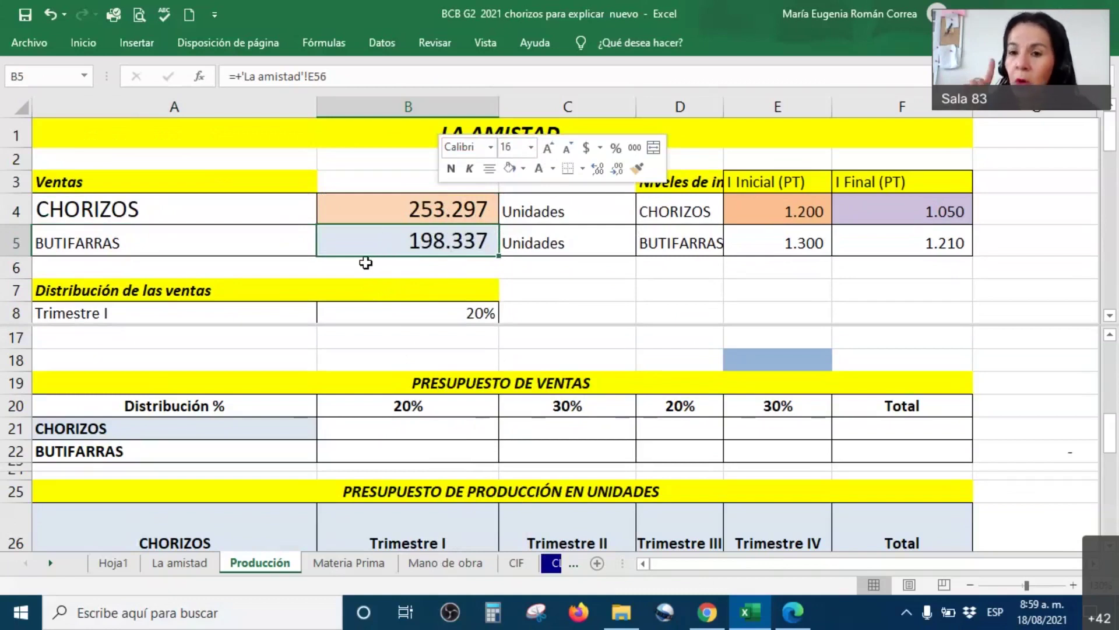
Mark in red the Trimestre I CHORIZOS cell B21, the annual CHORIZOS sales in B4 and the distribution percentage in B20
left_click(358, 429)
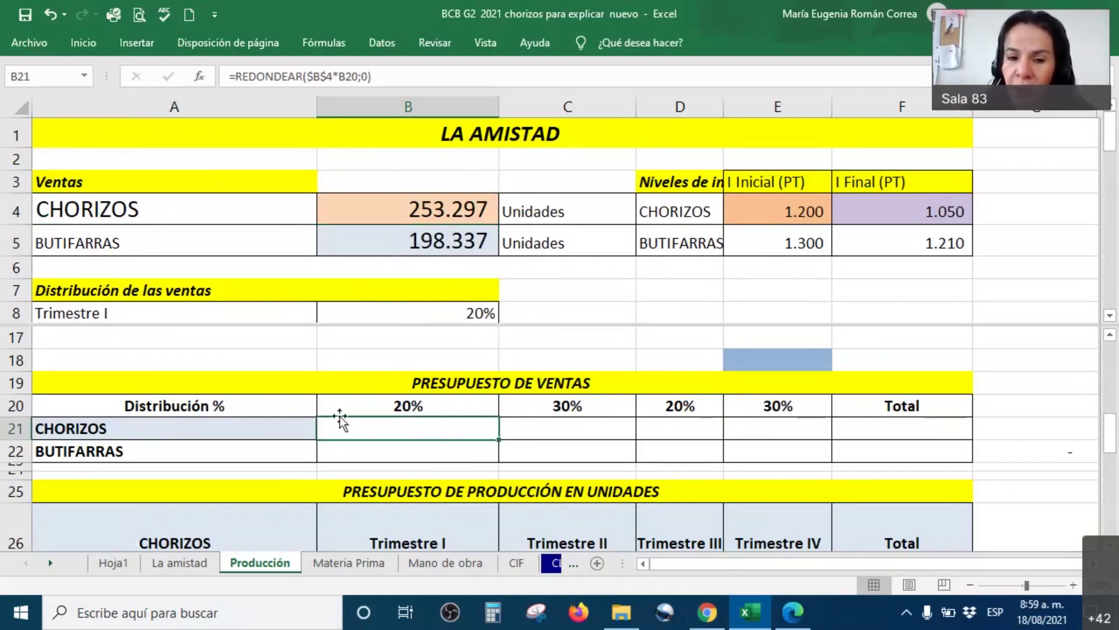
mouse_move(330, 418)
left_mouse_down()
mouse_move(336, 426)
mouse_move(372, 359)
left_mouse_up()
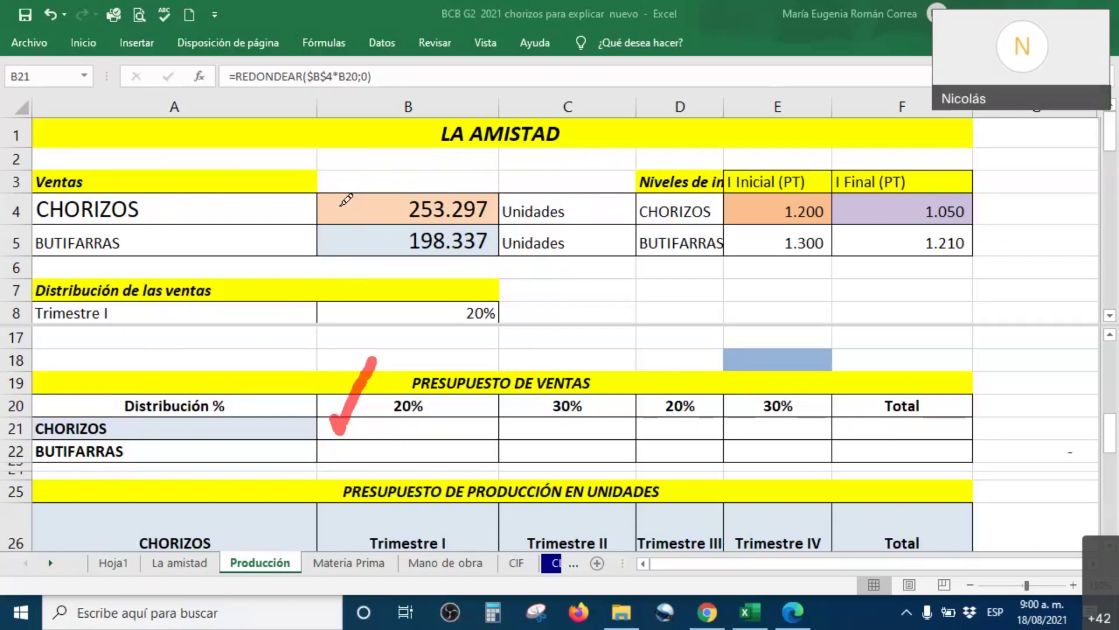
left_click_drag(491, 211, 524, 173)
mouse_move(428, 400)
left_mouse_down()
mouse_move(439, 412)
mouse_move(486, 368)
left_mouse_up()
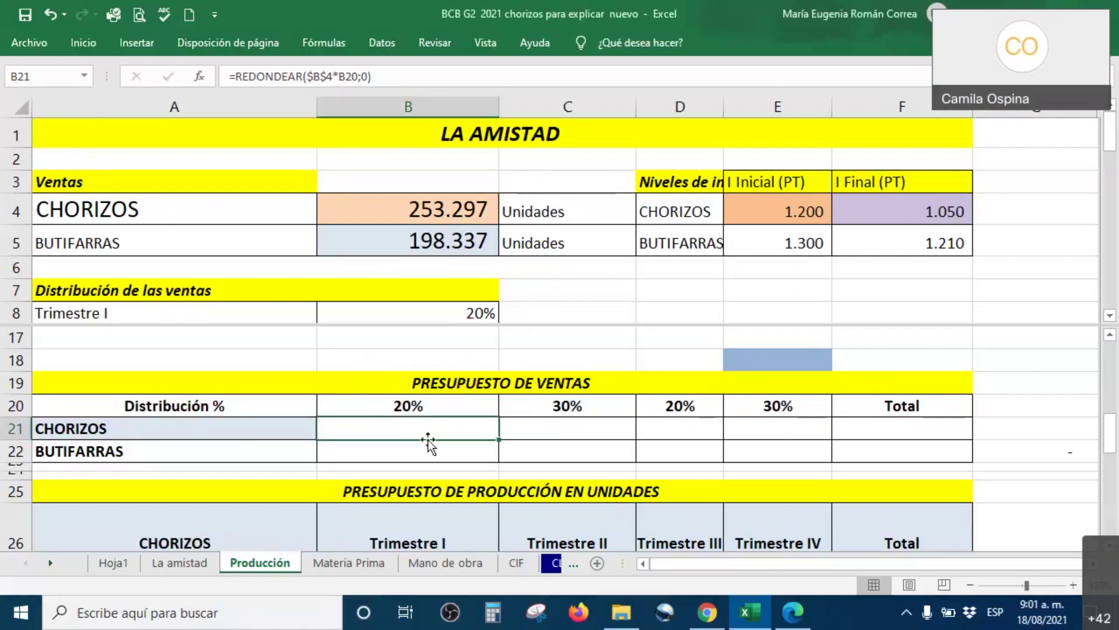
Apply a dark font colour to the CHORIZOS sales budget cells for Trimestre I and II, B21 and C21
right_click(446, 432)
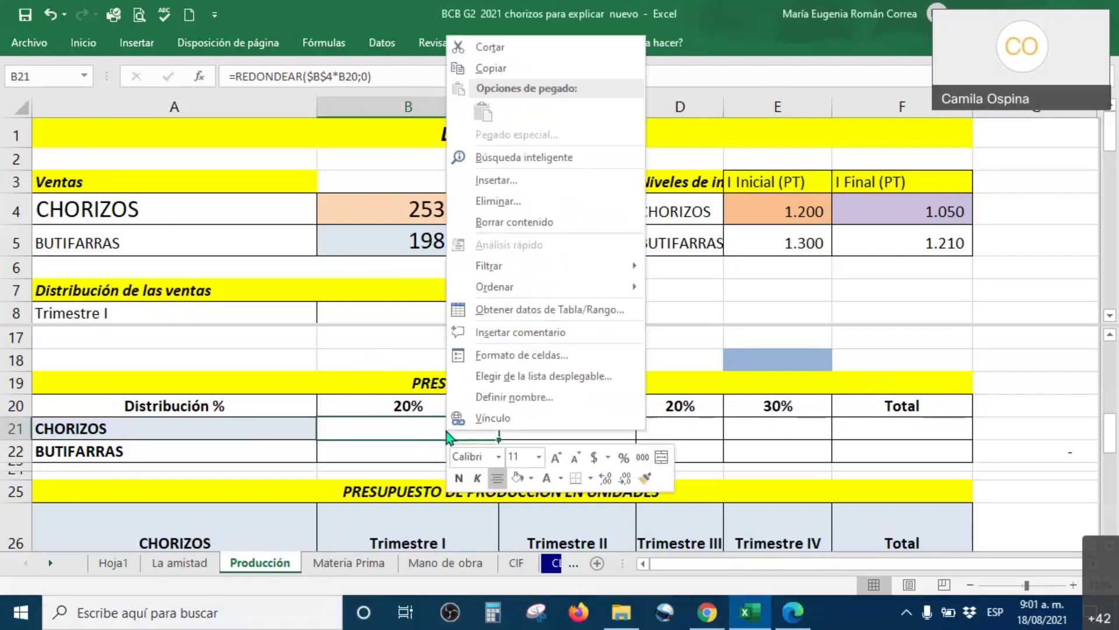
left_click(561, 478)
left_click(547, 299)
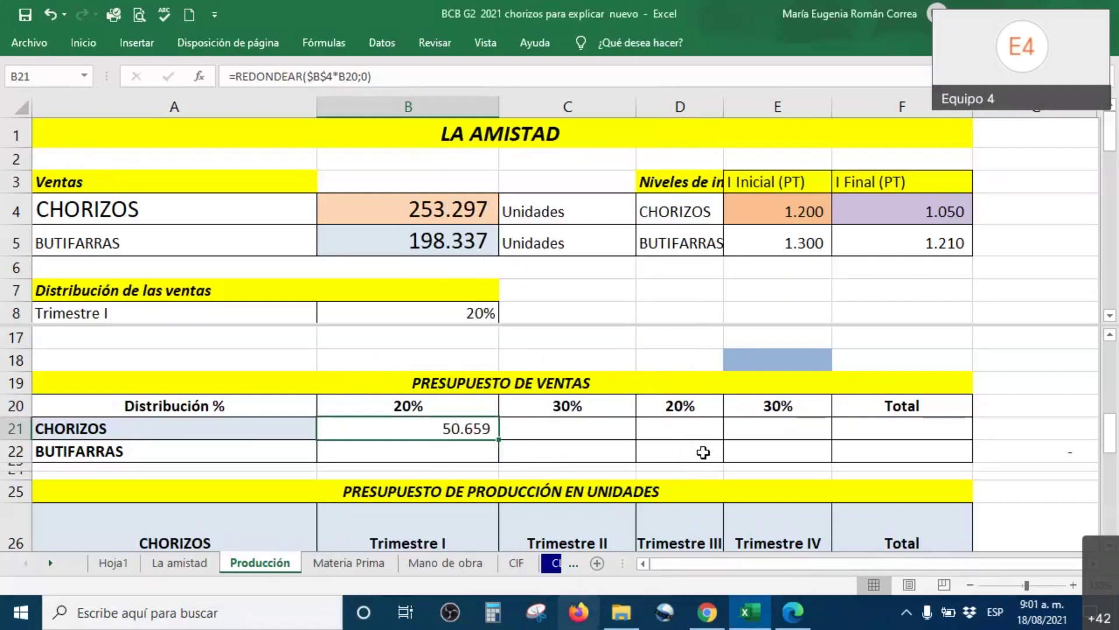
key("Right")
key("Right")
left_click_drag(456, 430, 756, 422)
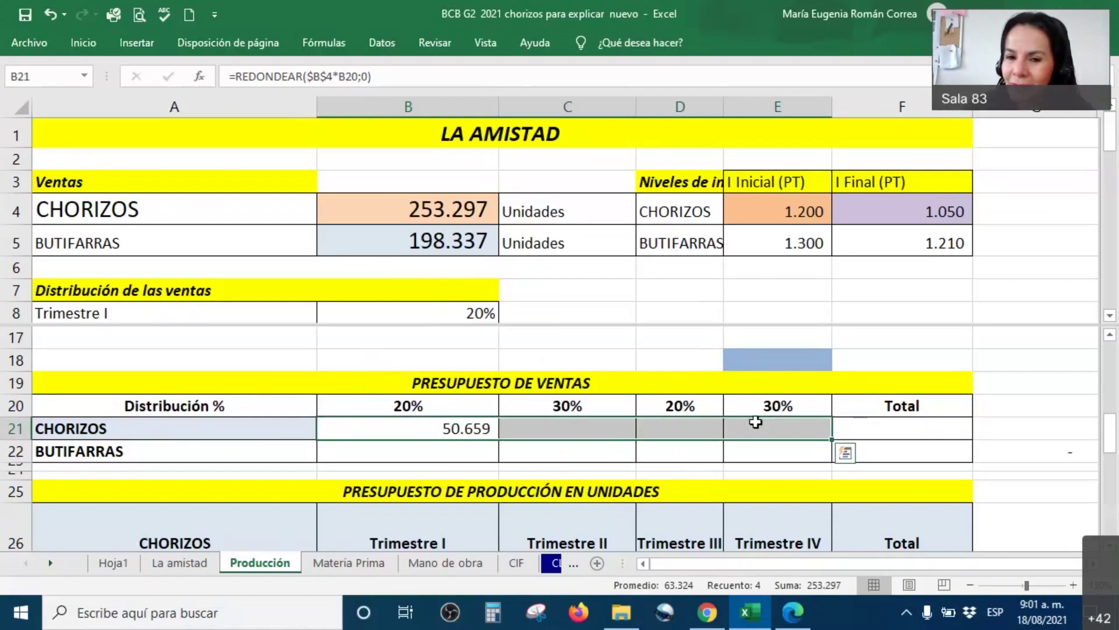
left_click(579, 427)
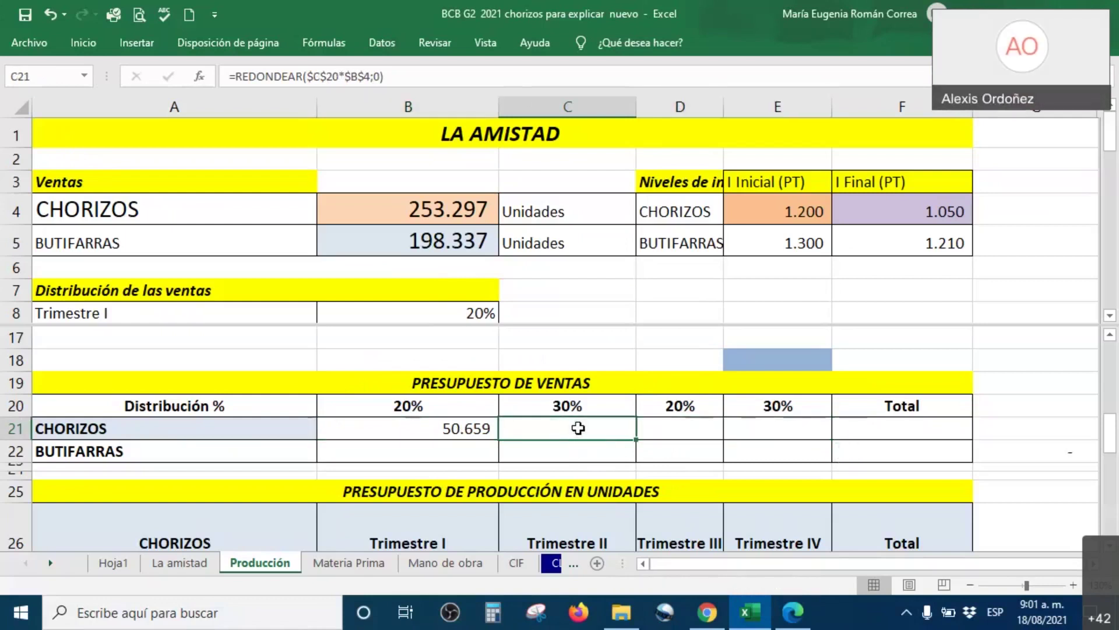
right_click(579, 431)
left_click(679, 478)
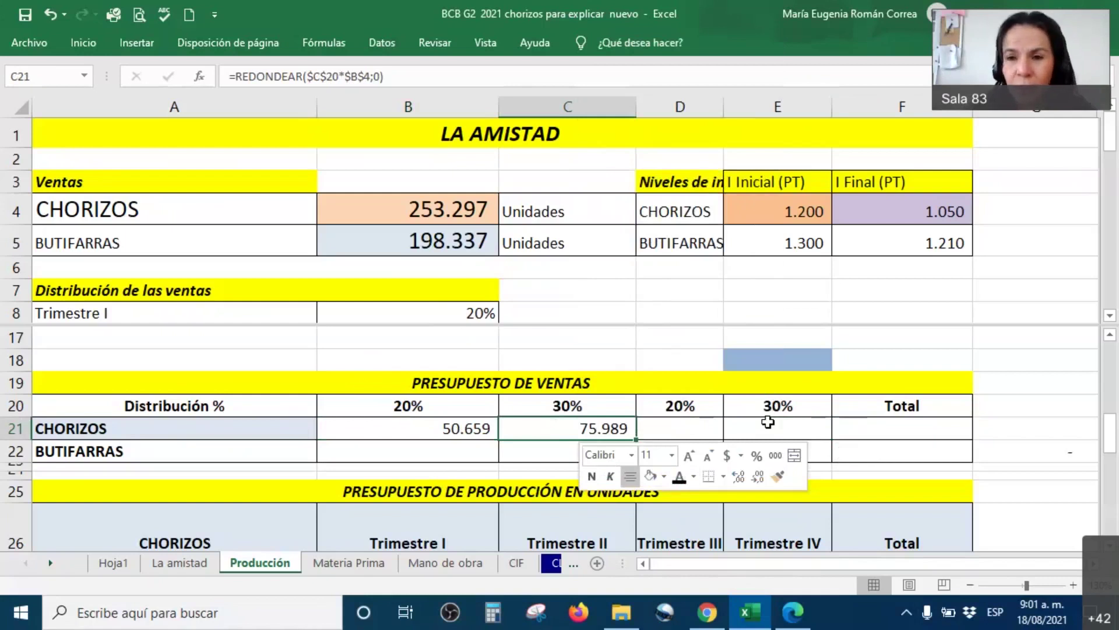
Clear the existing rounding formula from the Trimestre I CHORIZOS cell B21
left_click(422, 428)
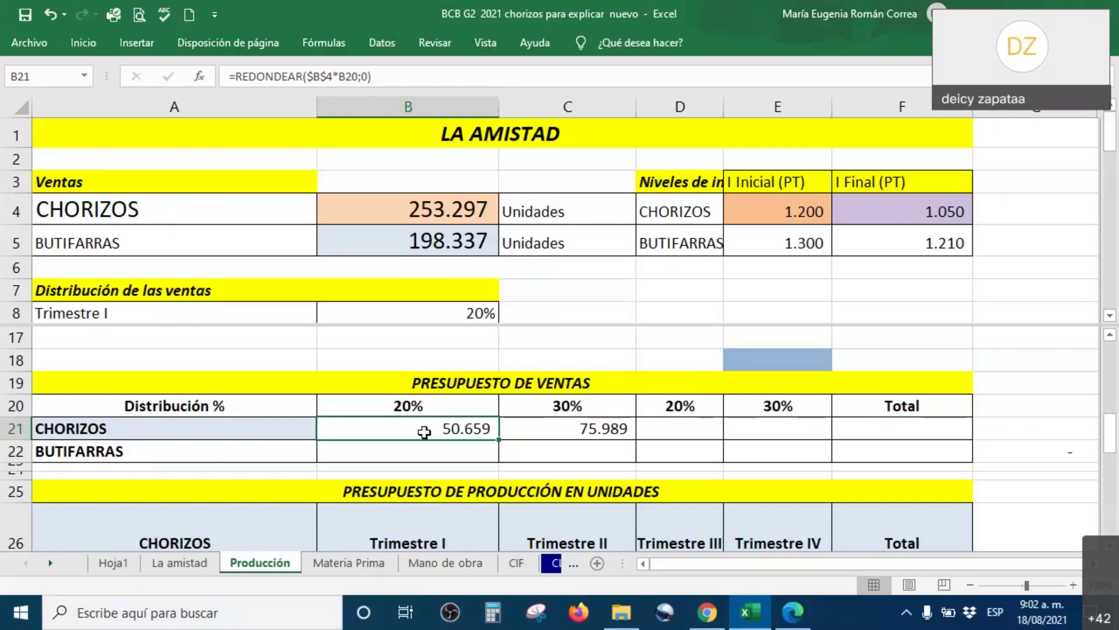
double_click(424, 432)
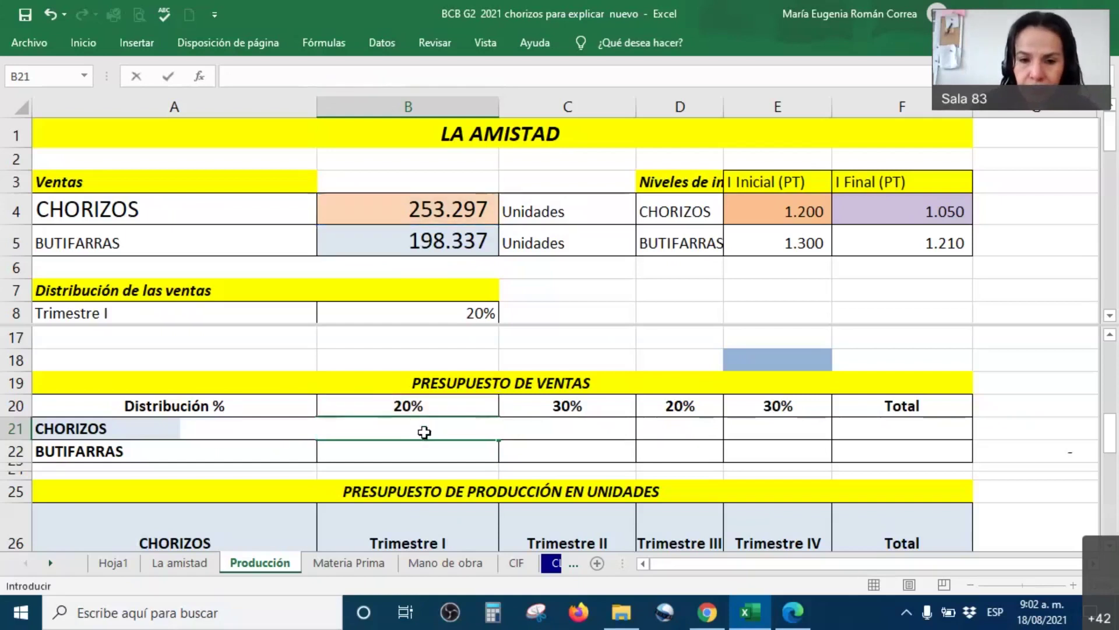
key("Return")
scroll(424, 432, "up", 2, "ctrl")
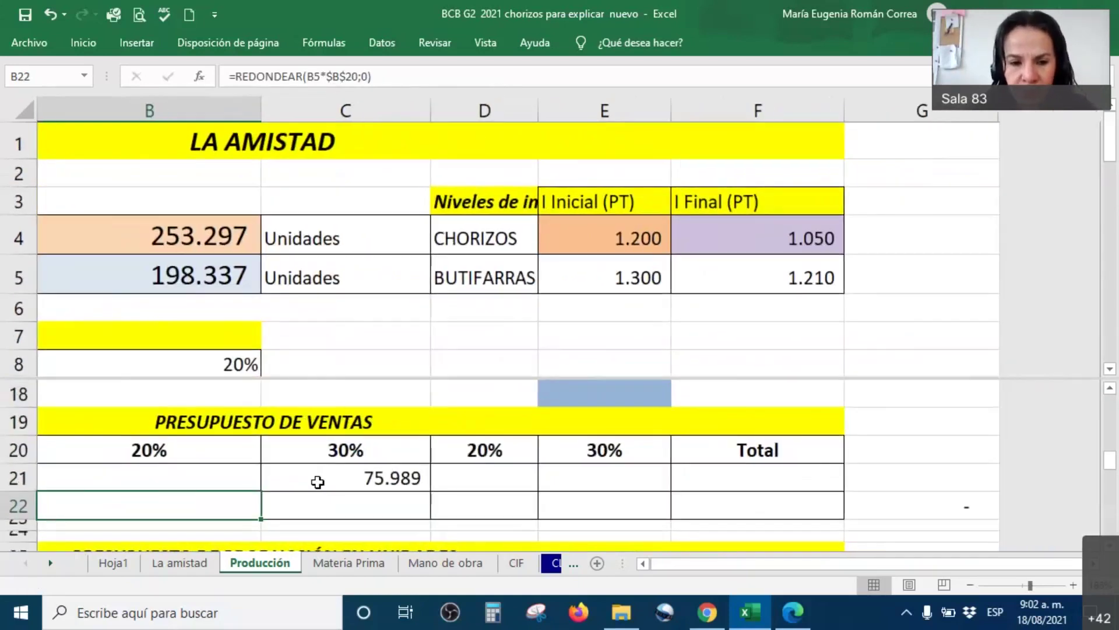
left_click(191, 476)
key("Left")
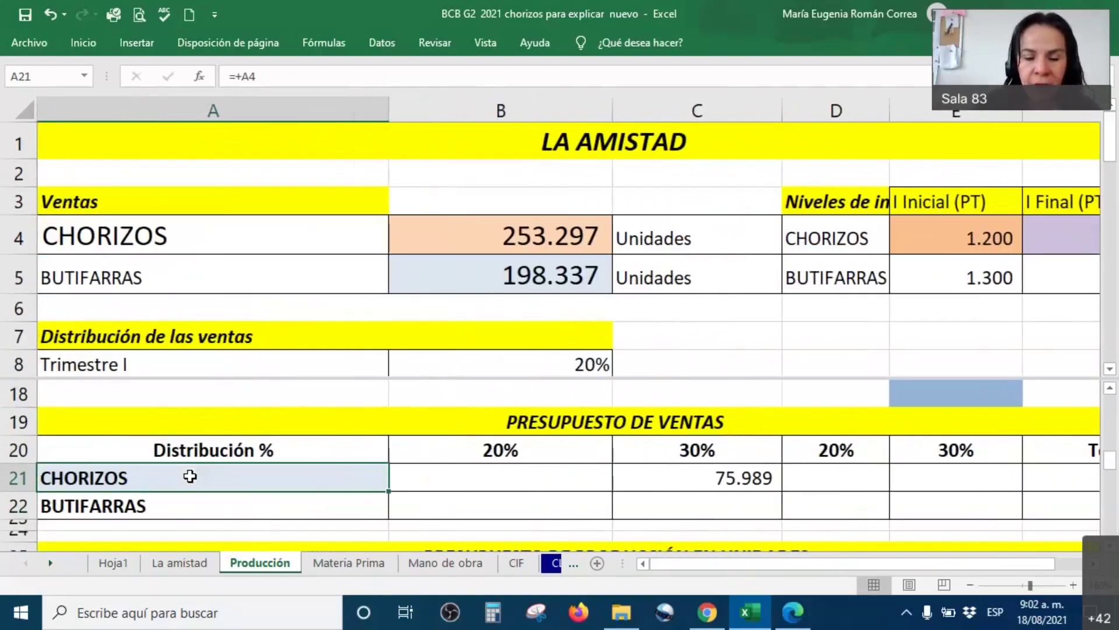
Enter =B4*B20 in B21 to calculate the Trimestre I CHORIZOS sales
left_click(478, 475)
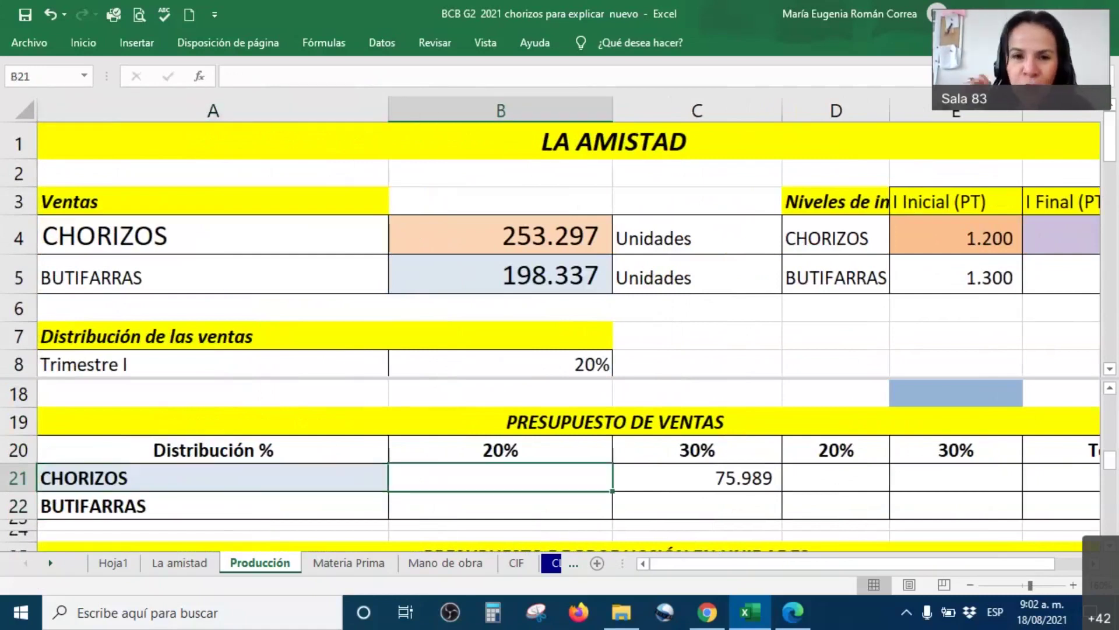
type("=")
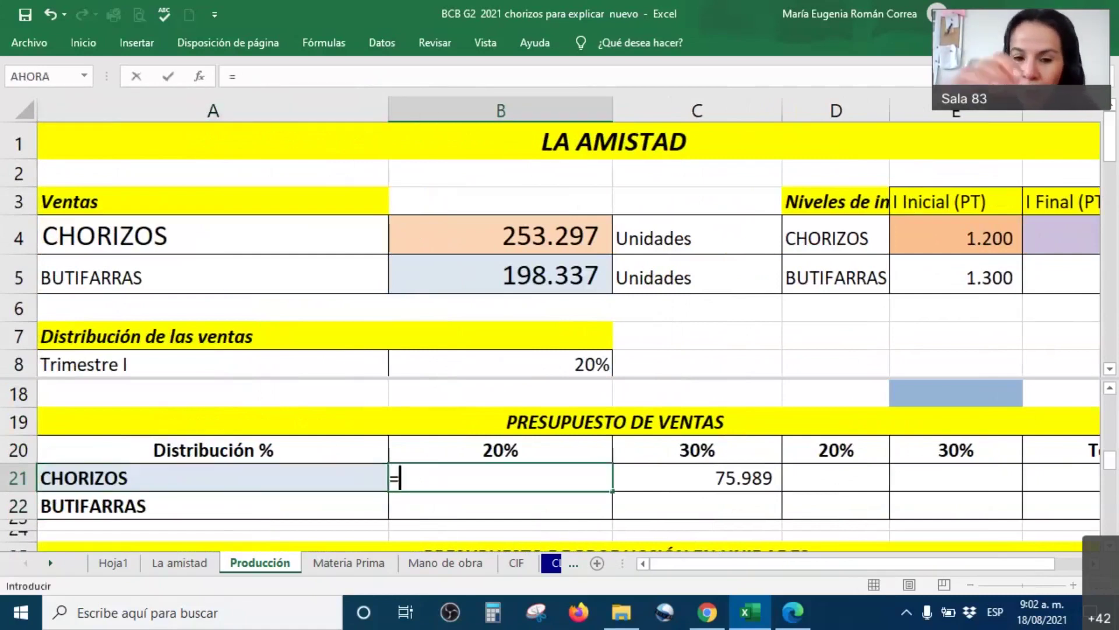
left_click(545, 233)
type("*")
left_click(532, 450)
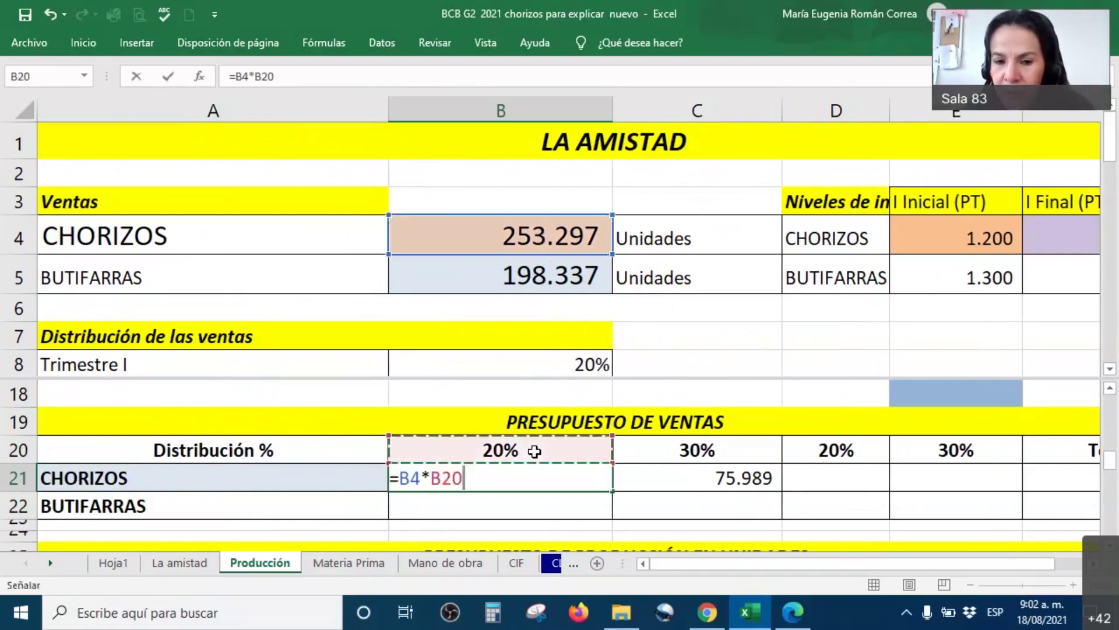
key("Return")
Make the annual sales reference absolute in B21 so the formula reads =$B$4*B20
left_click(504, 473)
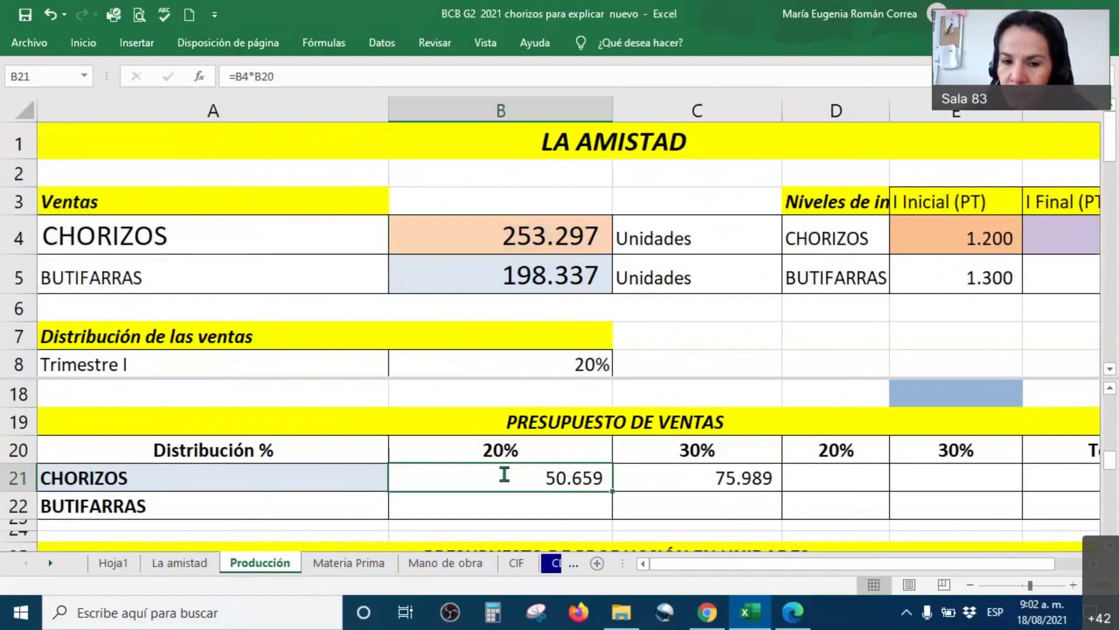
double_click(504, 474)
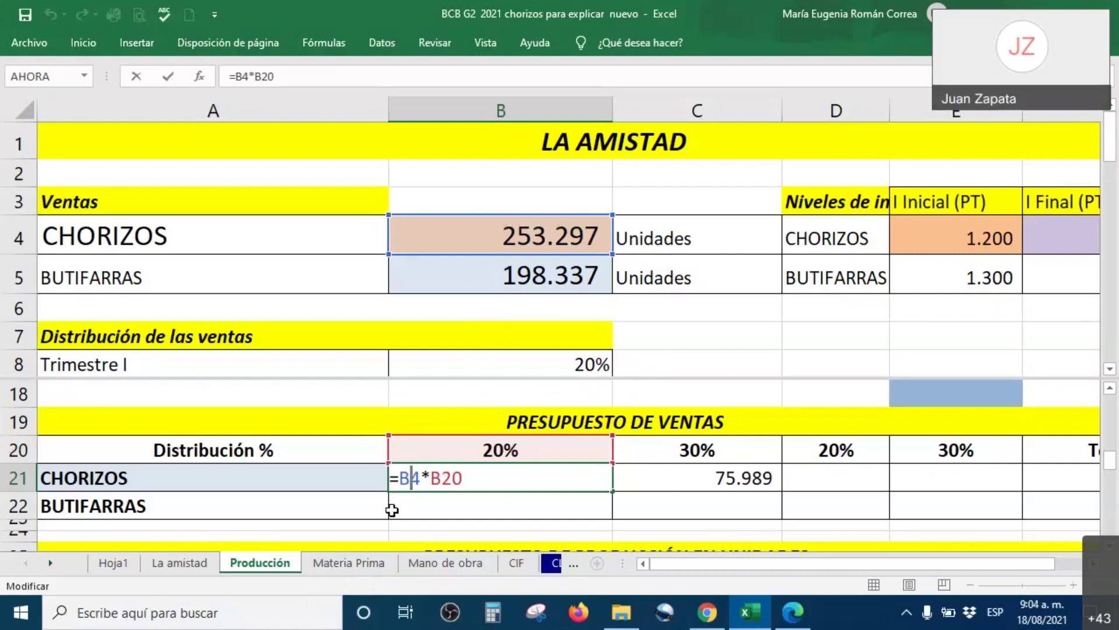
key("F4")
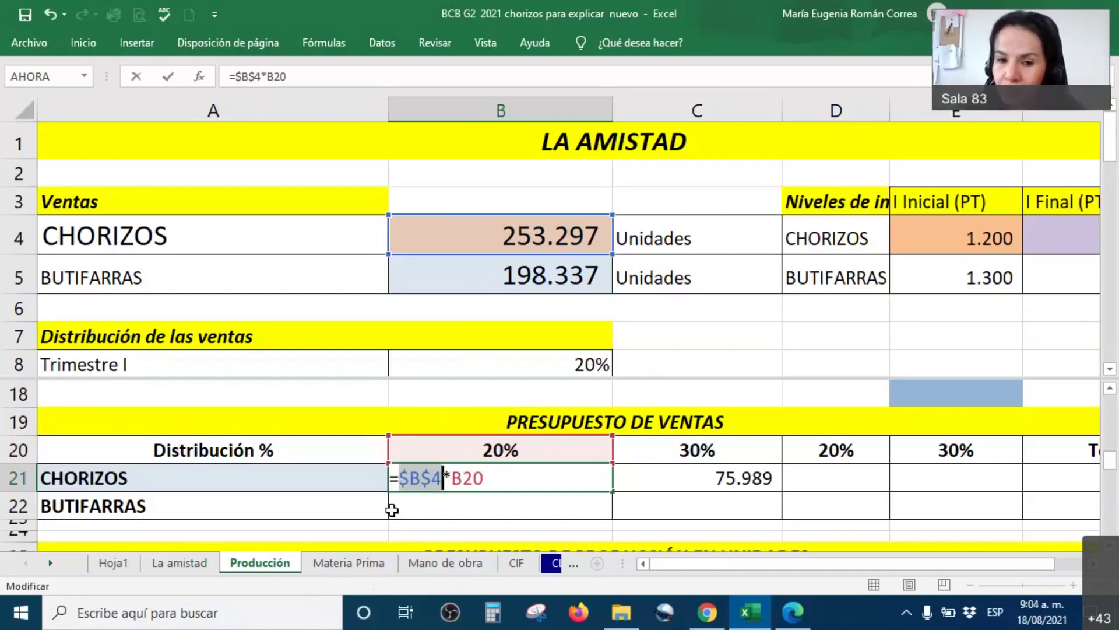
key("Return")
left_click(456, 473)
double_click(455, 477)
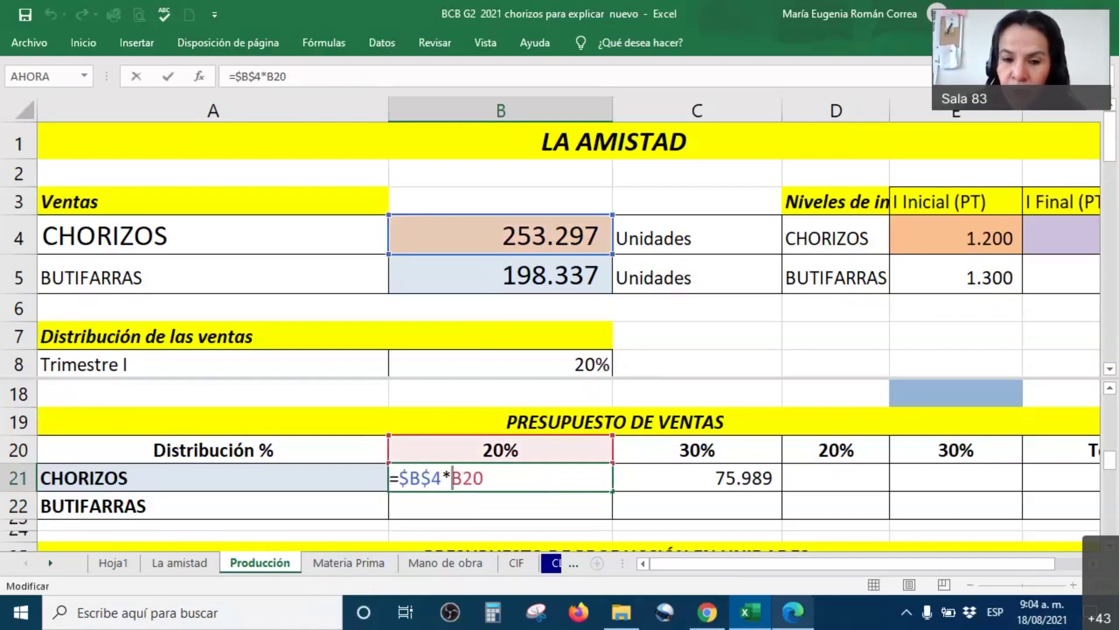
mouse_move(792, 611)
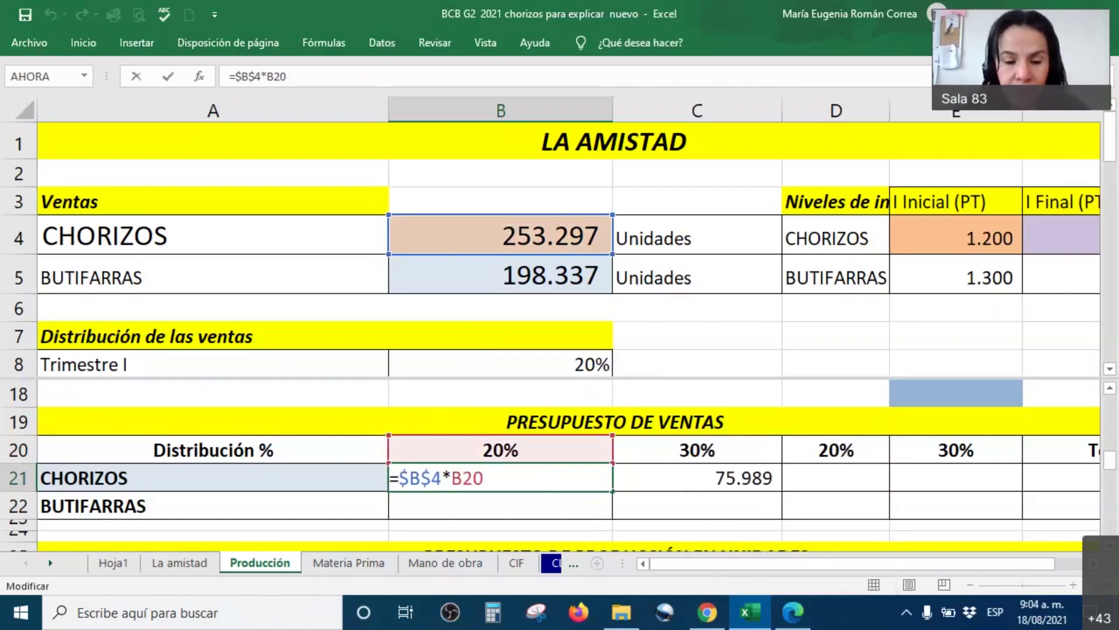
key("ctrl+Return")
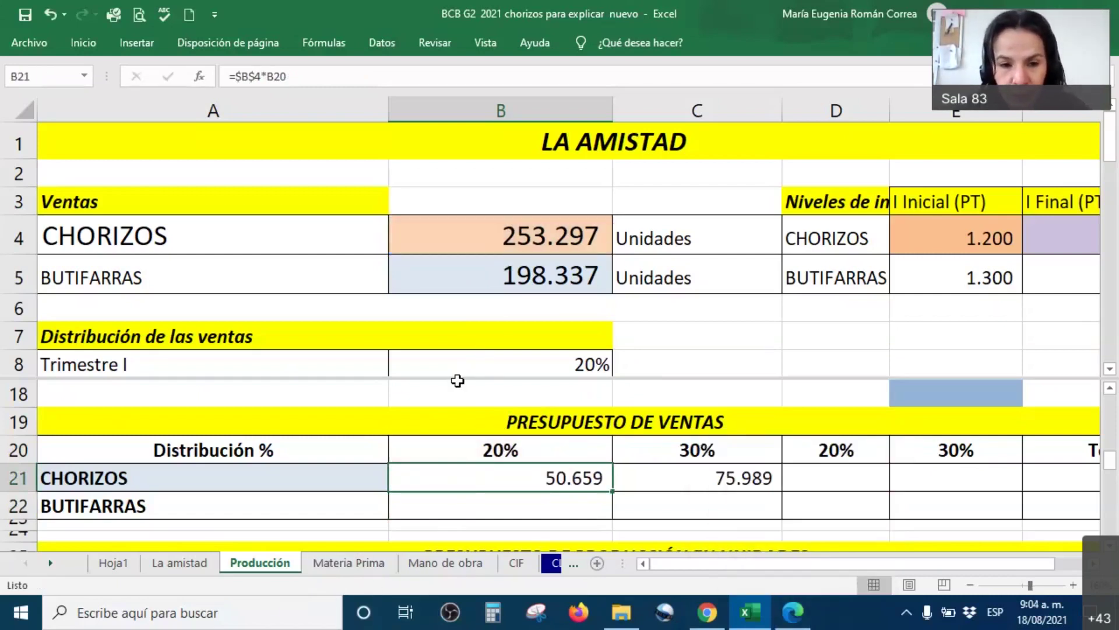
Round the Trimestre I CHORIZOS sales in B21 to zero decimals so the formula reads =REDONDEAR($B$4*B20;0)
left_click_drag(457, 375, 452, 307)
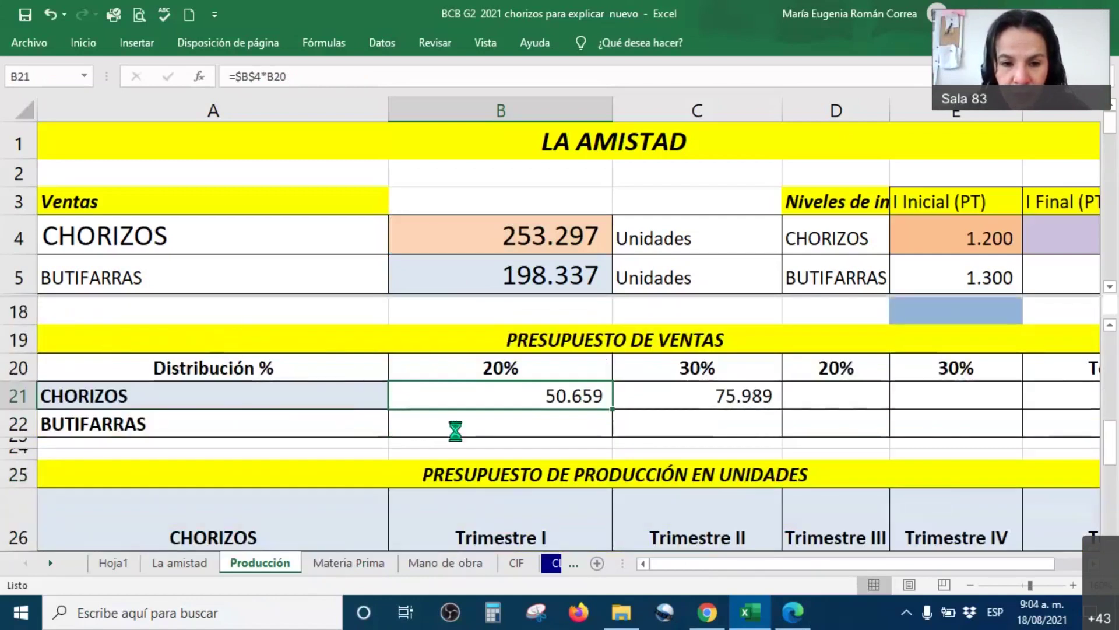
scroll(457, 427, "up", 1)
double_click(548, 415)
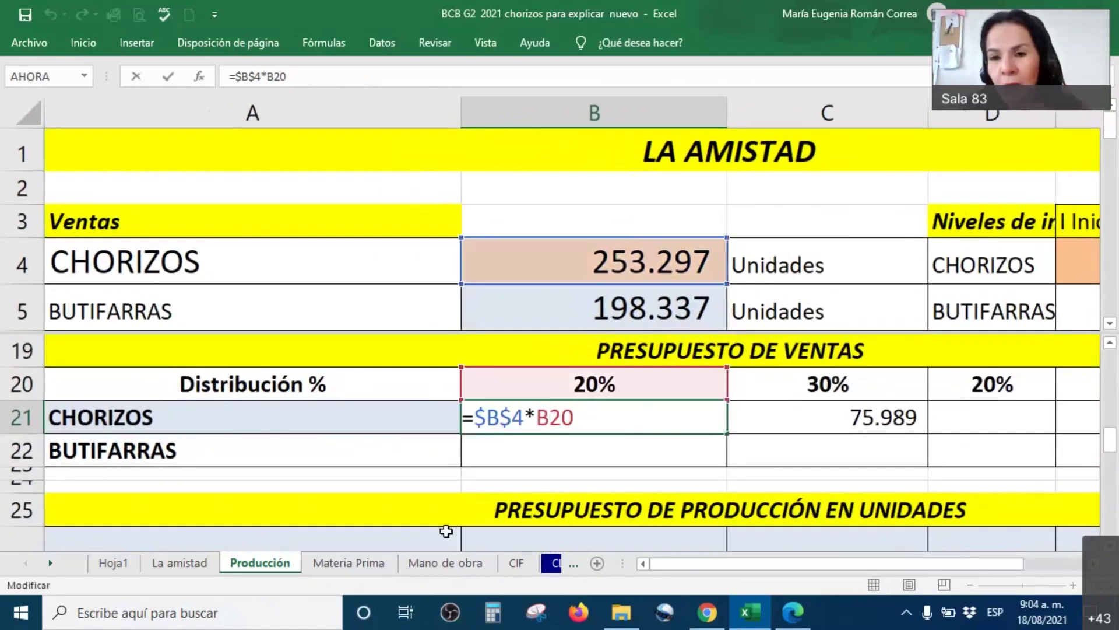
key("Left")
key("Left")
key("Left")
key("Left")
key("Left")
key("Left")
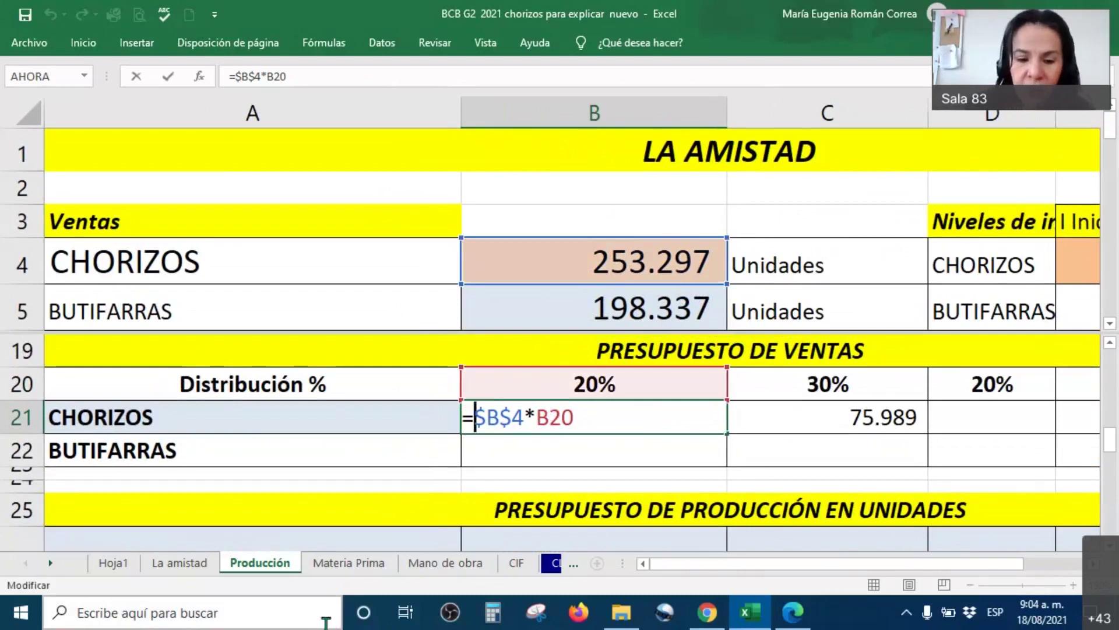
type("REDONDEAR")
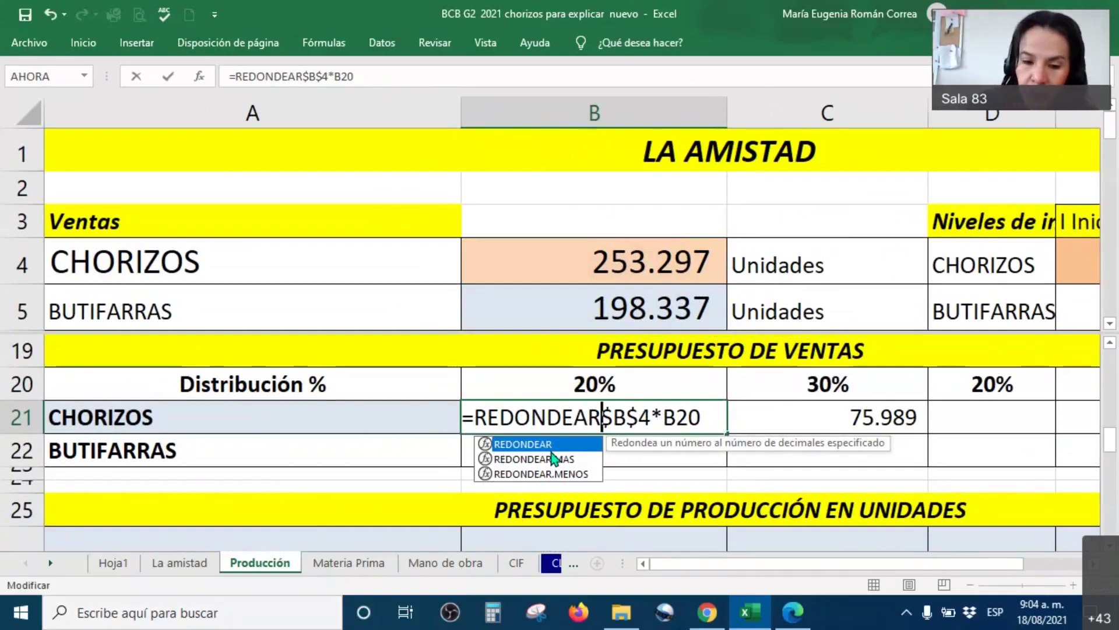
type("(")
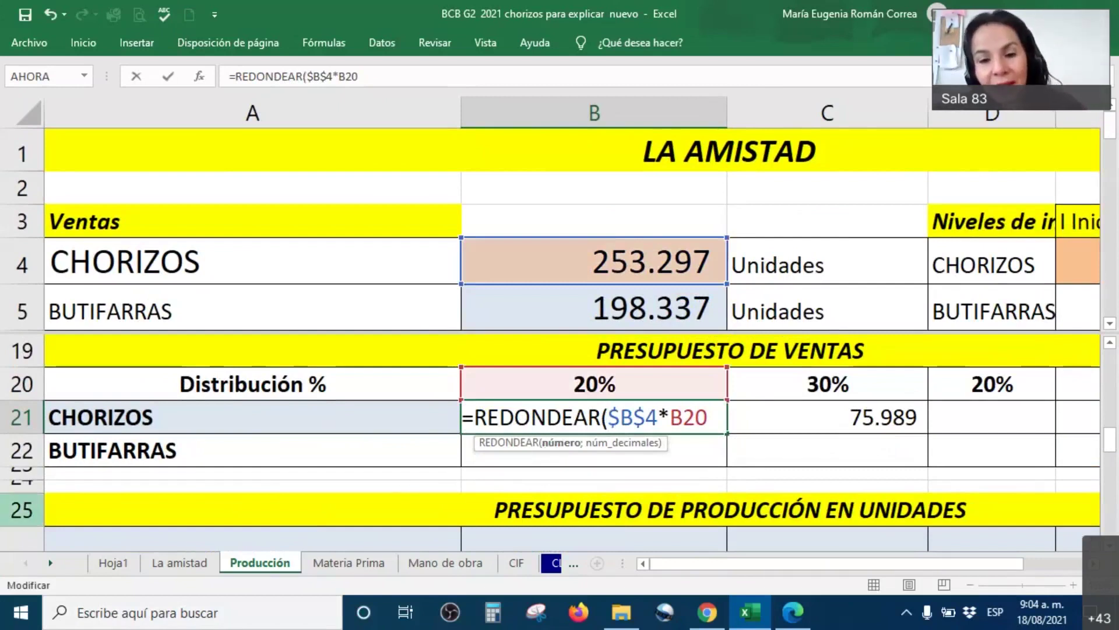
left_click(713, 421)
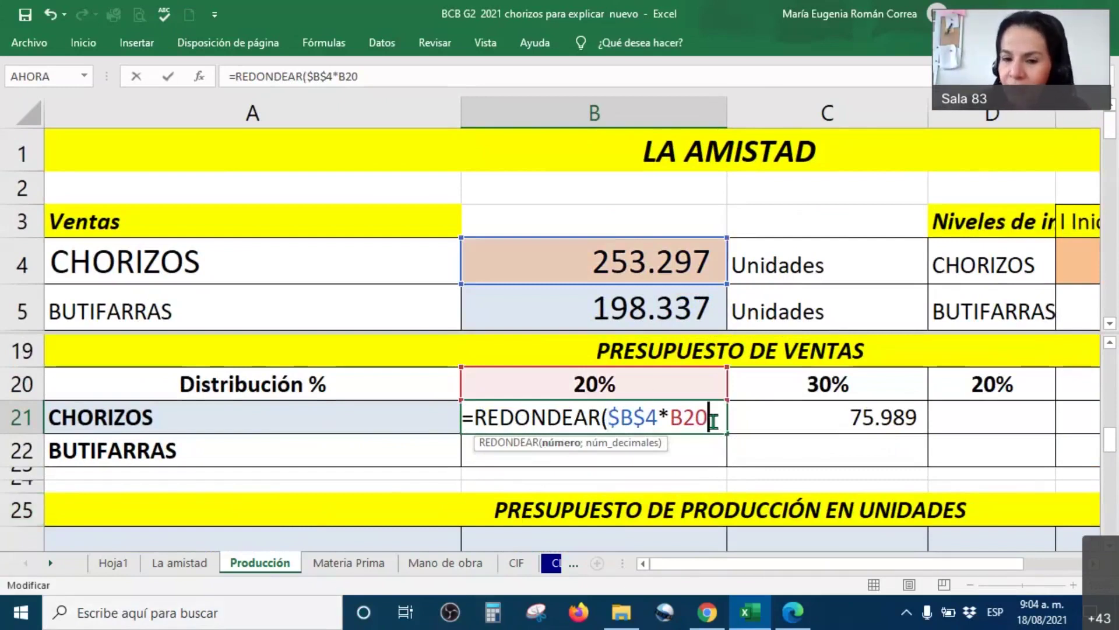
type(";")
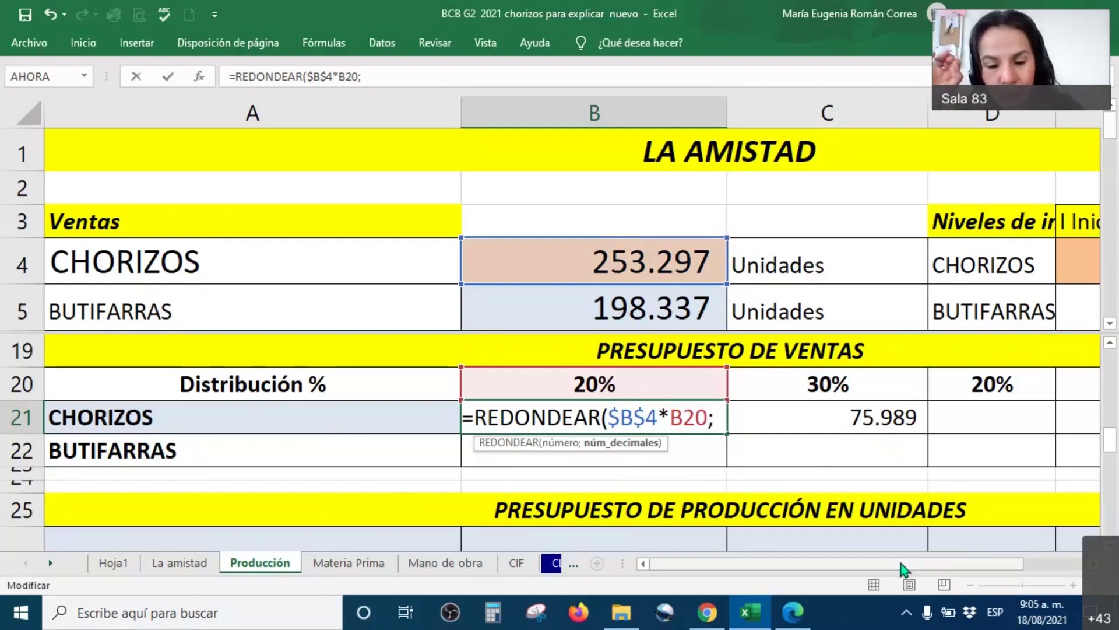
type("0")
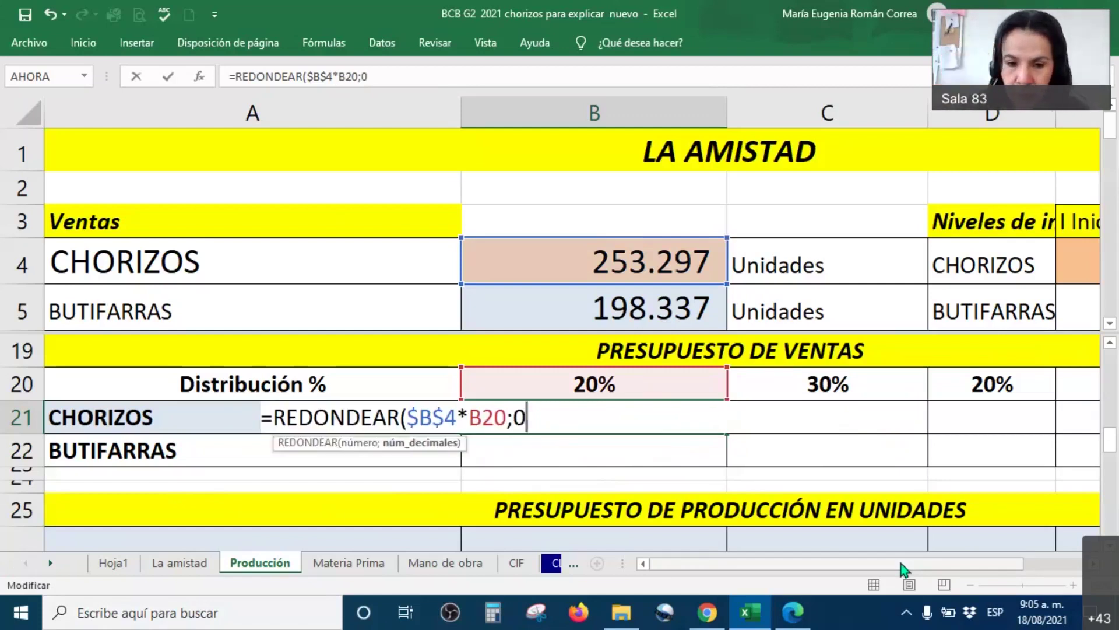
type(")")
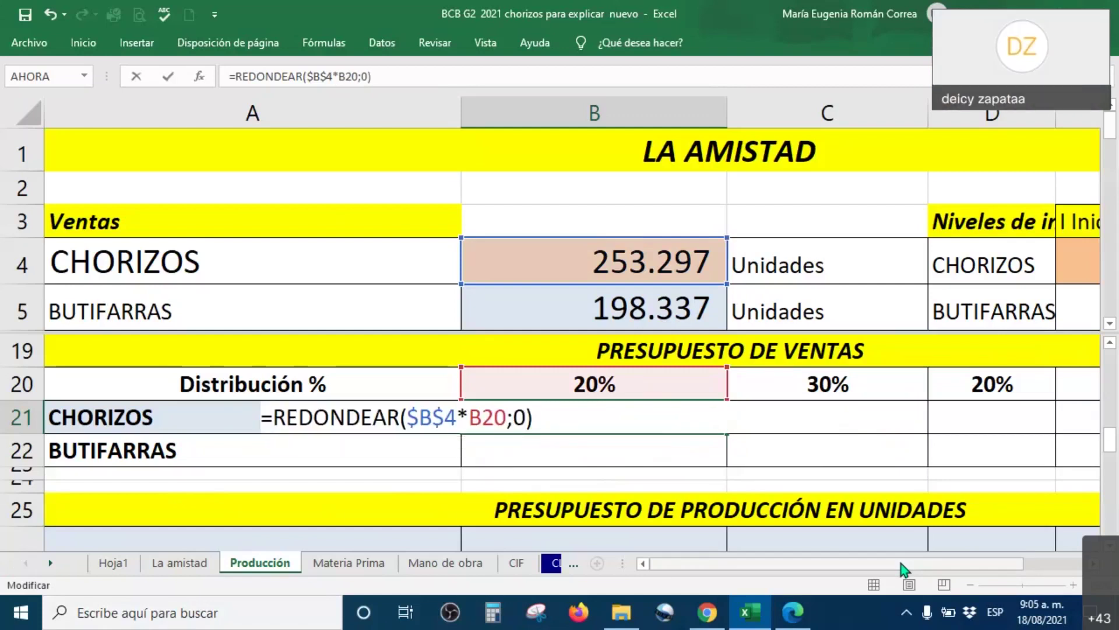
key("Return")
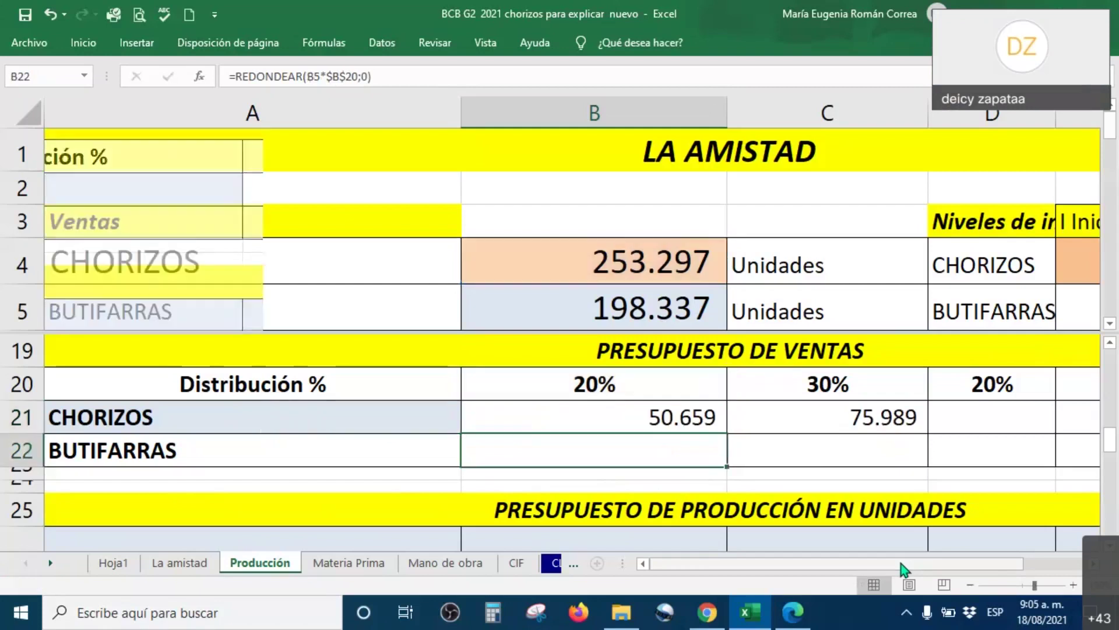
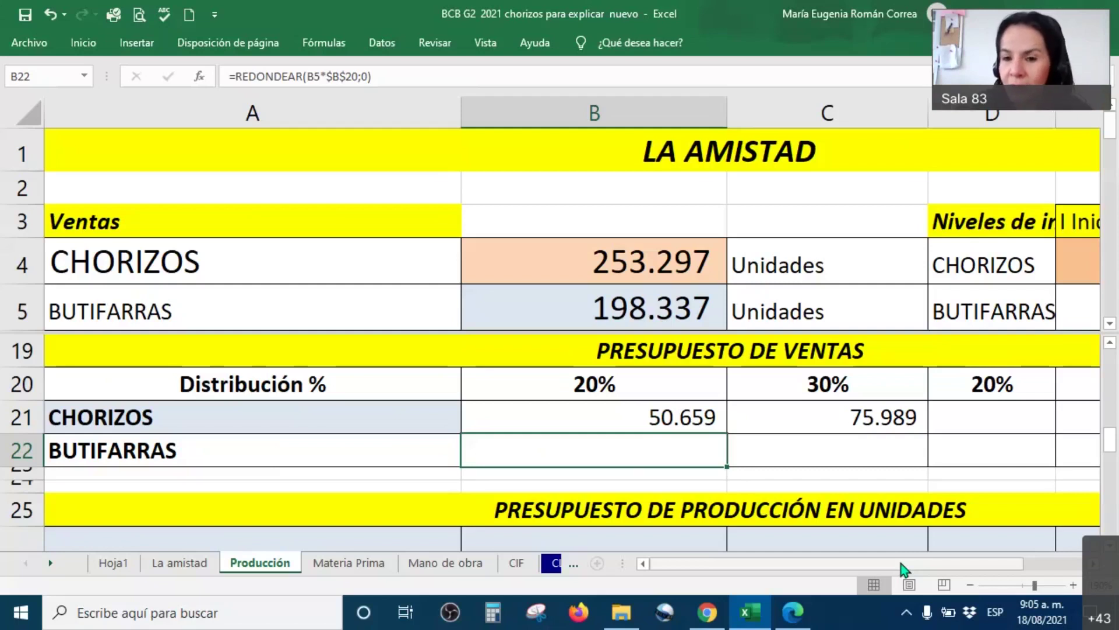
Narrow columns B and C, fitting column B to the width of its annual sales figures
key("Up")
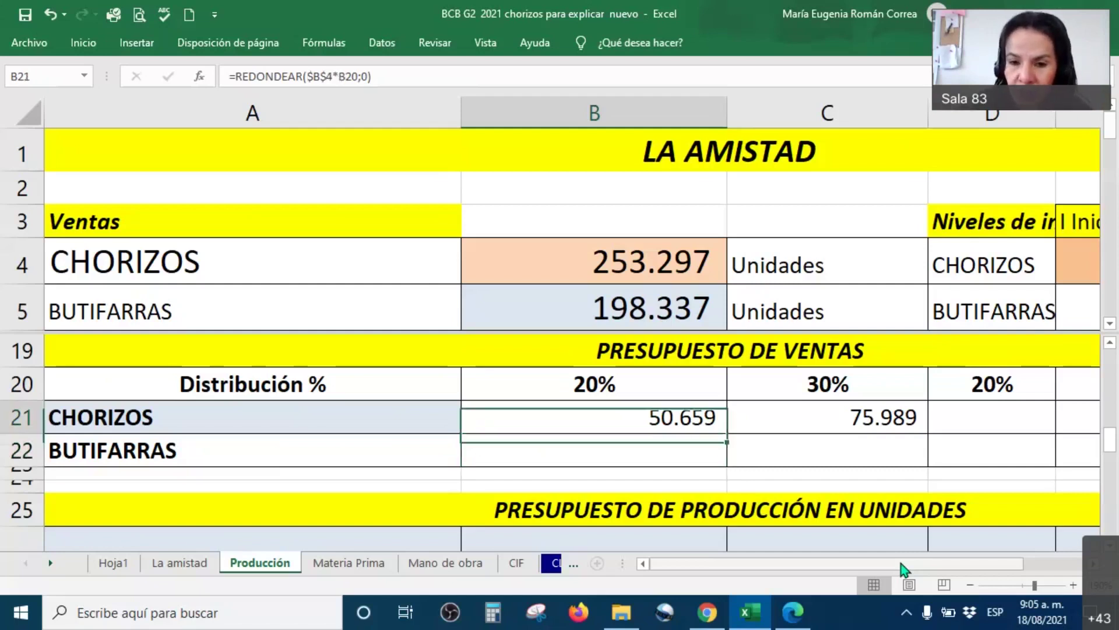
key("Right")
key("Right")
key("Right")
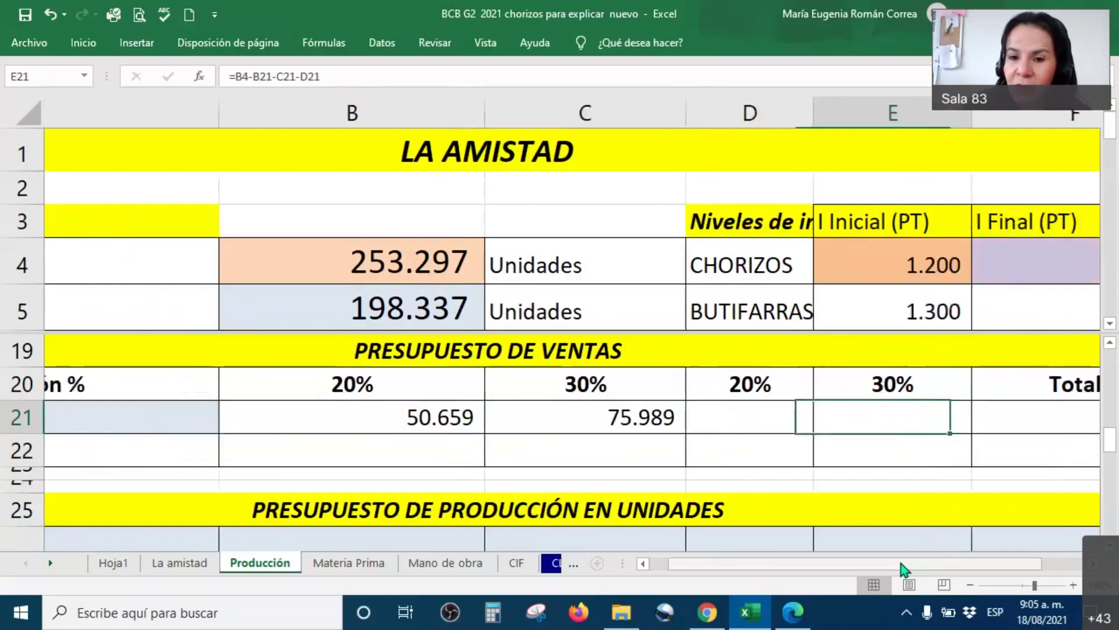
key("Left")
key("Left")
key("Left")
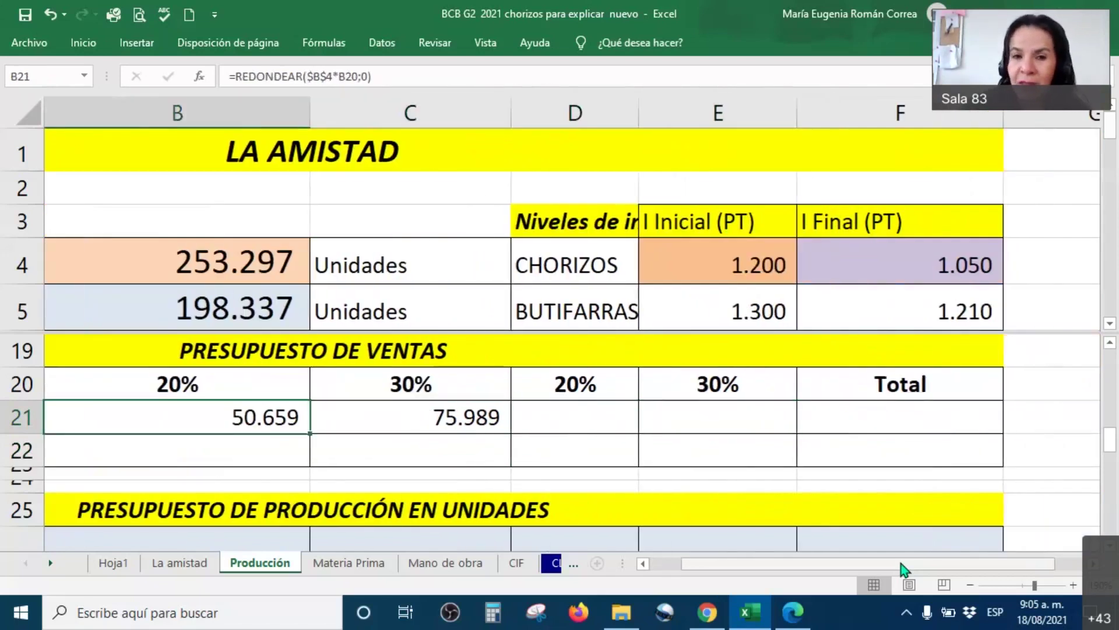
left_click_drag(510, 111, 430, 107)
left_click_drag(309, 105, 190, 107)
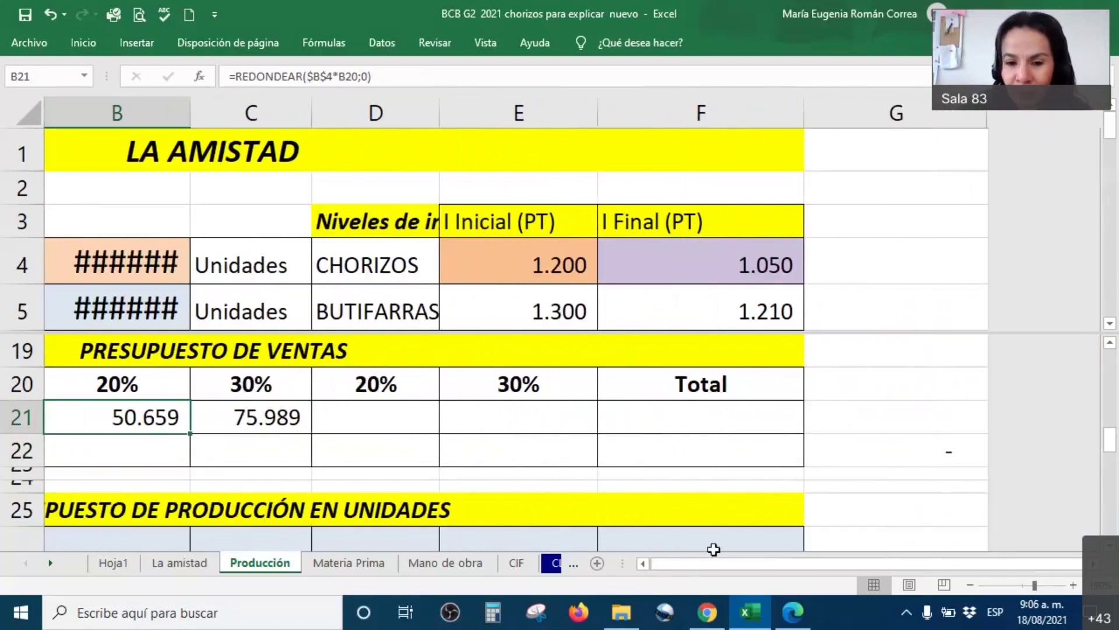
left_click(644, 564)
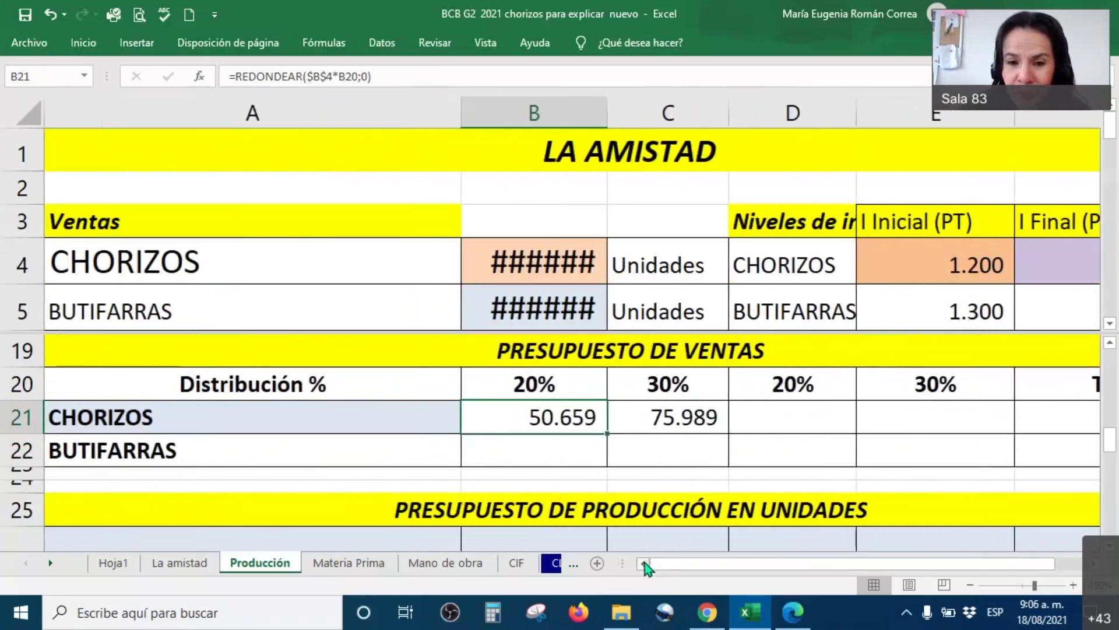
double_click(607, 100)
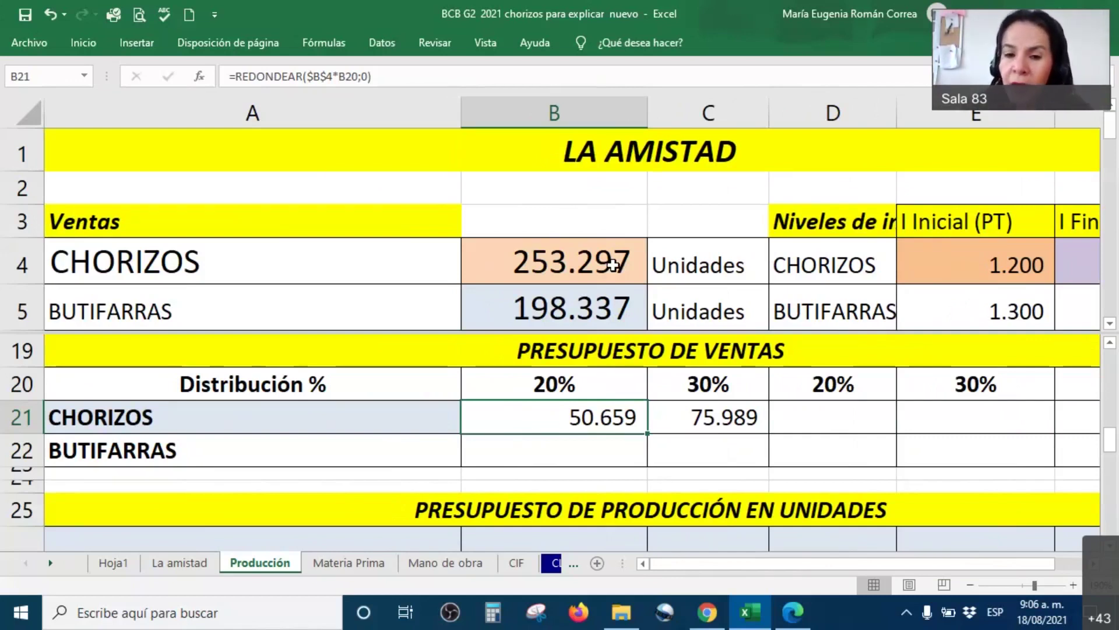
Apply a dark font colour to the Trimestre III CHORIZOS sales cell D21
left_click(845, 420)
right_click(845, 420)
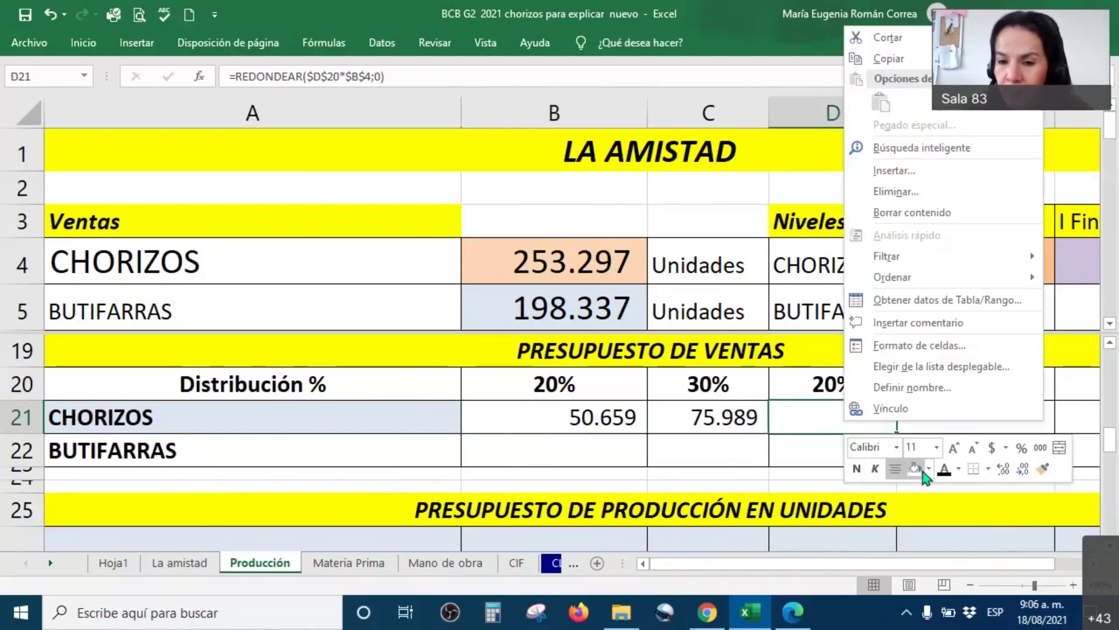
key("Escape")
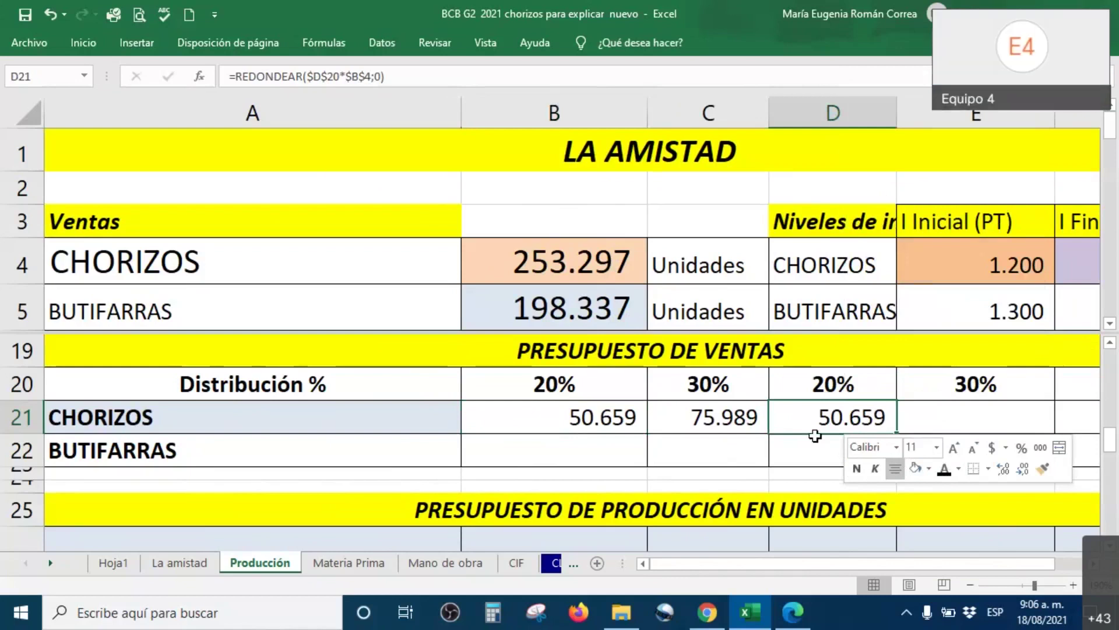
Remove the horizontal window split and show the whole sales budget table through its Total column
left_click(986, 415)
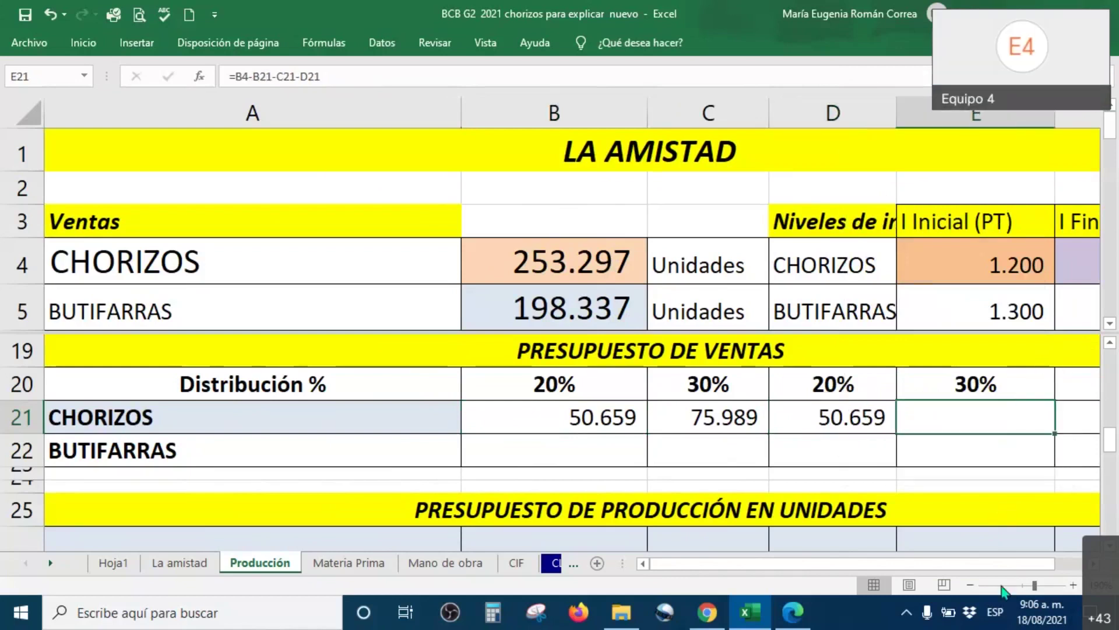
scroll(1002, 569, "right", 2)
scroll(986, 557, "left", 2)
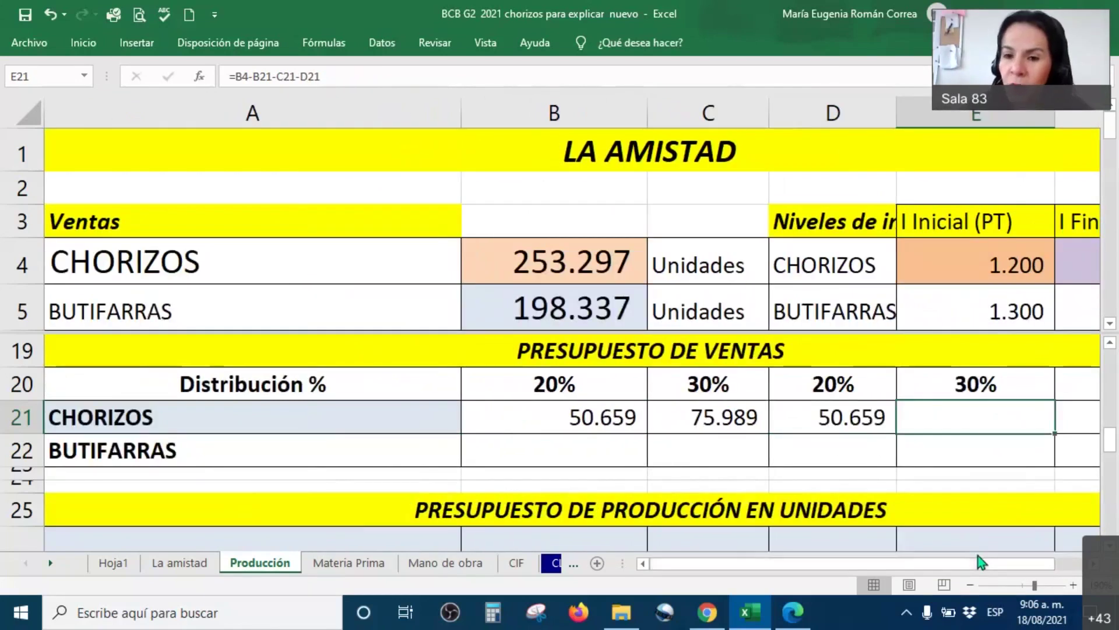
left_click(854, 430)
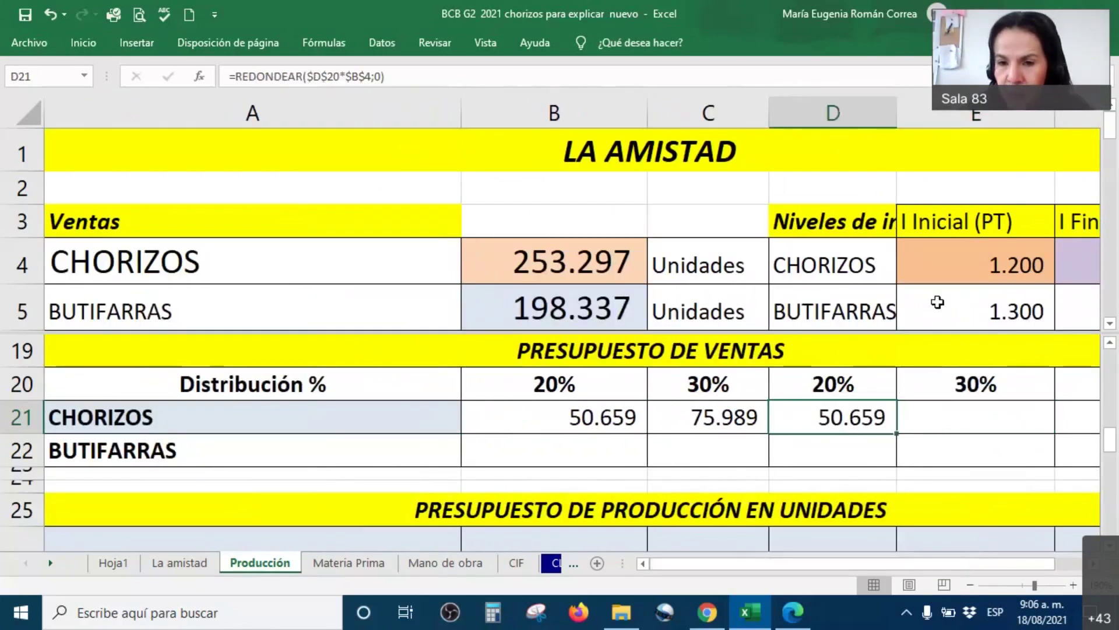
left_click_drag(689, 331, 736, 107)
scroll(814, 445, "down", 4)
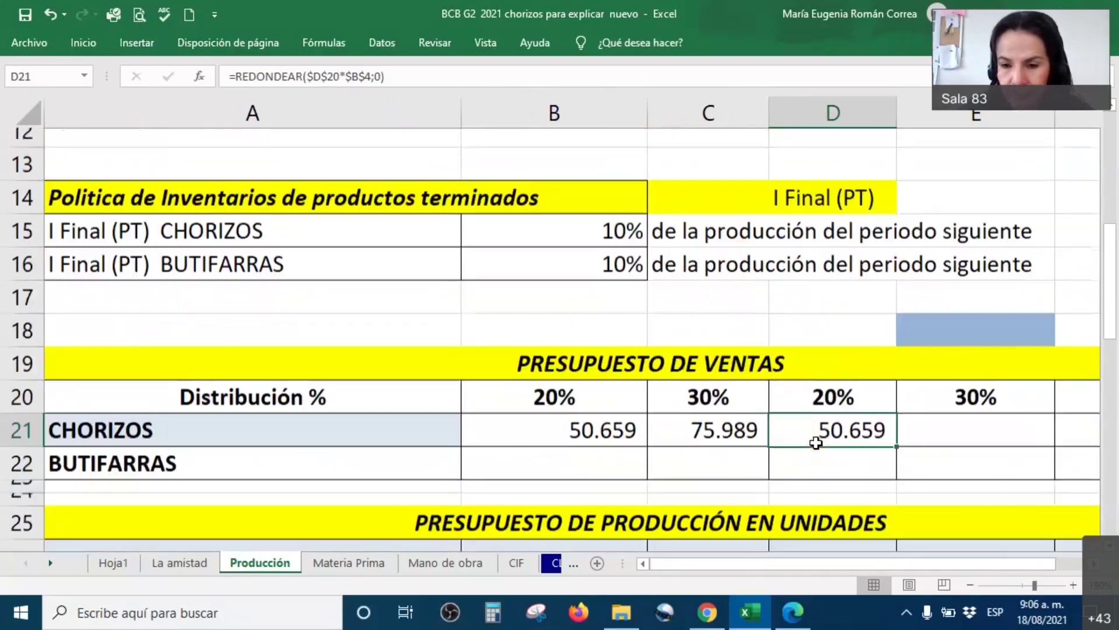
scroll(980, 524, "down", 2)
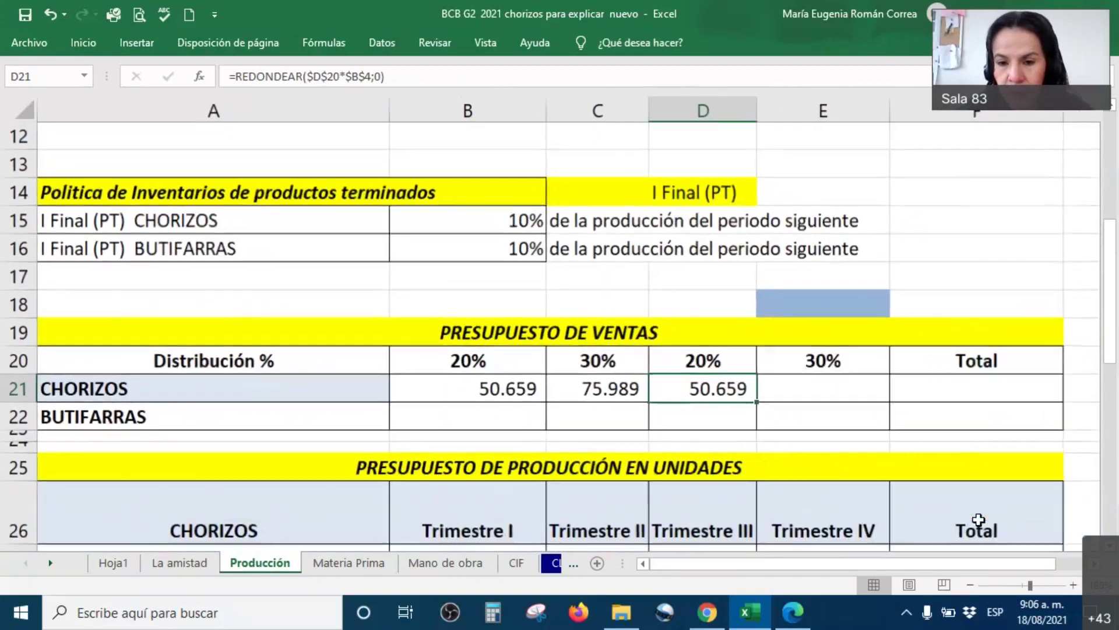
Enter =REDONDEAR(B4*B11;0) in the blue cell E18 to calculate the rounded Trimestre IV CHORIZOS sales
left_click(826, 381)
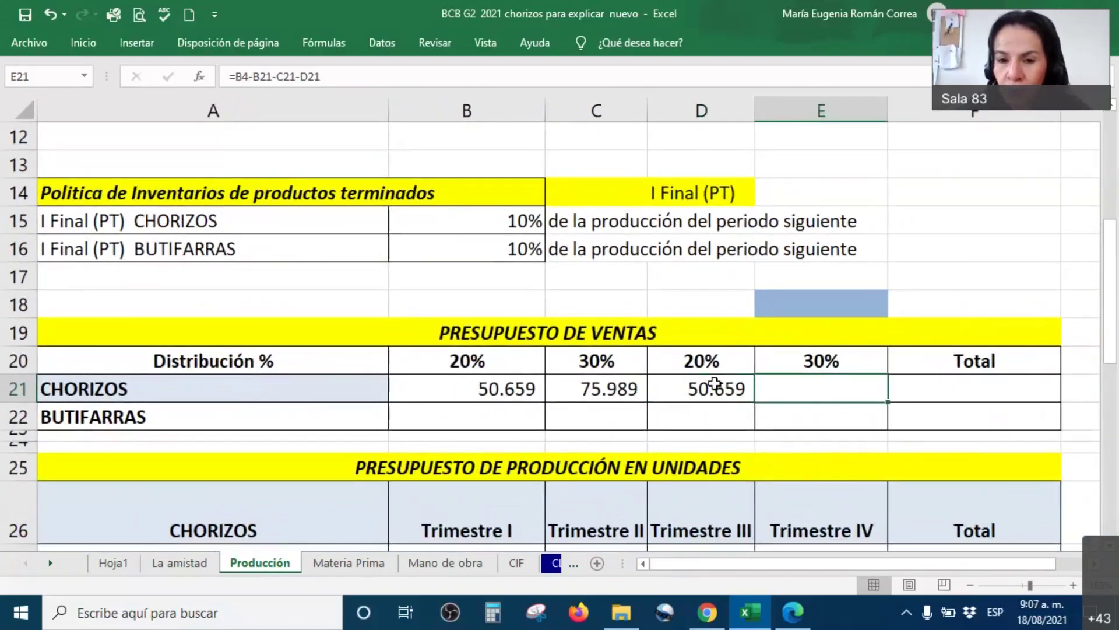
left_click(812, 303)
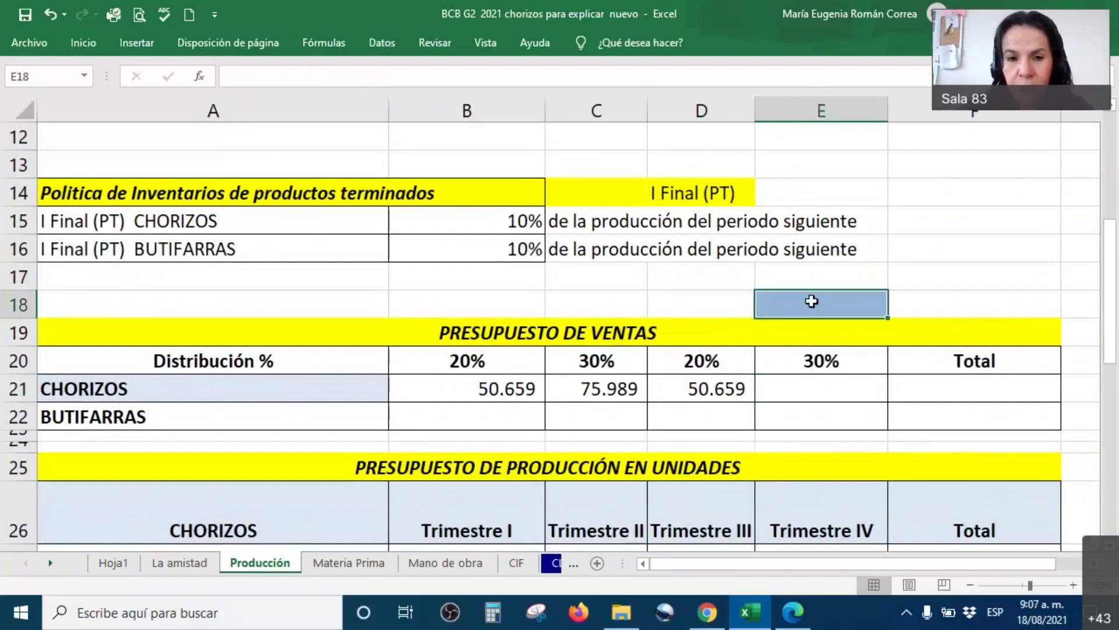
type("=")
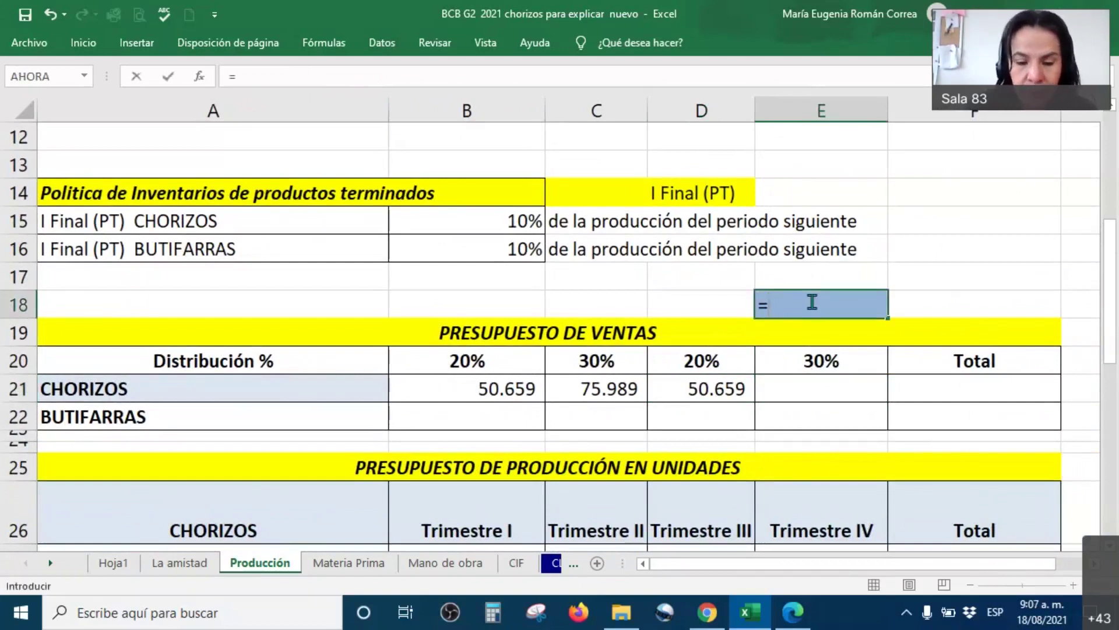
type("REDONDE")
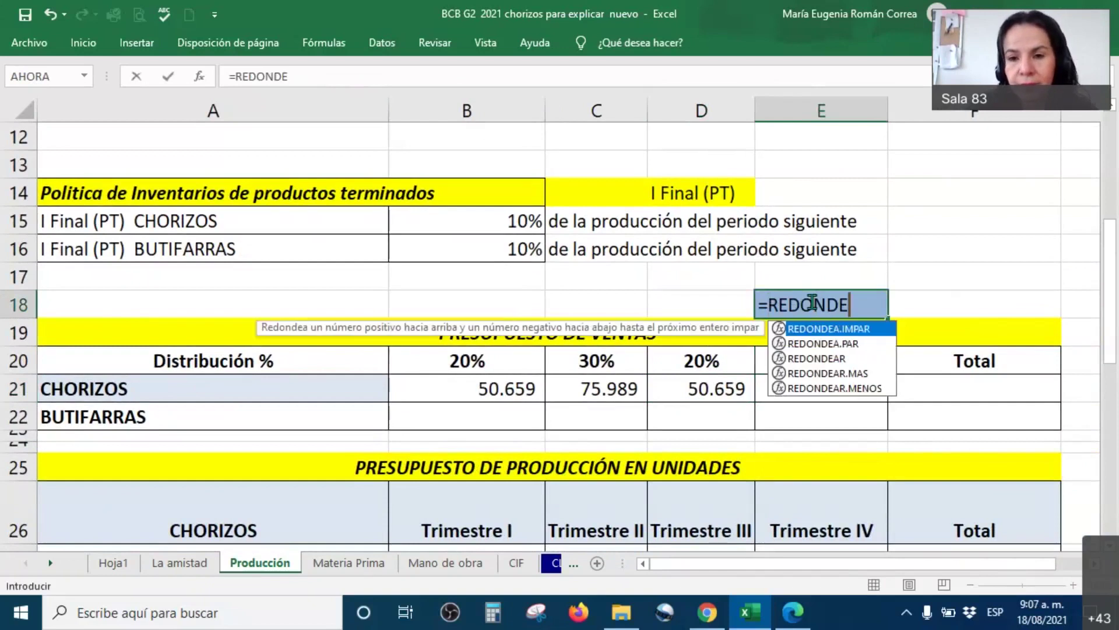
type("AR(")
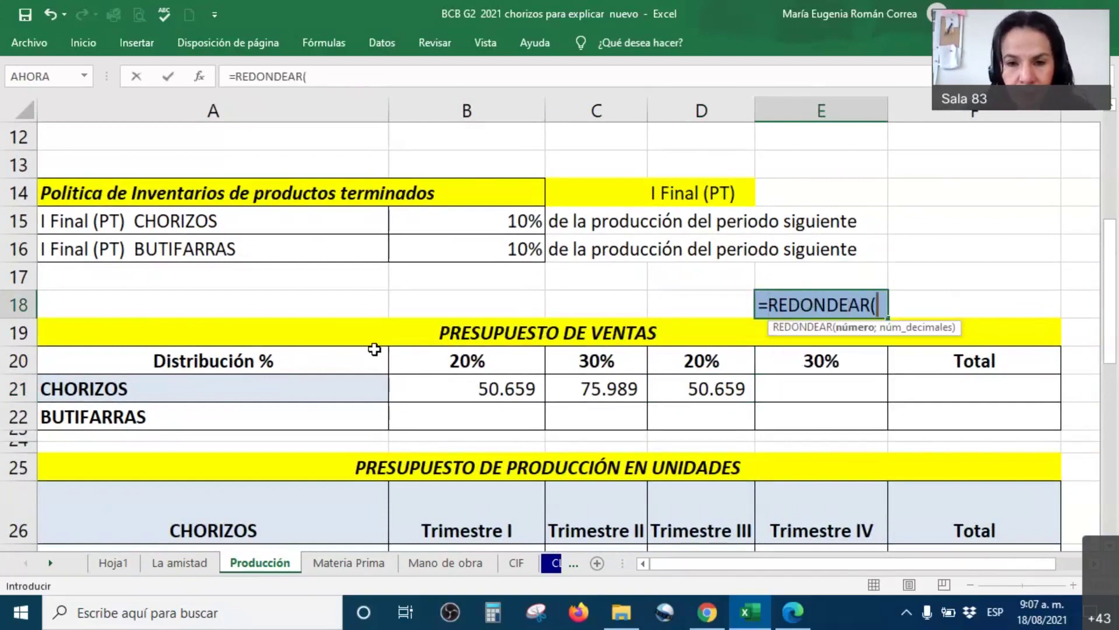
scroll(373, 345, "up", 3)
left_click(469, 170)
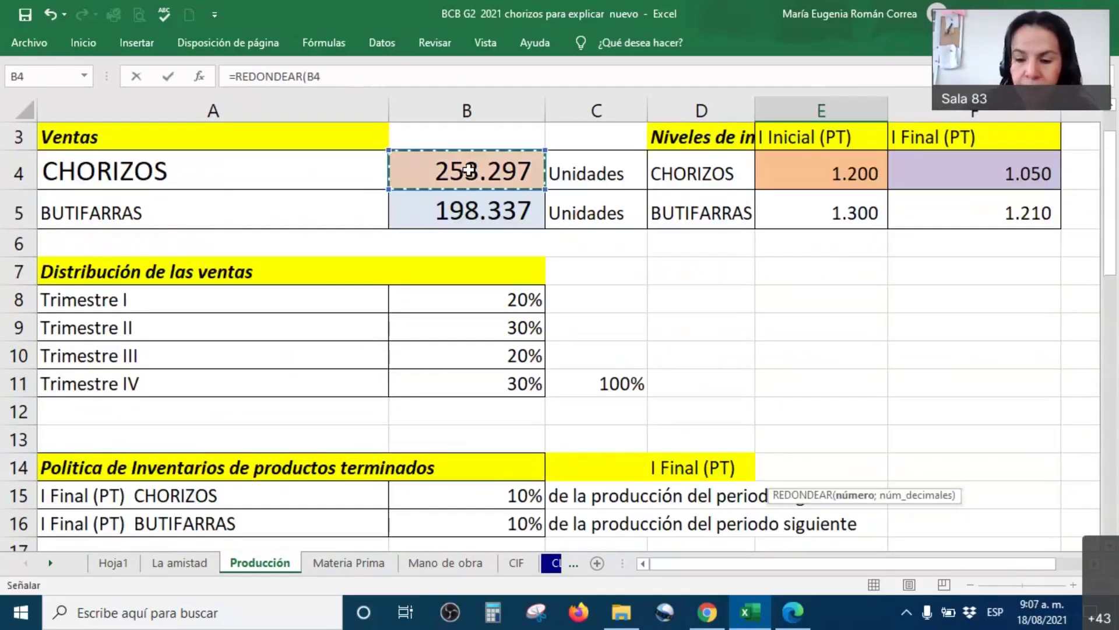
type("*")
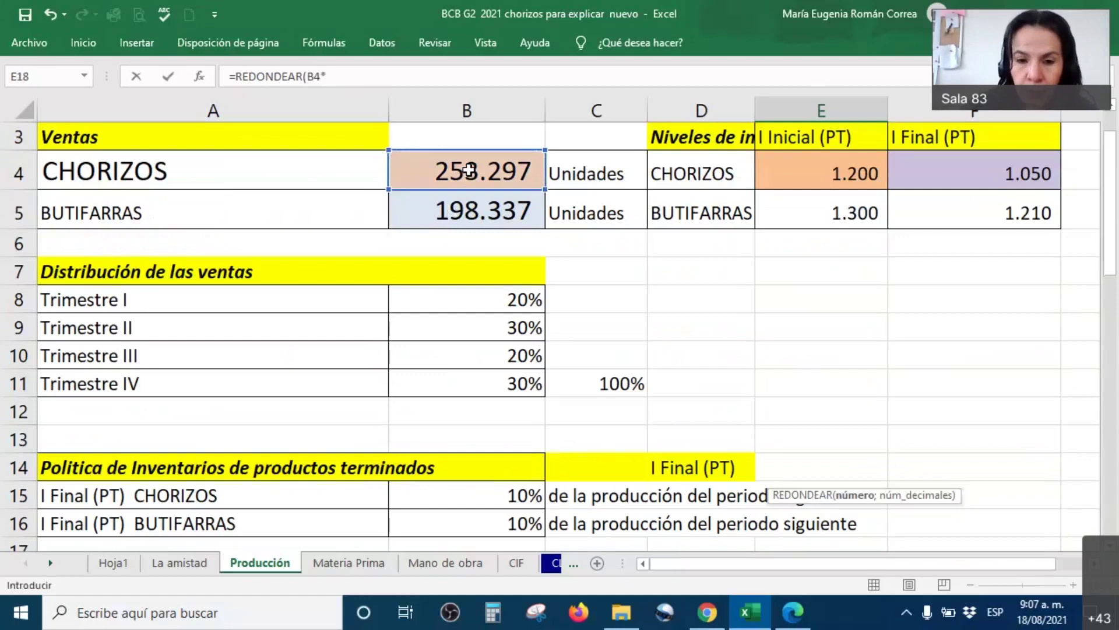
left_click(505, 382)
type(";0")
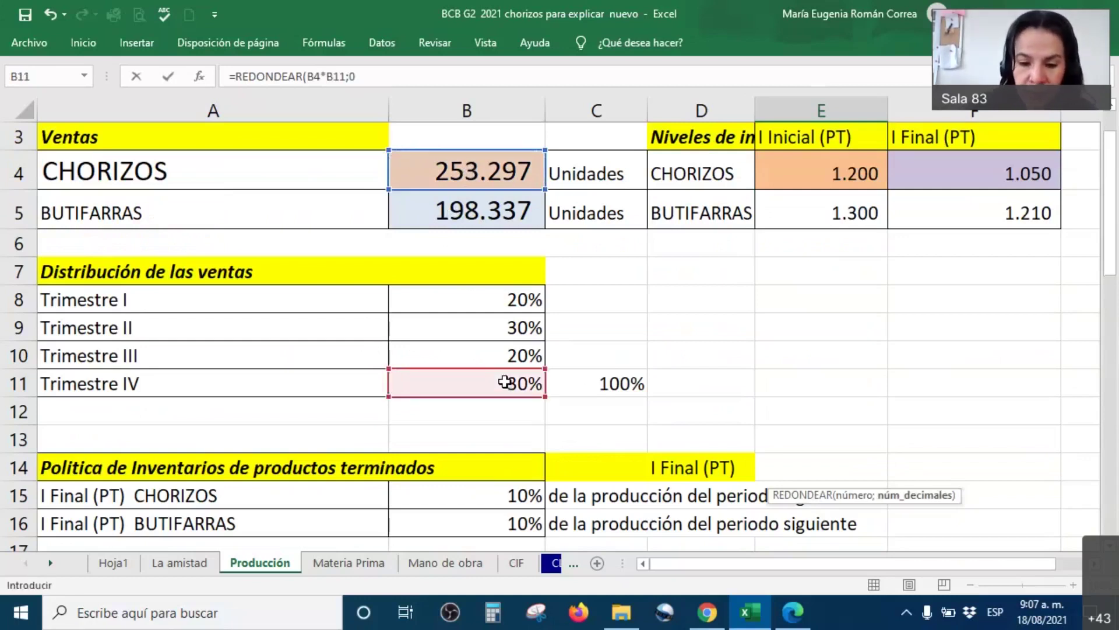
key("Return")
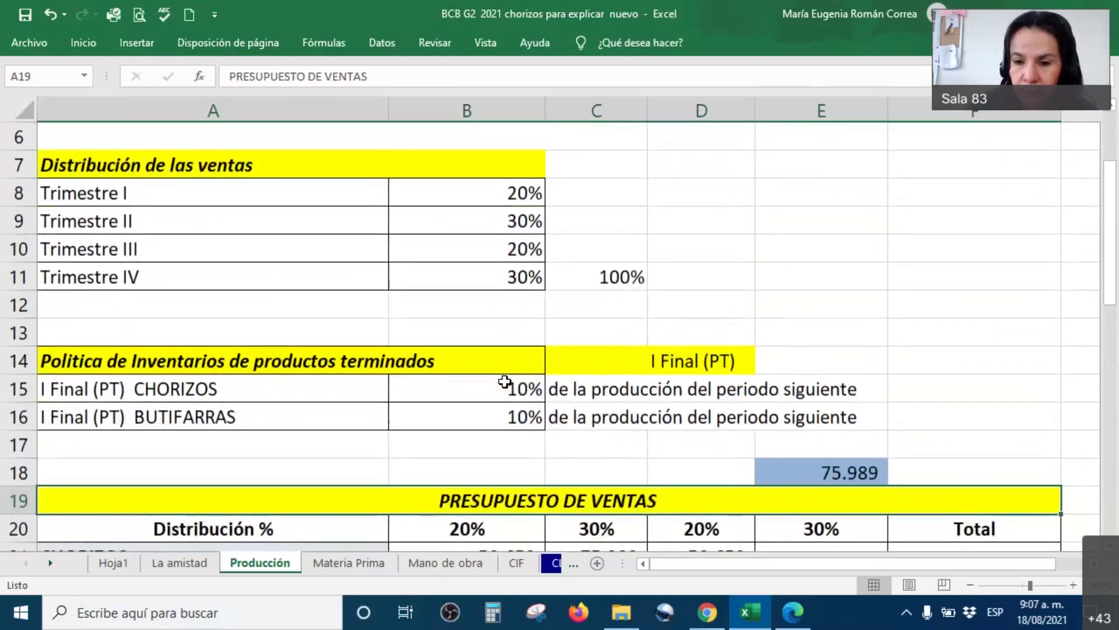
left_click(822, 472)
scroll(813, 475, "down", 2)
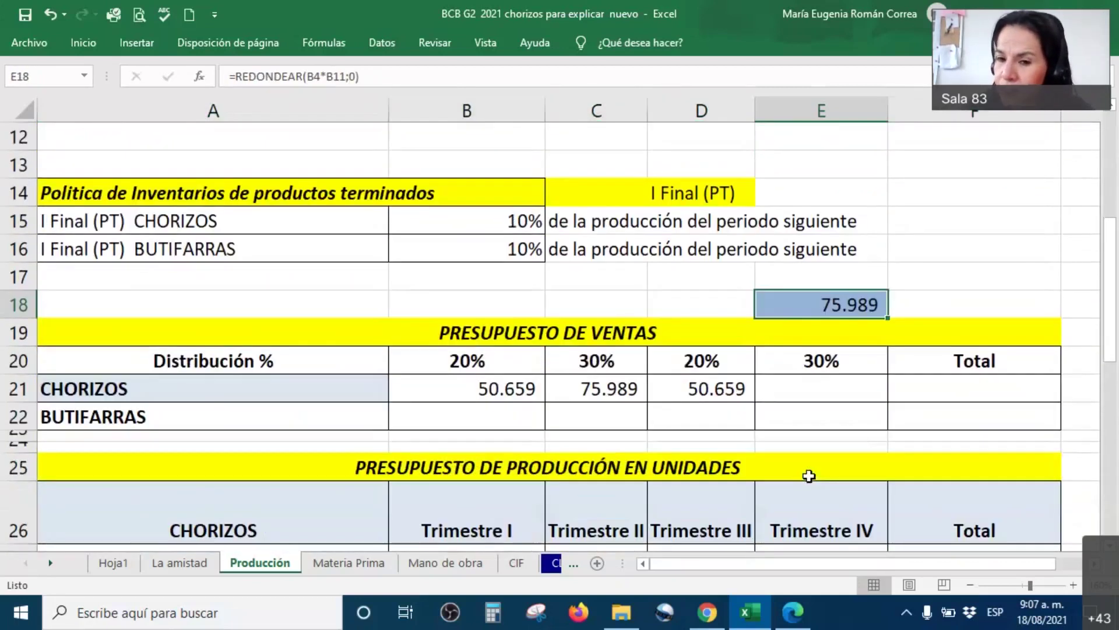
scroll(810, 476, "up", 1)
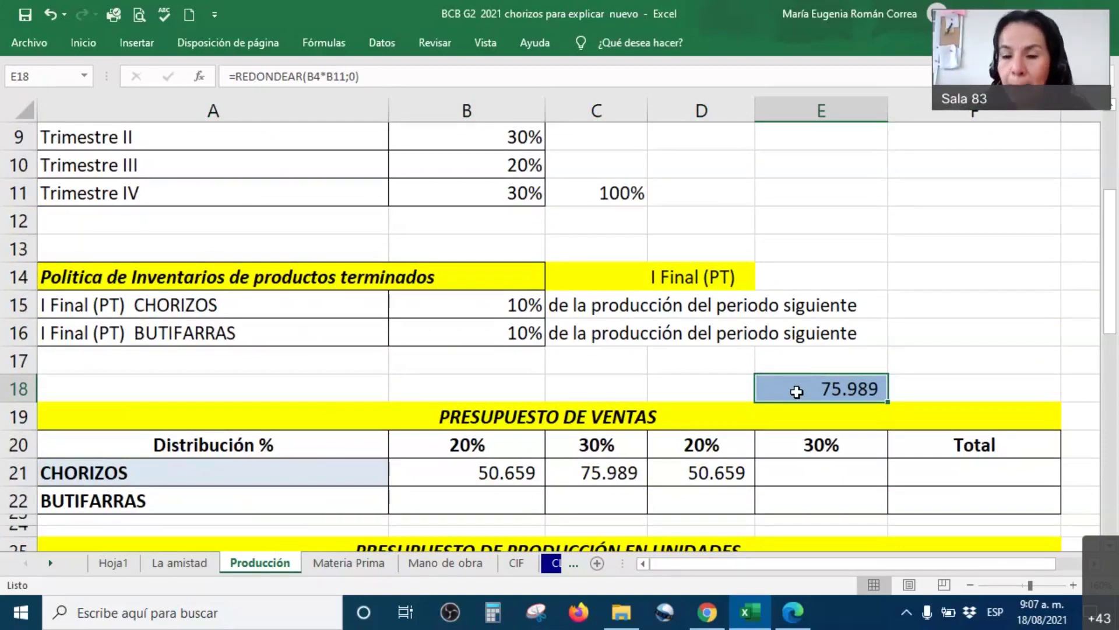
Check the CHORIZOS Total and quarterly sales formulas in row 21 against the annual CHORIZOS sales in B4
left_click(973, 479)
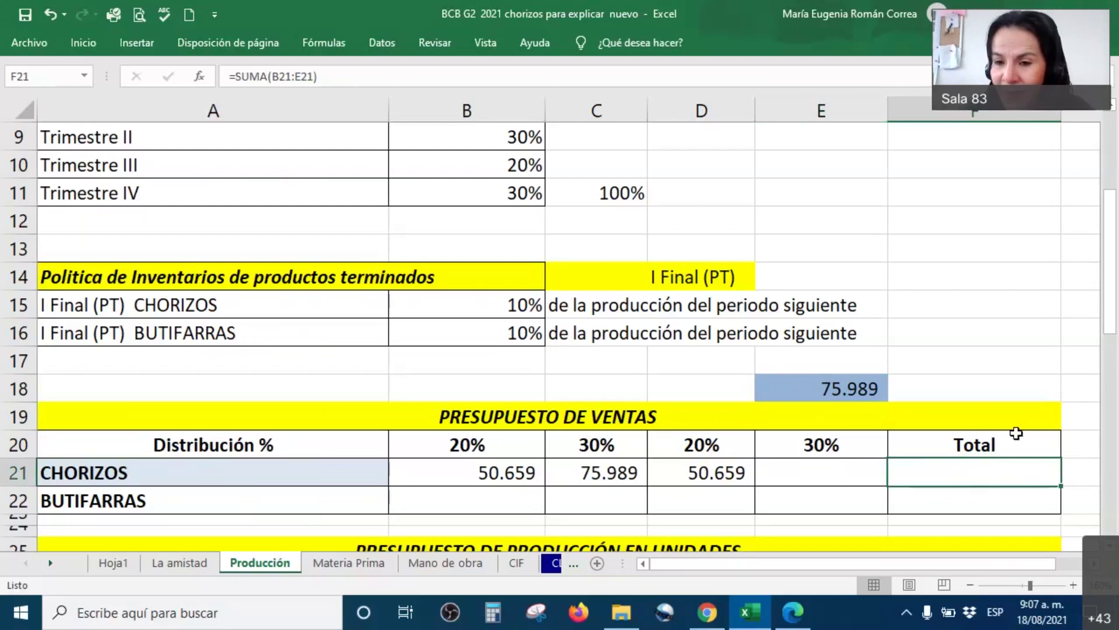
mouse_move(830, 469)
left_mouse_down()
mouse_move(463, 449)
mouse_move(825, 472)
mouse_move(484, 473)
mouse_move(811, 475)
left_mouse_up()
left_click_drag(589, 472, 515, 471)
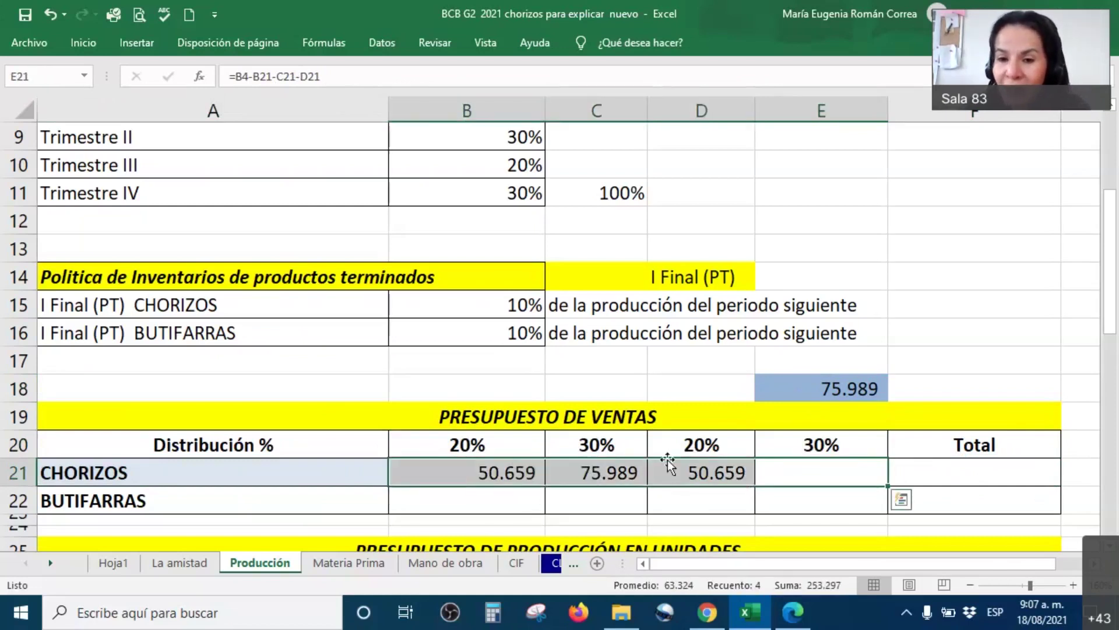
scroll(562, 437, "up", 2)
left_click(487, 174)
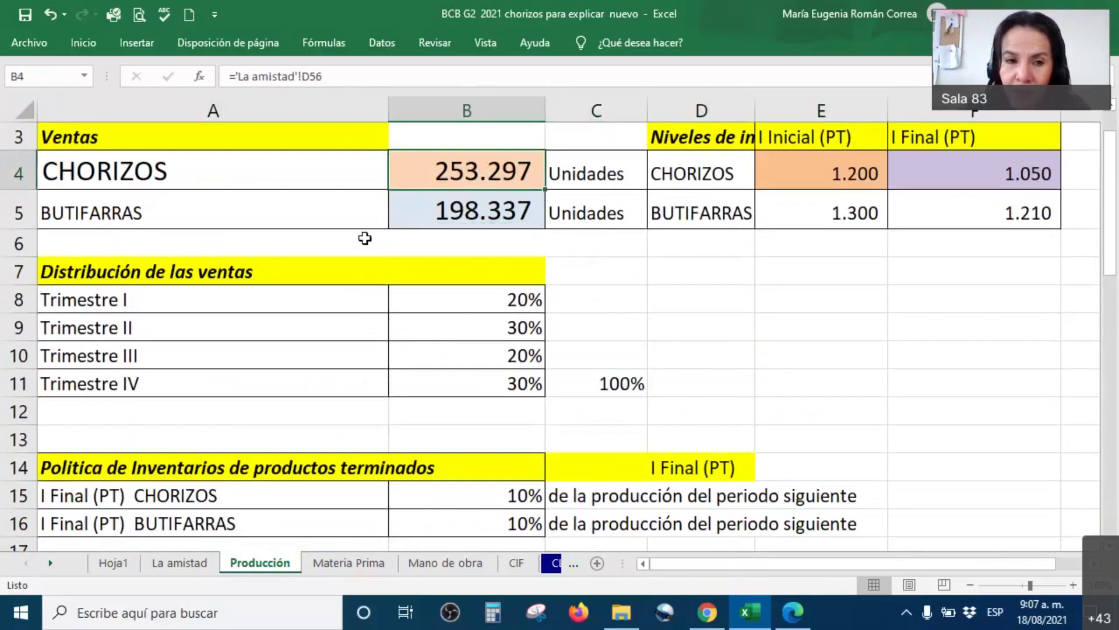
Hide rows 12 to 17 so the sales data sits directly above the PRESUPUESTO DE VENTAS table
left_click_drag(8, 274, 11, 361)
right_click(239, 316)
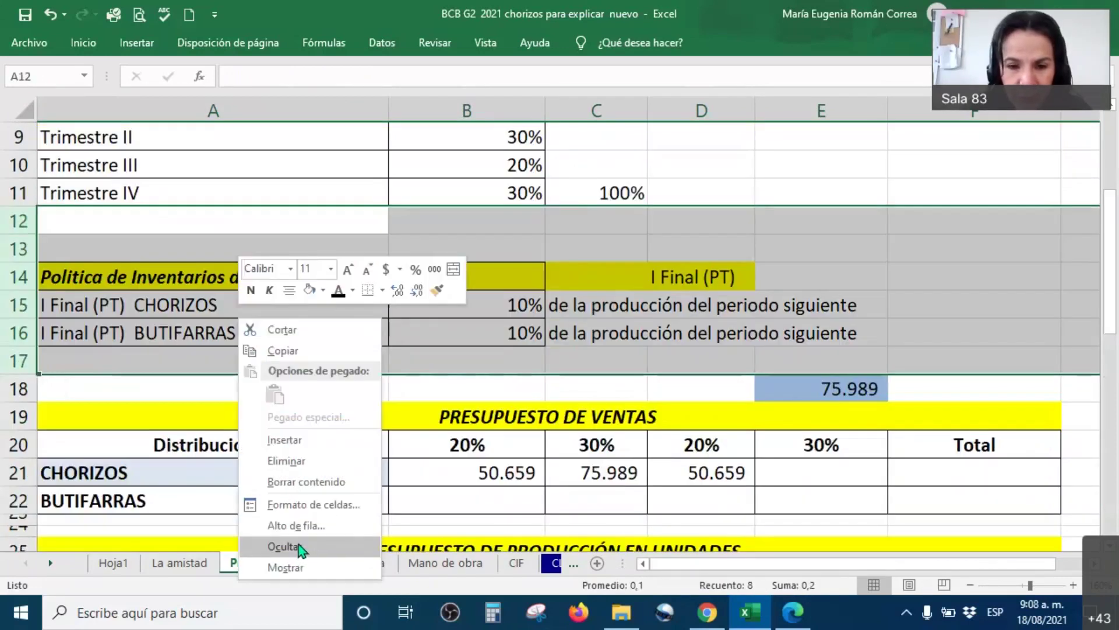
left_click(299, 544)
scroll(437, 439, "up", 2)
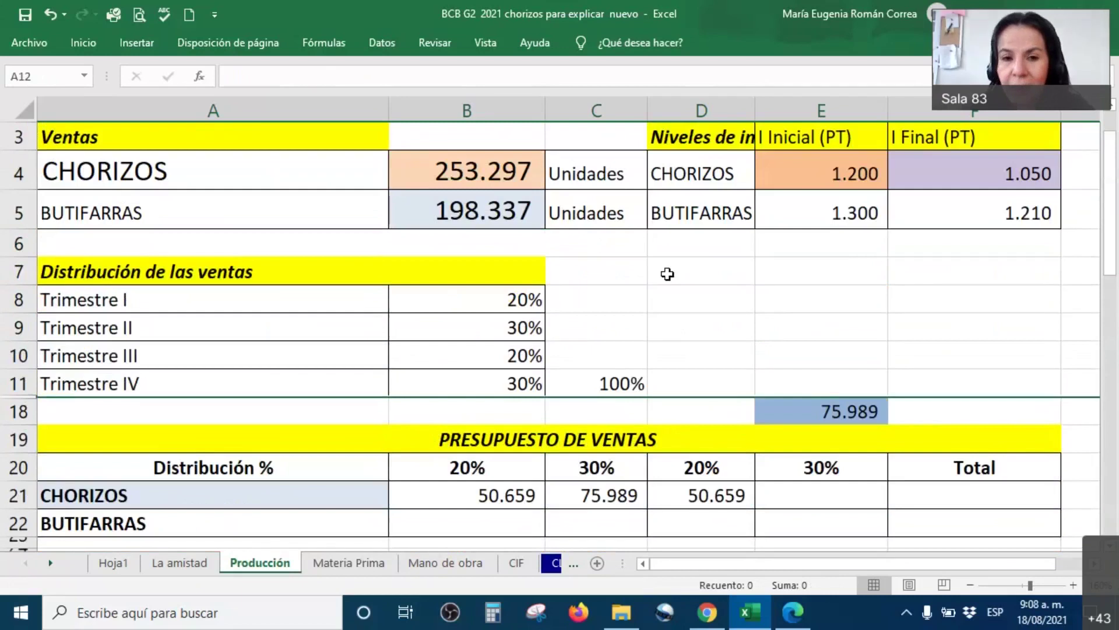
Enter +B21+C21+D21+E18 in cell F18 to total the four rounded quarterly CHORIZOS sales
left_click(992, 494)
left_click(449, 178)
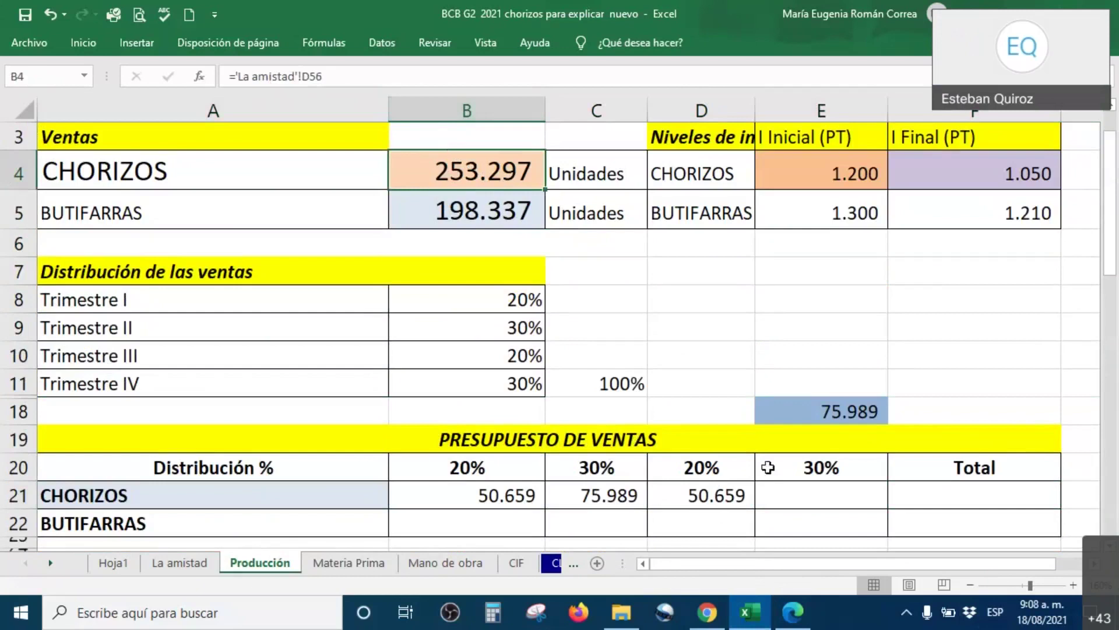
left_click(965, 411)
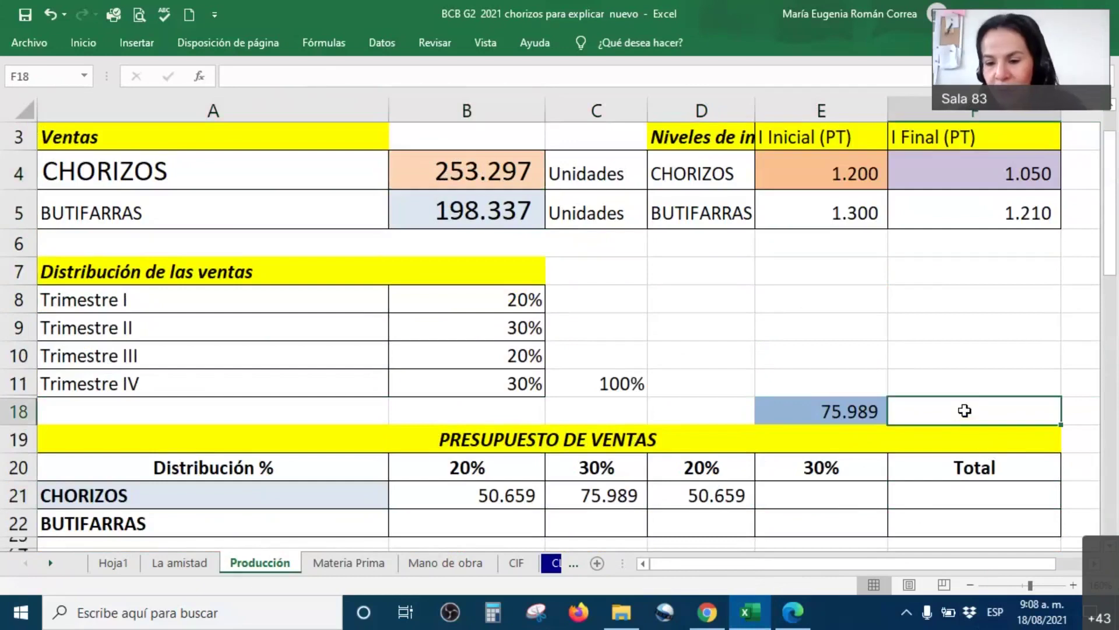
type("+")
left_click(490, 497)
type("+")
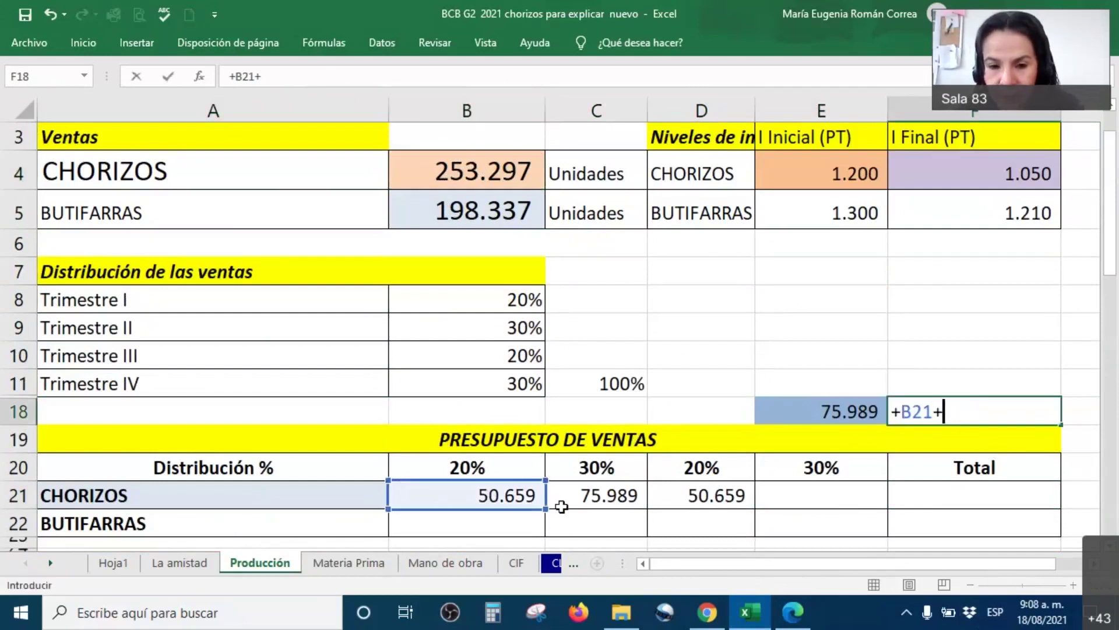
left_click(568, 499)
type("+")
left_click(703, 497)
type("+")
left_click(764, 411)
key("Return")
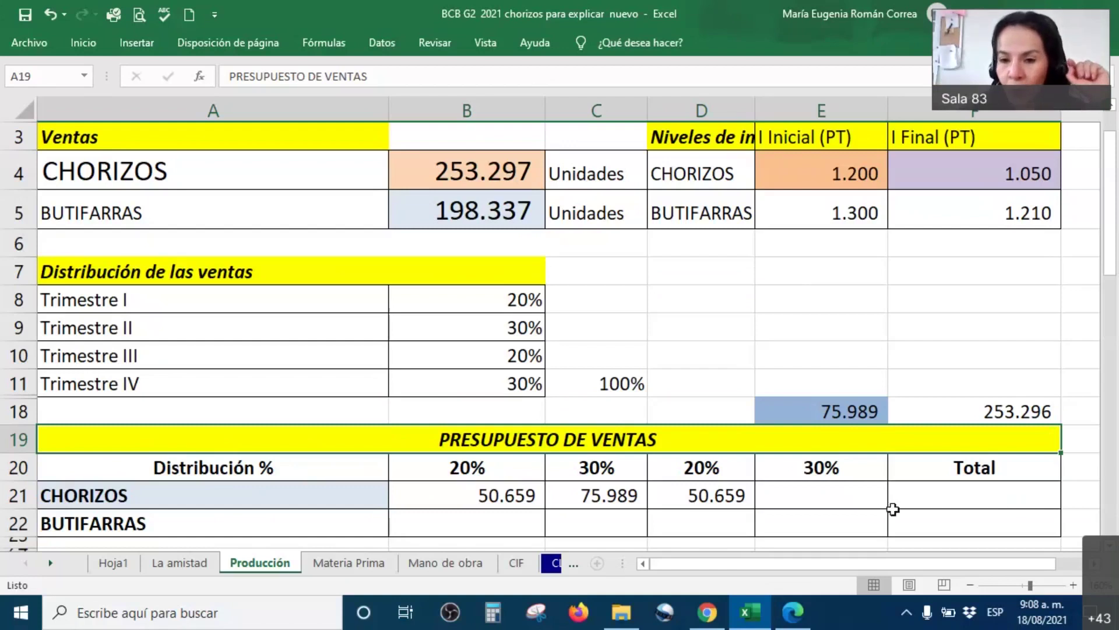
left_click(843, 505)
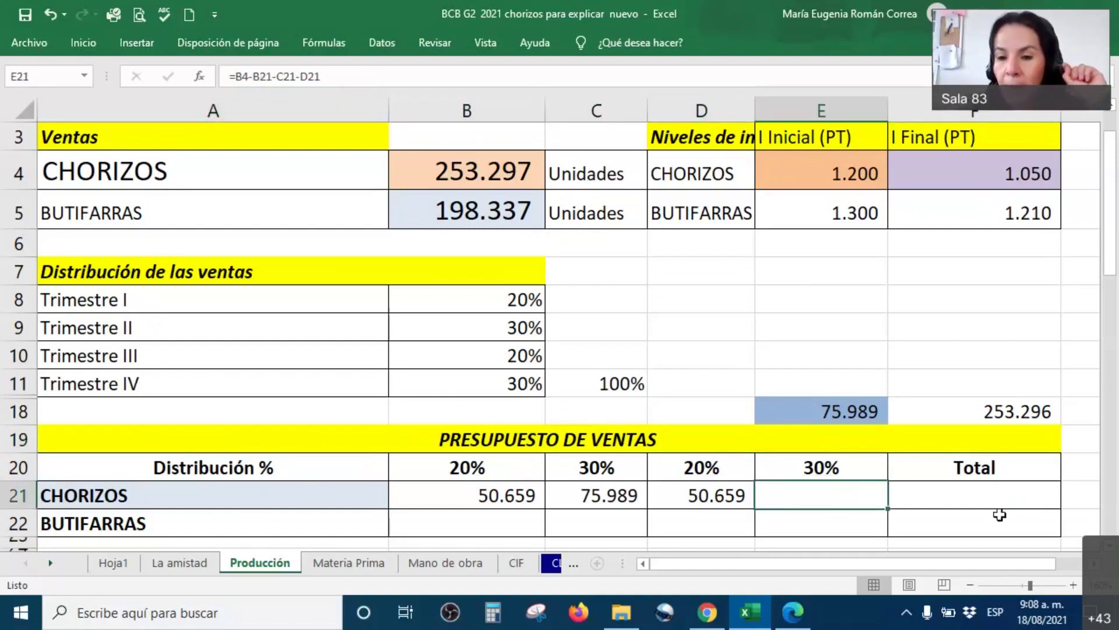
left_click(990, 491)
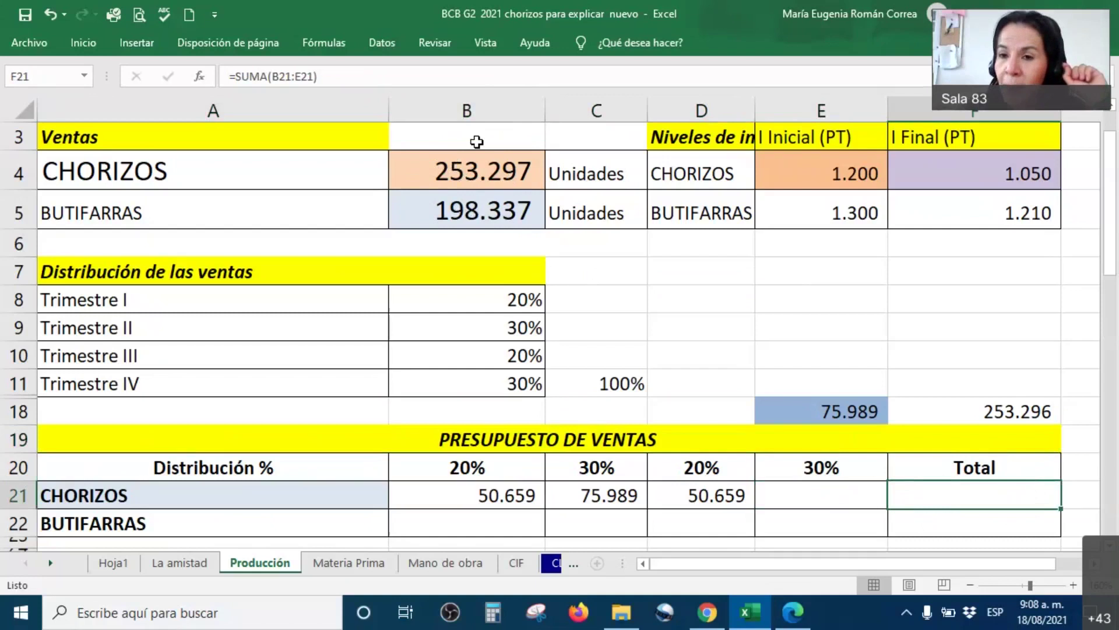
left_click(844, 493)
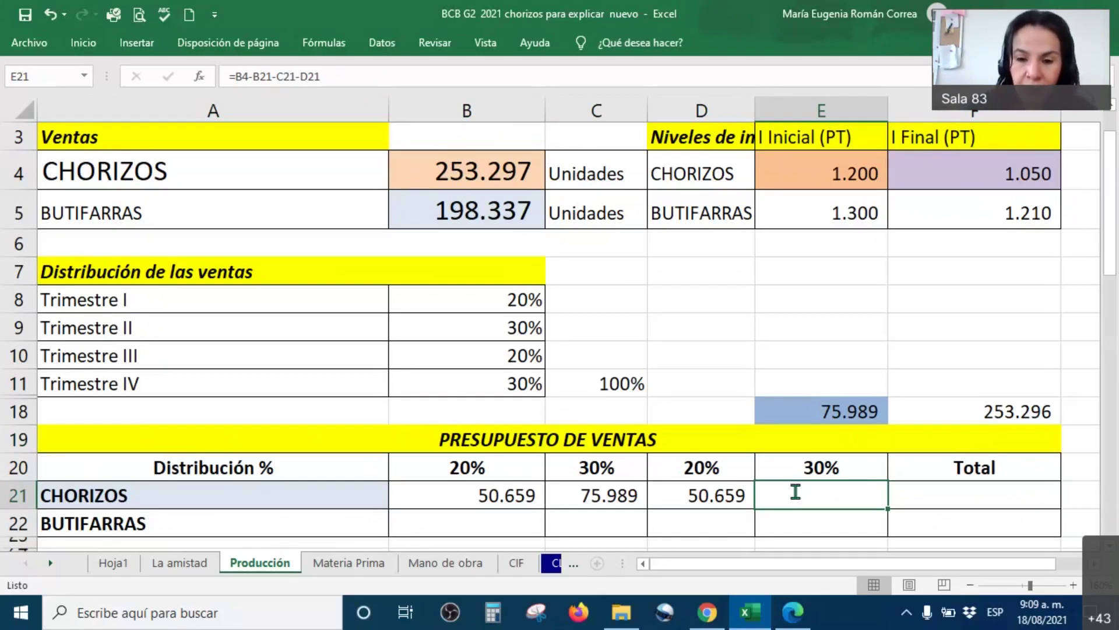
type("=")
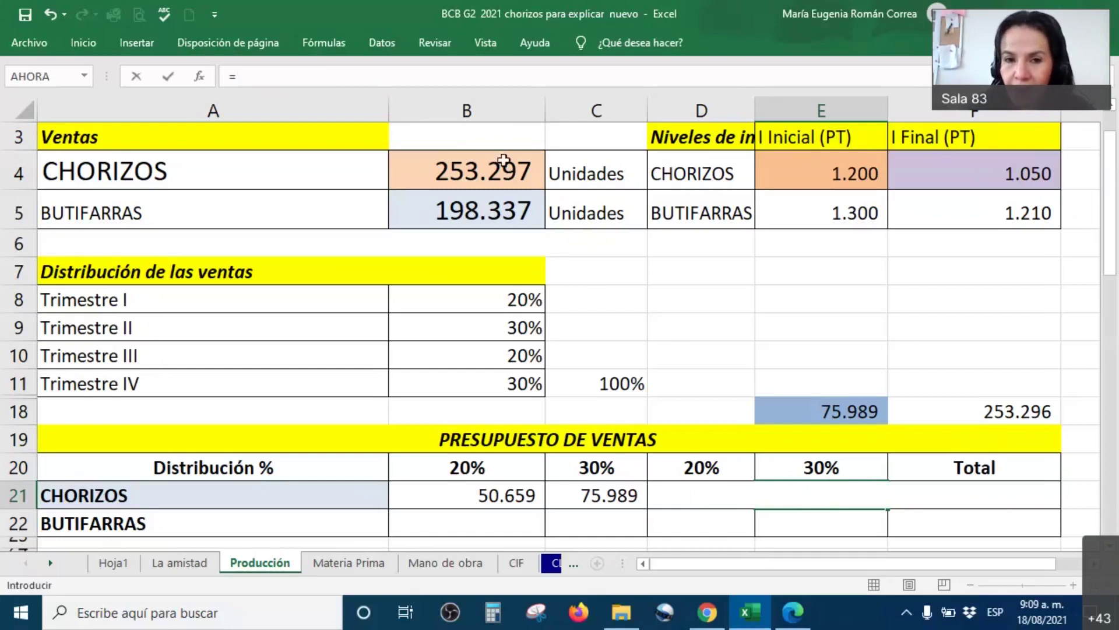
left_click(490, 171)
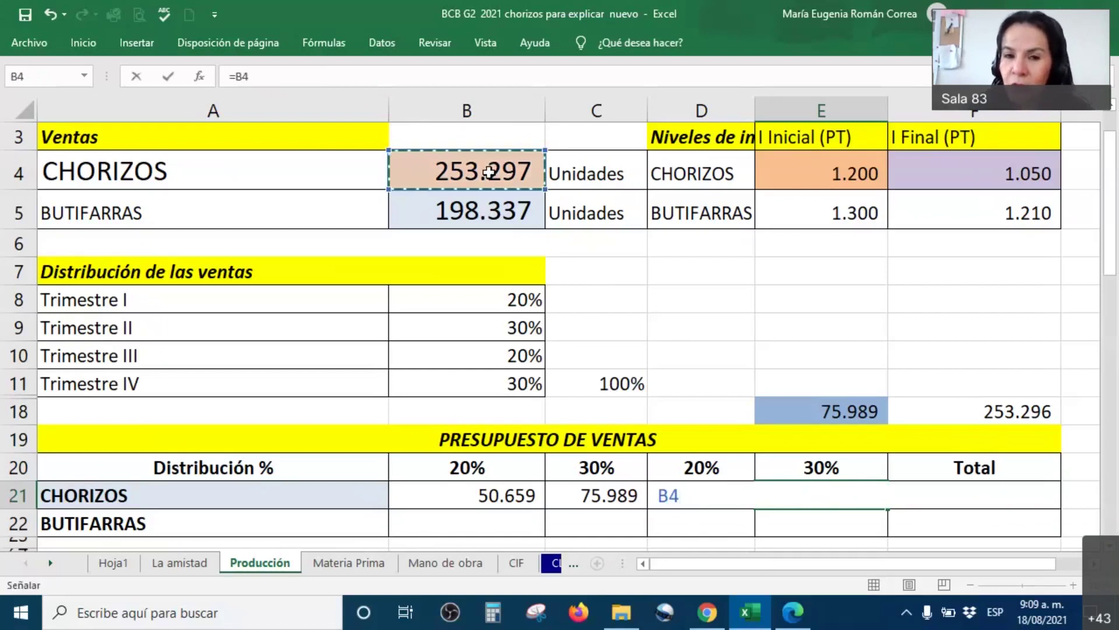
type("-")
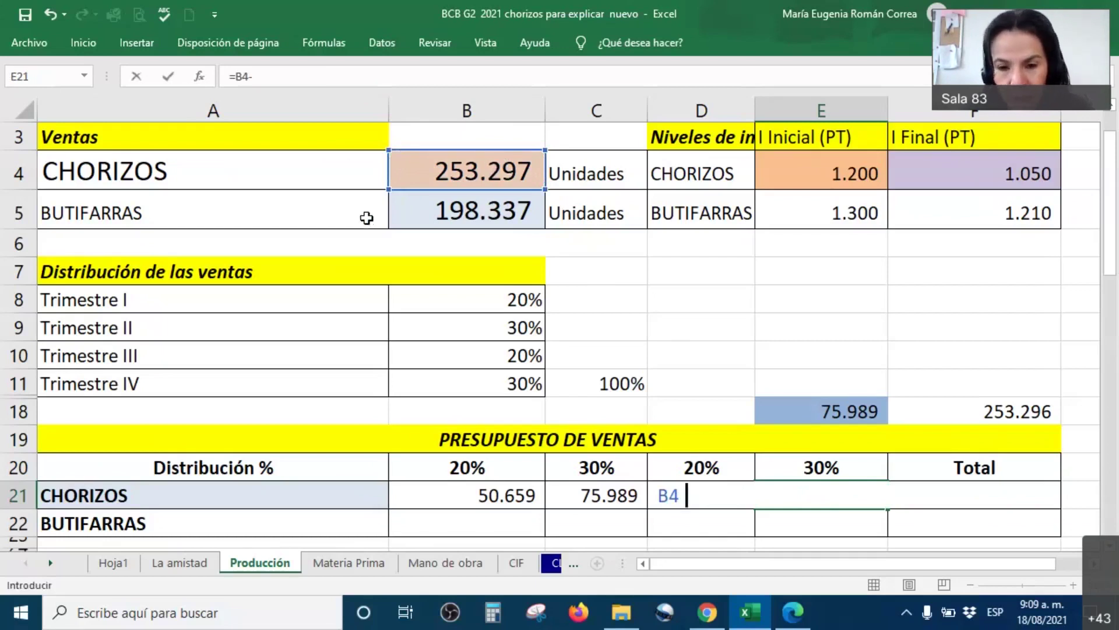
type("B21-C21-D21")
key("Return")
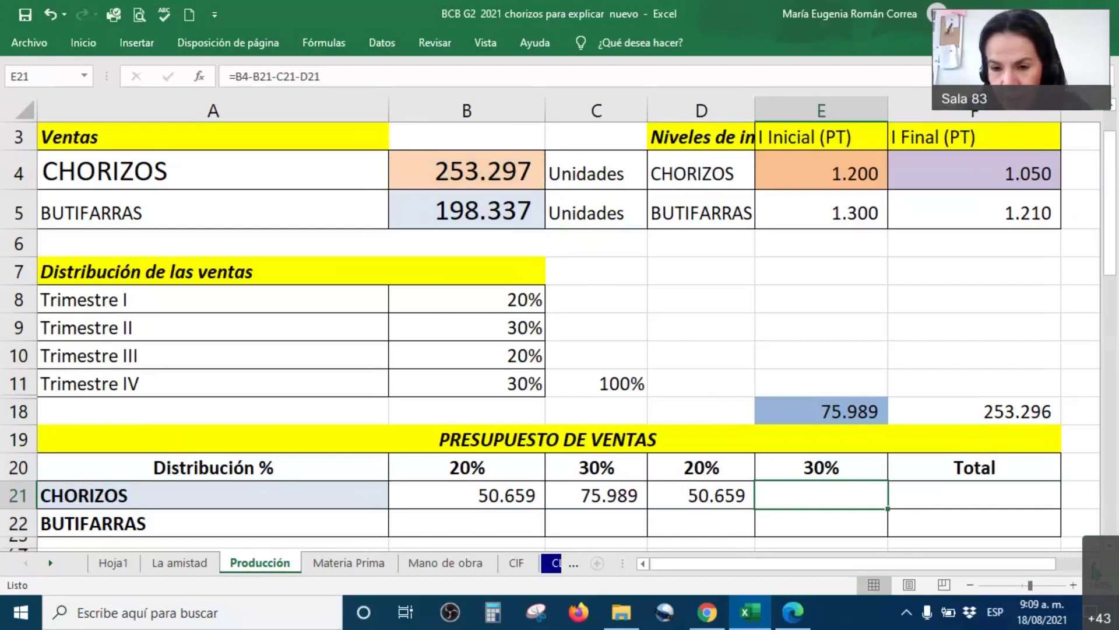
Widen column E of the sales budget and try to enter =B4-B21-C21-D21 in cell E21
left_click(1097, 564)
left_click_drag(537, 110, 762, 138)
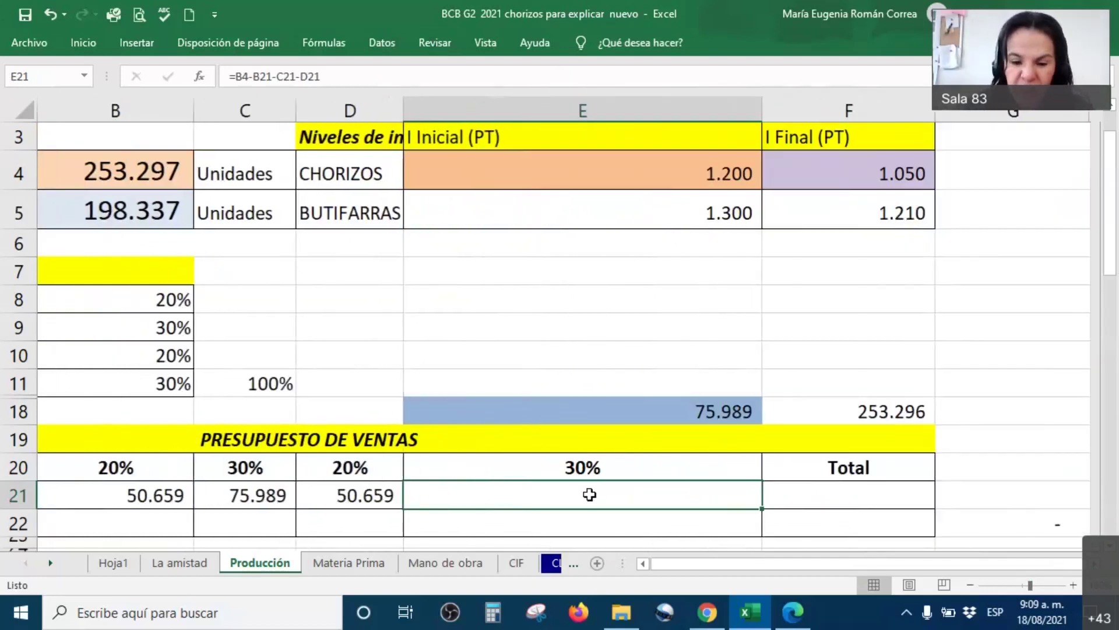
type("=")
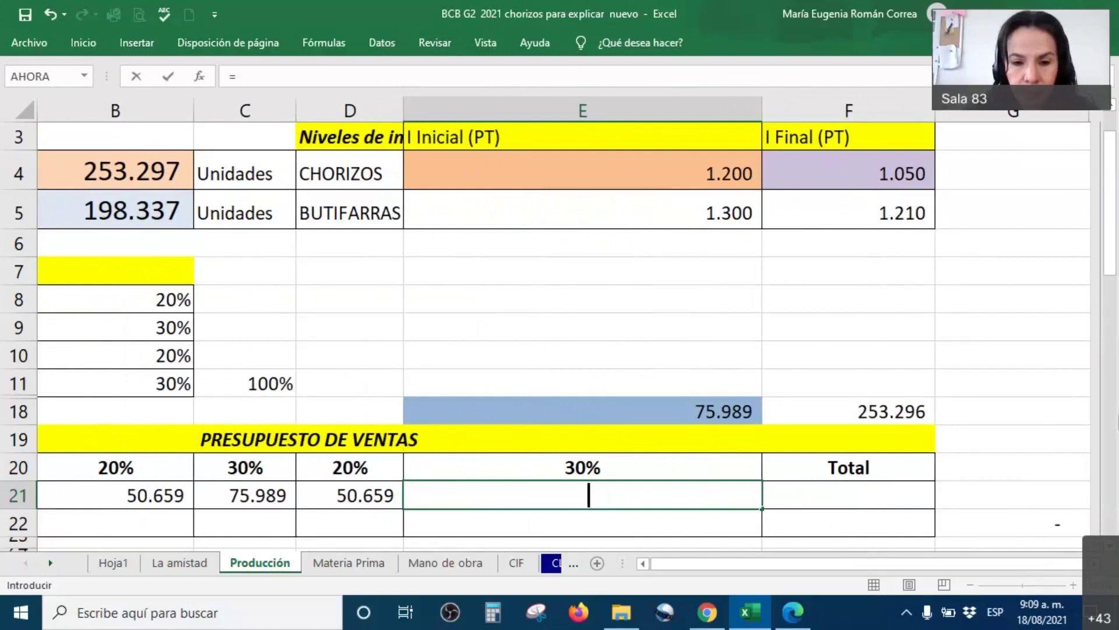
type("B4-B21-C21-D21")
key("ctrl+Return")
Apply a dark font colour to the Trimestre IV CHORIZOS sales cell E21 and clear its contents
right_click(610, 498)
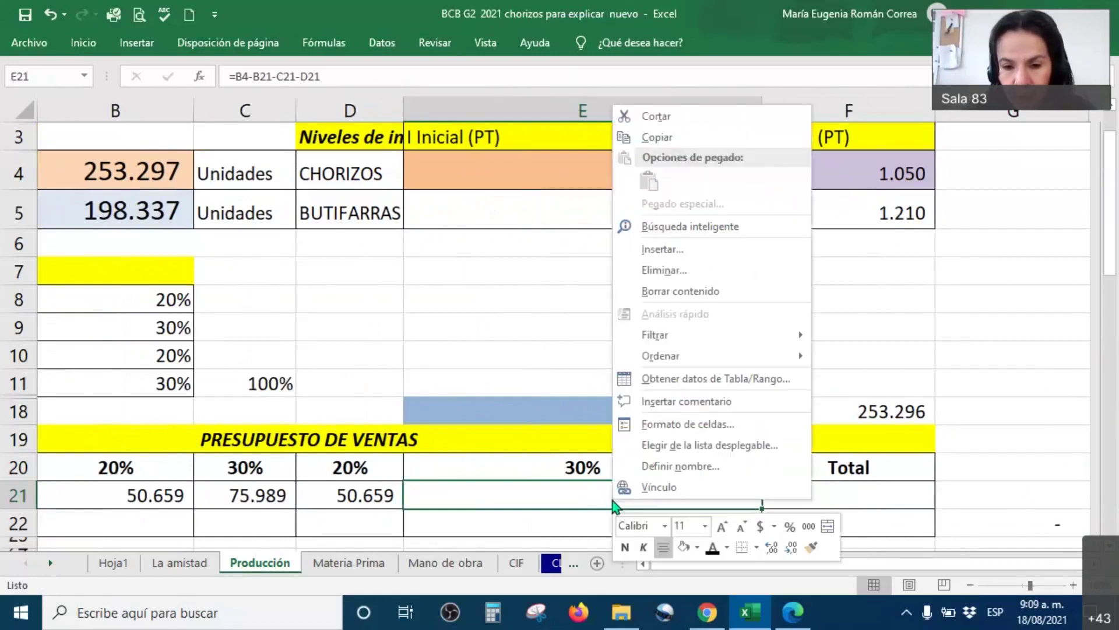
left_click(721, 549)
key("Delete")
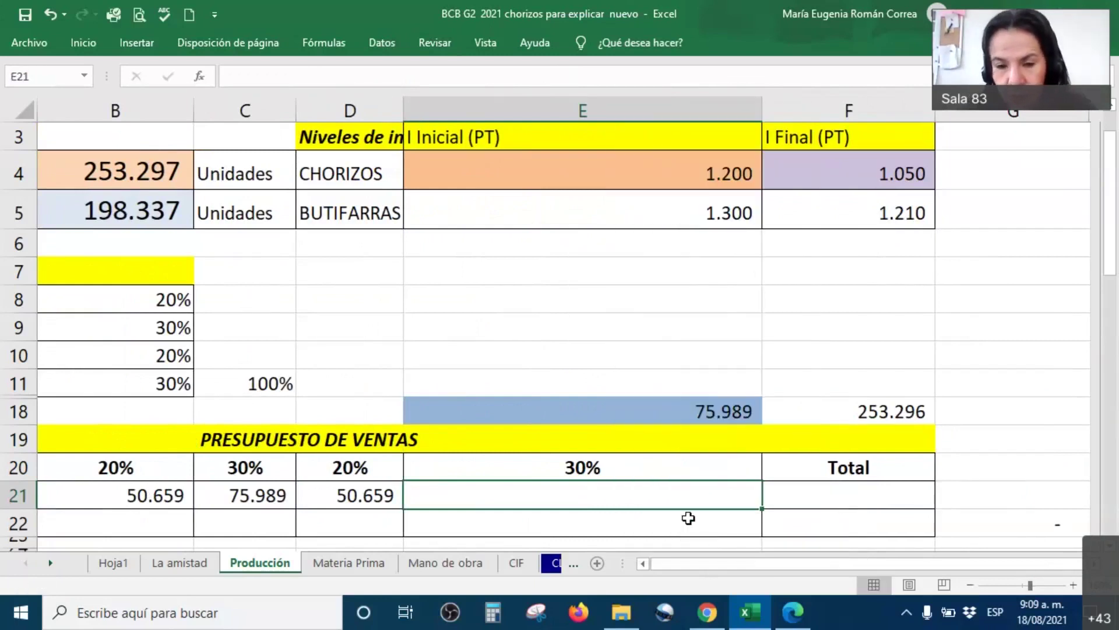
Enter =B4-B21-C21-D21 in cell E21 to calculate the Trimestre IV CHORIZOS sales by difference
type("=")
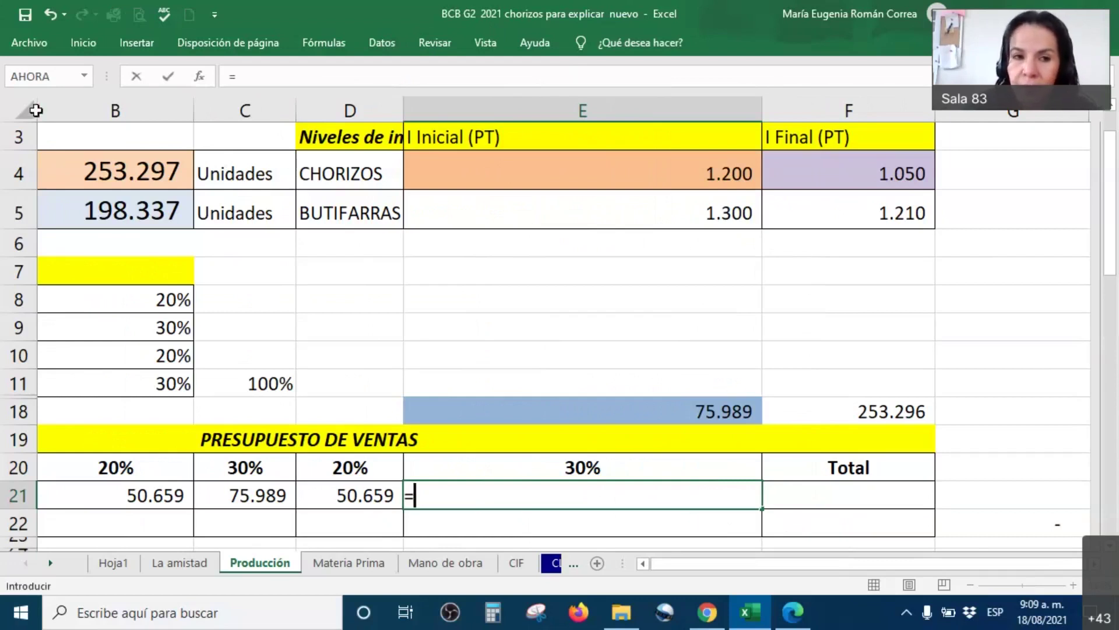
left_click(96, 172)
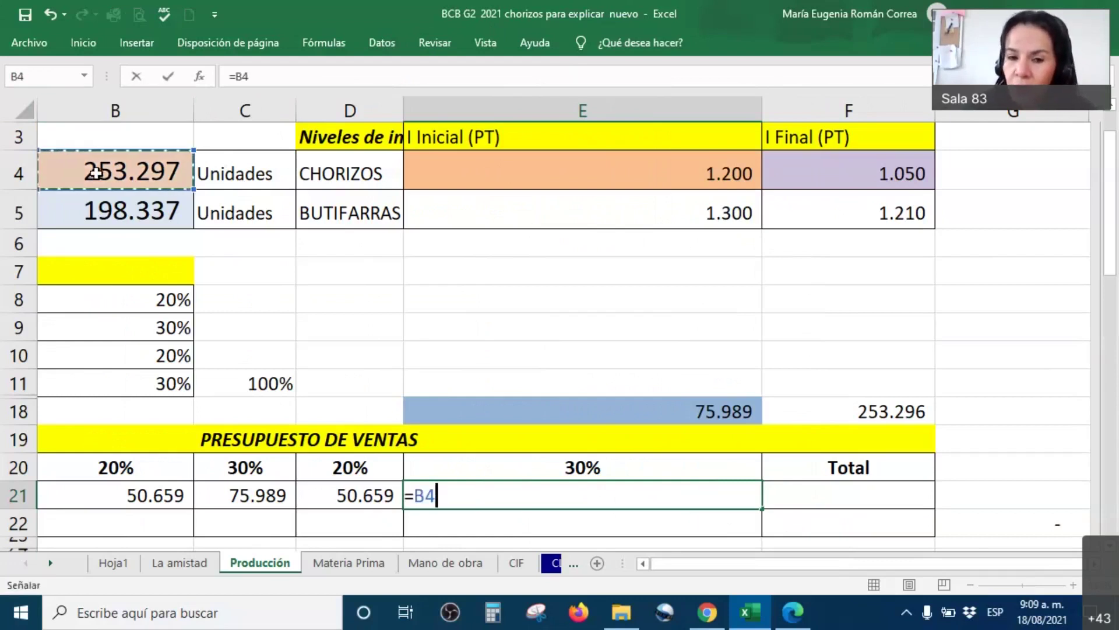
type("-")
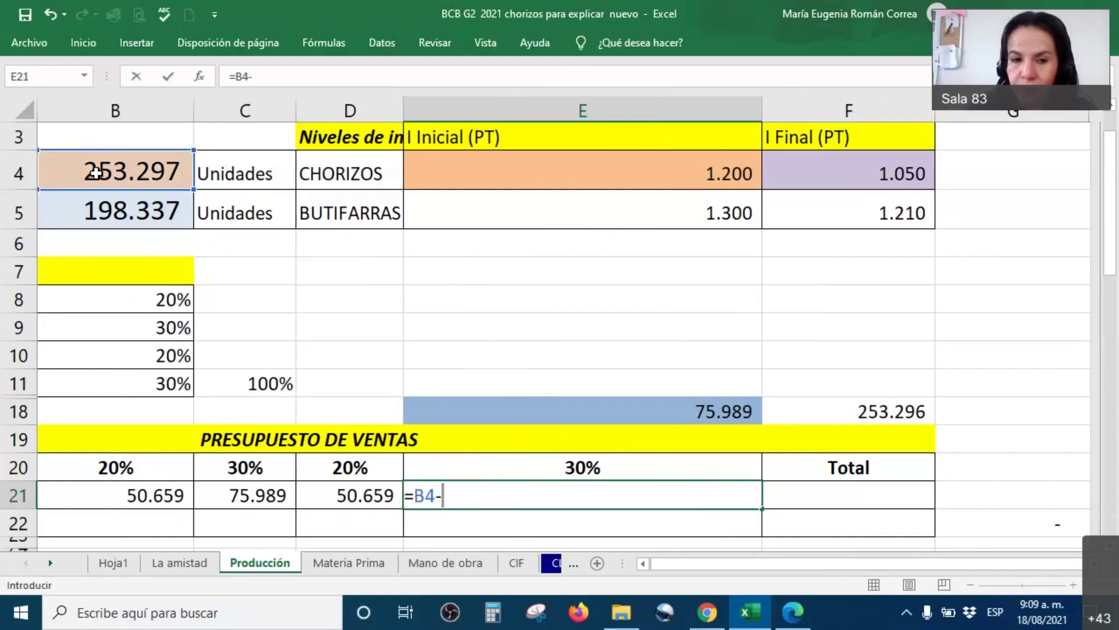
left_click(140, 500)
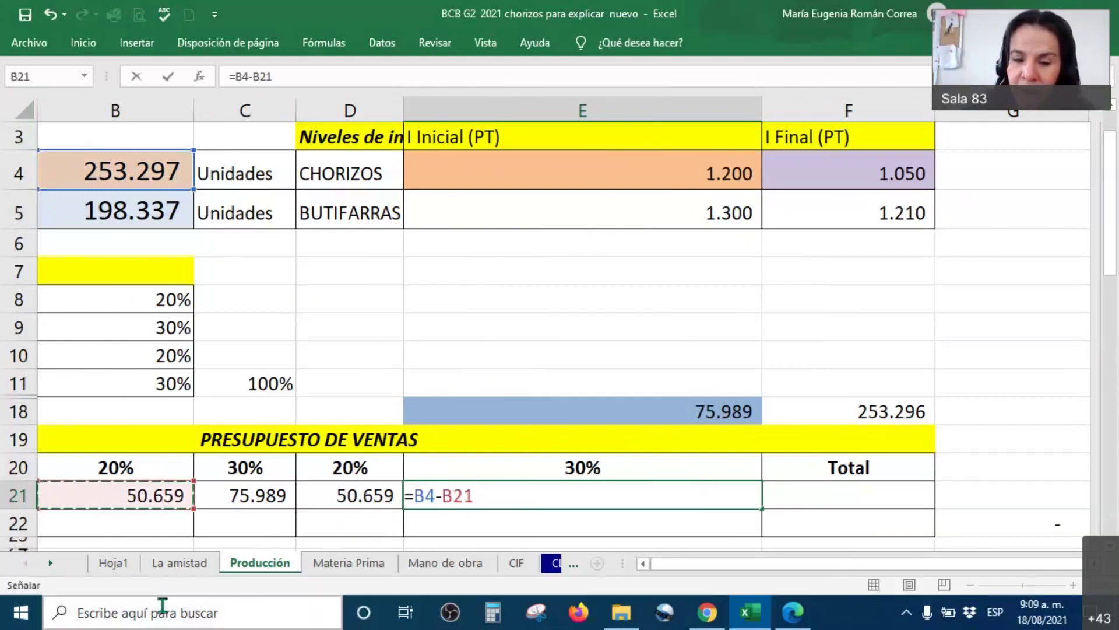
type("-")
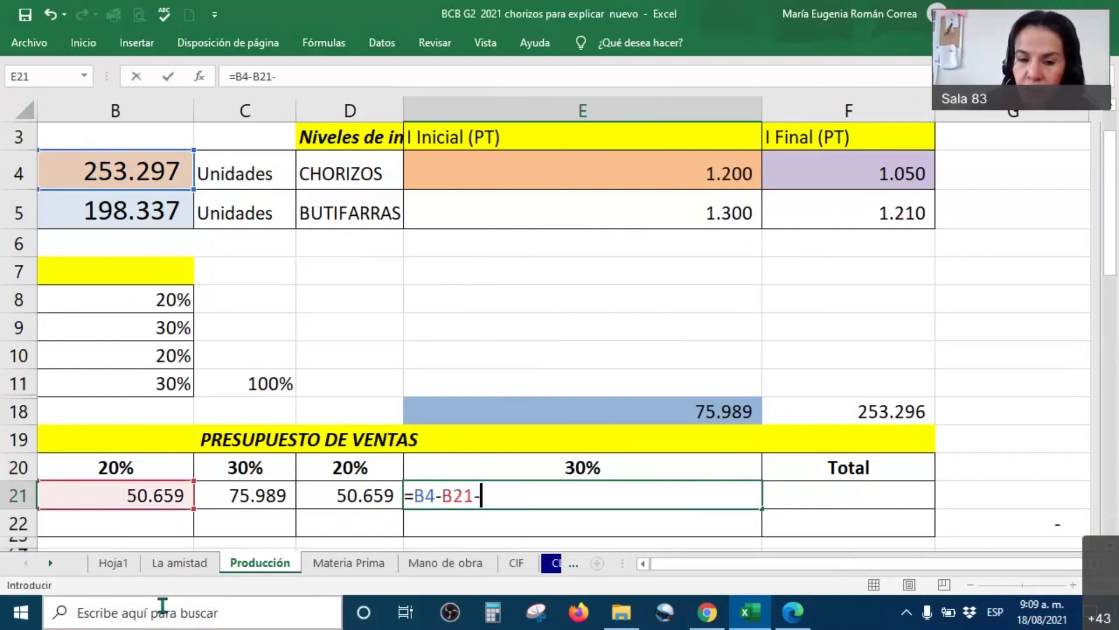
left_click(263, 497)
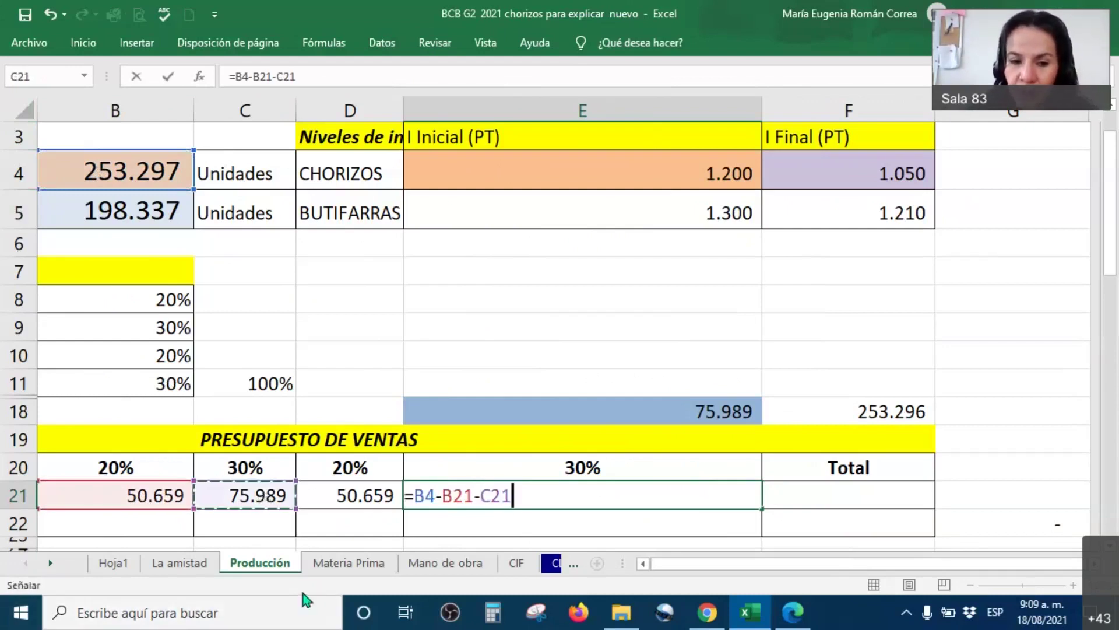
type("-")
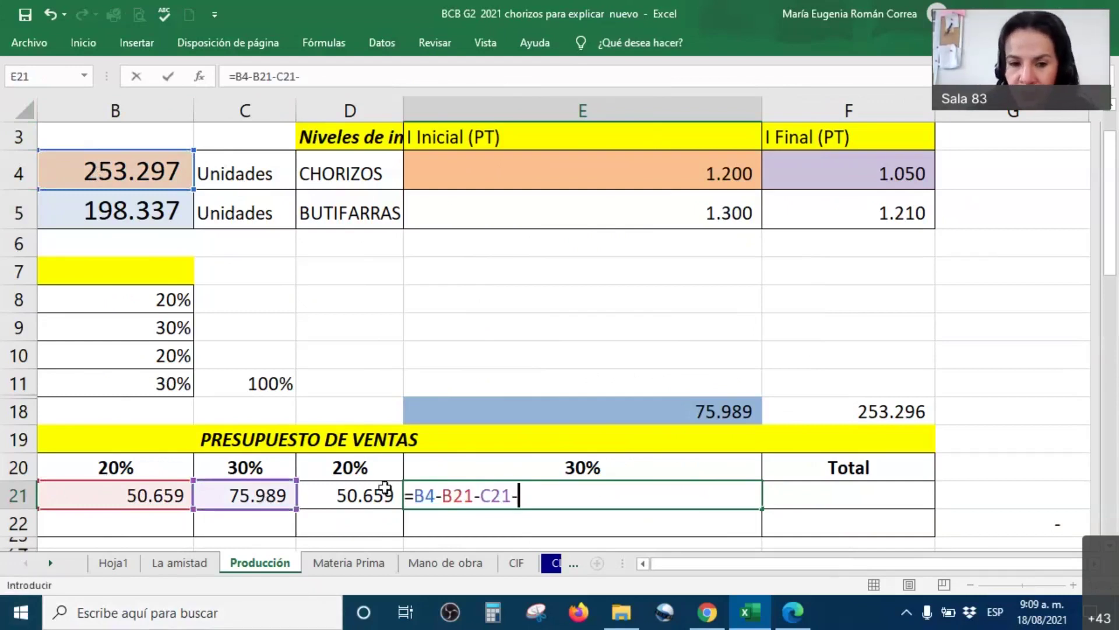
left_click(380, 496)
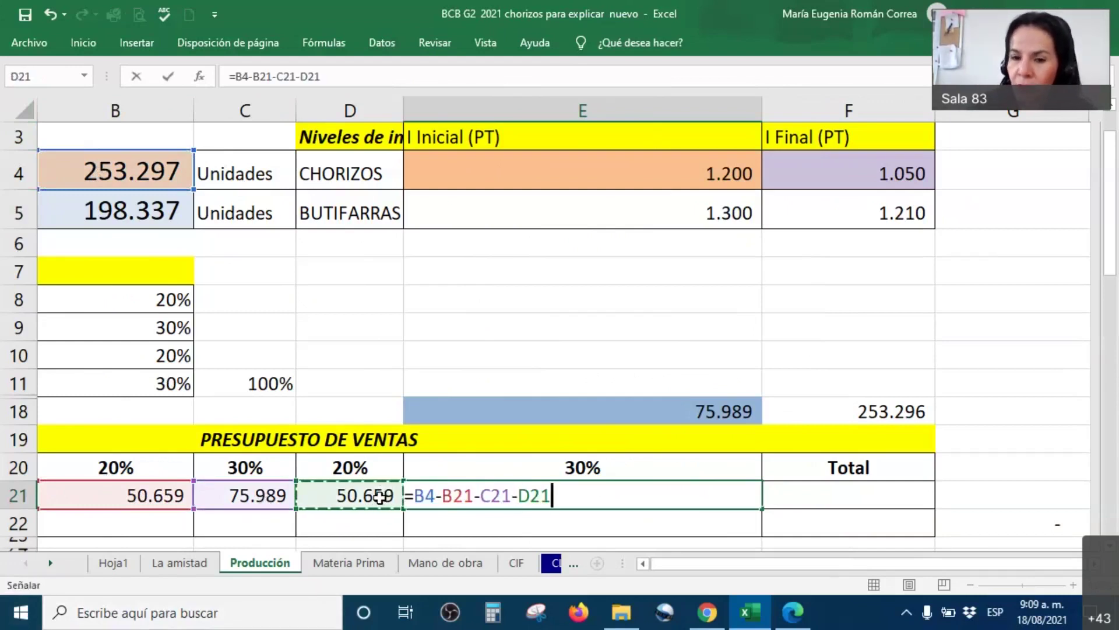
key("Return")
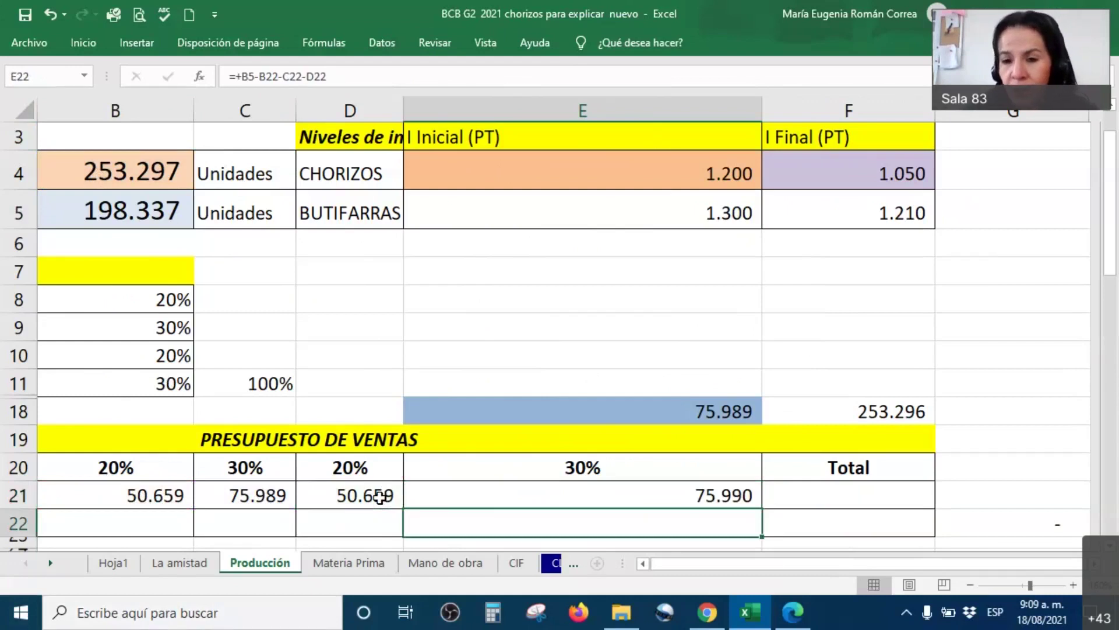
Compare the CHORIZOS sales formulas in E21, E18 and B21, and narrow column E to fit its figures
left_click(656, 488)
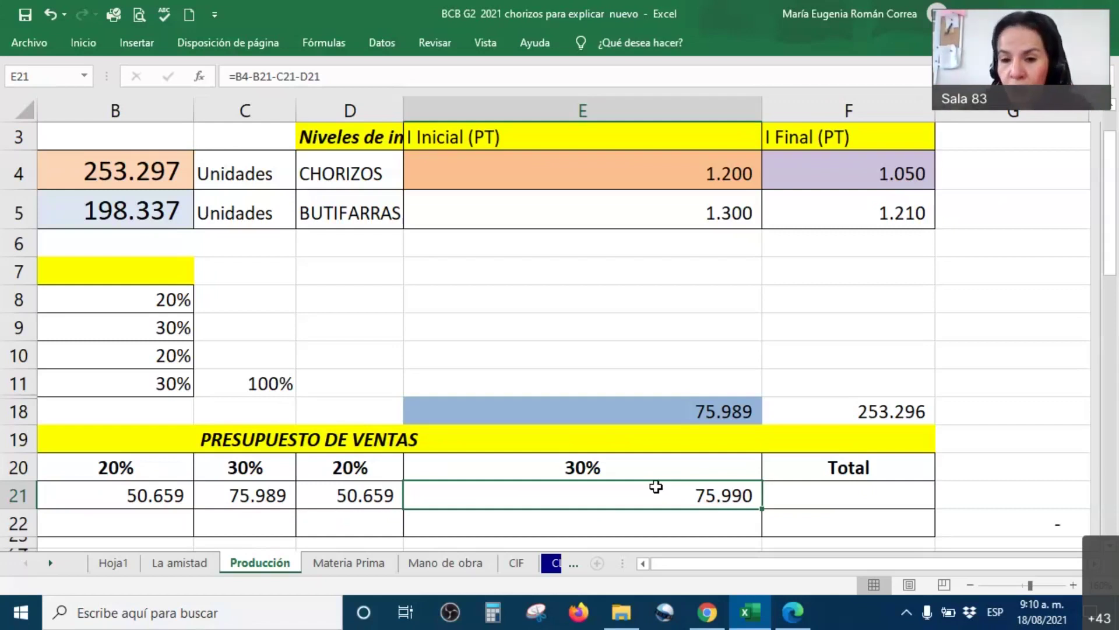
left_click(726, 413)
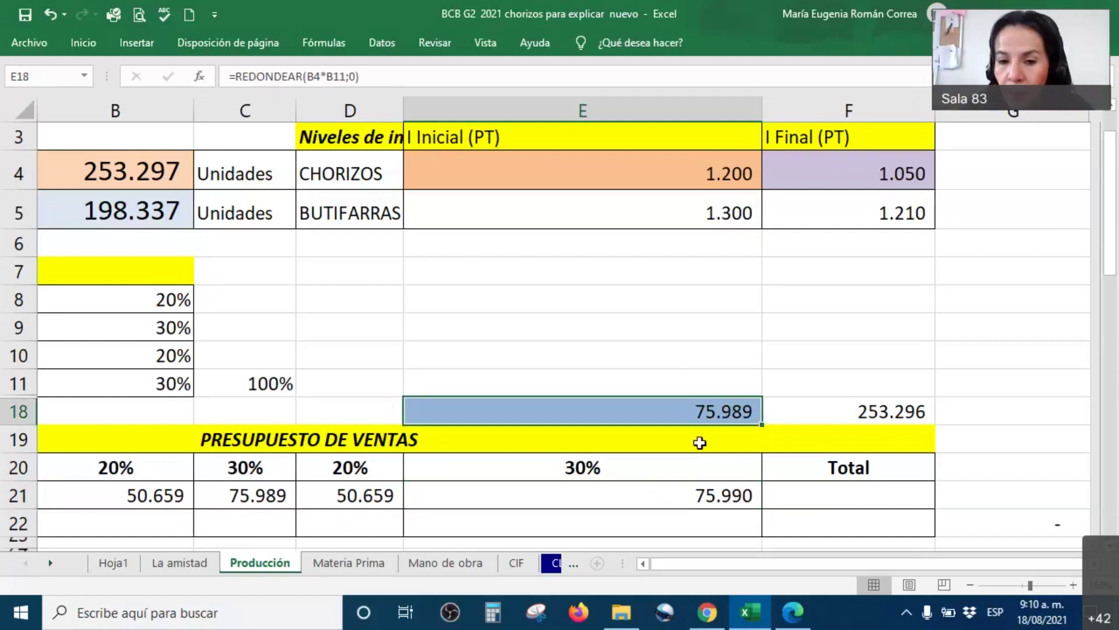
left_click(629, 493)
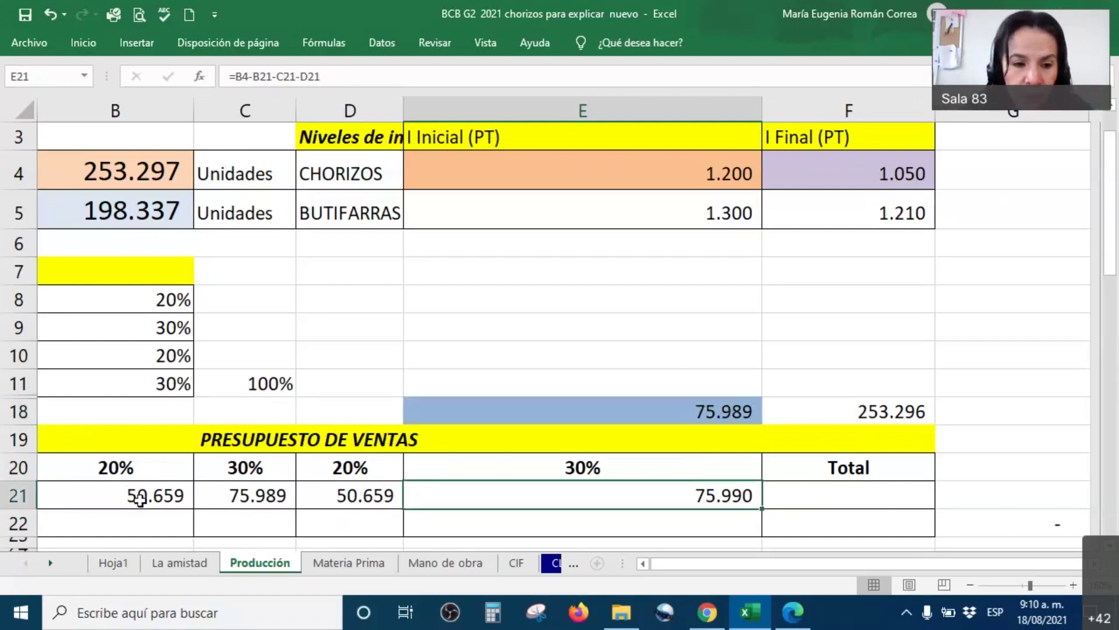
left_click(137, 495)
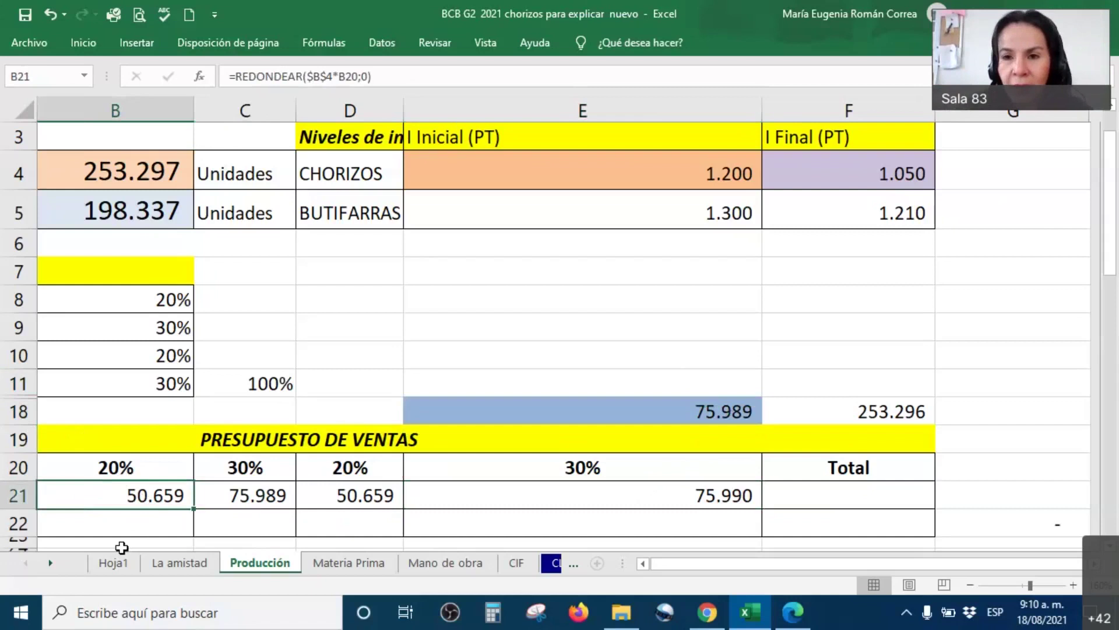
left_click(539, 489)
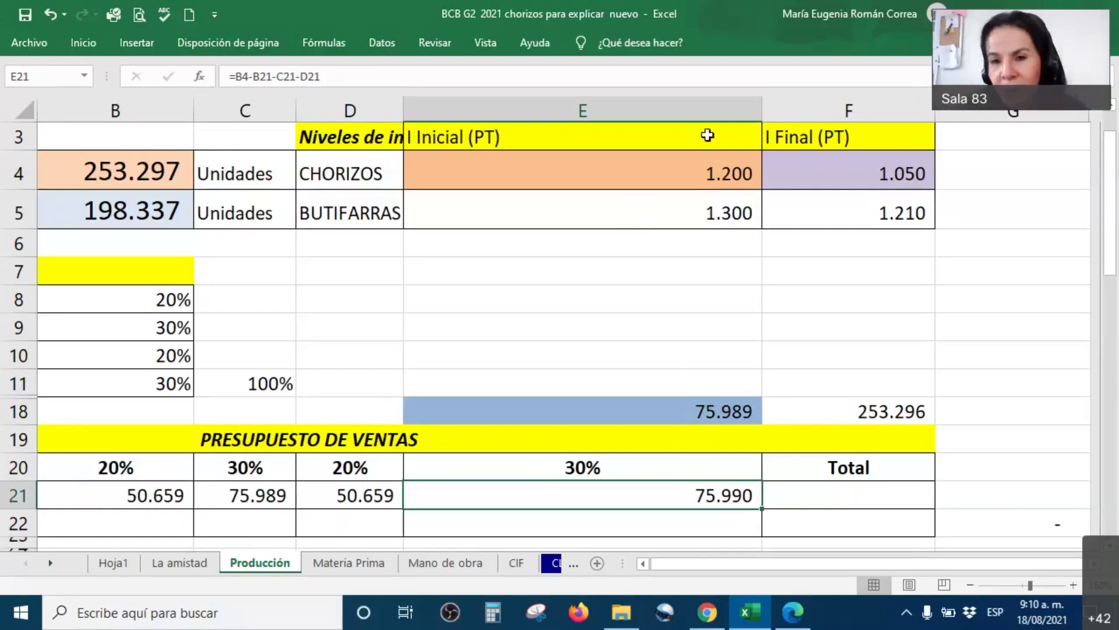
left_click_drag(762, 113, 531, 105)
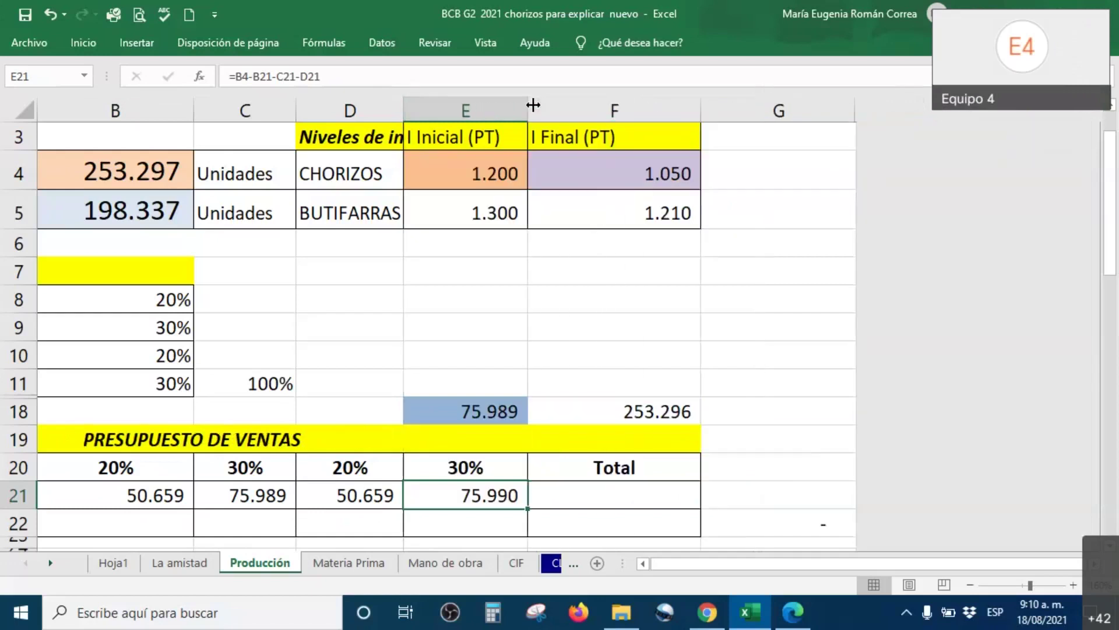
Apply a black font colour to the CHORIZOS annual sales total in cell F21 of the sales budget
left_click(574, 493)
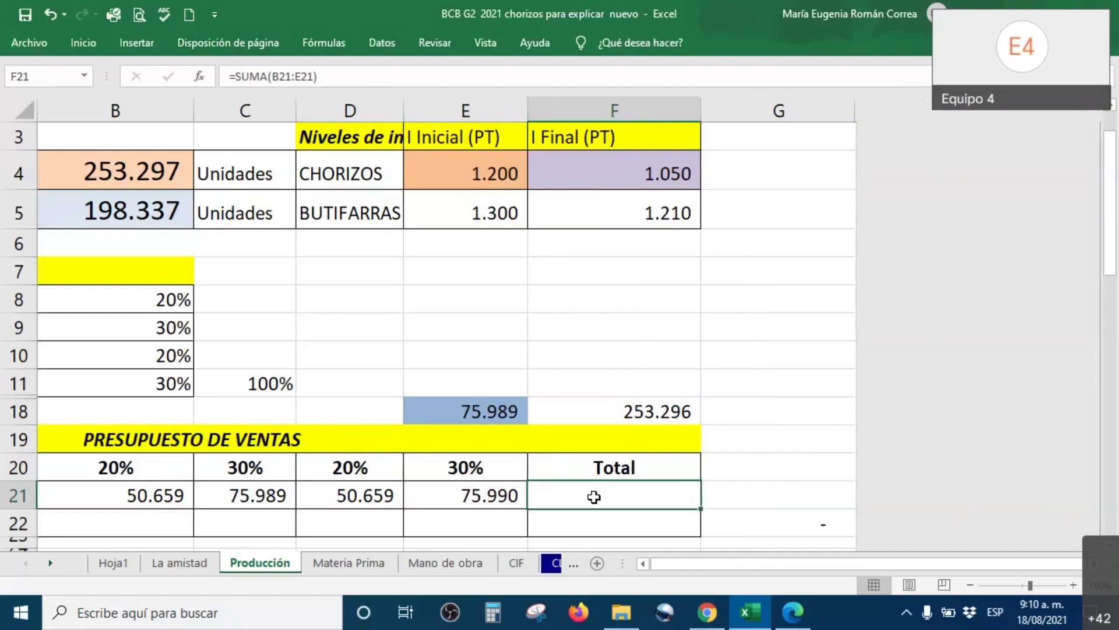
right_click(594, 497)
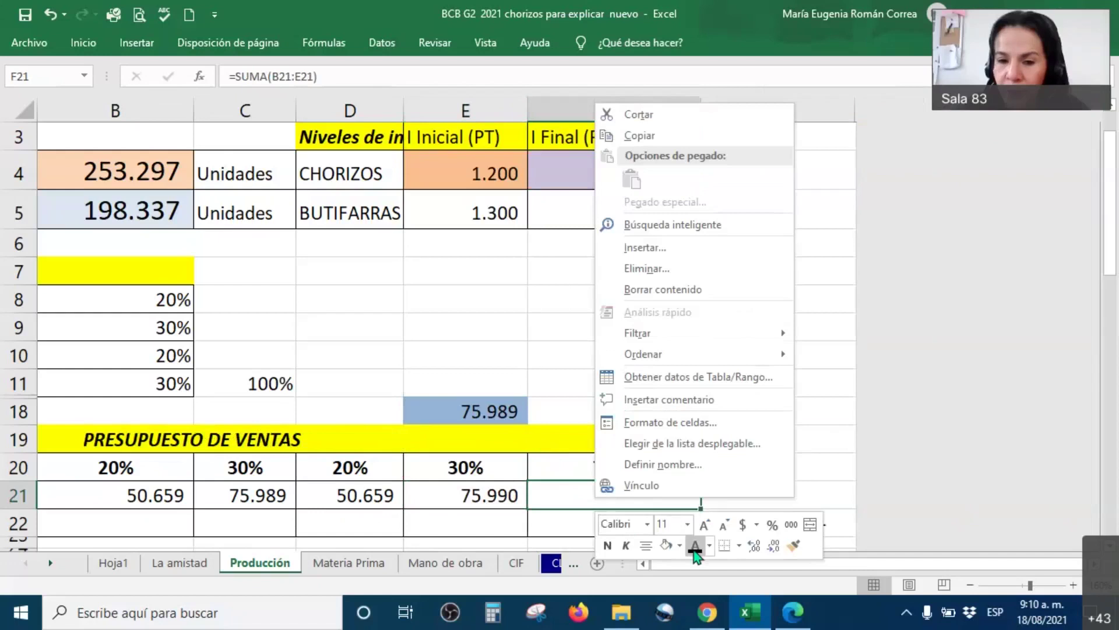
left_click(692, 545)
left_click(796, 467)
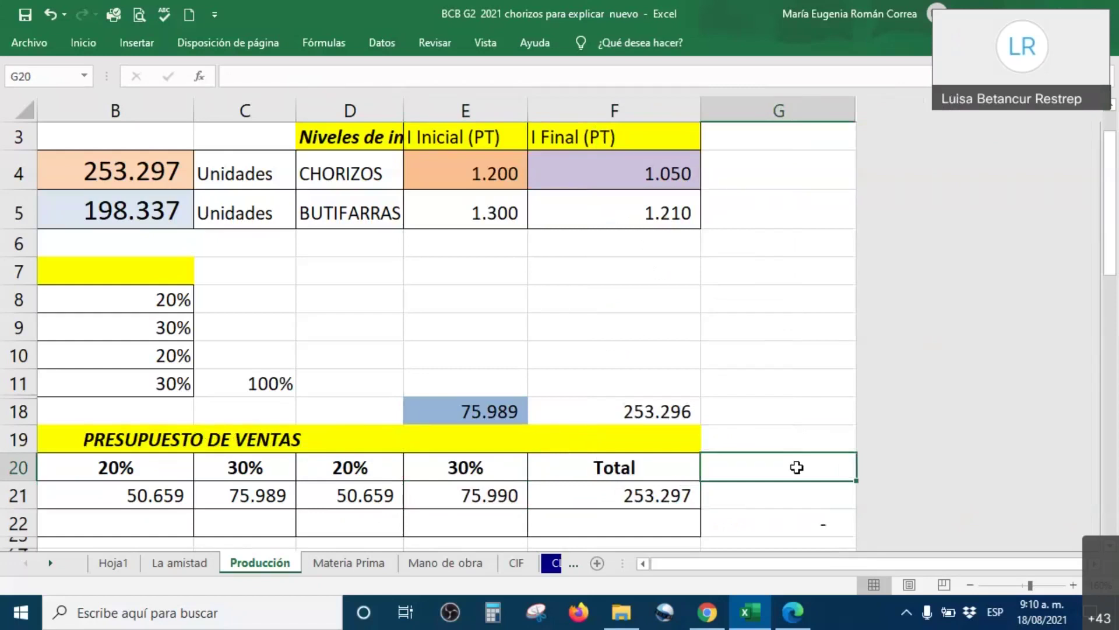
key("Left")
key("Left")
key("Left")
key("Left")
key("Left")
key("Left")
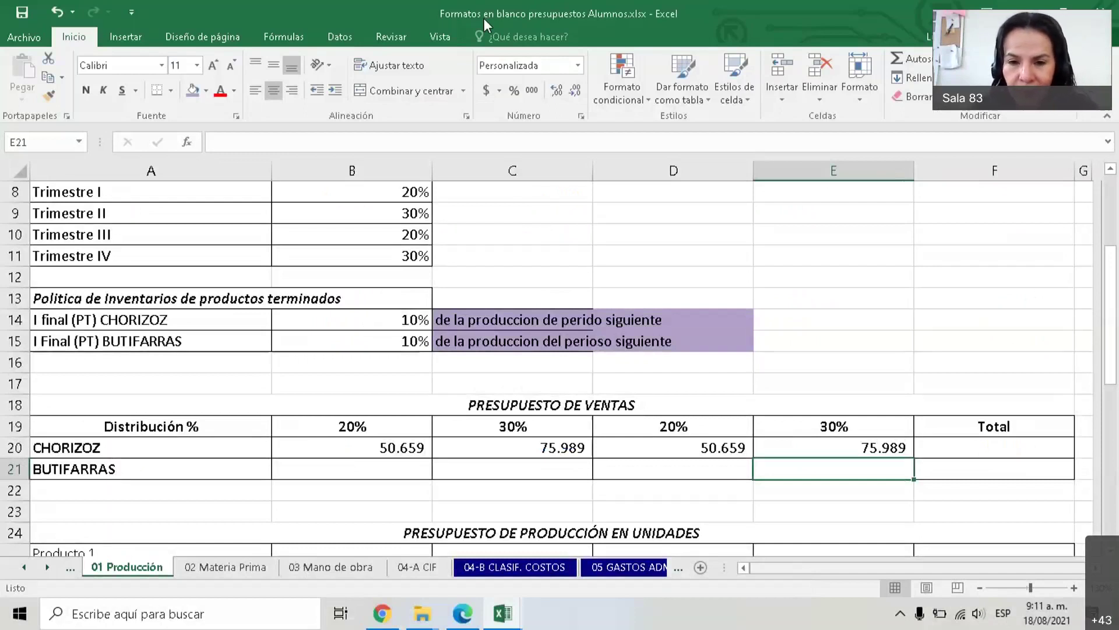
Examine the Trimestre I CHORIZOZ sales formula in cell B20 of the Formatos en blanco presupuestos Alumnos workbook
left_click(389, 449)
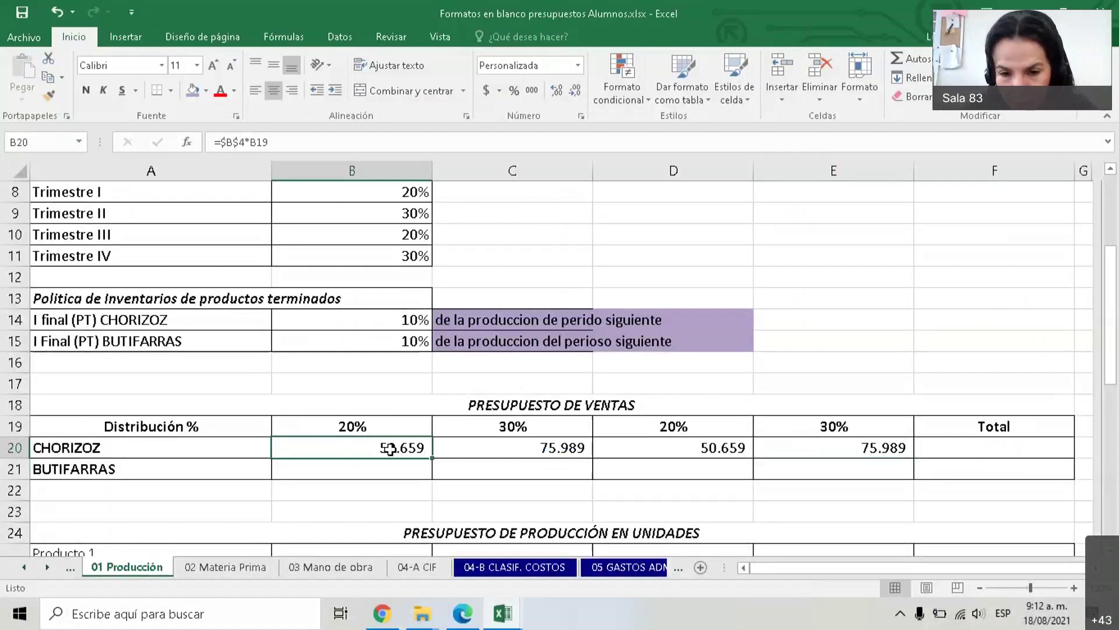
double_click(335, 445)
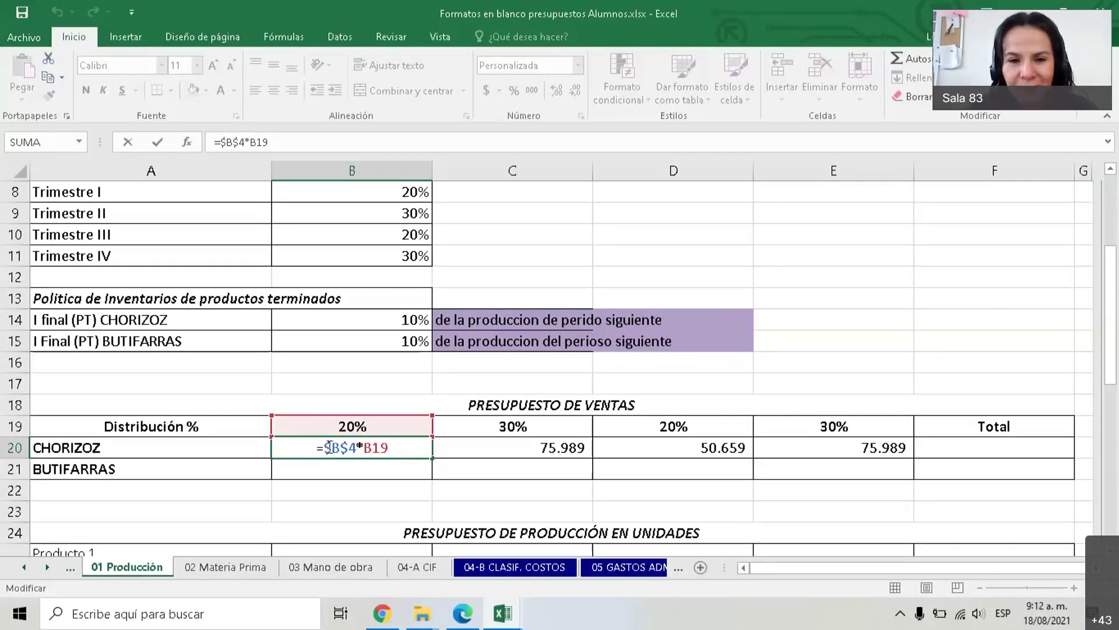
key("Return")
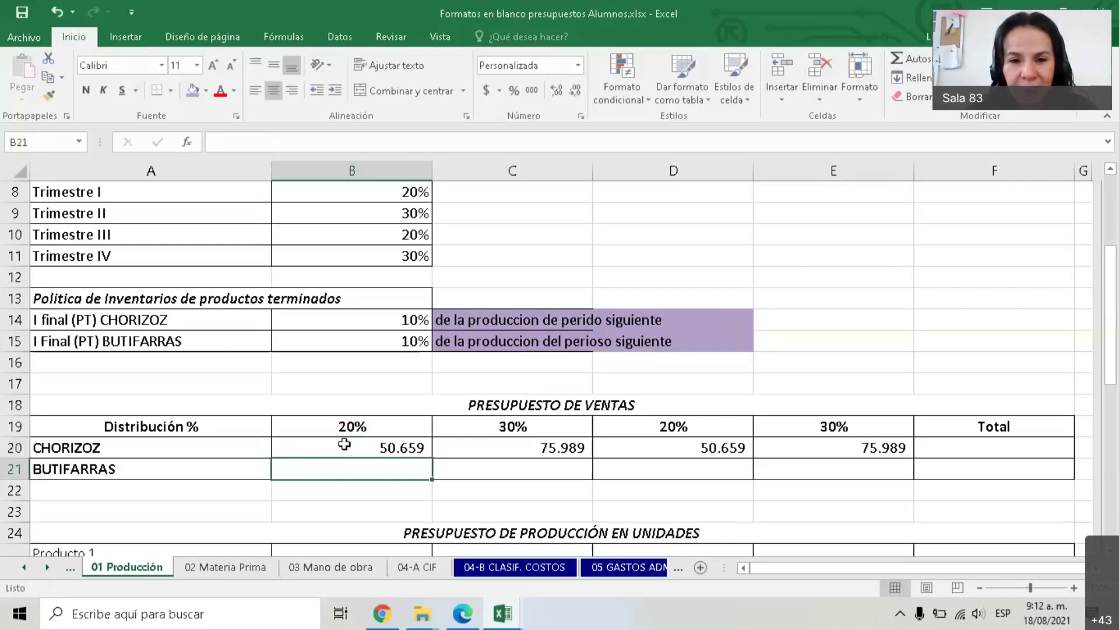
double_click(346, 445)
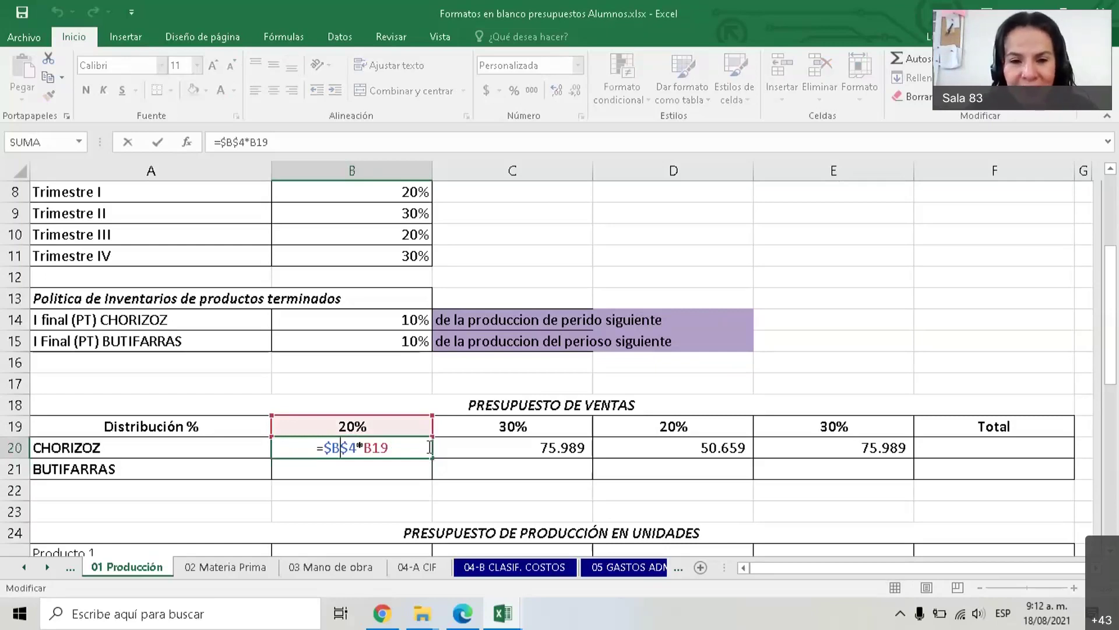
key("Return")
Show the Trimestre I CHORIZOZ sales figure in cell B20 with one decimal place
left_click(385, 446)
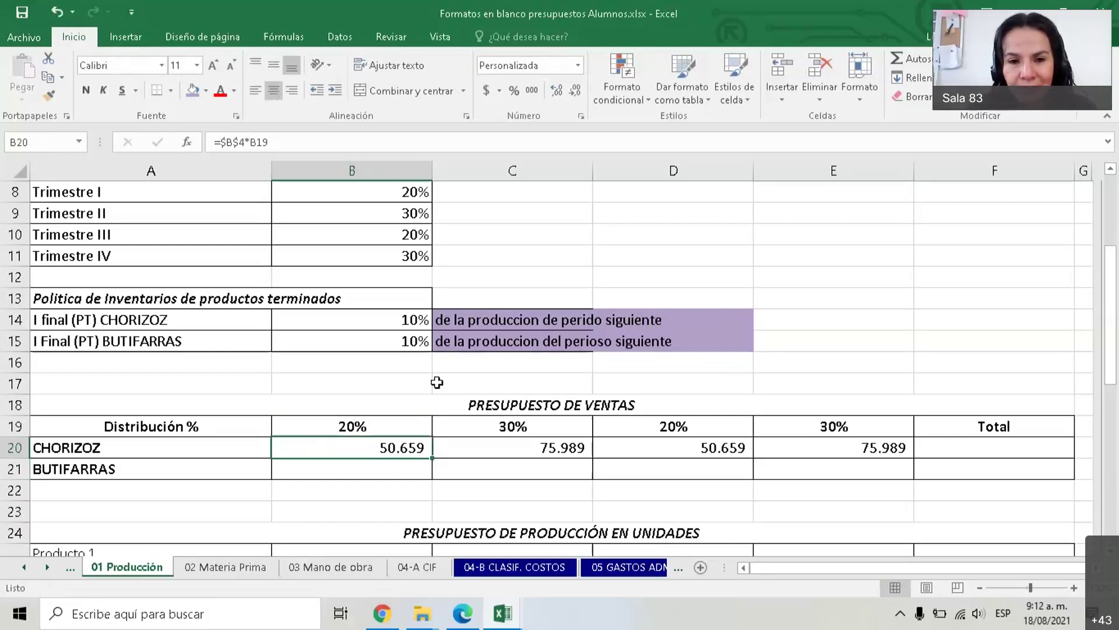
left_click(557, 93)
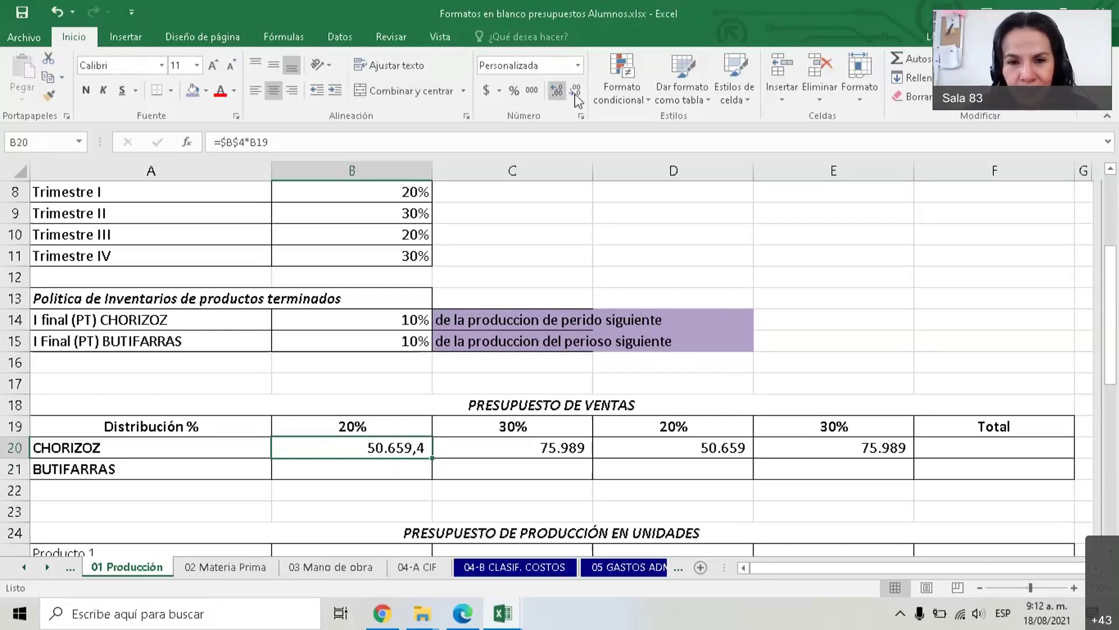
Display the four quarterly CHORIZOZ sales values in B20:E20 with two decimal places
left_click(555, 92)
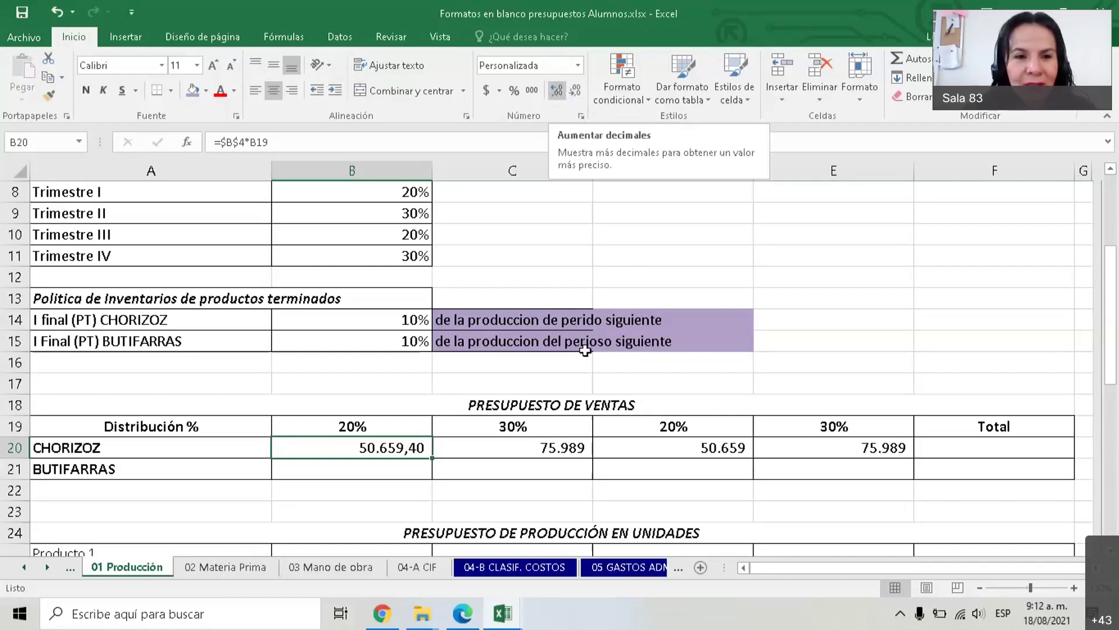
key("Right")
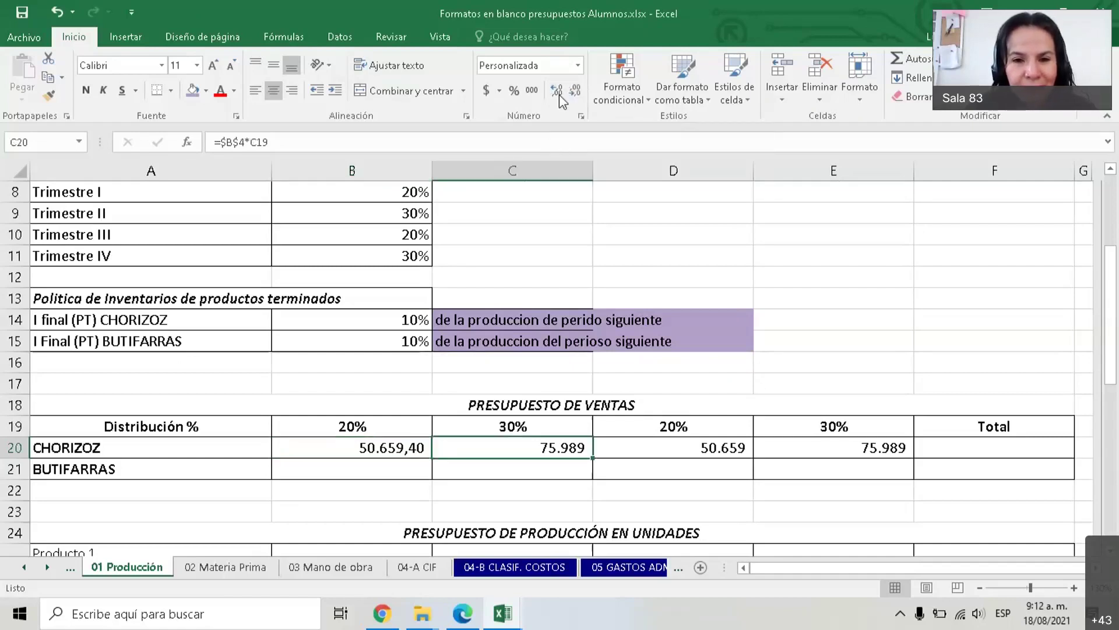
double_click(559, 95)
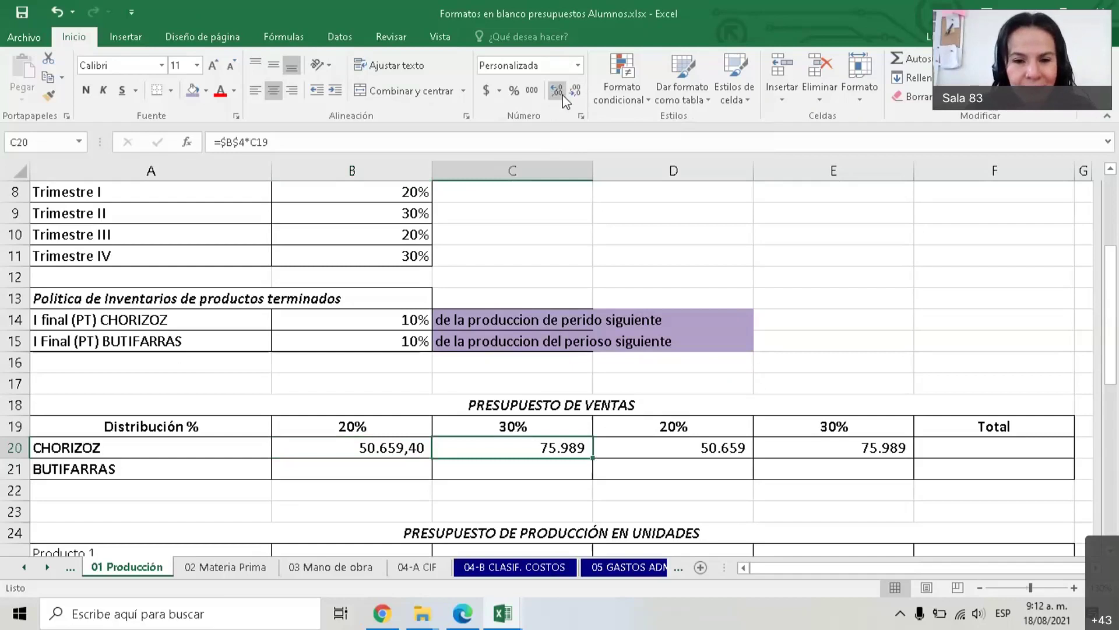
left_click(643, 444)
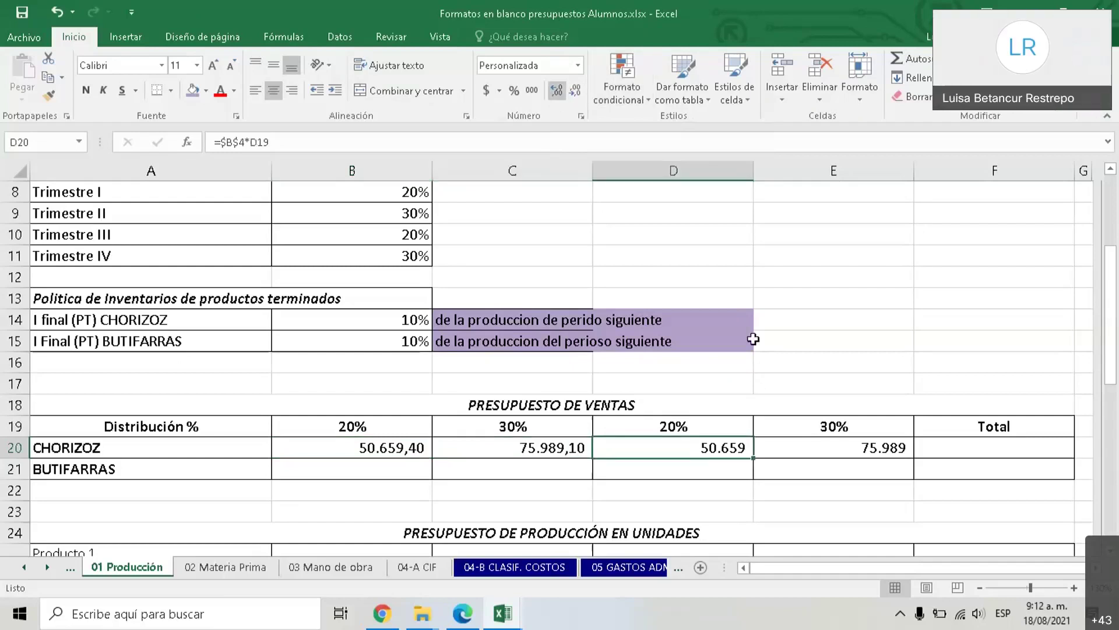
double_click(556, 91)
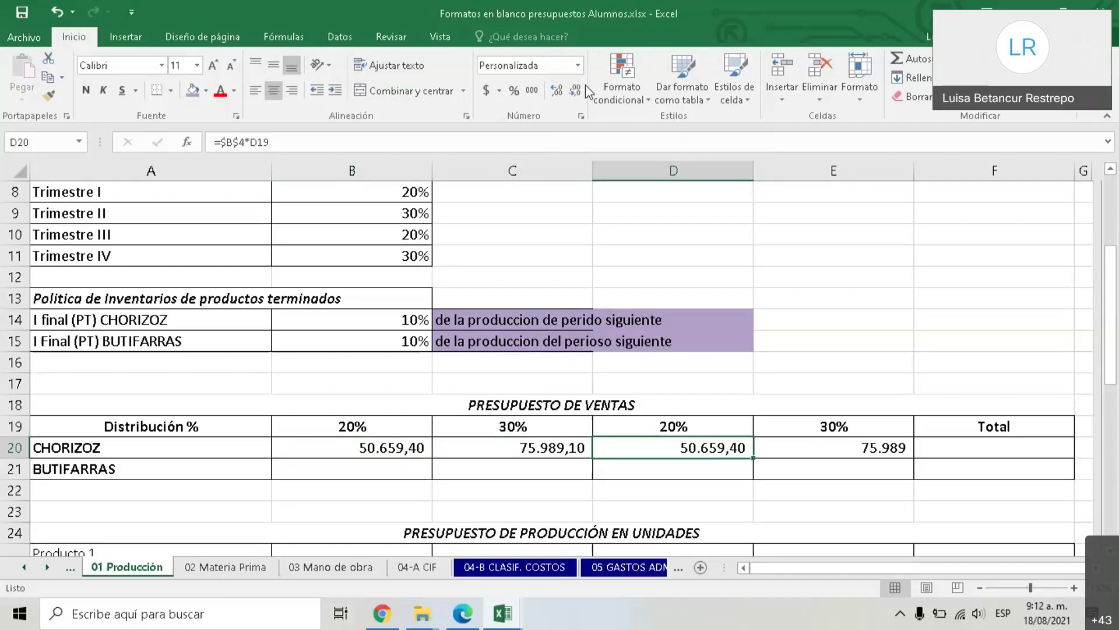
key("Right")
double_click(558, 95)
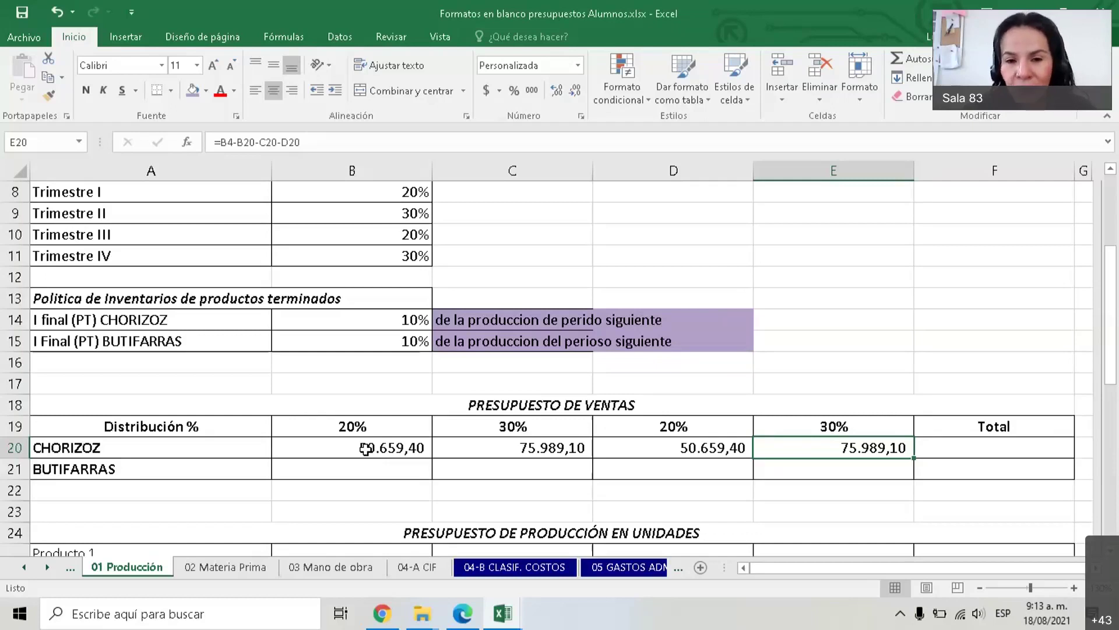
Round the first-quarter CHORIZOZ sales in B20 to whole units with the formula =REDONDEAR($B$4*B19;0)
double_click(329, 450)
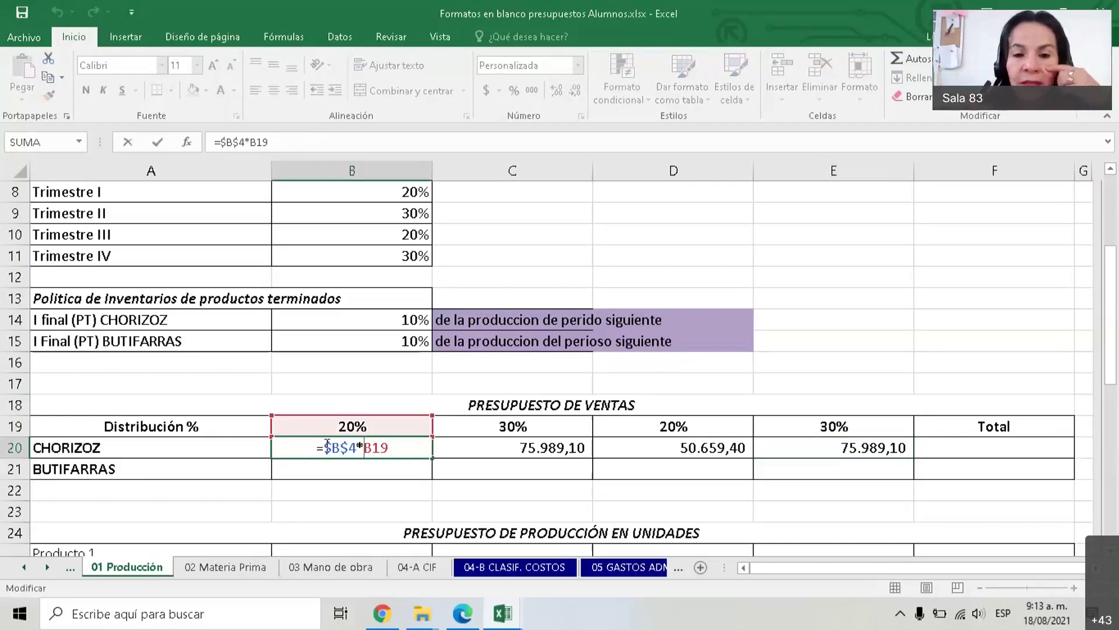
left_click(326, 447)
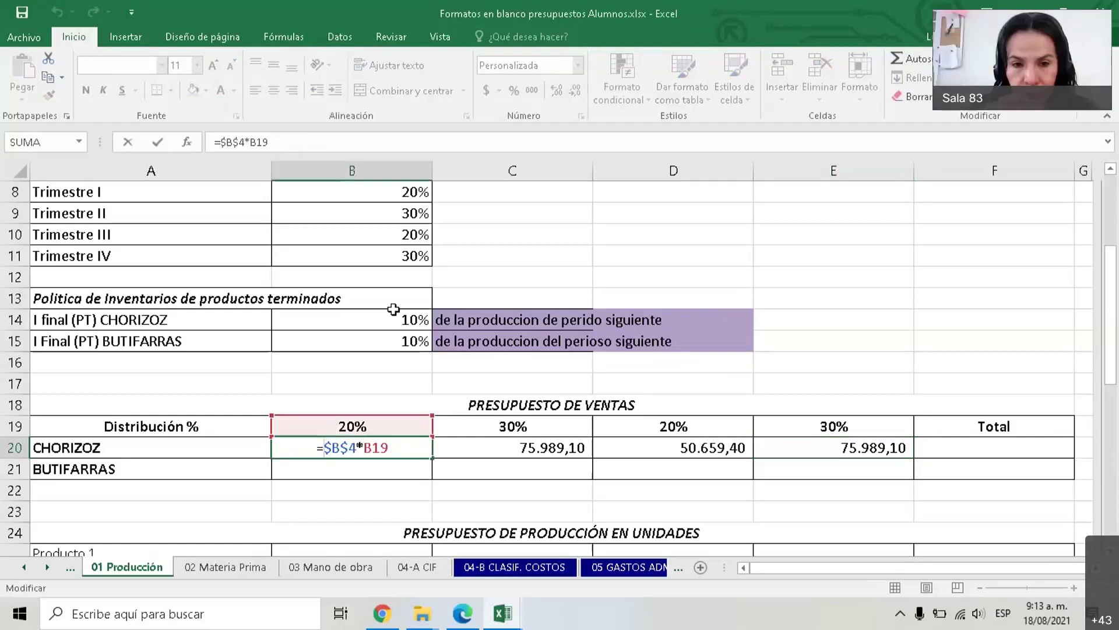
type("REDONDEAR")
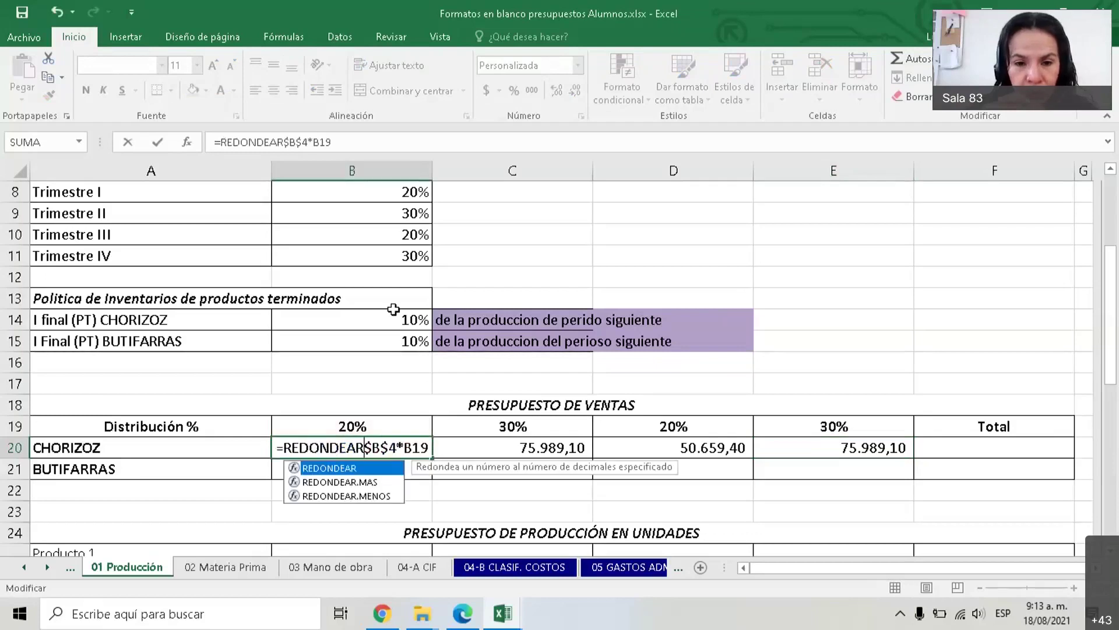
type("($B$4*B19")
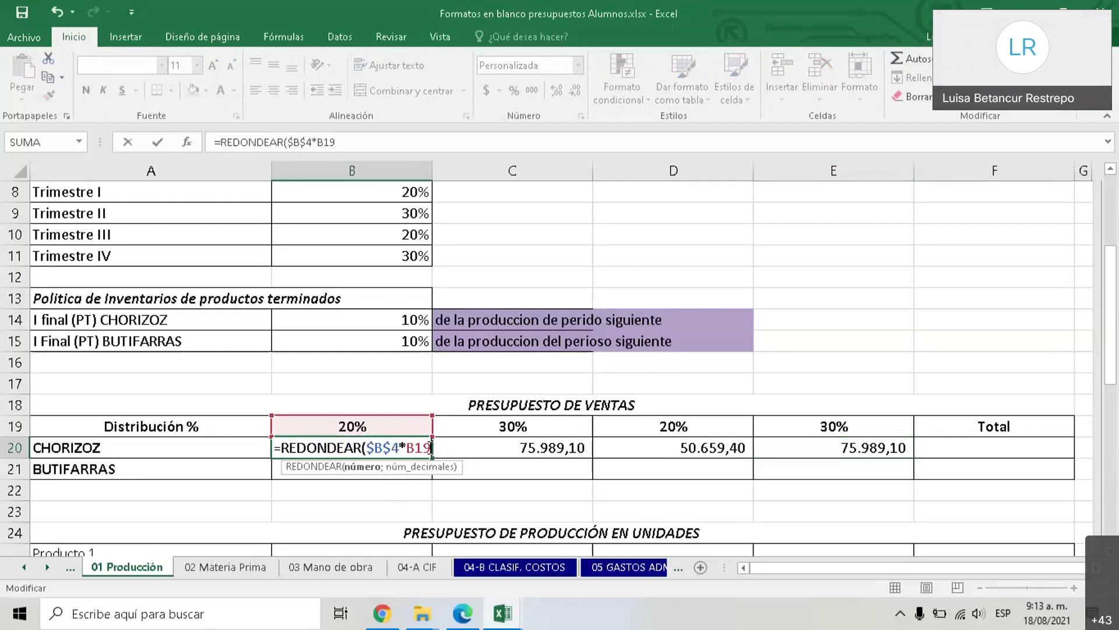
type(";")
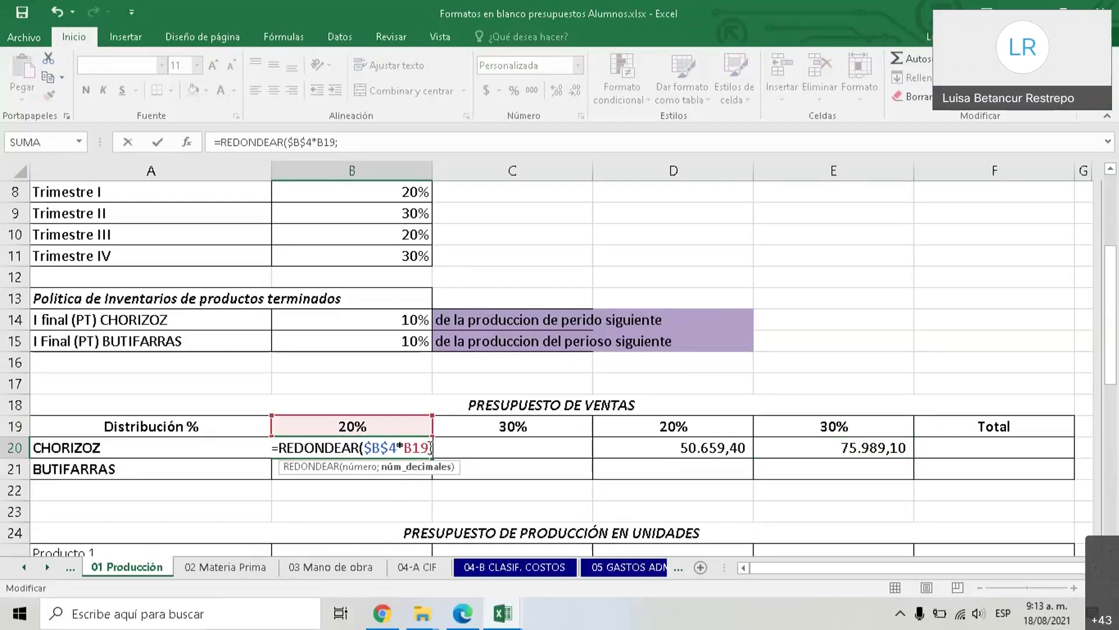
type("0)")
key("Return")
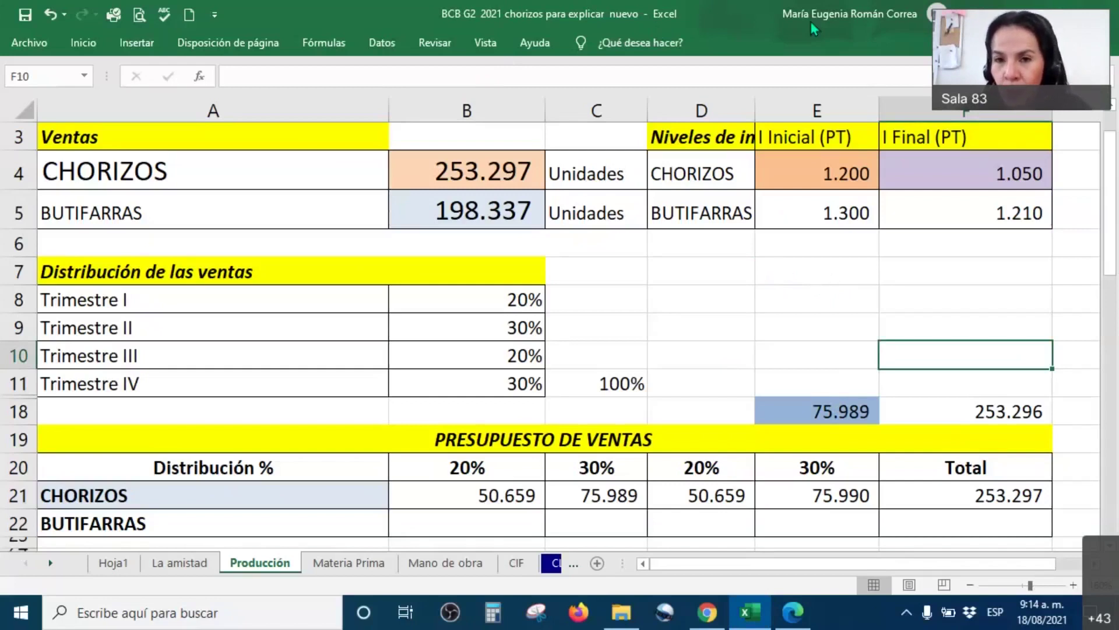
Annotate the explanatory workbook's Producción sheet with a check mark at E18 and freehand boxes around B4, F18 and E21
left_click_drag(791, 401, 837, 331)
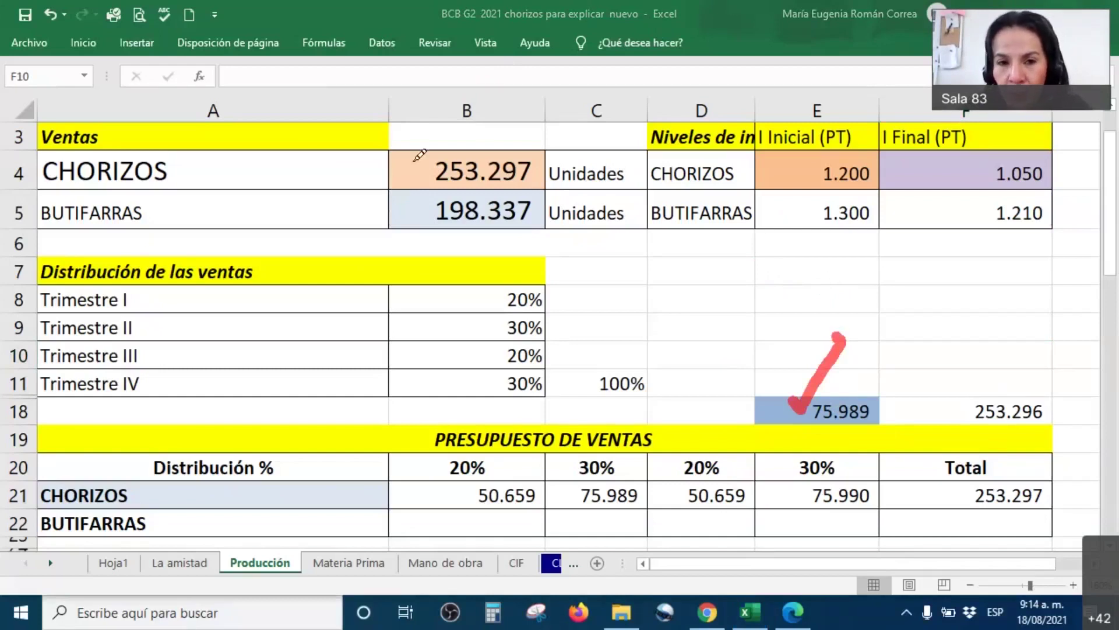
mouse_move(377, 126)
left_mouse_down()
mouse_move(374, 187)
mouse_move(556, 196)
mouse_move(423, 125)
mouse_move(384, 124)
left_mouse_up()
mouse_move(890, 379)
left_mouse_down()
mouse_move(898, 415)
mouse_move(1026, 429)
mouse_move(986, 353)
mouse_move(883, 357)
mouse_move(895, 382)
left_mouse_up()
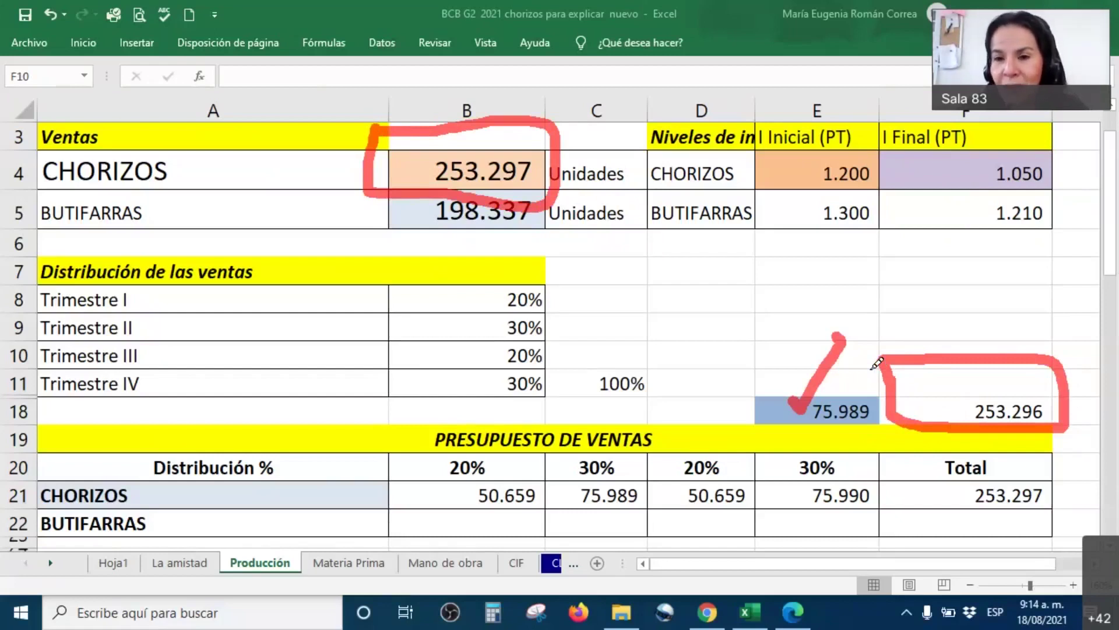
mouse_move(756, 479)
left_mouse_down()
mouse_move(758, 497)
mouse_move(834, 516)
mouse_move(904, 506)
mouse_move(875, 470)
mouse_move(758, 483)
left_mouse_up()
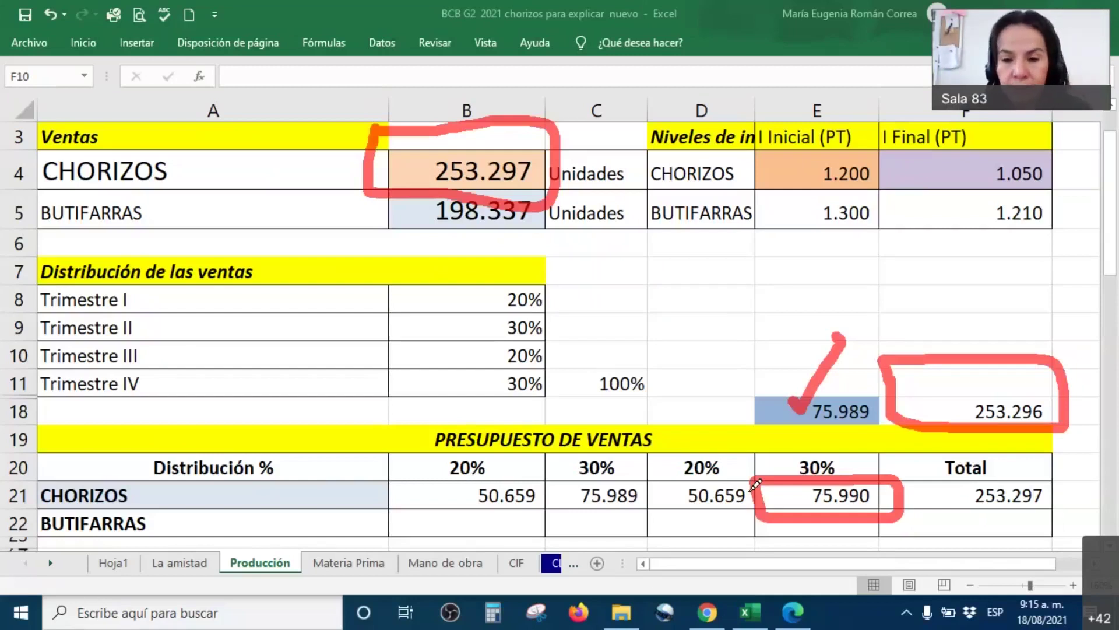
Clear the fourth-quarter CHORIZOS sales formula in E21, leaving the BUTIFARRAS formula in E22 as it is
left_click(834, 494)
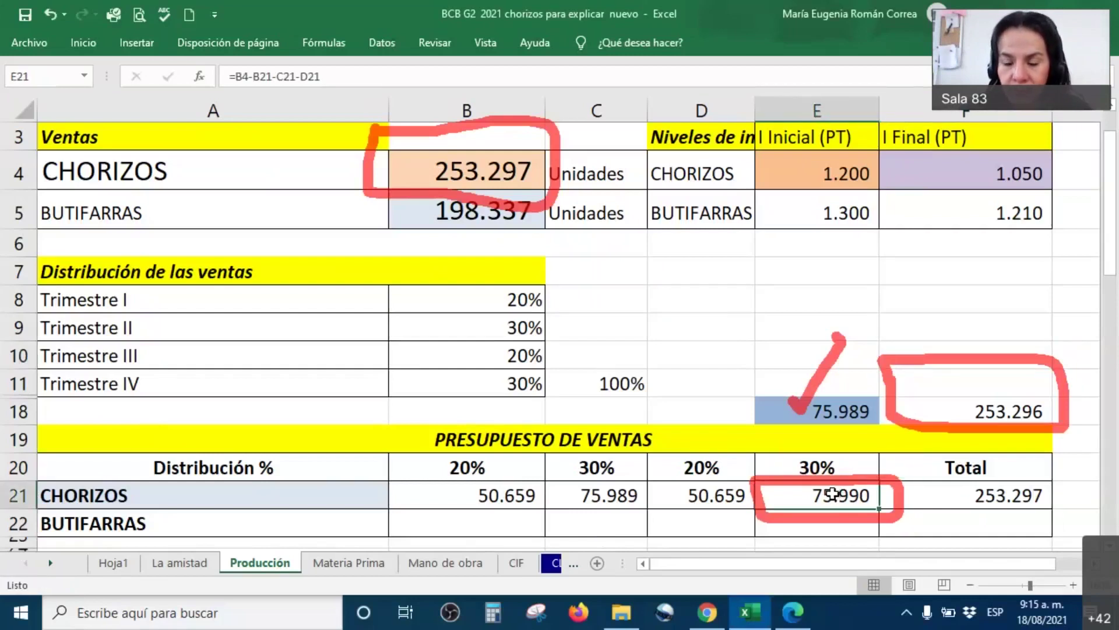
key("BackSpace")
key("Return")
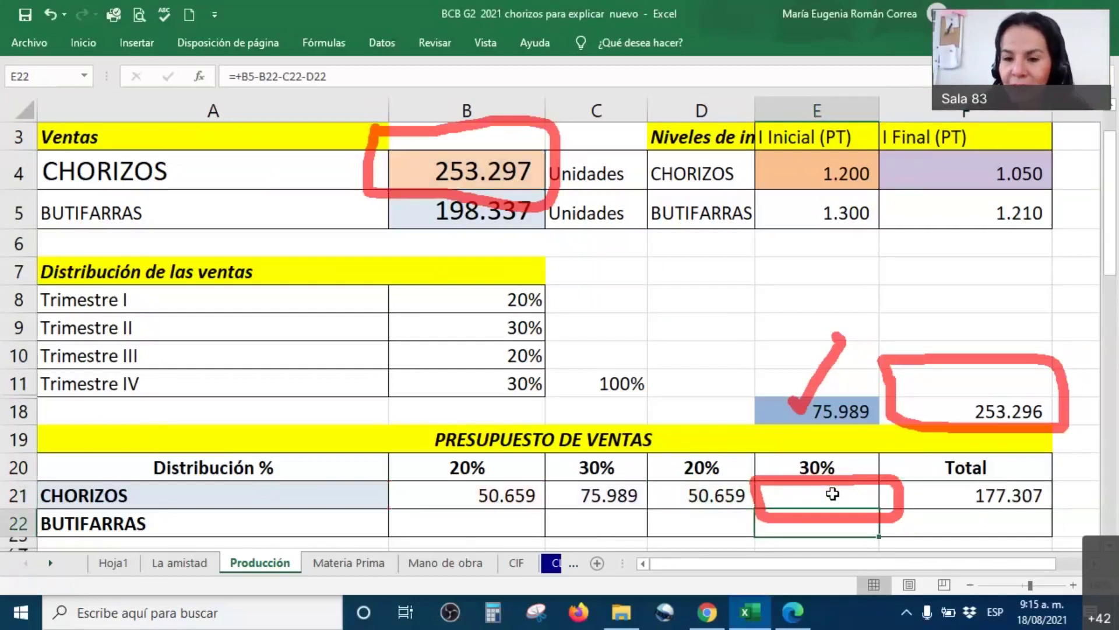
type("=")
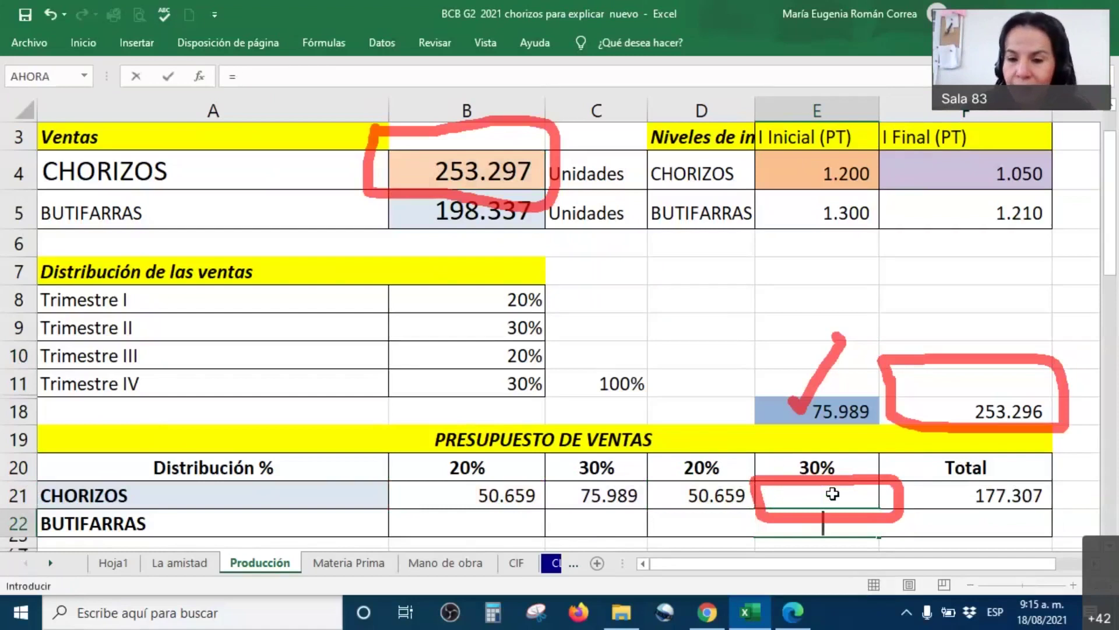
key("Escape")
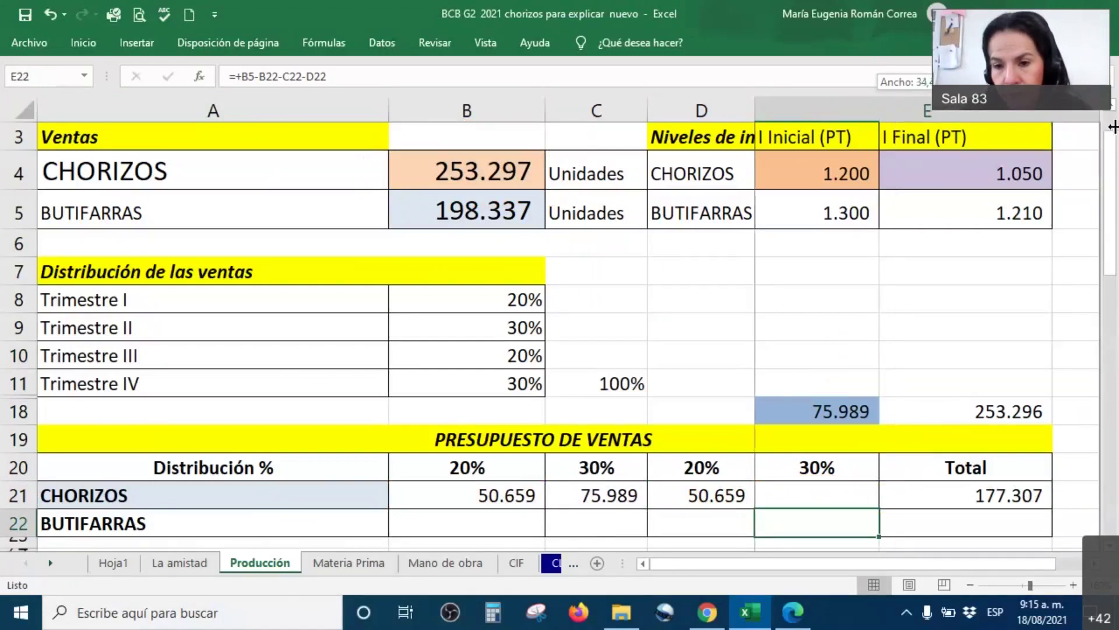
Widen column E of the sales budget to about twice its width or more
left_click_drag(879, 111, 1101, 111)
scroll(1045, 524, "right", 2)
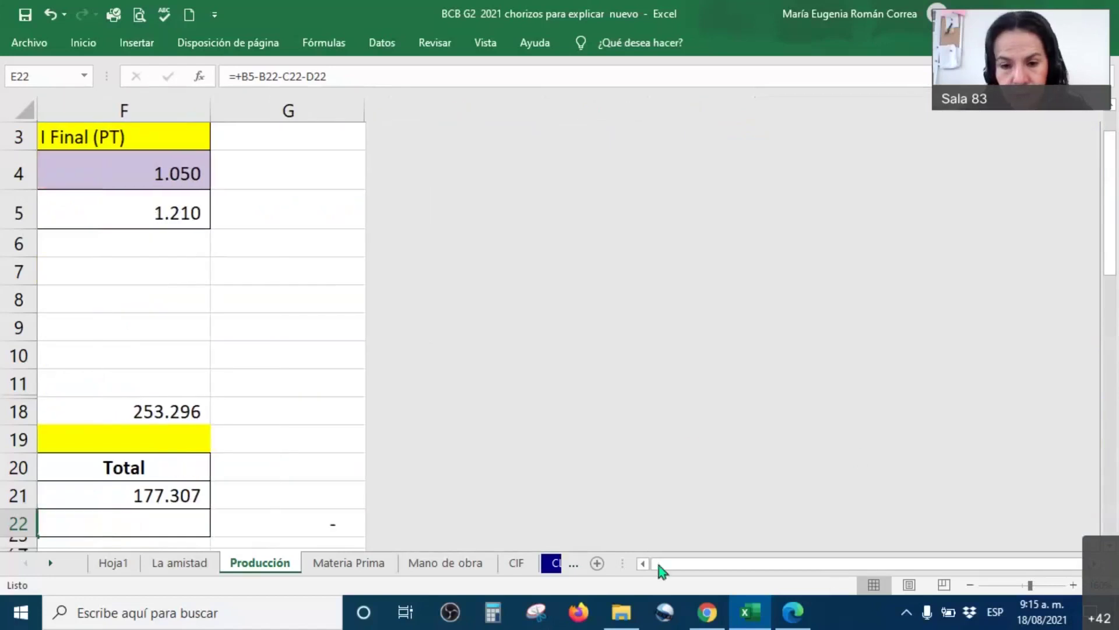
left_click_drag(854, 566, 816, 565)
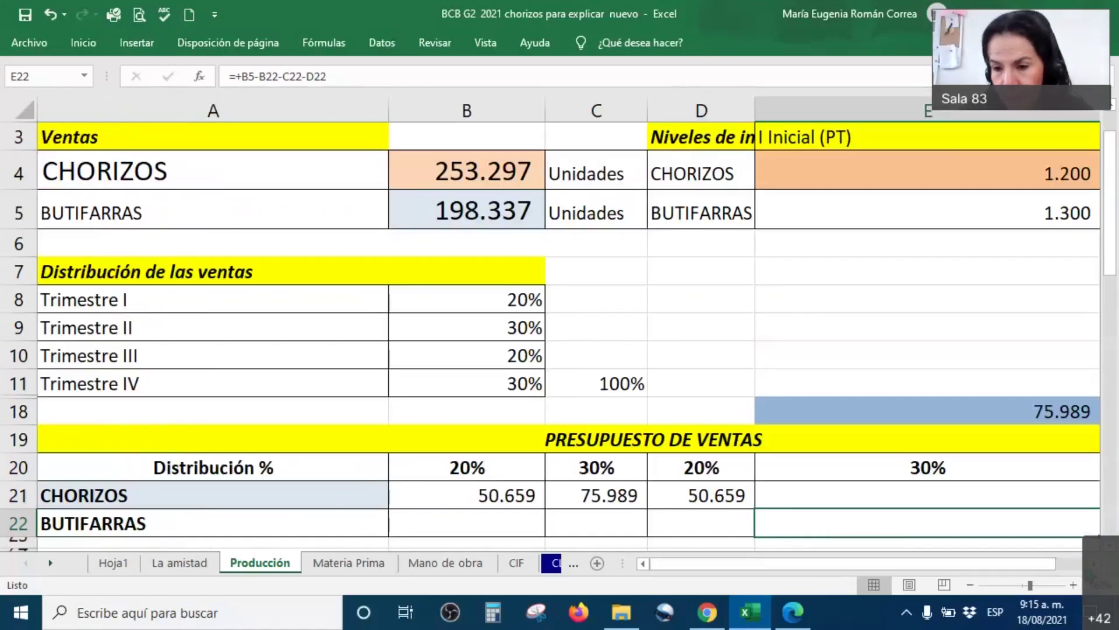
scroll(653, 432, "right", 2)
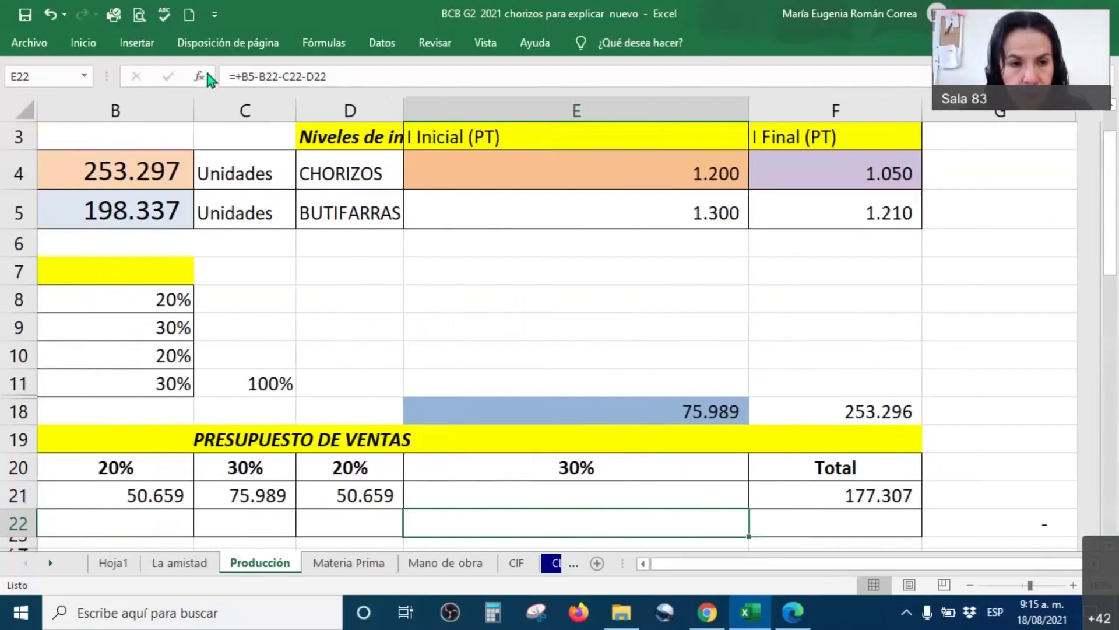
Calculate the fourth-quarter CHORIZOS sales in E21 as total sales minus the first three quarters with =B4-B21-C21-D21
left_click(572, 498)
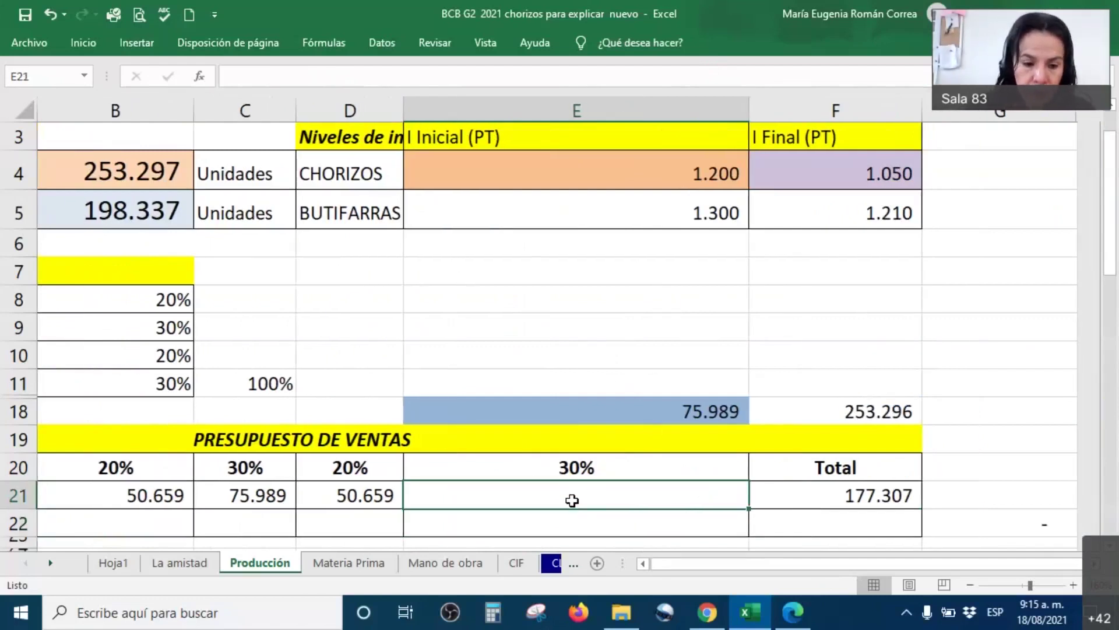
type("=")
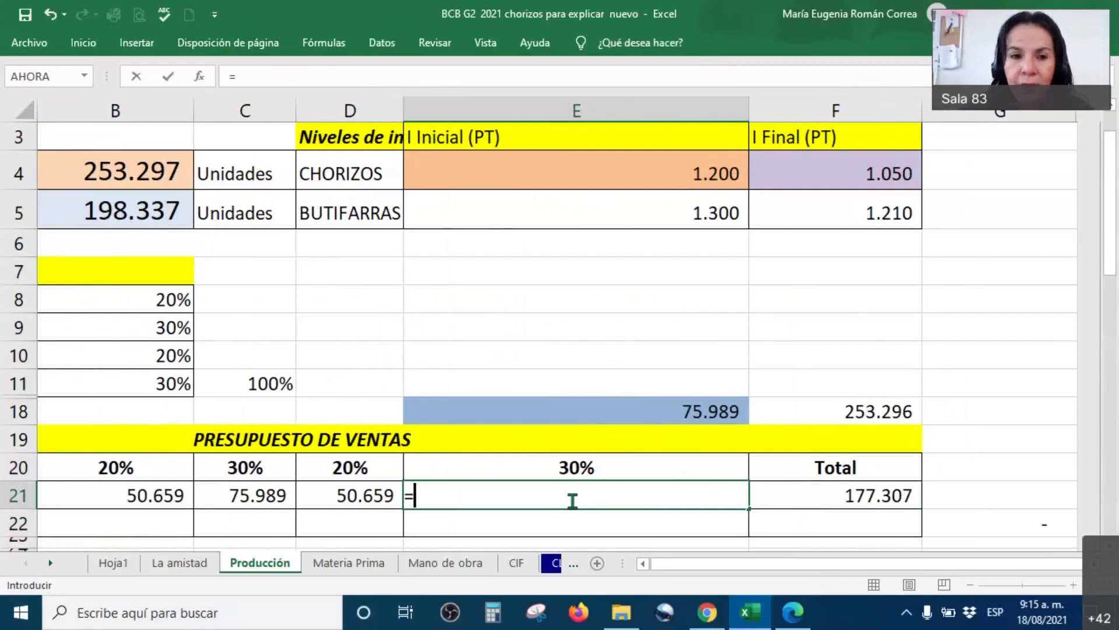
left_click(116, 170)
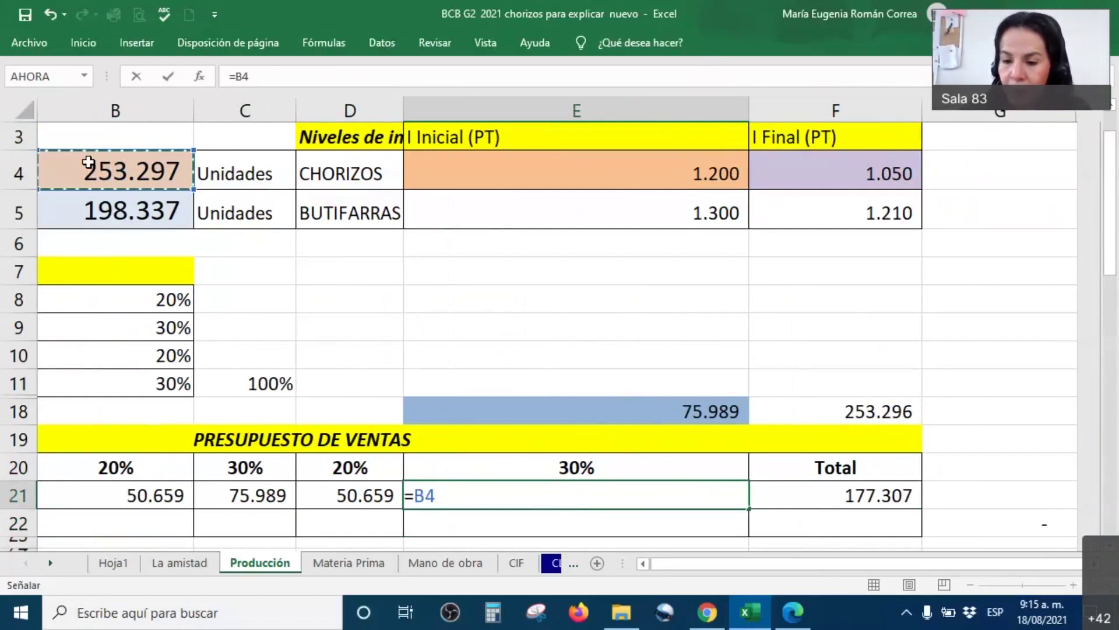
type("-")
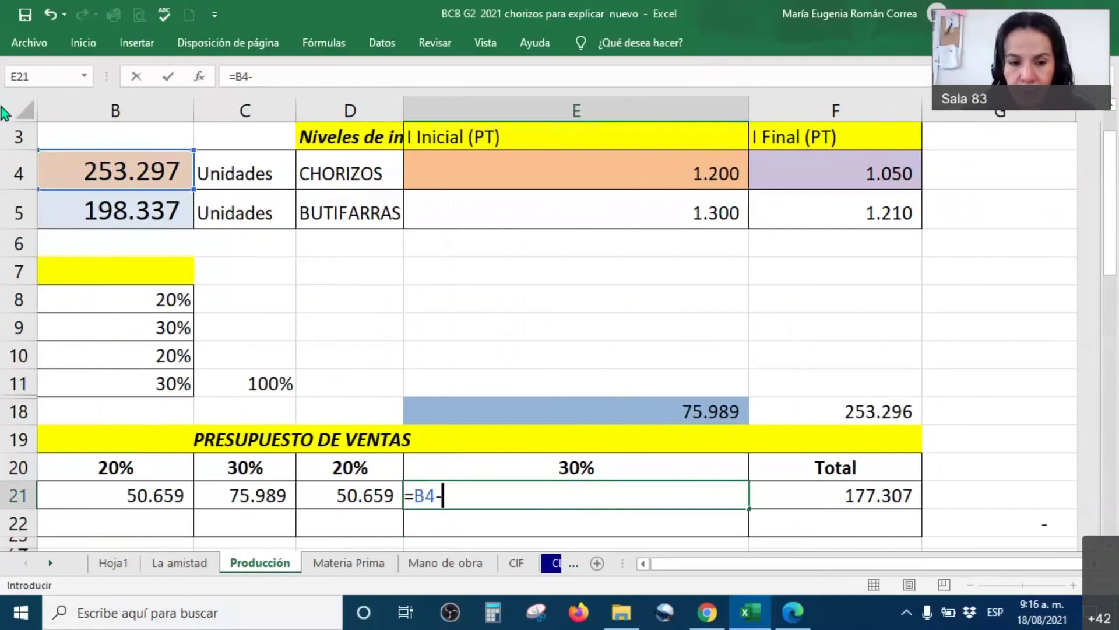
left_click(138, 495)
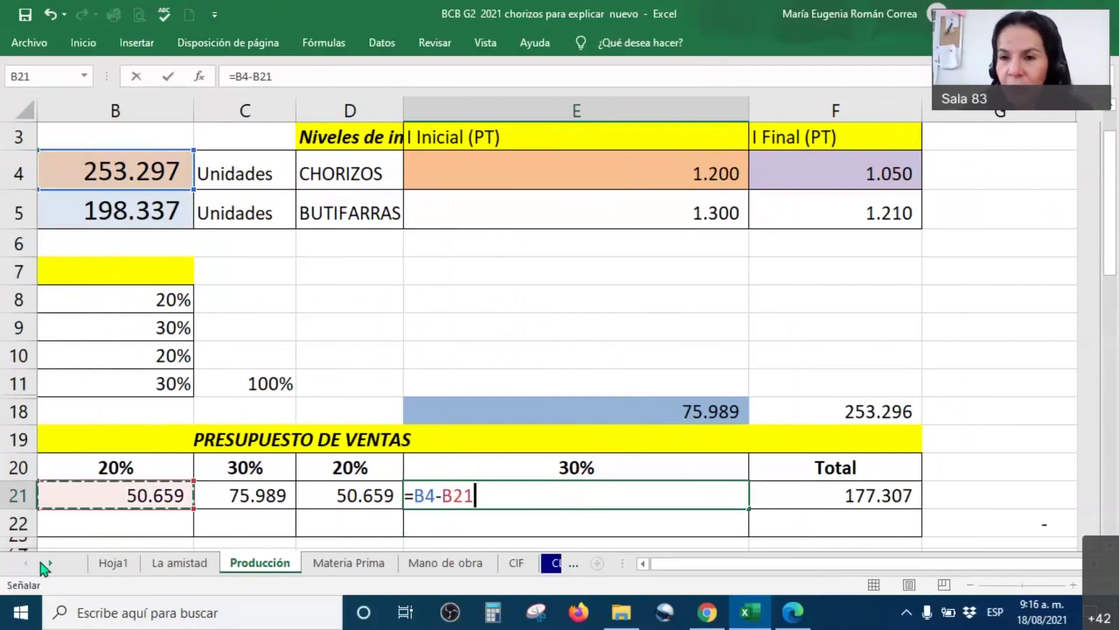
type("-")
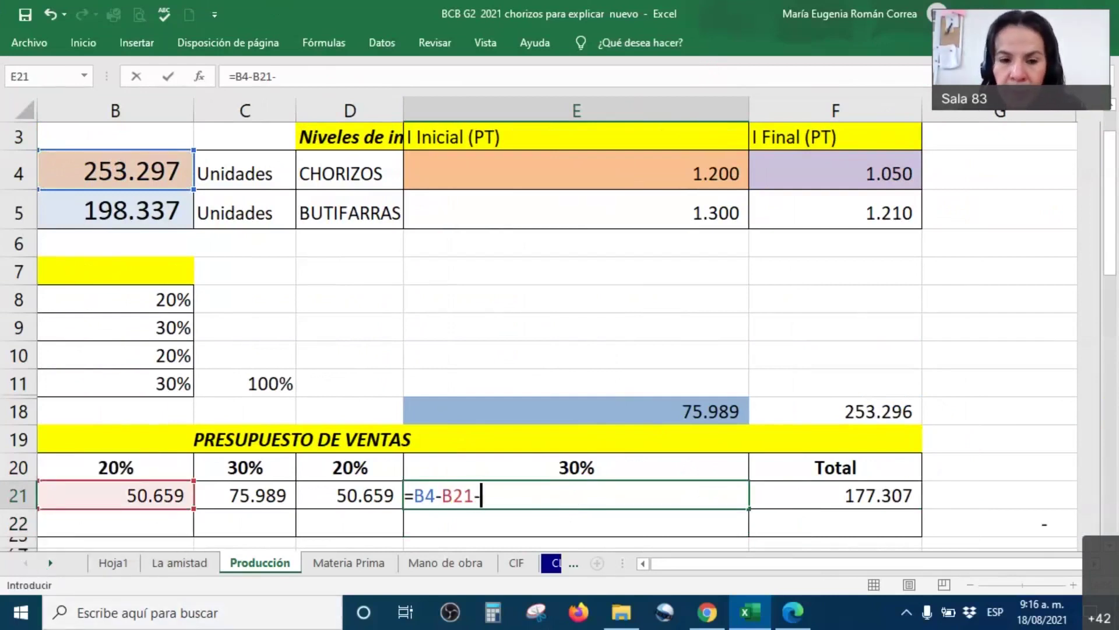
left_click(232, 496)
type("-")
left_click(367, 494)
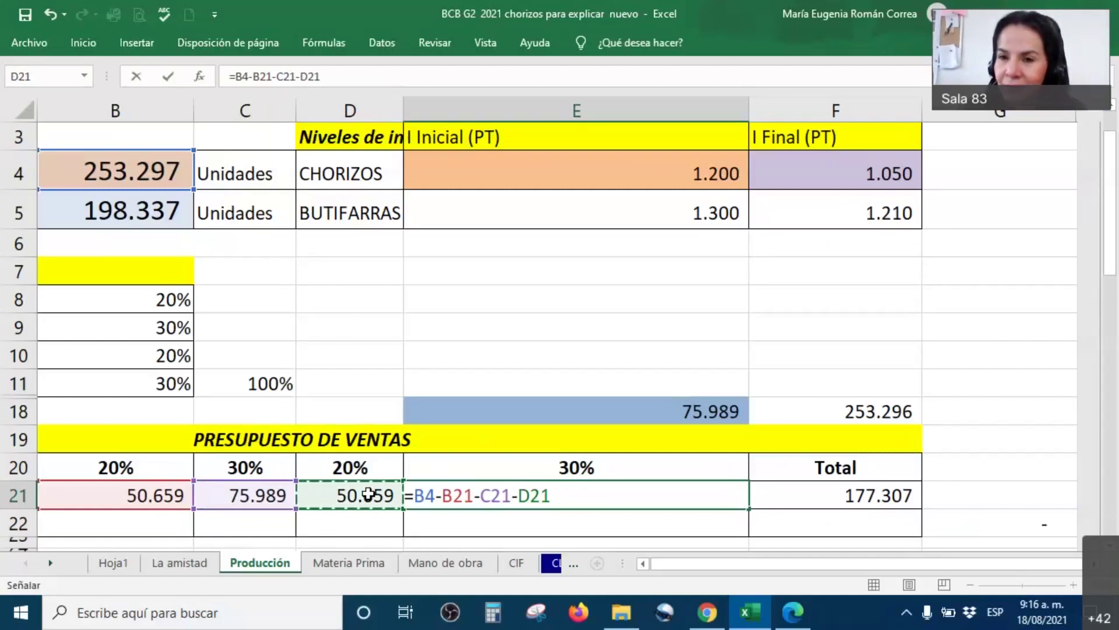
key("Return")
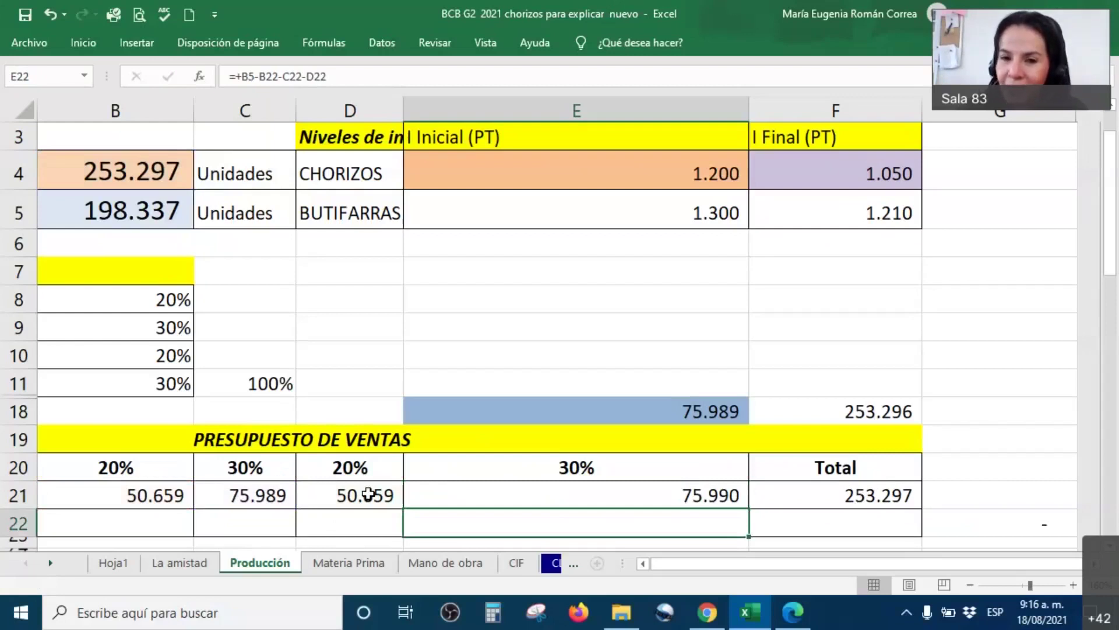
Narrow column E again and display the CHORIZOS sales values in B21:F21 with two decimal places
left_click_drag(749, 110, 570, 110)
left_click_drag(933, 563, 822, 565)
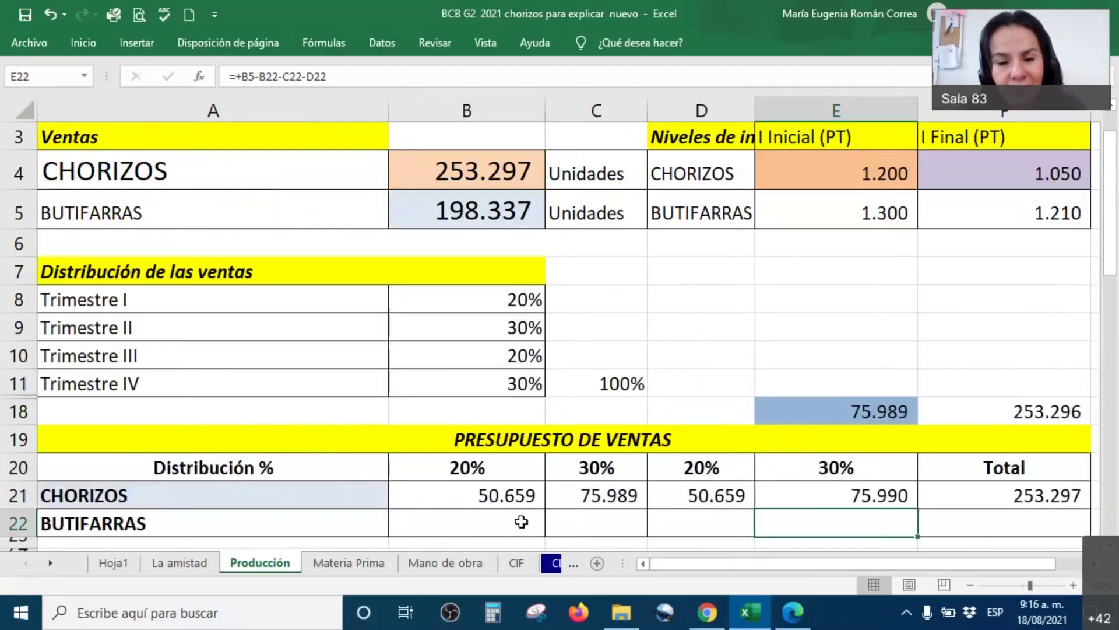
left_click_drag(500, 495, 967, 493)
right_click(966, 493)
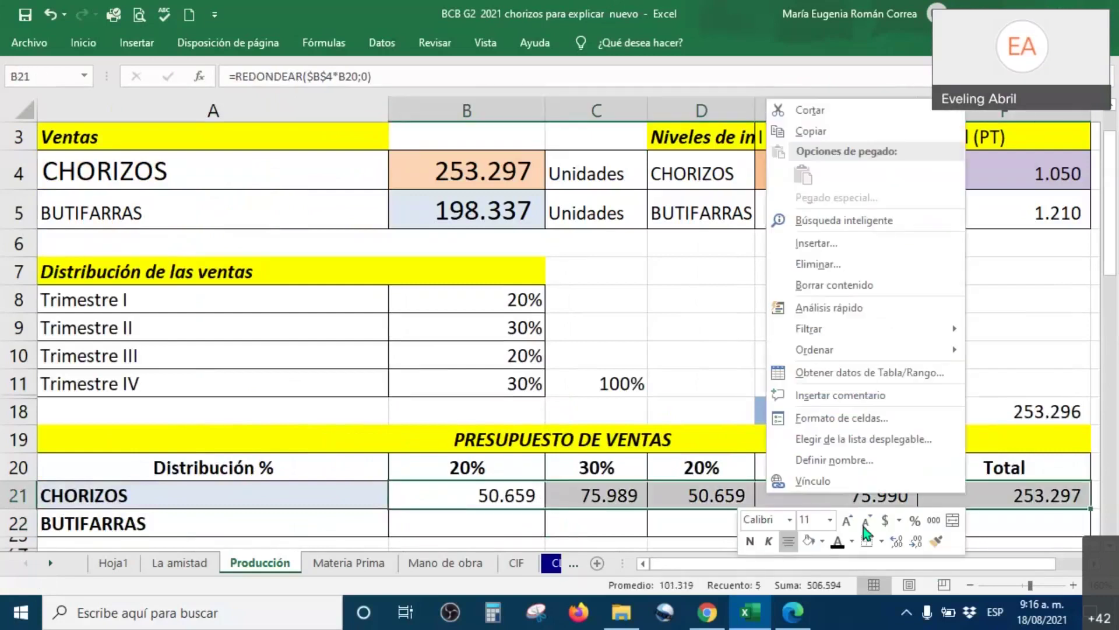
left_click(896, 540)
left_click(896, 540)
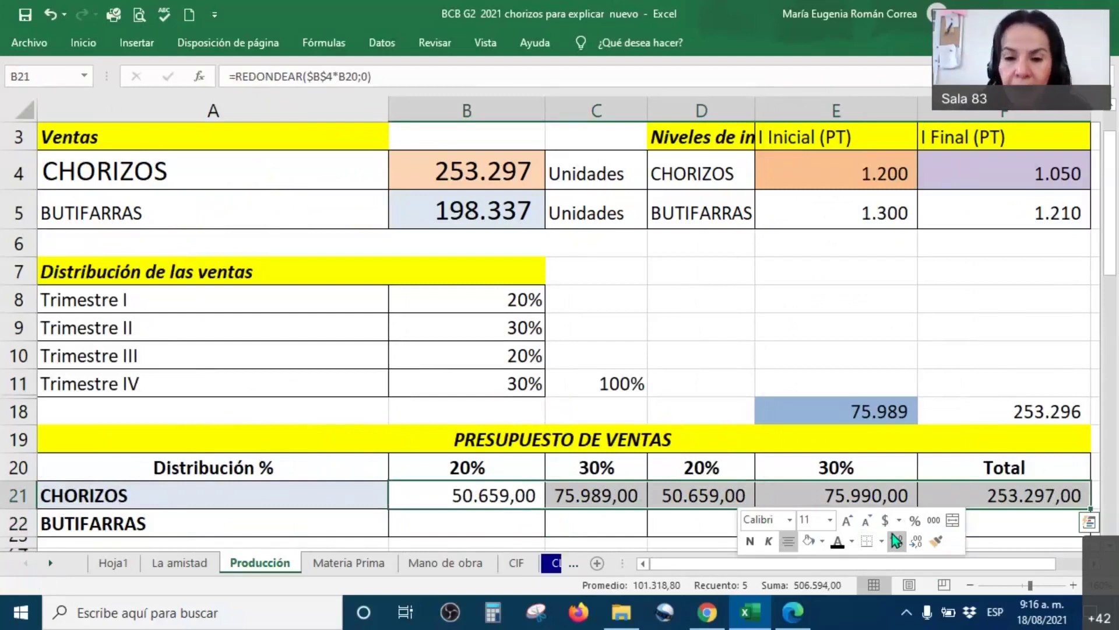
Mark each CHORIZOS sales figure in B21:F21 with a red freehand check mark
scroll(700, 276, "down", 2)
scroll(649, 316, "up", 1)
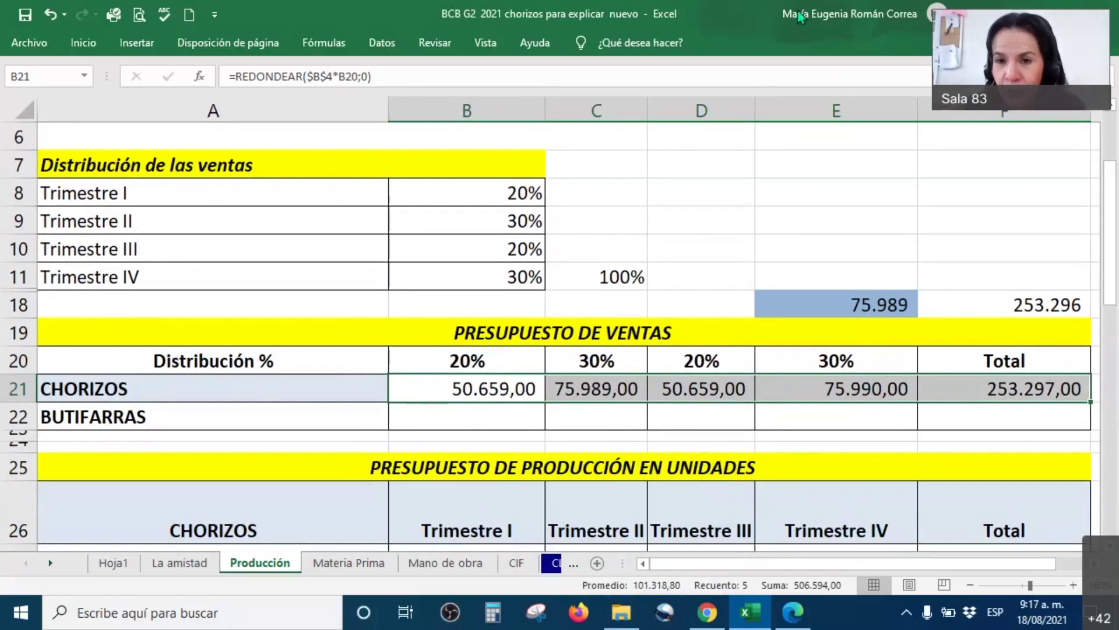
left_click_drag(512, 369, 555, 324)
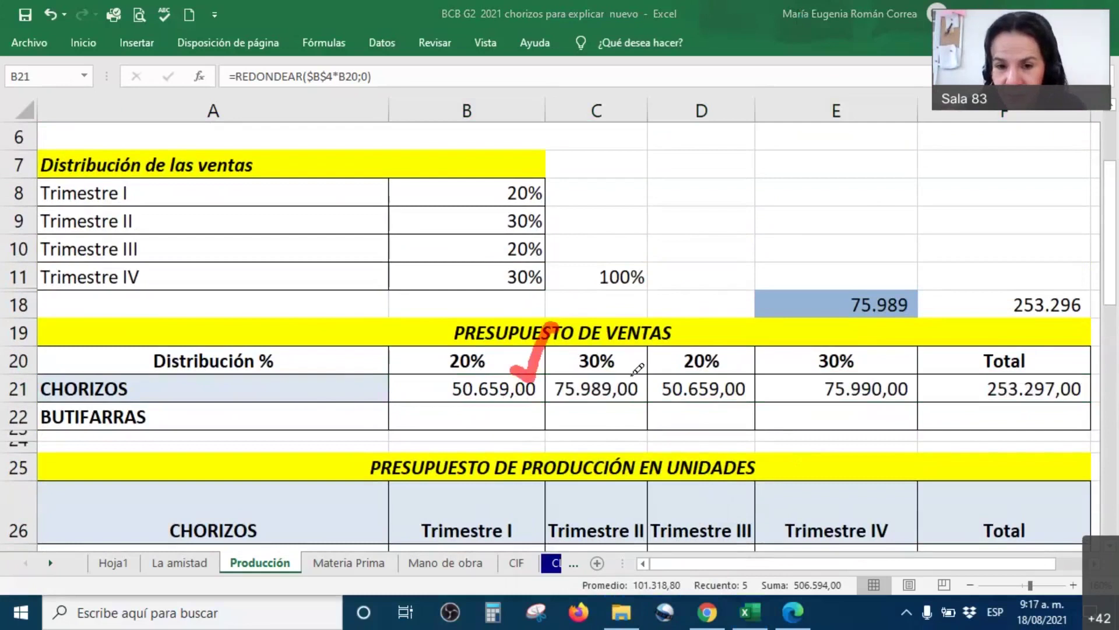
left_click_drag(638, 369, 691, 330)
mouse_move(725, 350)
left_mouse_down()
mouse_move(731, 365)
mouse_move(764, 330)
left_mouse_up()
left_click_drag(907, 371, 940, 333)
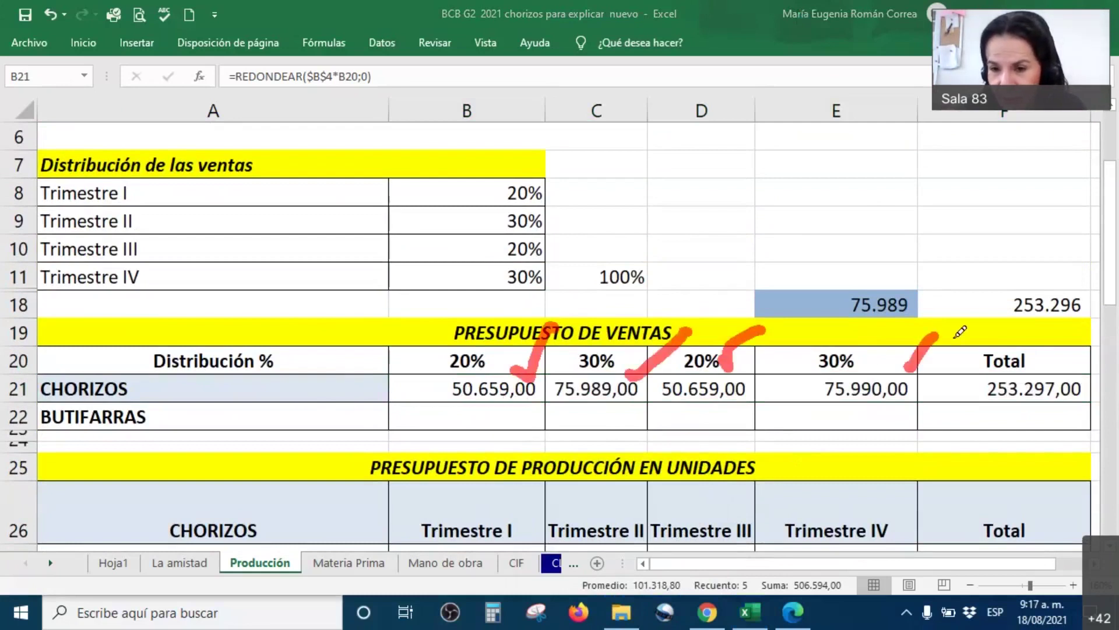
left_click_drag(1077, 357, 1097, 328)
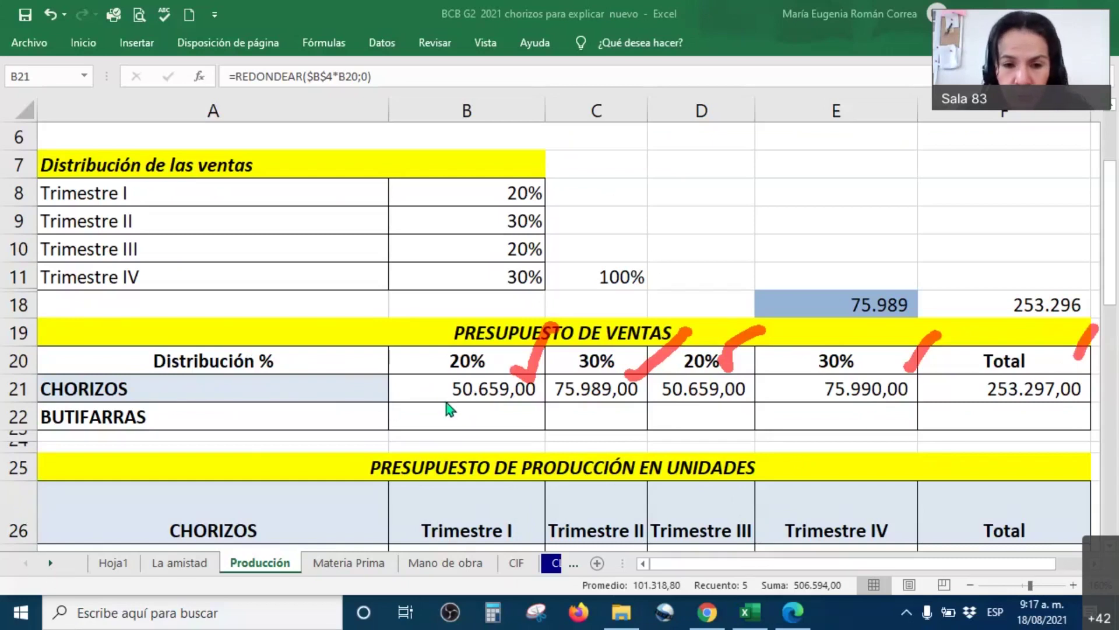
Remove the two decimal places from the CHORIZOS sales in B21:F21 so they display as whole units
right_click(470, 392)
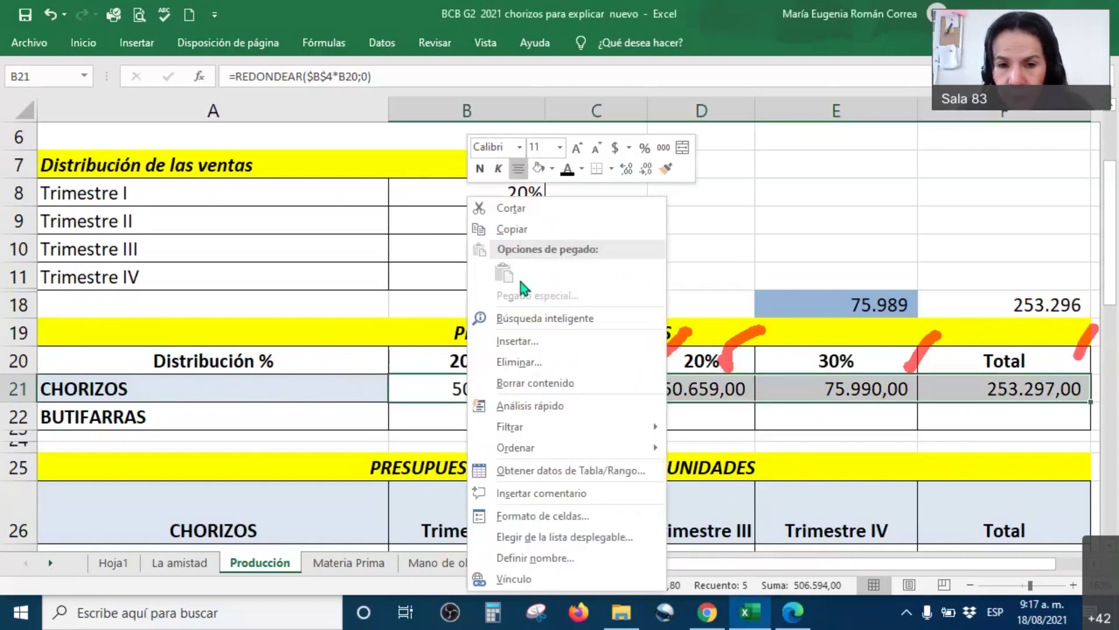
left_click(645, 170)
left_click(645, 169)
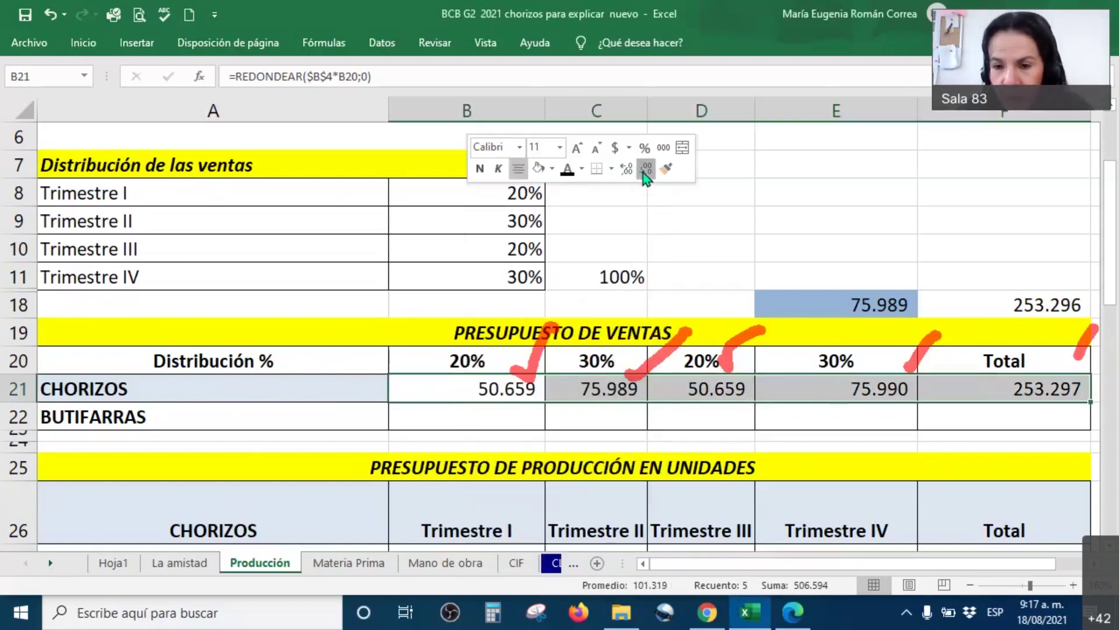
Reveal the second- and third-quarter BUTIFARRAS sales in C22 and D22 by setting their font colour to black
left_click(613, 416)
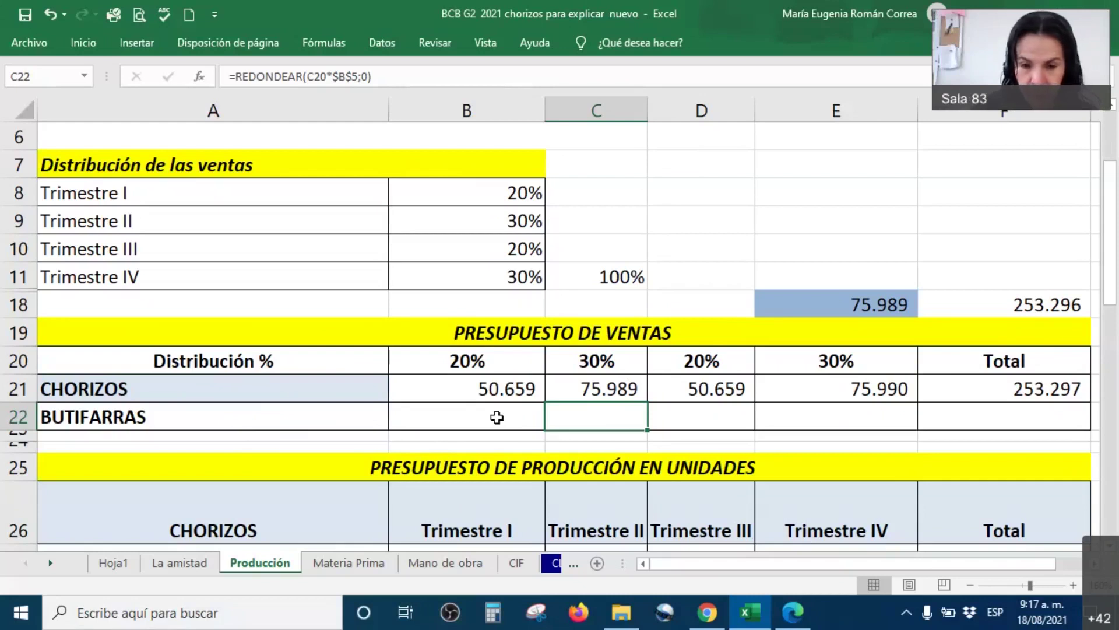
right_click(577, 414)
key("Escape")
left_click(711, 403)
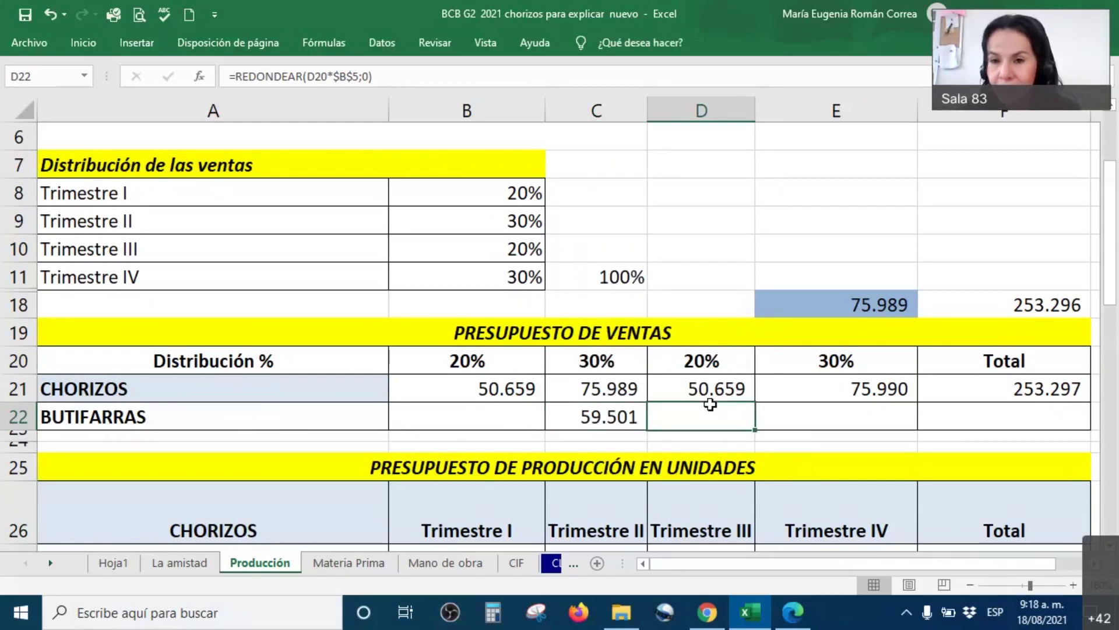
right_click(735, 427)
left_click(834, 469)
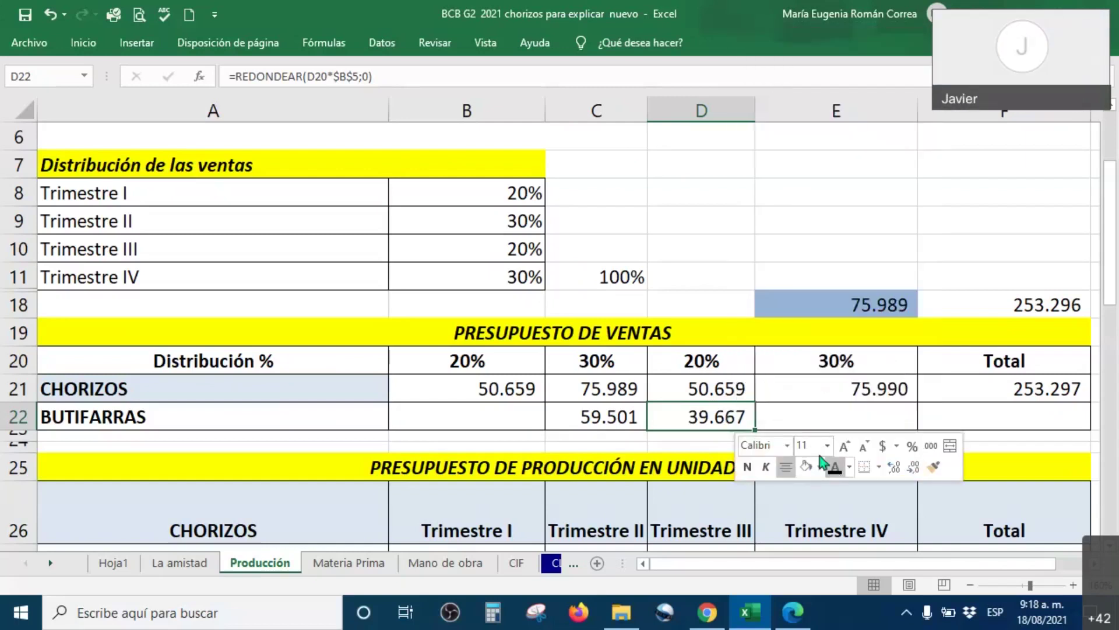
Set the font colour of the whole BUTIFARRAS sales row B22:F22 to black
left_click(475, 416)
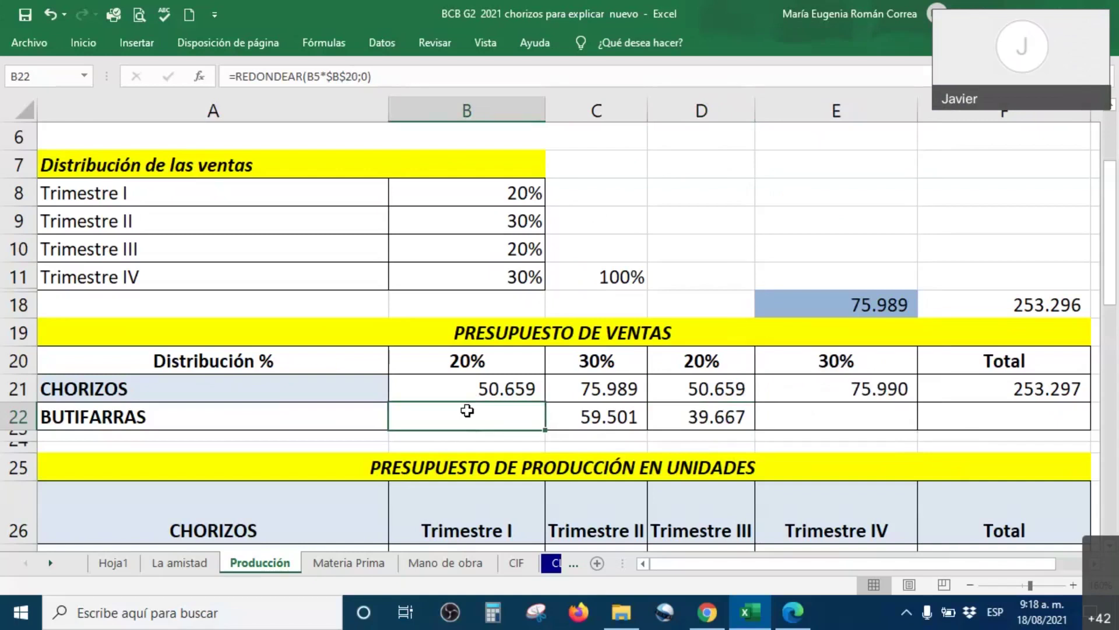
left_click_drag(467, 410, 973, 416)
right_click(972, 416)
left_click(845, 464)
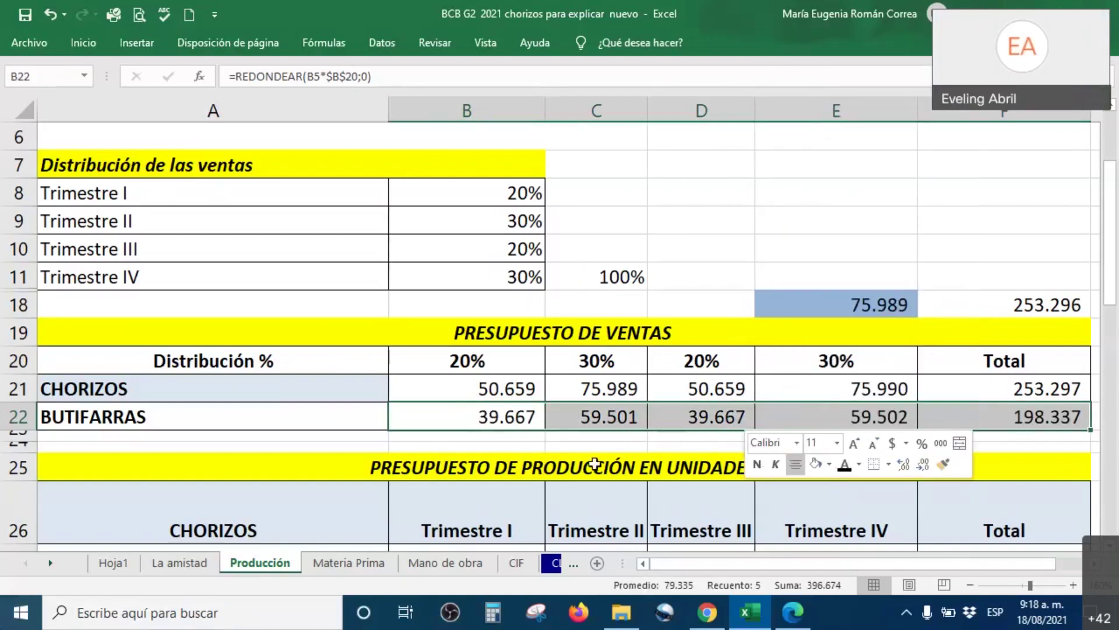
Display the BUTIFARRAS sales in B22:F22 with two decimal places and return them to whole units
left_click(904, 465)
left_click(904, 464)
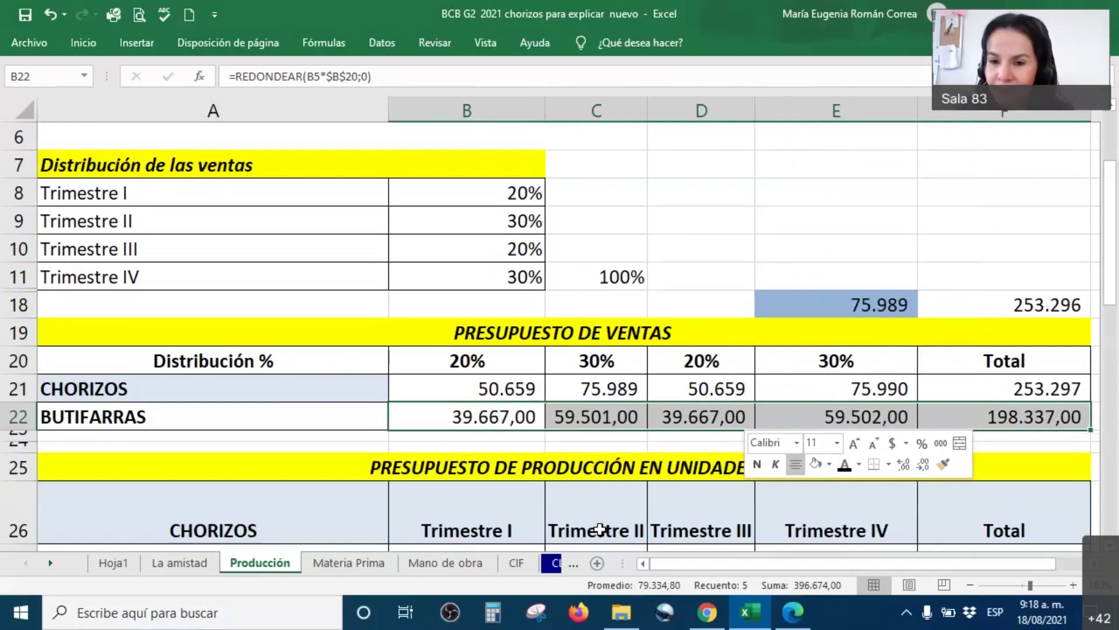
left_click(923, 465)
left_click(922, 465)
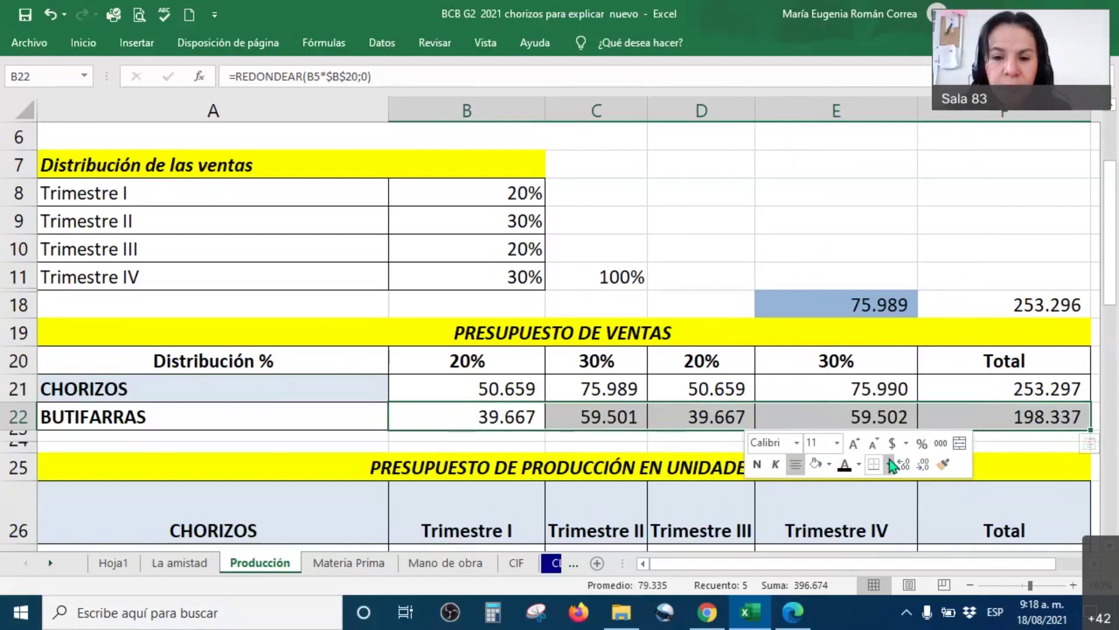
Examine the sales budget in rows 19 to 22 and the CHORIZOS production budget layout in rows 25 to 31
left_click(268, 456)
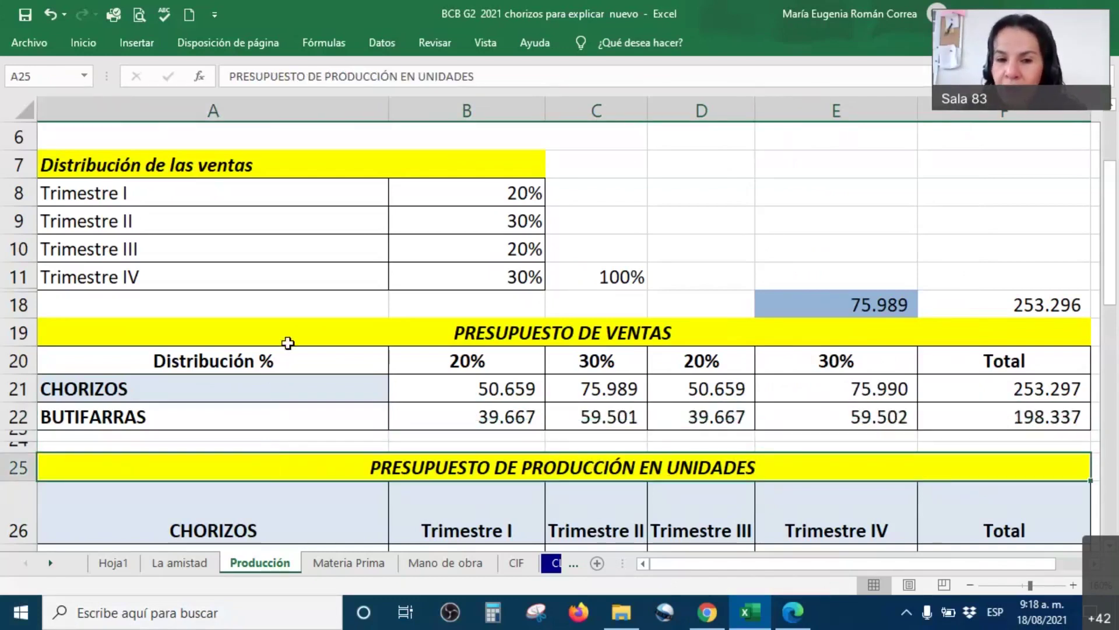
left_click_drag(295, 332, 718, 437)
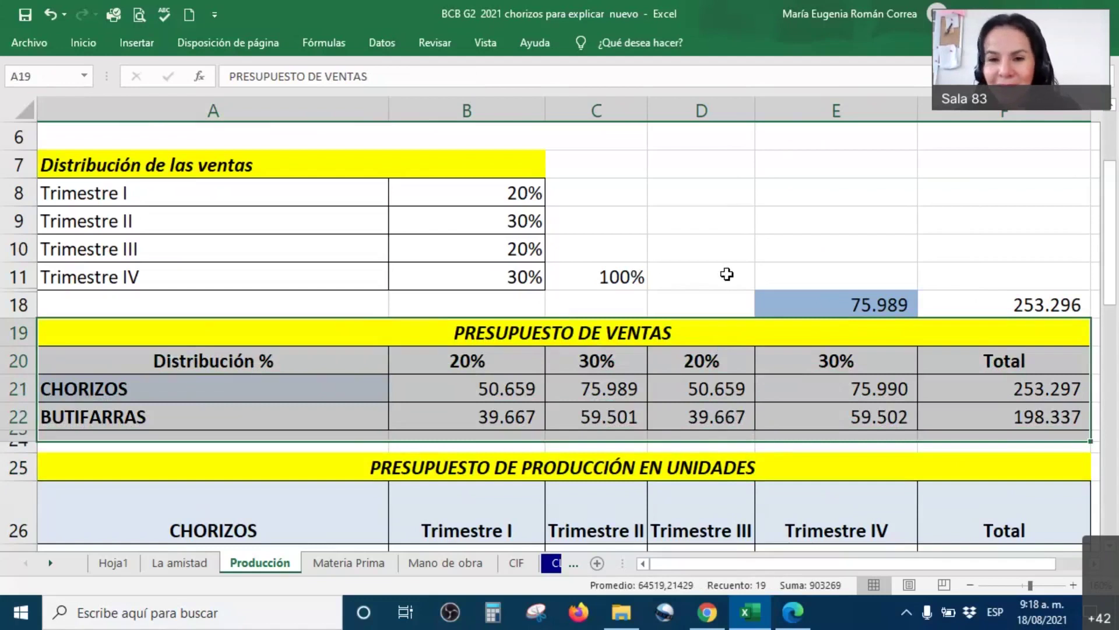
scroll(727, 274, "down", 1)
scroll(541, 338, "down", 1)
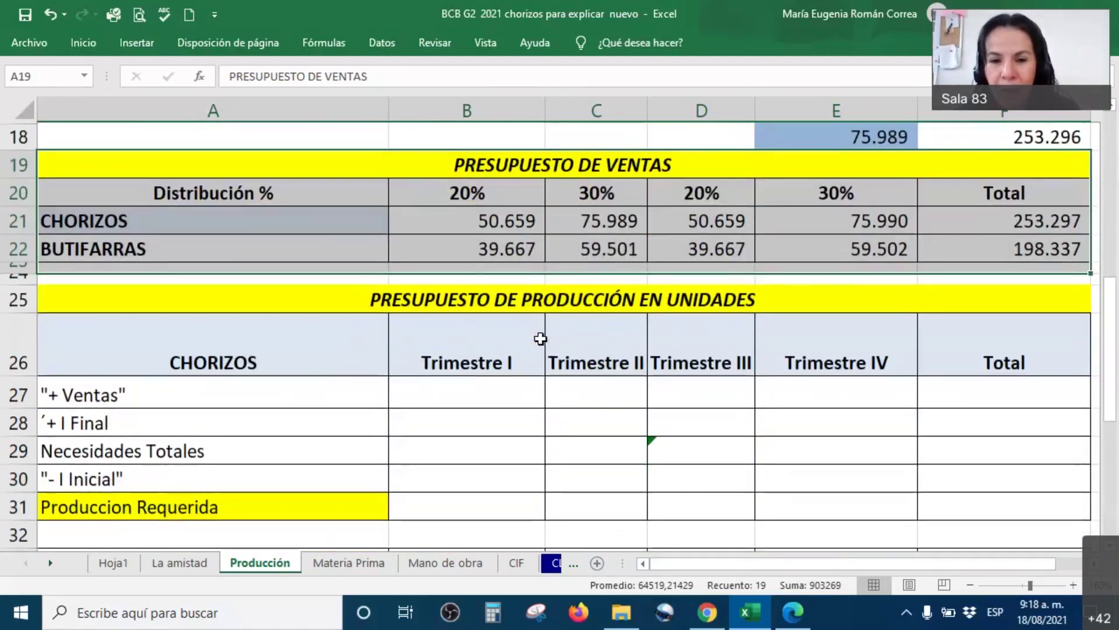
left_click(338, 327)
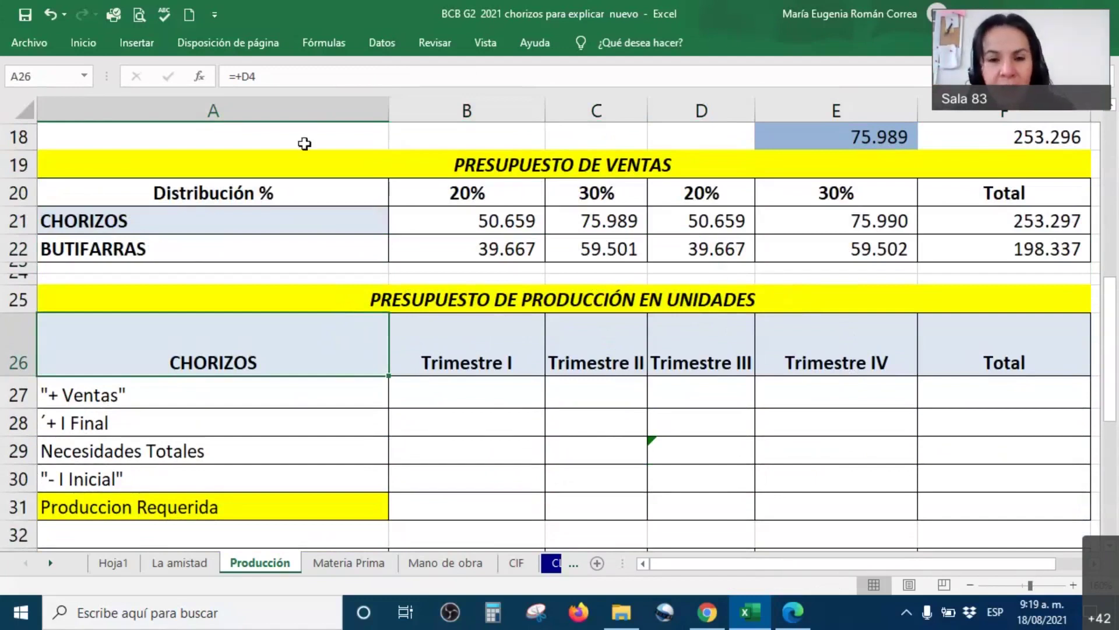
left_click_drag(295, 163, 308, 244)
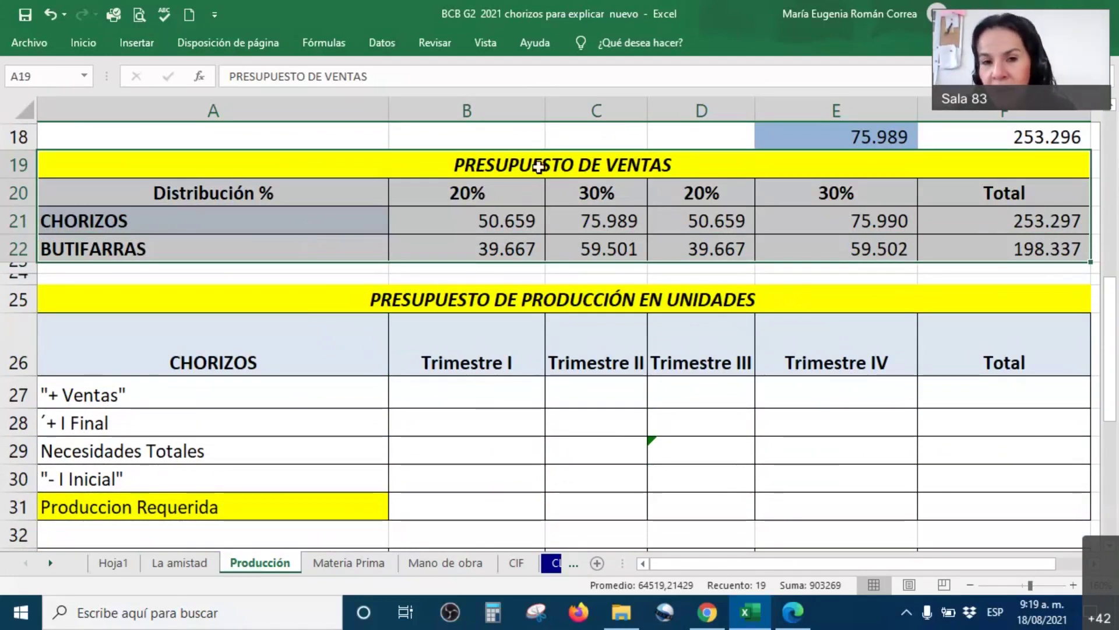
left_click_drag(540, 167, 550, 256)
left_click_drag(552, 298, 580, 512)
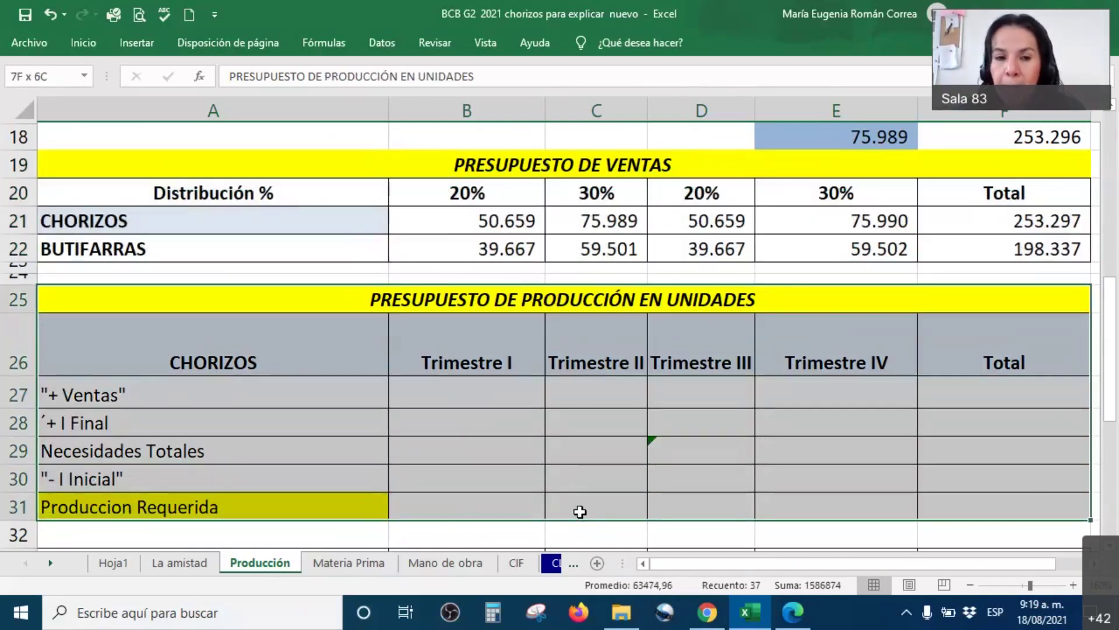
left_click(477, 397)
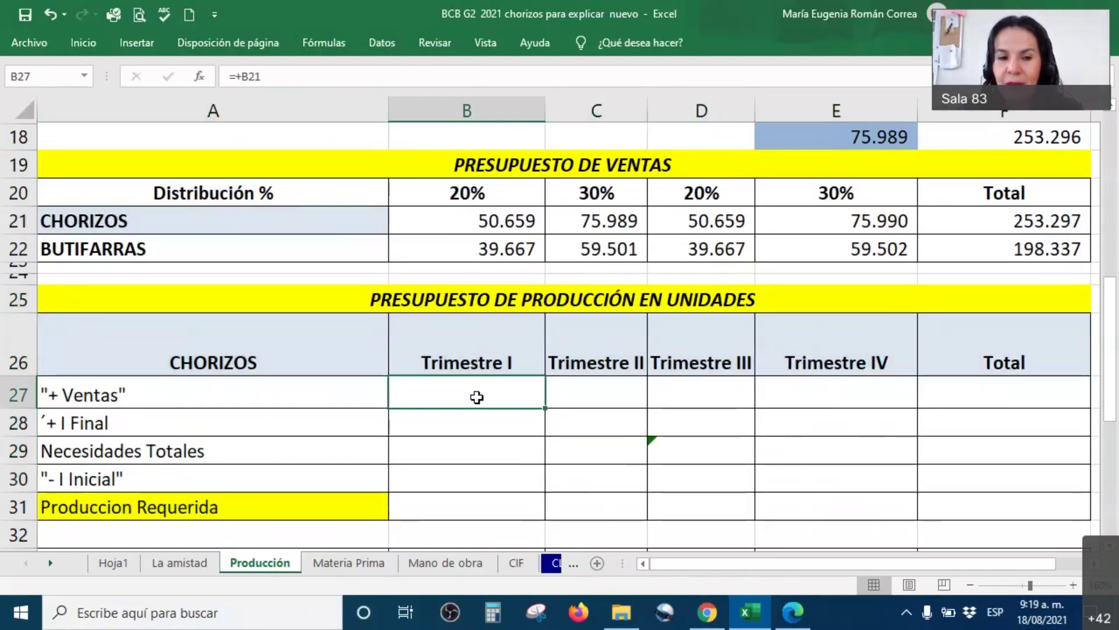
left_click(353, 389)
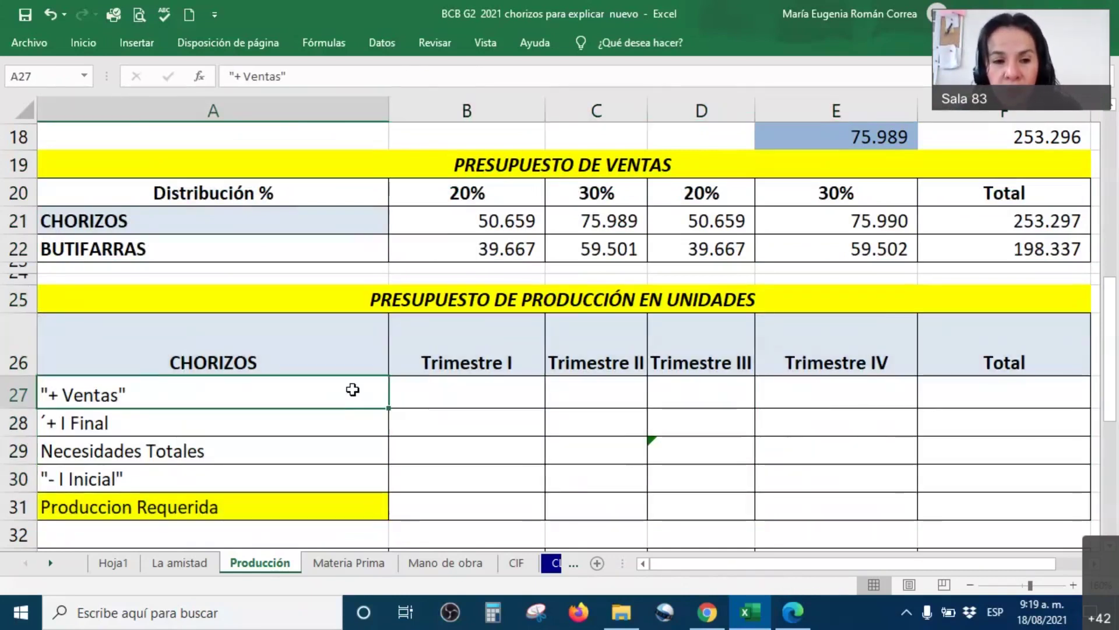
left_click_drag(292, 305, 278, 502)
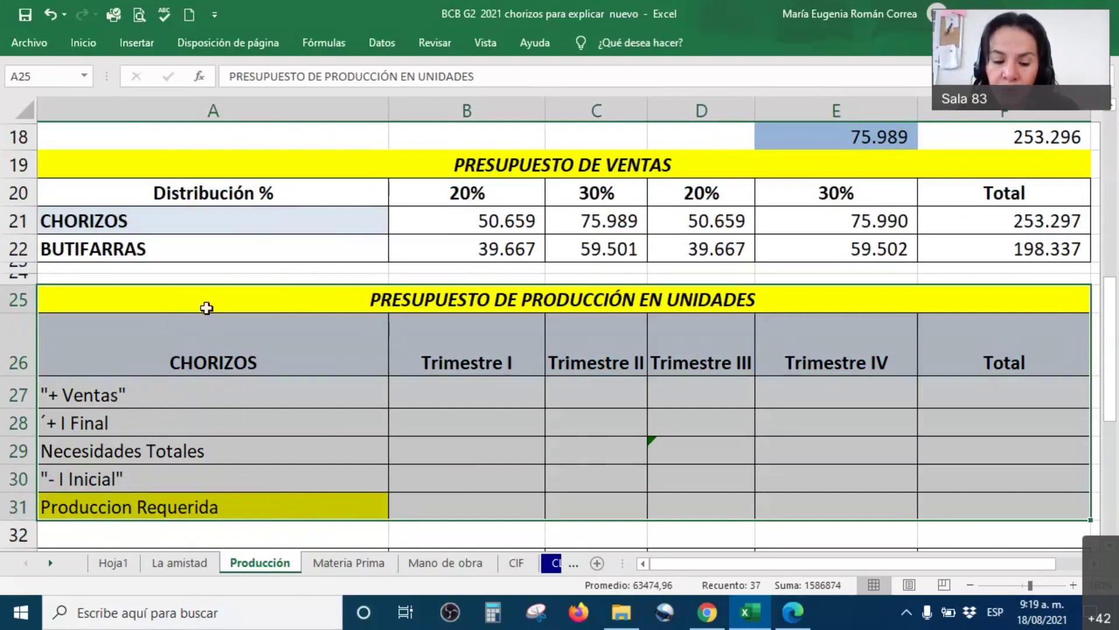
left_click(137, 246)
left_click(414, 392)
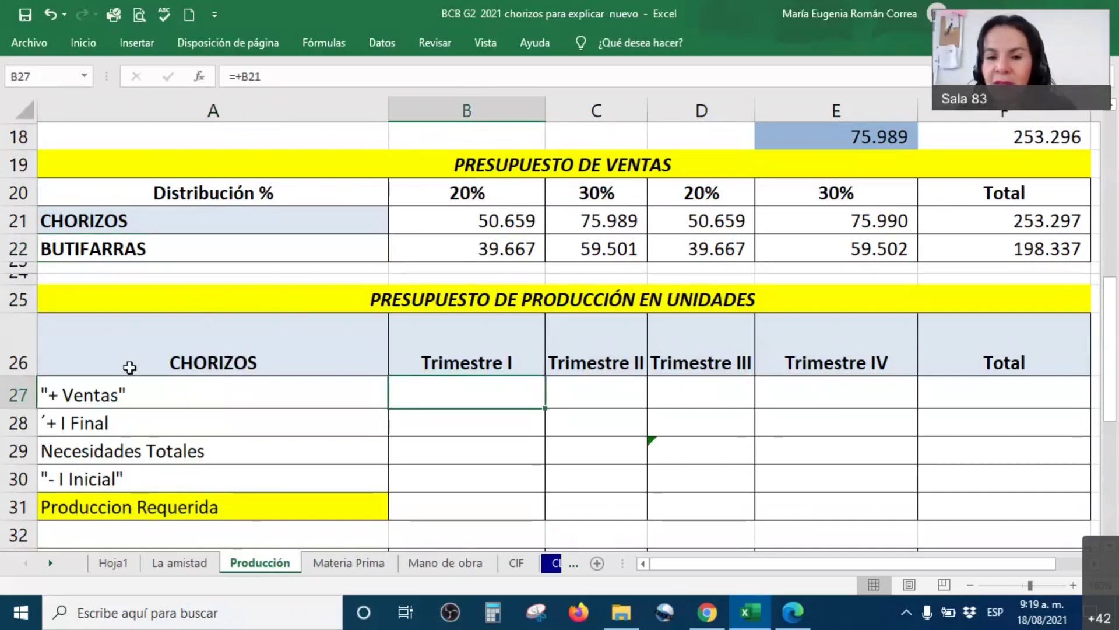
left_click(114, 389)
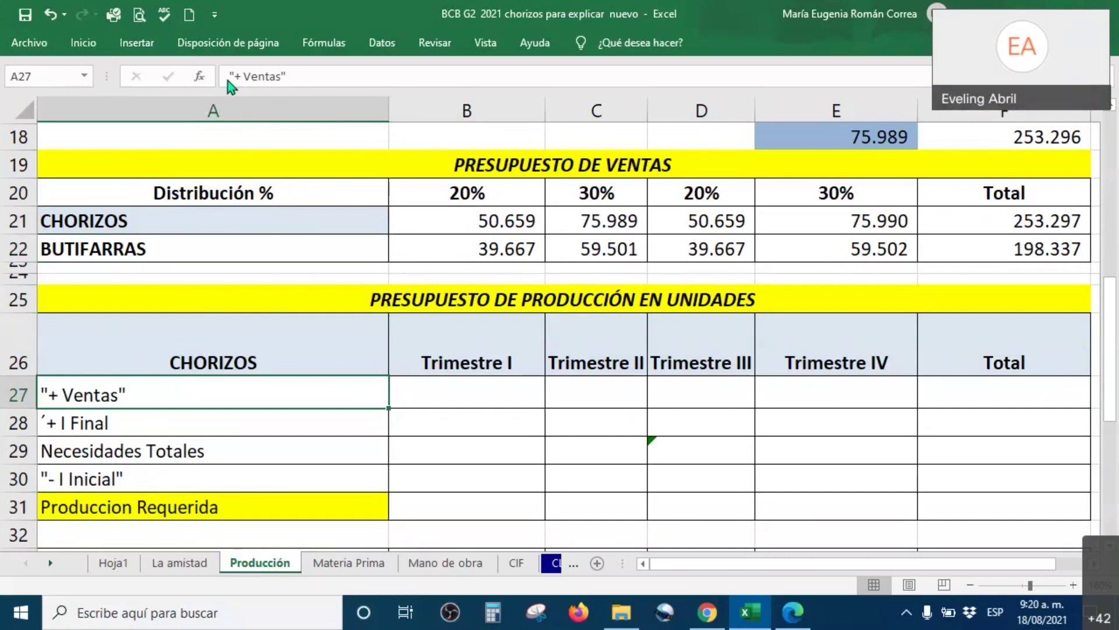
Reveal the sales row B27:F27 of the CHORIZOS production budget by setting its font colour to black
left_click(484, 392)
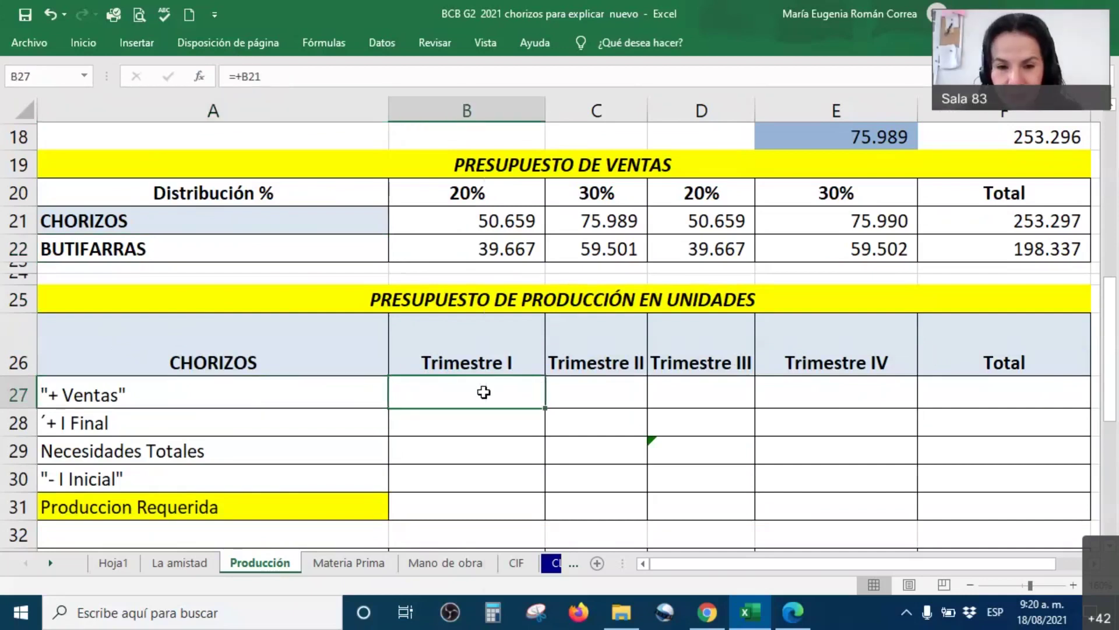
right_click(484, 392)
key("Escape")
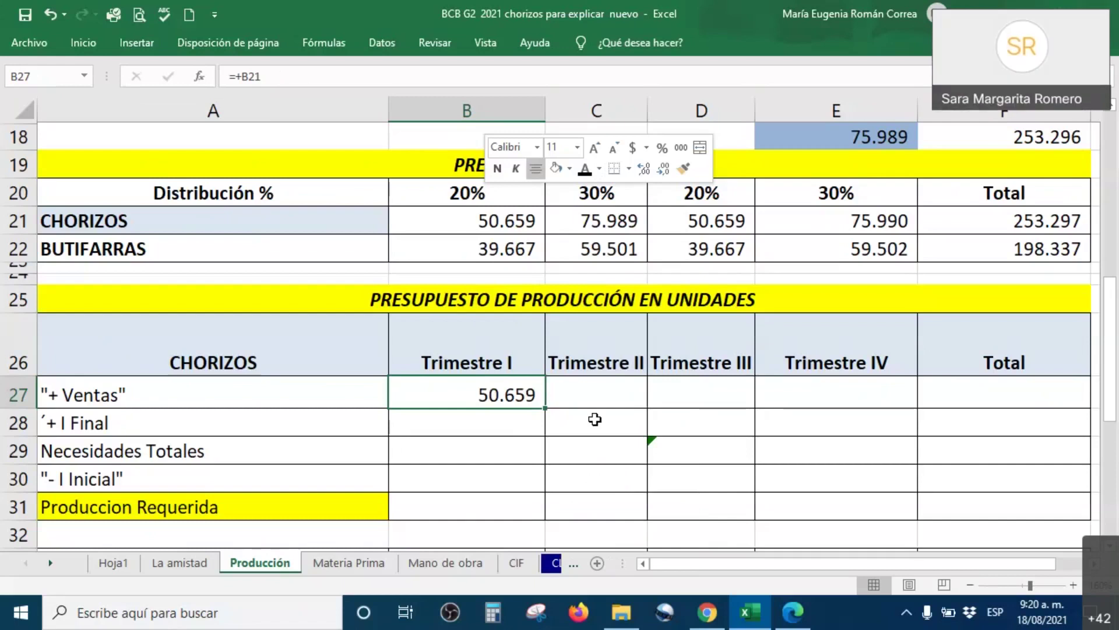
left_click_drag(583, 400, 997, 398)
right_click(997, 398)
left_click(879, 446)
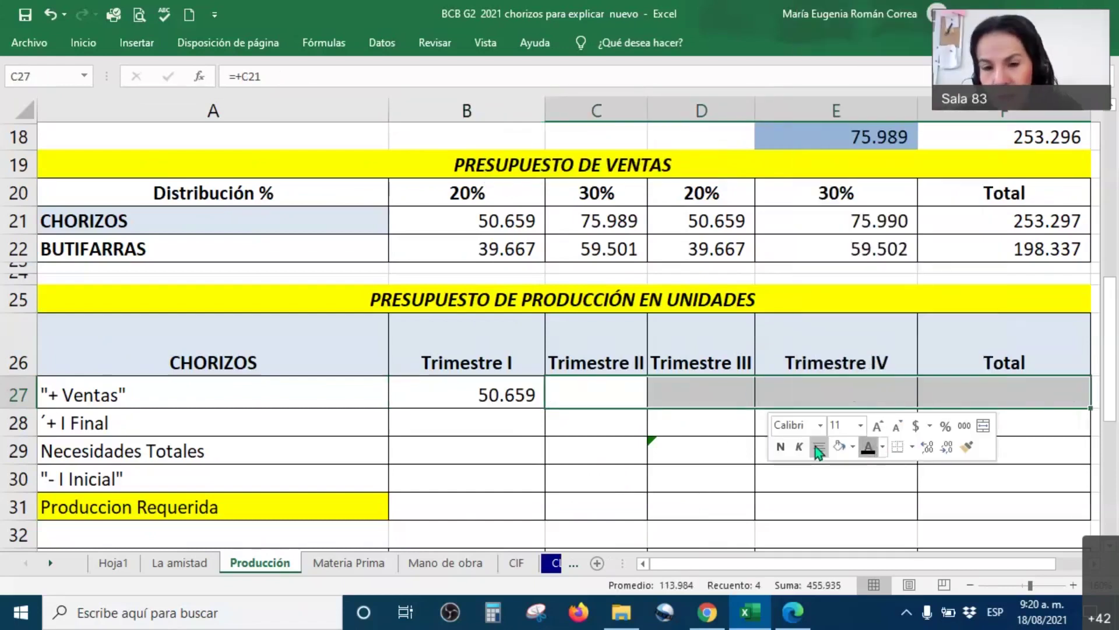
Inspect the formulas in B27 and C27 that bring the CHORIZOS sales into the production budget
left_click(554, 444)
left_click(513, 422)
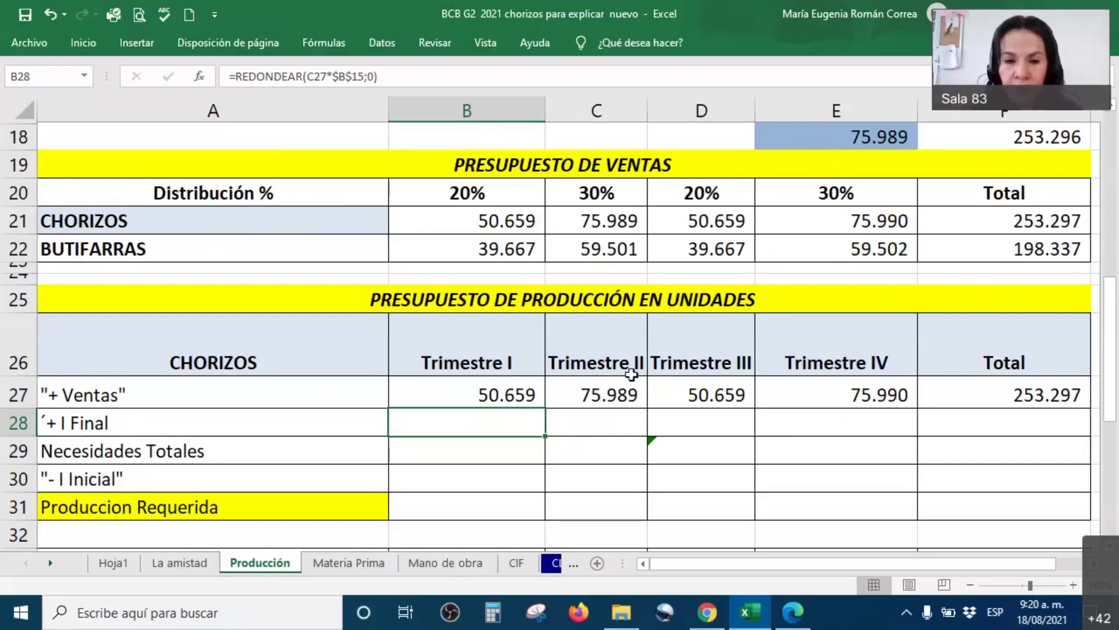
left_click(516, 396)
double_click(516, 397)
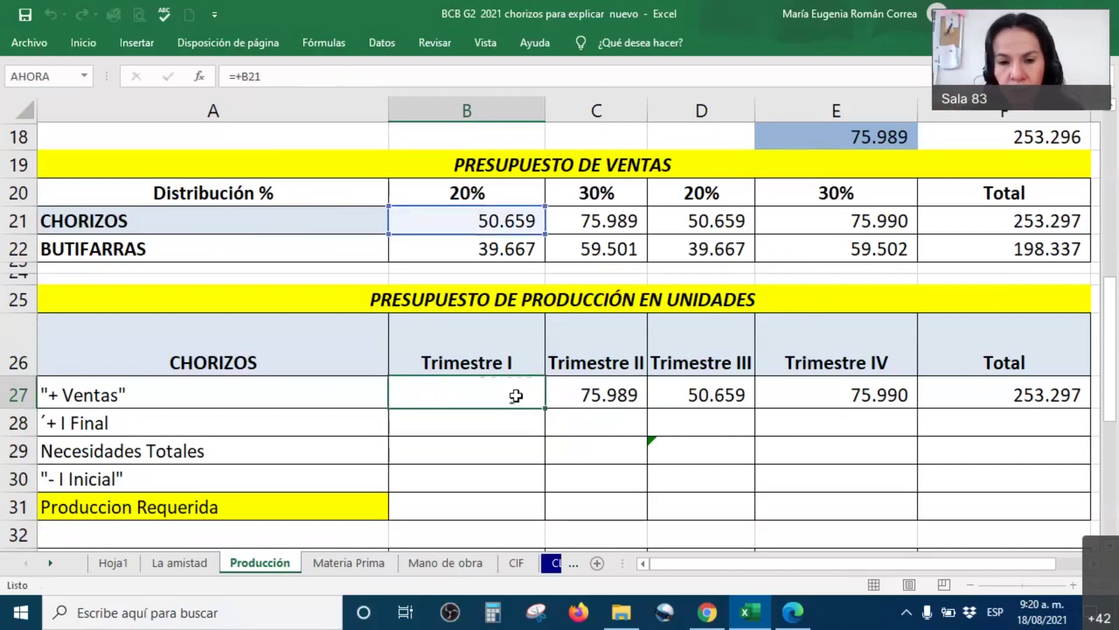
key("Return")
double_click(565, 400)
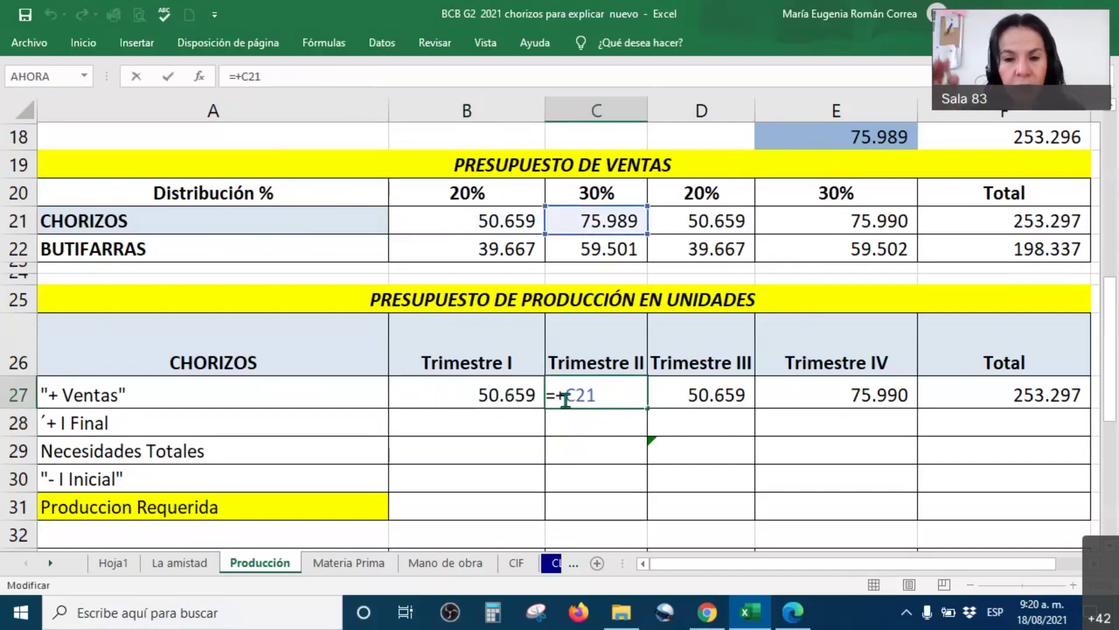
key("Return")
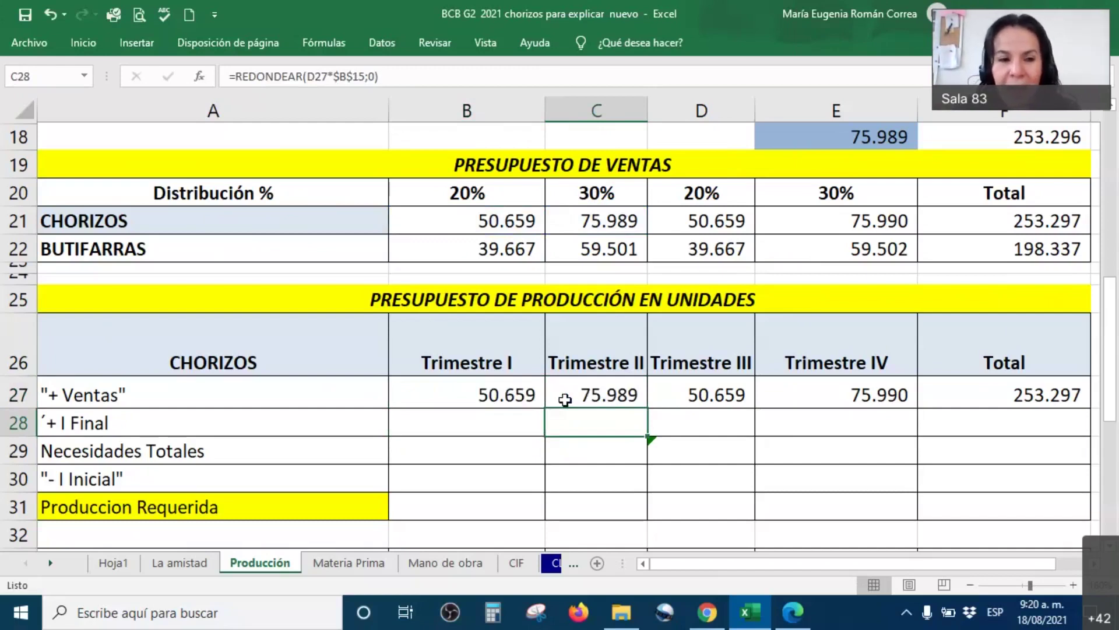
key("Left")
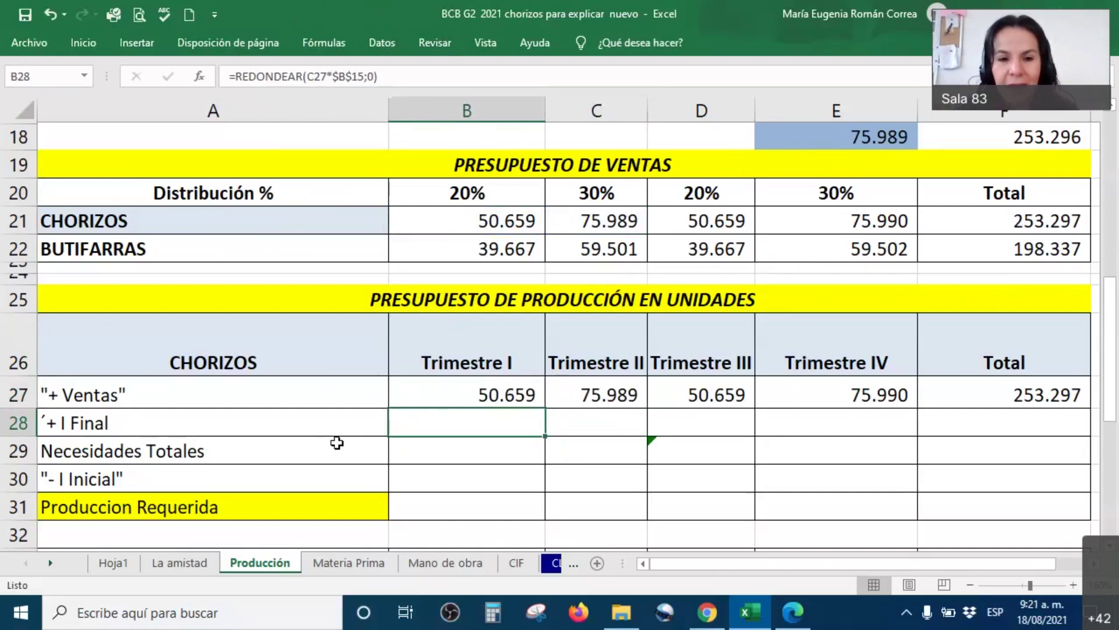
Unhide rows 12 to 17 containing the finished-product inventory policy above the sales budget
left_click(347, 423)
scroll(347, 424, "up", 3)
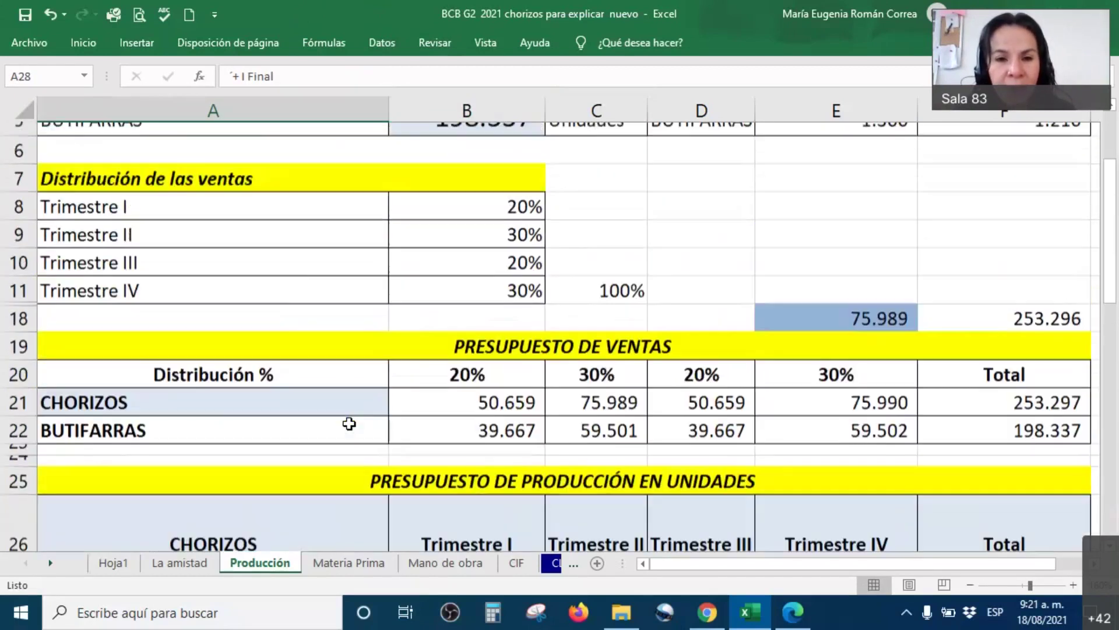
scroll(349, 424, "up", 1)
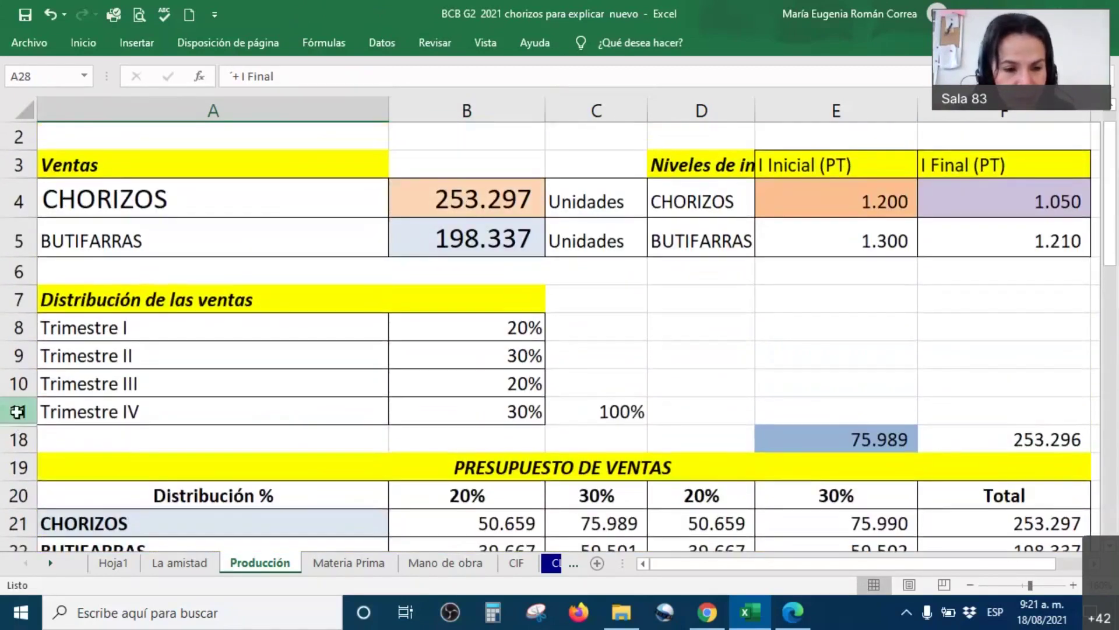
left_click_drag(13, 412, 19, 440)
right_click(19, 440)
left_click(75, 428)
scroll(343, 346, "down", 3)
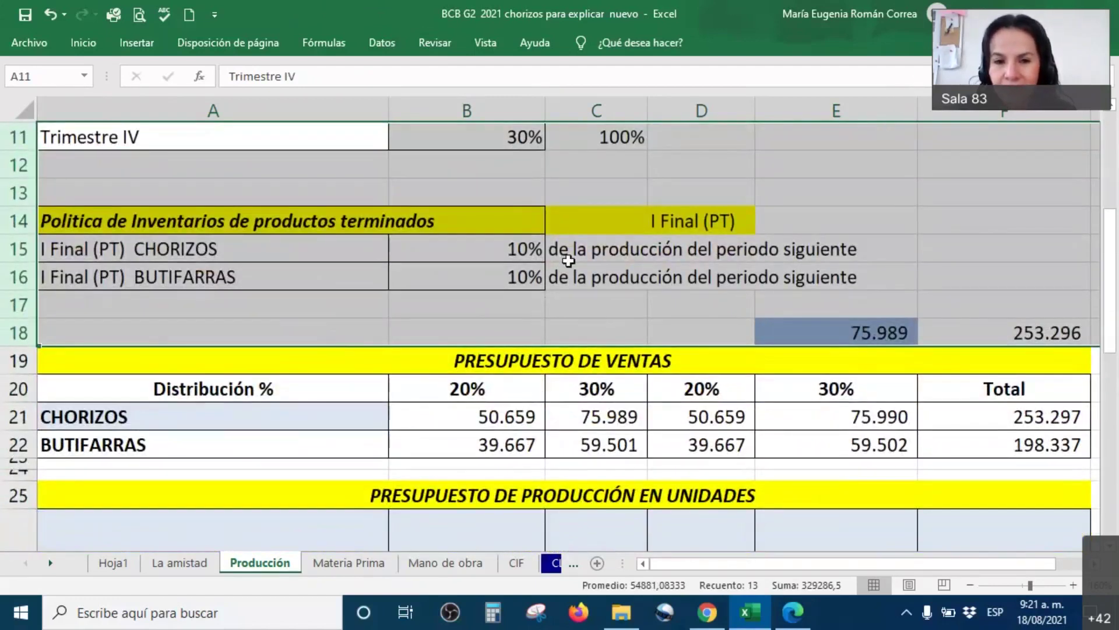
Review the CHORIZOS final inventory policy in row 15 and the CHORIZOS initial and final inventory levels in row 4
left_click(500, 255)
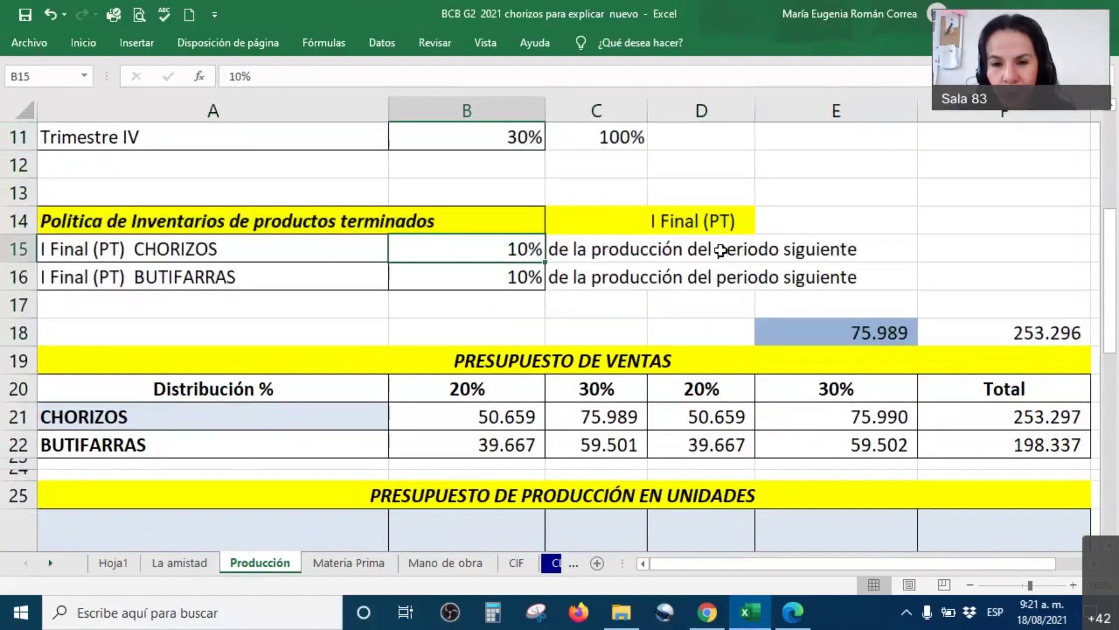
left_click(720, 252)
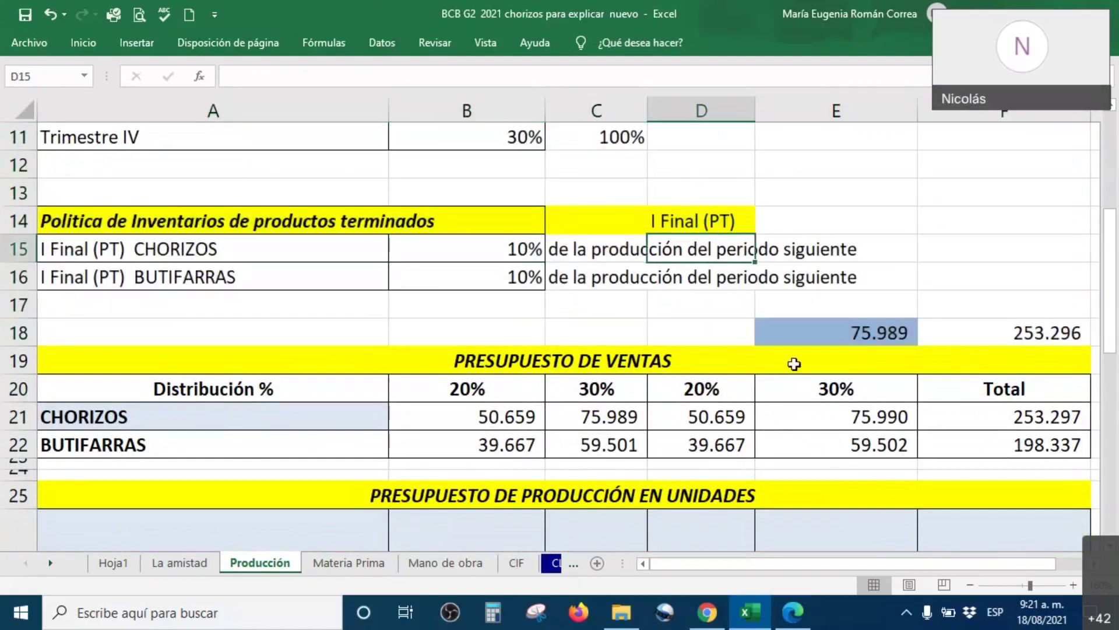
left_click_drag(325, 253, 699, 252)
scroll(979, 270, "up", 4)
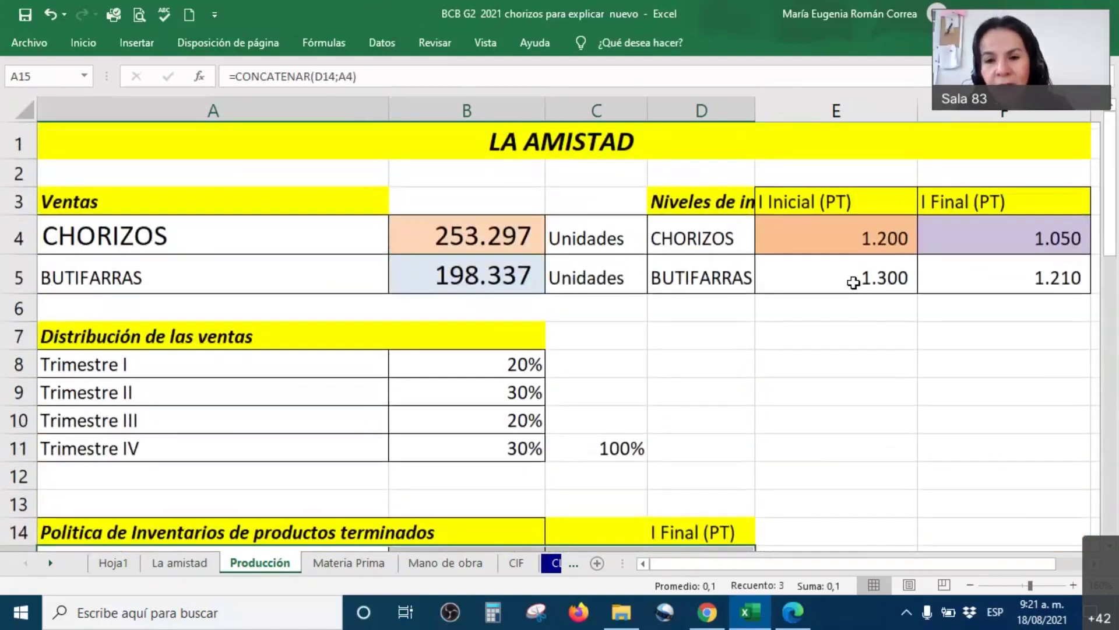
left_click(725, 228)
left_click(999, 227)
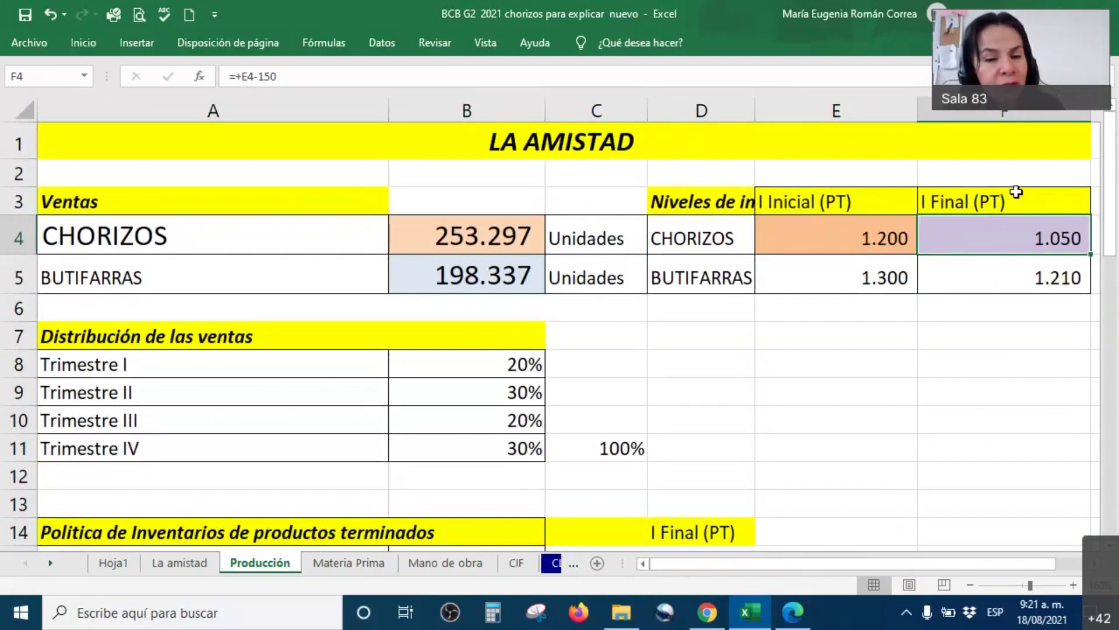
left_click(1111, 548)
left_click(1111, 548)
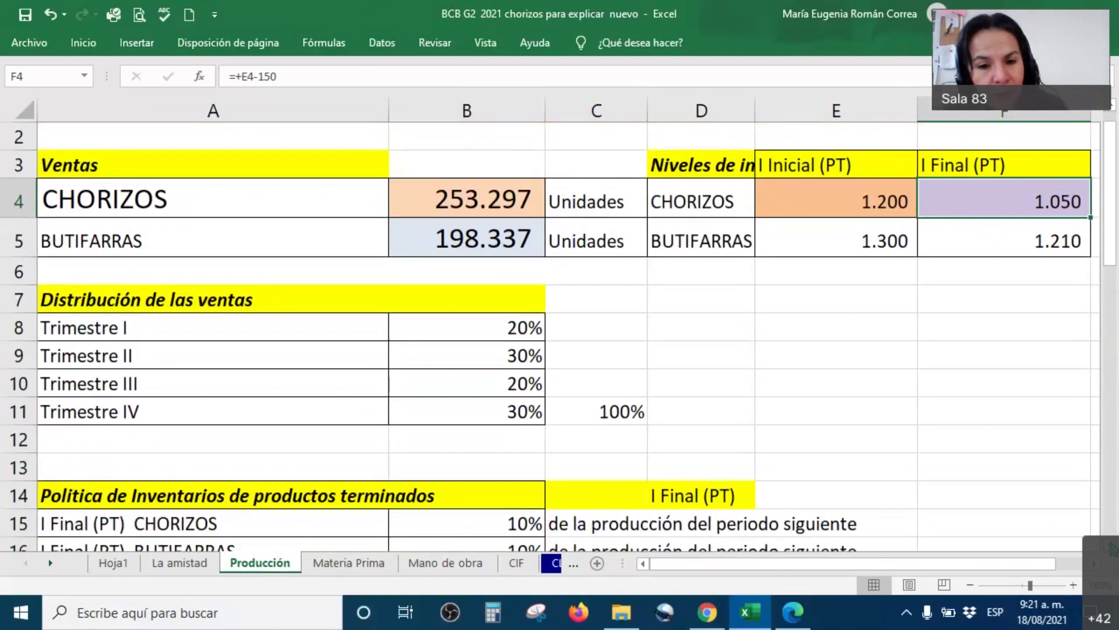
left_click(484, 522)
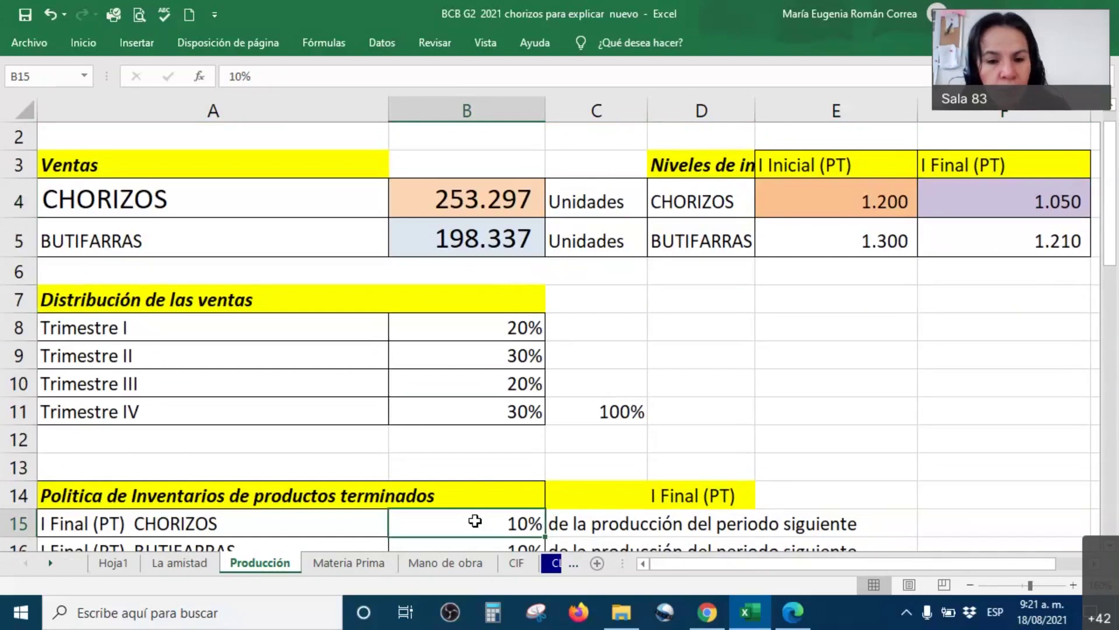
Reveal the CHORIZOS Trimestre IV final inventory in E28 and give the cell a light purple fill matching F4
scroll(475, 521, "down", 6)
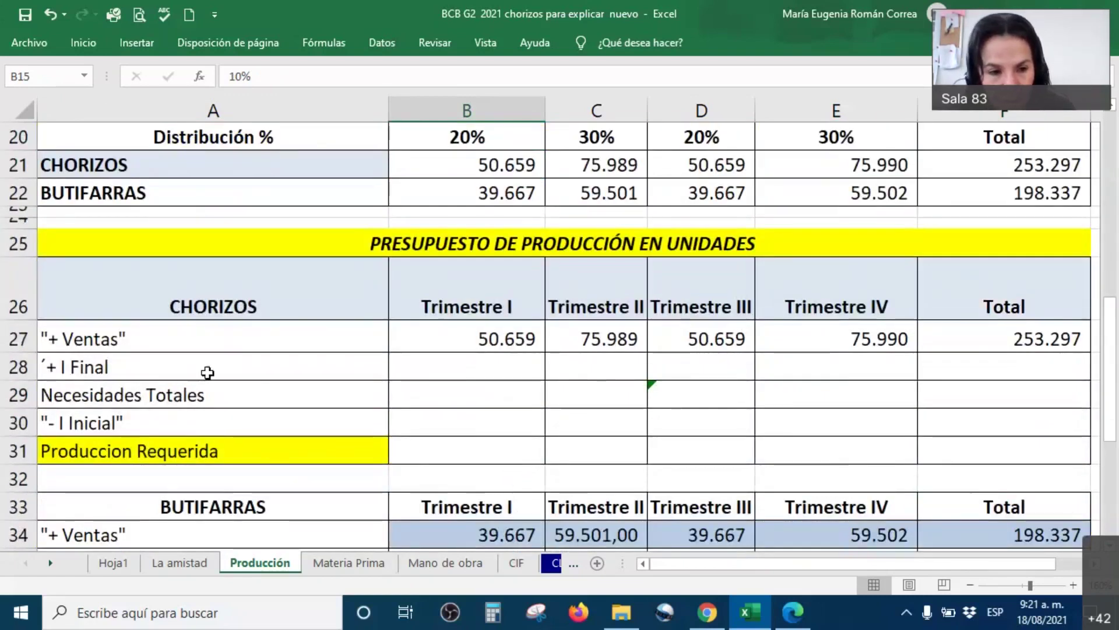
right_click(813, 365)
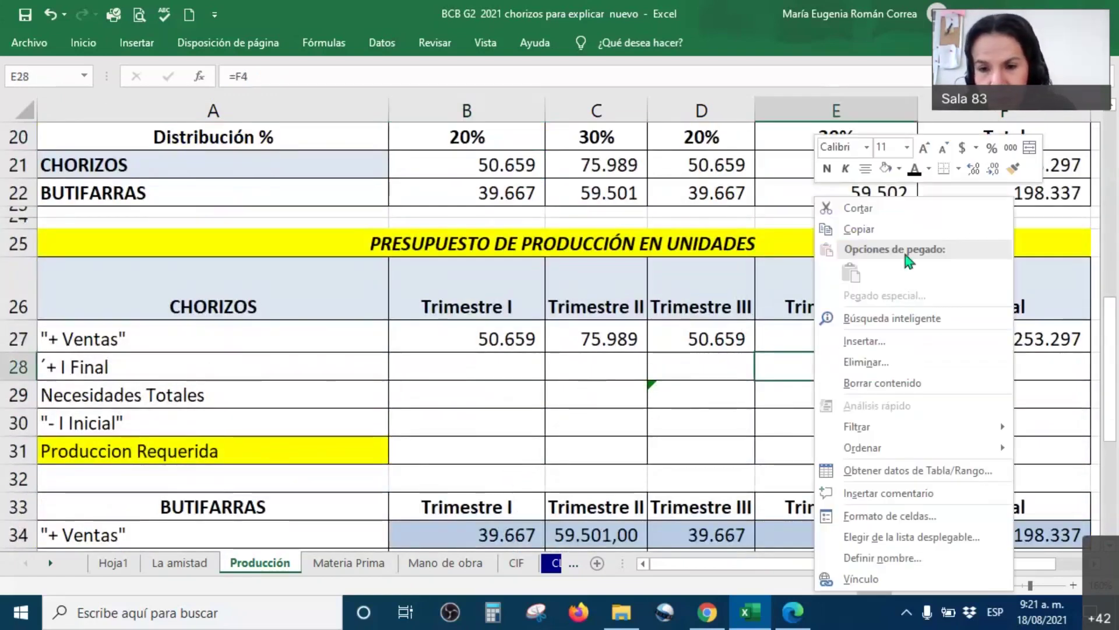
left_click(896, 175)
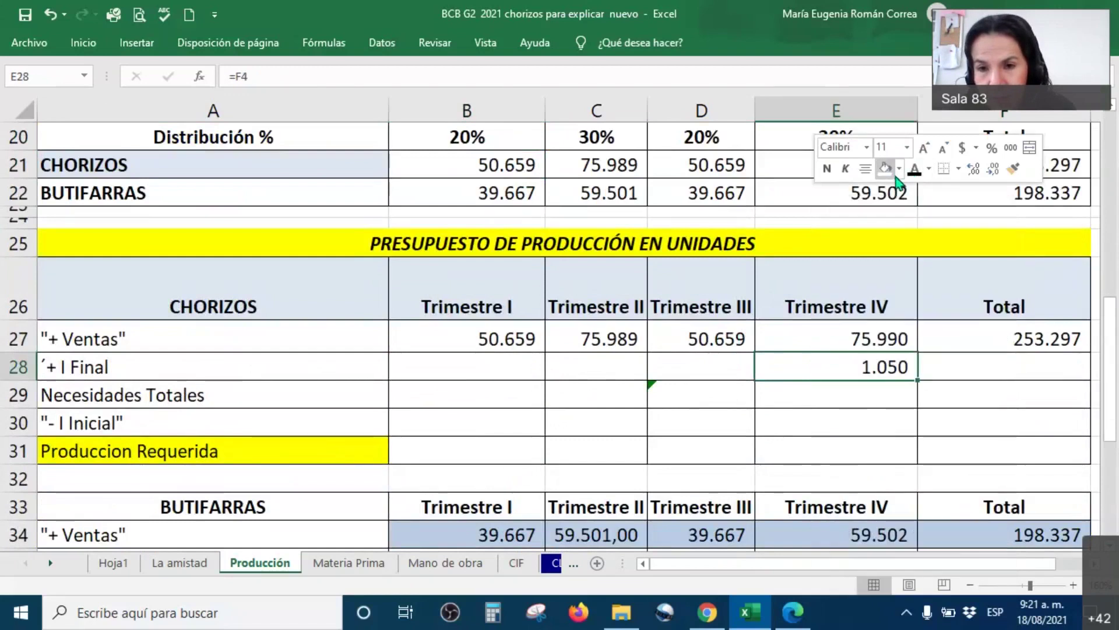
left_click(899, 169)
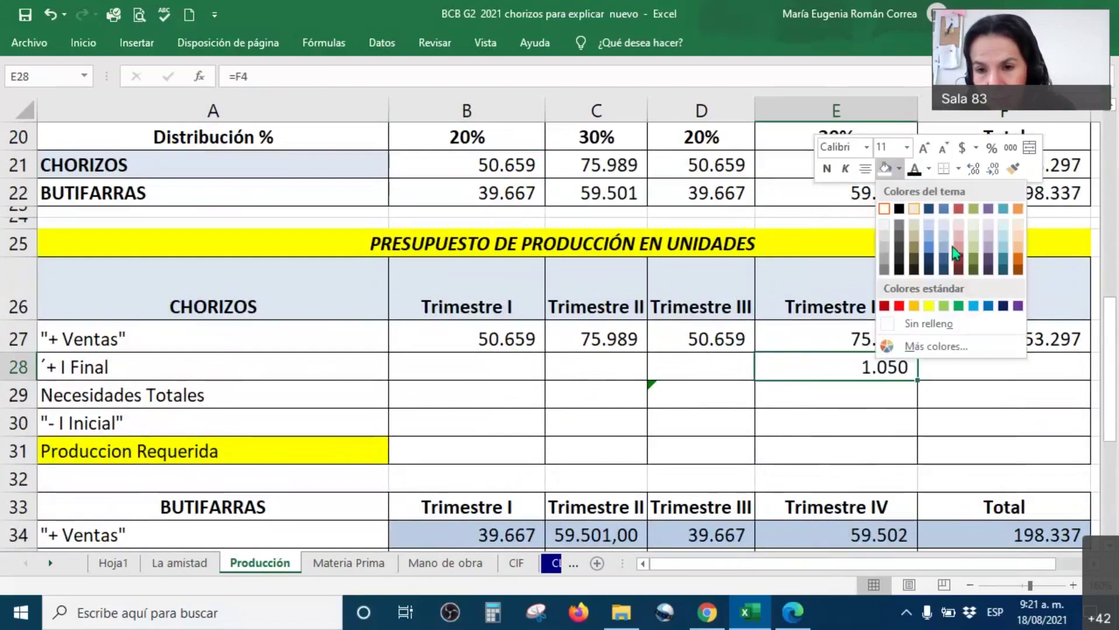
left_click(990, 241)
Compare the final inventory level in F4 with the Trimestre IV final inventory in the CHORIZOS production budget
left_click(848, 396)
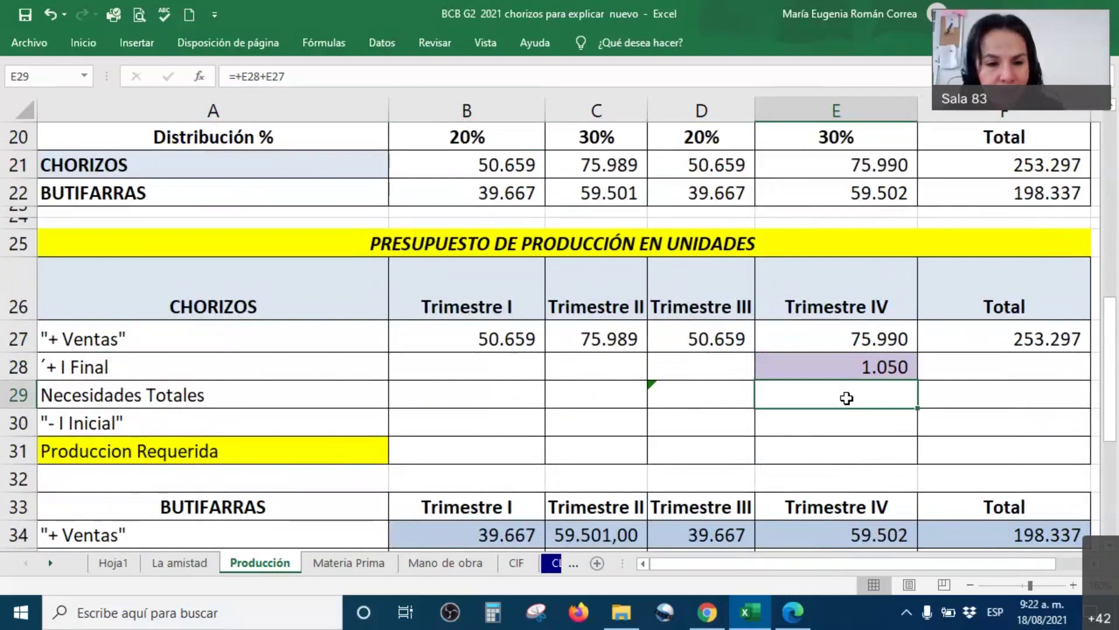
scroll(849, 436, "up", 1)
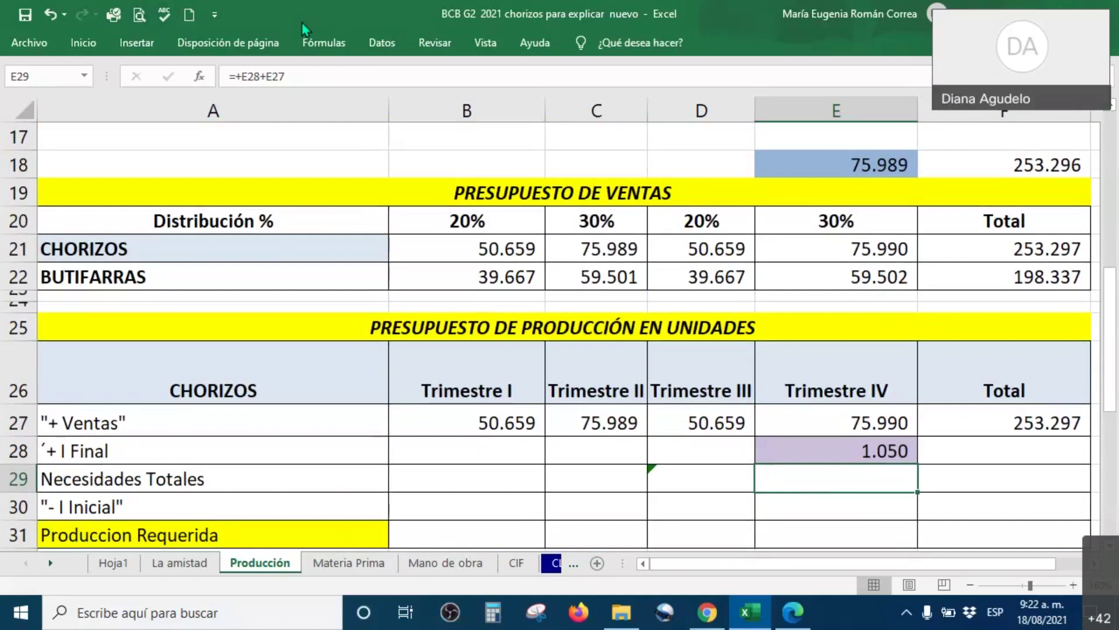
scroll(688, 352, "down", 1)
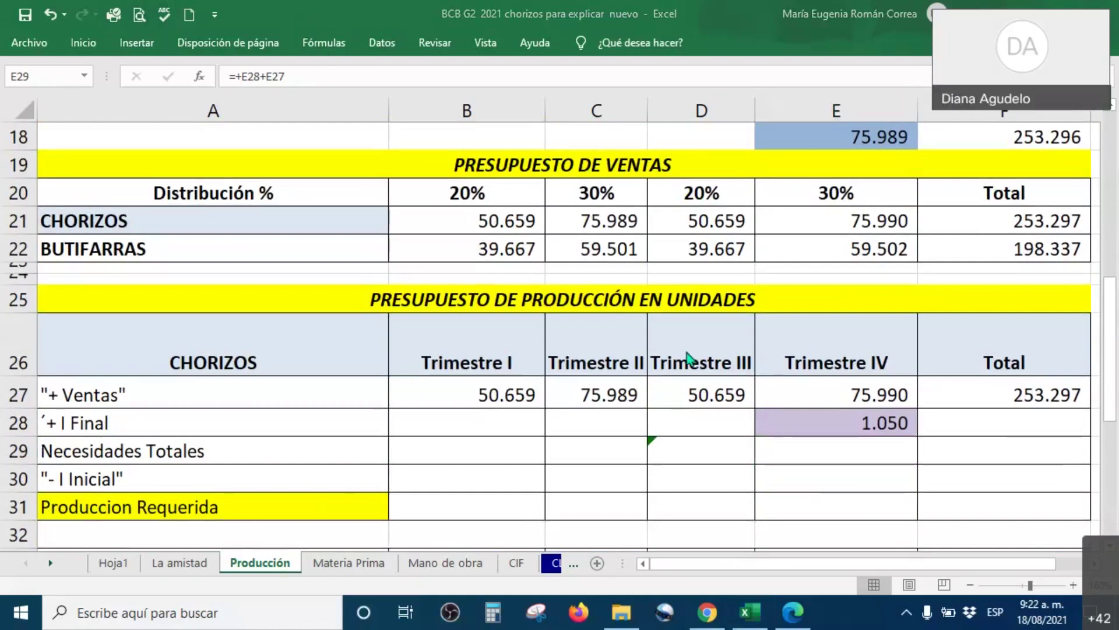
scroll(935, 391, "up", 4)
scroll(934, 389, "up", 2)
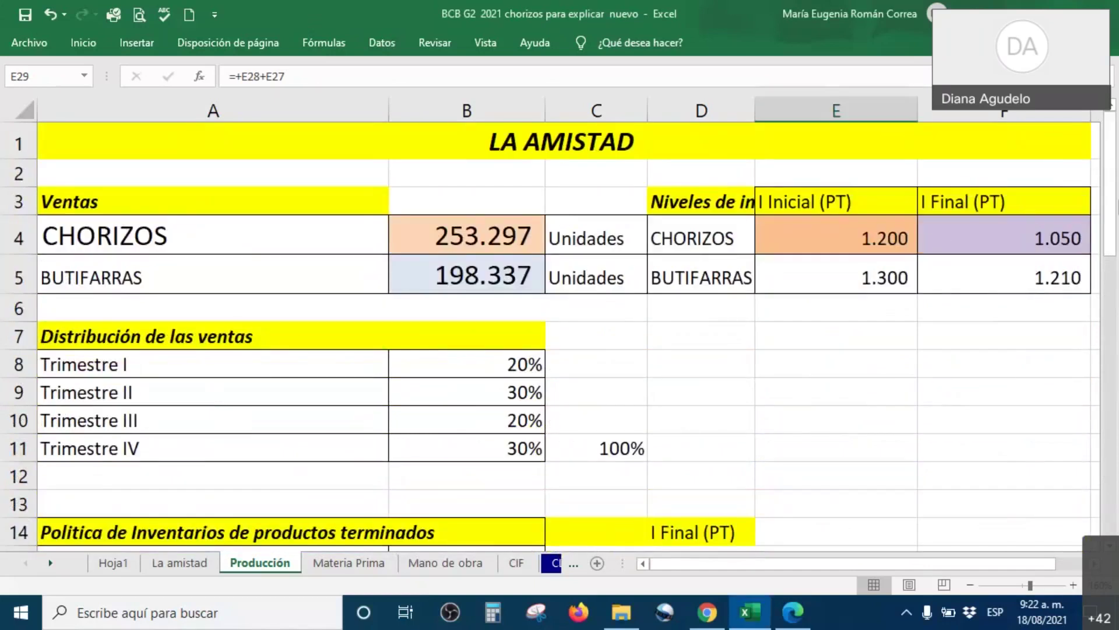
left_click(1009, 237)
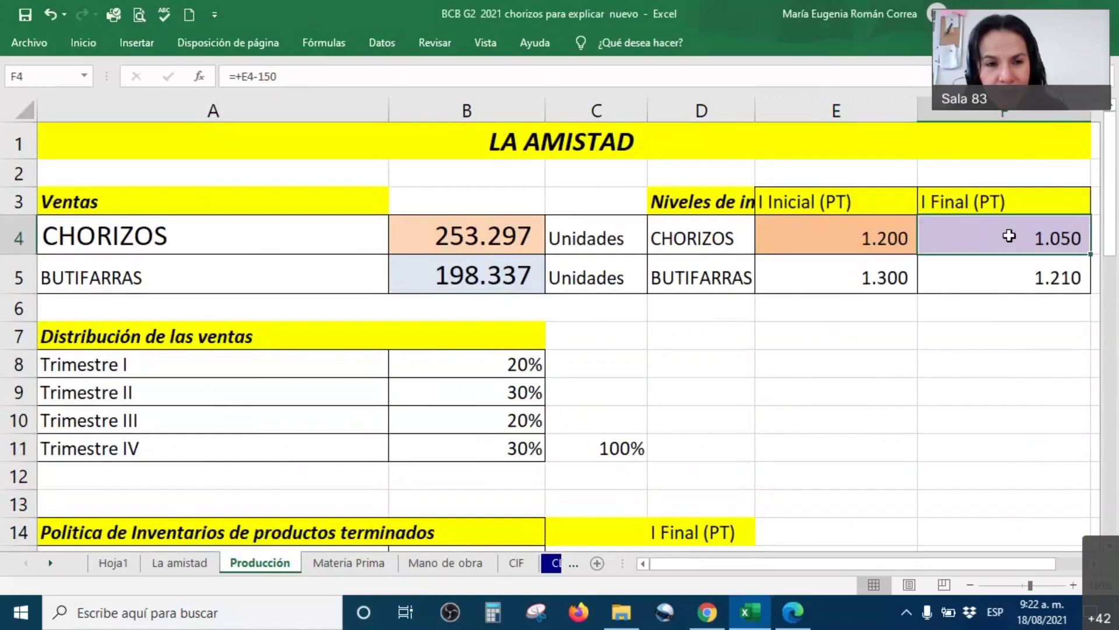
scroll(744, 355, "down", 8)
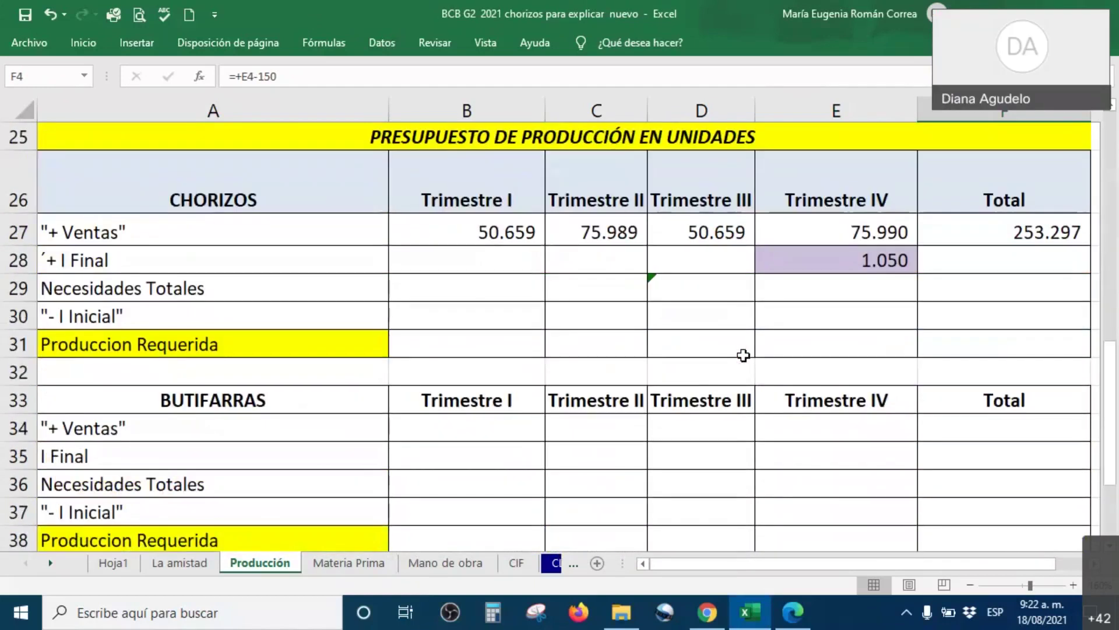
scroll(744, 355, "up", 1)
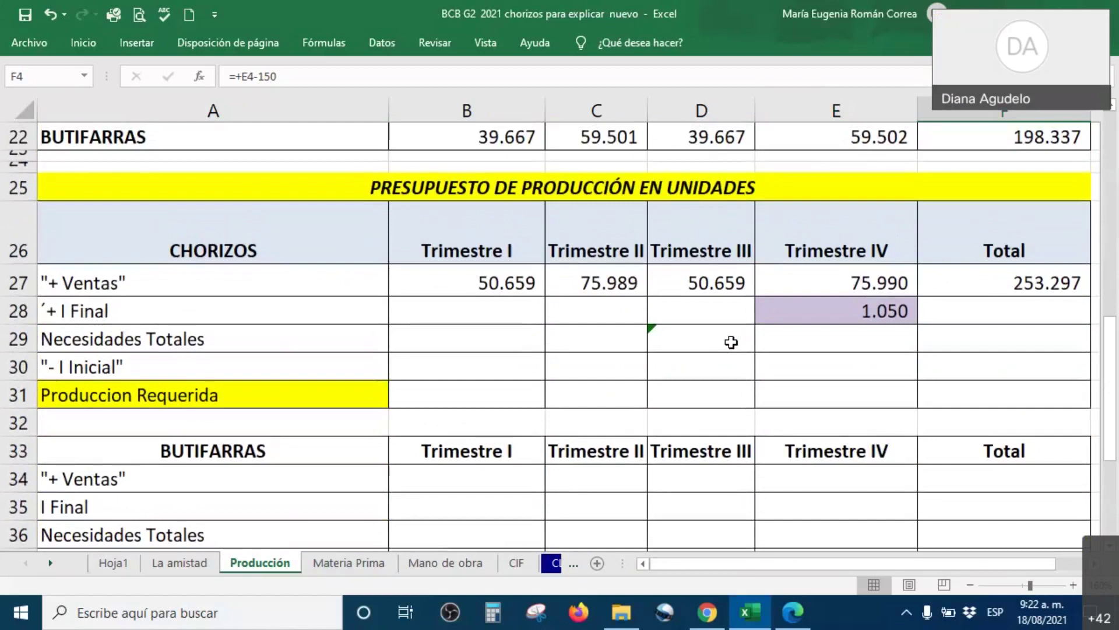
Reveal the Trimestre I final inventory in B28 of the CHORIZOS production budget
left_click(465, 305)
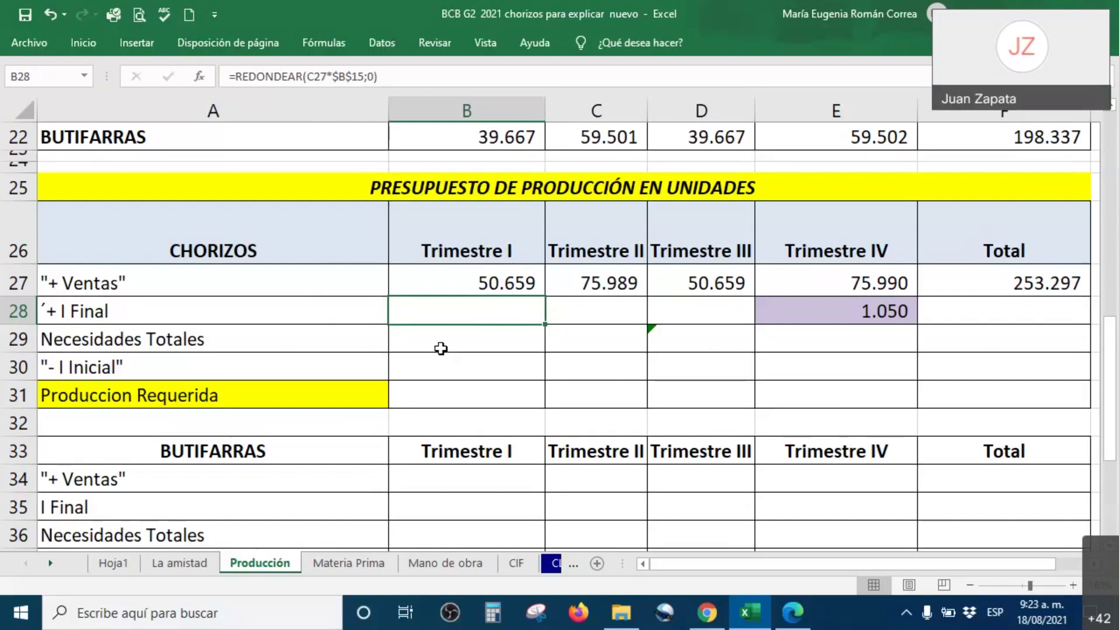
left_click(607, 275)
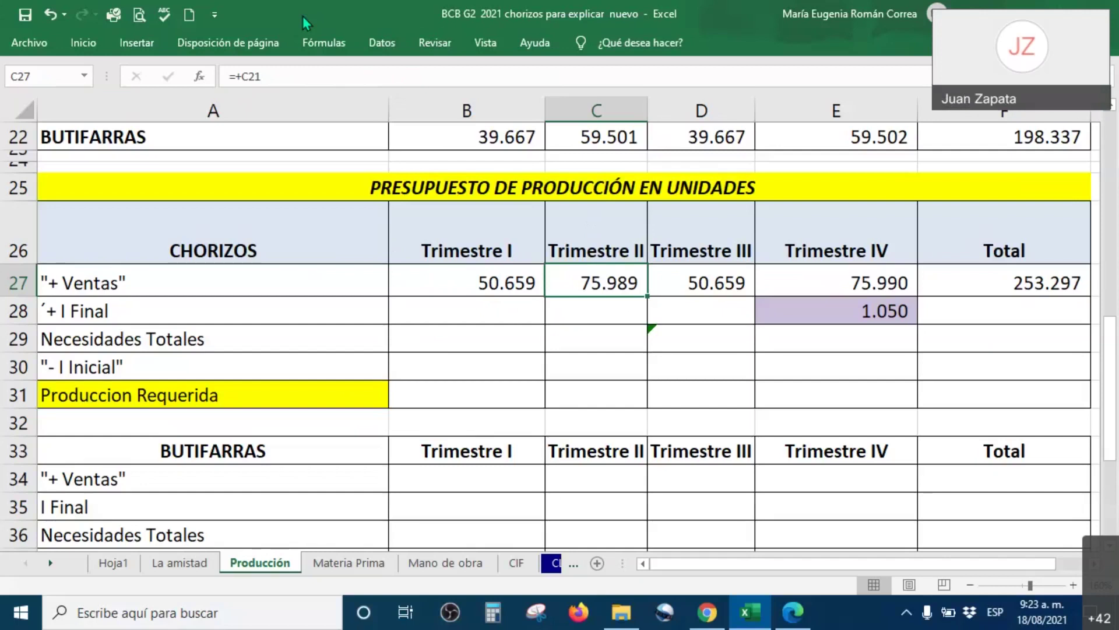
key("ctrl+z")
scroll(414, 332, "up", 2)
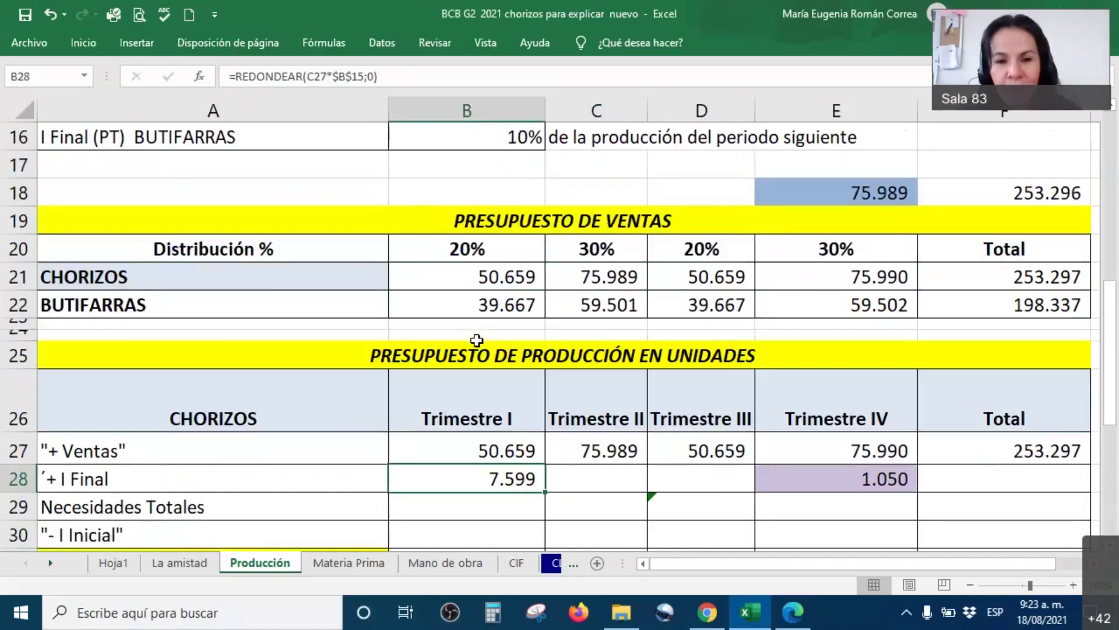
scroll(475, 333, "down", 1)
scroll(495, 312, "down", 1)
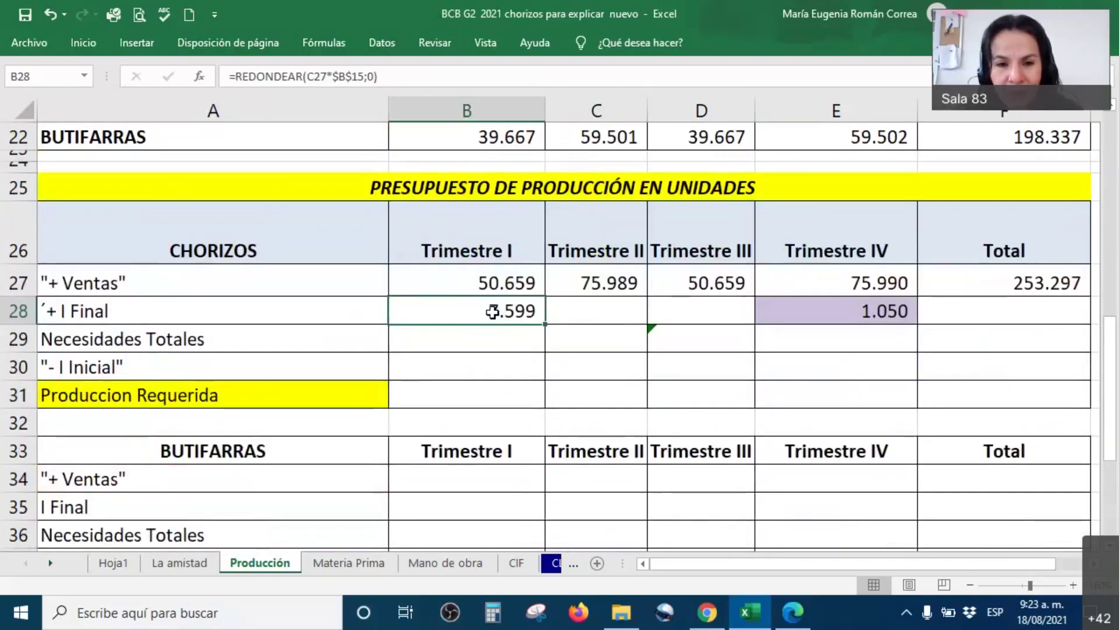
Draw red check marks on the Trimestre I final inventory and the Trimestre II sales, and erase the first mark
right_click(495, 312)
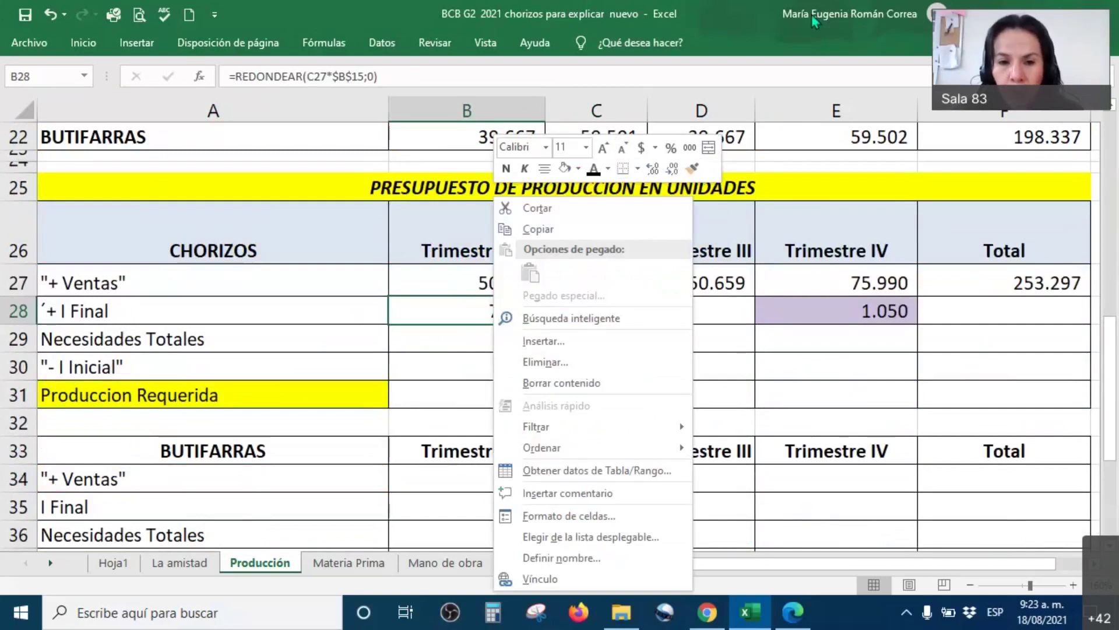
left_click_drag(403, 301, 479, 231)
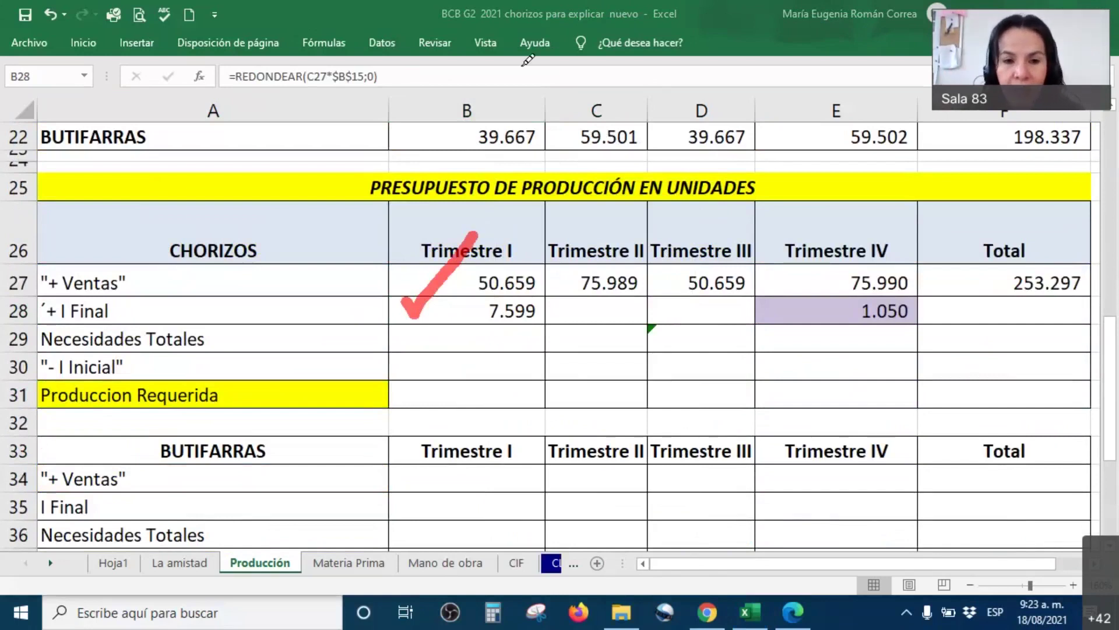
mouse_move(576, 273)
left_mouse_down()
mouse_move(576, 284)
mouse_move(690, 175)
left_mouse_up()
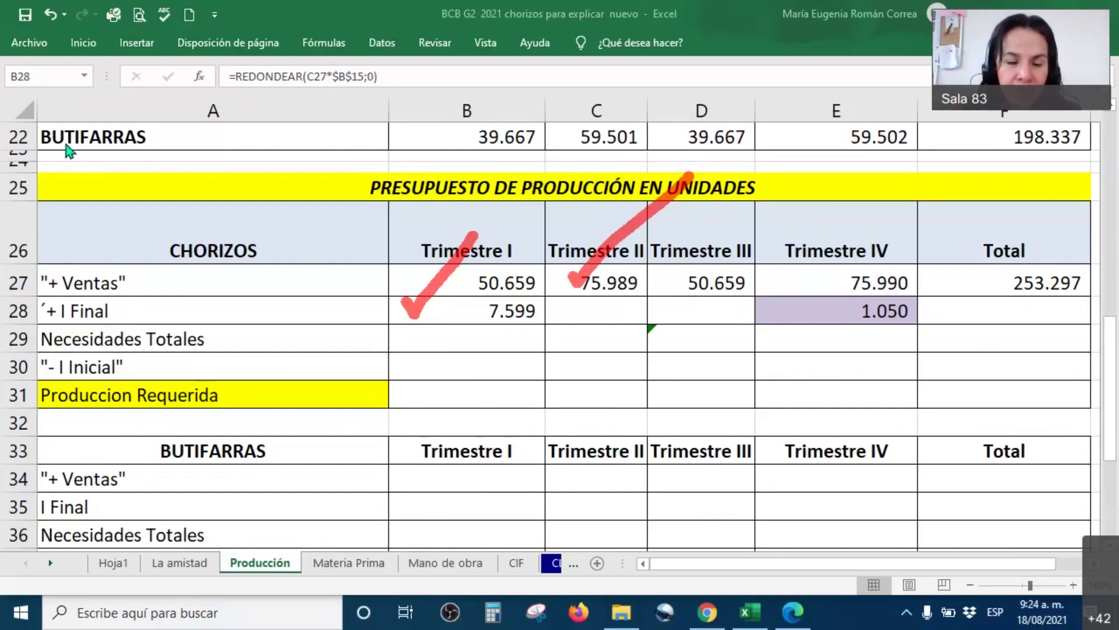
left_click(432, 285)
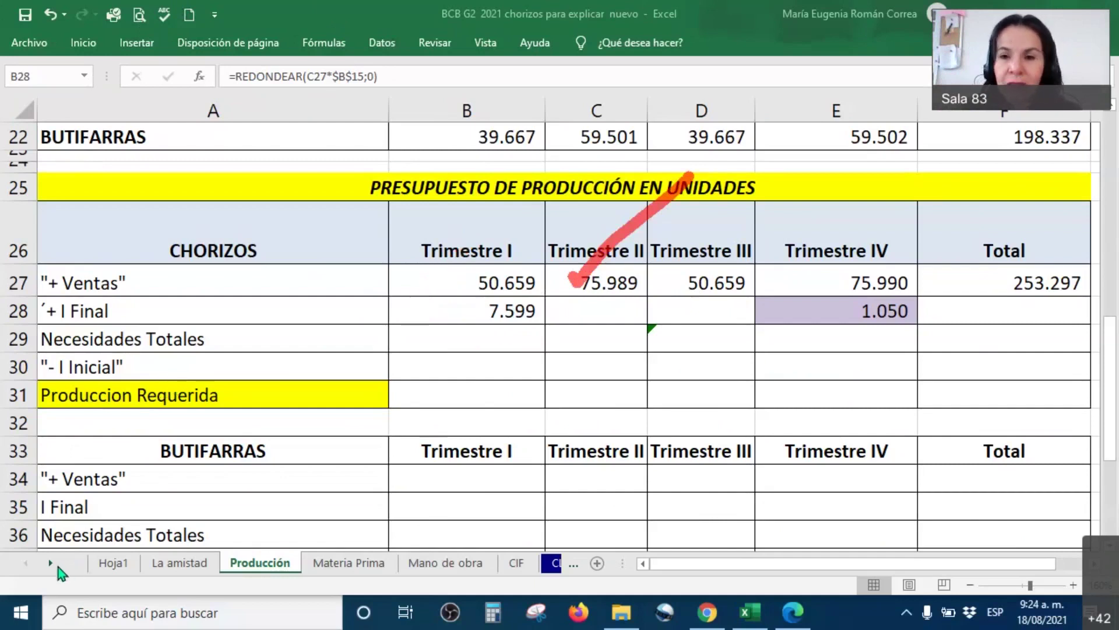
Inspect the REDONDEAR formula in B28 and the cells it references, leaving it unchanged
left_click(509, 309)
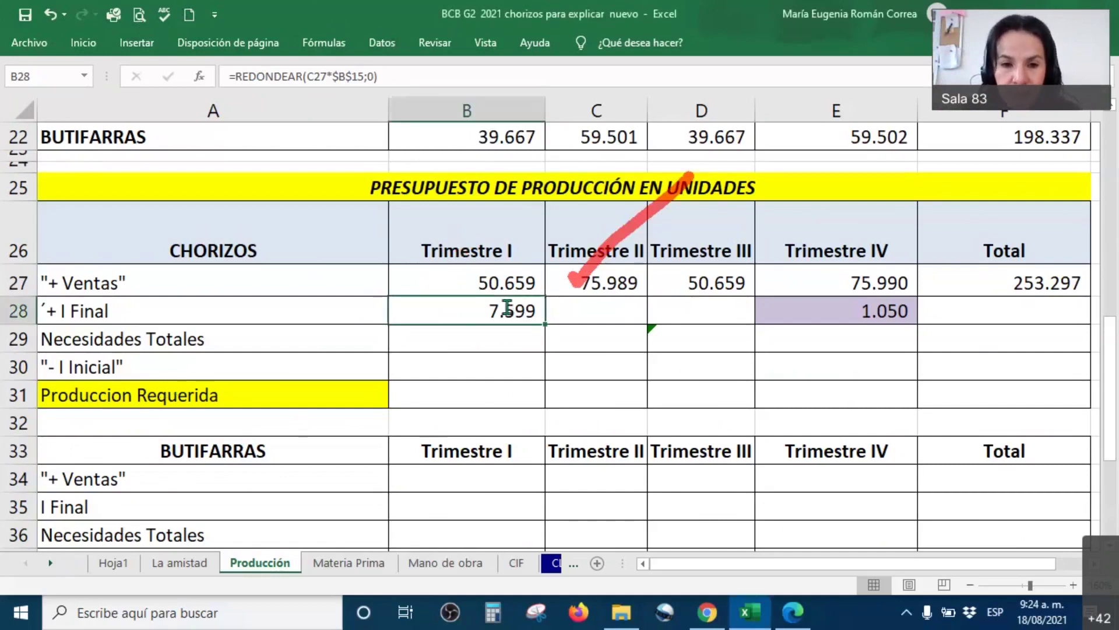
double_click(508, 309)
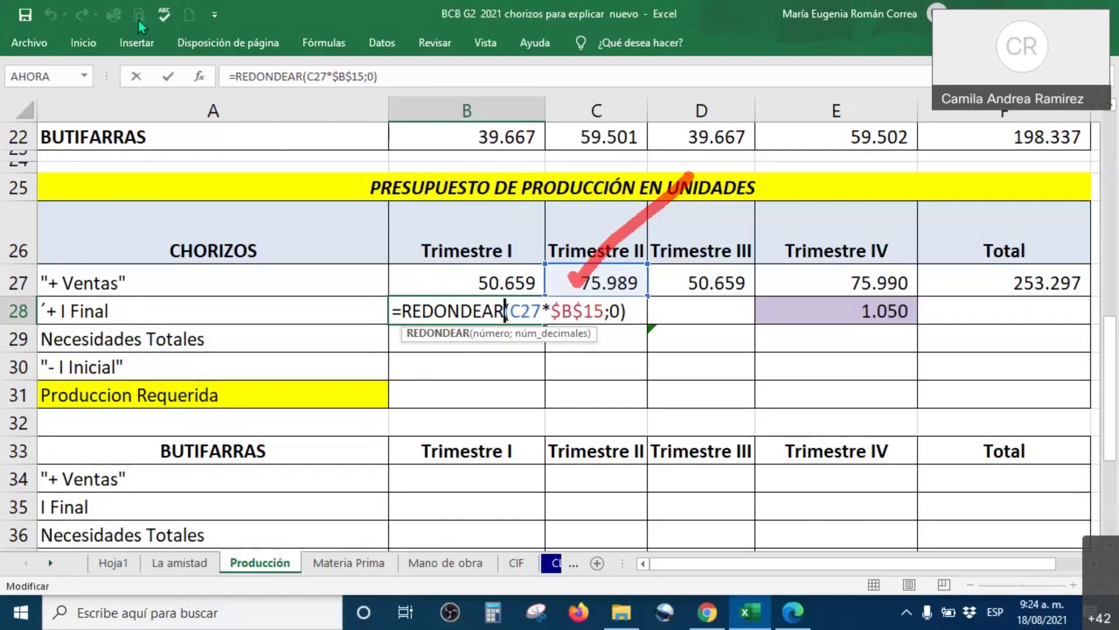
key("Return")
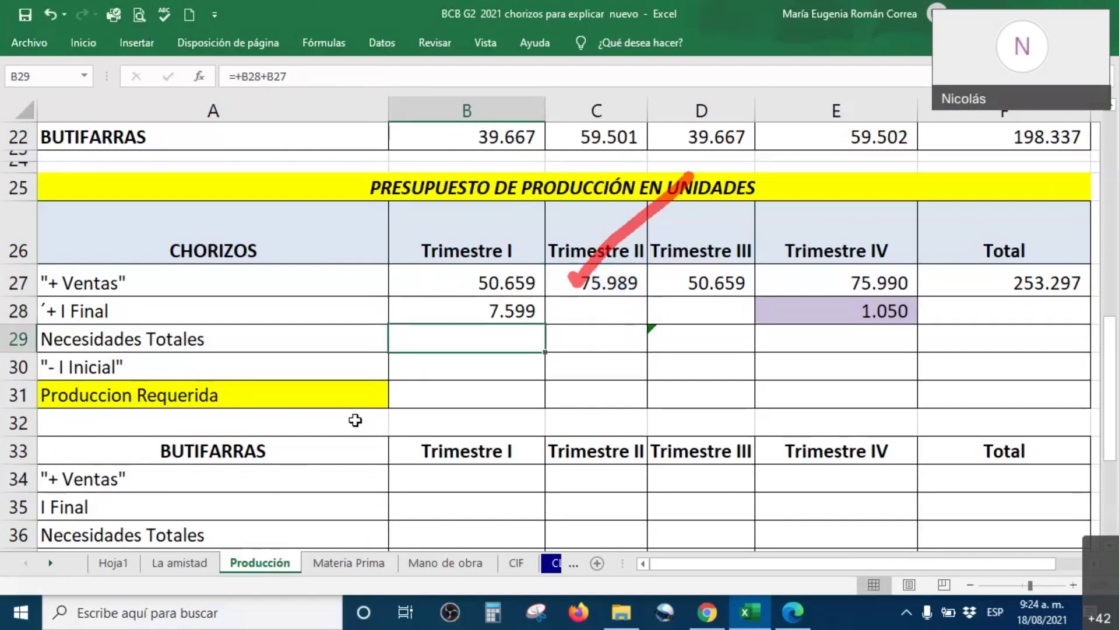
Check the CHORIZOS final inventory policy in A15:D15, including its percentage and the period it is based on
scroll(376, 467, "up", 6)
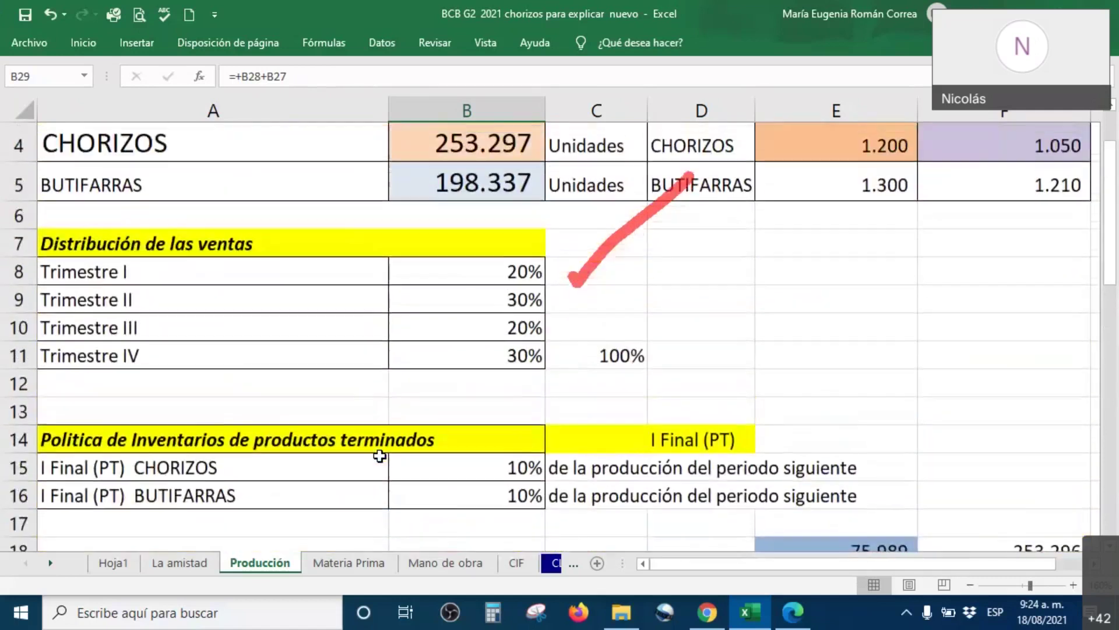
scroll(379, 456, "down", 1)
left_click_drag(191, 357, 709, 360)
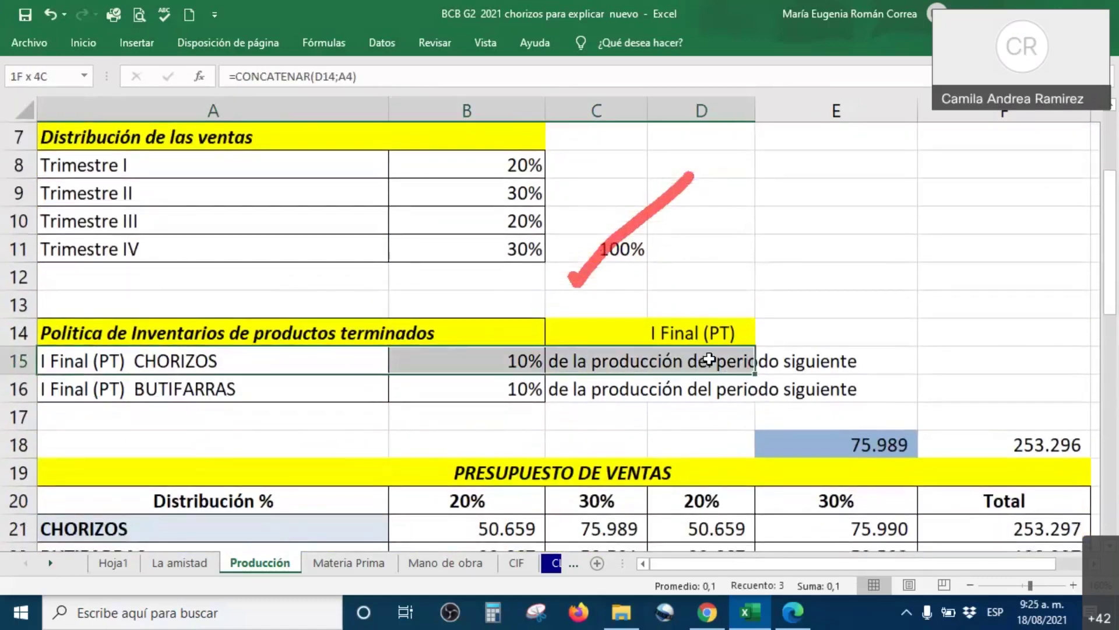
left_click(254, 360)
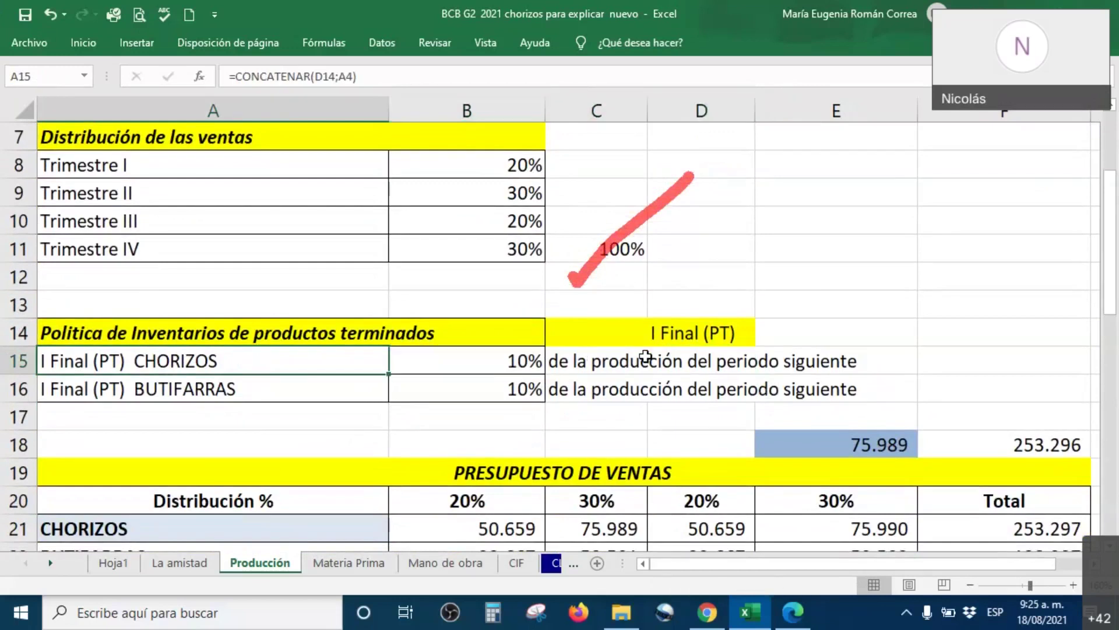
left_click(644, 350)
scroll(645, 350, "down", 4)
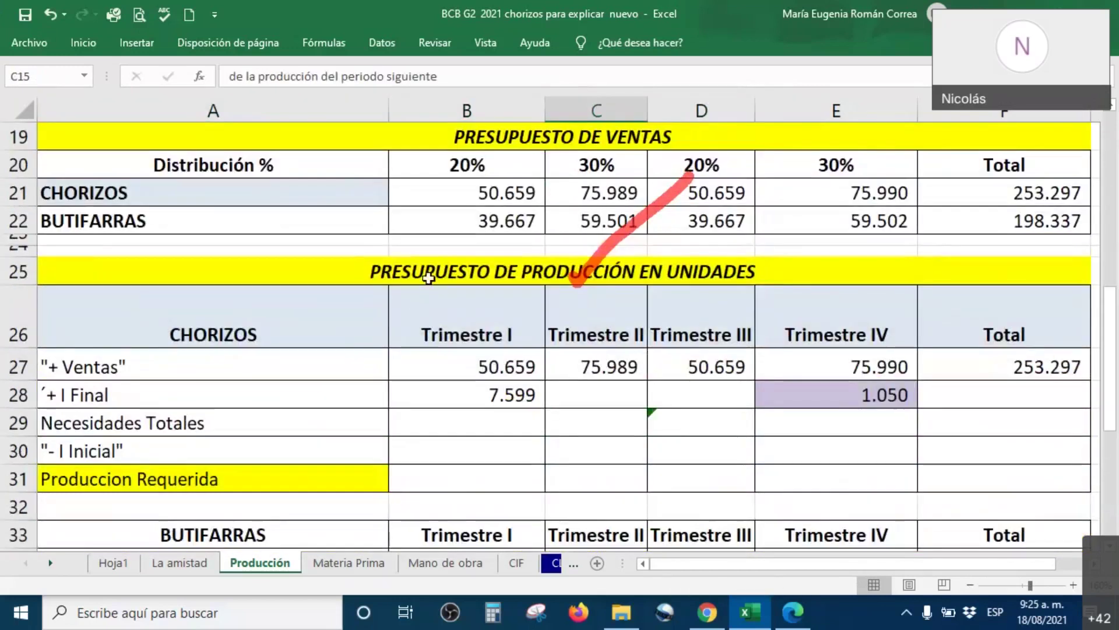
Compare the Trimestre II sales in C27 with the final inventory in B28, and examine the Trimestre I column from B27 down
left_click(581, 363)
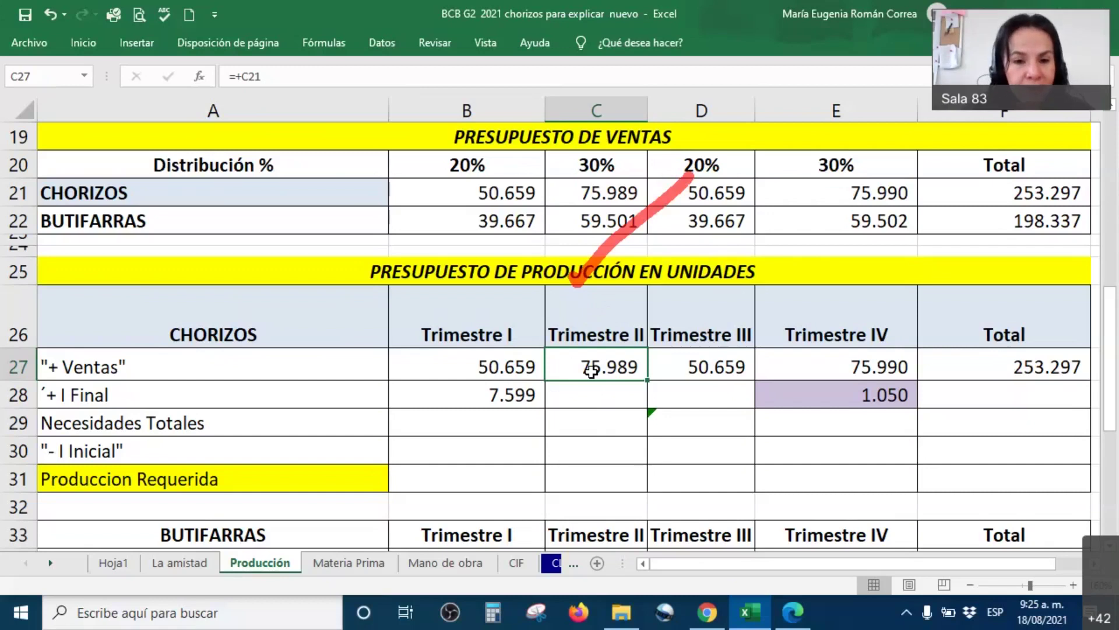
left_click(500, 395)
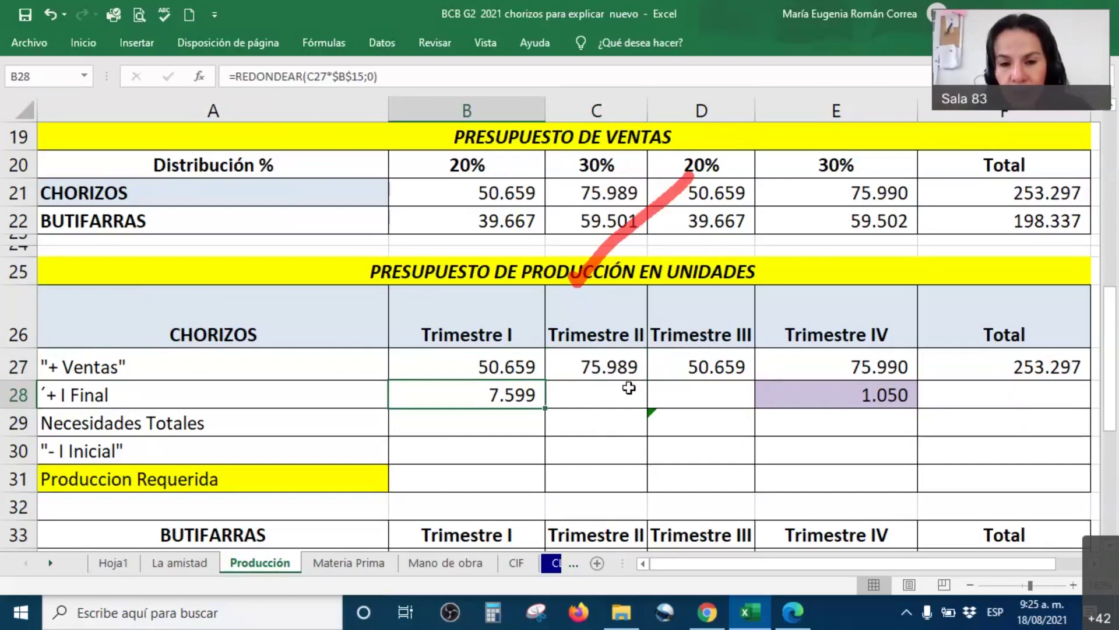
left_click_drag(634, 365, 605, 449)
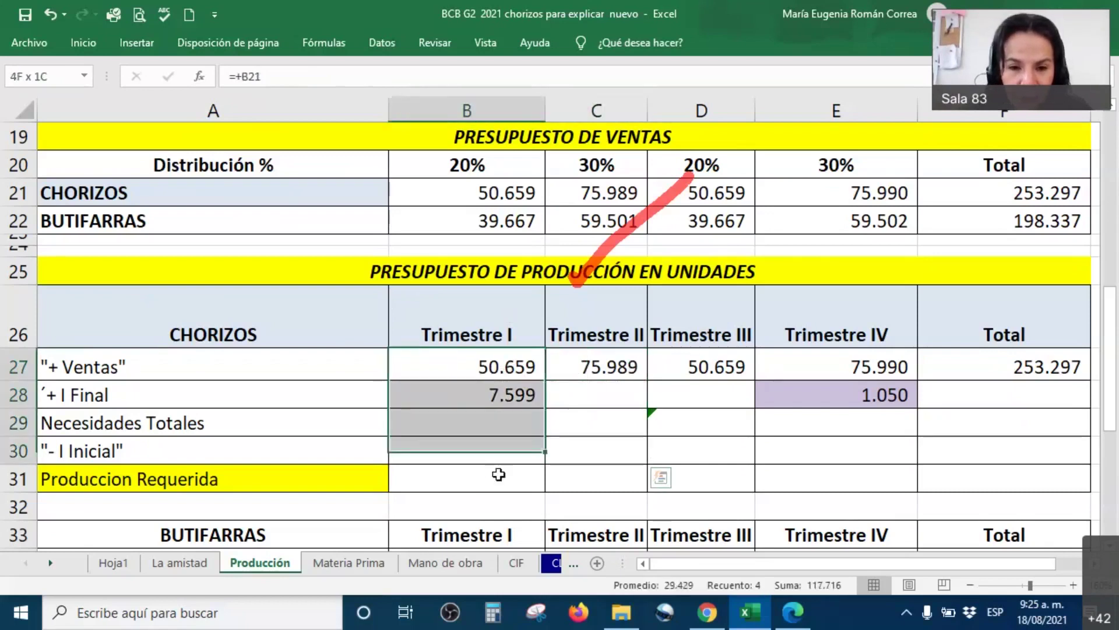
Apply the black font color to the CHORIZOS final inventories in C28 and D28 for Trimestre II and Trimestre III
left_click(507, 386)
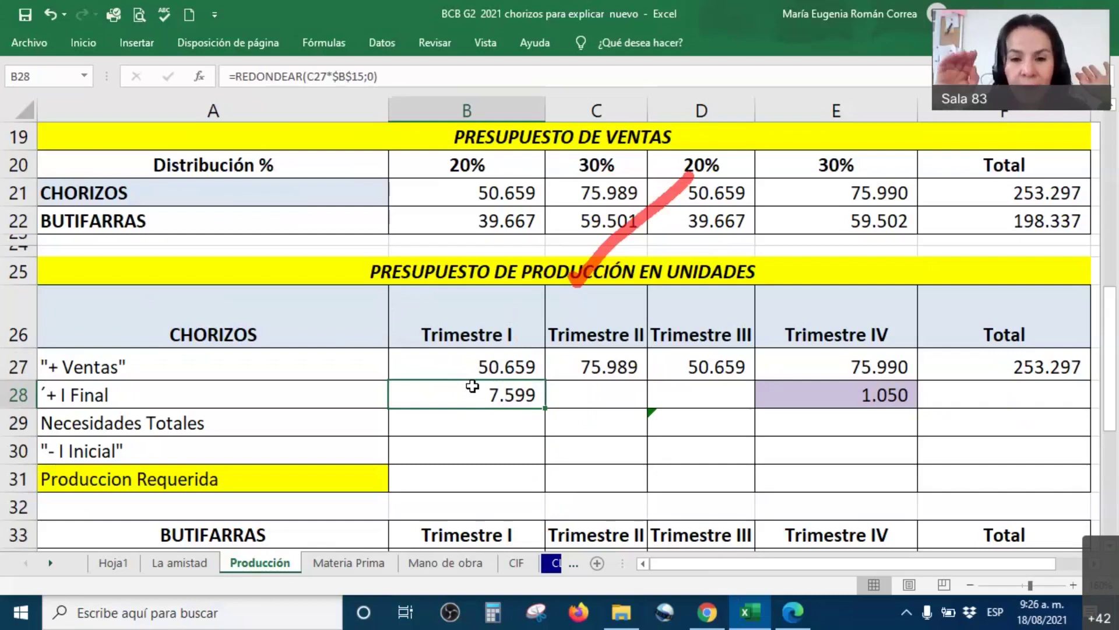
left_click(635, 362)
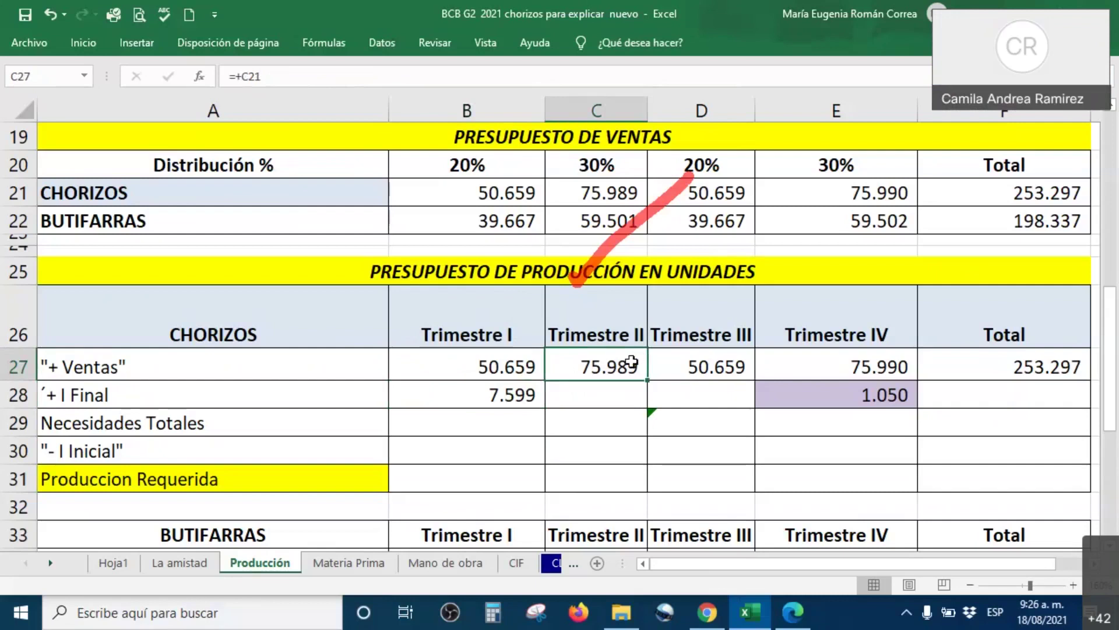
left_click(605, 394)
right_click(605, 395)
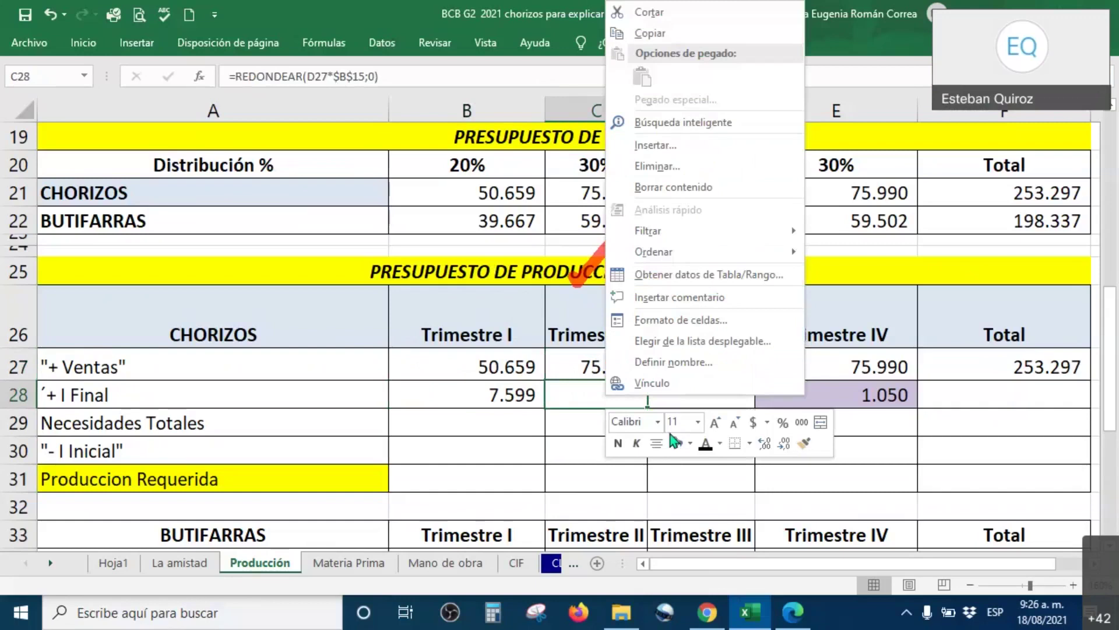
left_click(706, 444)
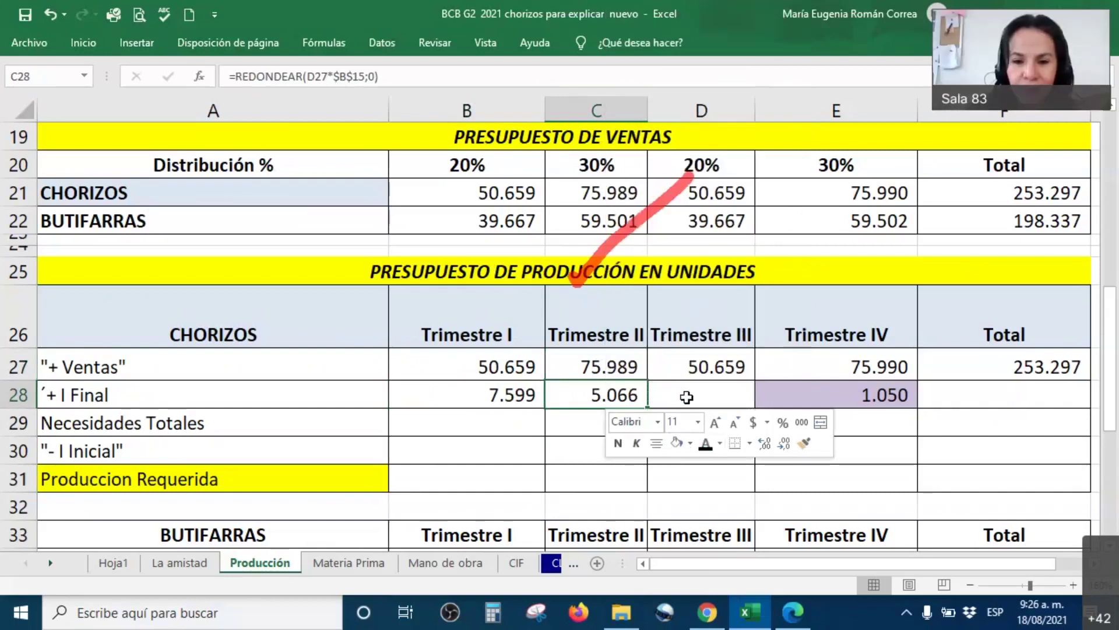
left_click(707, 396)
key("ctrl+v")
right_click(706, 398)
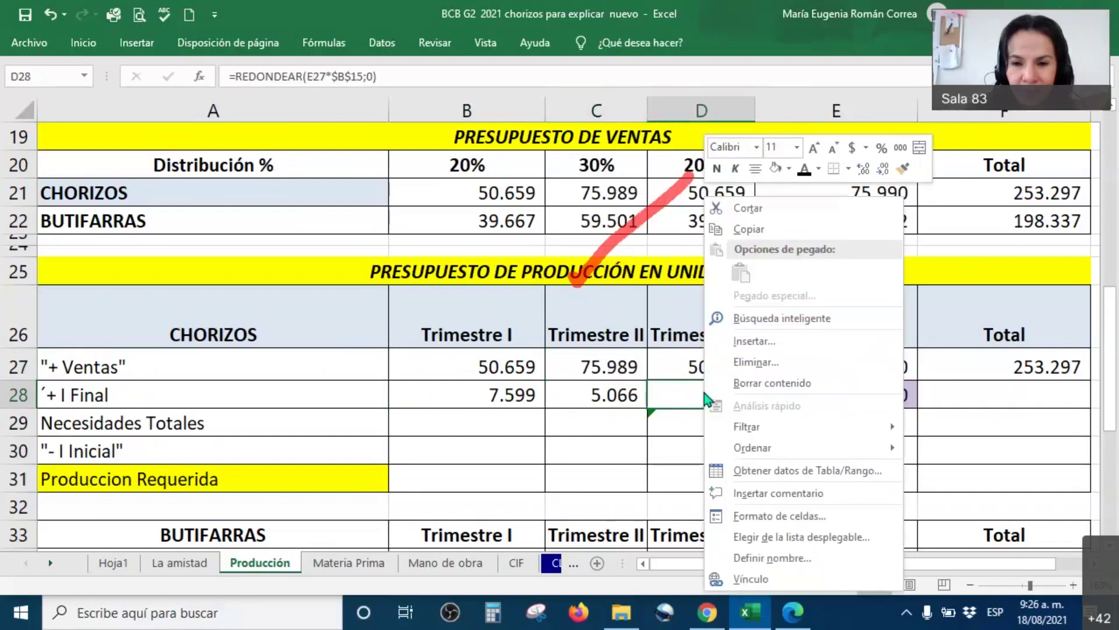
left_click(805, 170)
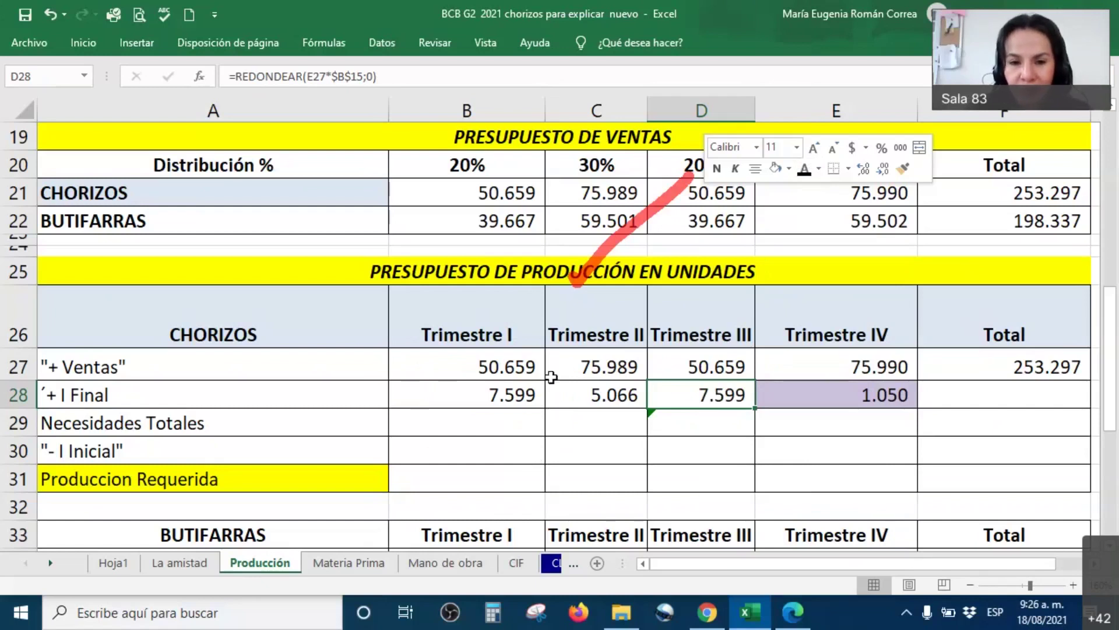
Review the final inventories in B28:E28 against the CHORIZOS policy in row 15 based on the following period's production
left_click_drag(491, 390, 800, 392)
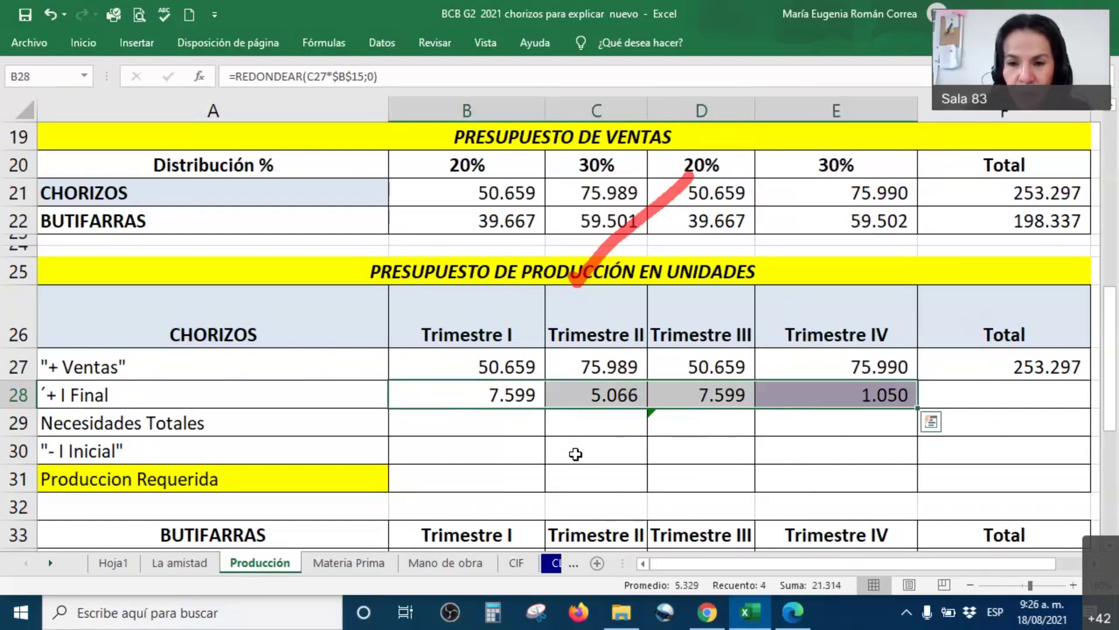
left_click(576, 453)
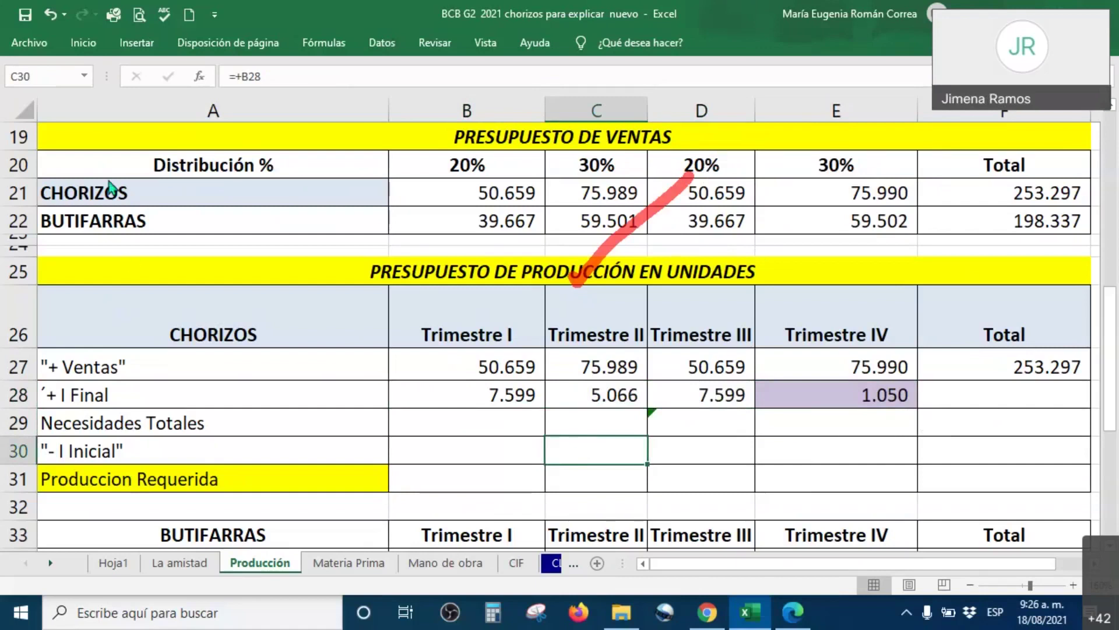
scroll(412, 429, "up", 3)
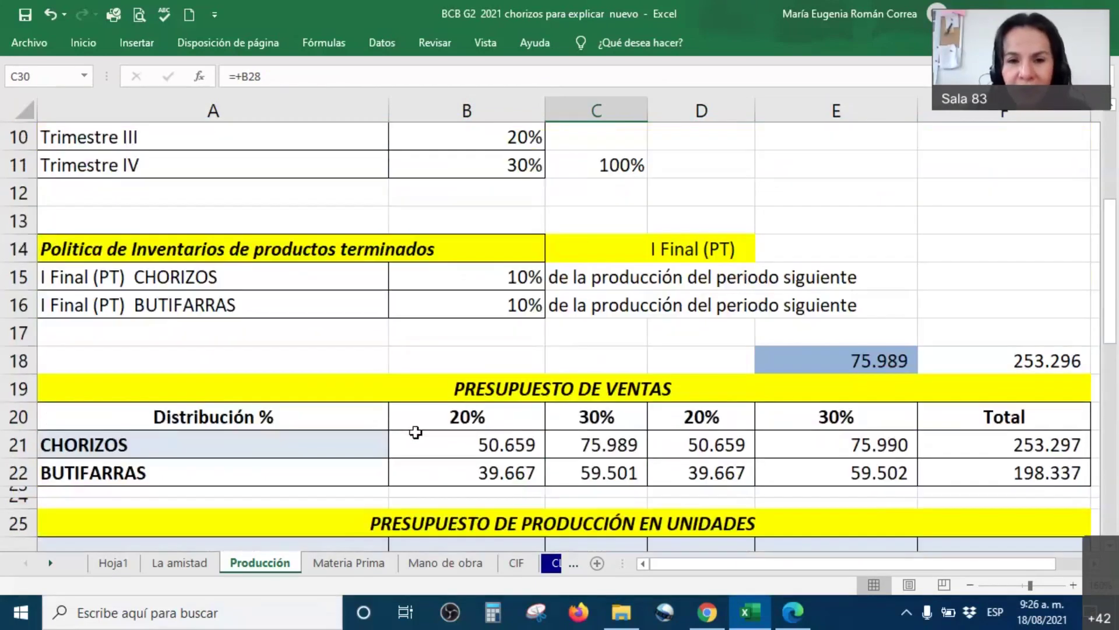
left_click_drag(589, 273, 867, 276)
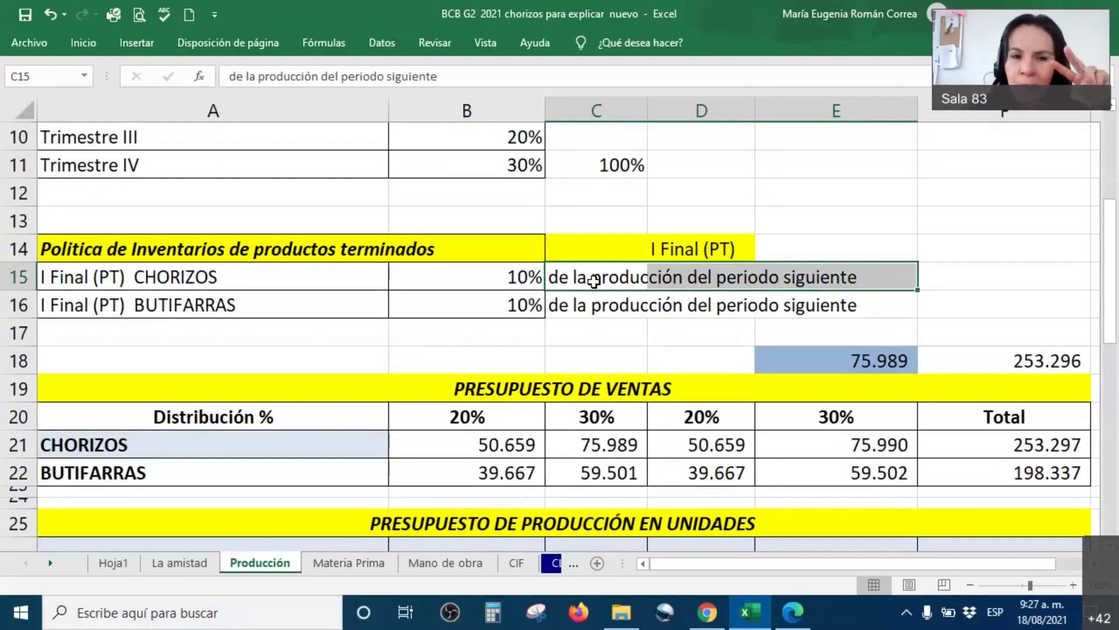
scroll(593, 281, "down", 2)
scroll(593, 282, "down", 2)
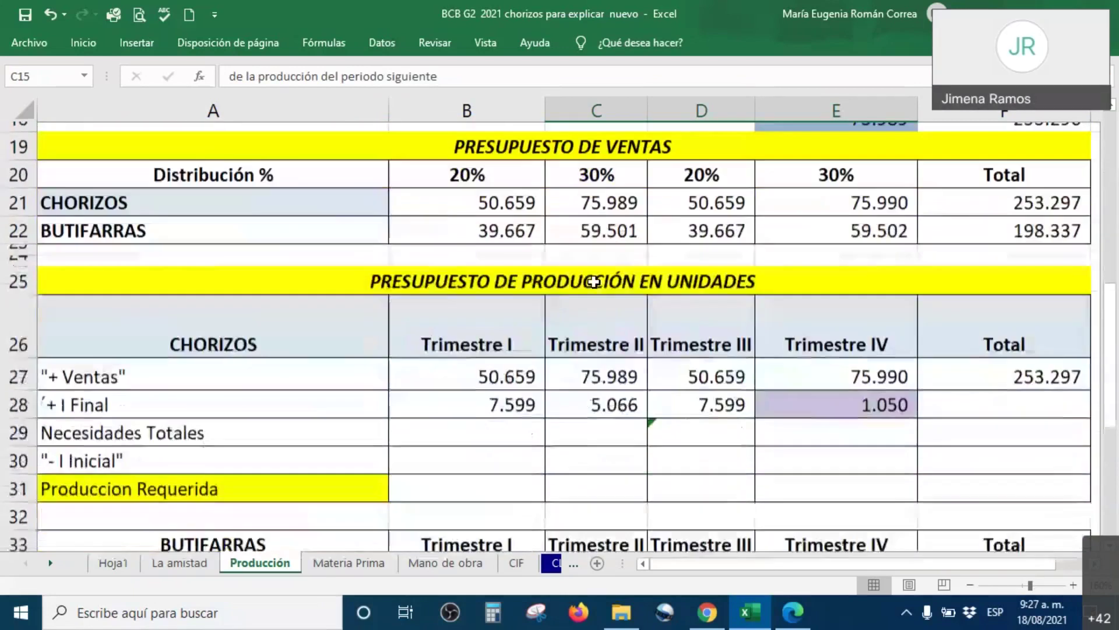
scroll(592, 342, "up", 3)
left_click(592, 194)
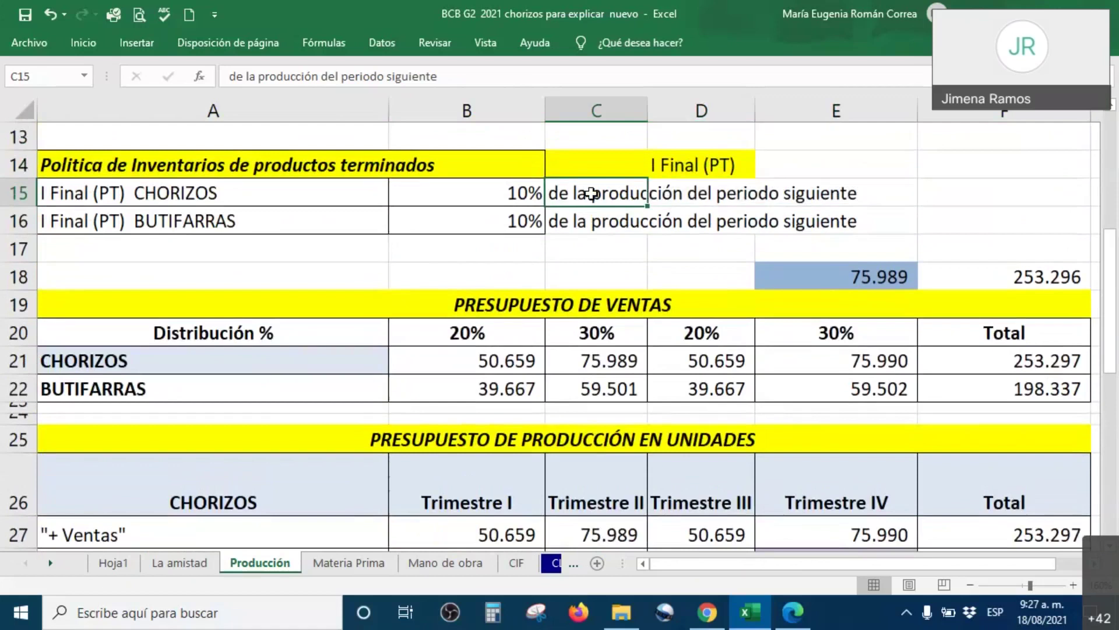
scroll(590, 216, "down", 4)
Display the final inventories in B28:E28 with two decimals and return them to whole numbers
left_click_drag(515, 265, 816, 257)
right_click(819, 266)
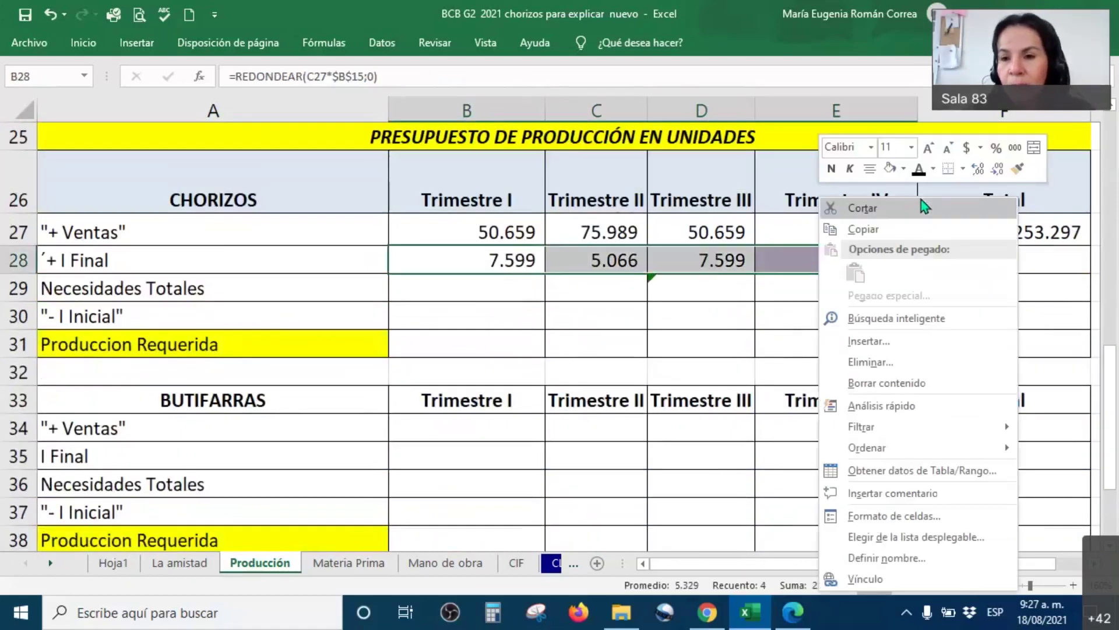
left_click(979, 167)
left_click(978, 167)
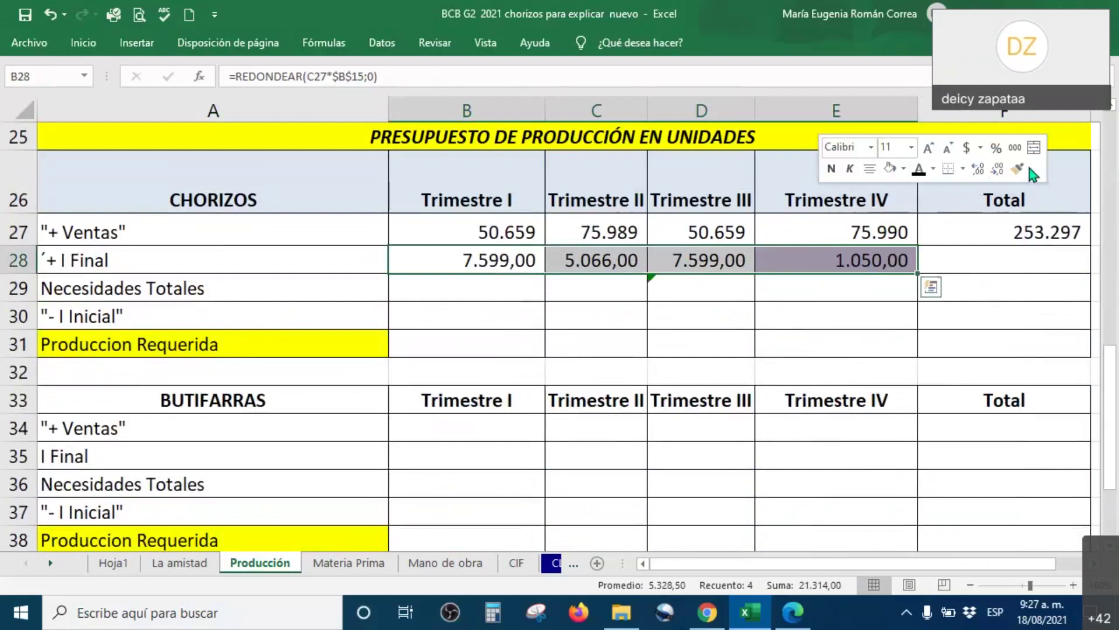
left_click(998, 171)
left_click(999, 170)
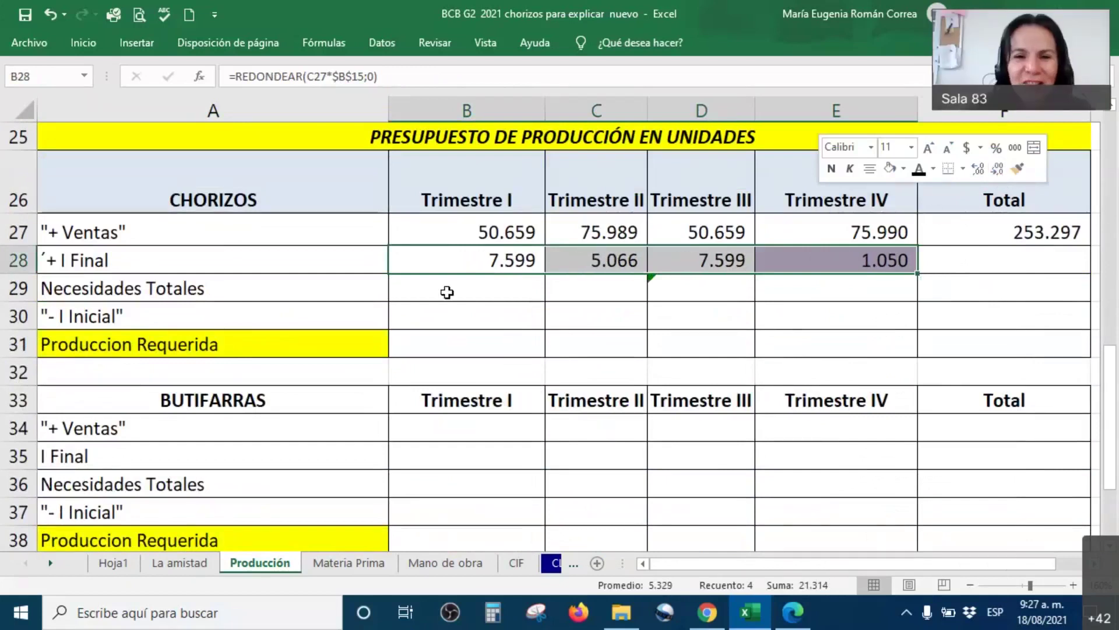
Inspect the REDONDEAR formula in B28, draw temporary red strokes linking it to the Trimestre II sales in C27, and clear the ink
double_click(461, 256)
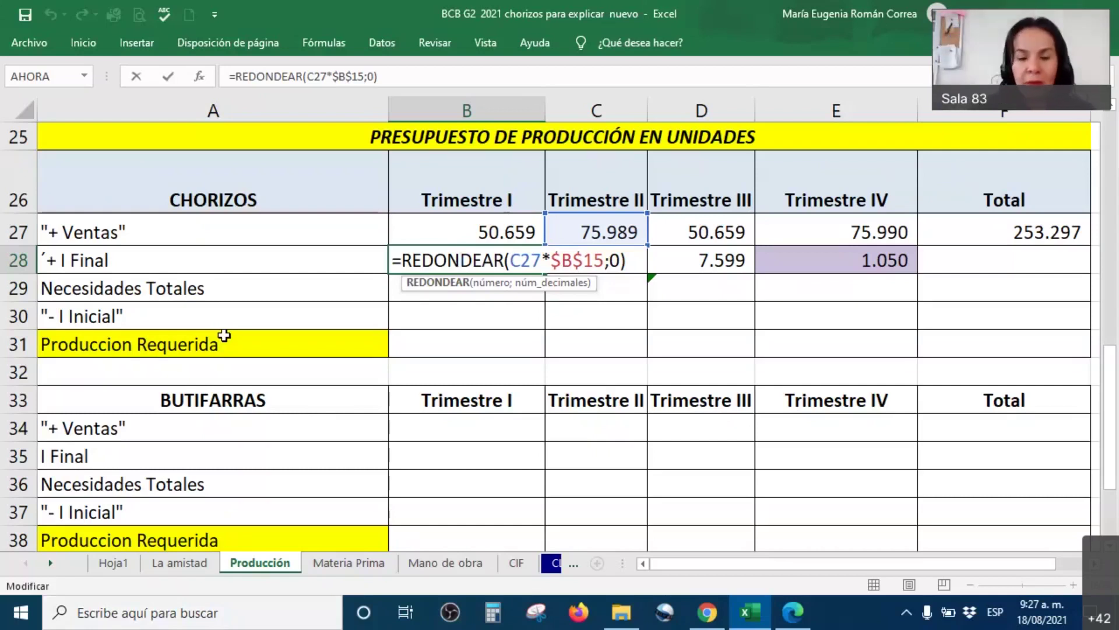
key("ctrl+Return")
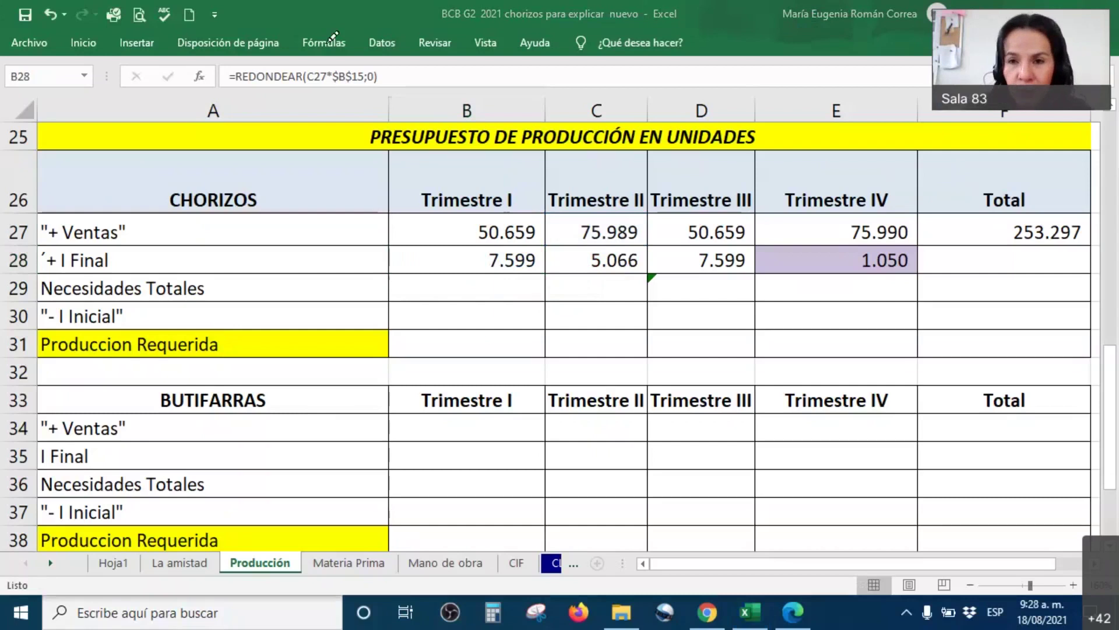
left_click_drag(499, 264, 627, 225)
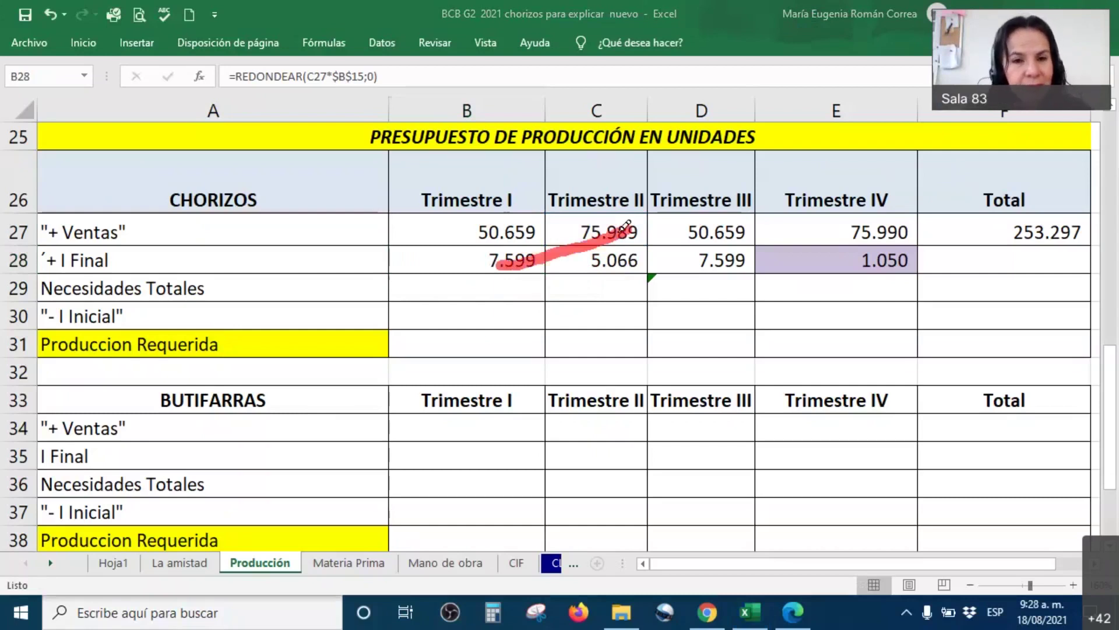
left_click_drag(576, 222, 667, 140)
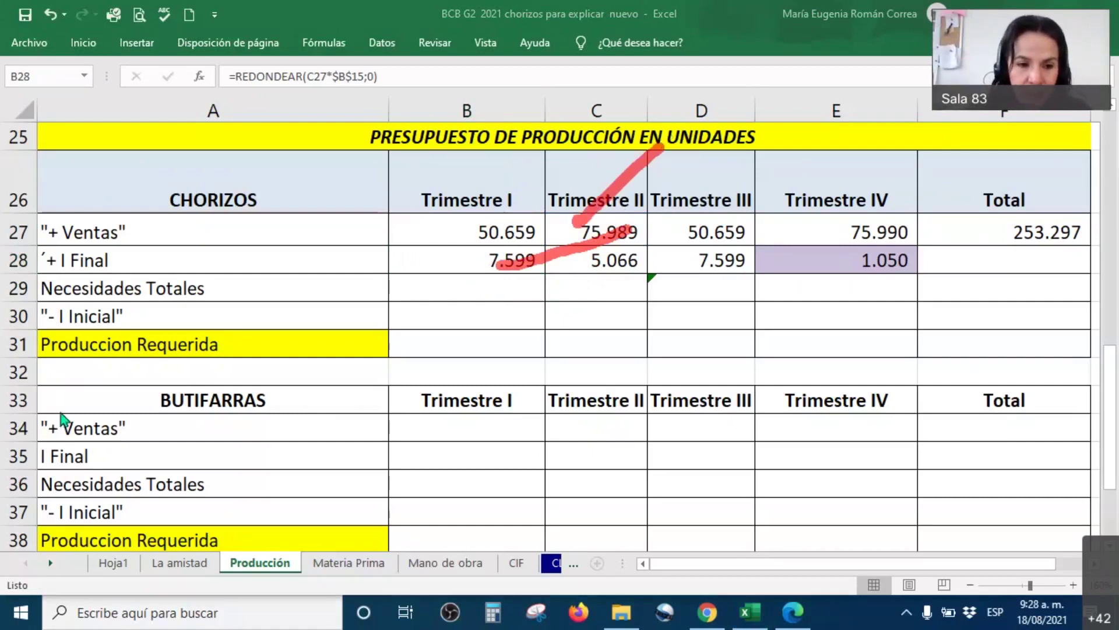
mouse_move(461, 268)
left_mouse_down()
mouse_move(468, 218)
mouse_move(463, 257)
left_mouse_up()
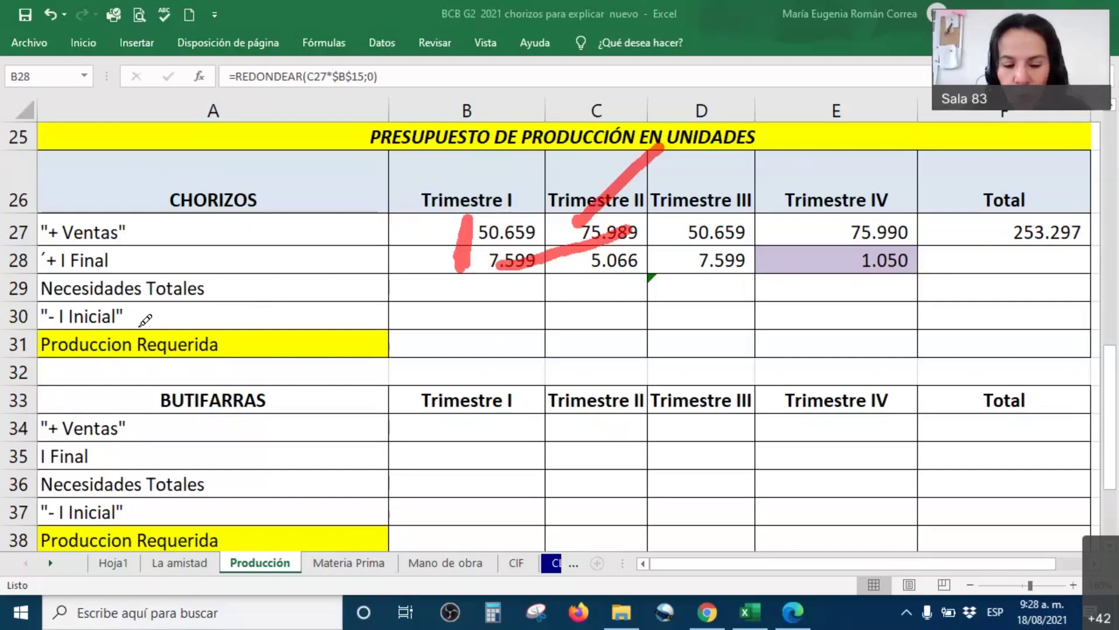
key("ctrl+z")
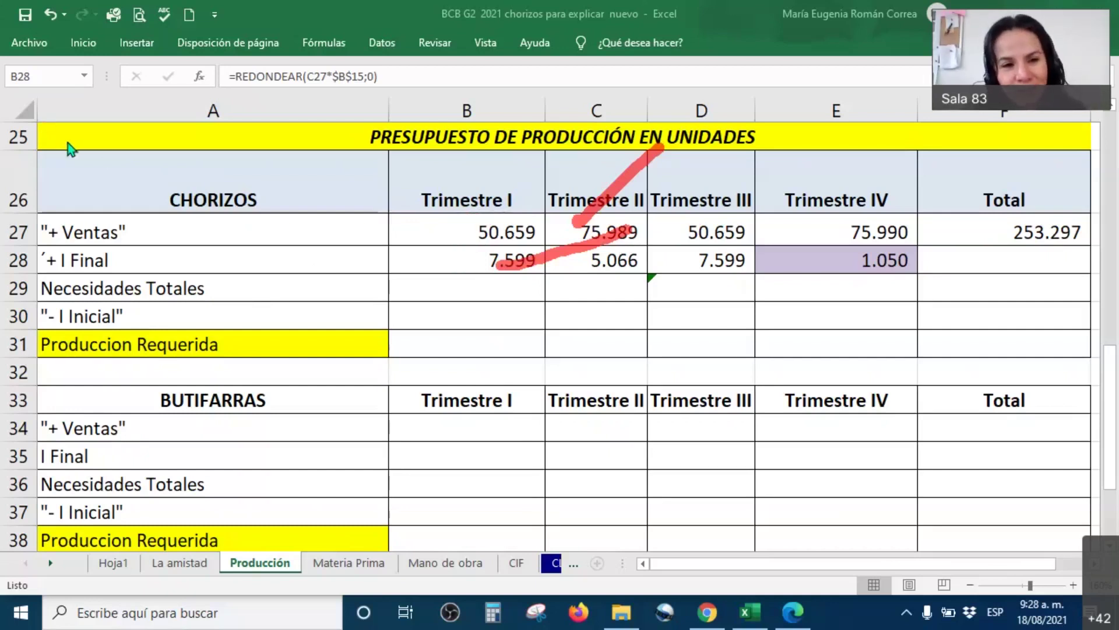
key("Escape")
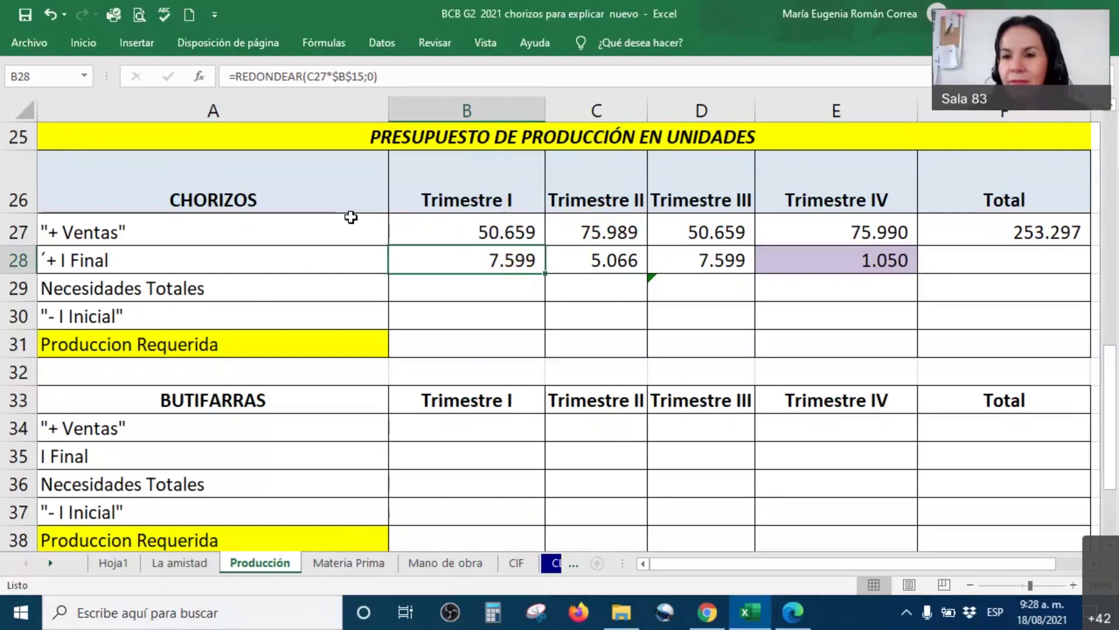
Outline the CHORIZOS Total column, F26:F31, with a freehand red box
left_click(1030, 254)
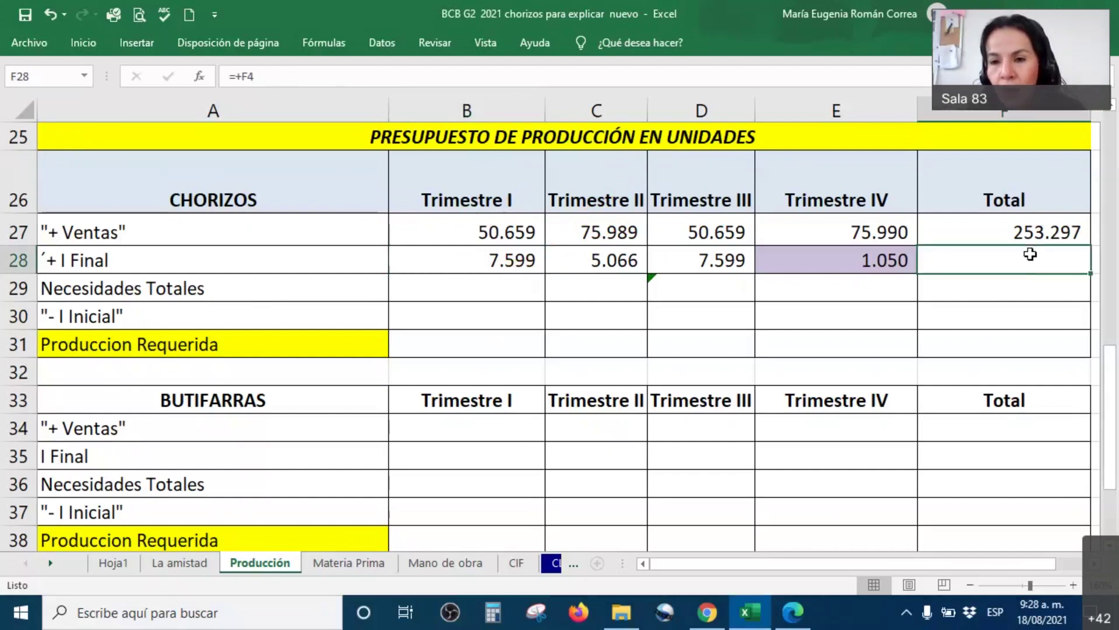
left_click_drag(1035, 292, 1024, 181)
mouse_move(1039, 368)
left_mouse_down()
mouse_move(1044, 169)
mouse_move(1034, 349)
left_mouse_up()
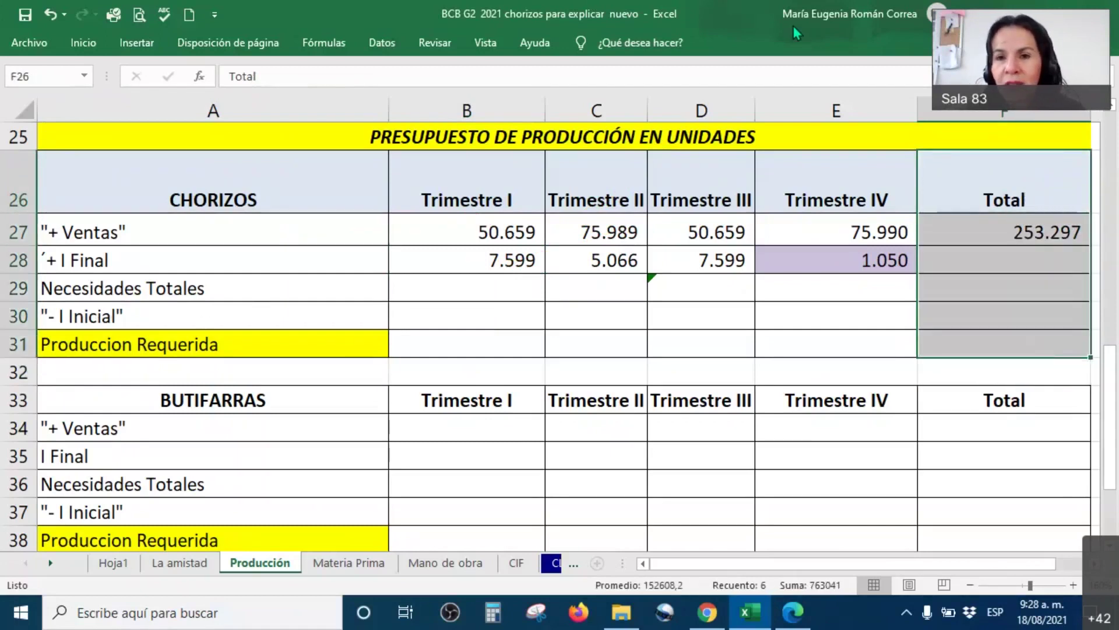
mouse_move(915, 139)
left_mouse_down()
mouse_move(972, 143)
mouse_move(1086, 236)
mouse_move(1086, 357)
mouse_move(898, 137)
mouse_move(984, 131)
left_mouse_up()
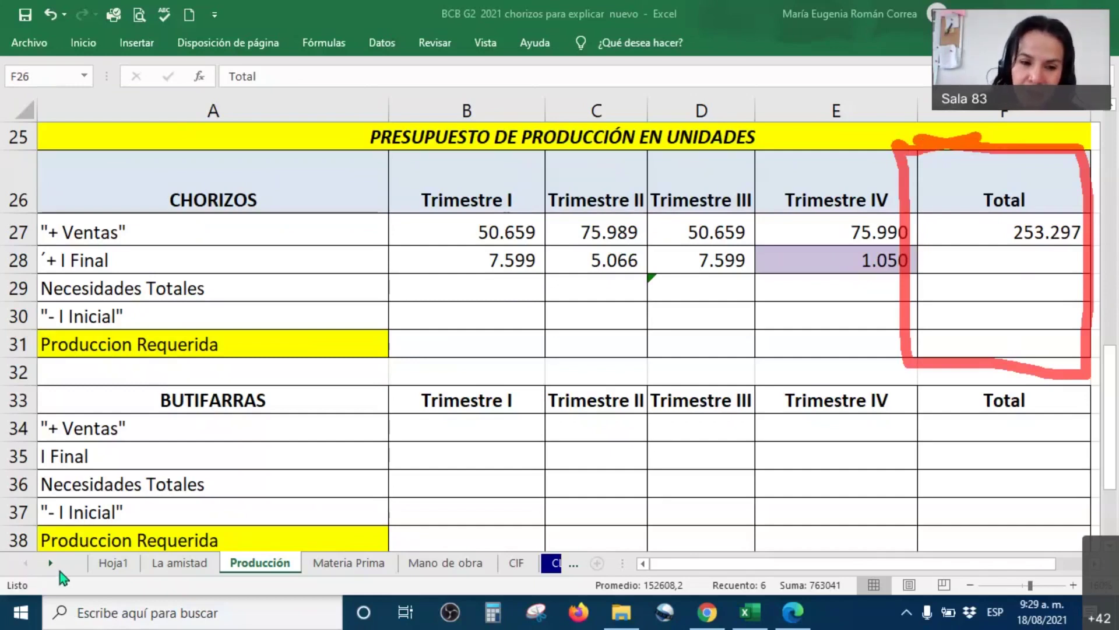
Apply the black font color to the Total final inventory in F28
left_click(1006, 257)
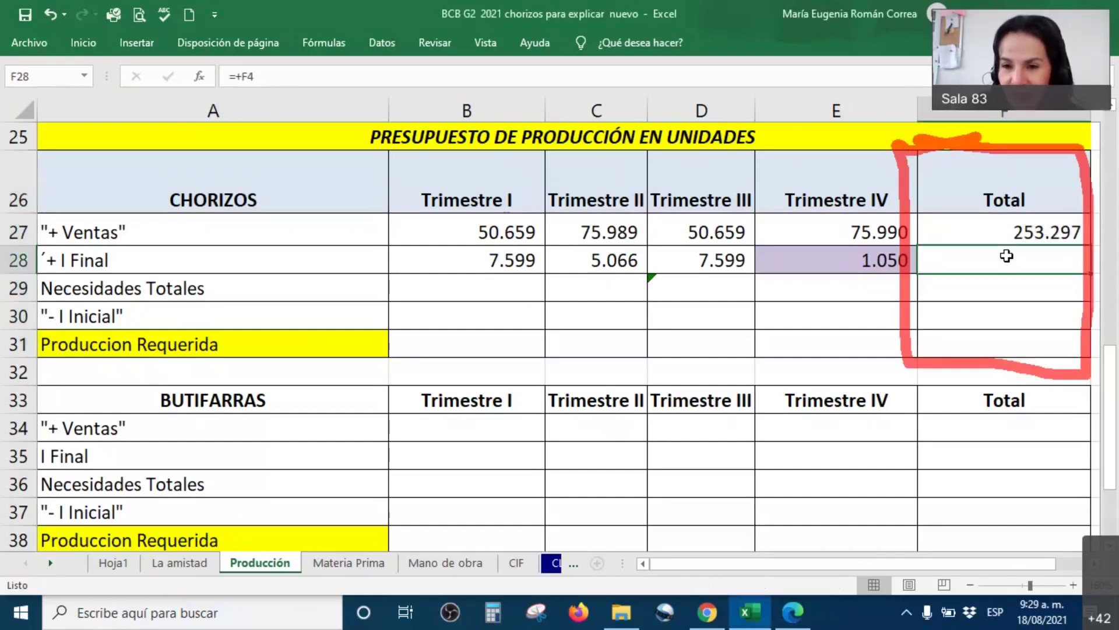
right_click(1007, 256)
left_click(879, 171)
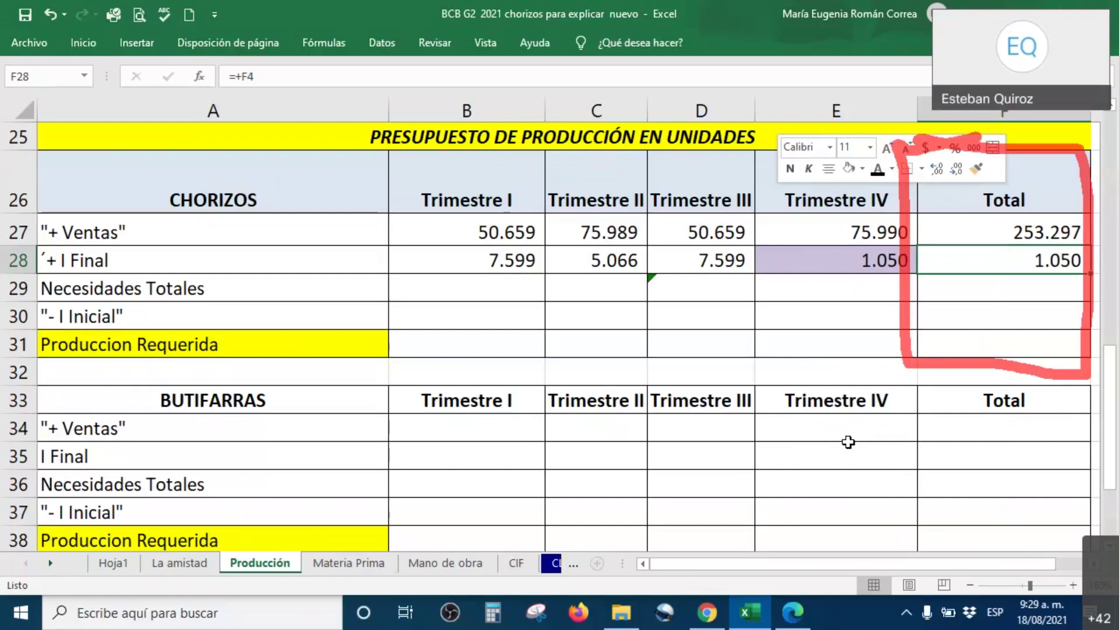
Compare the Total sales in F27 with the quarterly sales, and the Total final inventory in F28 with the quarterly inventories in B28:E28
left_click(1027, 226)
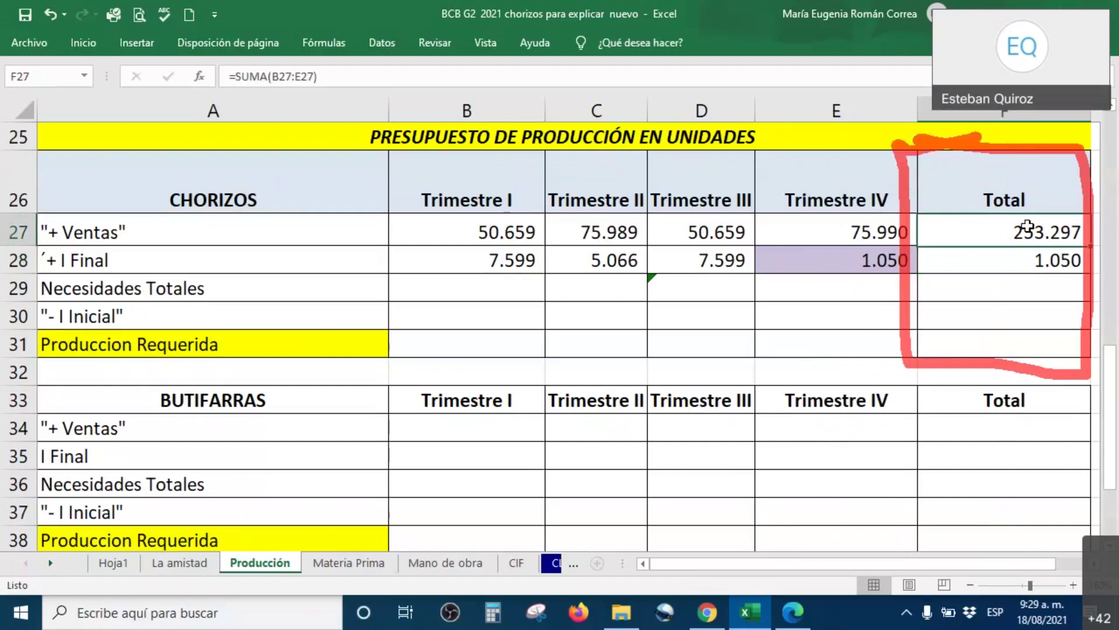
left_click_drag(481, 230, 1043, 235)
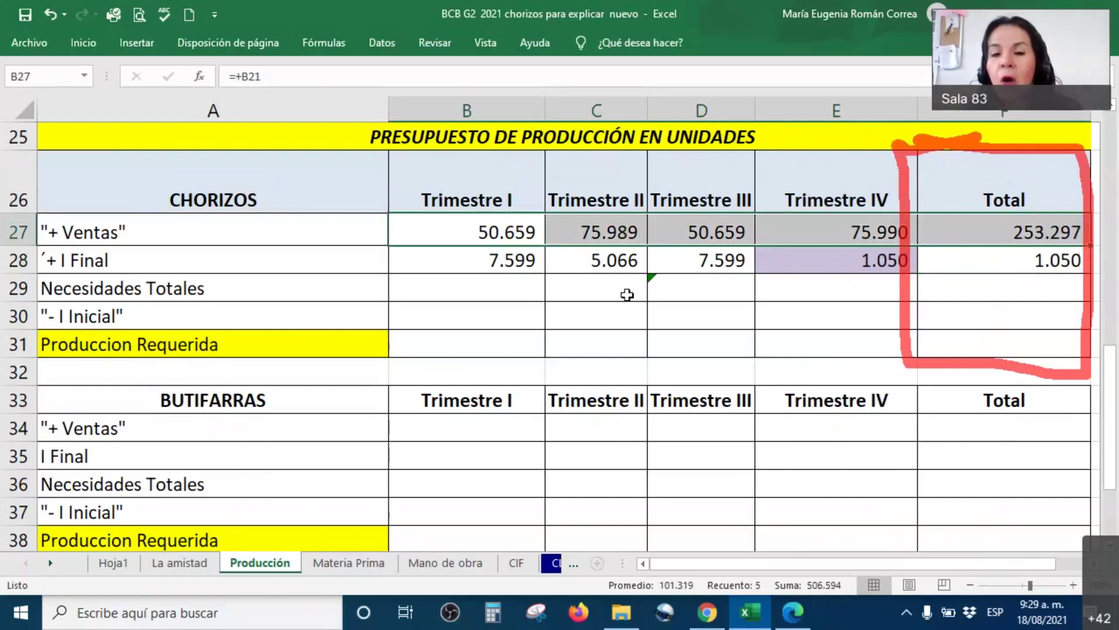
left_click(958, 264)
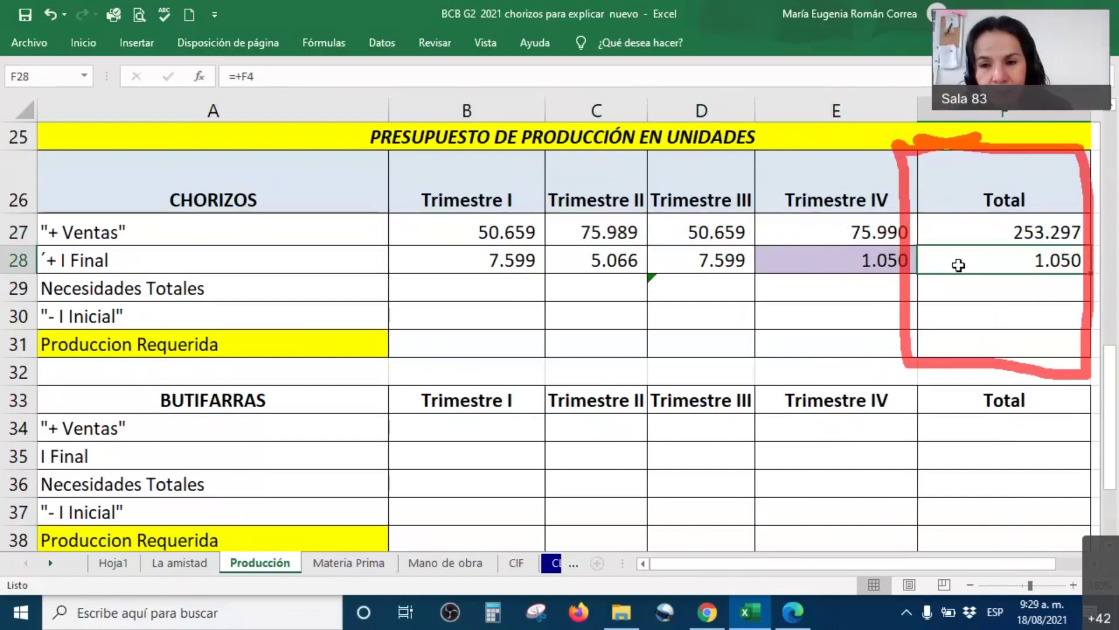
right_click(960, 265)
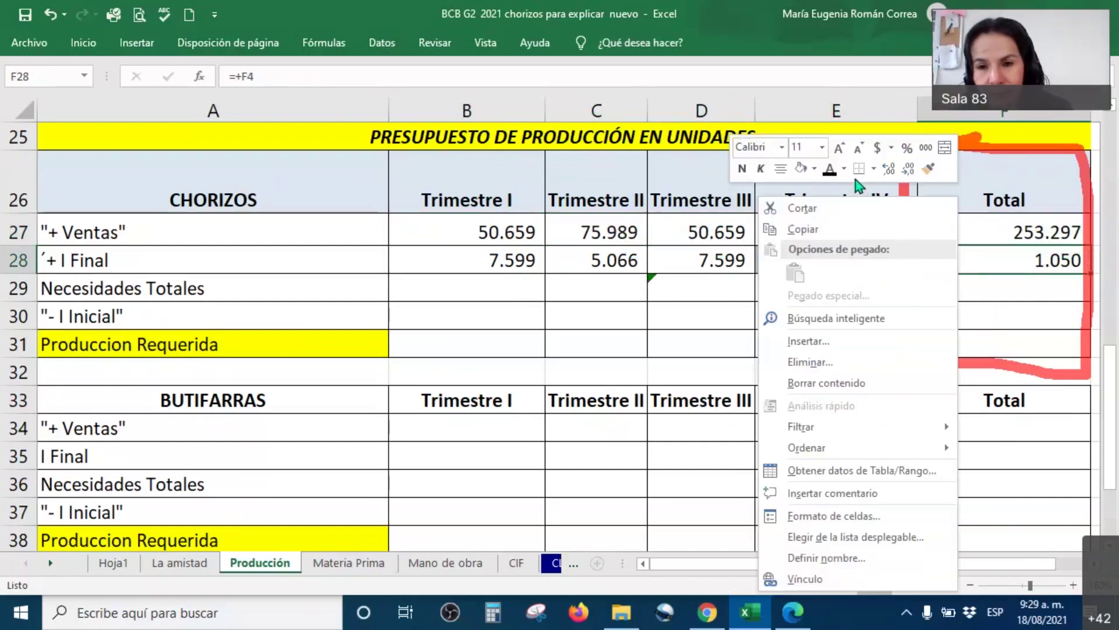
left_click(997, 252)
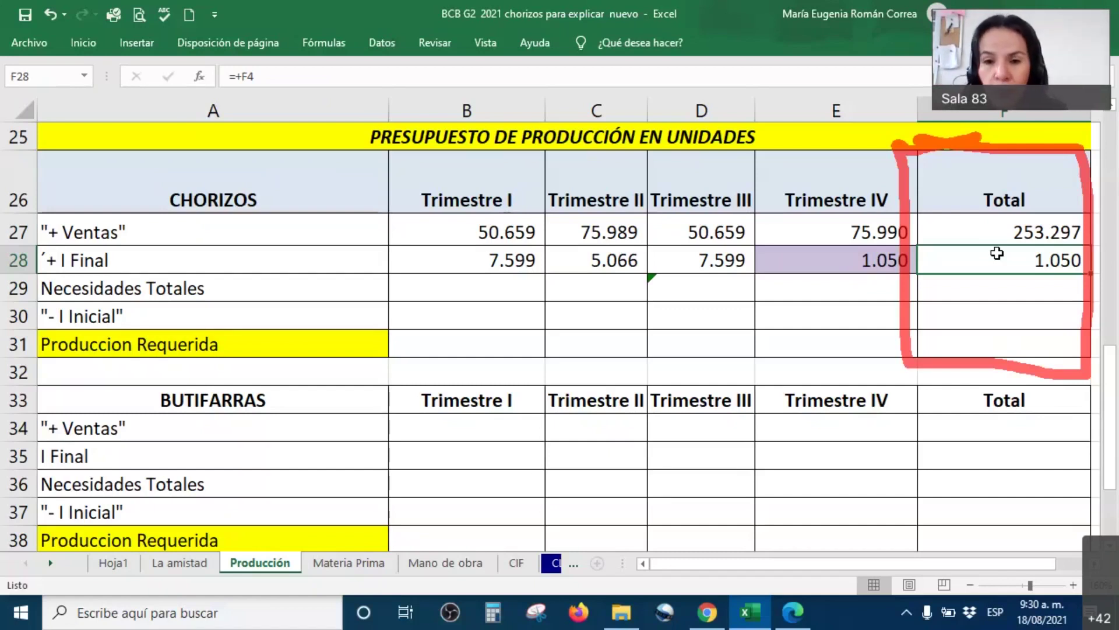
left_click_drag(430, 260, 836, 266)
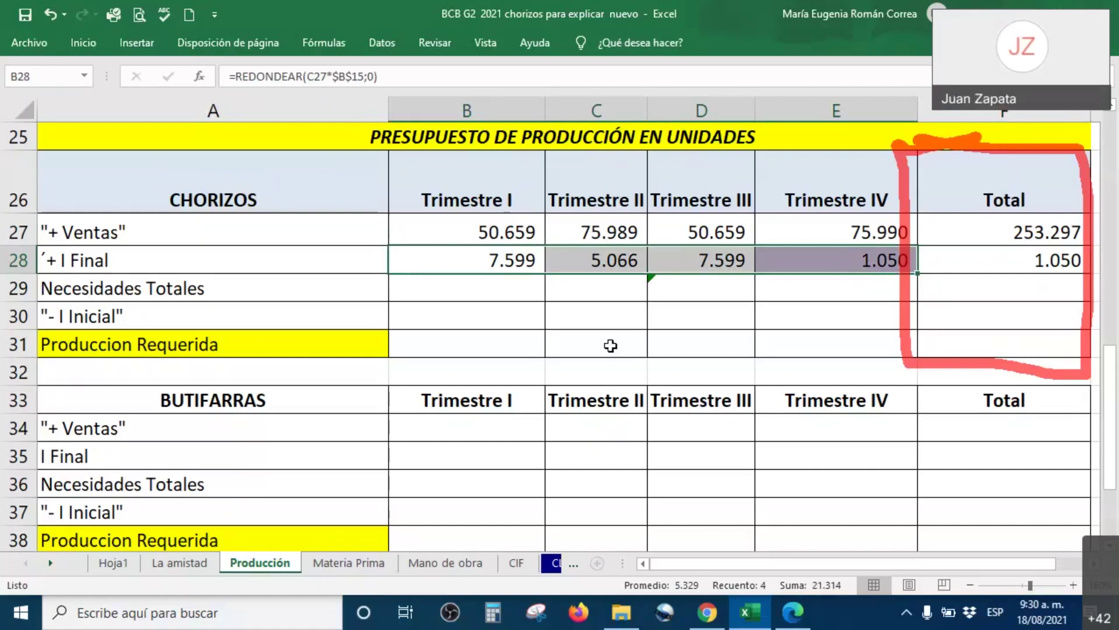
key("ctrl+v")
left_click(1032, 267)
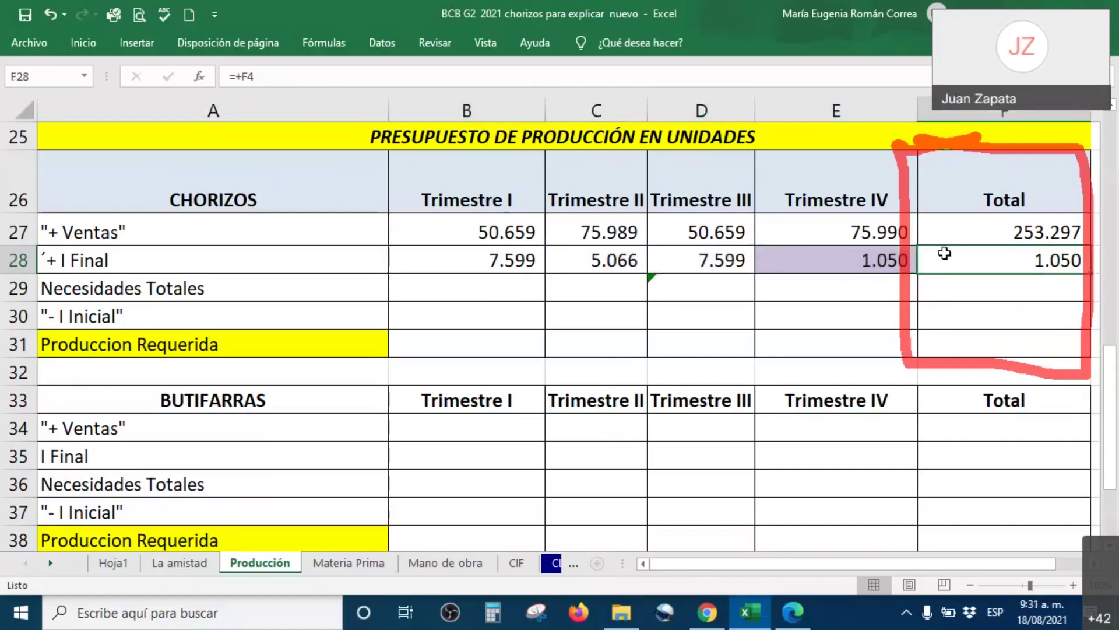
left_click_drag(462, 260, 470, 150)
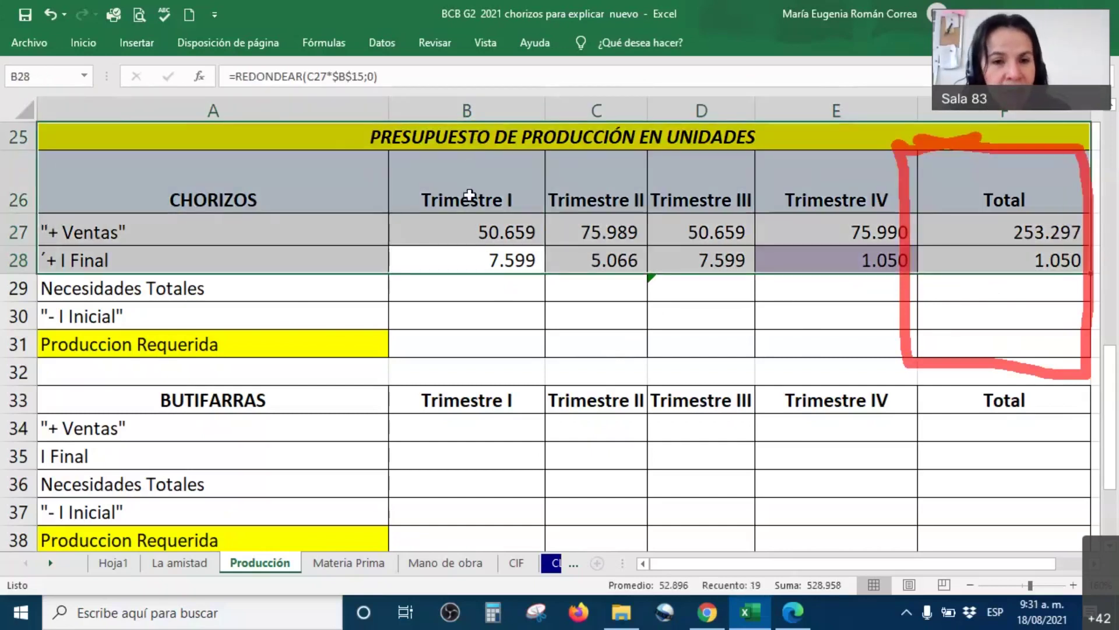
Compare the quarterly final inventories in B28:E28 with the Total final inventory in F28, checking the Trimestre I and Trimestre IV cells
left_click(467, 260)
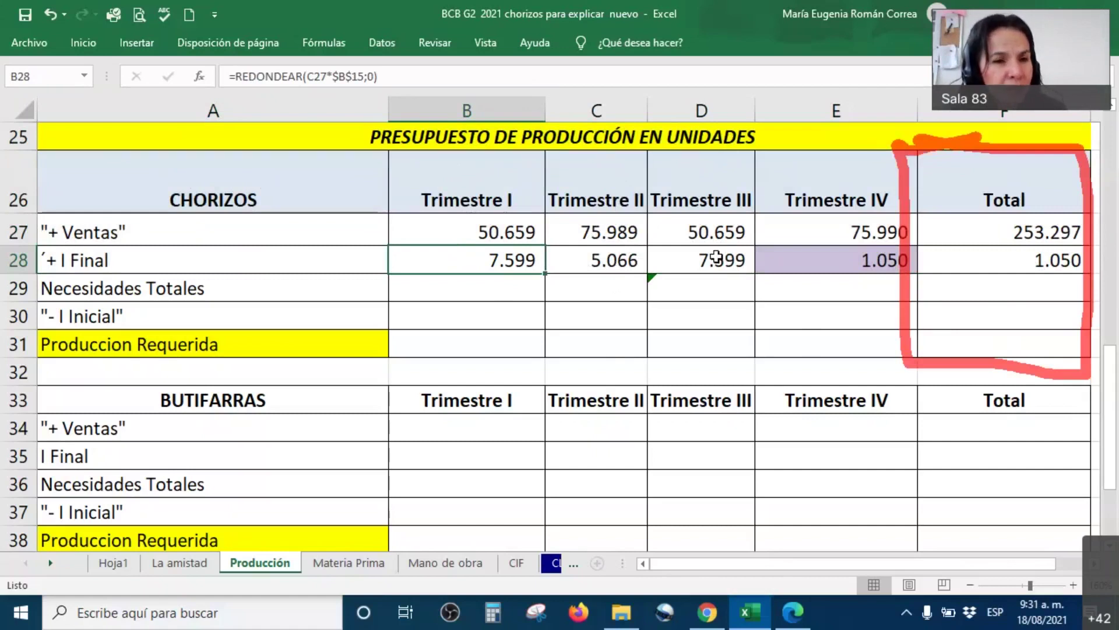
left_click_drag(496, 259, 818, 266)
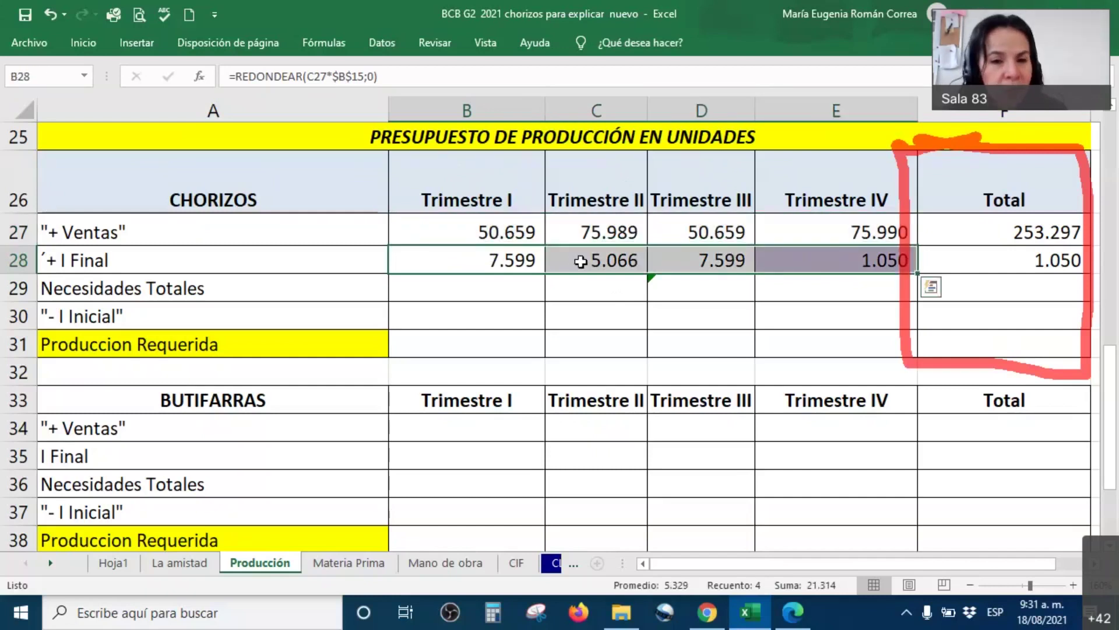
left_click(506, 259)
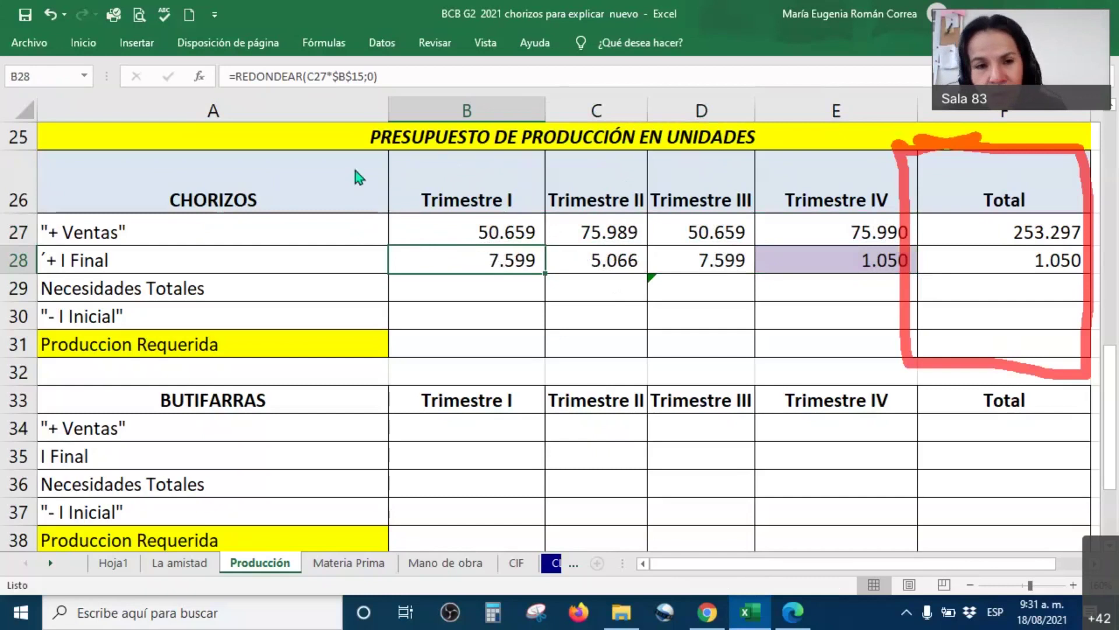
left_click(852, 260)
left_click(1037, 263)
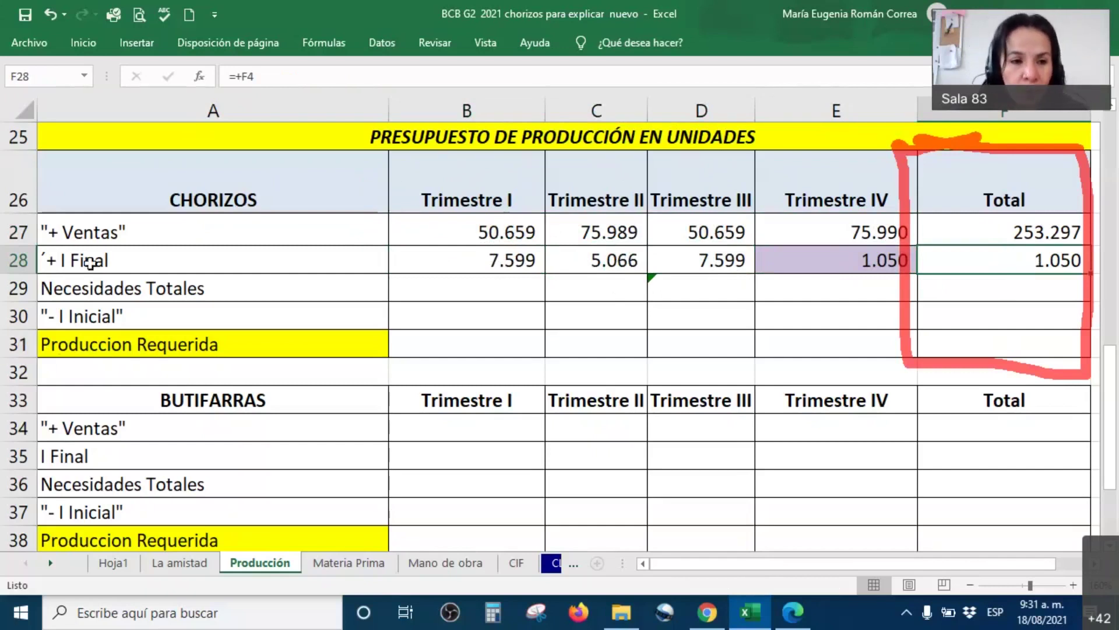
Apply the black font color to the Trimestre I Necesidades Totales in B29 and review its components, sales in B27 and final inventory in B28
left_click(510, 280)
left_click_drag(485, 225, 488, 260)
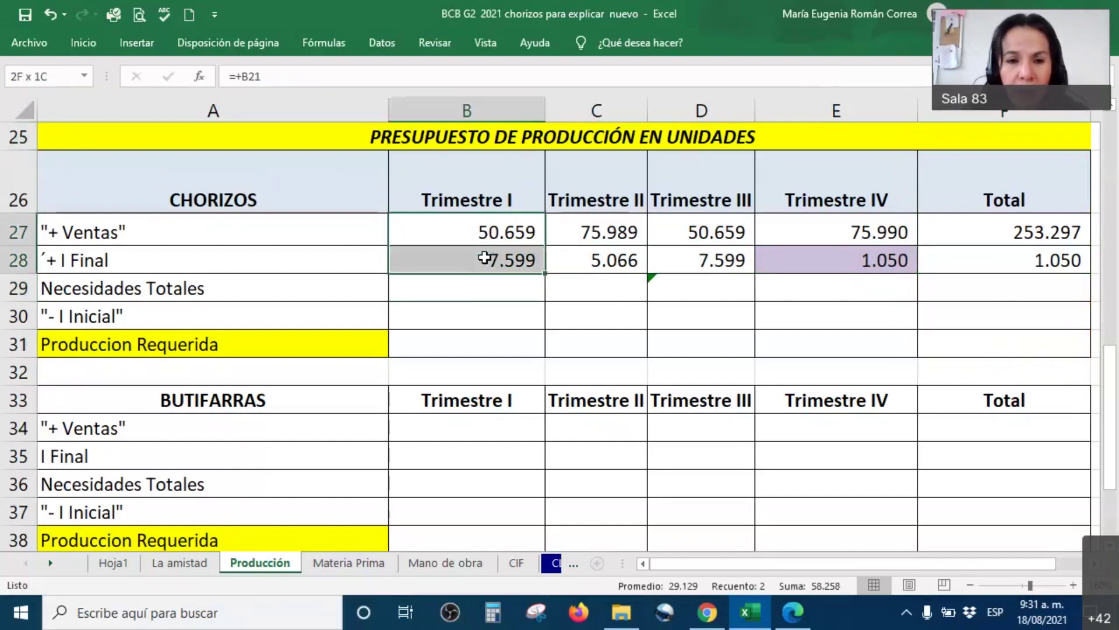
left_click(456, 291)
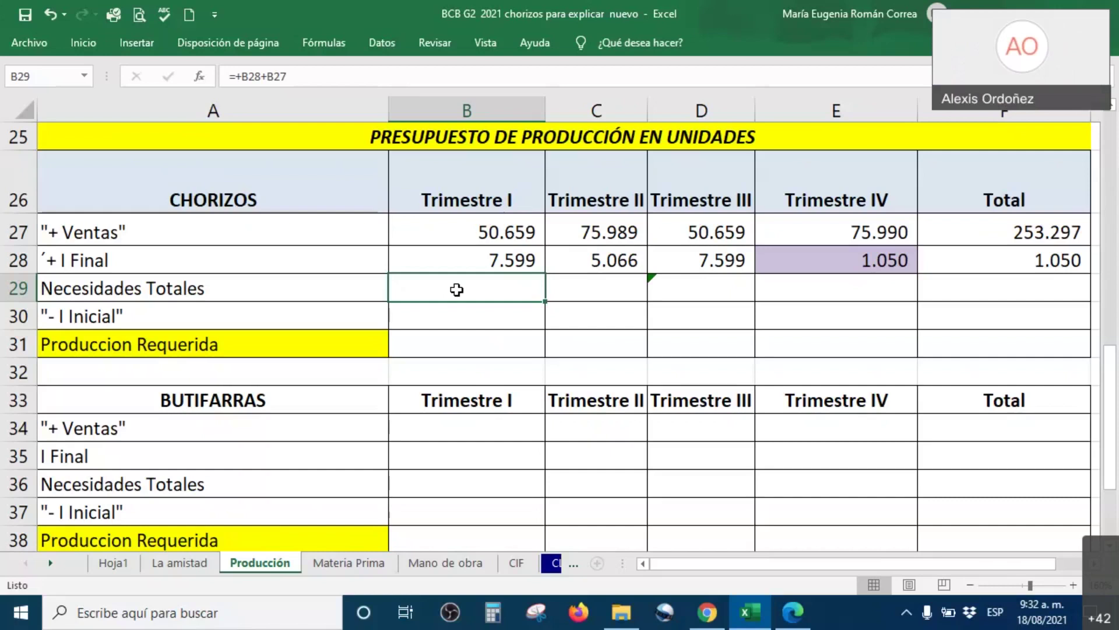
left_click_drag(470, 232, 473, 260)
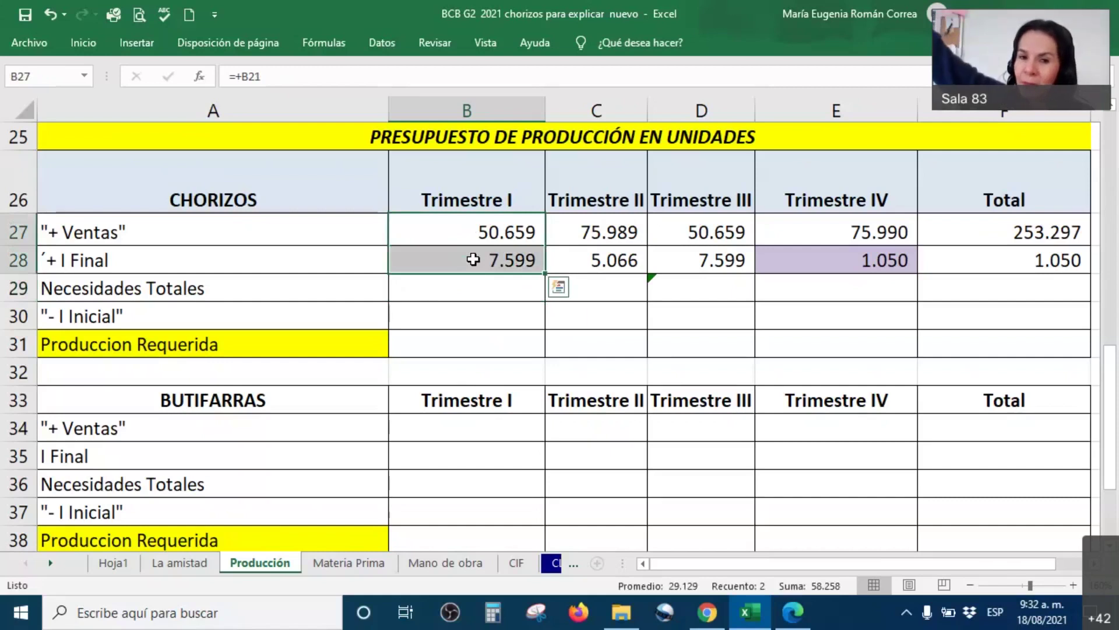
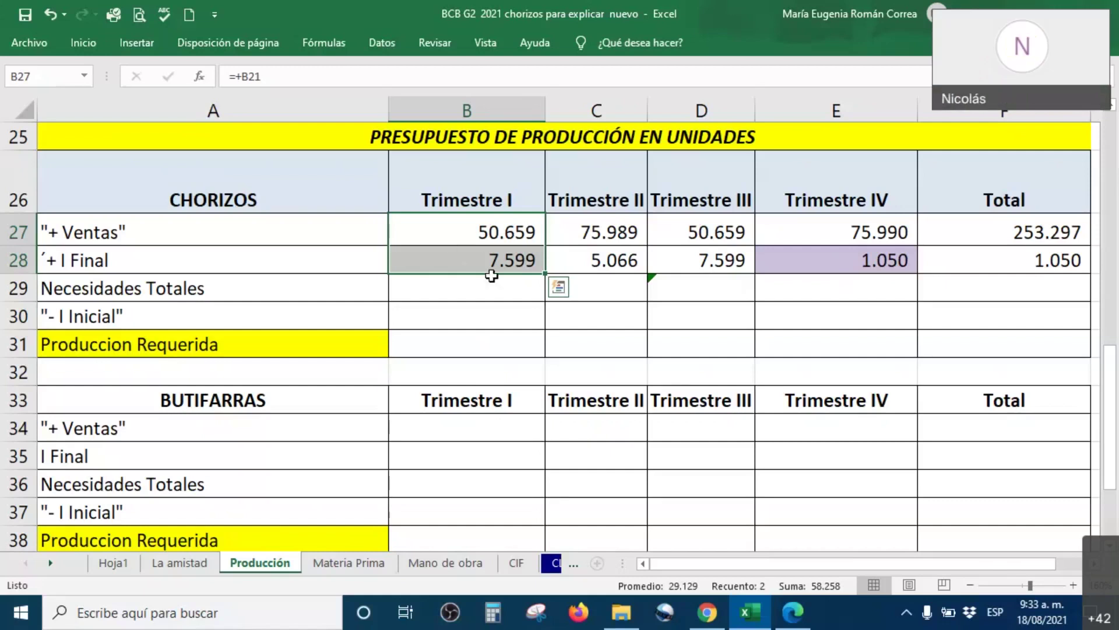
left_click_drag(486, 226, 488, 265)
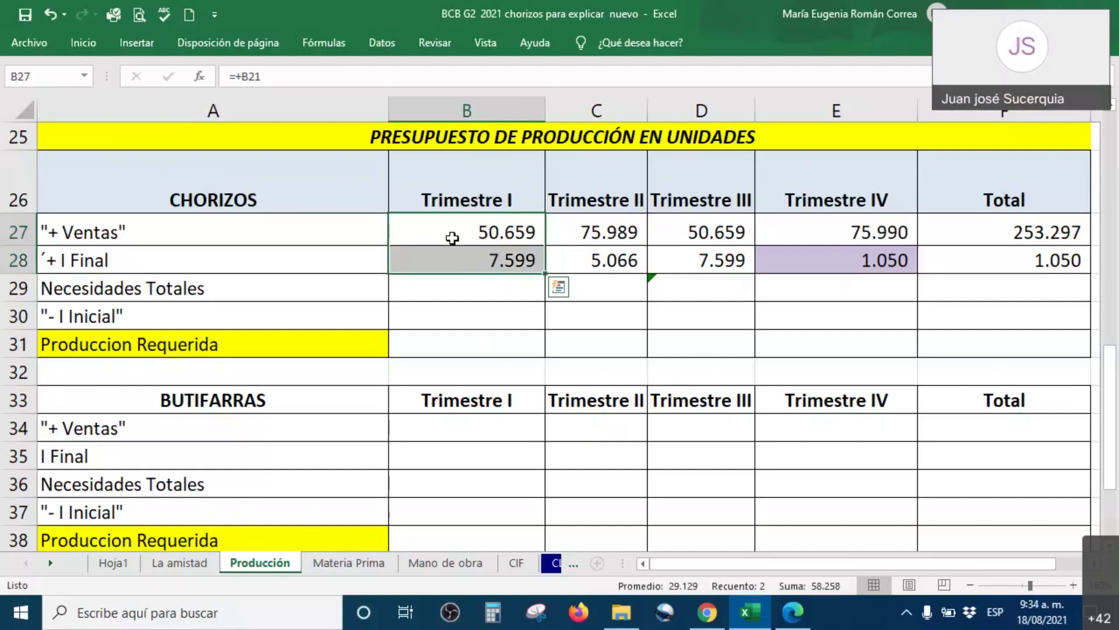
right_click(464, 292)
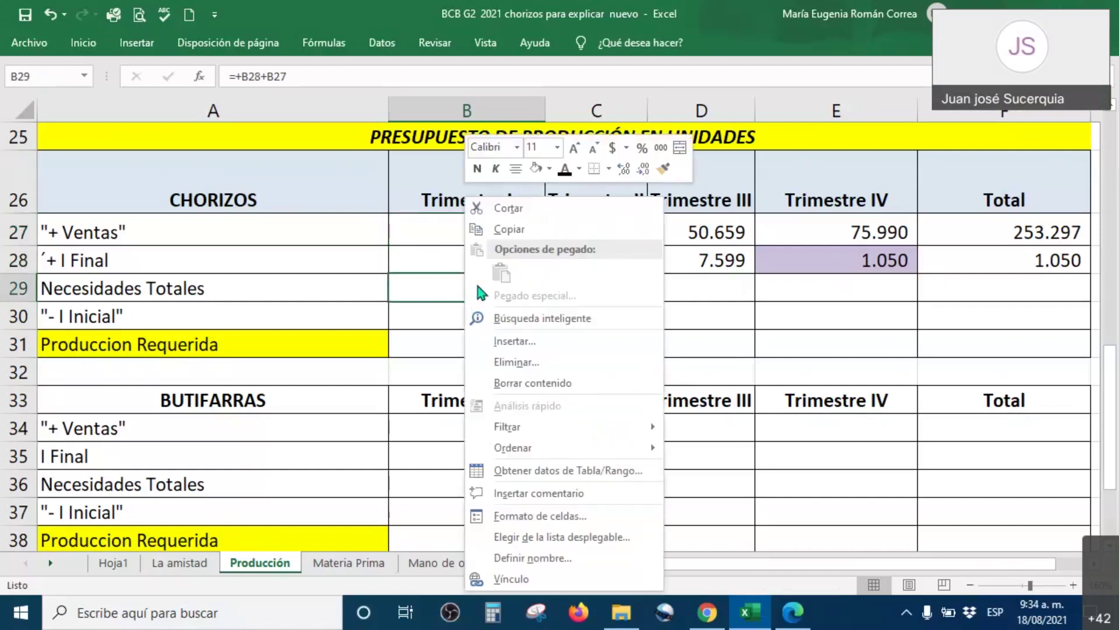
left_click(565, 169)
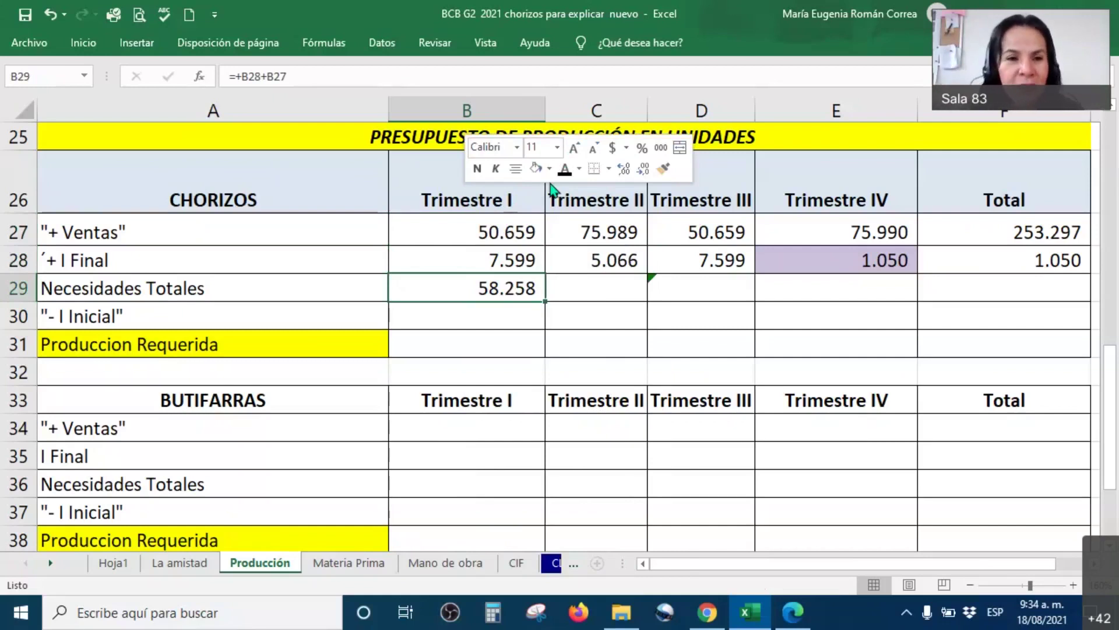
left_click(492, 232)
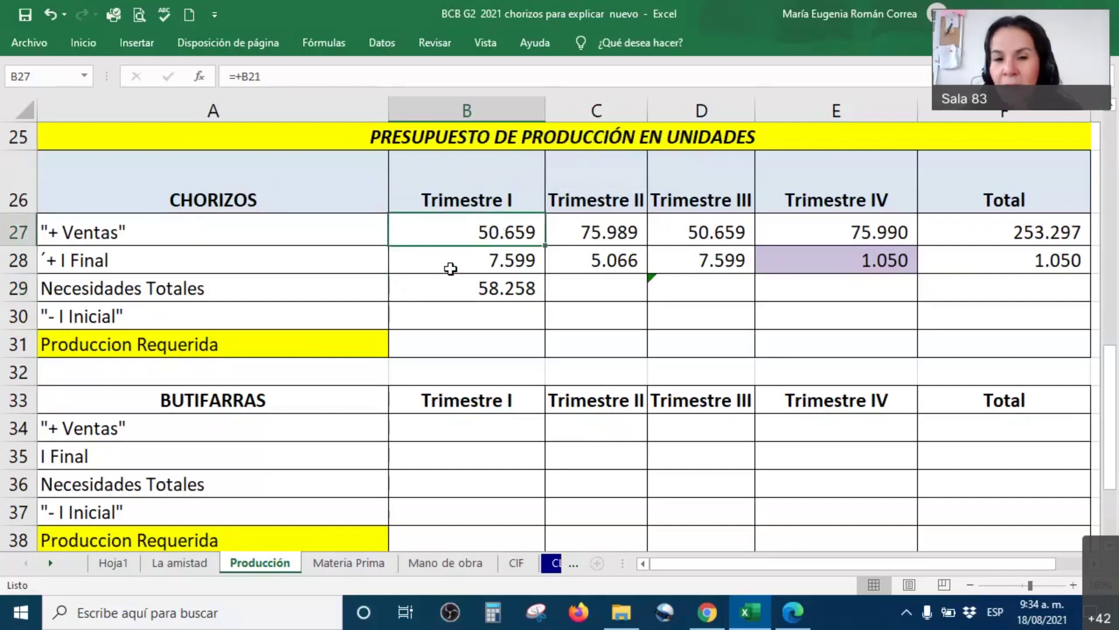
left_click(452, 261)
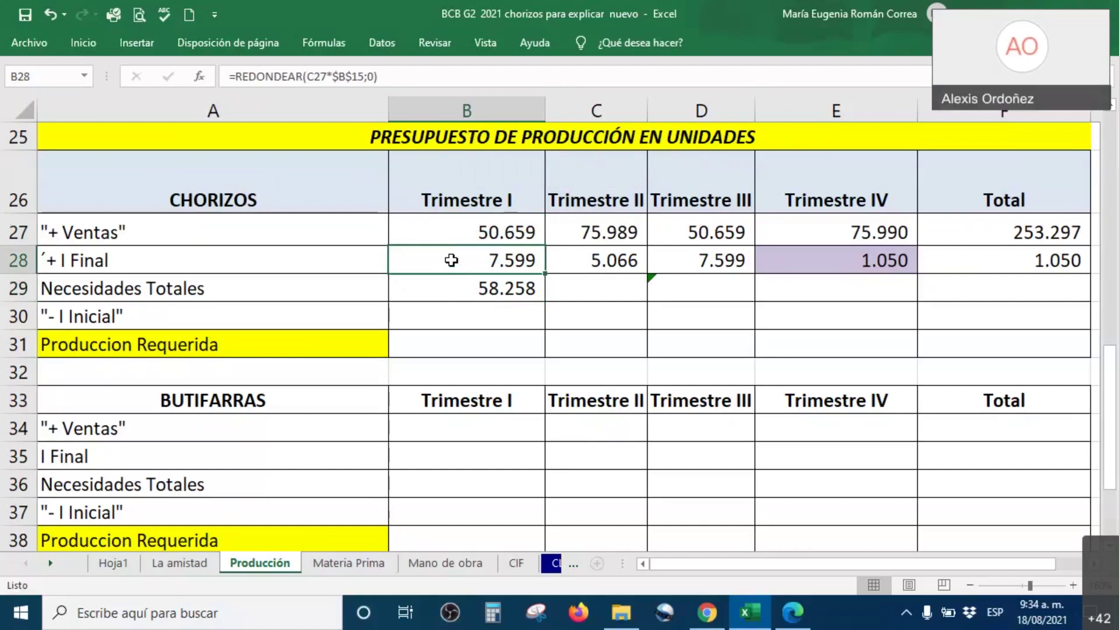
Apply the black font color to the Necesidades Totales of Trimestre II, III and IV in C29, D29 and E29
left_click(619, 288)
right_click(619, 288)
left_click(723, 169)
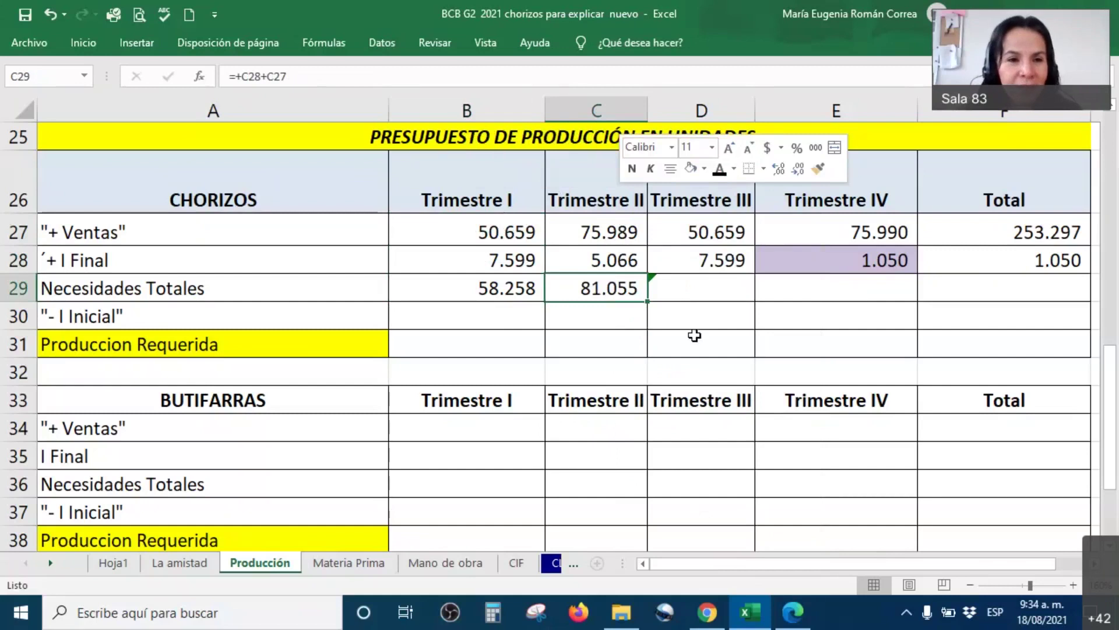
left_click(713, 288)
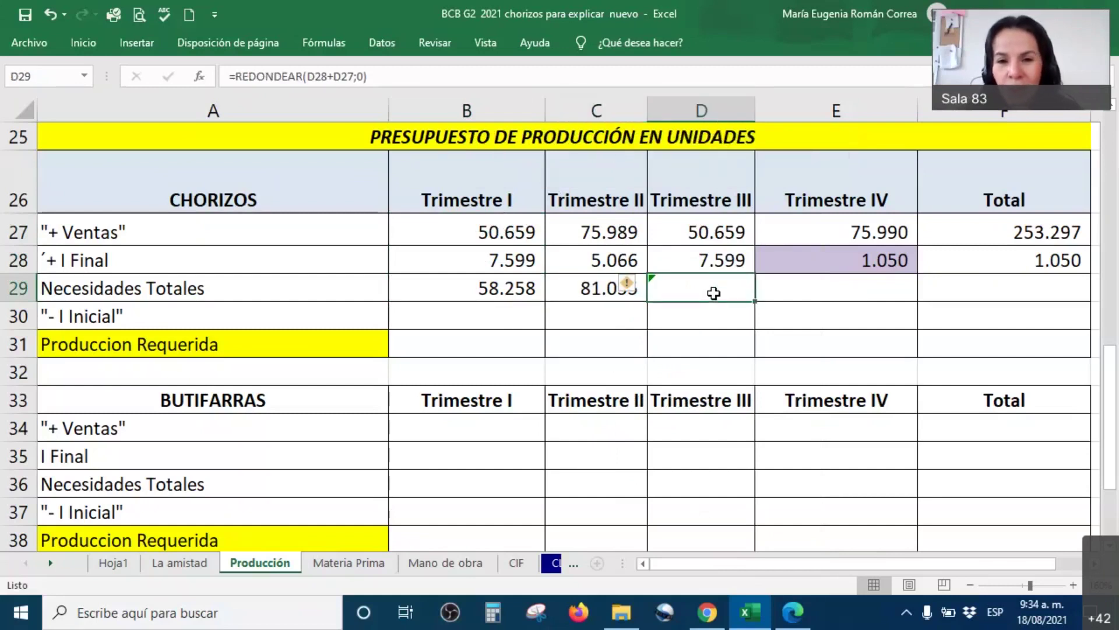
right_click(707, 287)
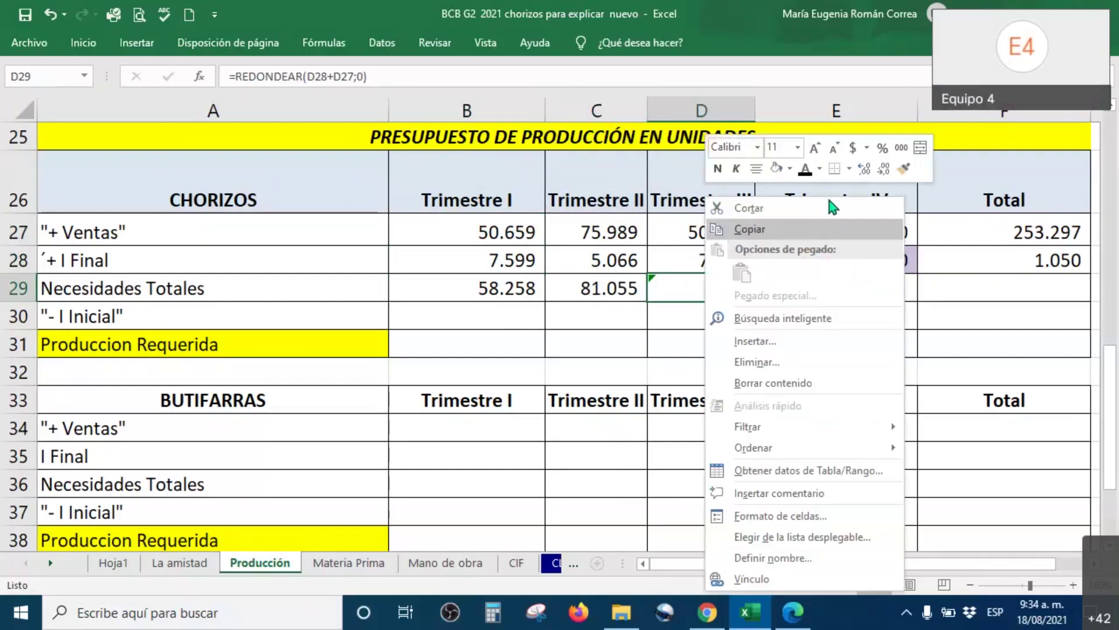
left_click(808, 170)
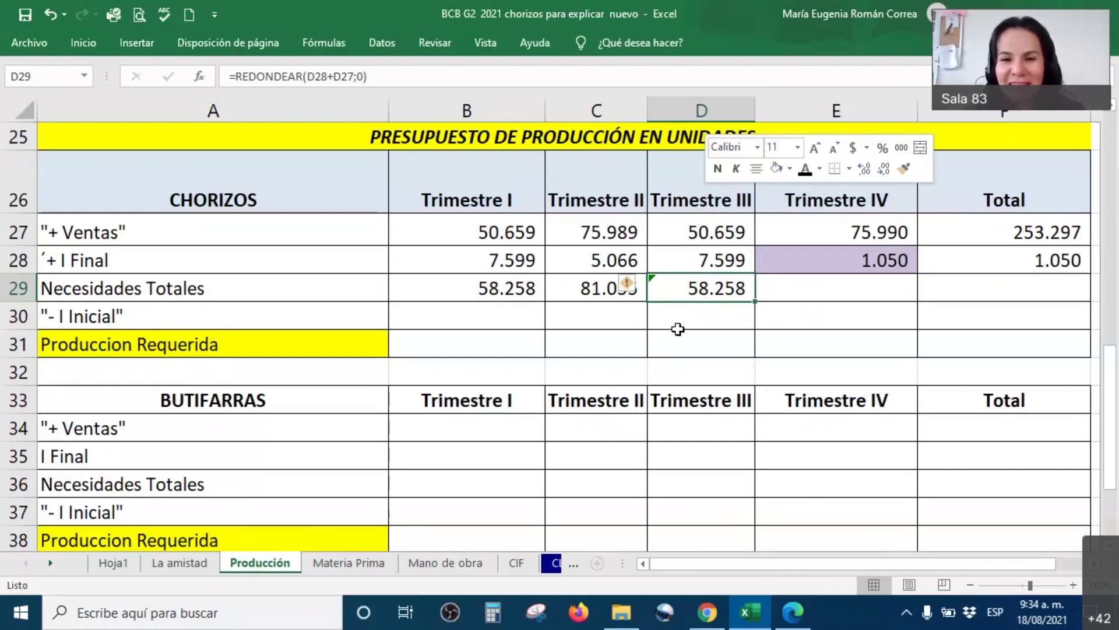
left_click(851, 292)
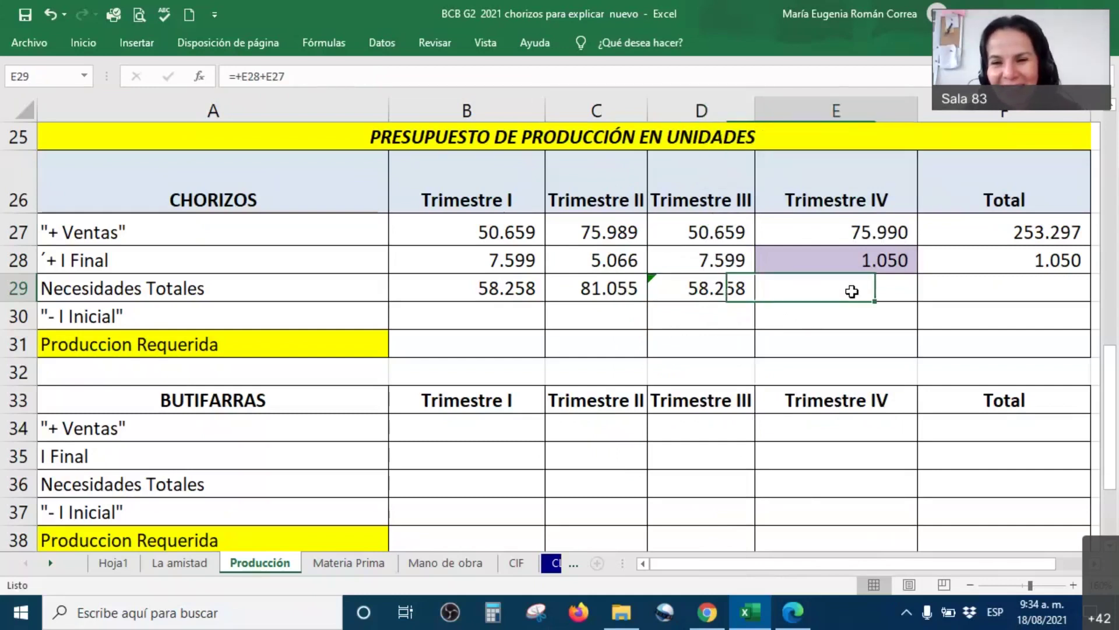
right_click(852, 292)
left_click(866, 207)
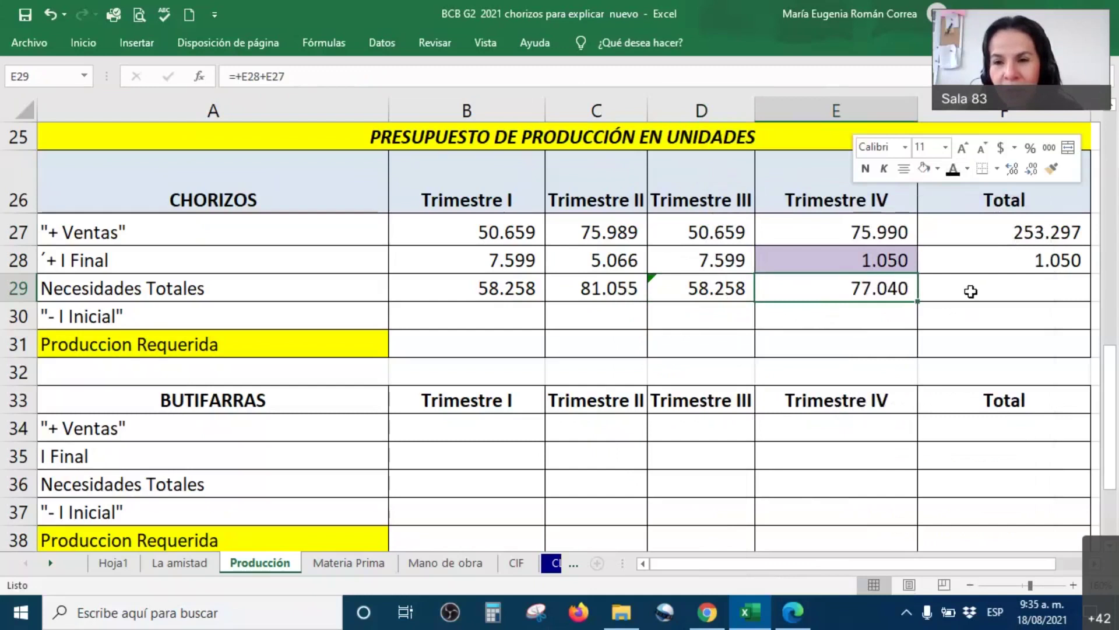
Review the Total sales and final inventory in F27:F28, and apply the black font color to the Total Necesidades Totales in F29
left_click_drag(1032, 236, 1032, 286)
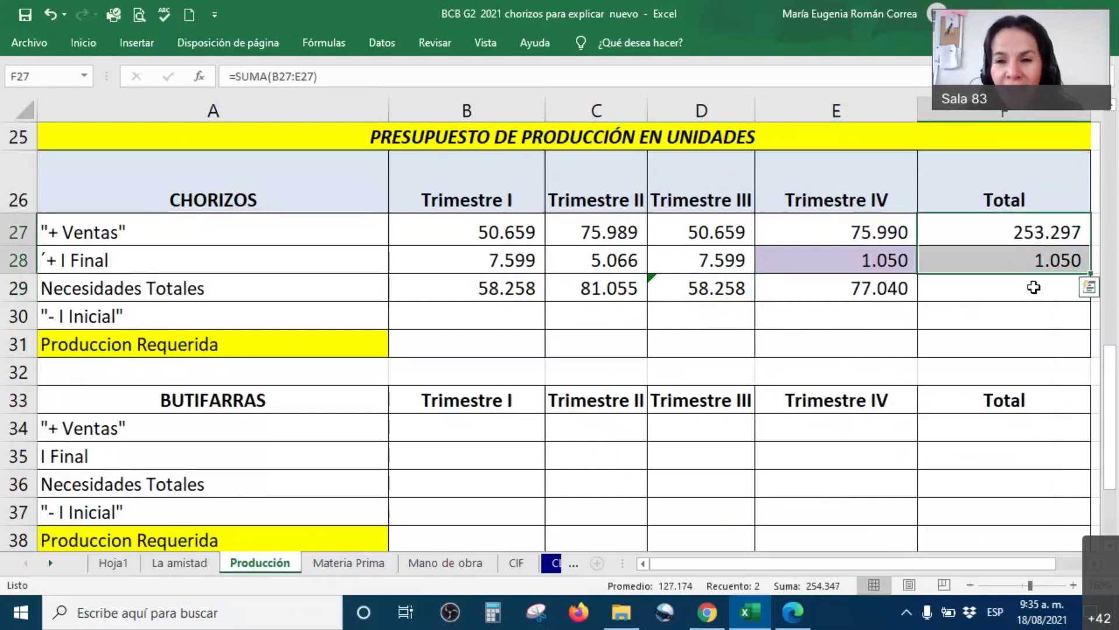
left_click(1032, 289)
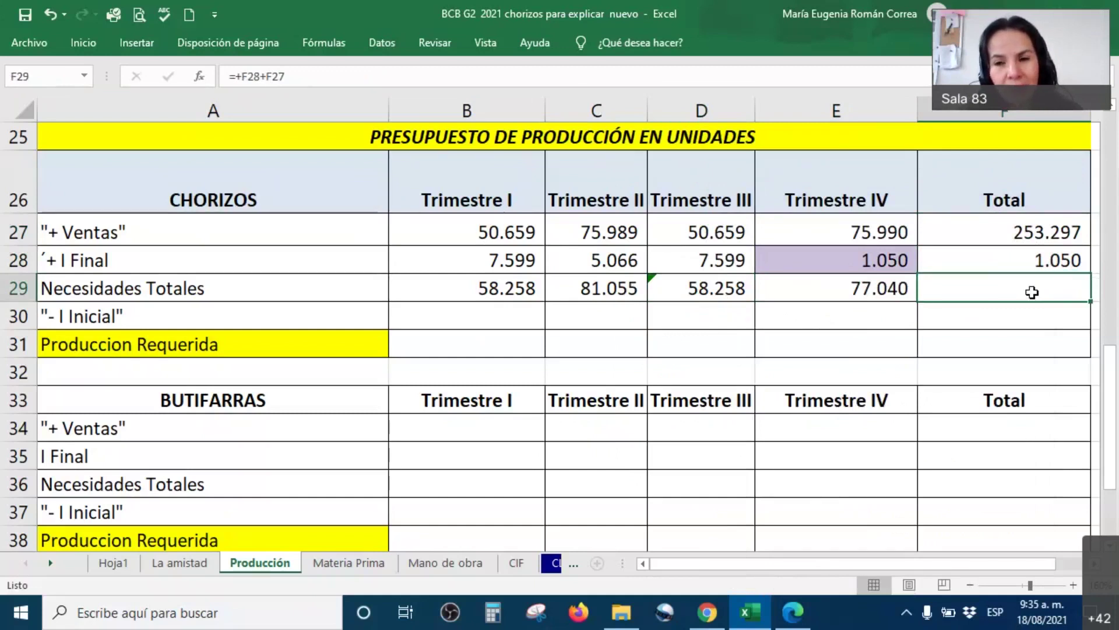
left_click_drag(1027, 236, 1014, 265)
left_click(1007, 287)
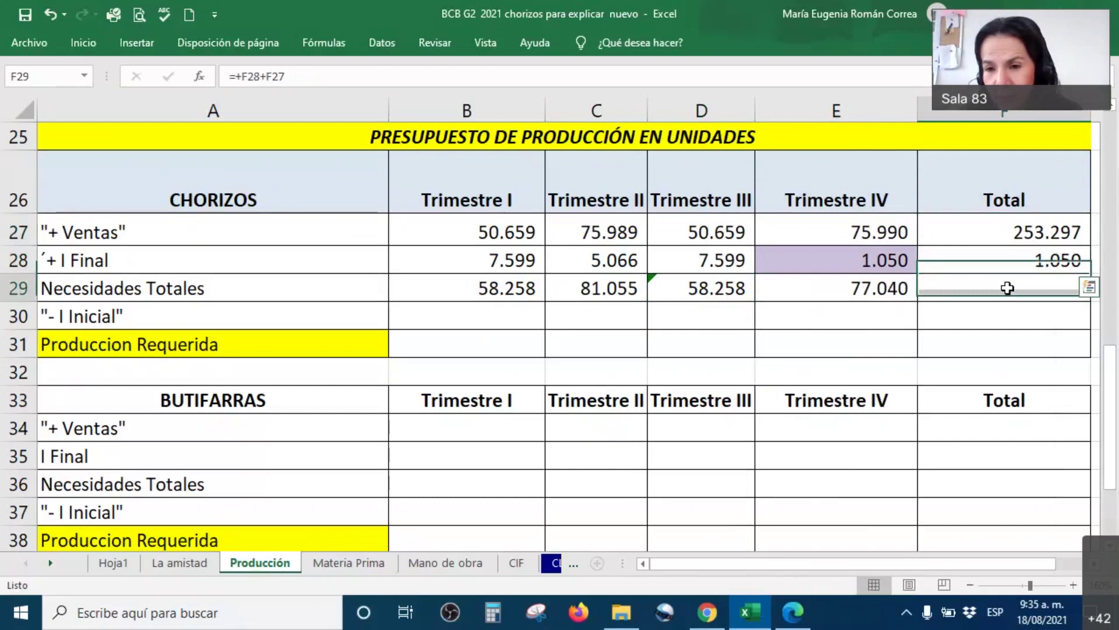
right_click(1007, 288)
left_click(886, 173)
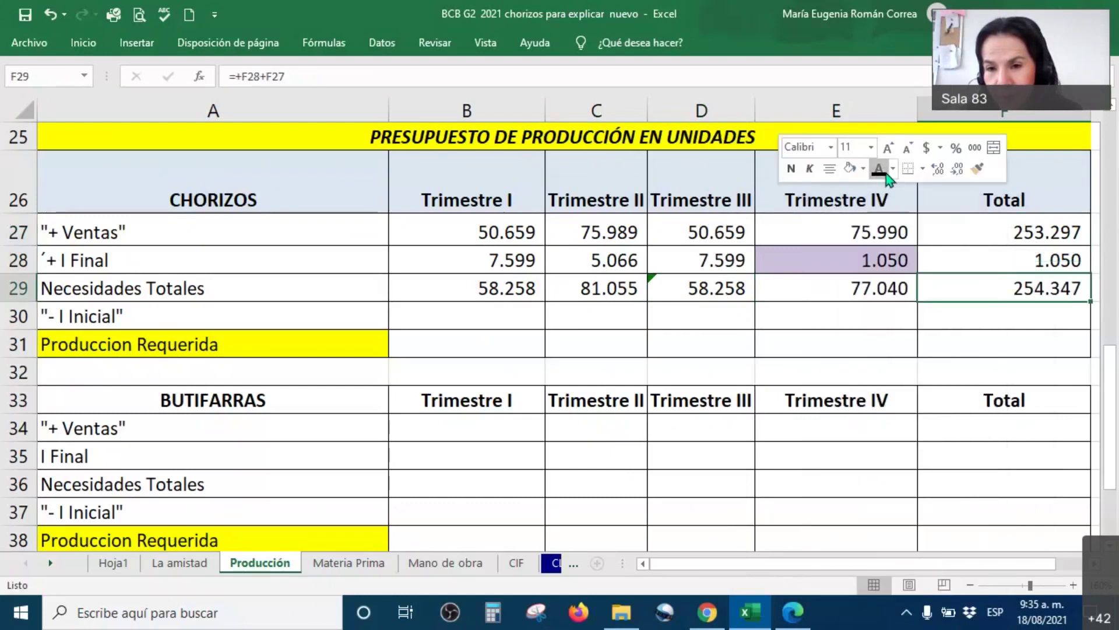
Inspect the formula =+F28+F27 in F29 and compare the cell with the quarterly Necesidades Totales in B29:E29
double_click(1023, 287)
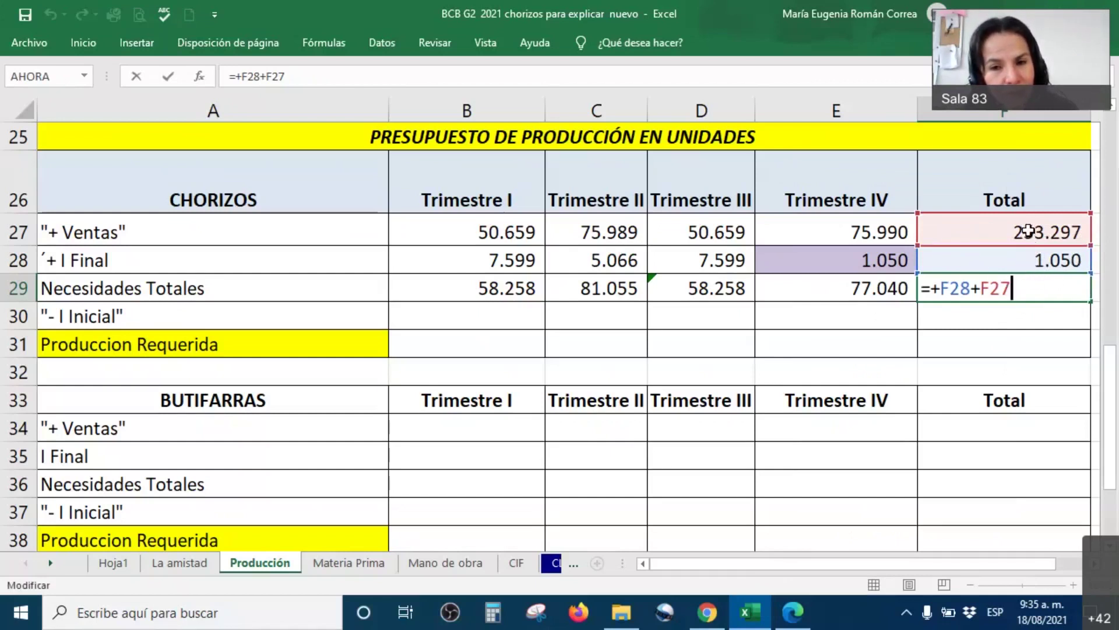
key("Return")
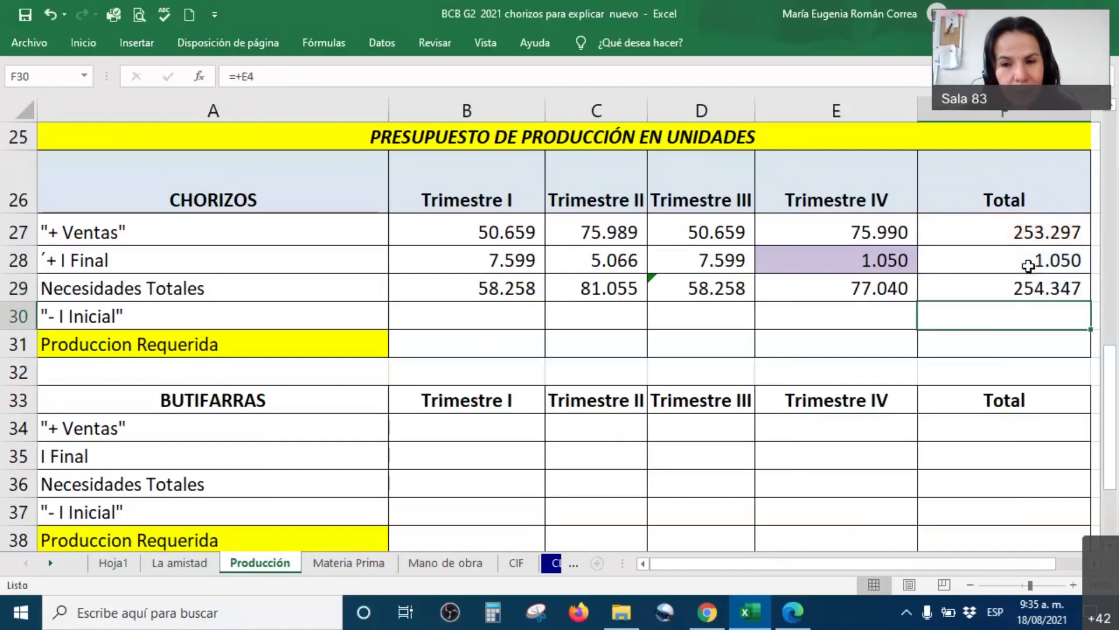
left_click_drag(516, 292, 824, 296)
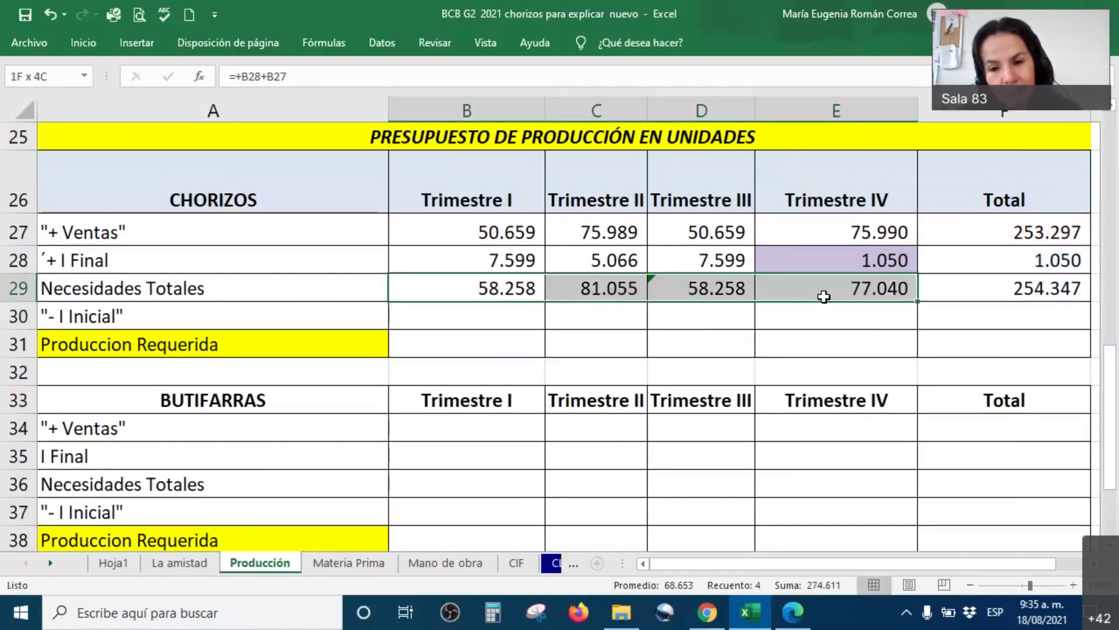
left_click(969, 292)
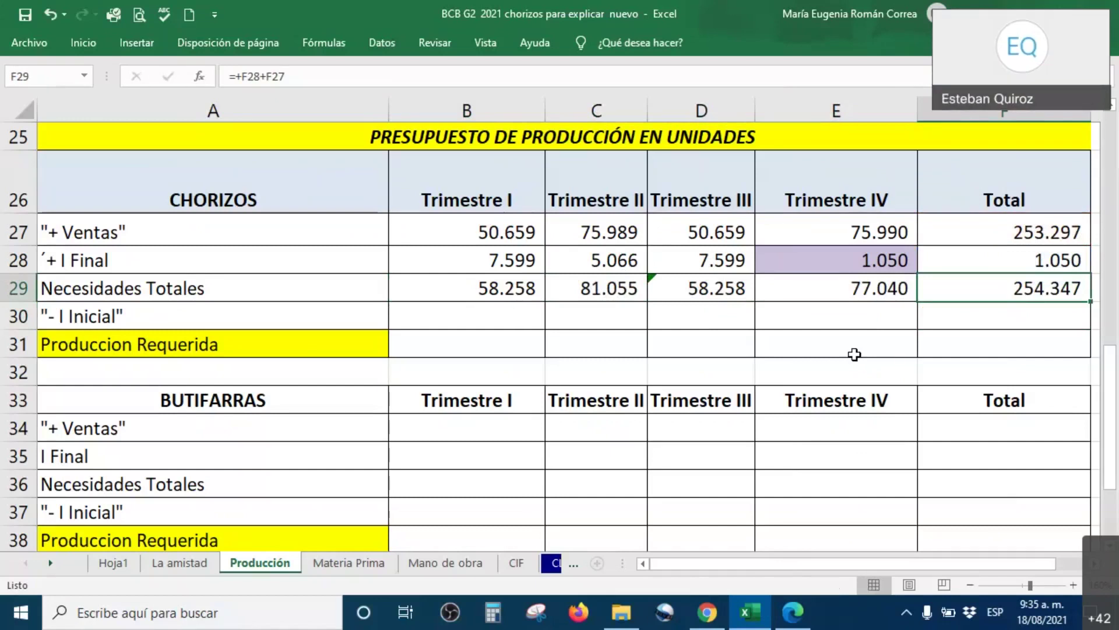
Recheck the Total sales in F27 and final inventory in F28 against the cells referenced by the F29 formula
left_click(451, 318)
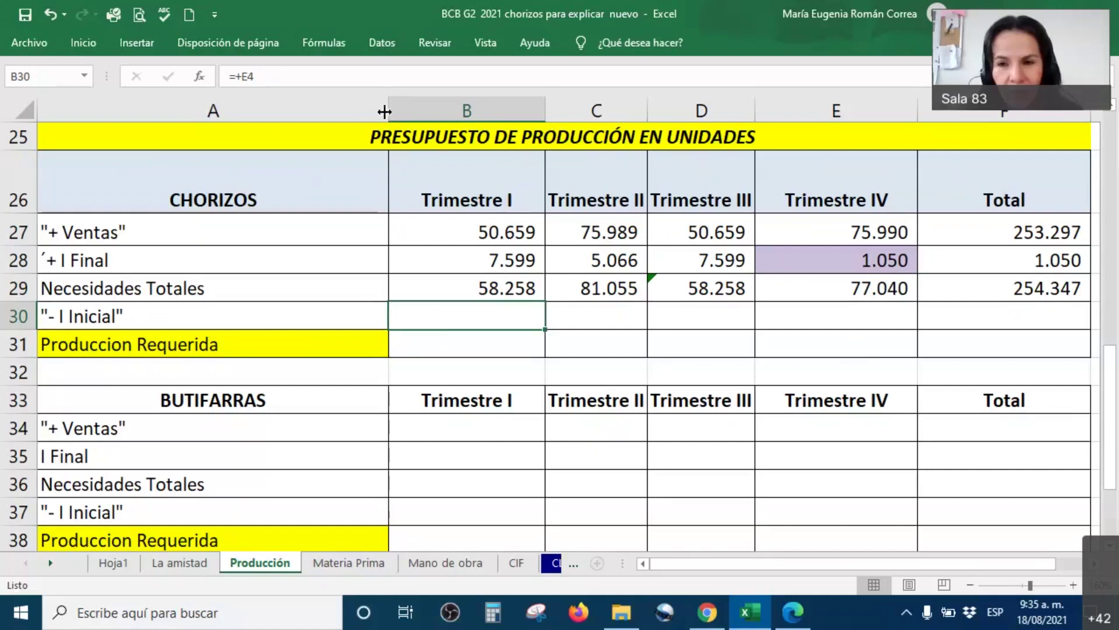
left_click(1001, 286)
left_click(1013, 230)
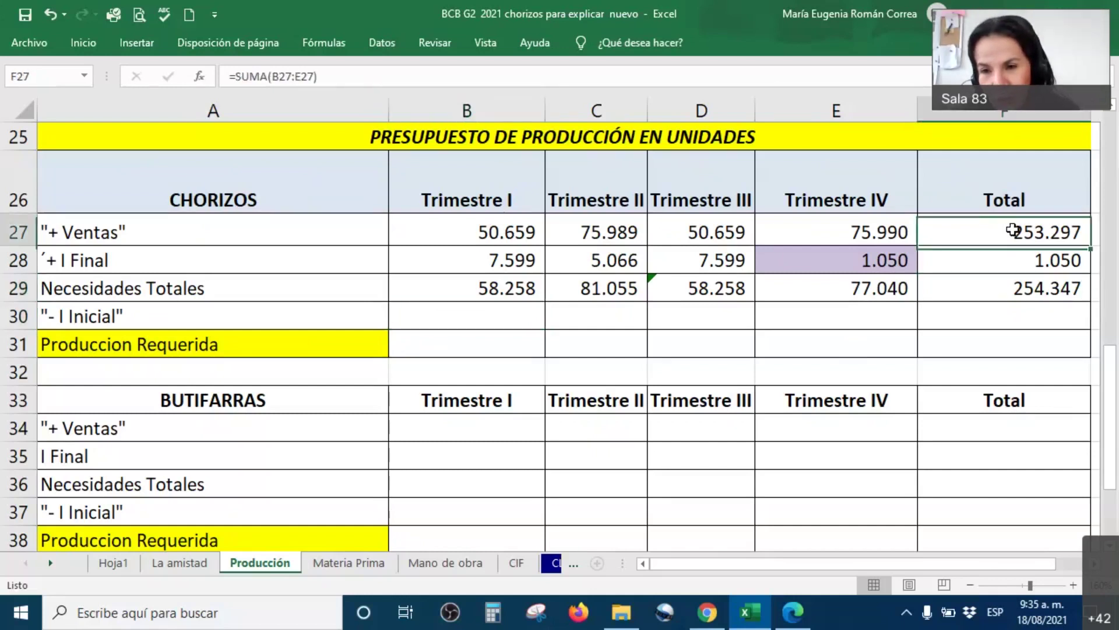
left_click(1010, 259)
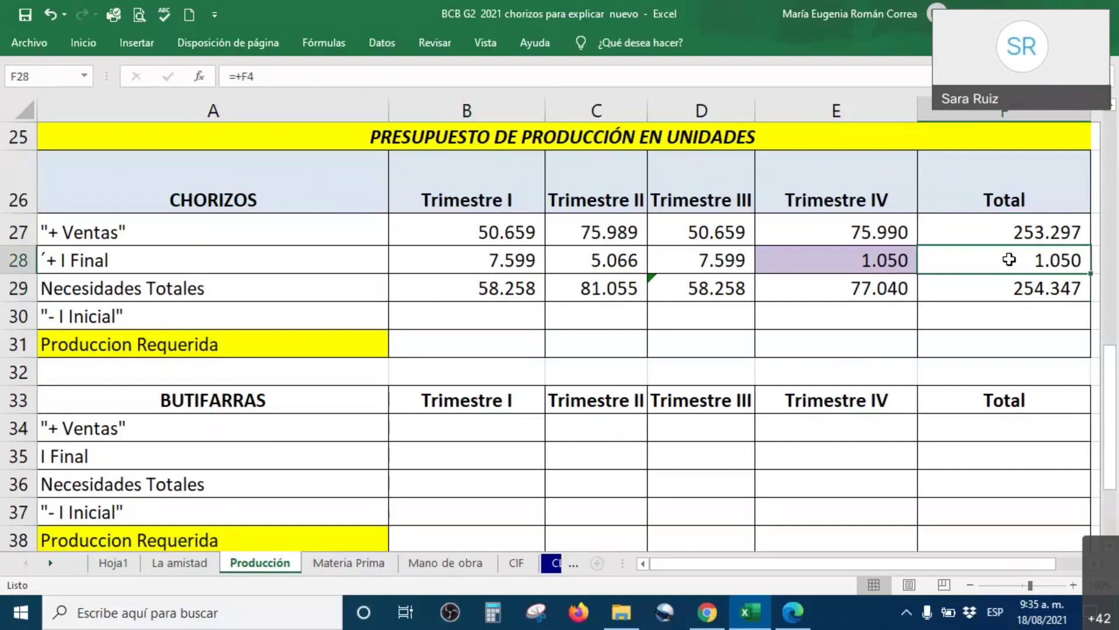
left_click(1000, 289)
double_click(1000, 290)
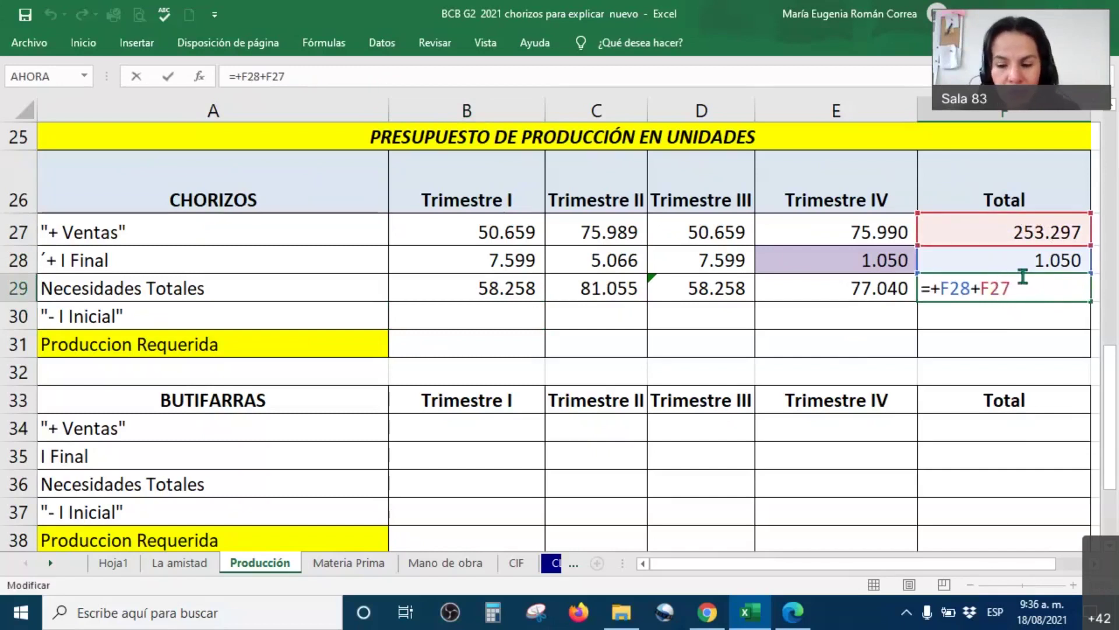
key("Return")
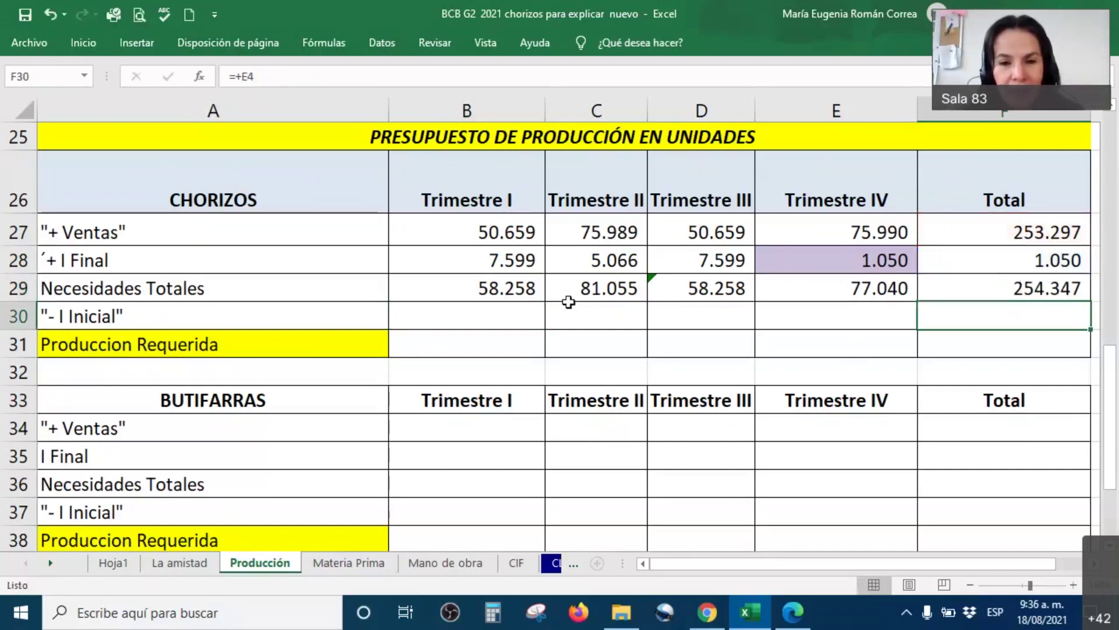
Apply the black font color and a light orange fill to the Trimestre I initial inventory in B30, matching its source in E4
left_click(485, 314)
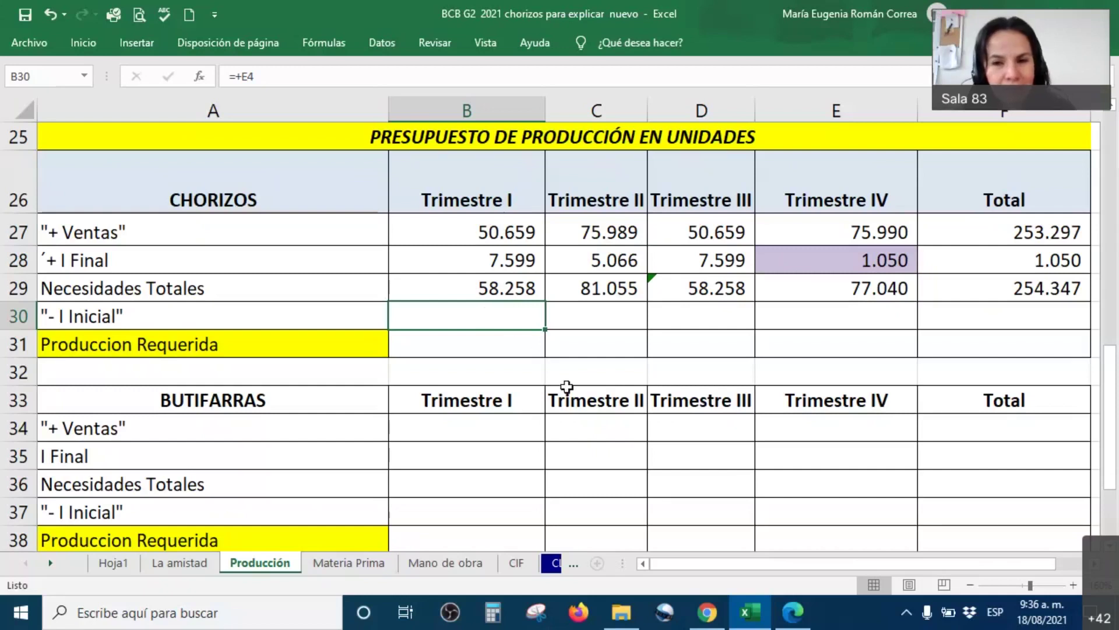
scroll(590, 384, "up", 8)
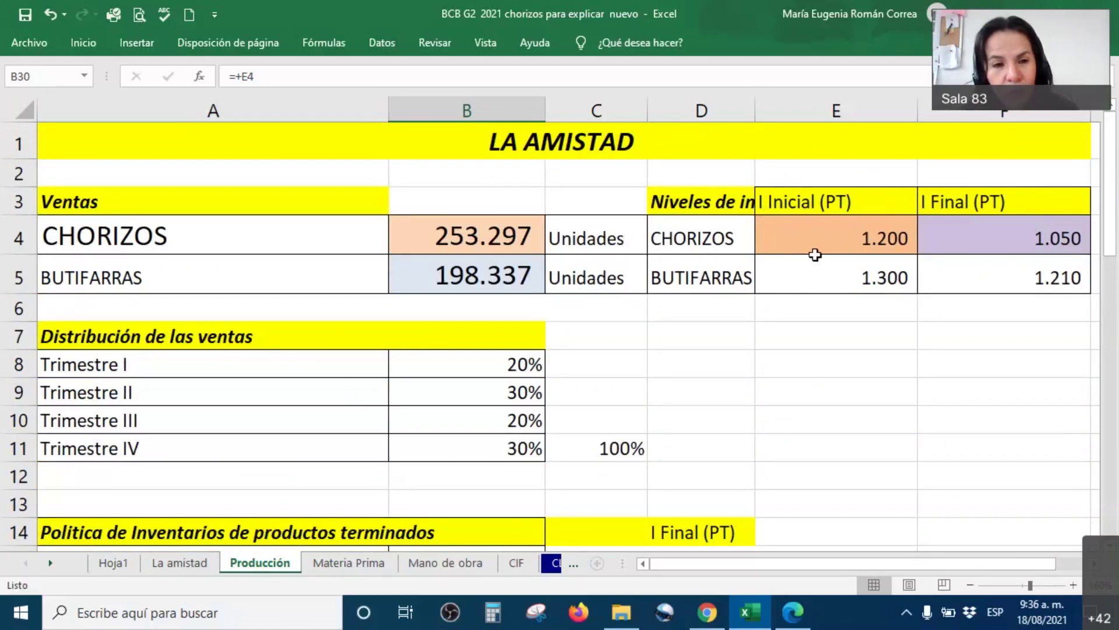
scroll(647, 303, "down", 8)
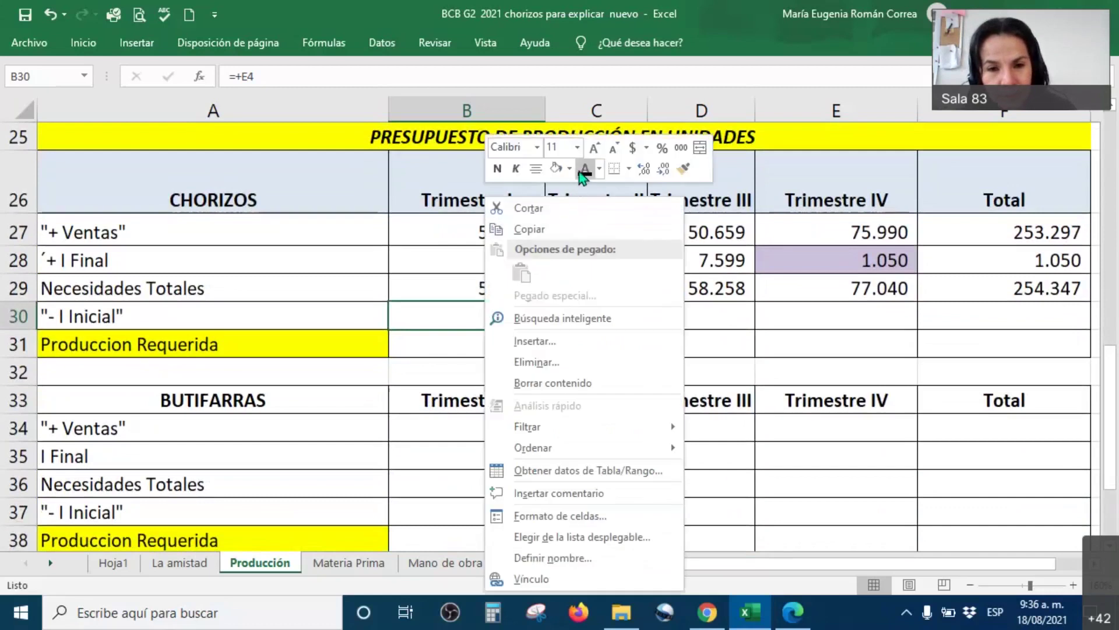
key("Escape")
left_click(570, 168)
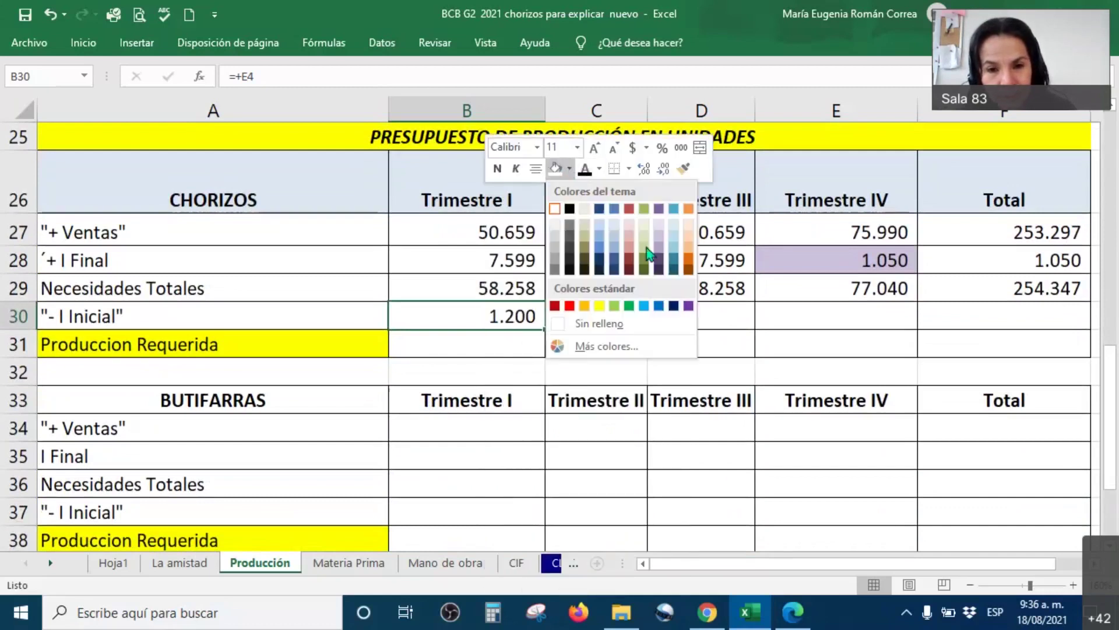
left_click(689, 245)
left_click(505, 366)
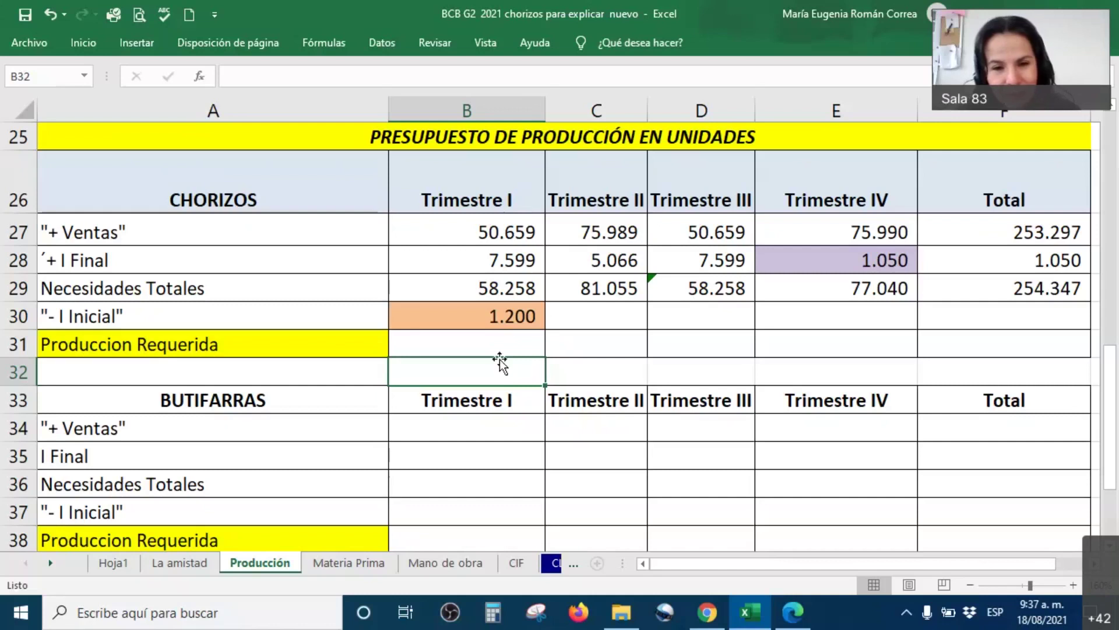
Apply the black font color to the Trimestre II initial inventory in C30
left_click(577, 321)
right_click(577, 320)
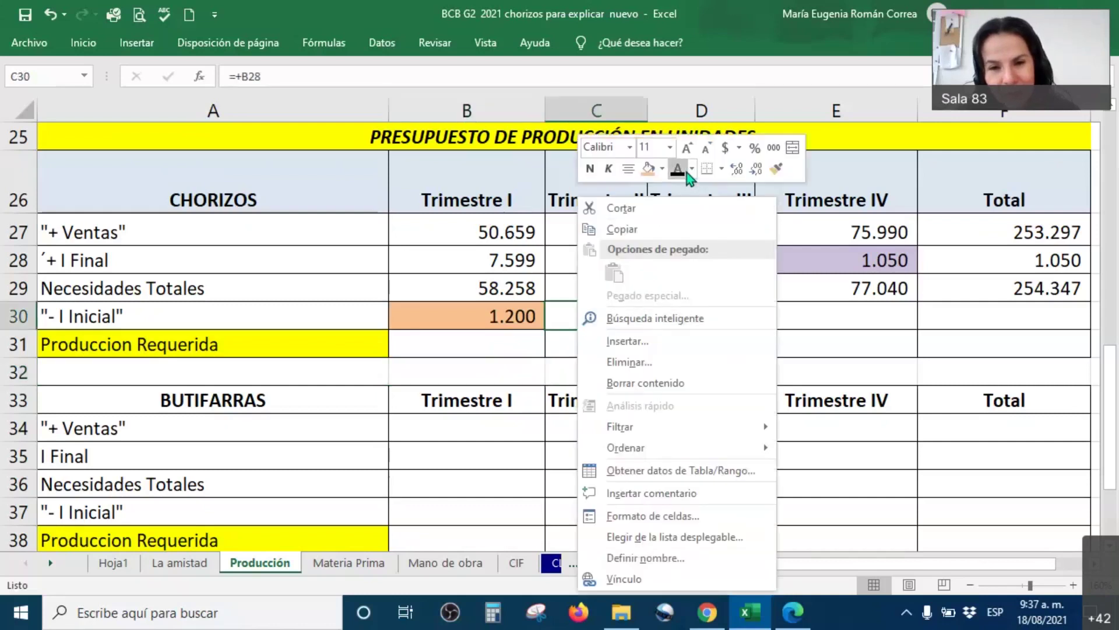
left_click(683, 171)
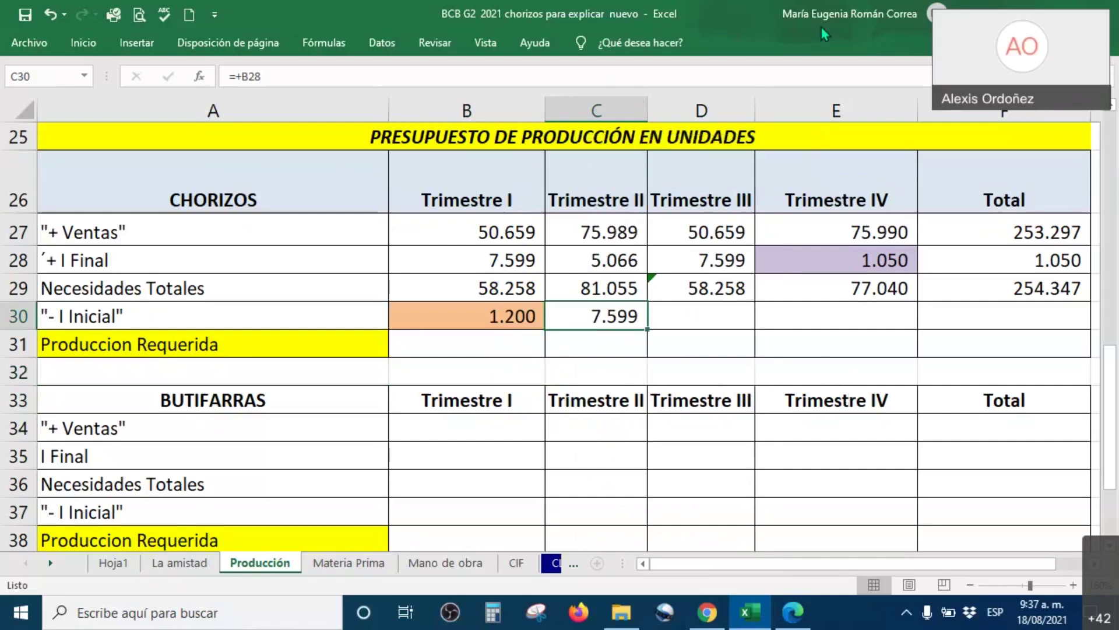
Annotate E28 and B30 with red check marks, and draw red strokes linking each final inventory in B28:D28 to the following quarter's initial inventory
mouse_move(802, 251)
left_mouse_down()
mouse_move(808, 262)
mouse_move(836, 214)
left_mouse_up()
mouse_move(401, 307)
left_mouse_down()
mouse_move(408, 315)
mouse_move(437, 245)
left_mouse_up()
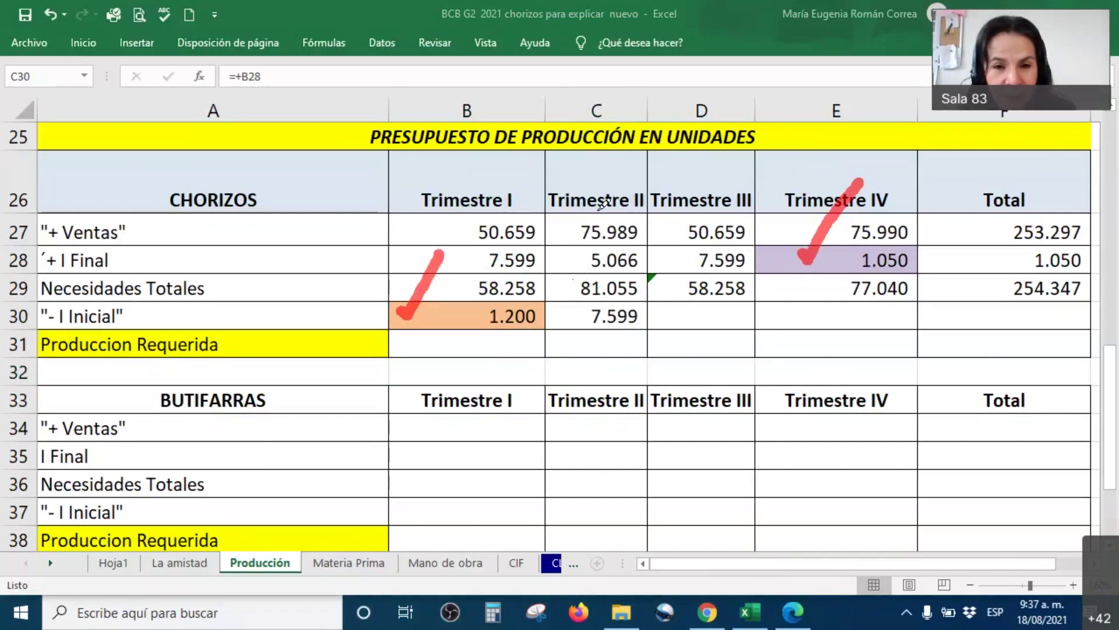
left_click_drag(535, 260, 569, 319)
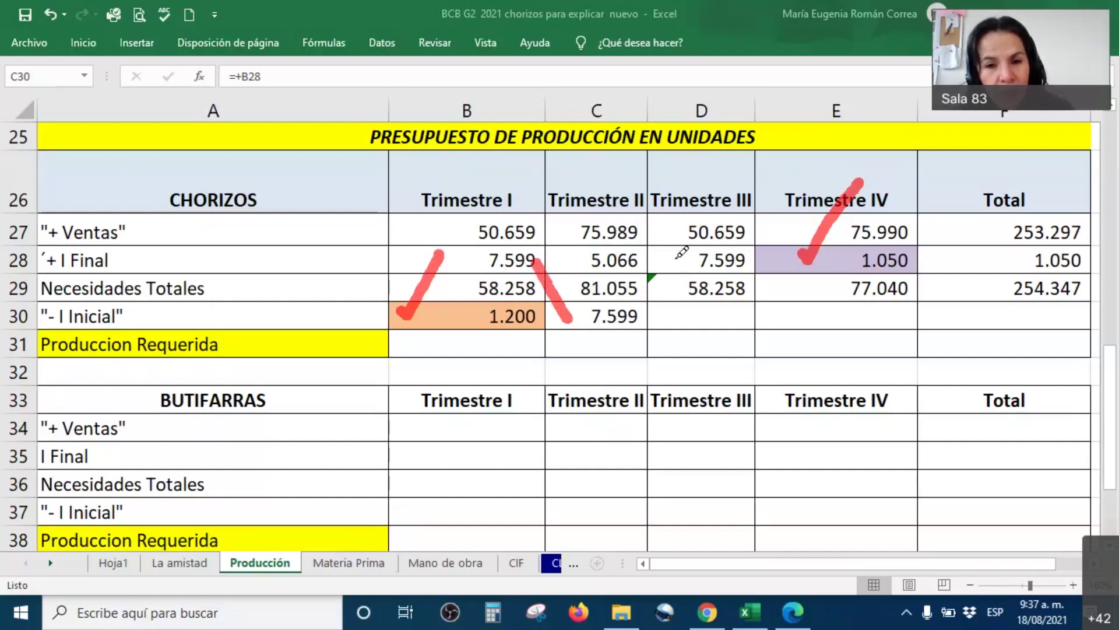
left_click_drag(639, 249, 660, 317)
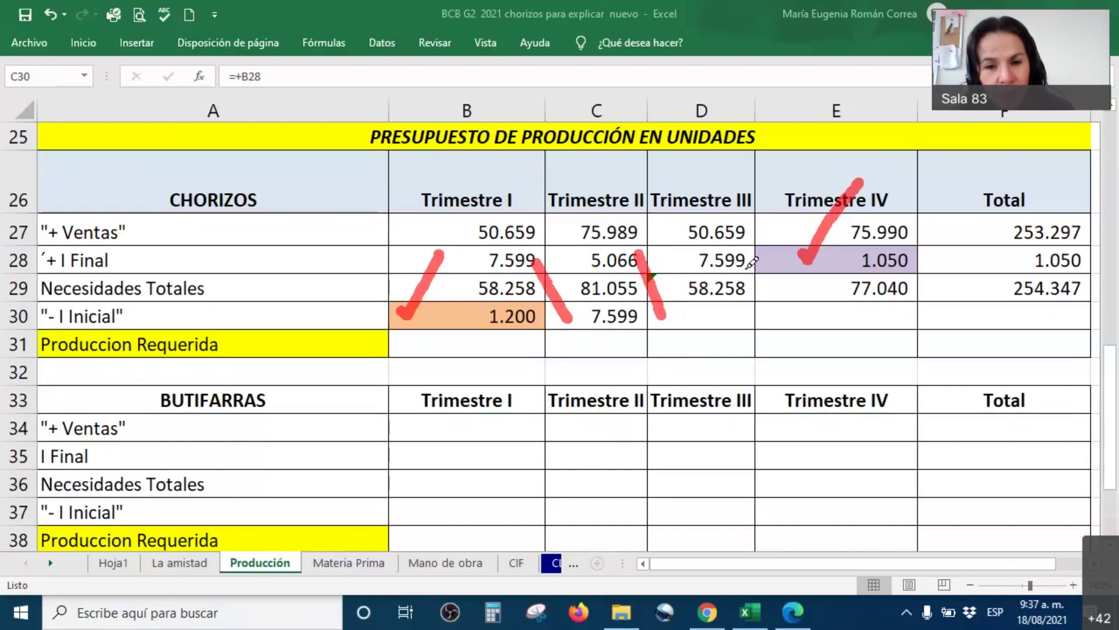
left_click_drag(745, 264, 760, 330)
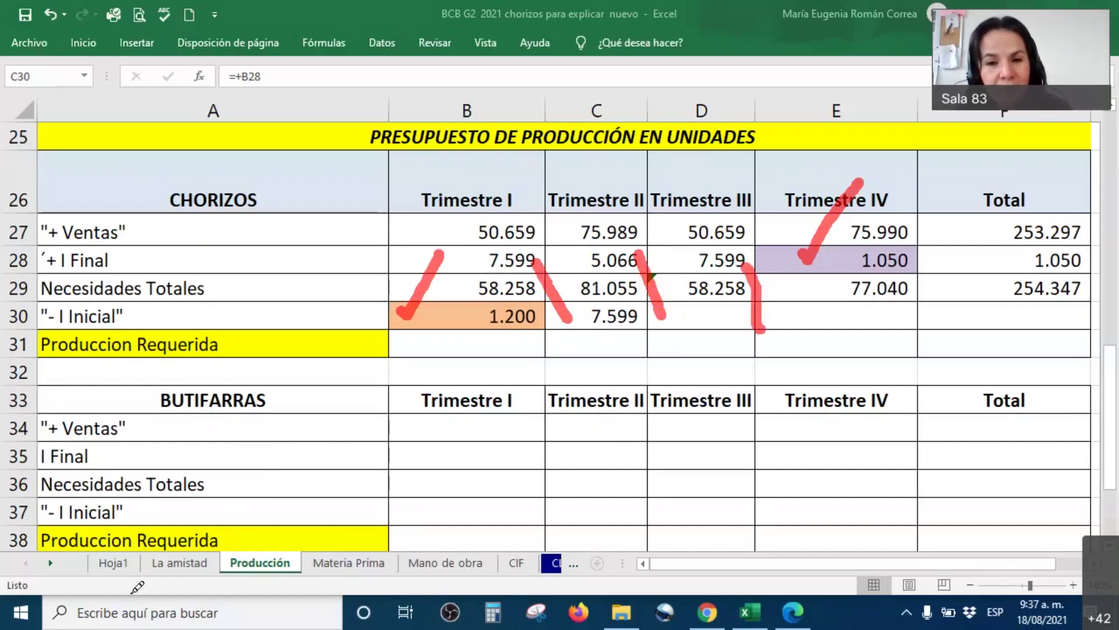
key("ctrl+z")
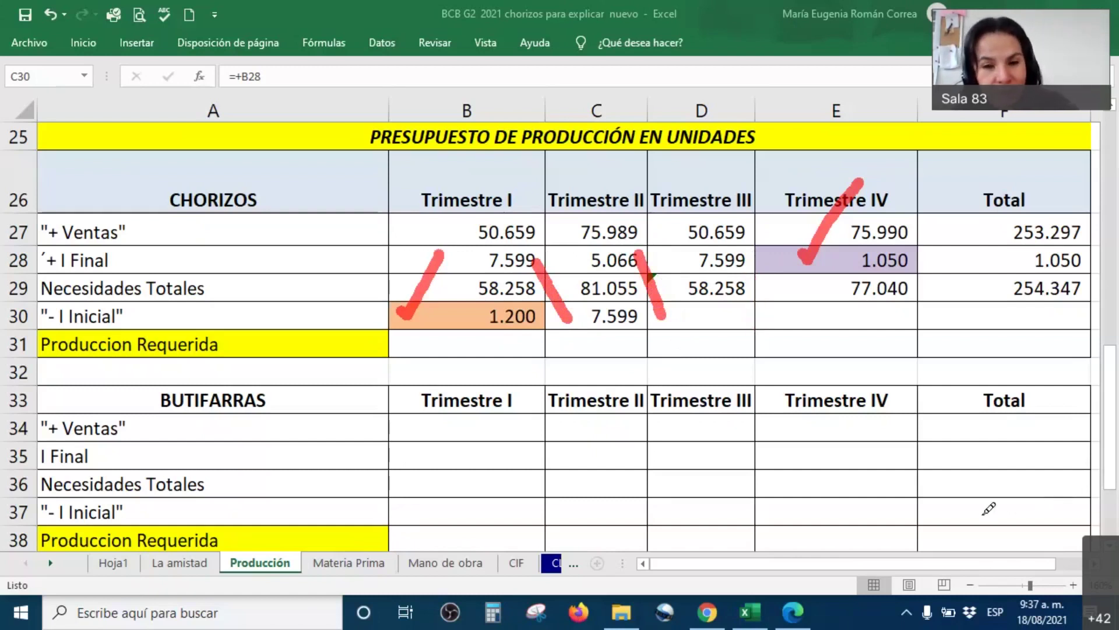
left_click_drag(742, 263, 766, 313)
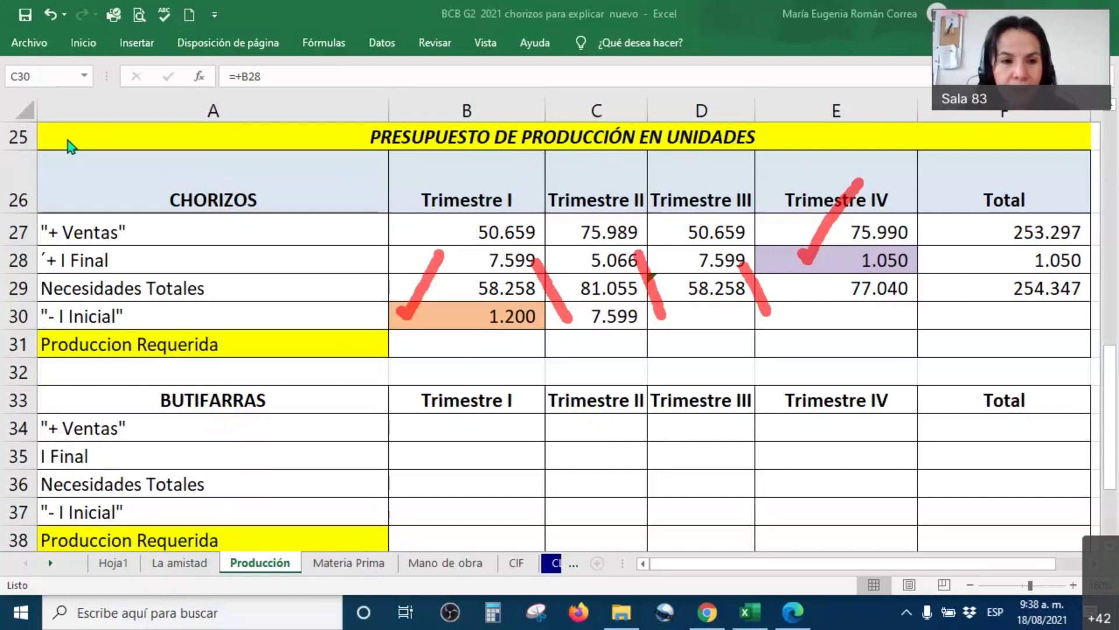
Apply the black font color to the Trimestre III and IV initial inventories in D30:E30
left_click_drag(682, 318, 805, 320)
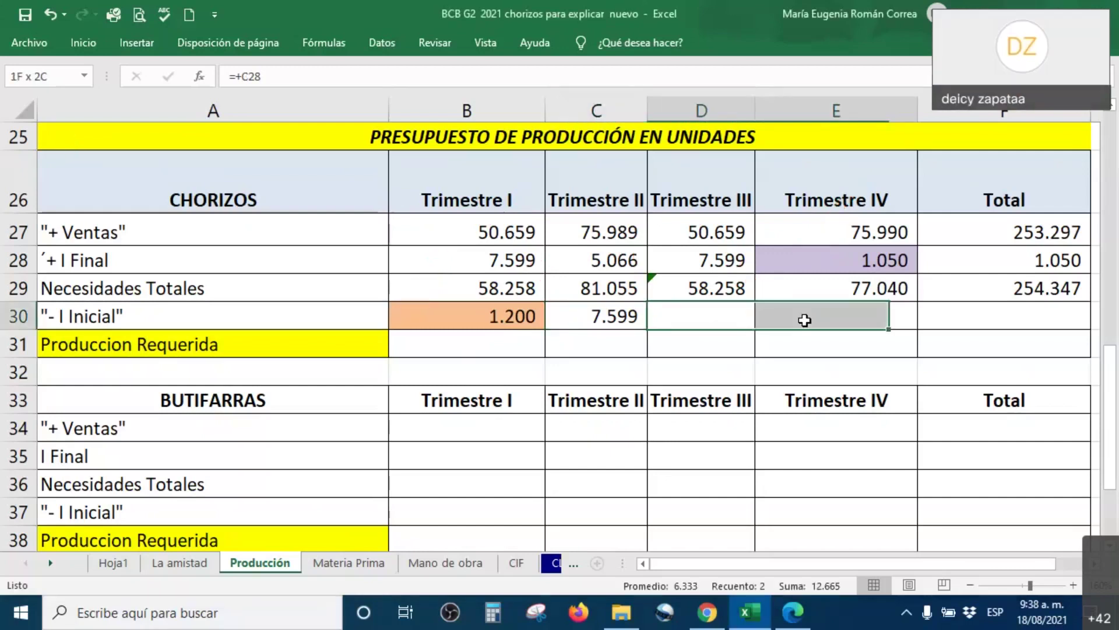
right_click(804, 320)
left_click(882, 277)
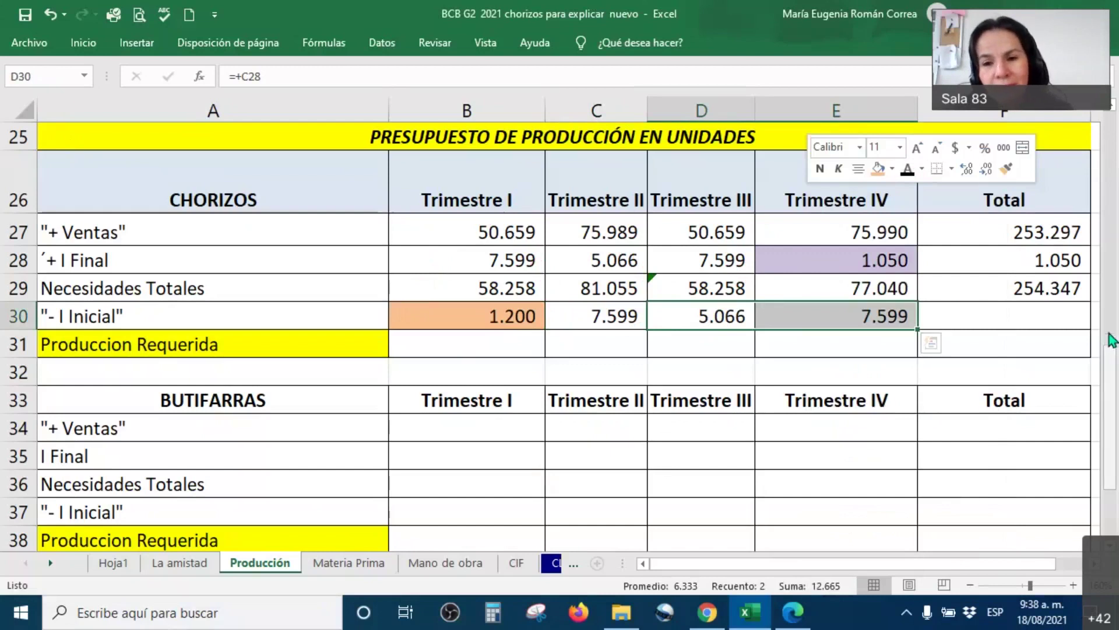
Copy the formatting of the Trimestre I initial inventory in B30 to the Total initial inventory in F30
left_click(1041, 309)
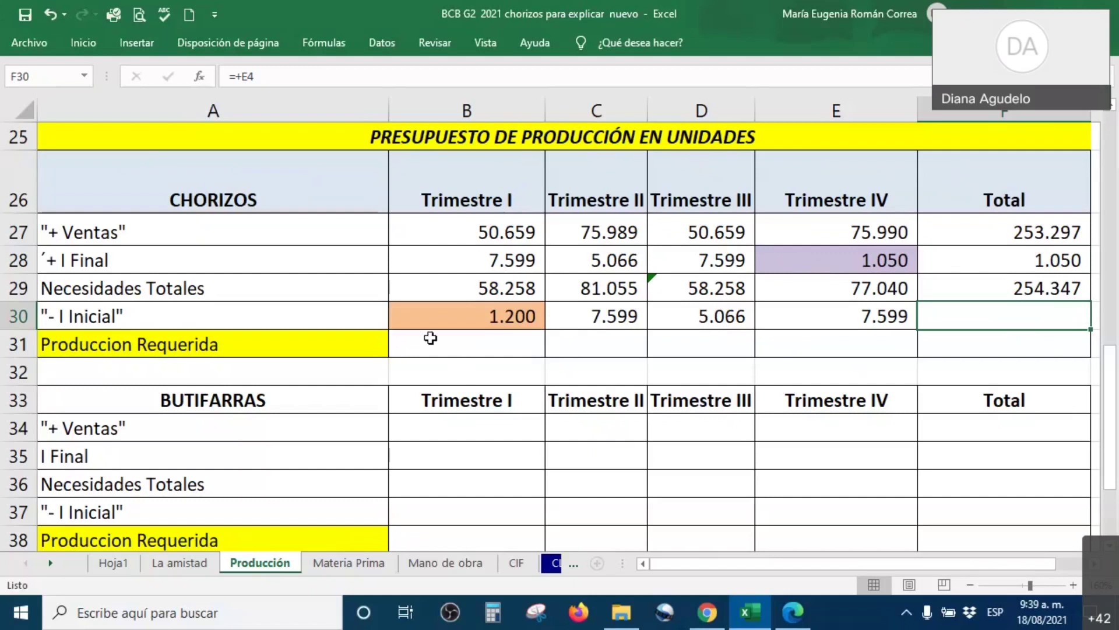
left_click(501, 309)
right_click(502, 309)
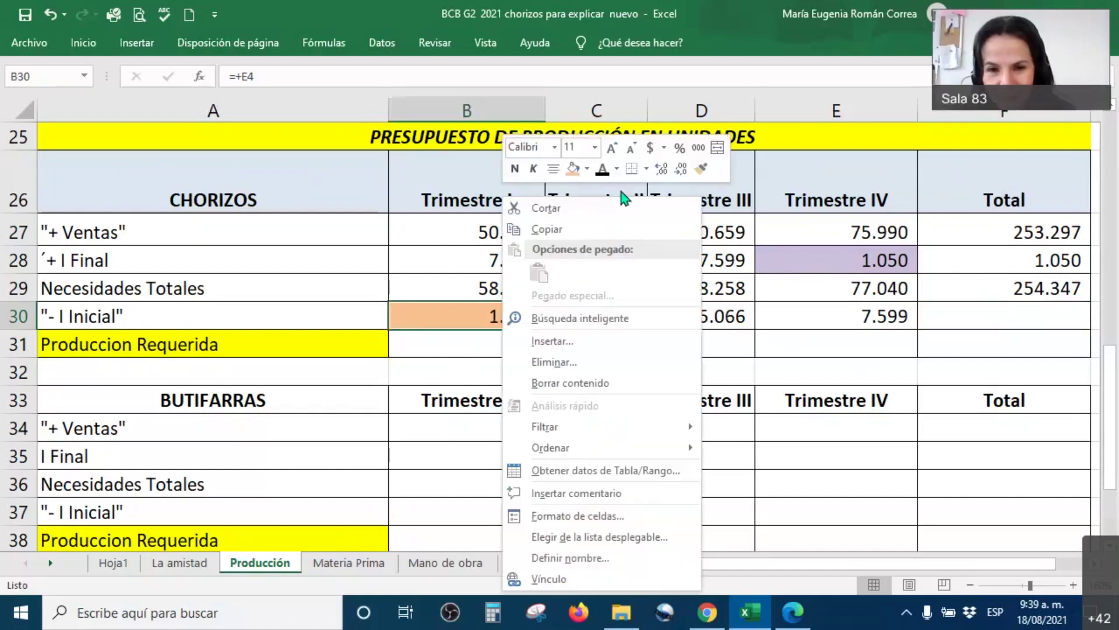
left_click(690, 175)
left_click(962, 320)
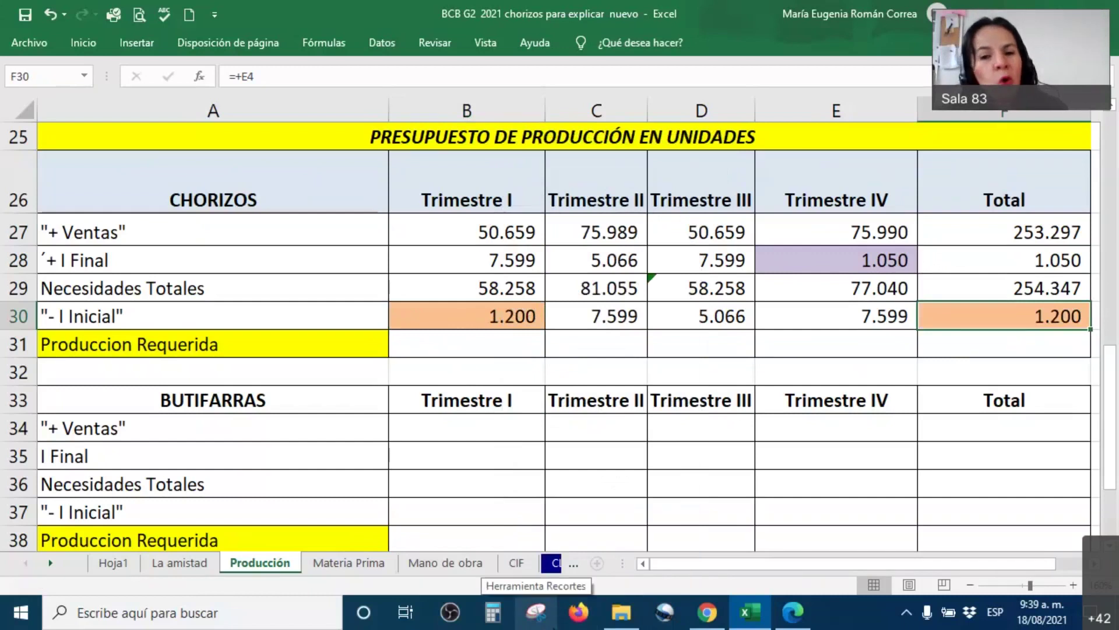
Copy the formatting of the Trimestre IV final inventory in E28 to the Total final inventory in F28
right_click(863, 262)
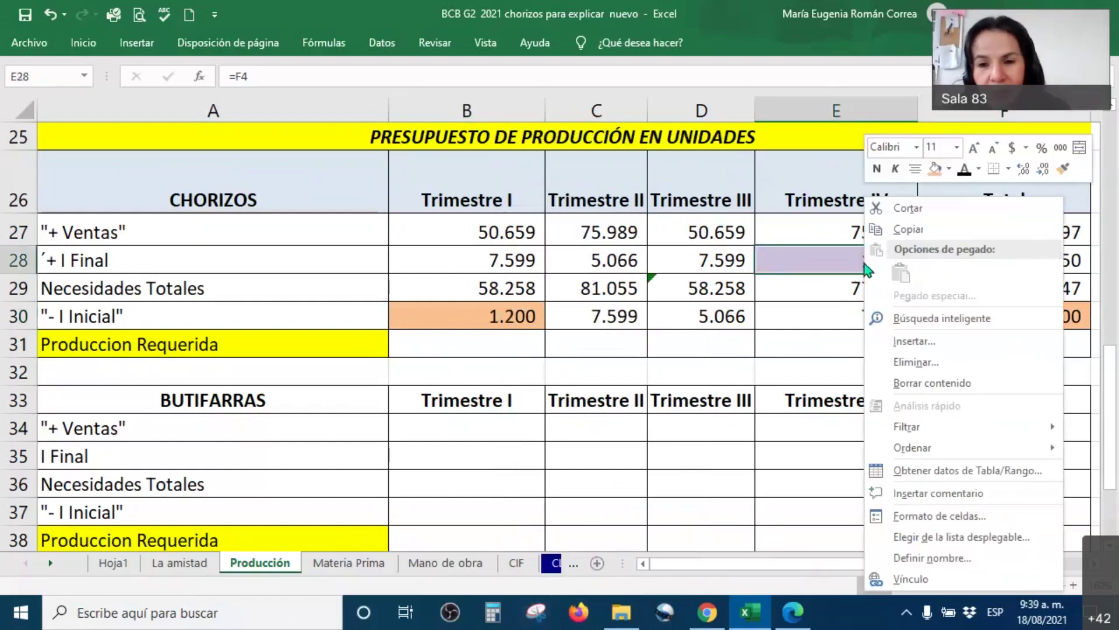
left_click(1062, 169)
left_click(1035, 260)
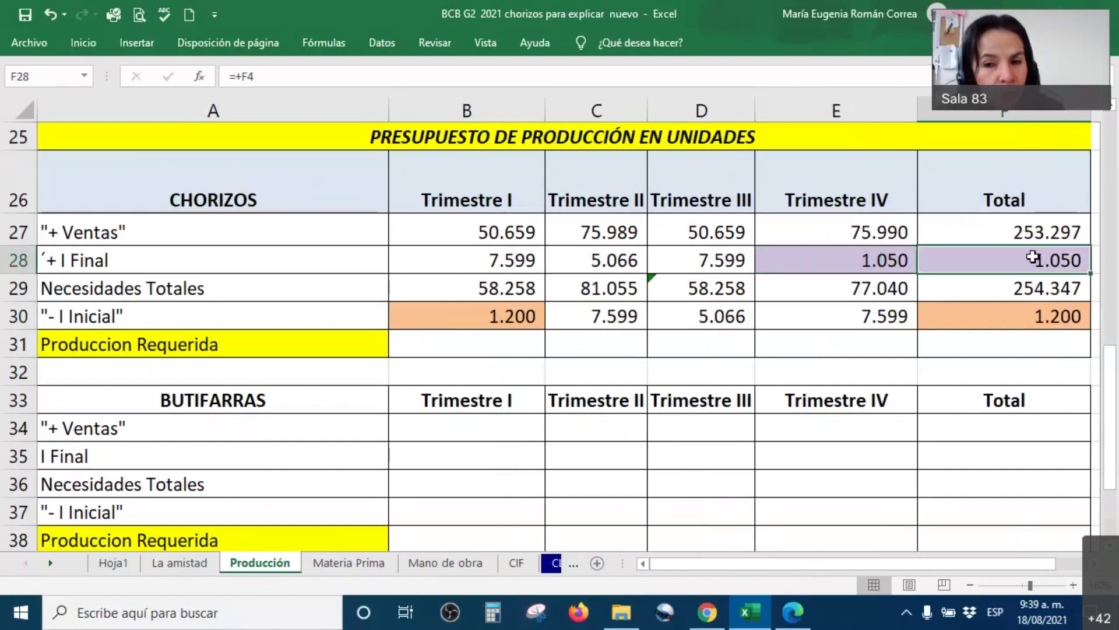
left_click(1031, 313)
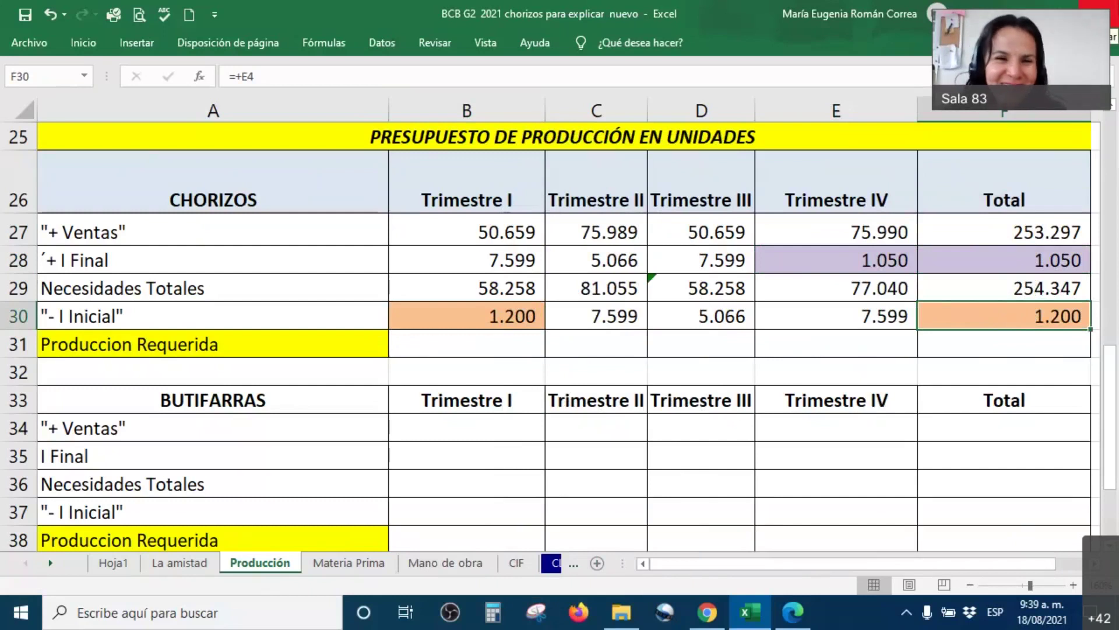
Annotate the Trimestre I calculation in red with check marks beside B29 and B30, a minus sign in B30 and an equals sign in B31
left_click(490, 348)
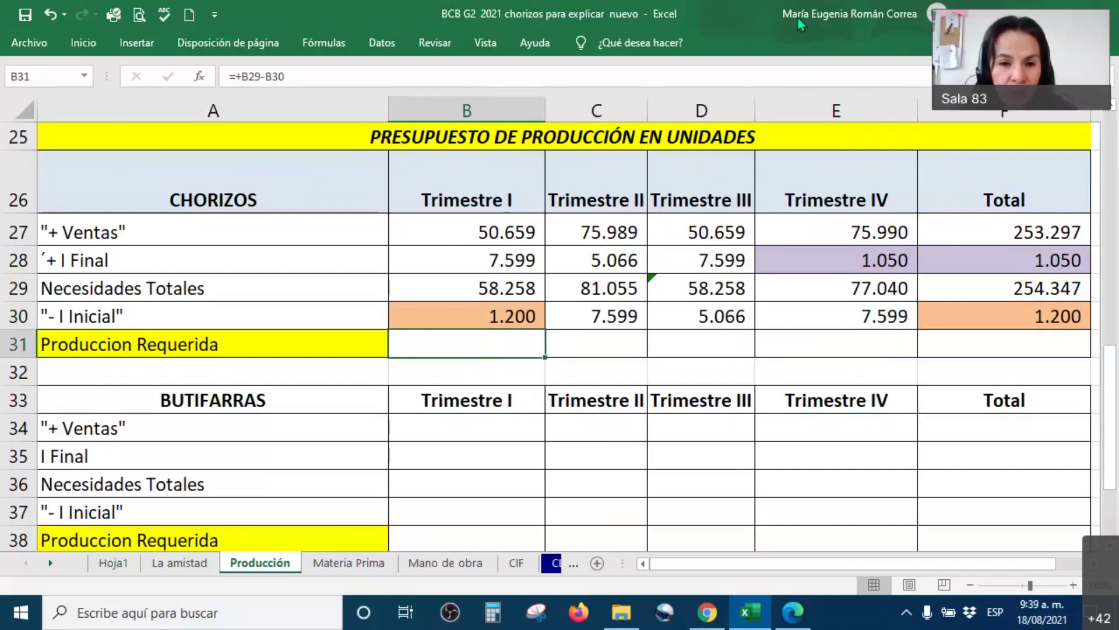
left_click_drag(535, 282, 575, 242)
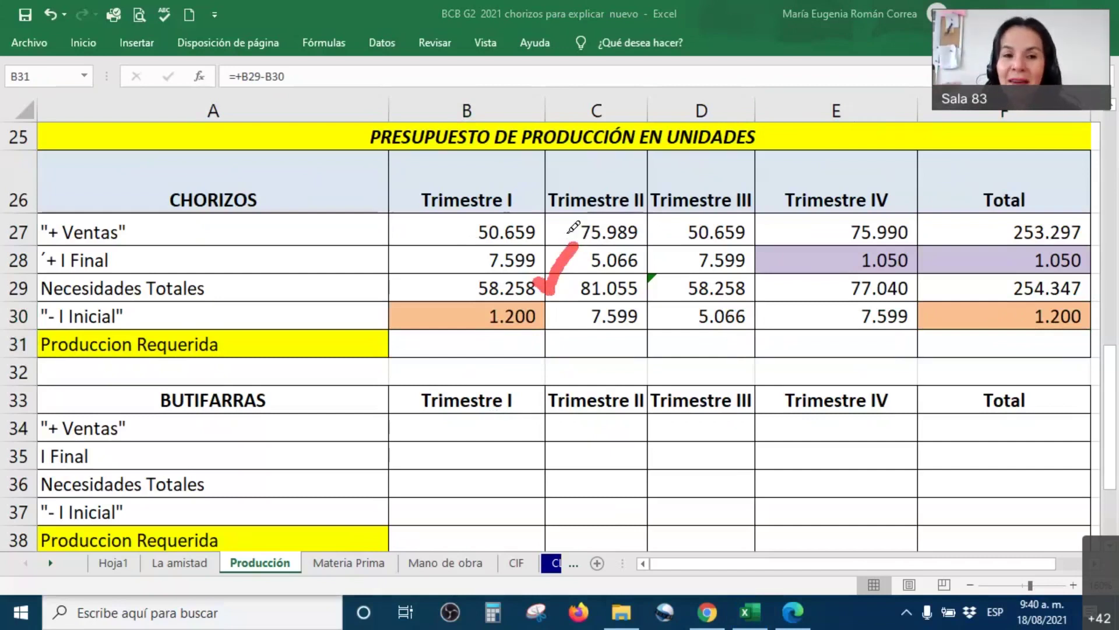
mouse_move(541, 308)
left_mouse_down()
mouse_move(548, 322)
mouse_move(562, 294)
left_mouse_up()
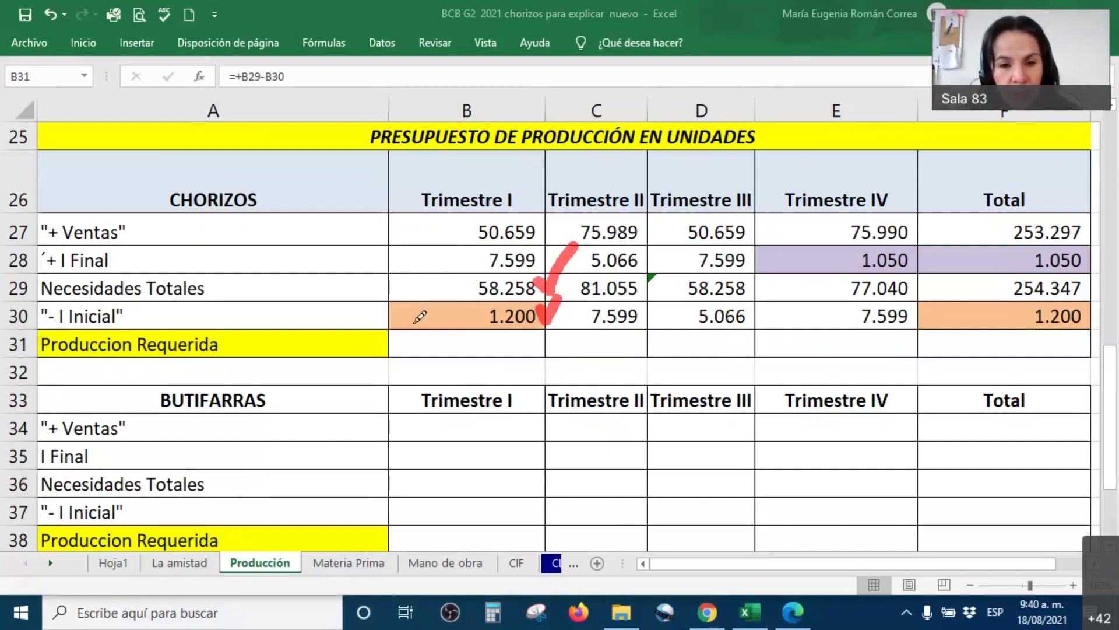
mouse_move(408, 316)
left_mouse_down()
mouse_move(442, 316)
mouse_move(392, 357)
left_mouse_up()
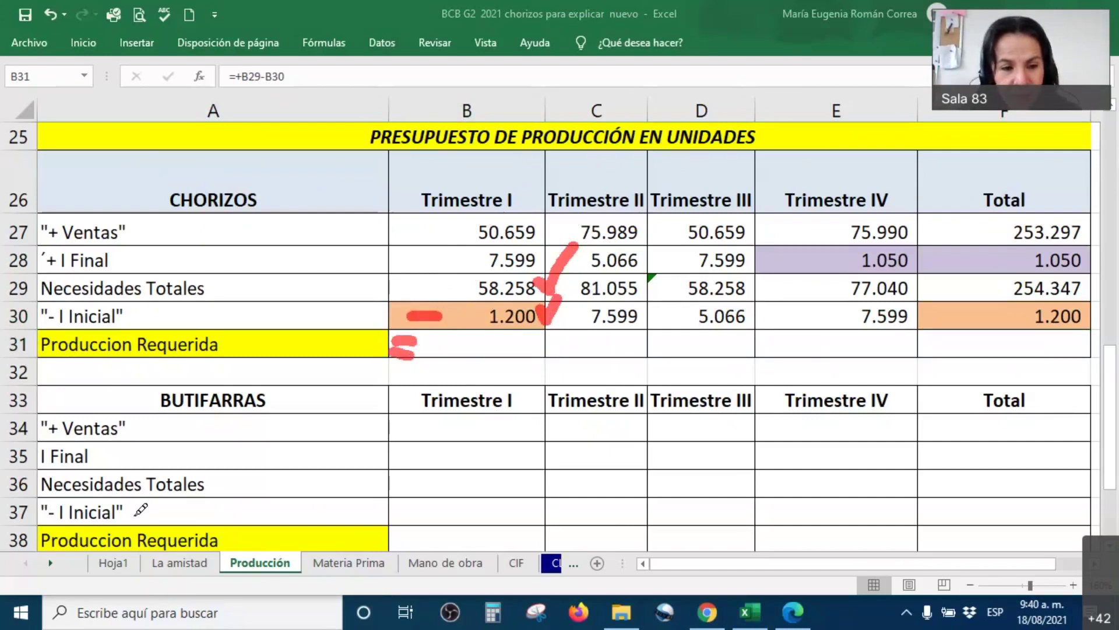
Apply the black font color to the quarterly Produccion Requerida cells B31, C31, D31 and E31
left_click(464, 344)
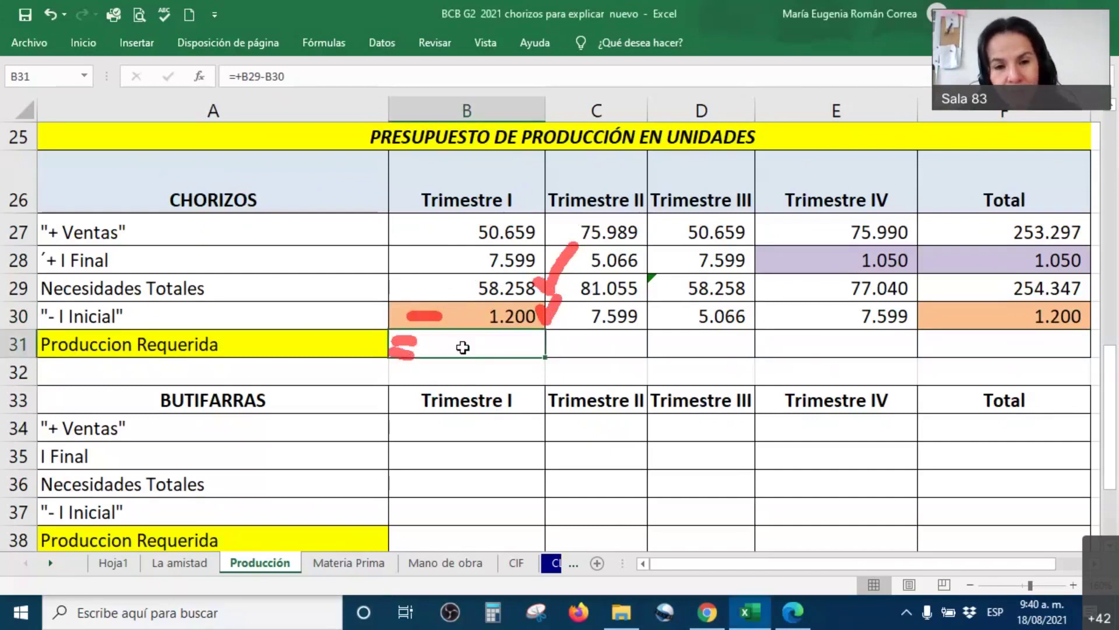
right_click(464, 344)
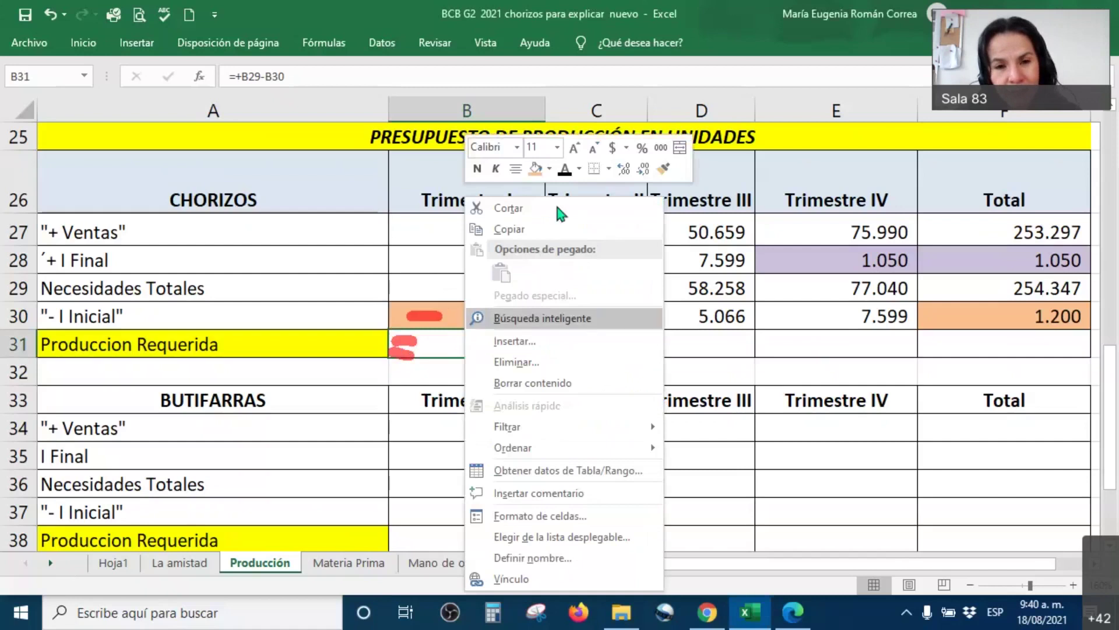
left_click(566, 169)
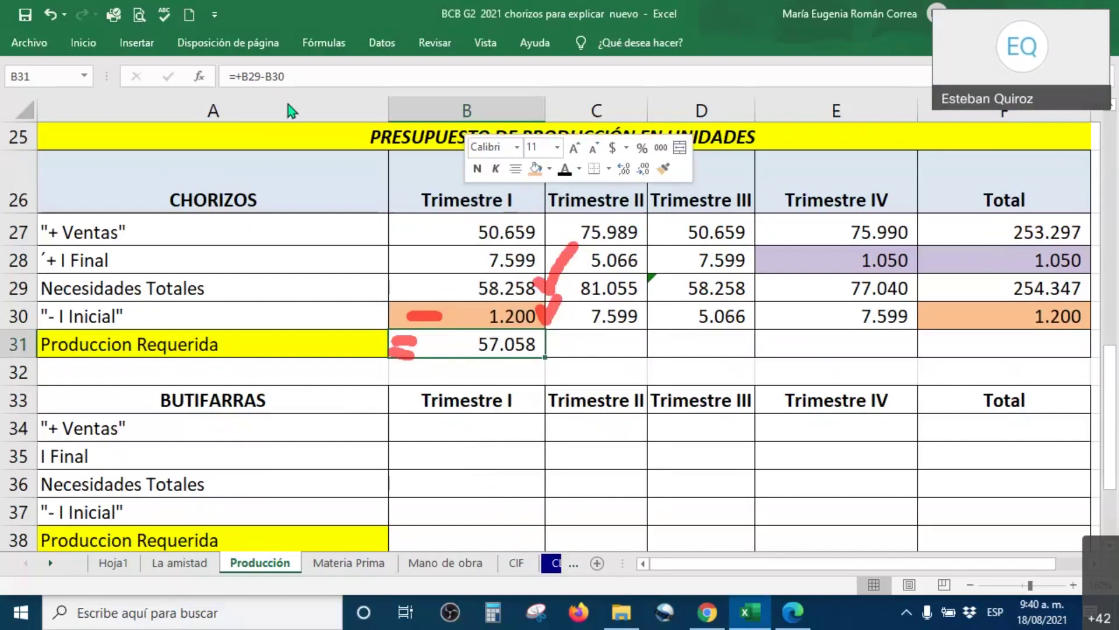
left_click(598, 349)
right_click(597, 349)
left_click(611, 270)
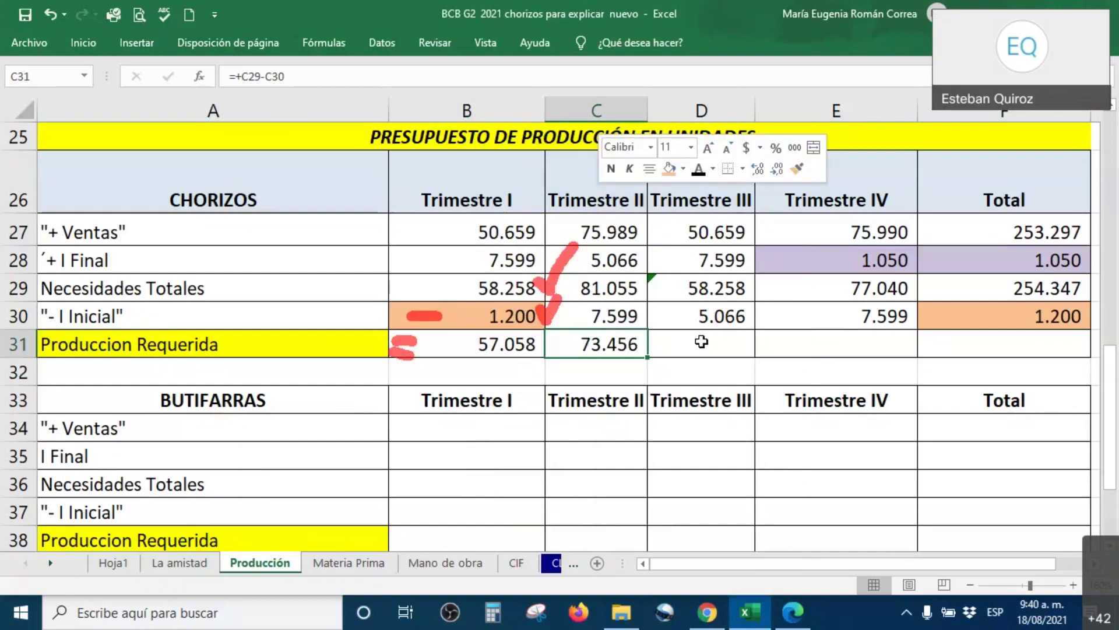
right_click(701, 341)
left_click(740, 270)
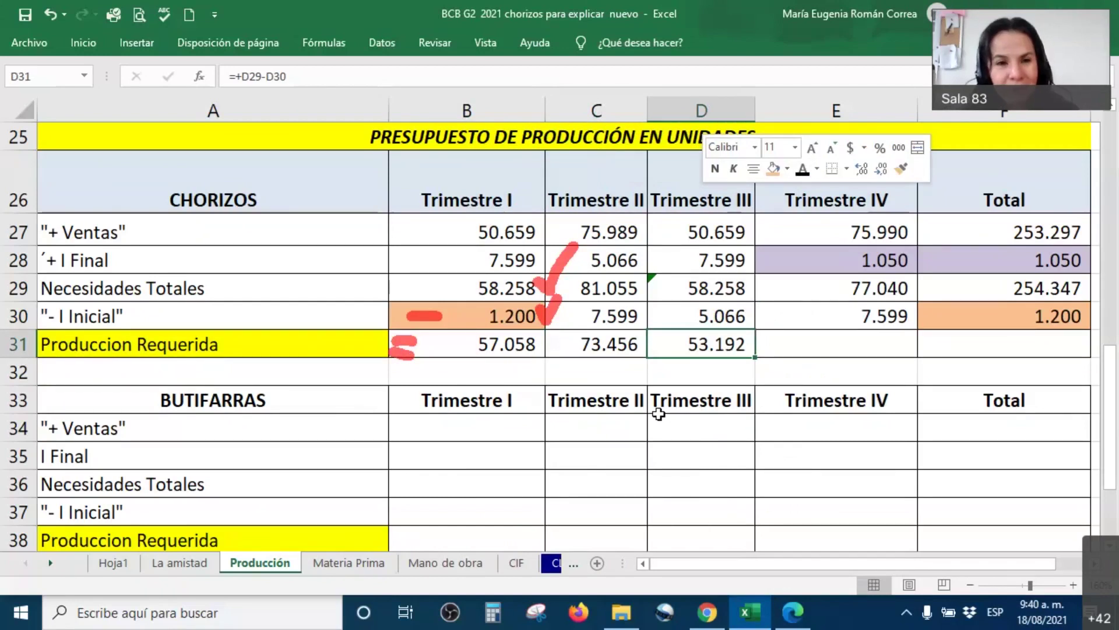
left_click(825, 344)
right_click(824, 344)
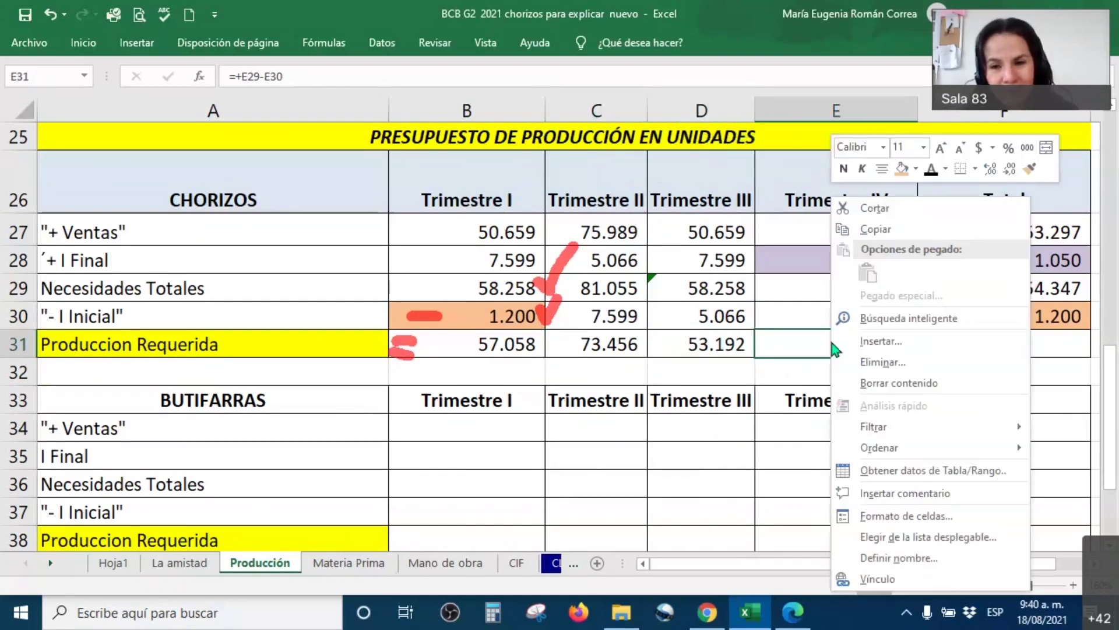
left_click(941, 184)
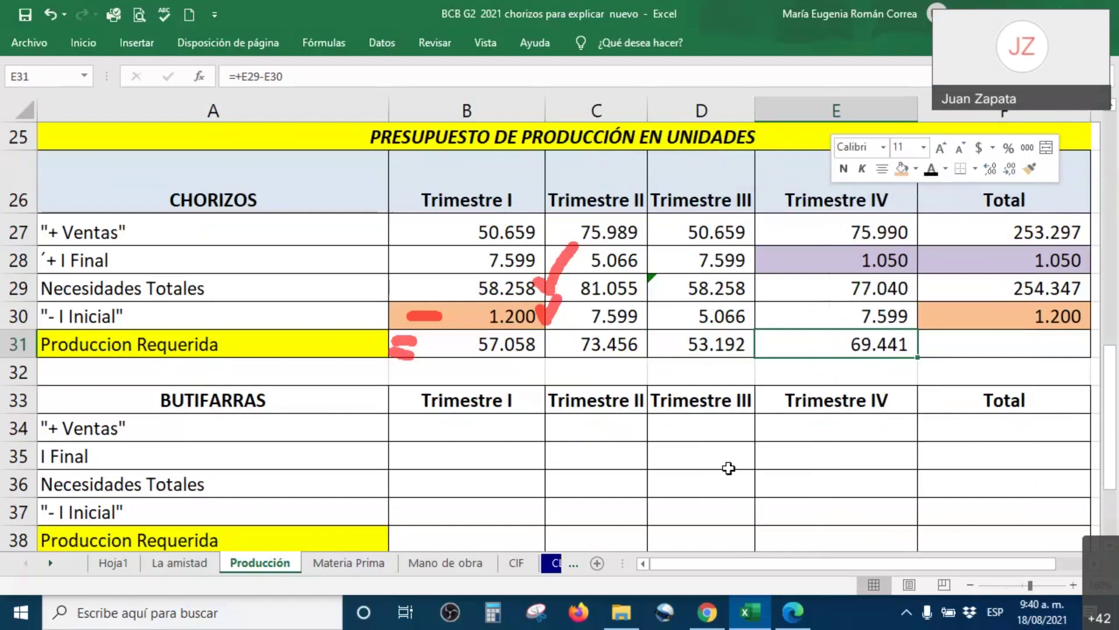
Apply the black font color to the Total Produccion Requerida in F31 and inspect its formula =+F29-F30
left_click(987, 351)
right_click(985, 352)
left_click(856, 169)
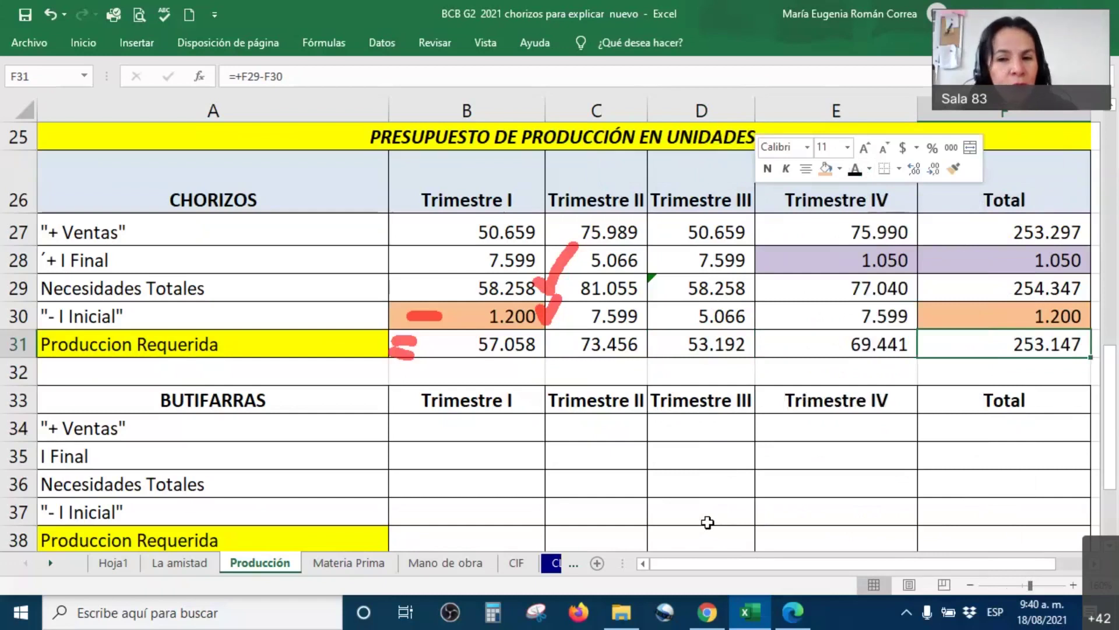
double_click(1025, 348)
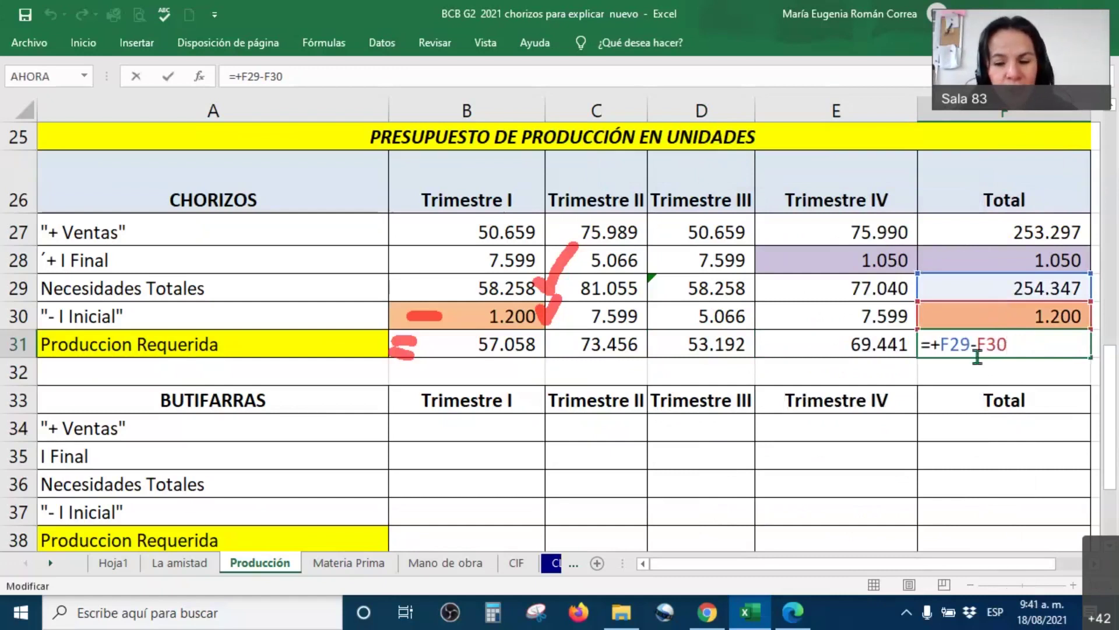
key("Return")
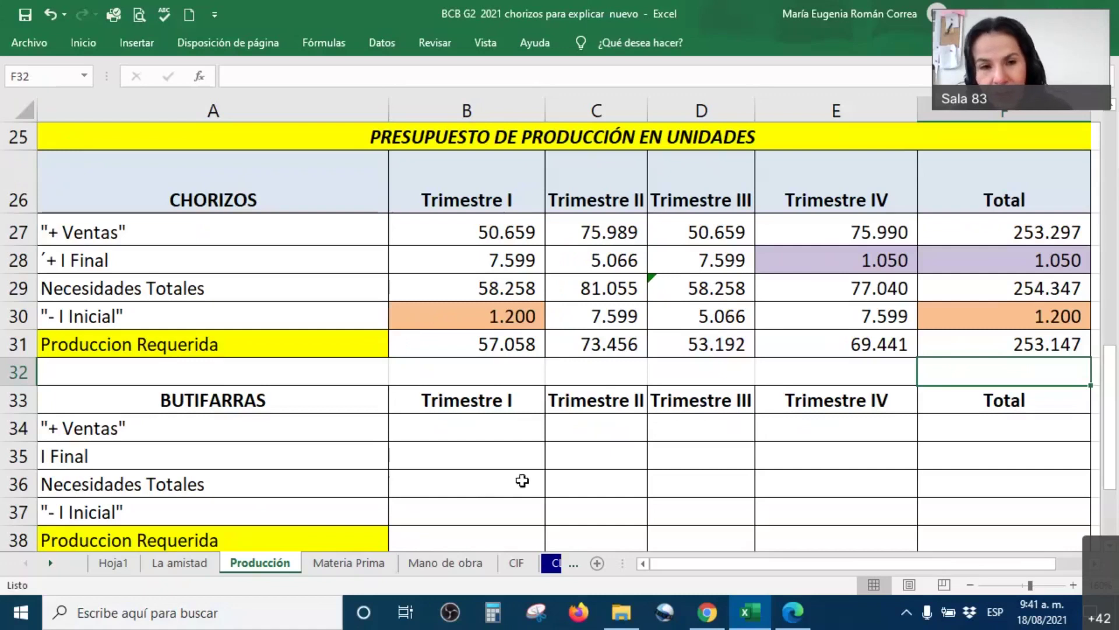
Inspect the formula behind the Total Produccion Requerida in F31, leaving it as entered
double_click(990, 348)
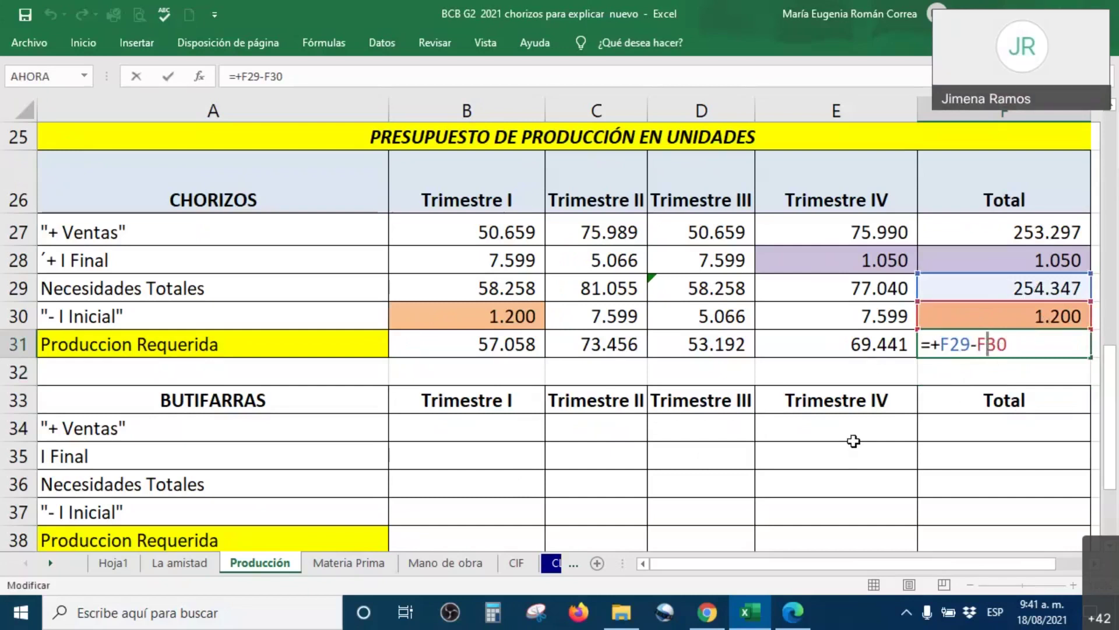
key("Return")
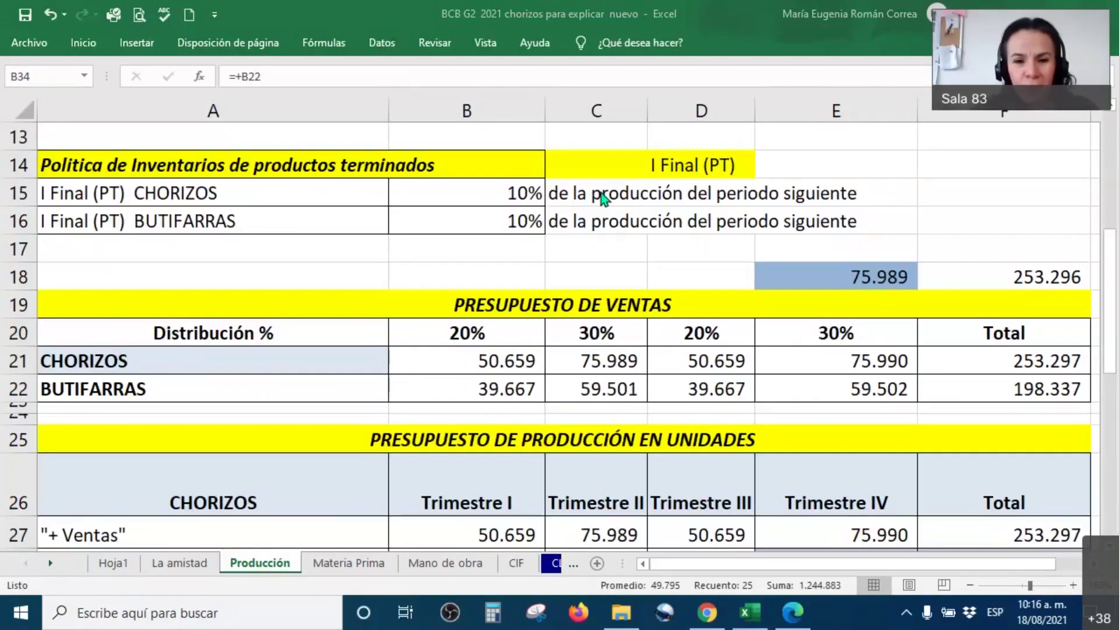
Apply the black font color to the butifarras production budget range B34:F38
scroll(408, 288, "down", 2)
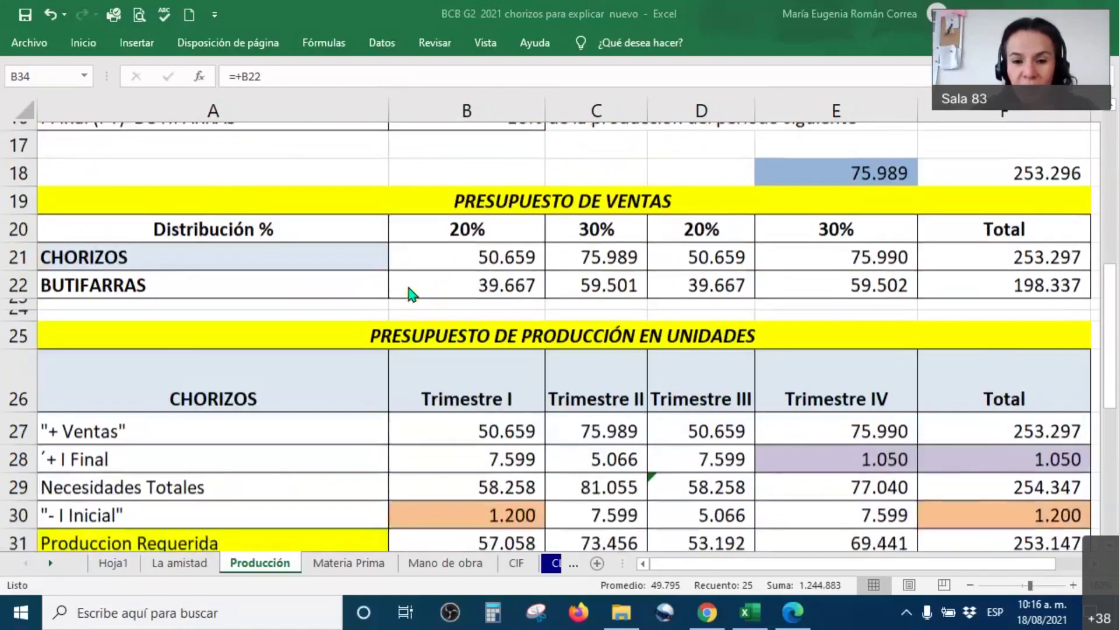
scroll(408, 288, "down", 4)
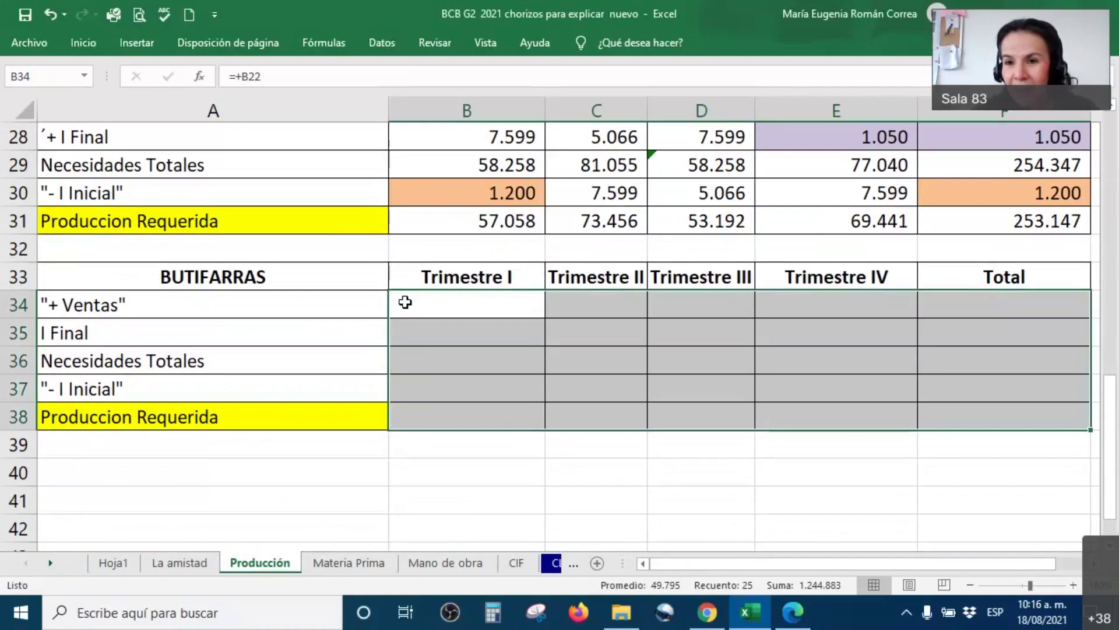
right_click(405, 302)
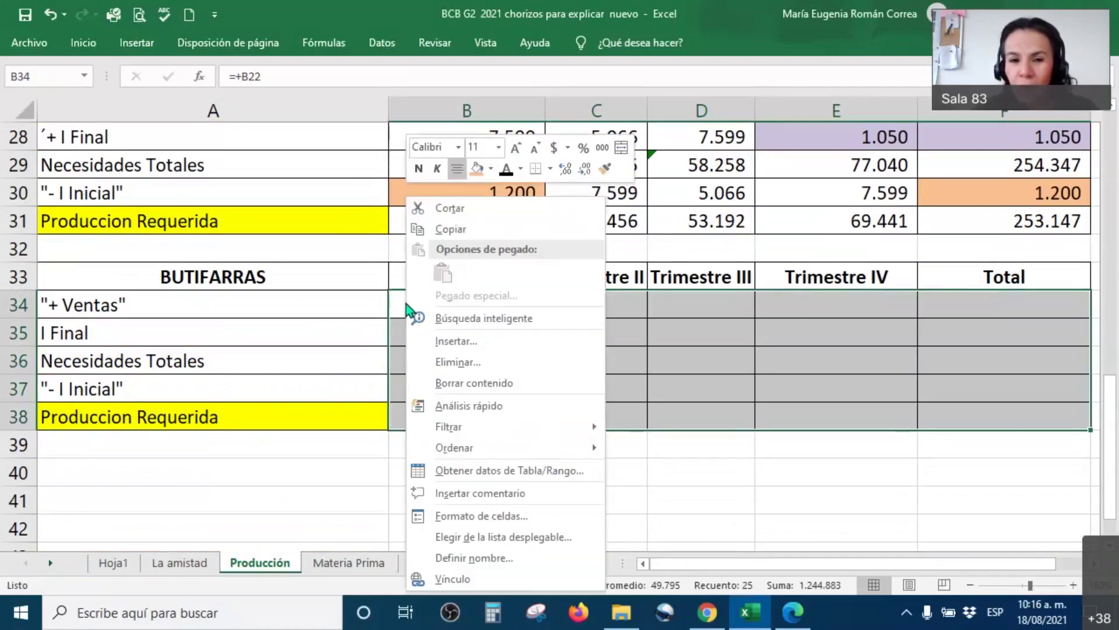
left_click(505, 168)
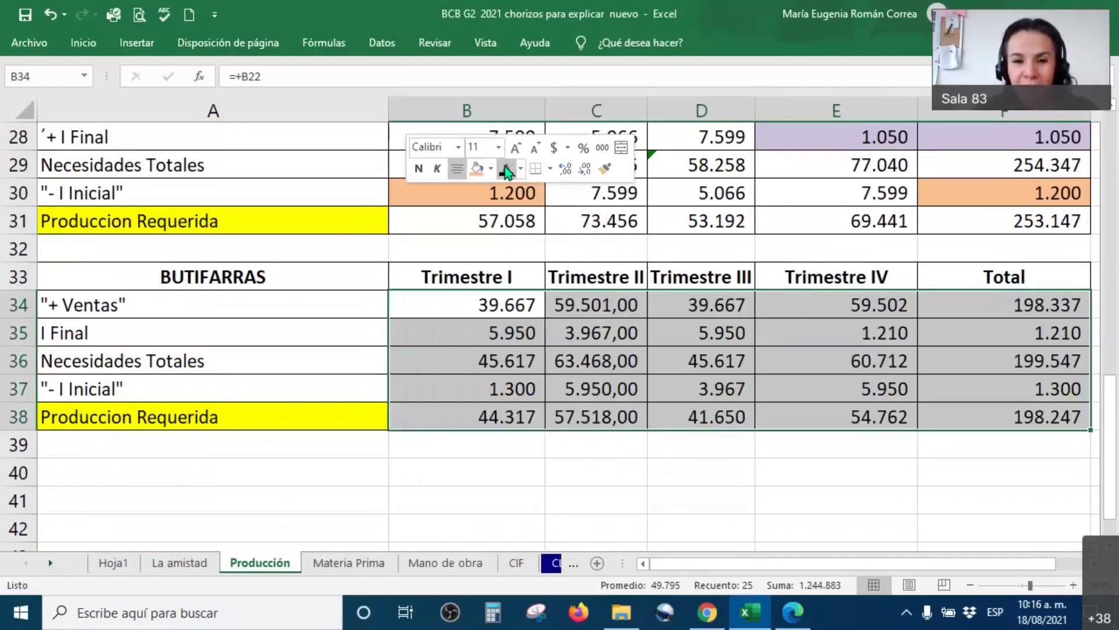
Remove the decimals from the butifarras budget figures in B34:F38
right_click(444, 331)
left_click(625, 169)
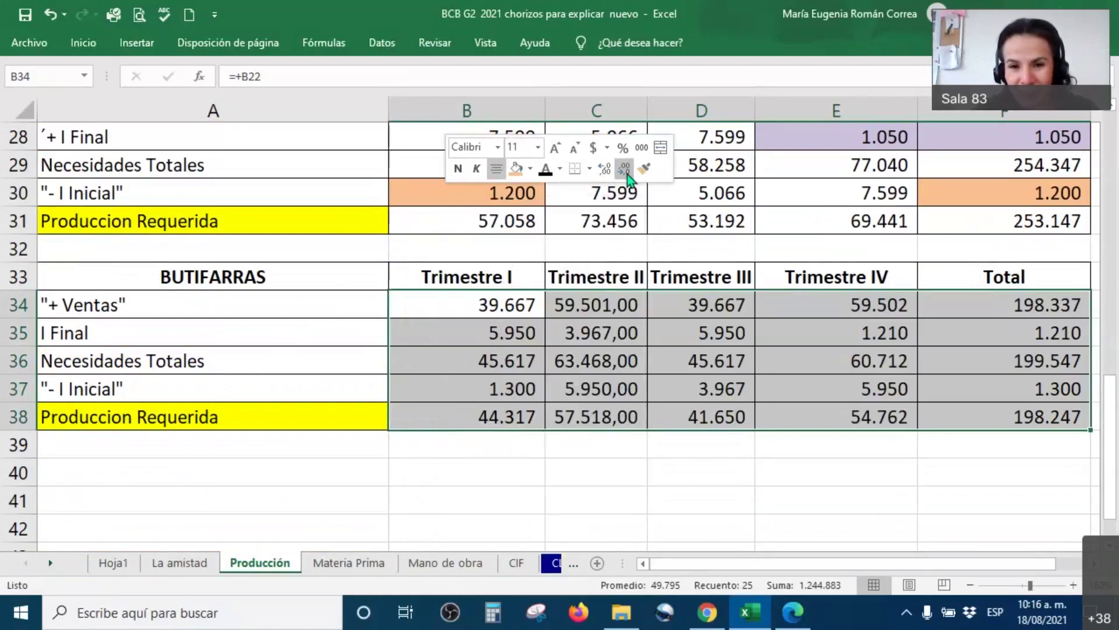
left_click(605, 170)
left_click(626, 170)
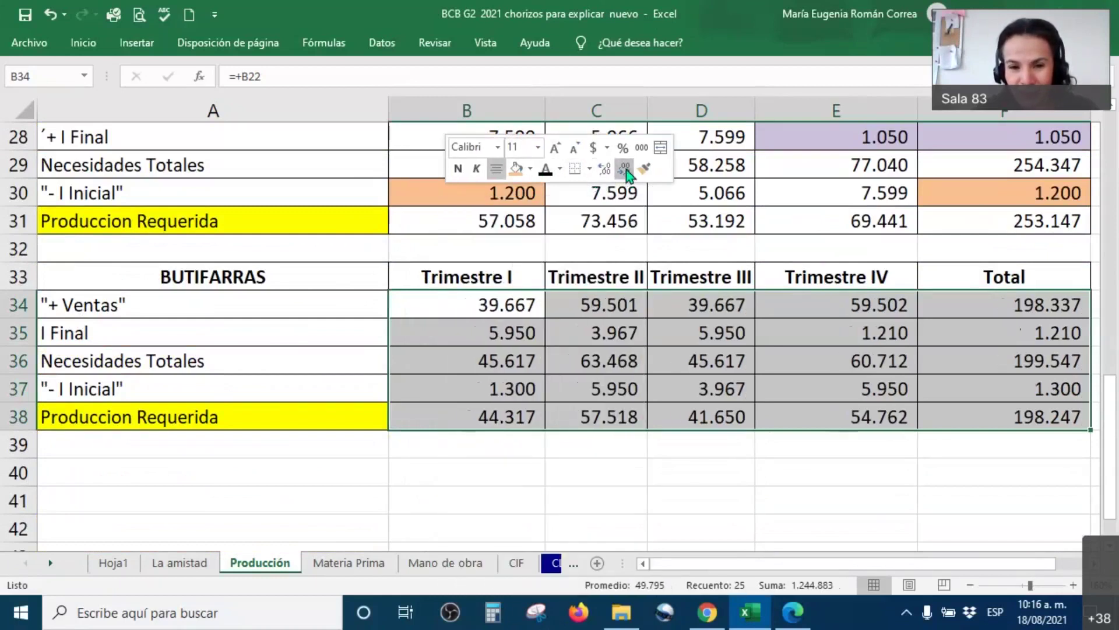
left_click(414, 462)
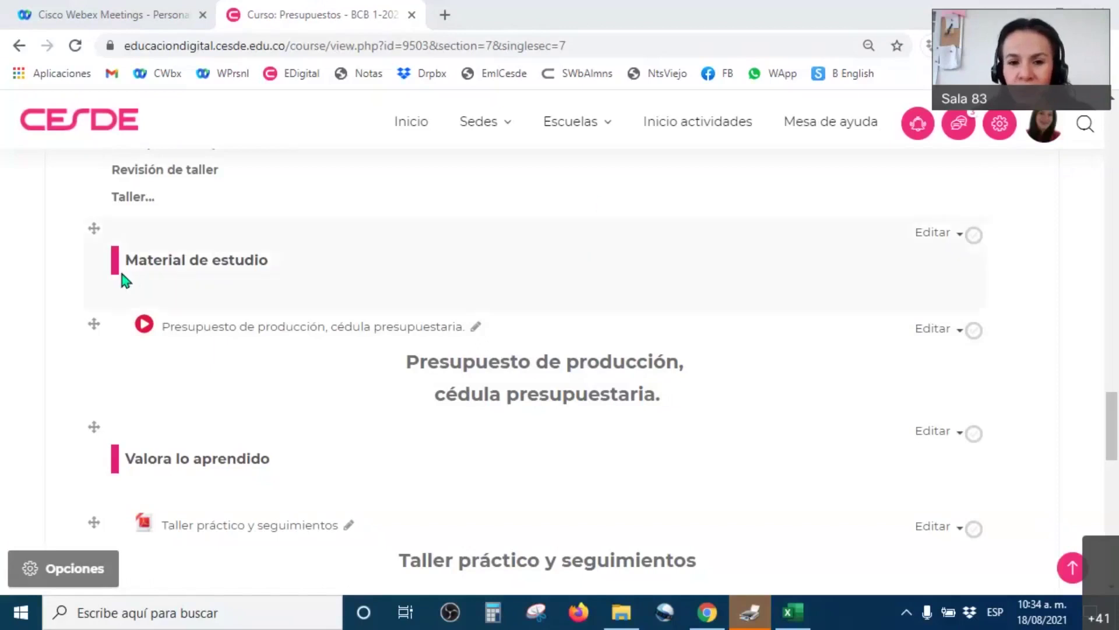
On the Sesión 7 course page in Chrome, outline the Material de estudio section in red and add a check mark to it
scroll(137, 265, "up", 9)
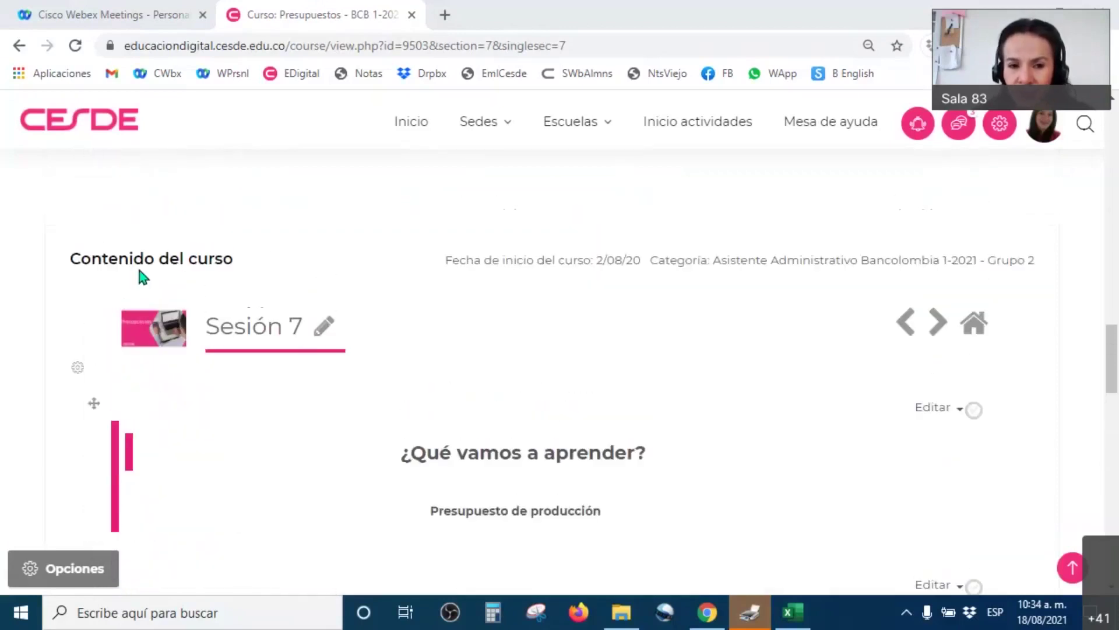
scroll(285, 309, "down", 8)
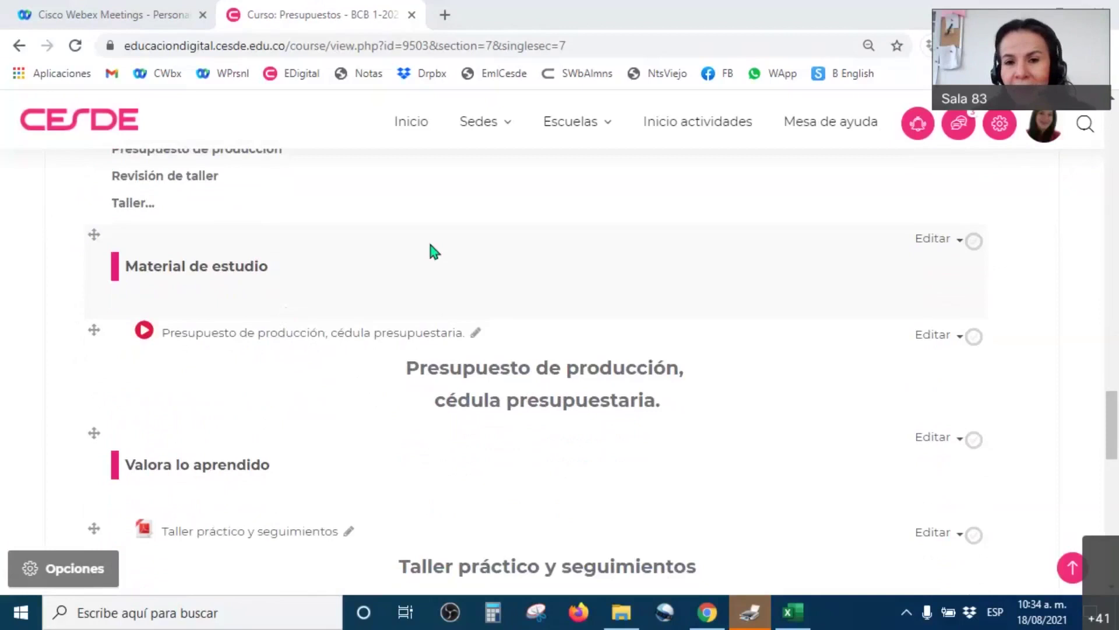
mouse_move(91, 240)
left_mouse_down()
mouse_move(126, 403)
mouse_move(236, 430)
left_mouse_up()
mouse_move(315, 434)
left_mouse_down()
mouse_move(793, 390)
mouse_move(541, 250)
mouse_move(106, 251)
left_mouse_up()
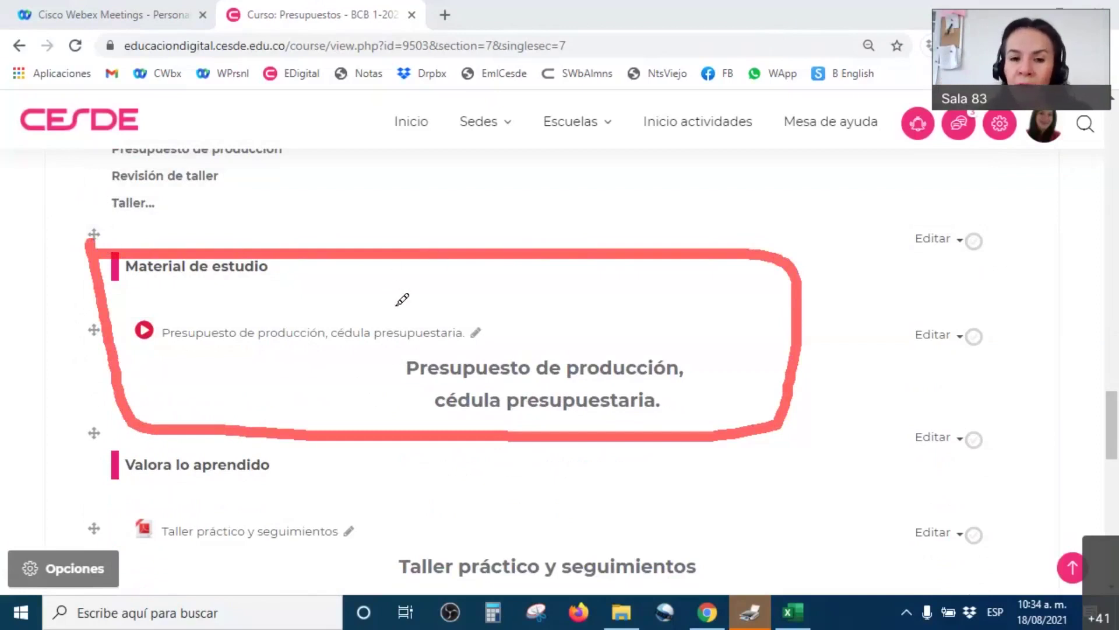
left_click_drag(383, 280, 657, 138)
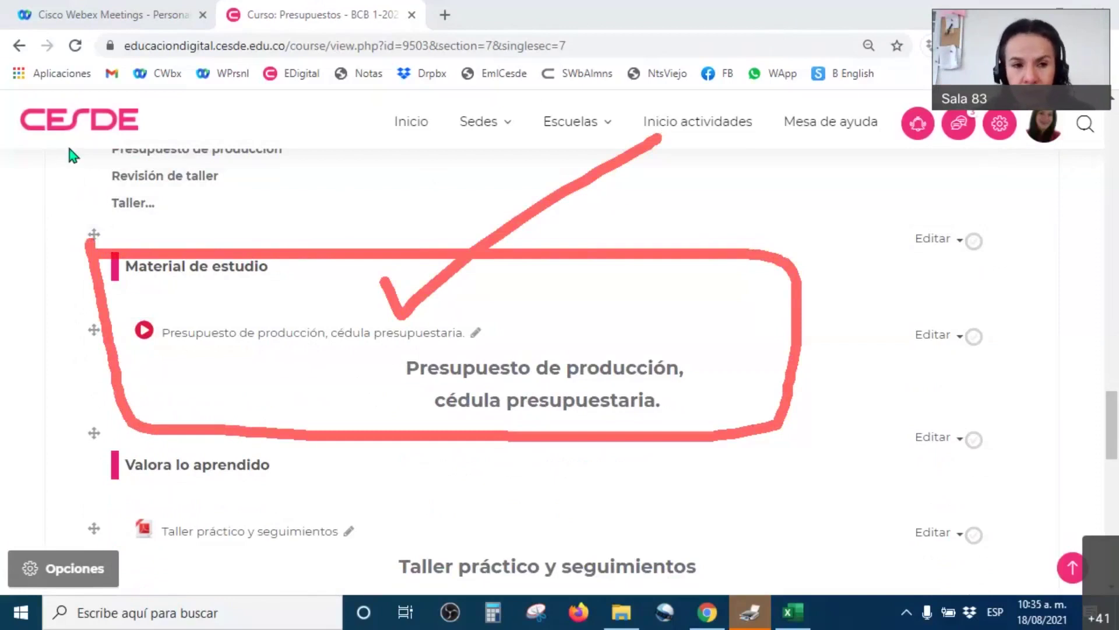
Outline the Taller práctico y seguimientos item under Valora lo aprendido with a red annotation
scroll(219, 271, "down", 4)
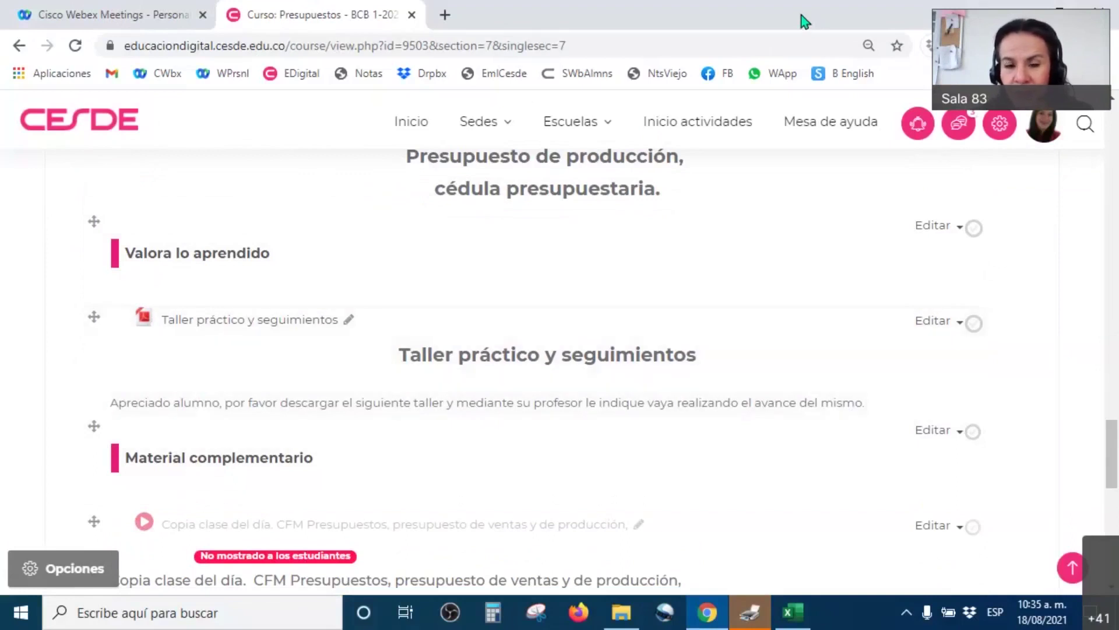
left_click_drag(109, 276, 227, 390)
mouse_move(367, 387)
left_mouse_down()
mouse_move(629, 266)
mouse_move(174, 266)
mouse_move(113, 277)
left_mouse_up()
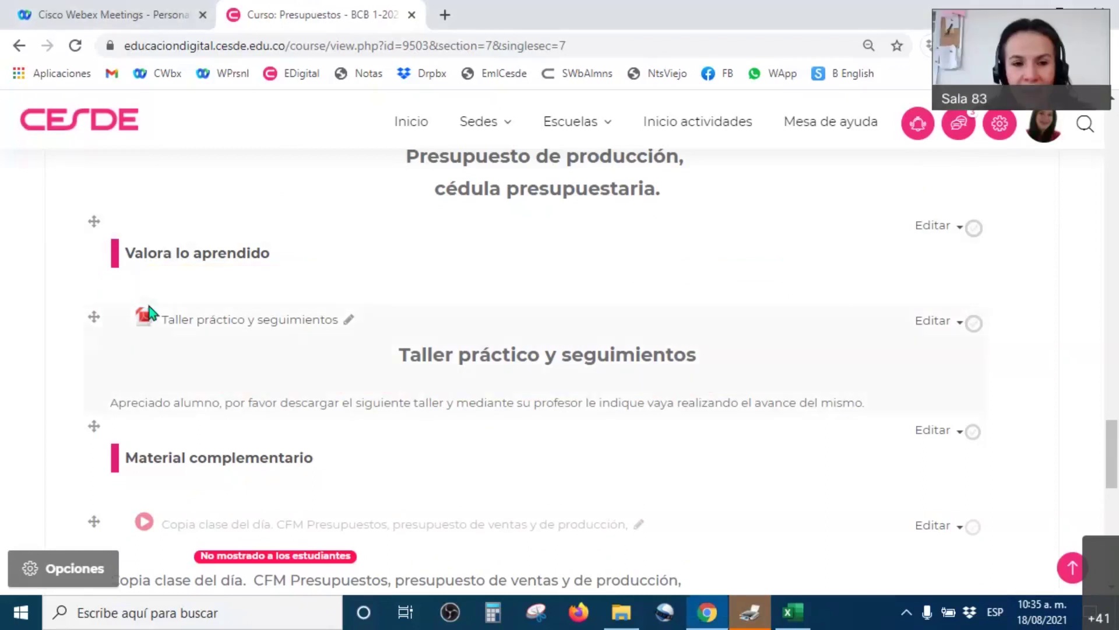
Open the workshop PDF BCB G2 Seguimiento Bolsos taller seguimiento 1 2021, maximize its window and zoom page 1 to 82%
left_click(168, 324)
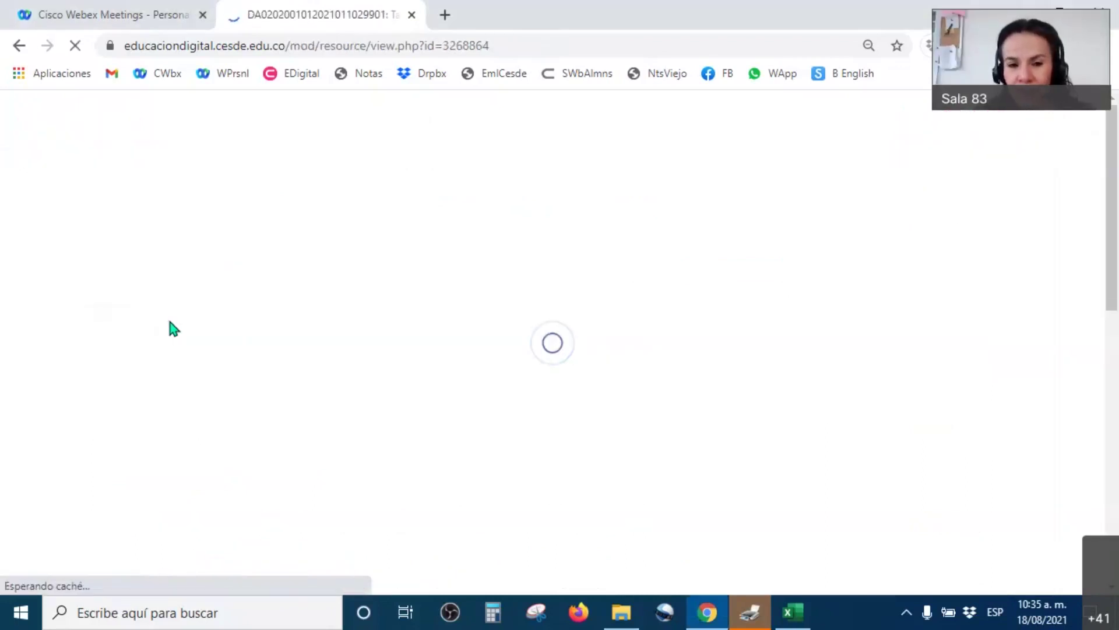
scroll(449, 440, "down", 6)
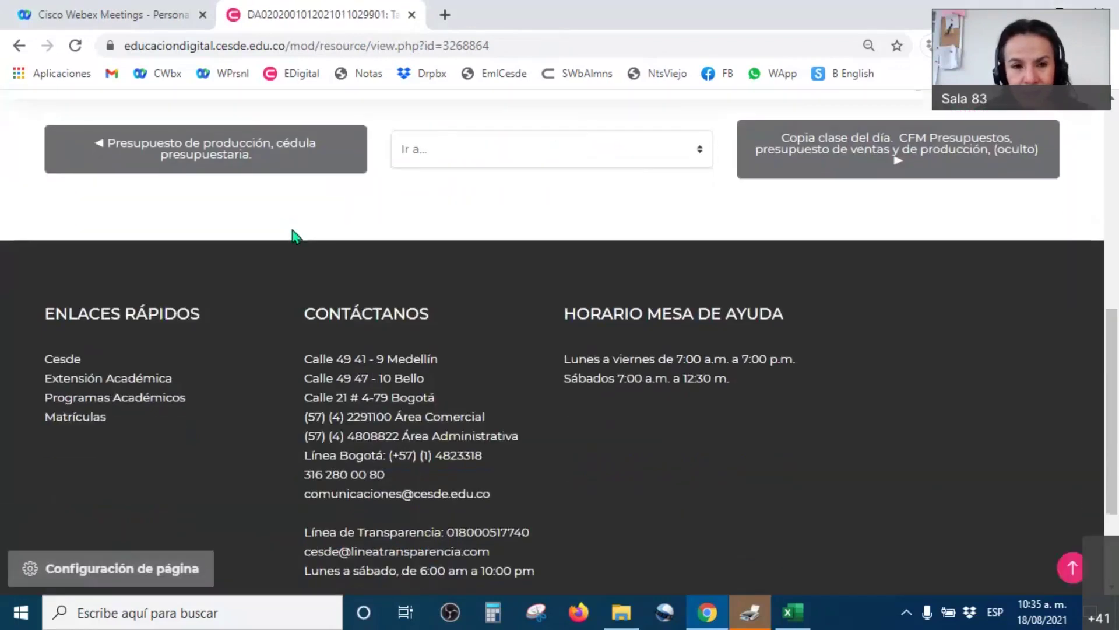
scroll(288, 255, "up", 3)
left_click(333, 239)
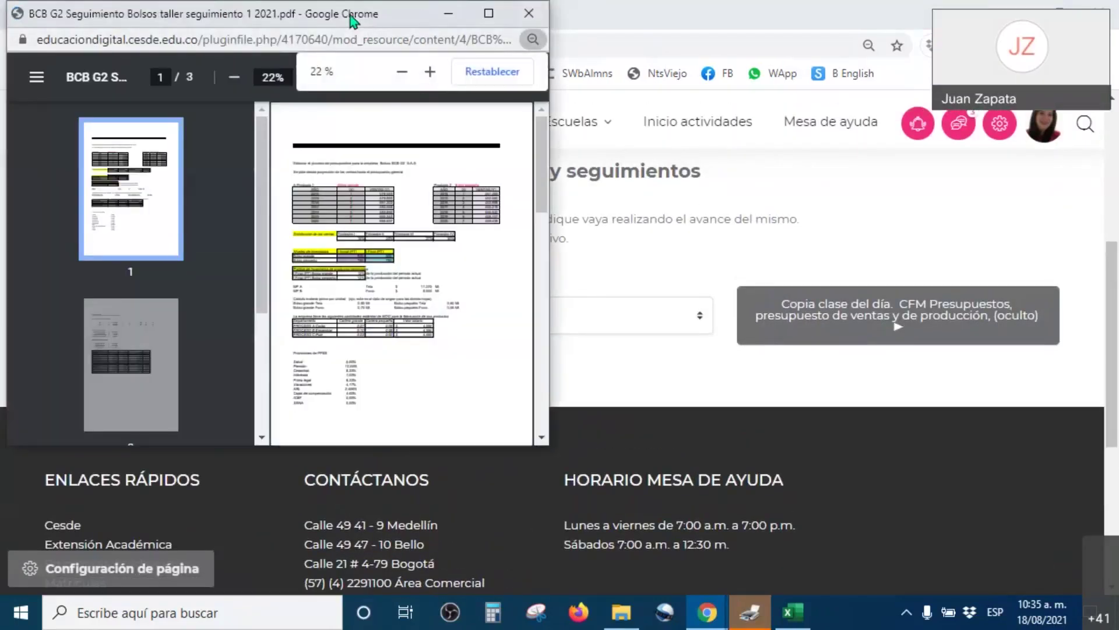
left_click_drag(351, 15, 444, 184)
left_click(583, 191)
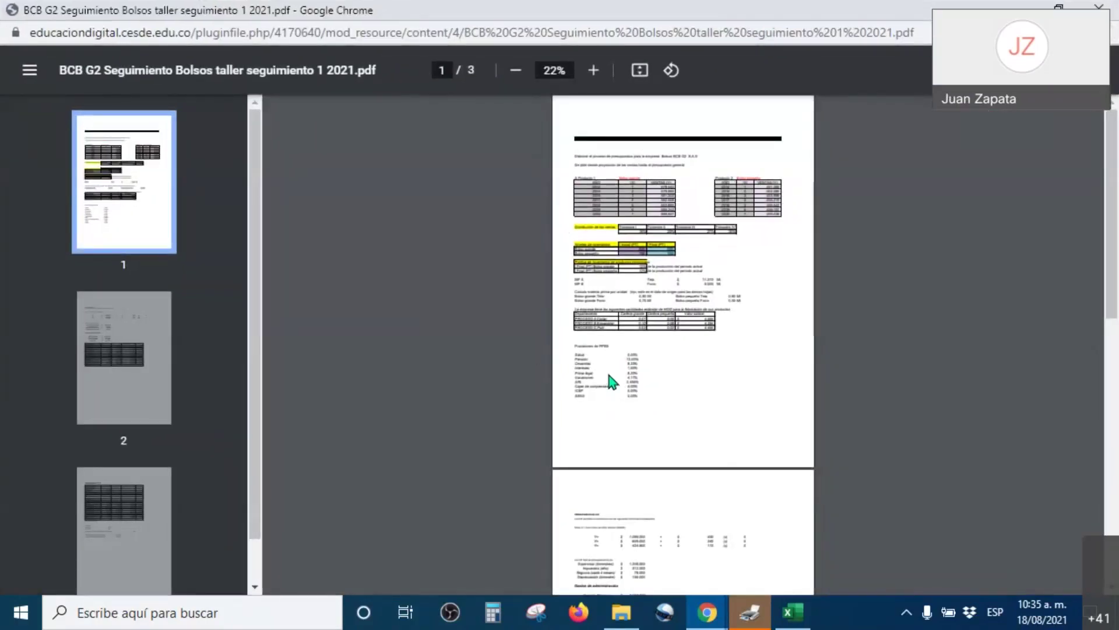
scroll(605, 368, "up", 5)
scroll(541, 391, "up", 10)
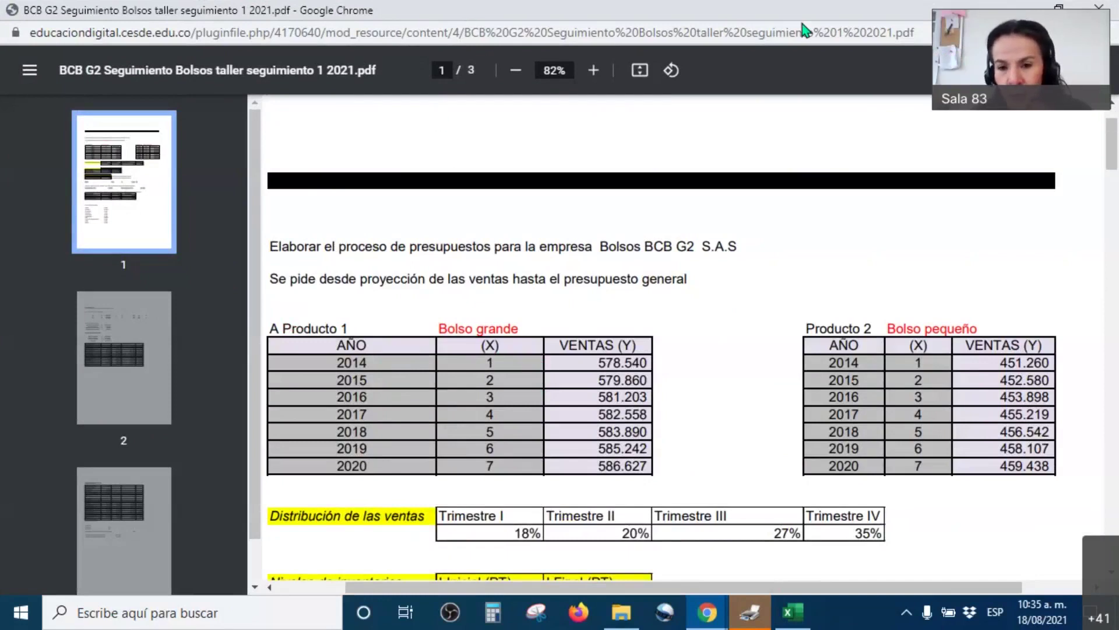
Add red check marks to the Bolso grande and Bolso pequeño sales tables and to the four quarters under Distribución de las ventas
left_click_drag(545, 313, 644, 240)
mouse_move(825, 300)
left_mouse_down()
mouse_move(862, 292)
mouse_move(909, 245)
left_mouse_up()
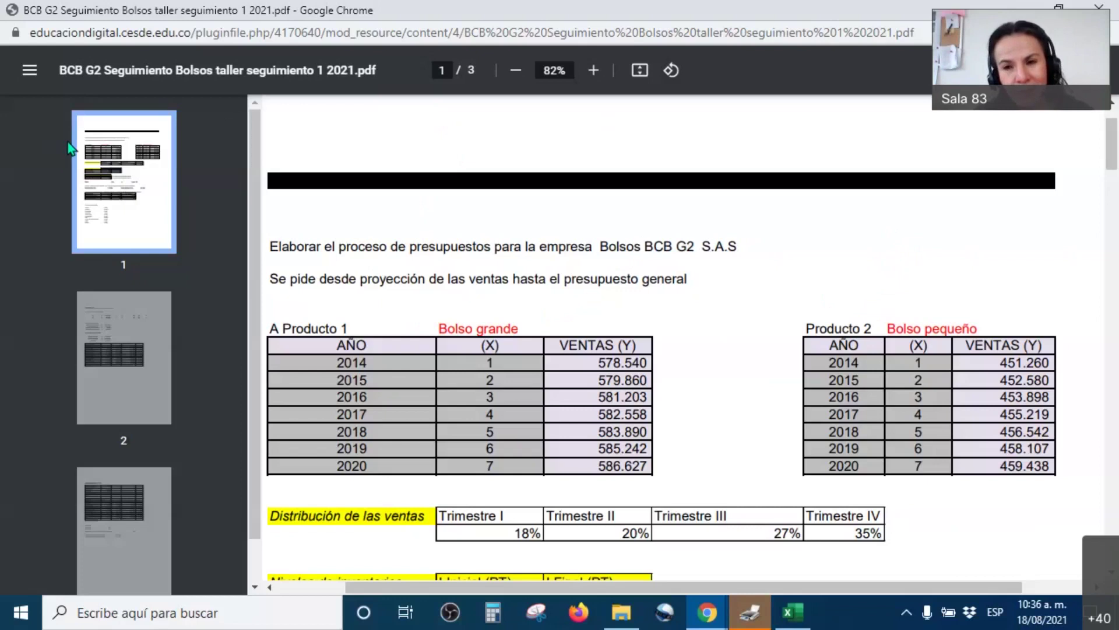
scroll(525, 303, "down", 5)
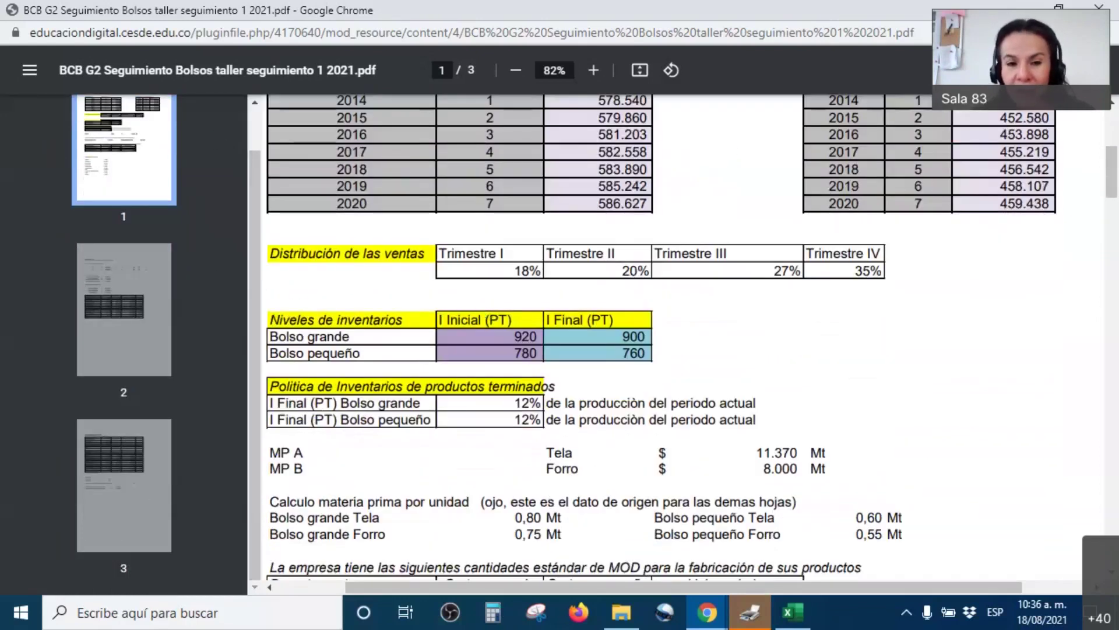
left_click_drag(461, 236, 545, 201)
left_click_drag(620, 236, 691, 200)
left_click_drag(712, 228, 750, 213)
mouse_move(822, 239)
left_mouse_down()
mouse_move(834, 252)
mouse_move(870, 220)
left_mouse_up()
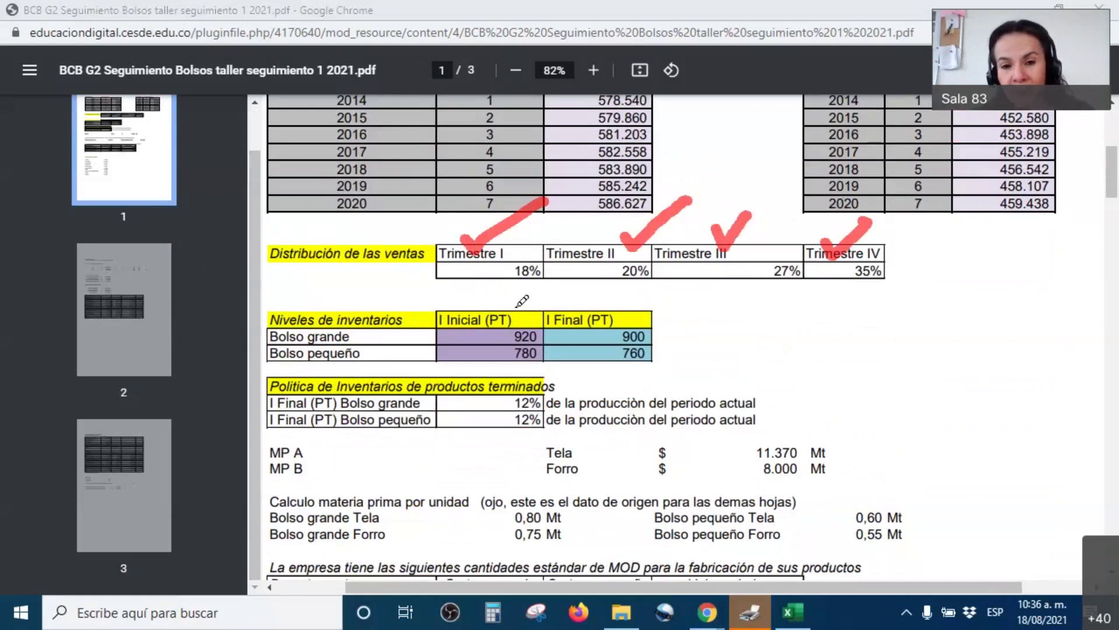
Check-mark the initial and final inventory levels and the inventory policy in red, and draw a line below the policy table
left_click_drag(468, 320, 503, 301)
left_click_drag(611, 309, 656, 287)
mouse_move(441, 348)
left_mouse_down()
mouse_move(482, 327)
mouse_move(513, 292)
left_mouse_up()
left_click_drag(554, 347, 585, 327)
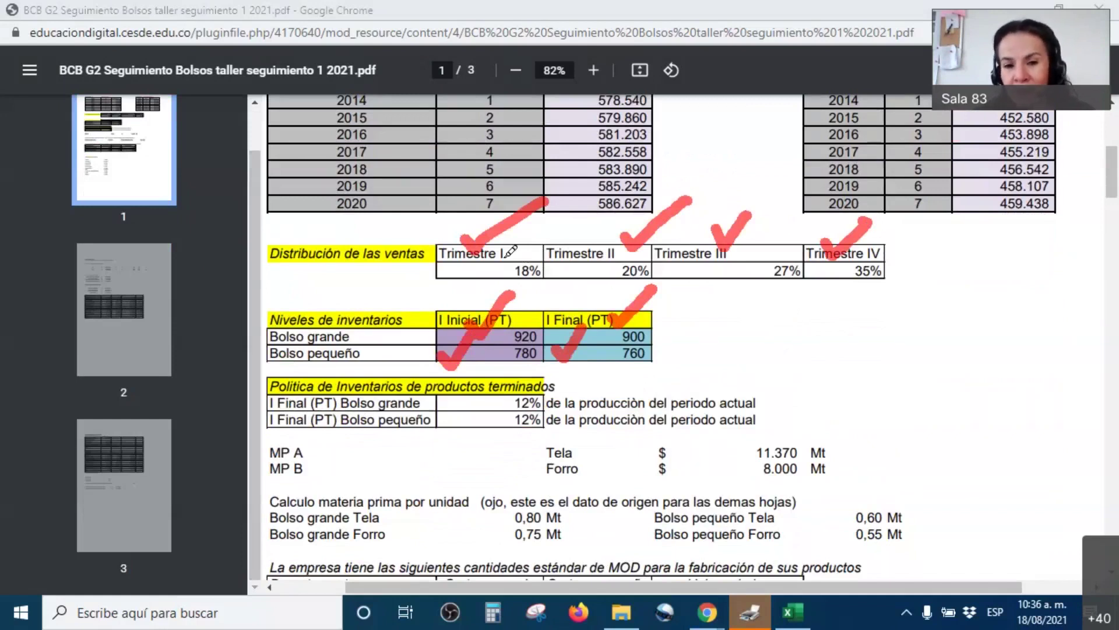
mouse_move(422, 380)
left_mouse_down()
mouse_move(450, 412)
mouse_move(509, 356)
left_mouse_up()
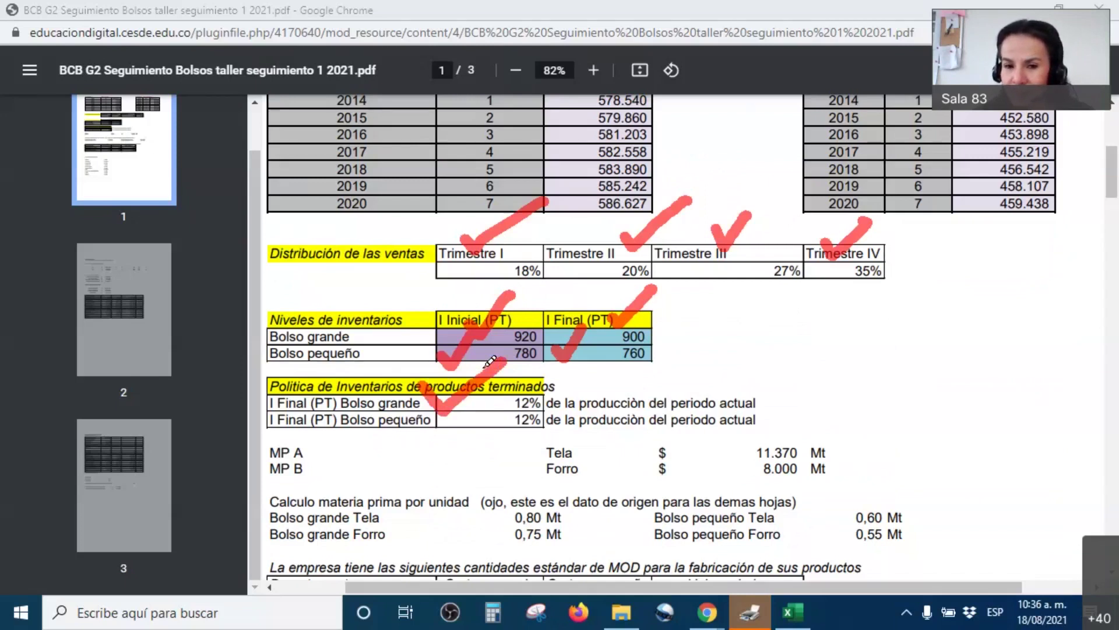
left_click_drag(252, 440, 937, 428)
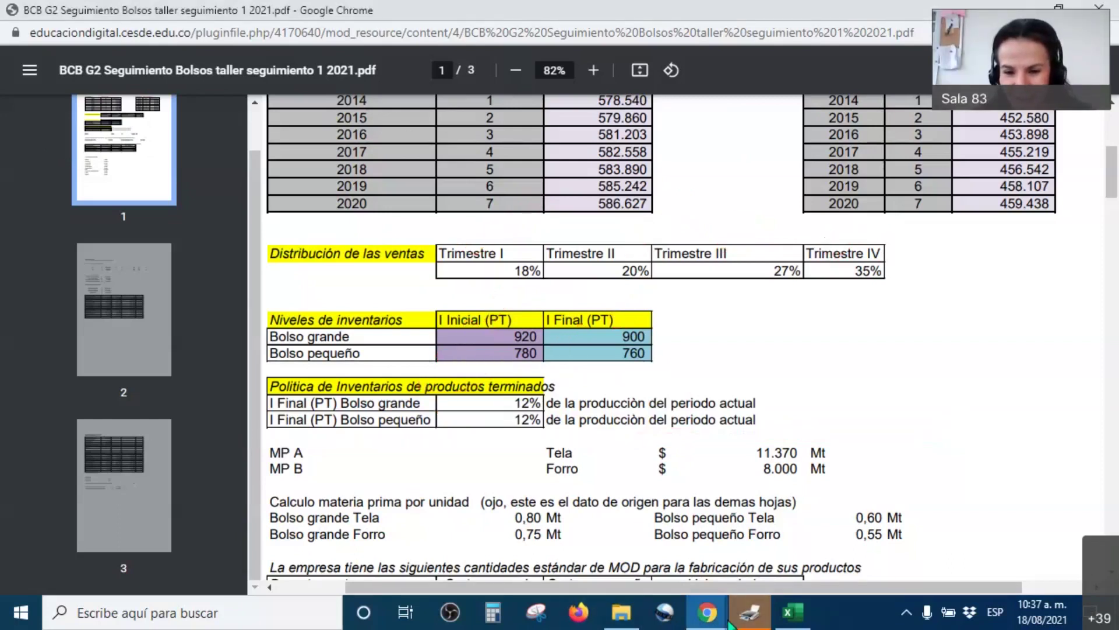
Return to the course site in Chrome and open Sesión 7 at its Material de estudio and Valora lo aprendido sections
left_click(708, 612)
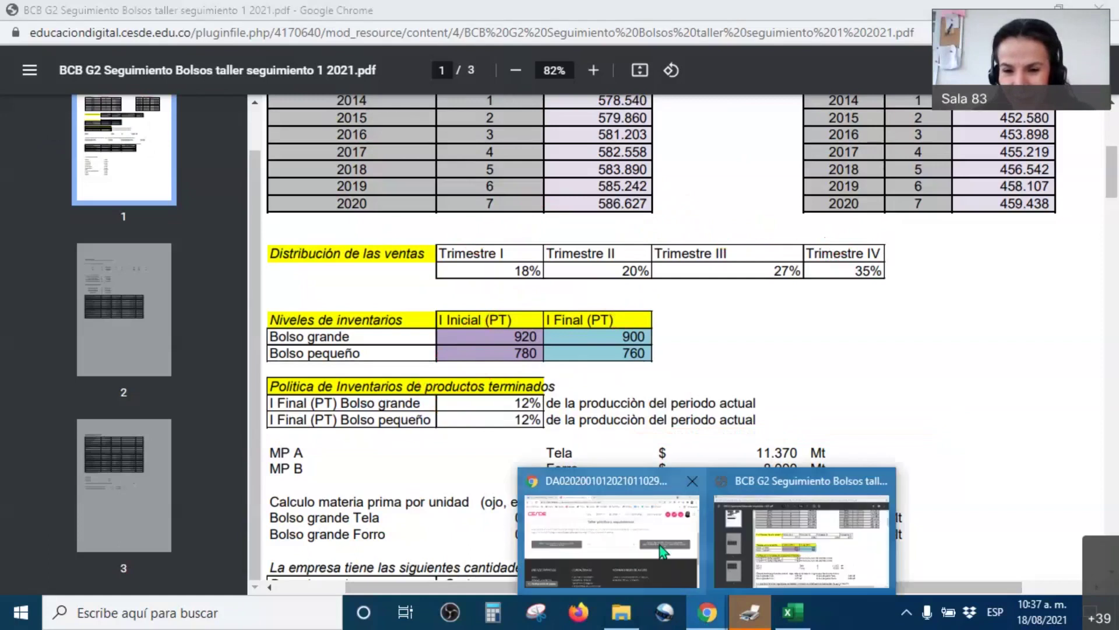
left_click(583, 545)
scroll(585, 350, "up", 5)
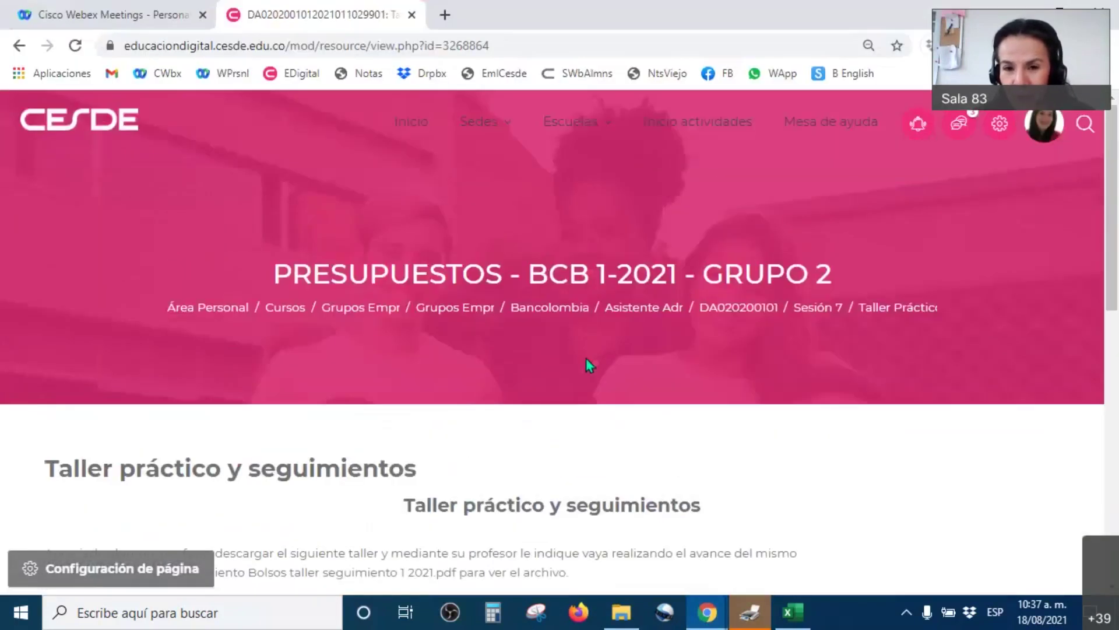
left_click(816, 314)
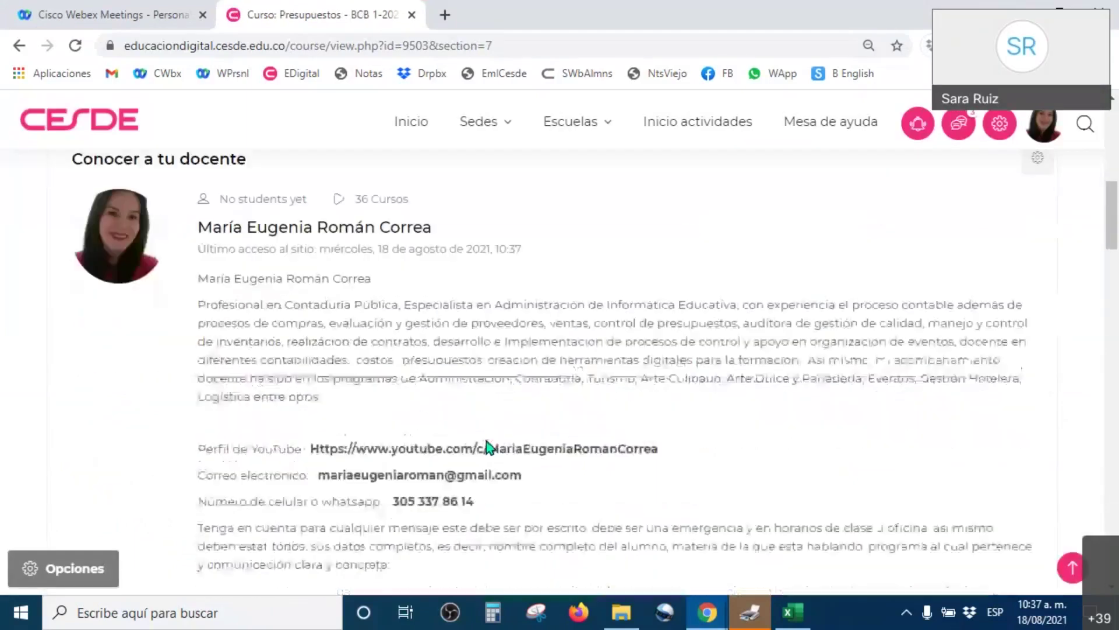
scroll(486, 441, "down", 10)
scroll(486, 448, "down", 6)
scroll(320, 332, "up", 3)
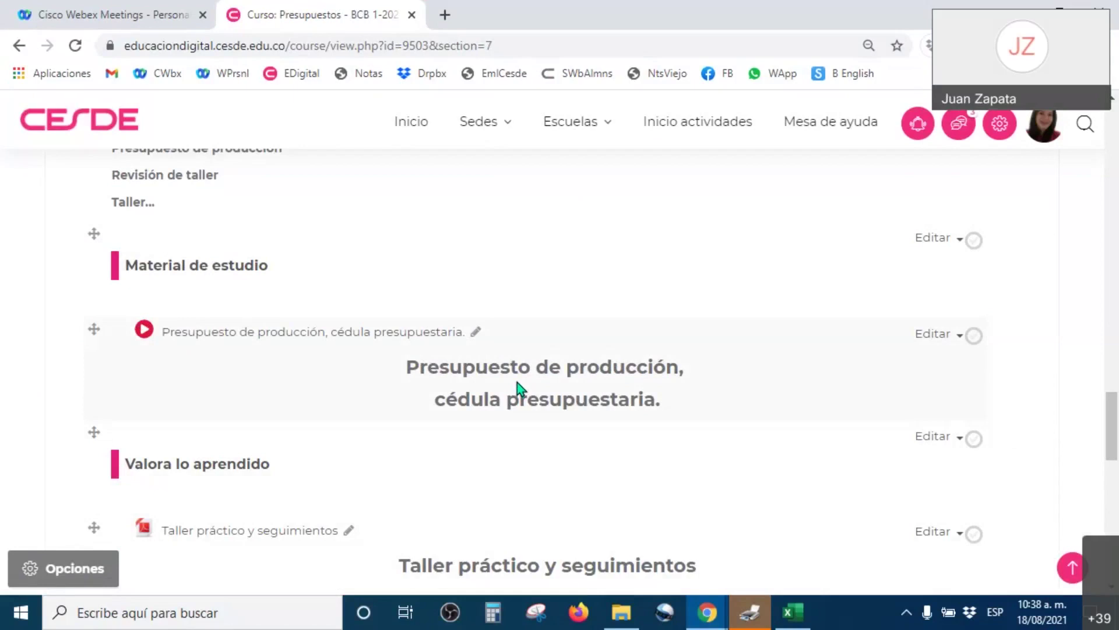
View the La amistad sales calculations sheet in Excel, and switch back to the sales history tables in the Bolsos workshop PDF
left_click(793, 622)
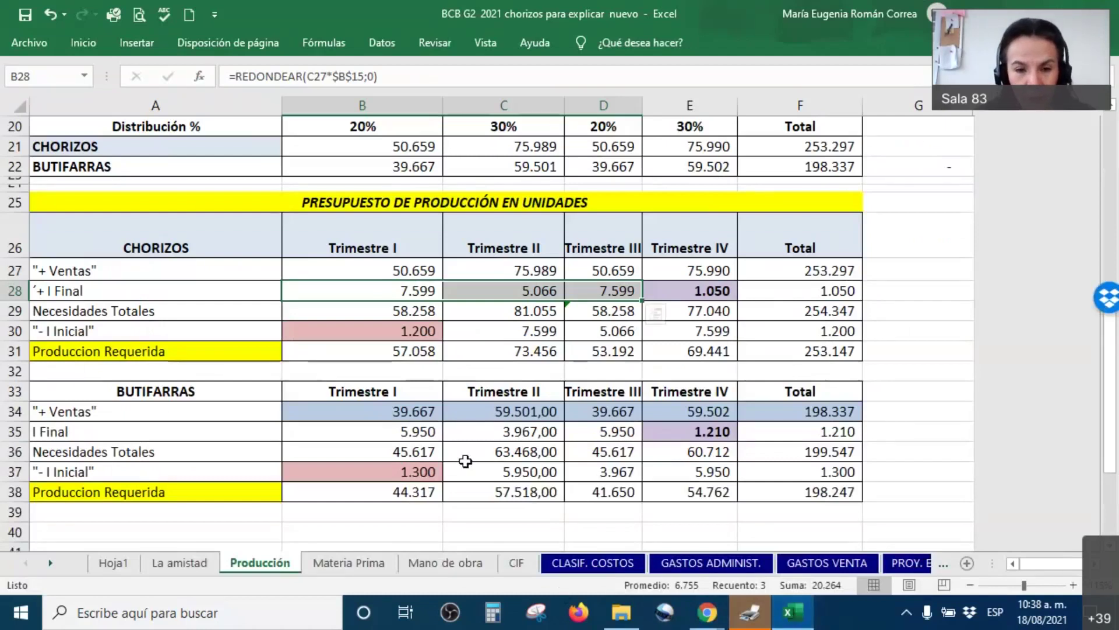
left_click(176, 563)
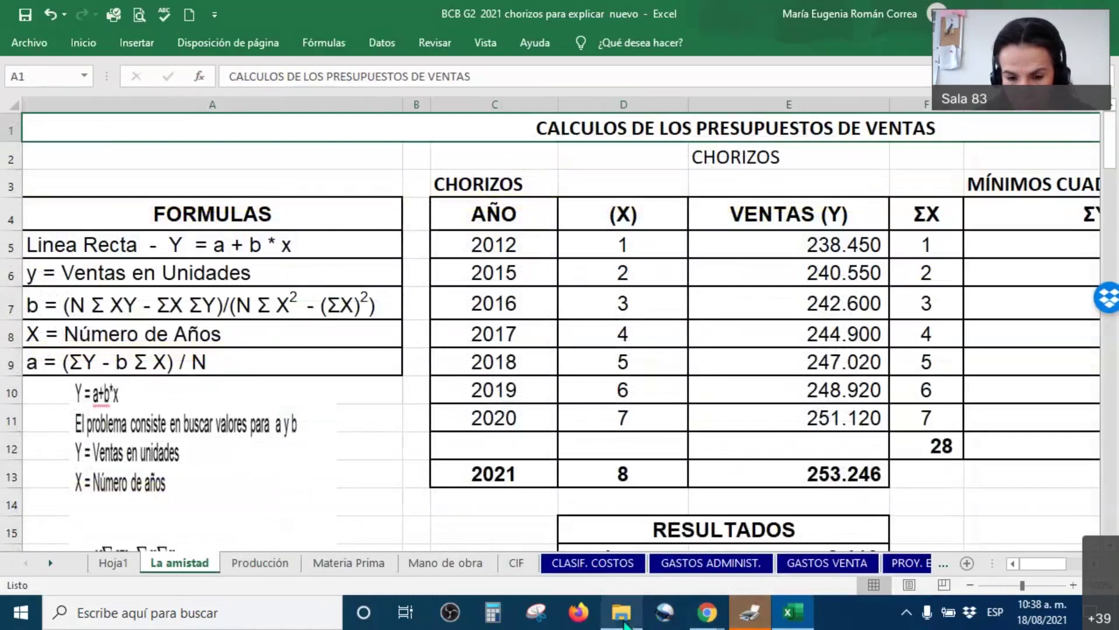
mouse_move(699, 618)
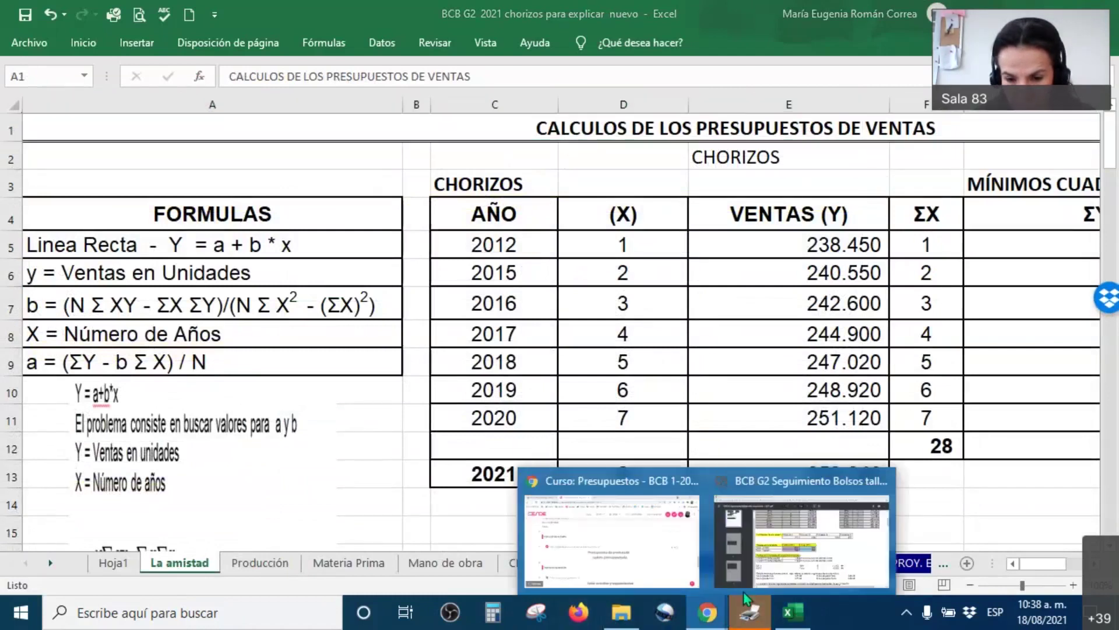
left_click(799, 560)
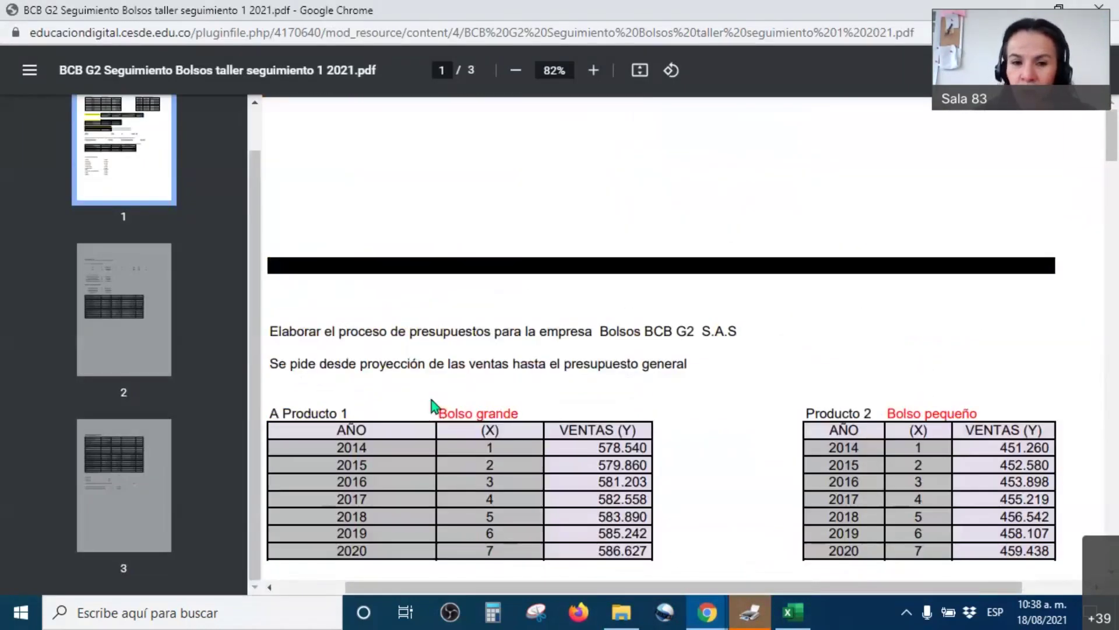
scroll(434, 396, "down", 2)
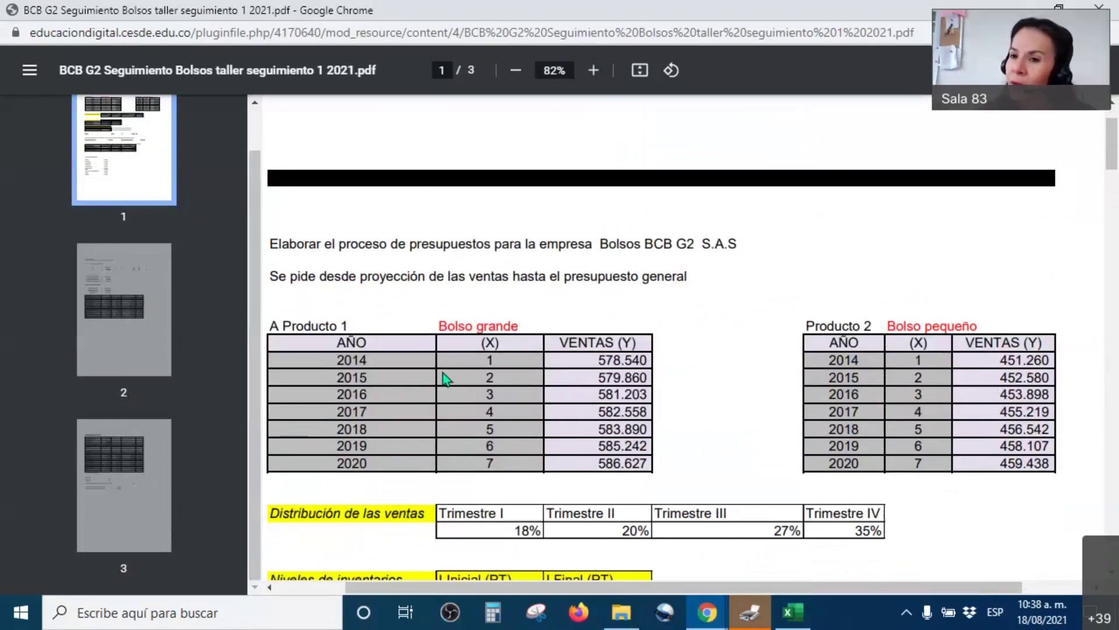
Check the blank Hoja1 sheet in Excel, and return to the Bolsos workshop PDF in Chrome to skim all three pages
left_click(792, 612)
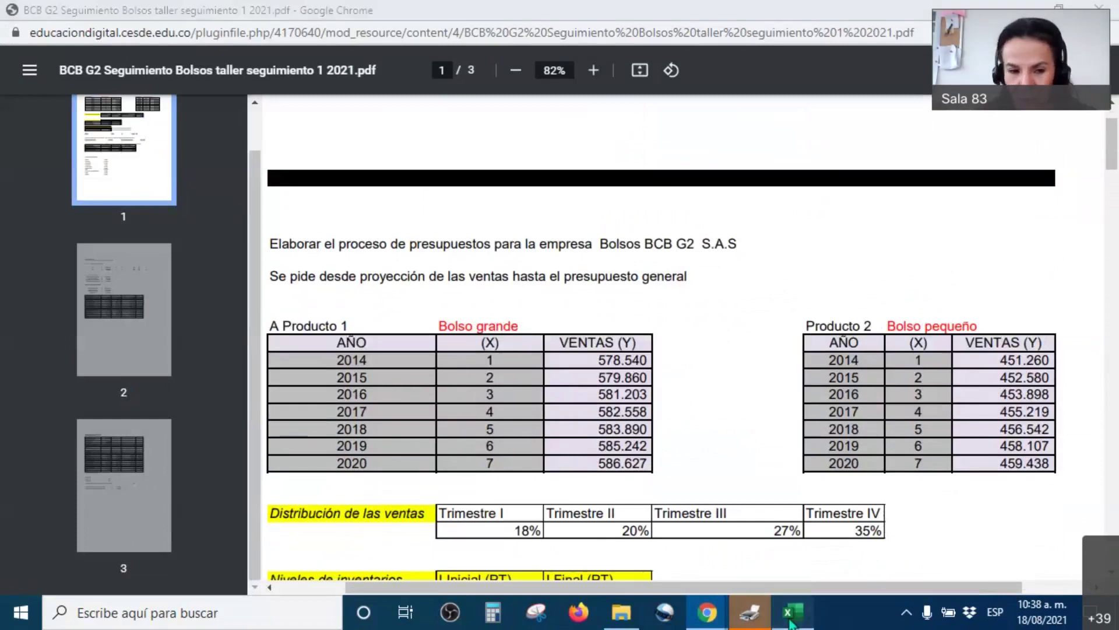
left_click(105, 563)
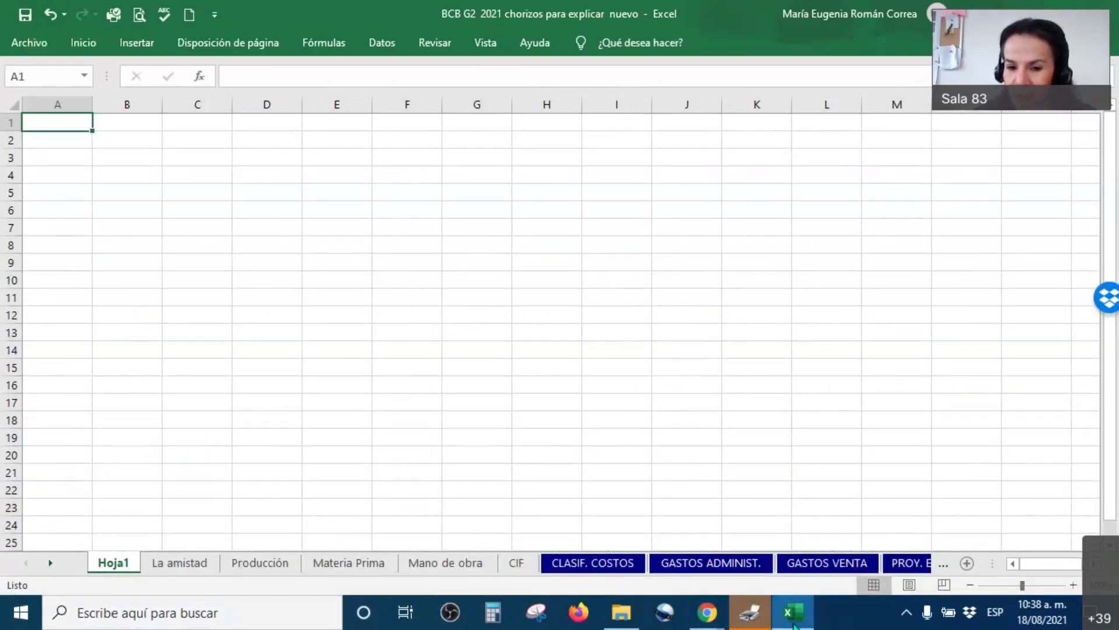
left_click(707, 612)
left_click(805, 546)
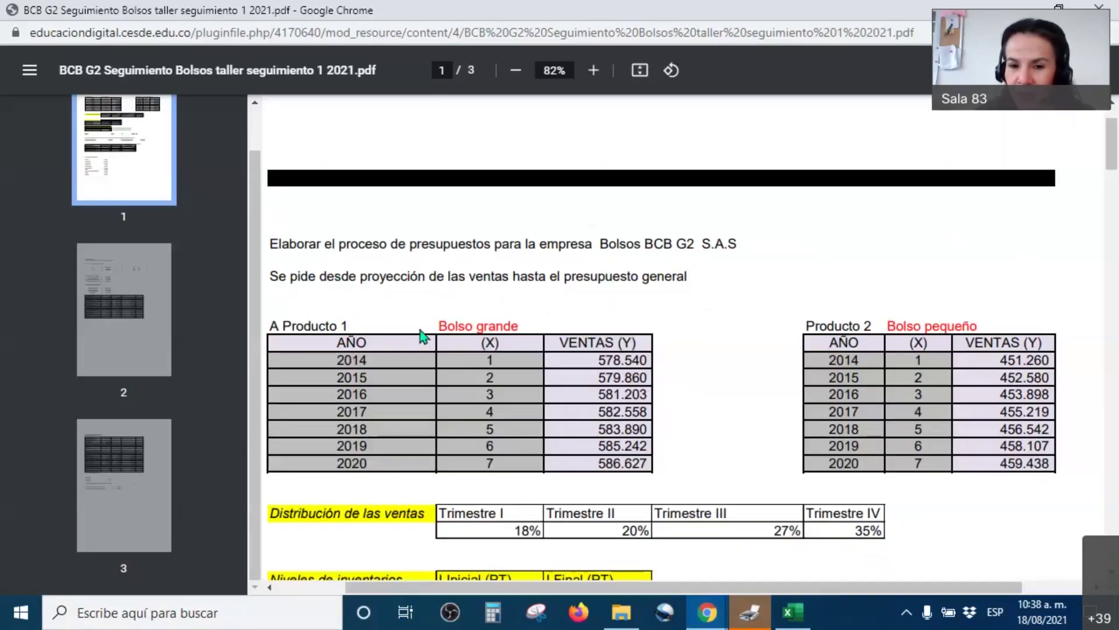
scroll(522, 315, "down", 15)
scroll(522, 314, "down", 15)
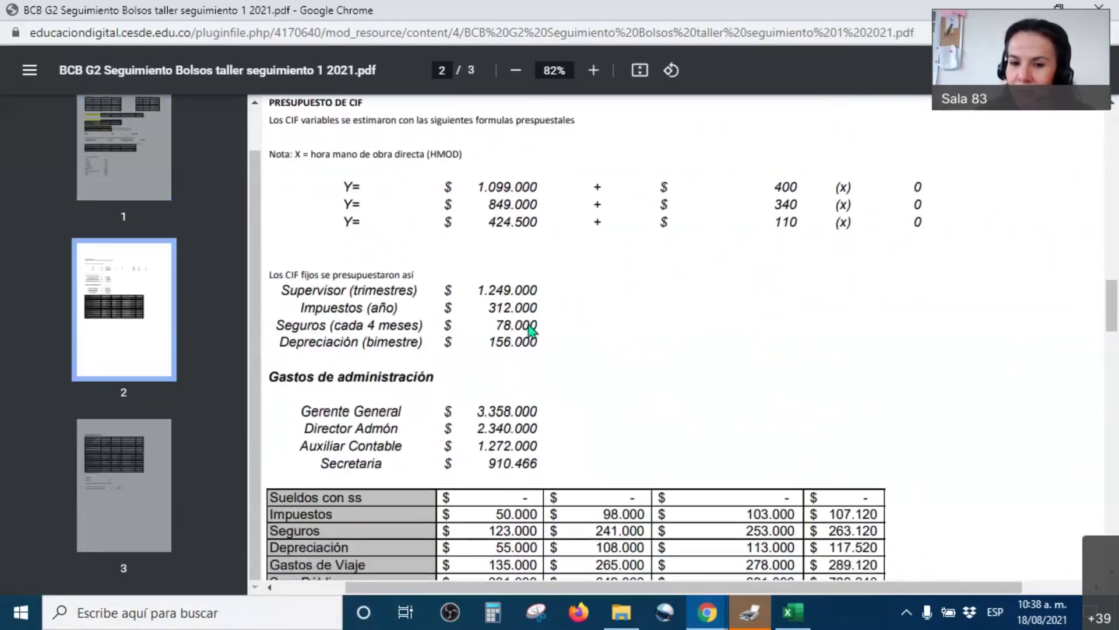
scroll(531, 327, "down", 15)
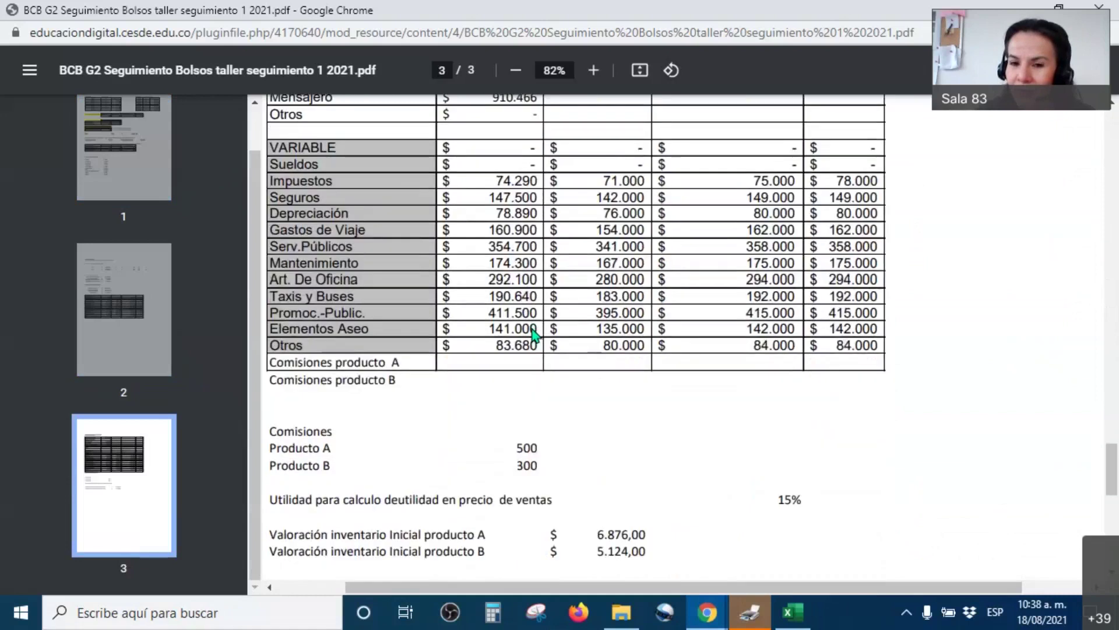
scroll(595, 277, "up", 20)
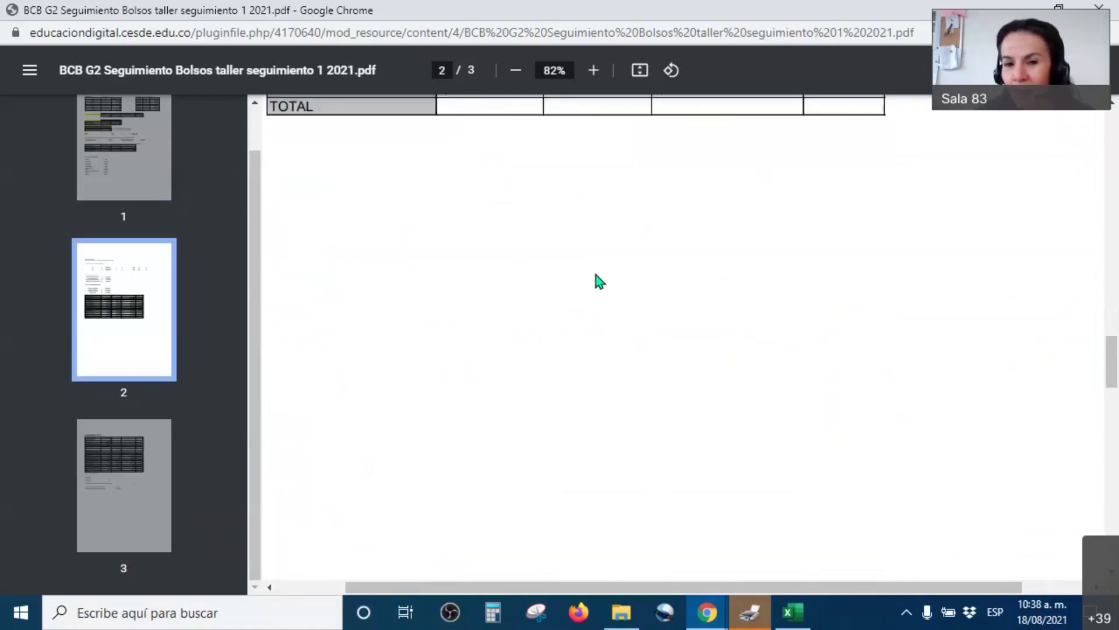
scroll(595, 279, "up", 5)
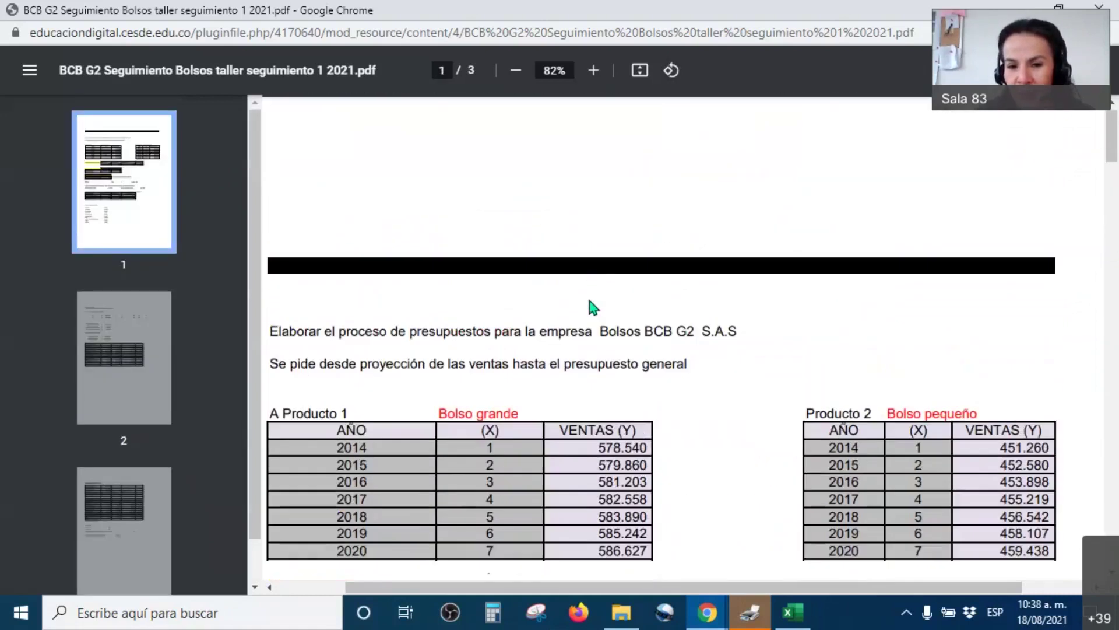
Point out the Bolso grande and Bolso pequeño sales tables and the Distribución de las ventas row by selecting their text
scroll(589, 299, "down", 3)
left_click_drag(356, 264, 967, 377)
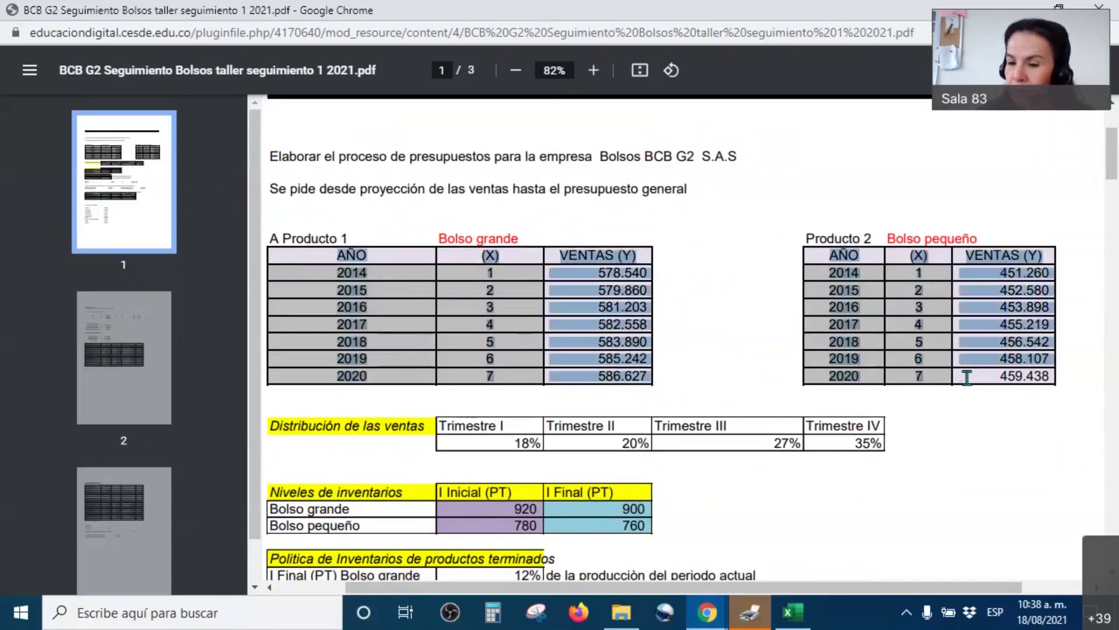
scroll(326, 248, "down", 3)
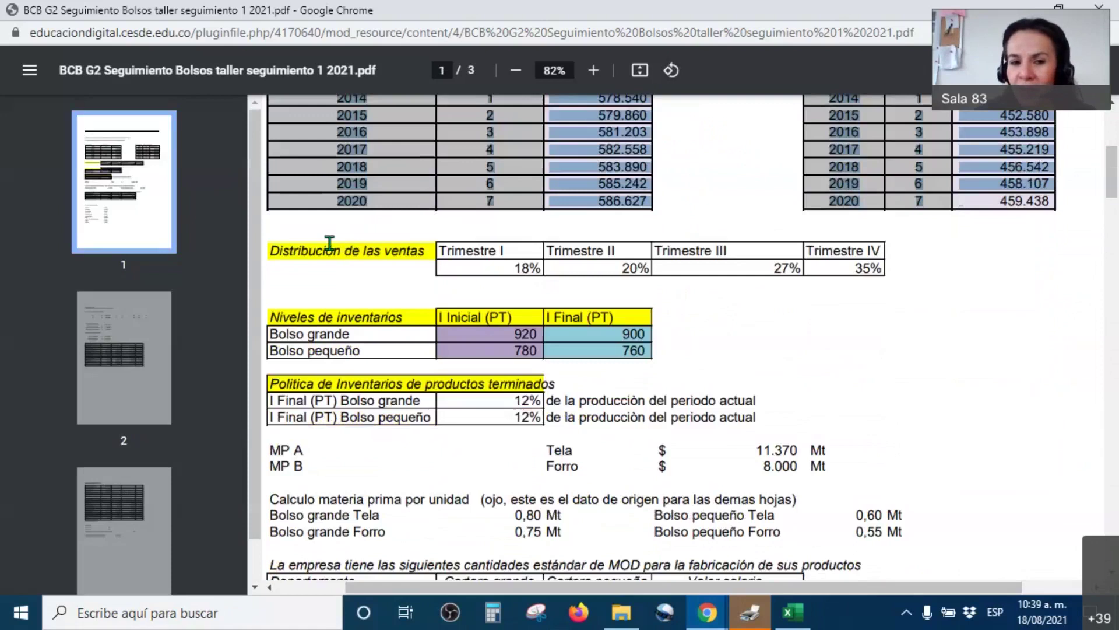
left_click(281, 249)
left_click_drag(282, 249, 876, 270)
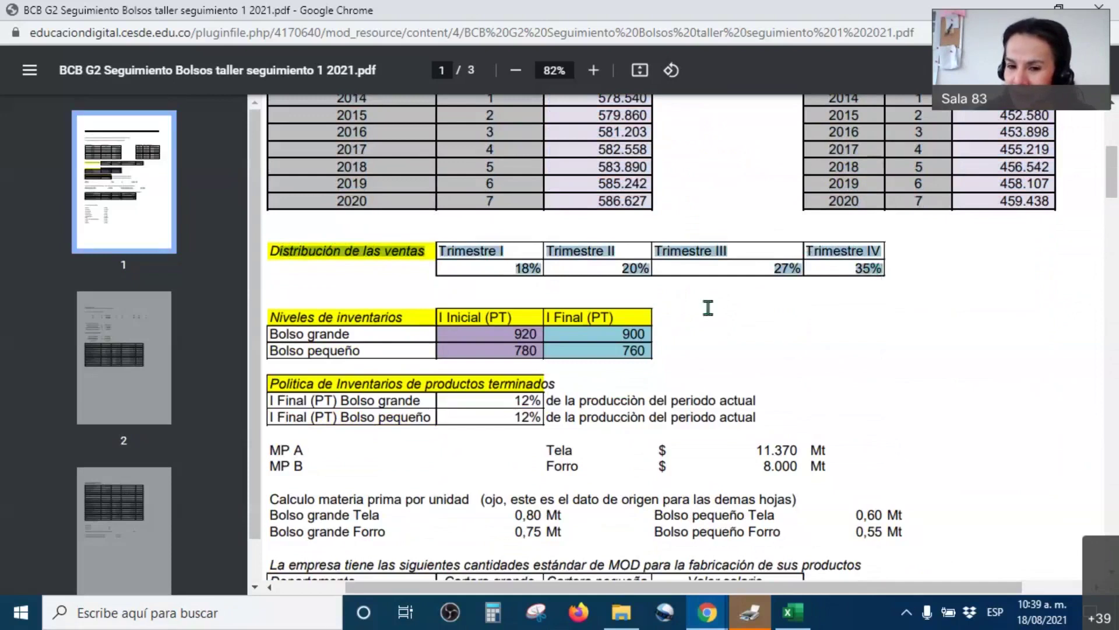
Open the workbook Extraclase Palito de queso bancolombia 1 2019 from the Familia folder and review its Cuadro Mando PPal data
left_click(623, 619)
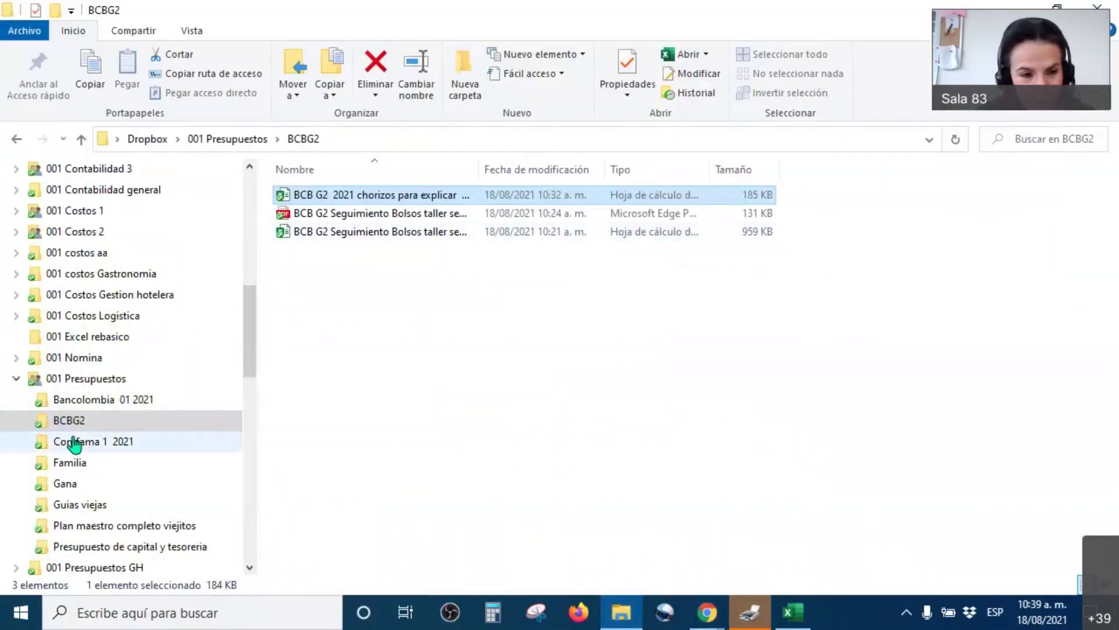
left_click(80, 447)
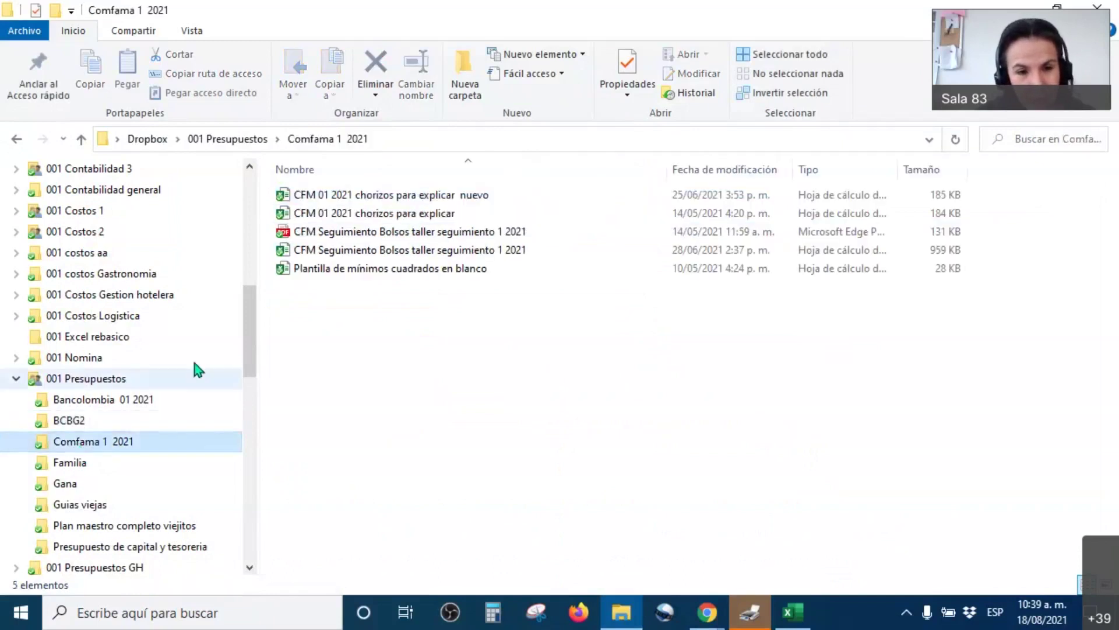
left_click(61, 463)
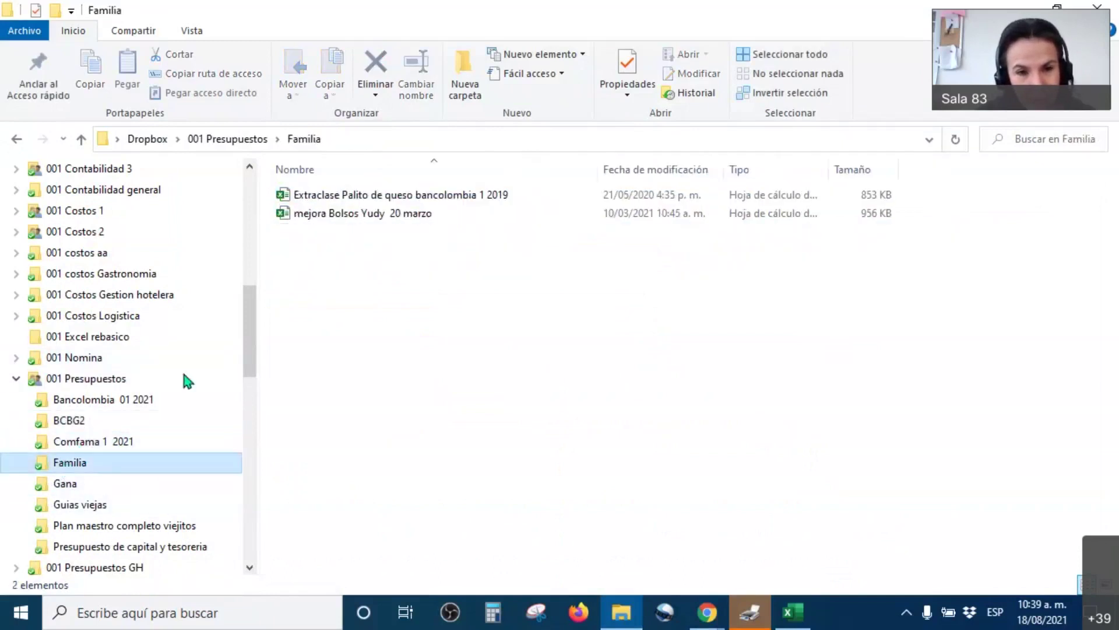
double_click(318, 194)
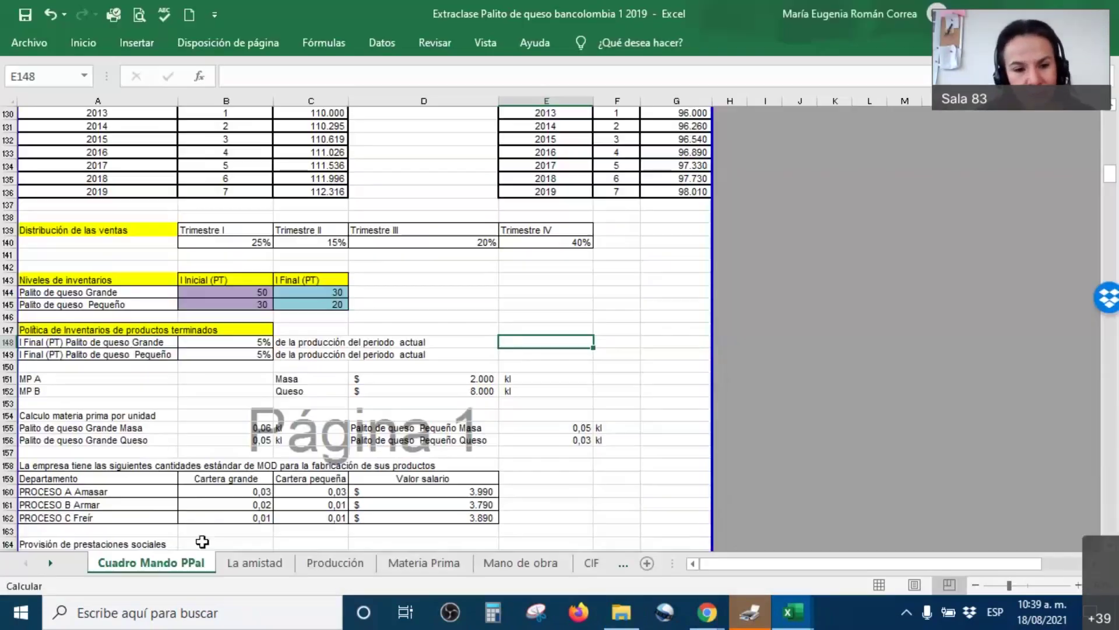
scroll(165, 548, "up", 2)
scroll(344, 309, "up", 2)
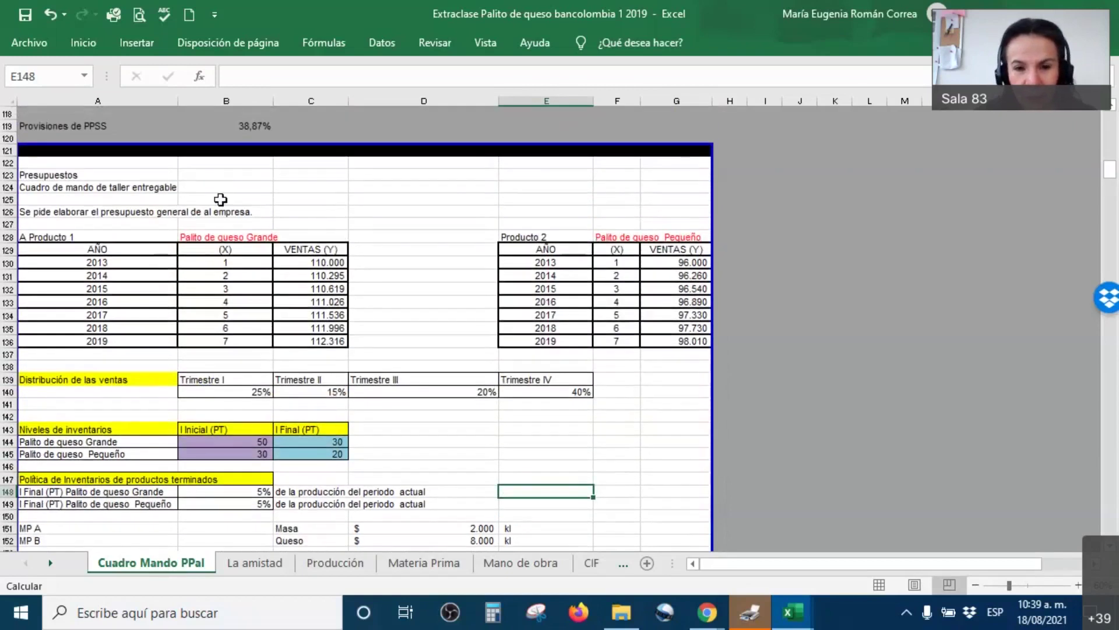
scroll(359, 449, "down", 1)
scroll(351, 393, "down", 4)
scroll(350, 392, "down", 6)
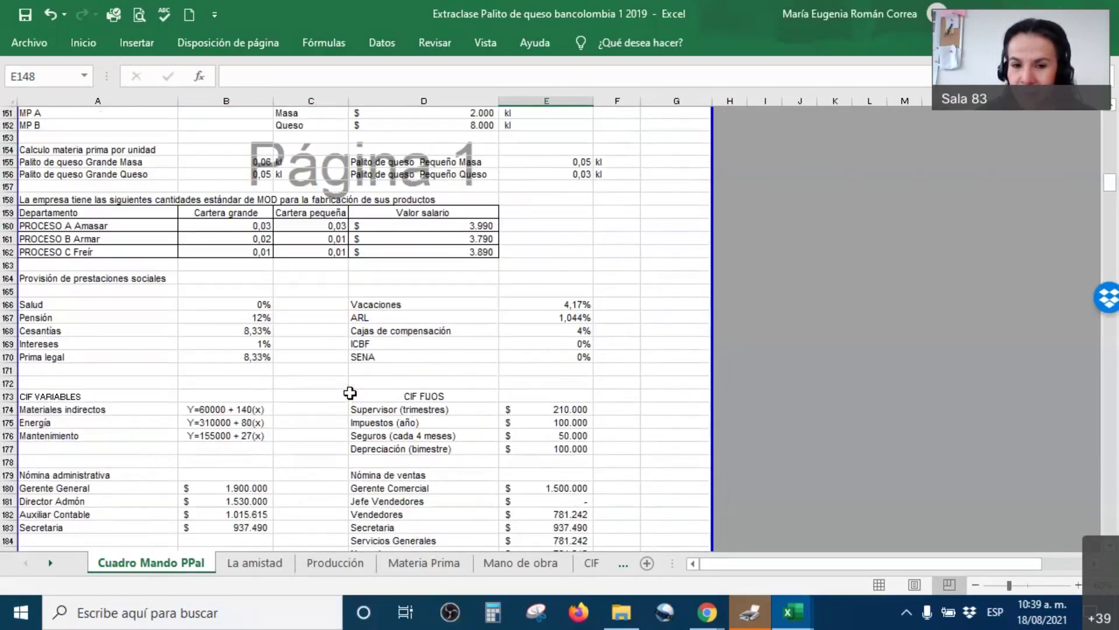
scroll(349, 392, "down", 4)
On the La amistad sheet, show the empty least-squares columns and inspect the formula behind the 2013 sales cell
left_click(257, 564)
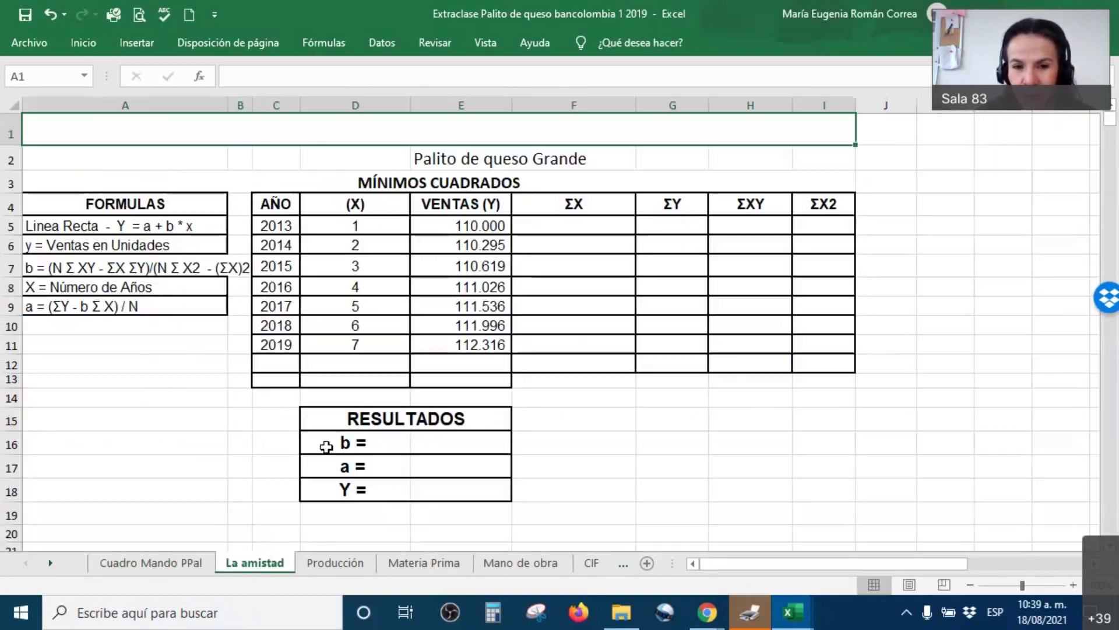
left_click(558, 225)
left_click_drag(618, 230, 722, 264)
left_click(491, 230)
double_click(491, 230)
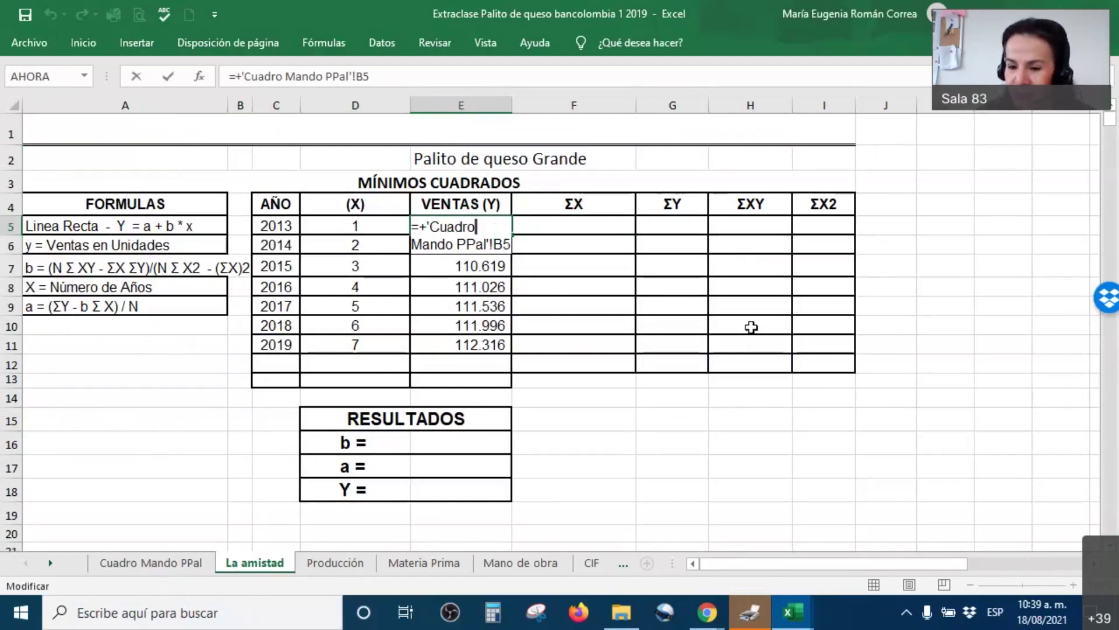
key("Return")
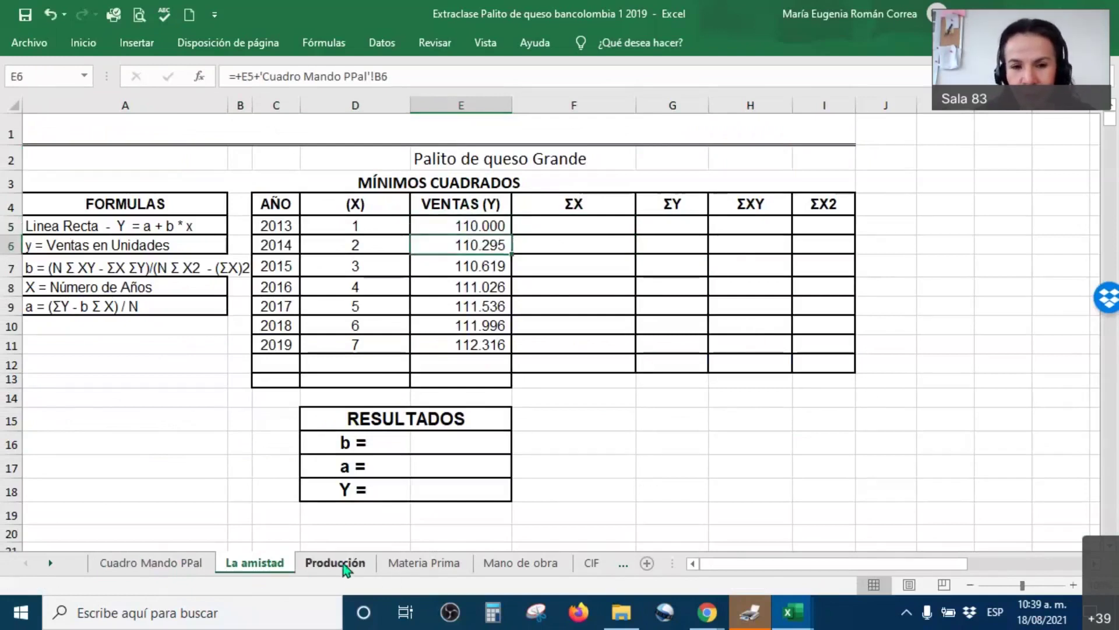
On the Producción sheet, inspect the formulas for the initial inventory, the Trimestre I percentage and the final inventory policy
left_click(336, 562)
left_click(507, 185)
double_click(507, 185)
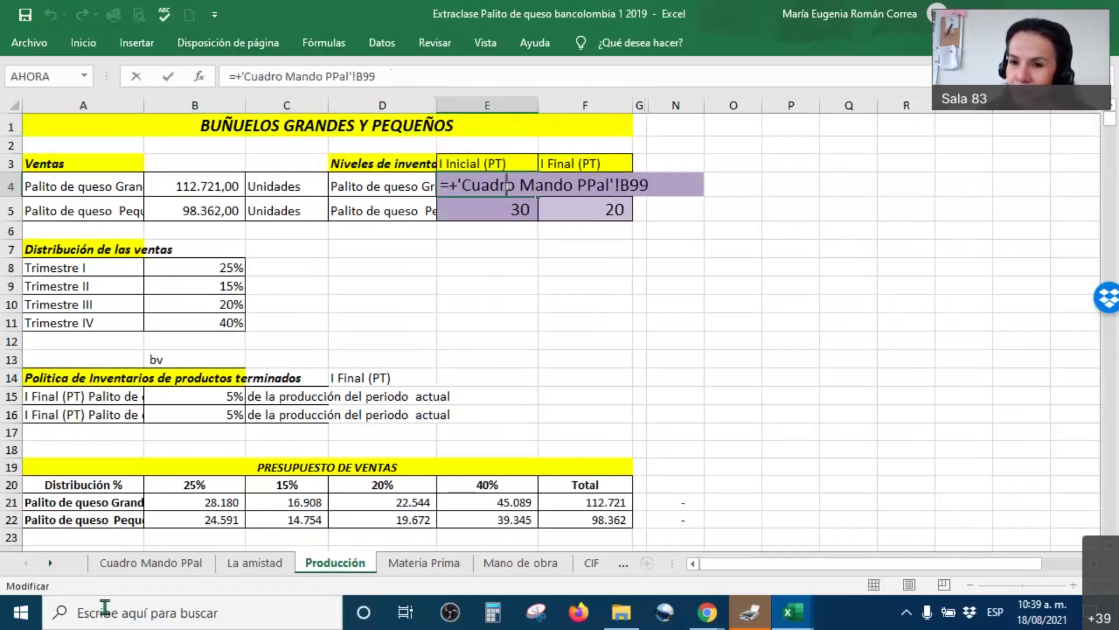
key("Return")
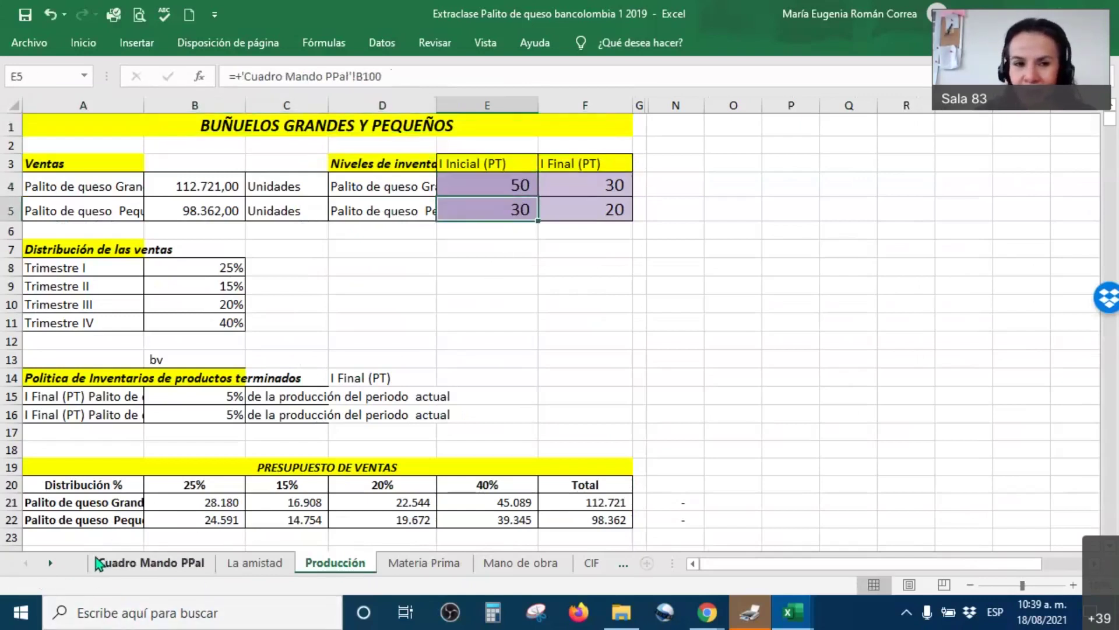
double_click(208, 269)
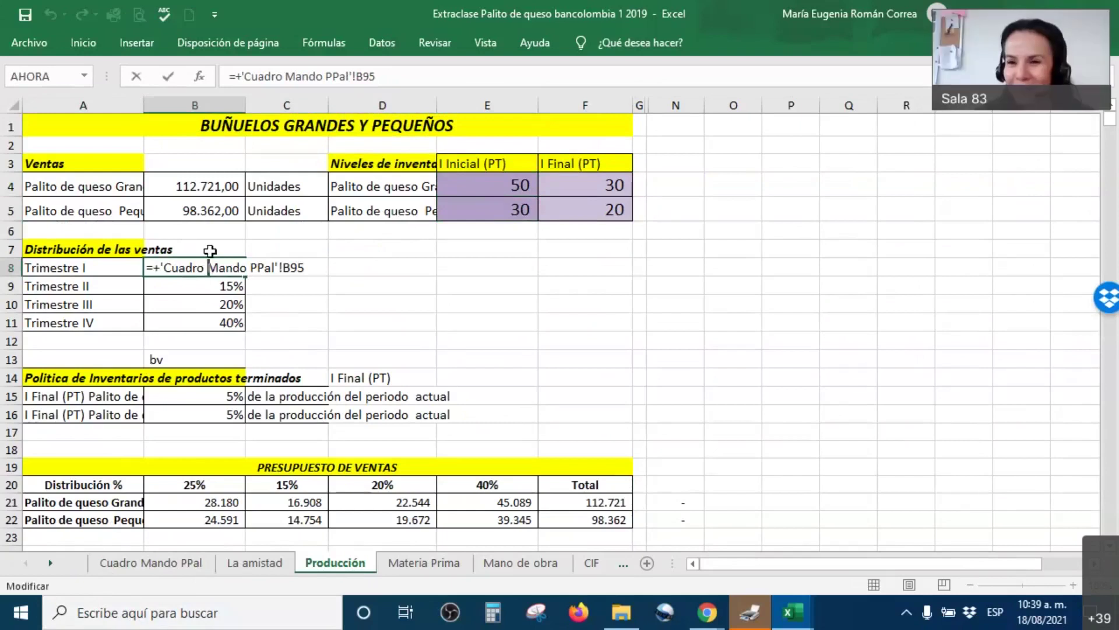
key("Return")
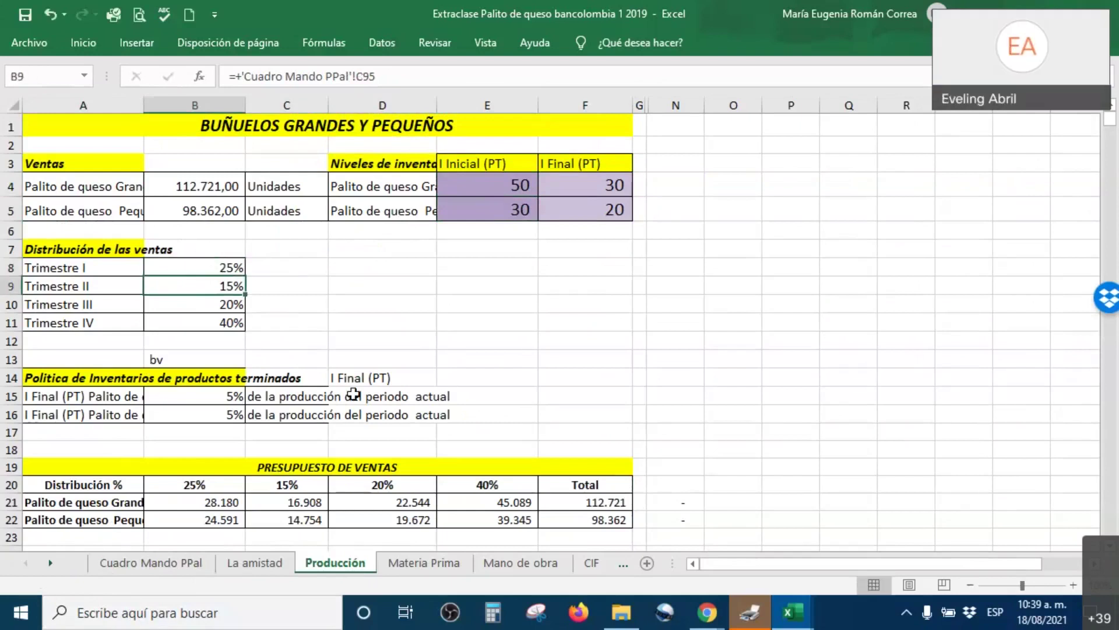
left_click(188, 395)
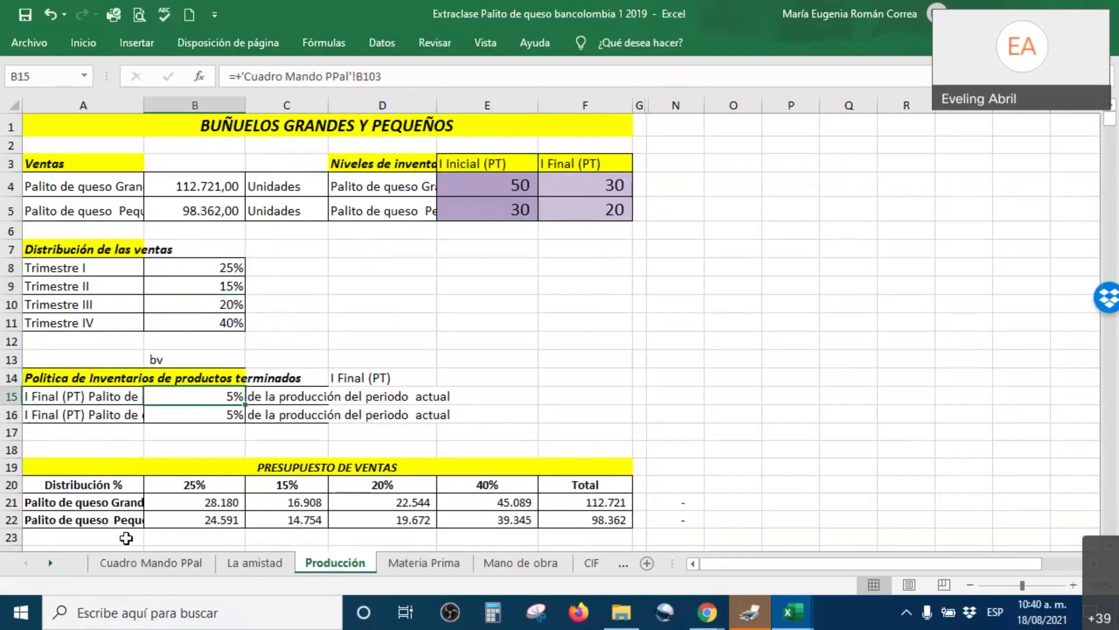
left_click(560, 374)
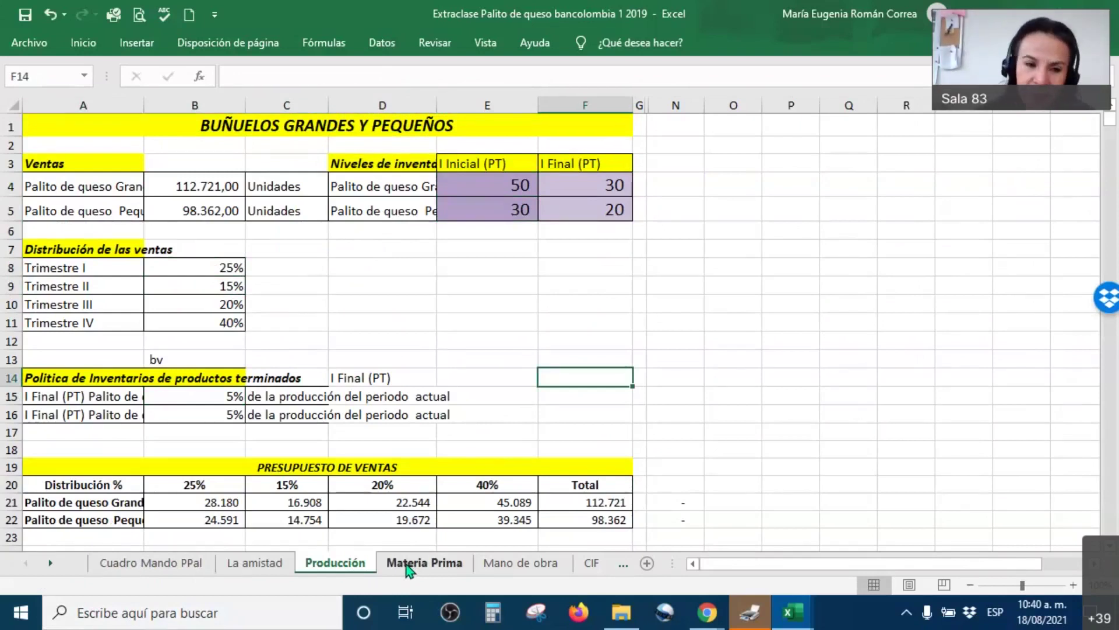
Show the Cuadro Mando PPal data again and close the Palito de queso workbook without saving changes
left_click(141, 564)
scroll(379, 365, "up", 12)
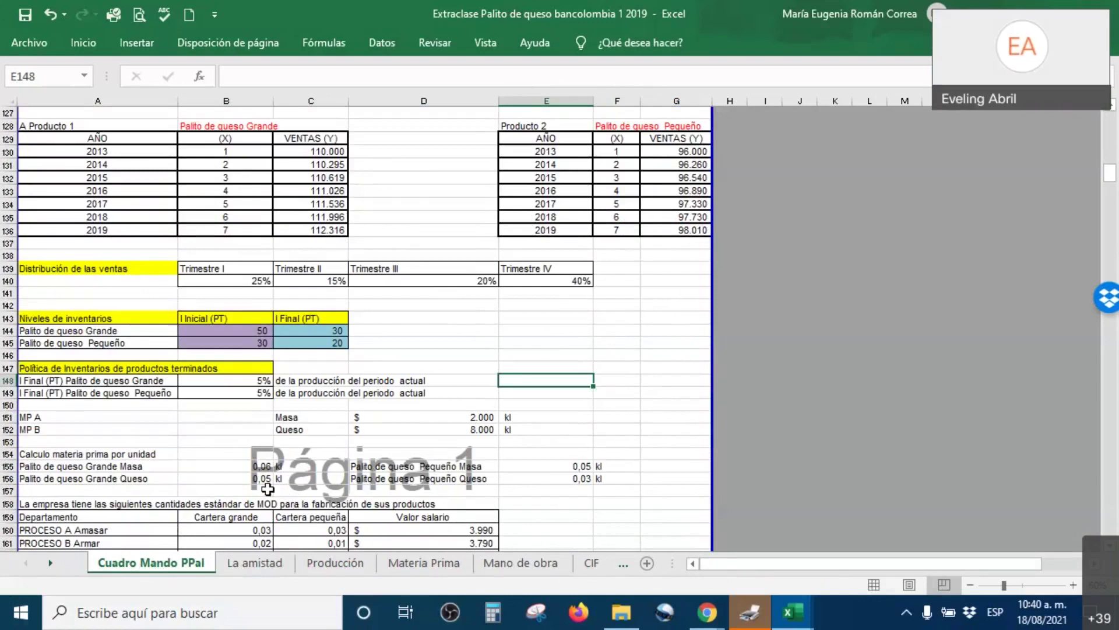
left_click(1106, 13)
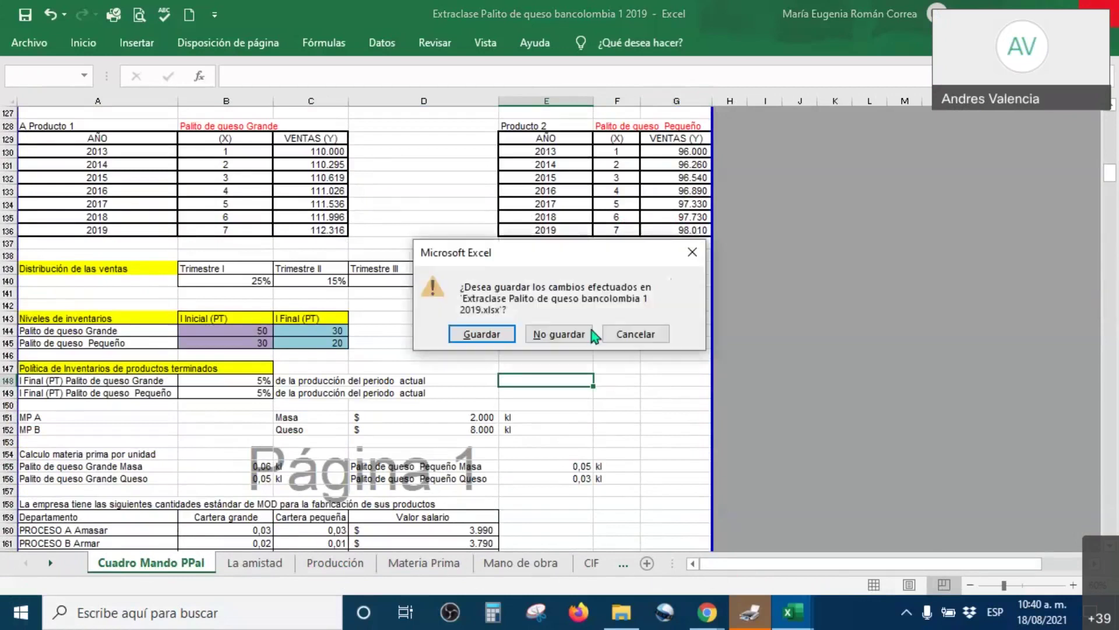
left_click(561, 338)
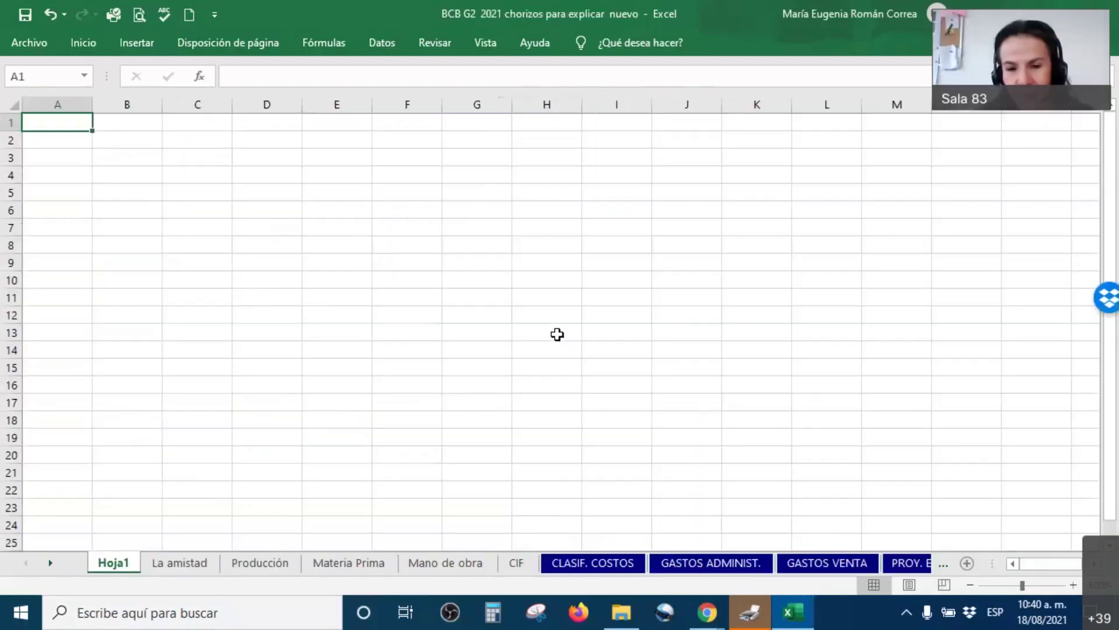
In the chorizos workbook, glance at the Producción sheet and examine the chorizos and butifarras sales projections on La amistad
left_click(557, 334)
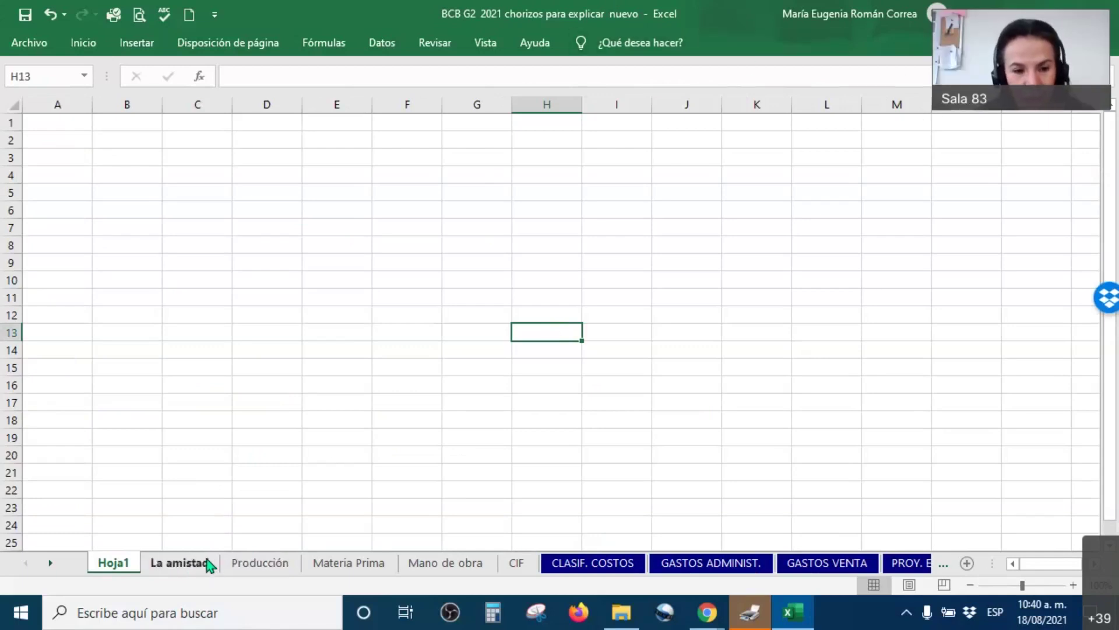
left_click(181, 563)
left_click(261, 564)
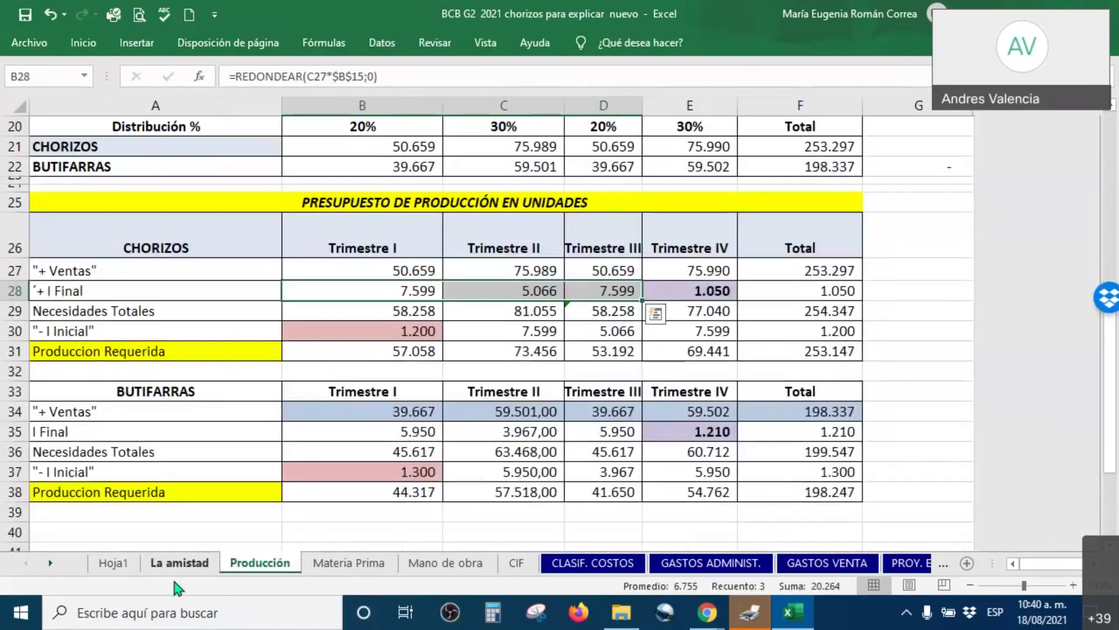
left_click(201, 561)
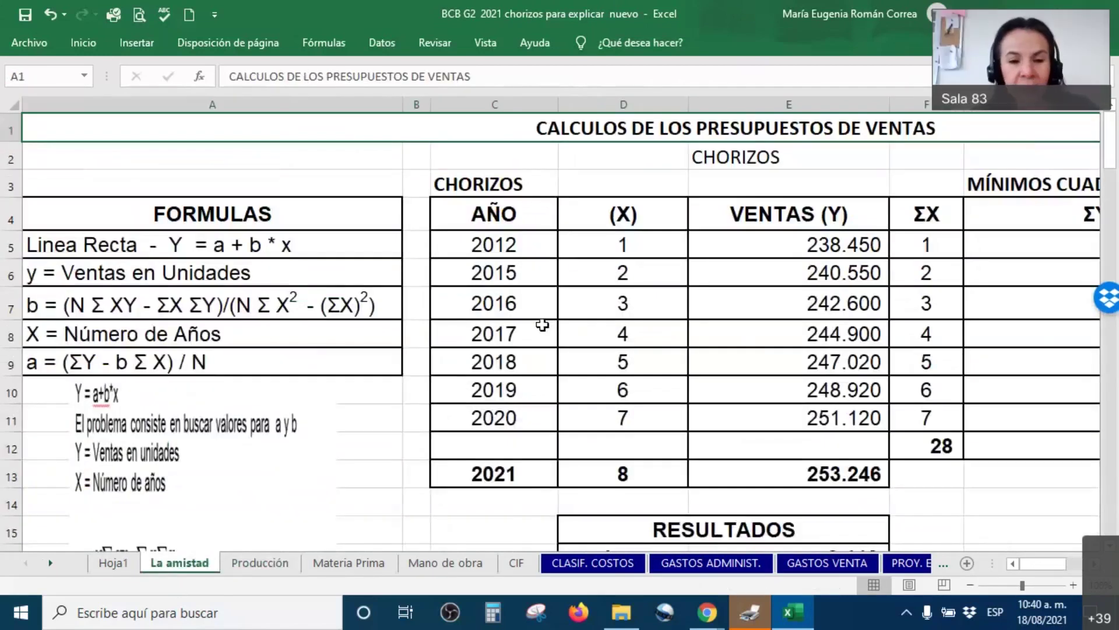
scroll(543, 325, "down", 3, "ctrl")
scroll(616, 248, "down", 13)
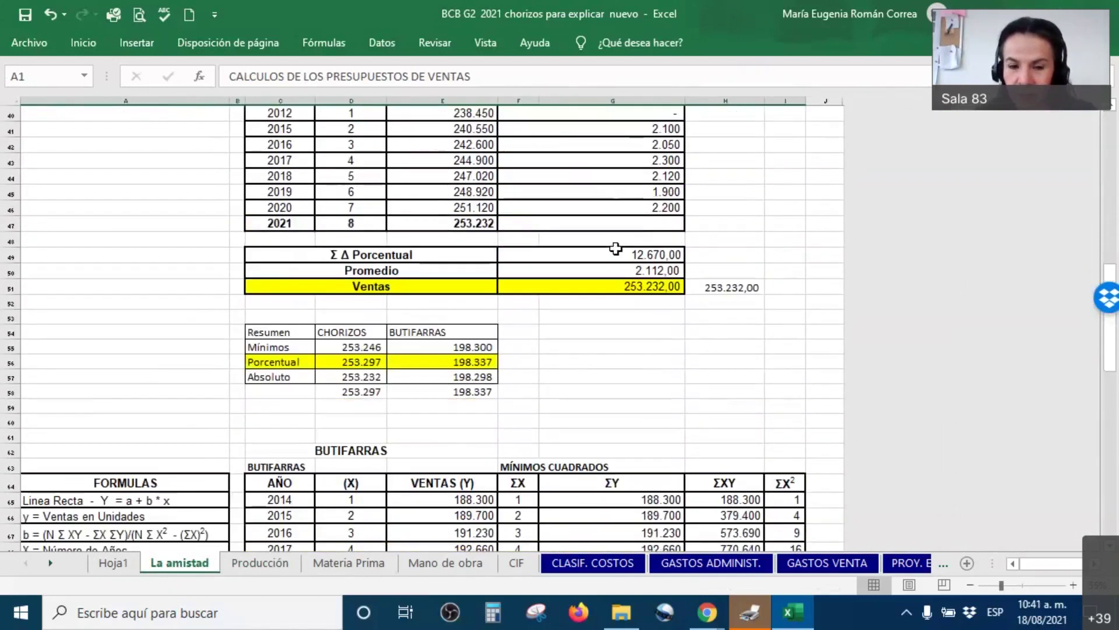
scroll(616, 248, "down", 5)
scroll(616, 248, "up", 7)
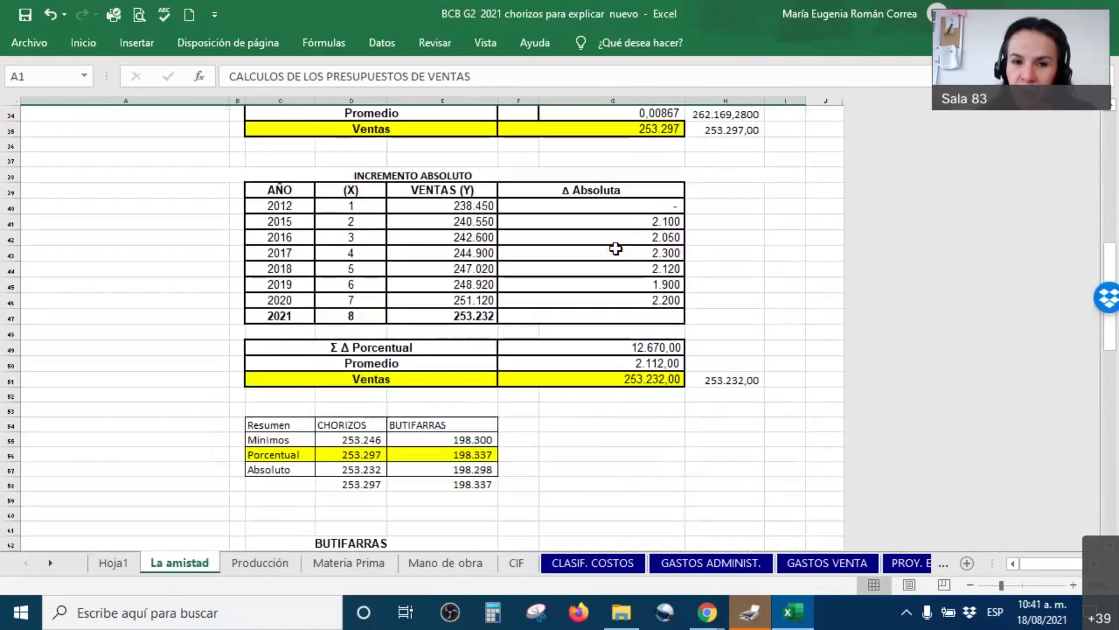
scroll(615, 249, "up", 4)
scroll(614, 248, "down", 4)
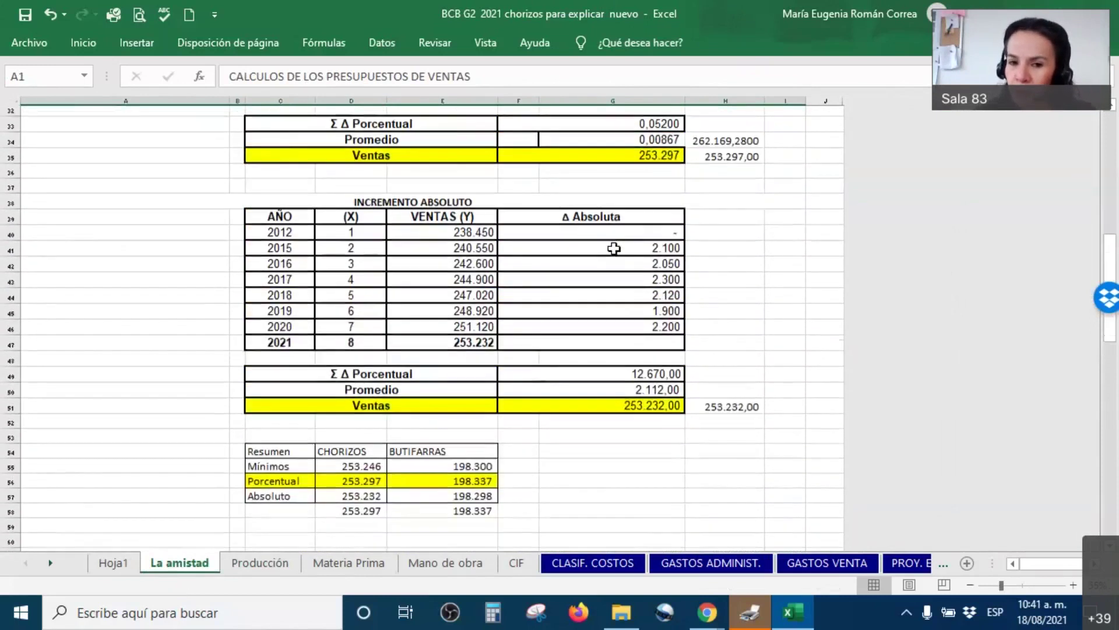
scroll(614, 248, "down", 10)
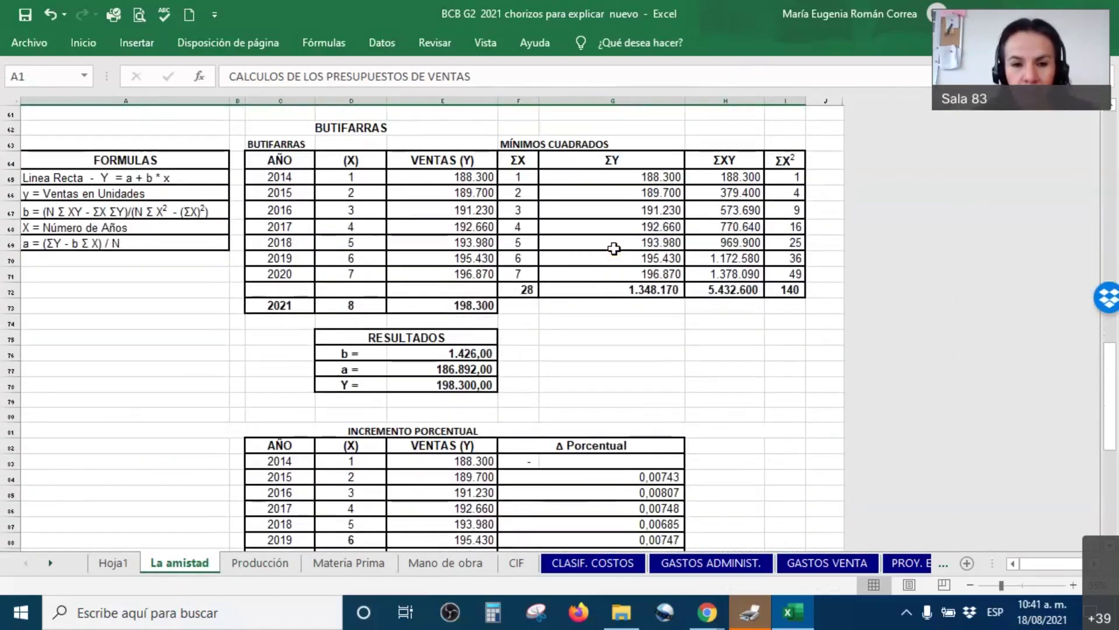
Review the butifarras percentage and absolute increment tables, and highlight the Resumen table with its row of maximum projections
scroll(614, 248, "down", 11)
scroll(614, 248, "down", 2)
scroll(613, 249, "up", 6)
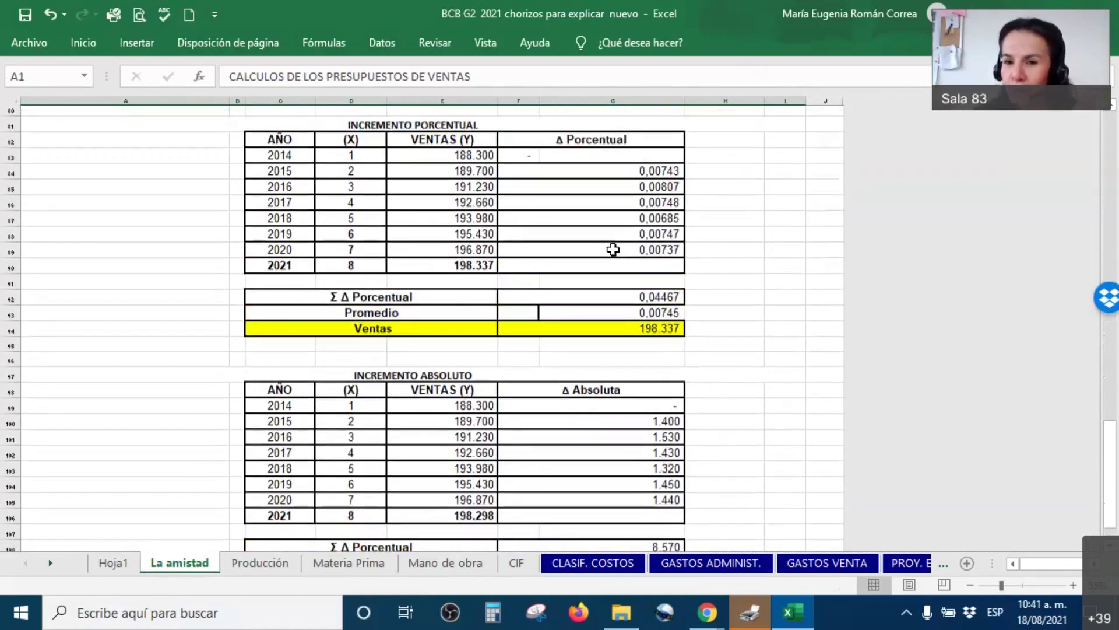
scroll(613, 250, "up", 10)
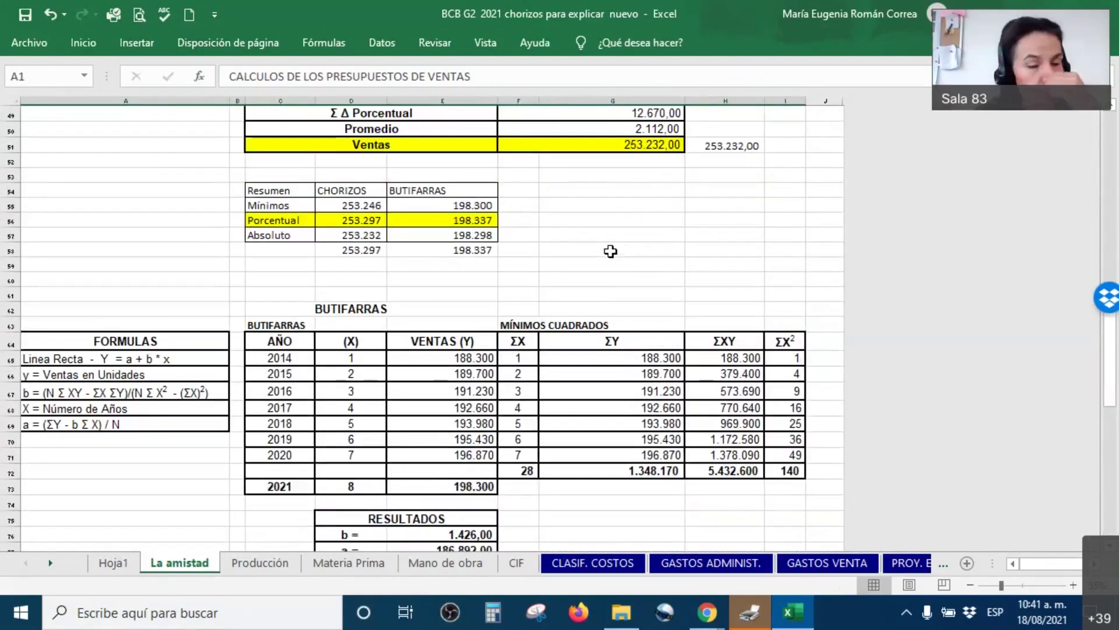
left_click_drag(226, 175, 528, 260)
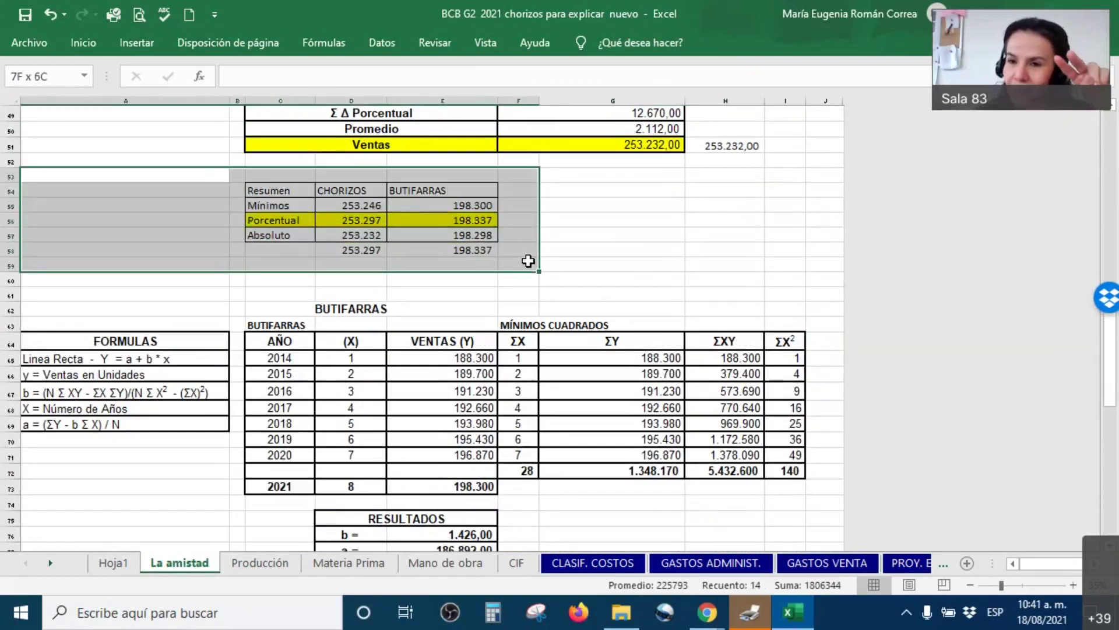
left_click_drag(338, 243, 463, 246)
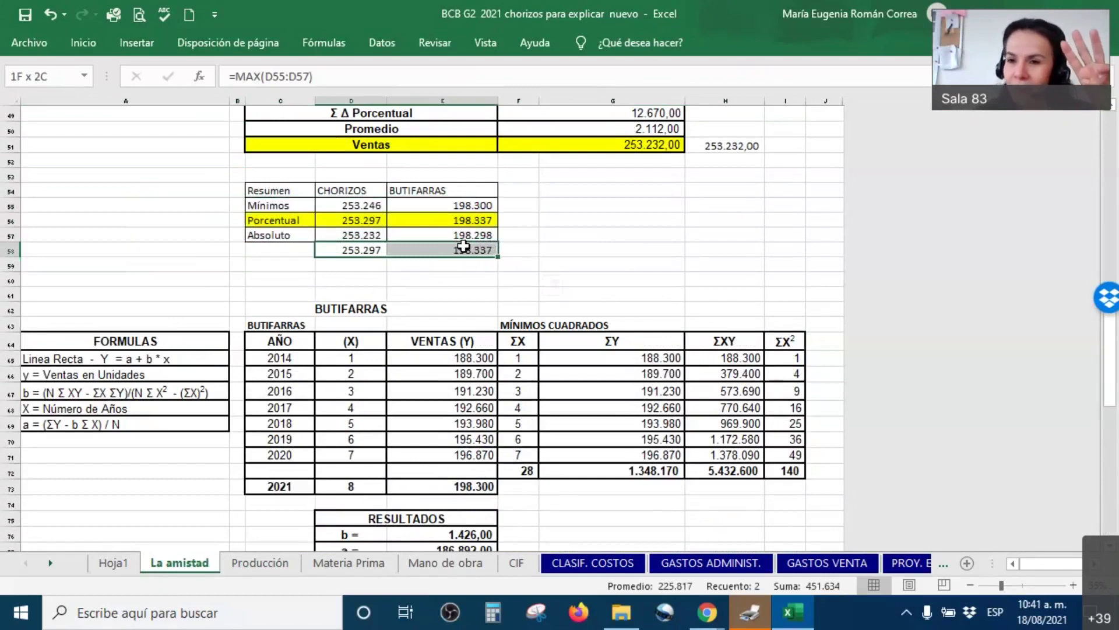
On the Producción sheet, highlight the Ventas and inventory levels block, including the chorizos and butifarras sales units
left_click(267, 563)
scroll(250, 479, "up", 7)
left_click_drag(135, 173, 798, 216)
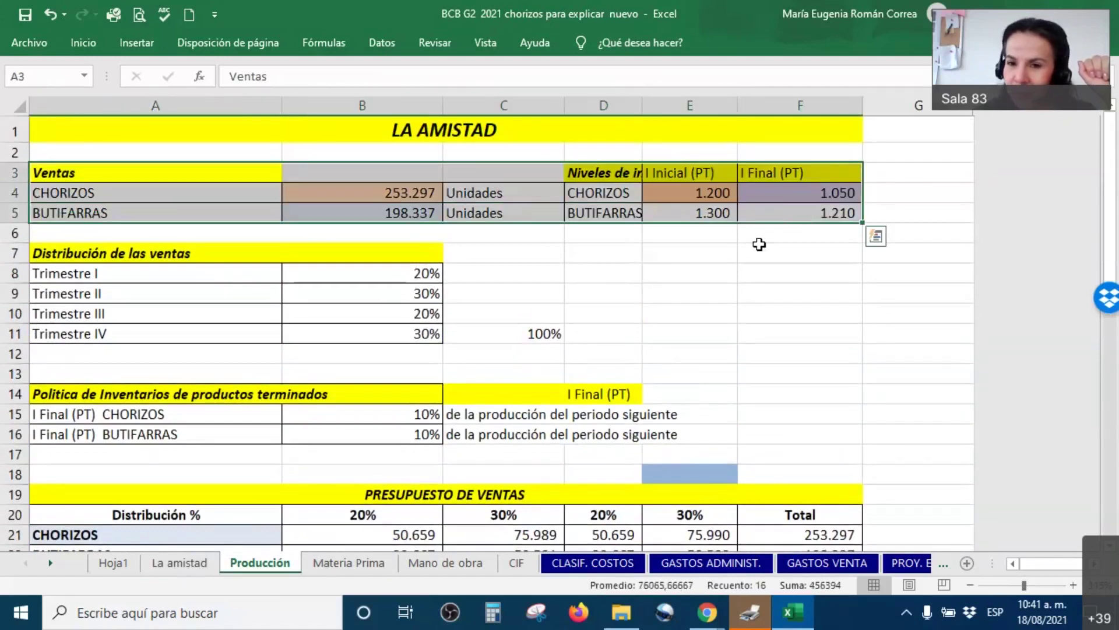
left_click(759, 246)
left_click_drag(379, 194, 407, 231)
Highlight the initial and final inventory values and widen column D to fit the Niveles de inventarios heading
left_click_drag(707, 190, 845, 227)
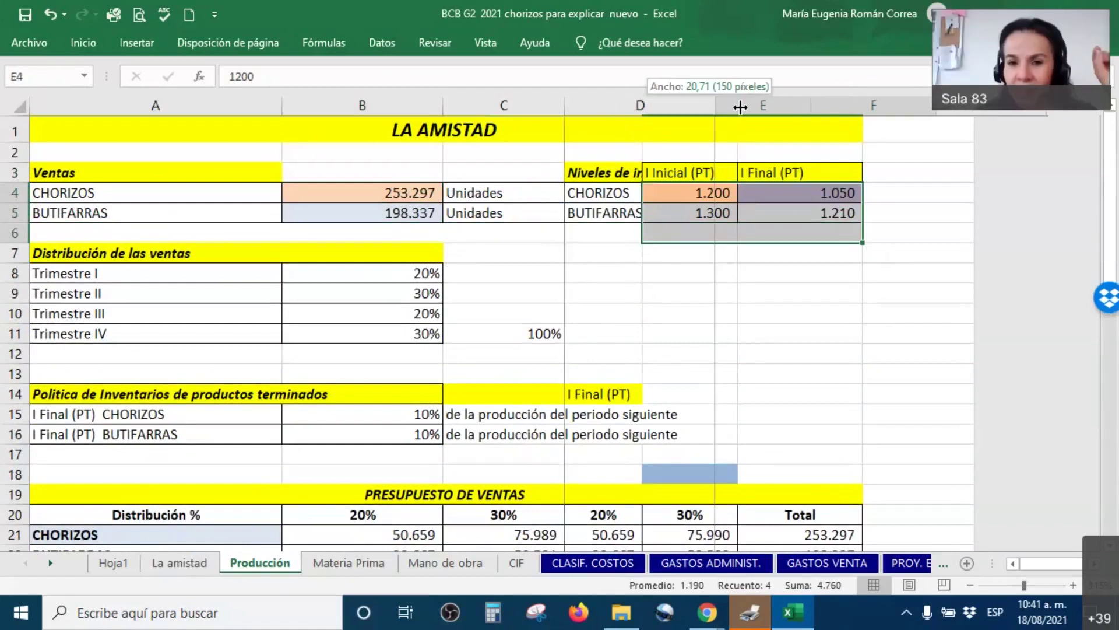
double_click(642, 106)
left_click_drag(825, 192, 885, 216)
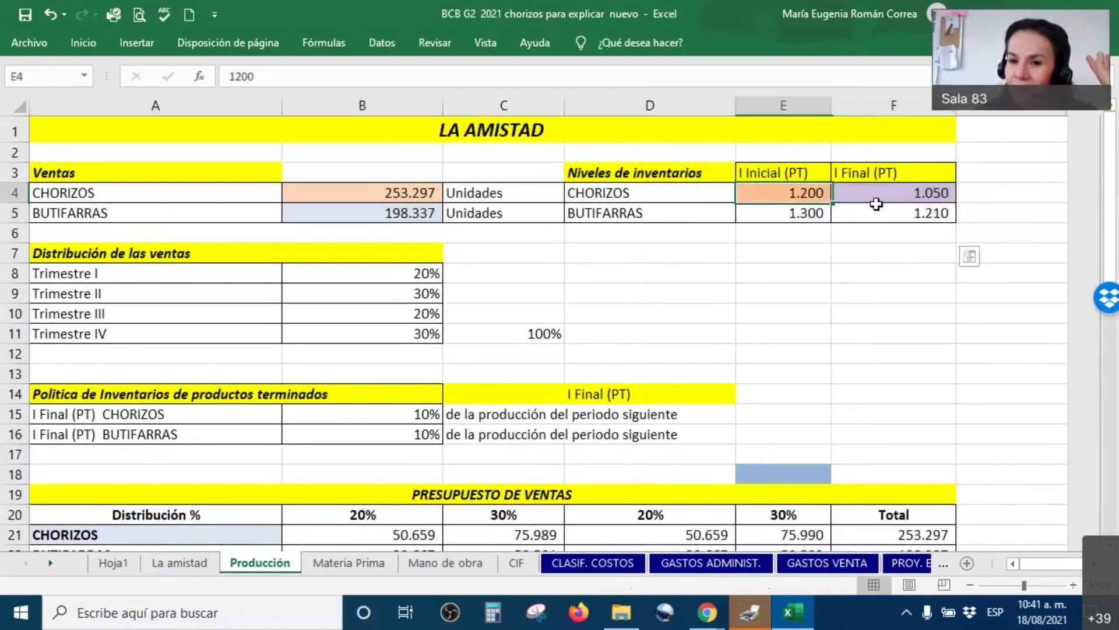
Highlight the quarterly sales distribution percentages and the finished-product inventory policy for chorizos and butifarras
left_click_drag(387, 268, 405, 341)
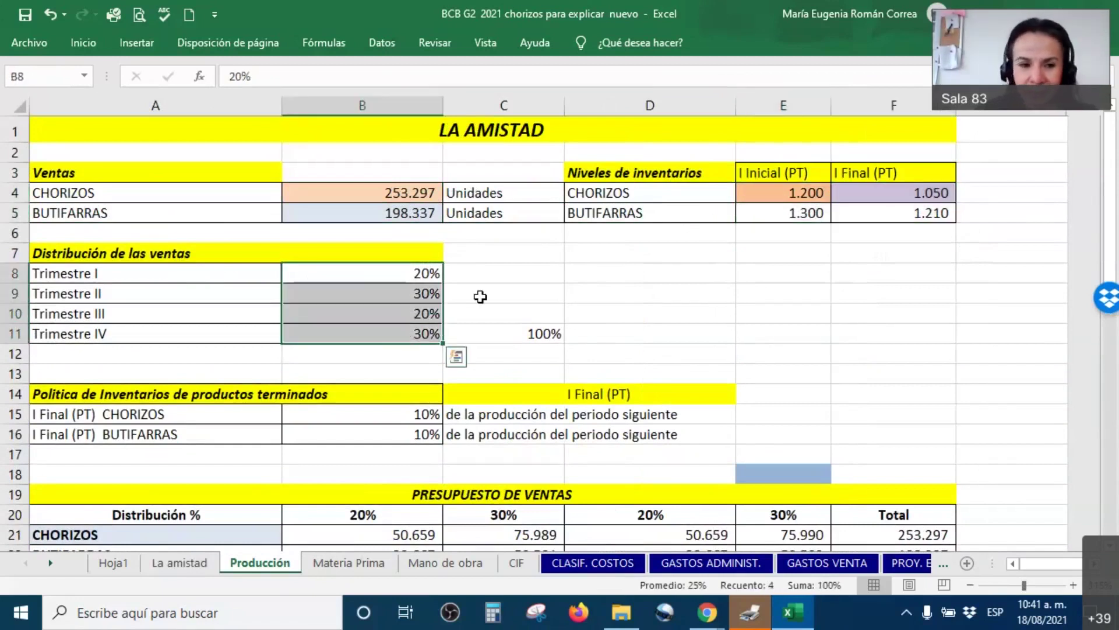
scroll(480, 295, "down", 1)
left_click_drag(90, 327, 597, 376)
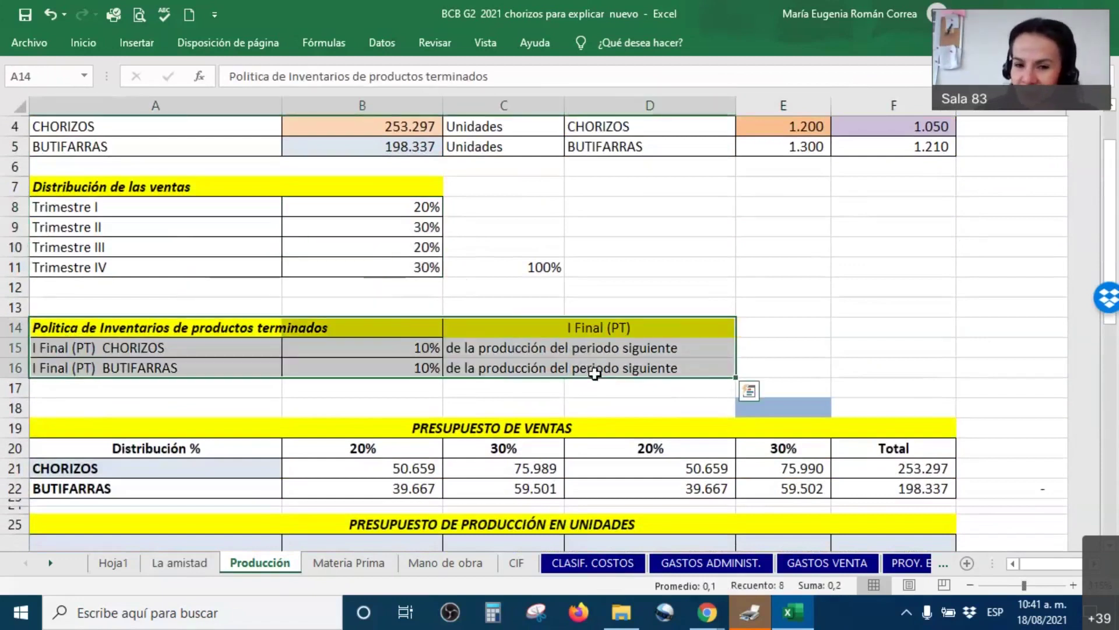
Highlight the quarterly sales budget and the chorizos and butifarras tables of the production budget in units
scroll(596, 373, "down", 1)
scroll(515, 351, "down", 1)
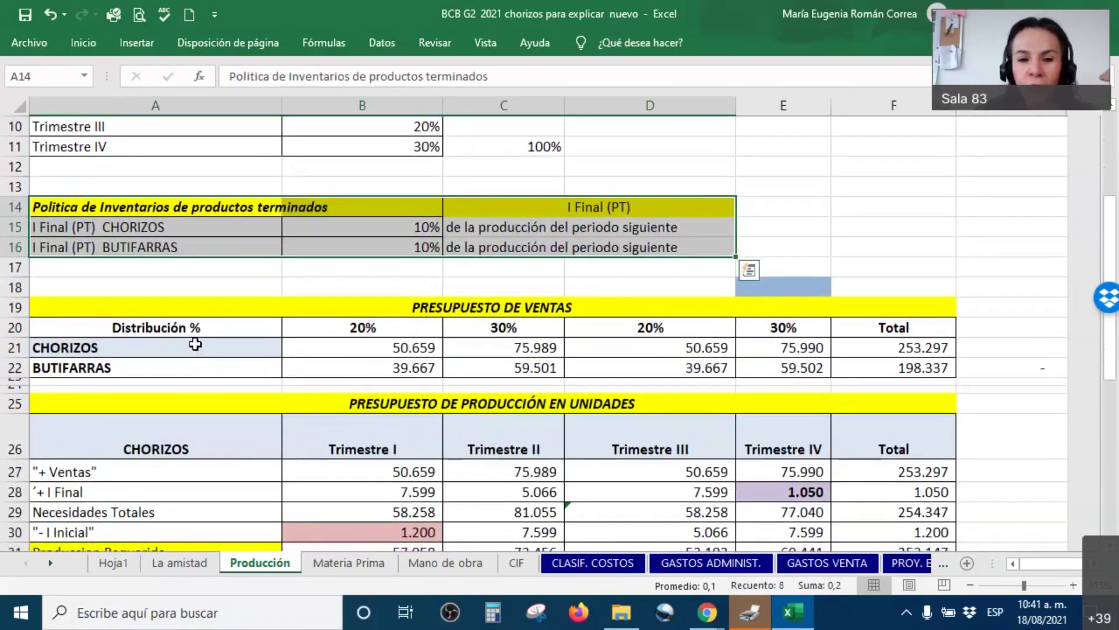
left_click_drag(385, 330, 859, 363)
scroll(859, 362, "down", 2)
left_click_drag(325, 320, 851, 440)
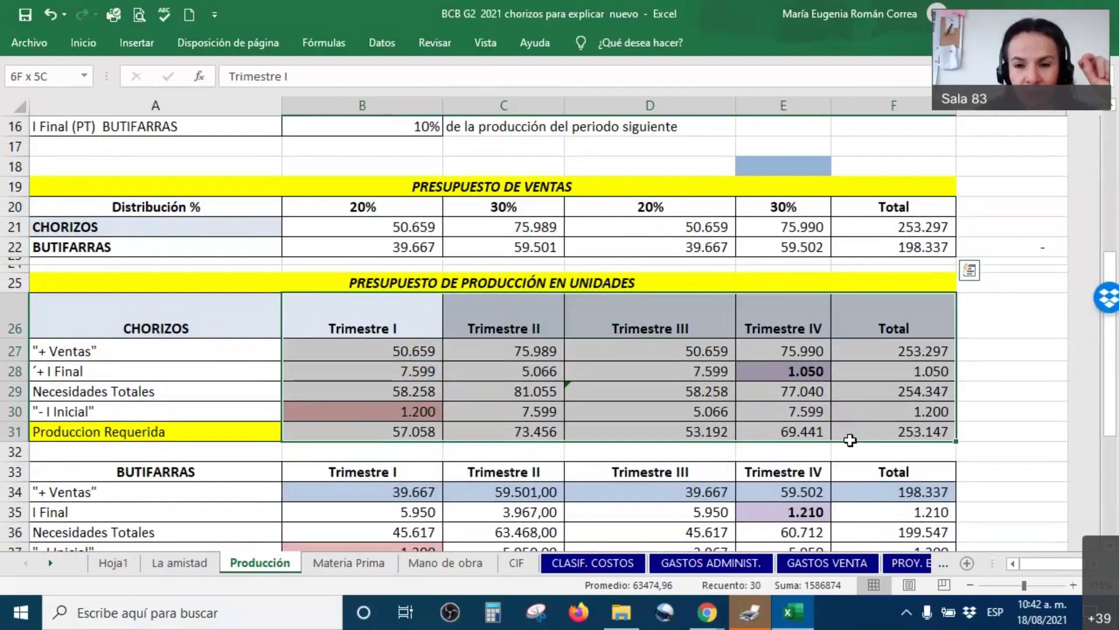
scroll(850, 440, "down", 2)
left_click_drag(375, 353, 886, 461)
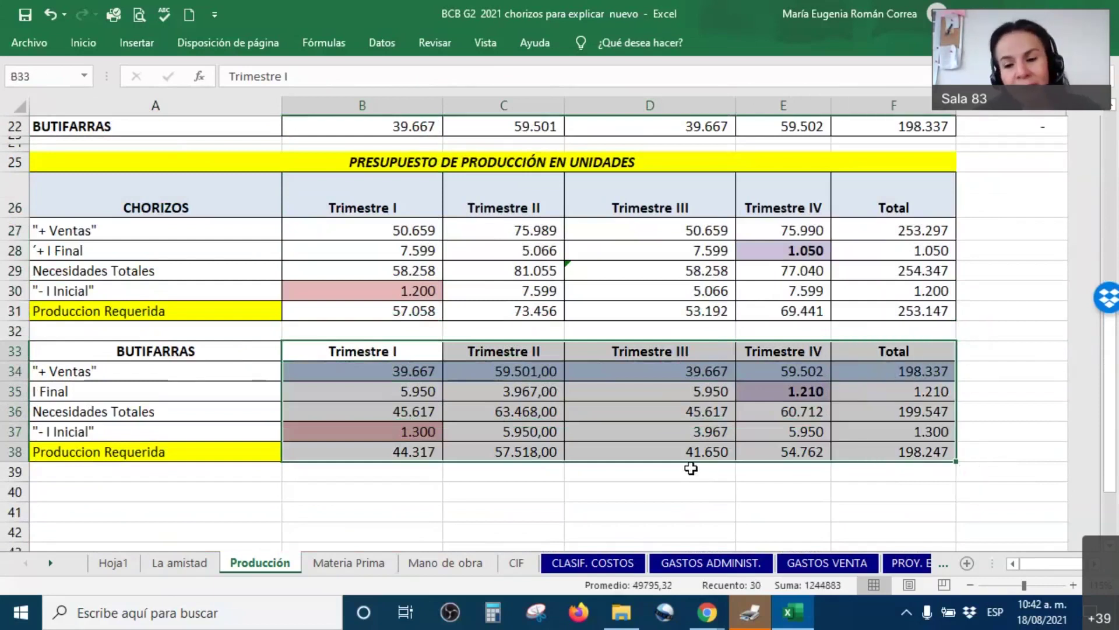